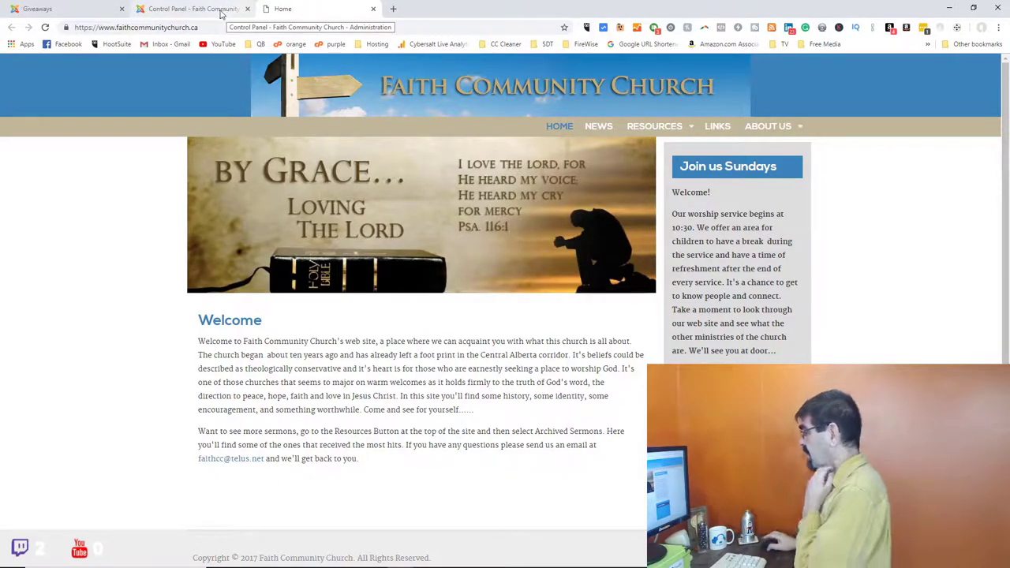
# View the Resources submenu on the live church website, and return to the Joomla administration control panel
pyautogui.moveTo(671, 128)
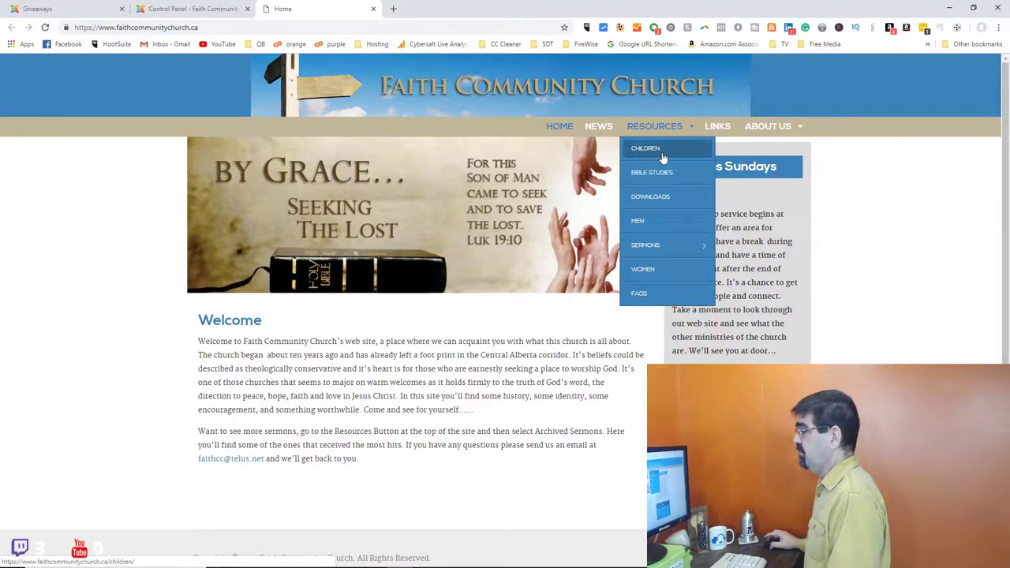
pyautogui.click(207, 7)
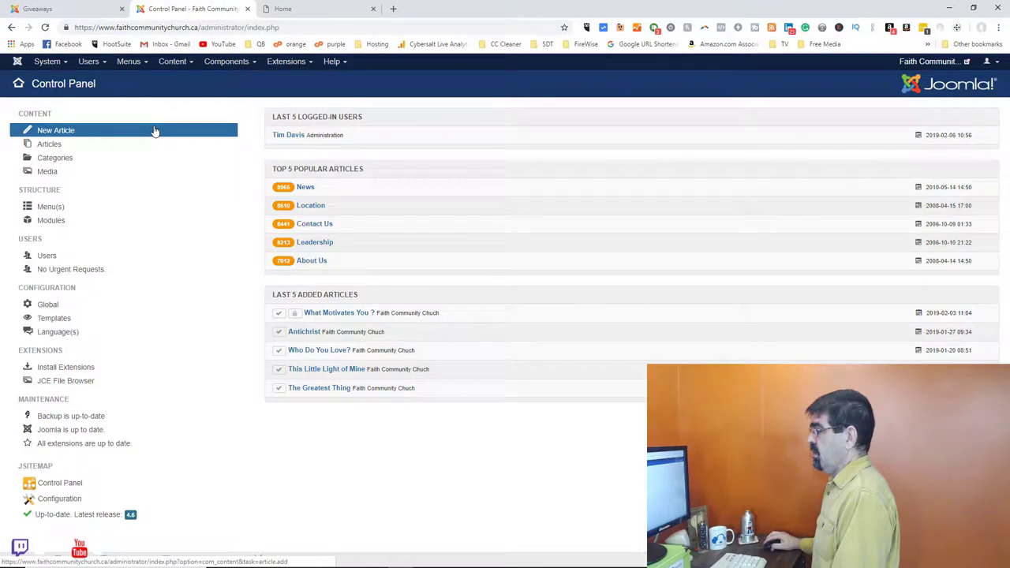
pyautogui.click(312, 9)
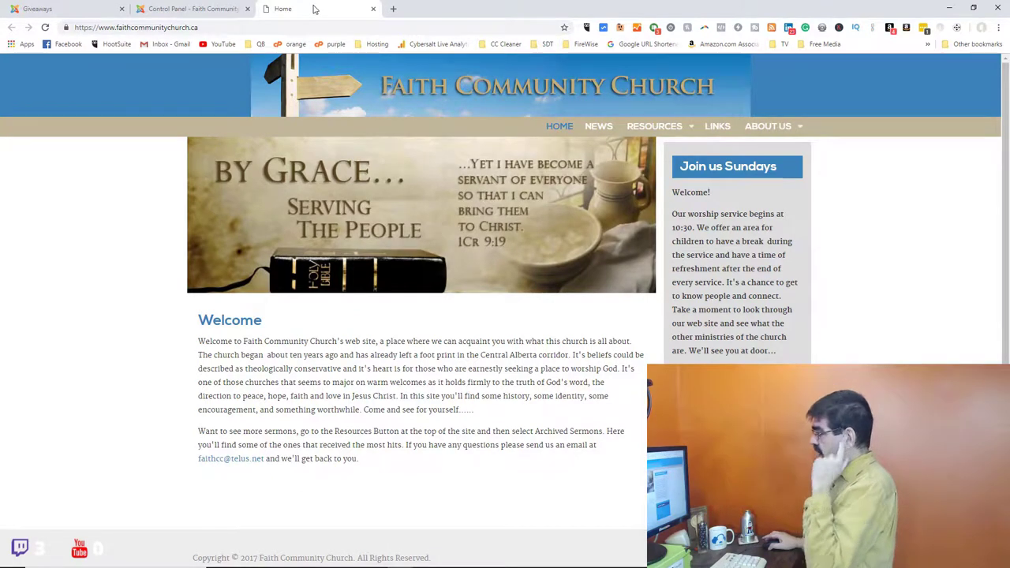
pyautogui.click(195, 10)
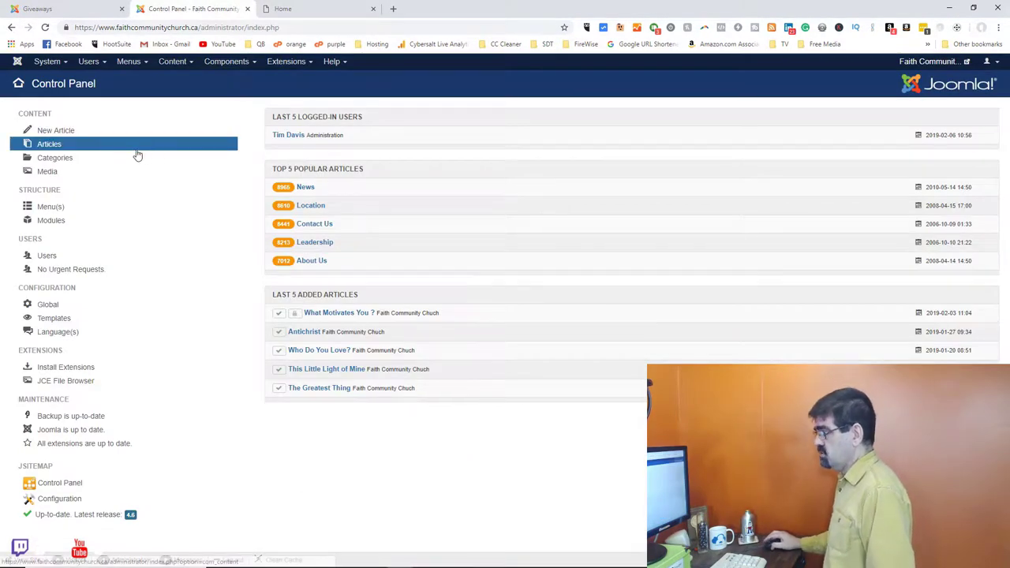
# Open the list of all menu items and review the site's top-level items and their sub-items
pyautogui.click(130, 63)
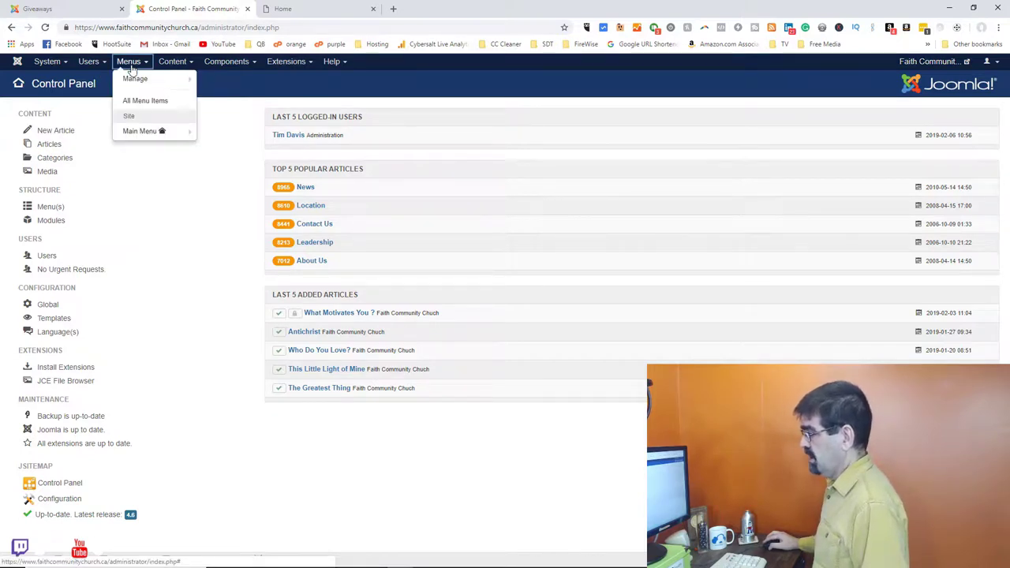
pyautogui.click(142, 100)
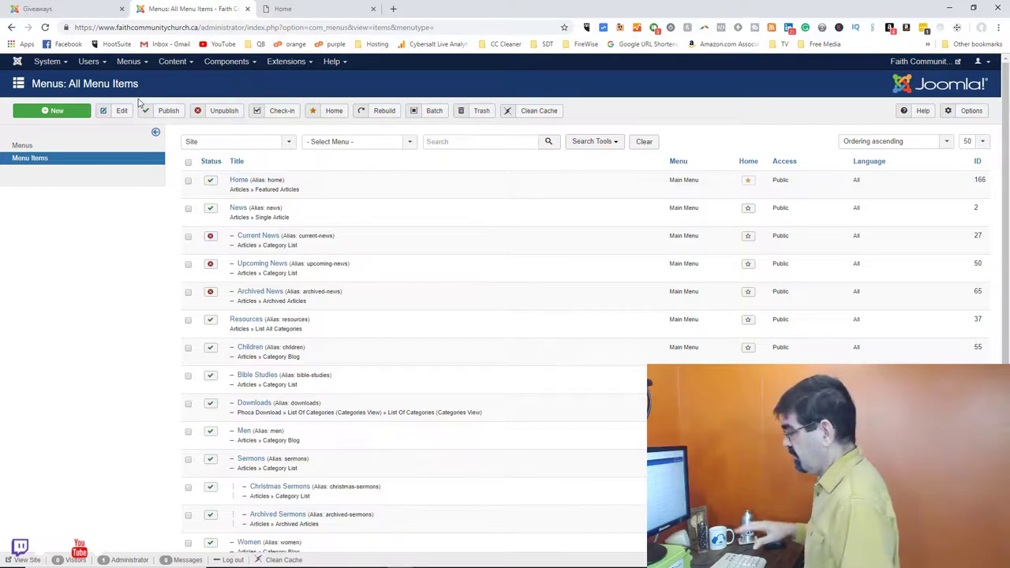
pyautogui.scroll(-2, 477, 260)
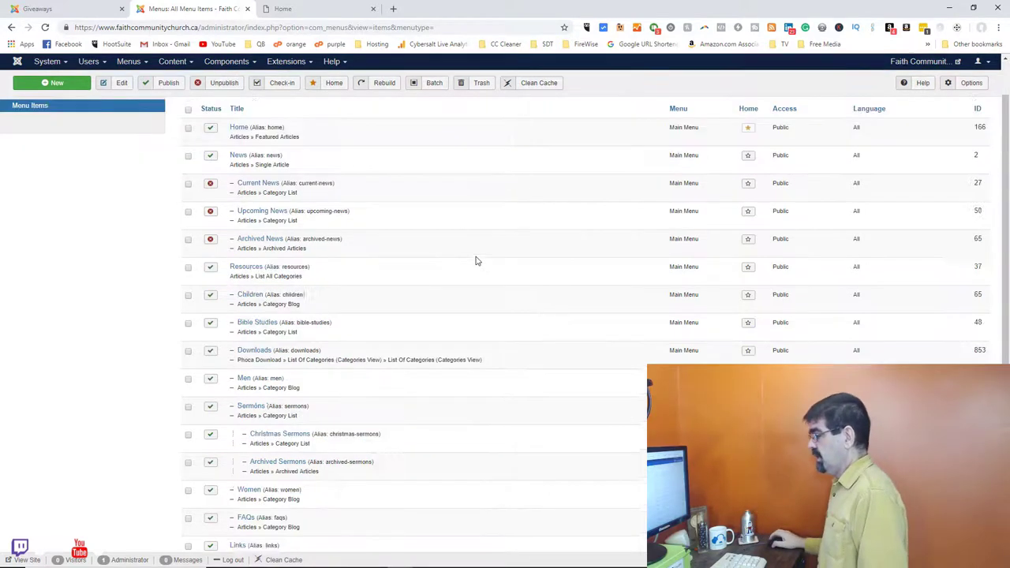
pyautogui.scroll(-1, 475, 260)
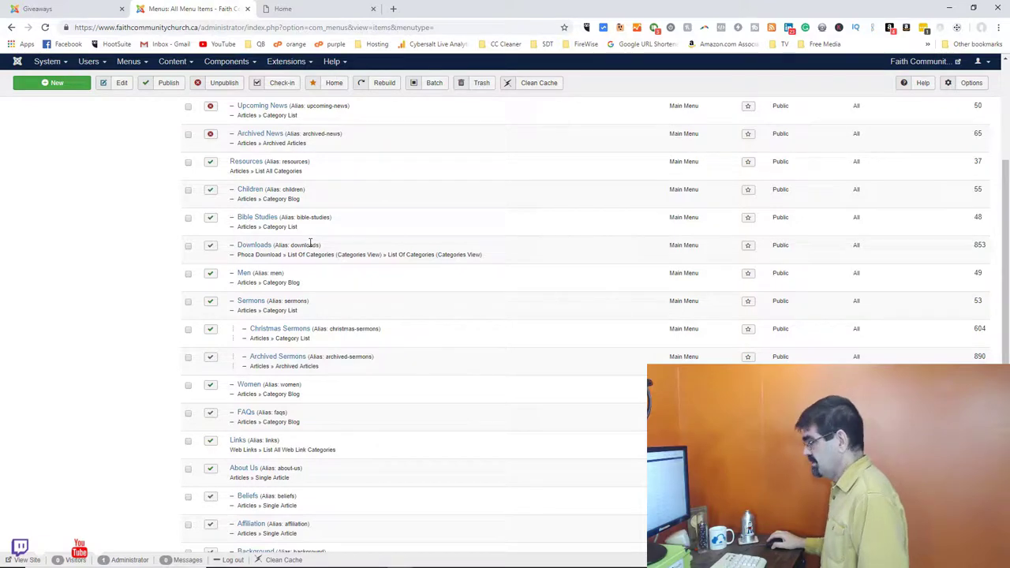
pyautogui.scroll(2, 390, 287)
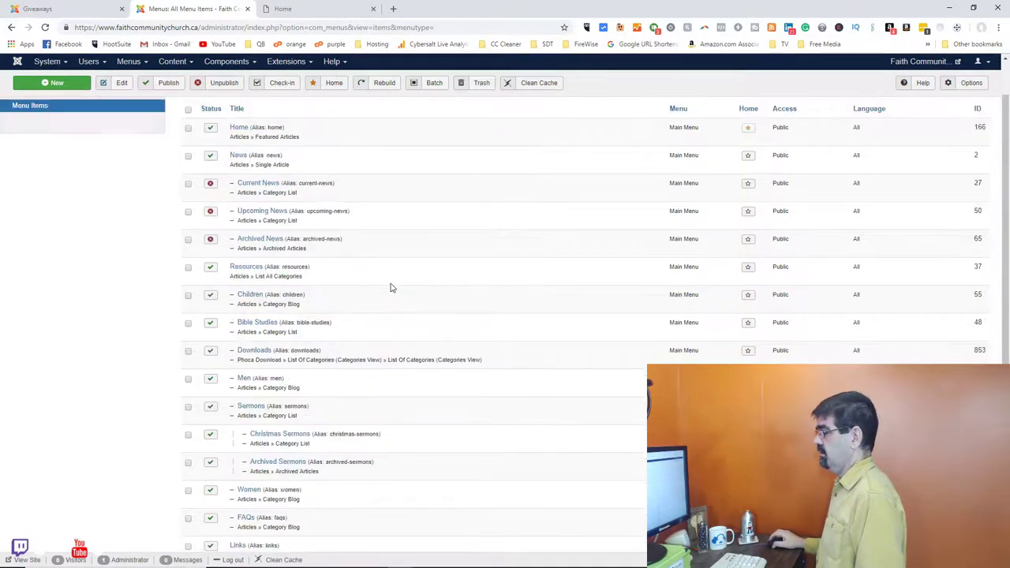
pyautogui.scroll(1, 391, 287)
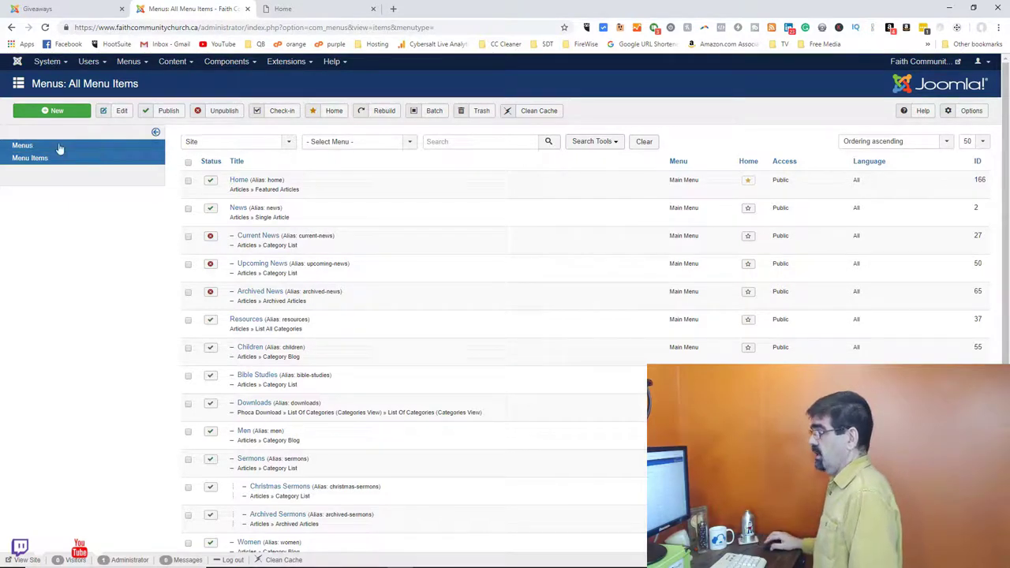
# Show the site's list of menus, open the Main Menu, and review its items
pyautogui.click(22, 147)
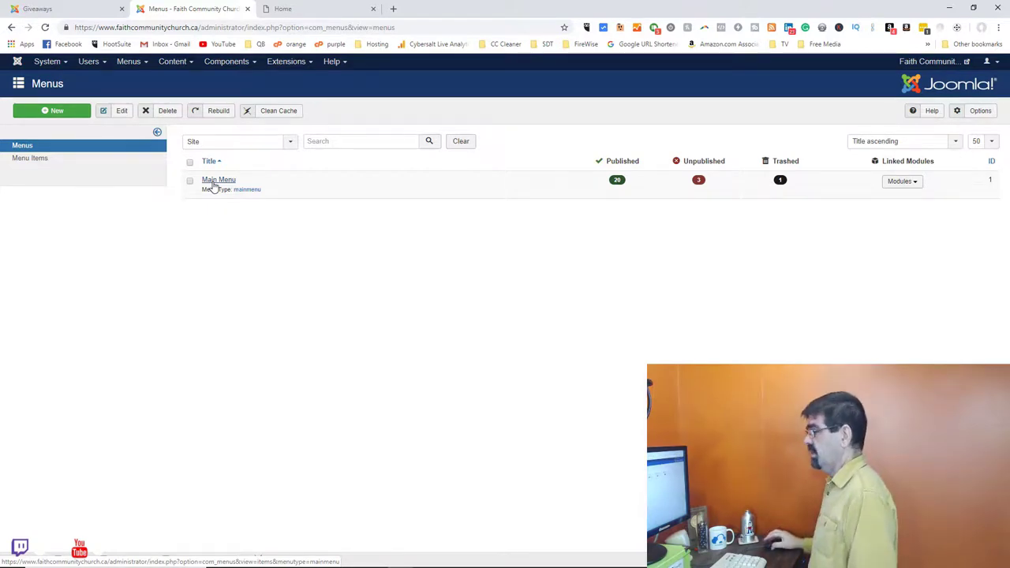
pyautogui.click(212, 184)
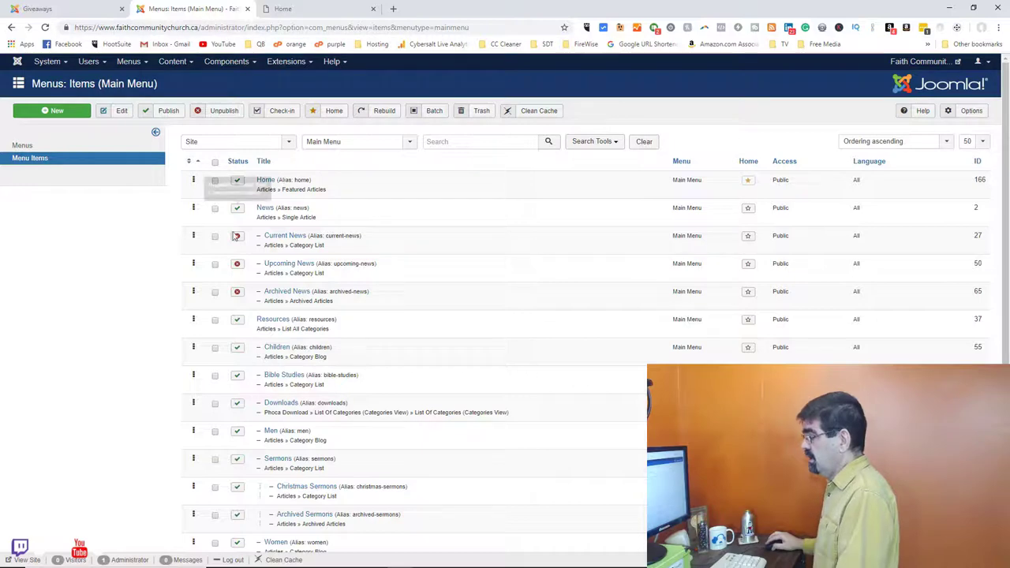
pyautogui.scroll(-4, 334, 250)
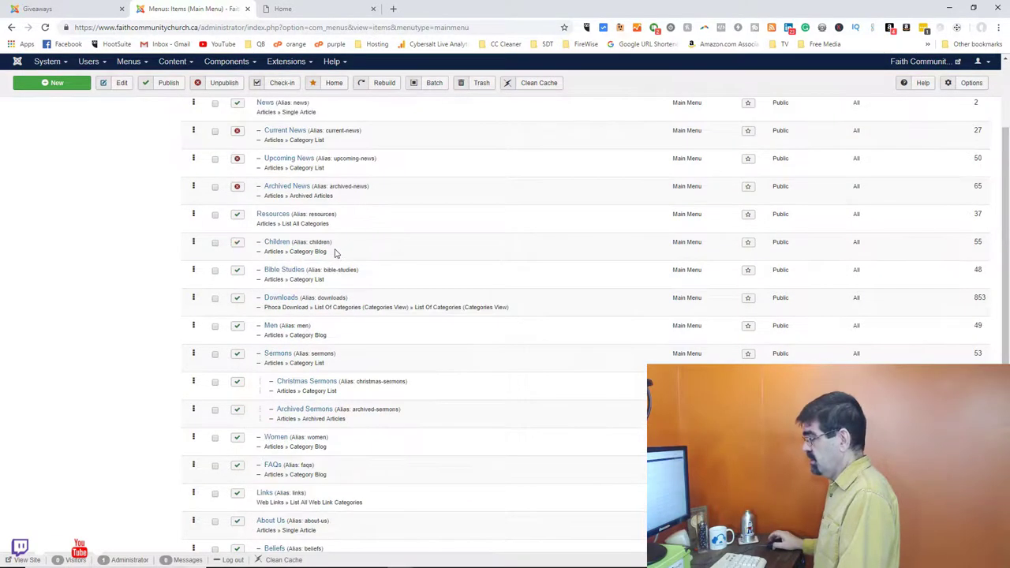
pyautogui.scroll(-2, 334, 251)
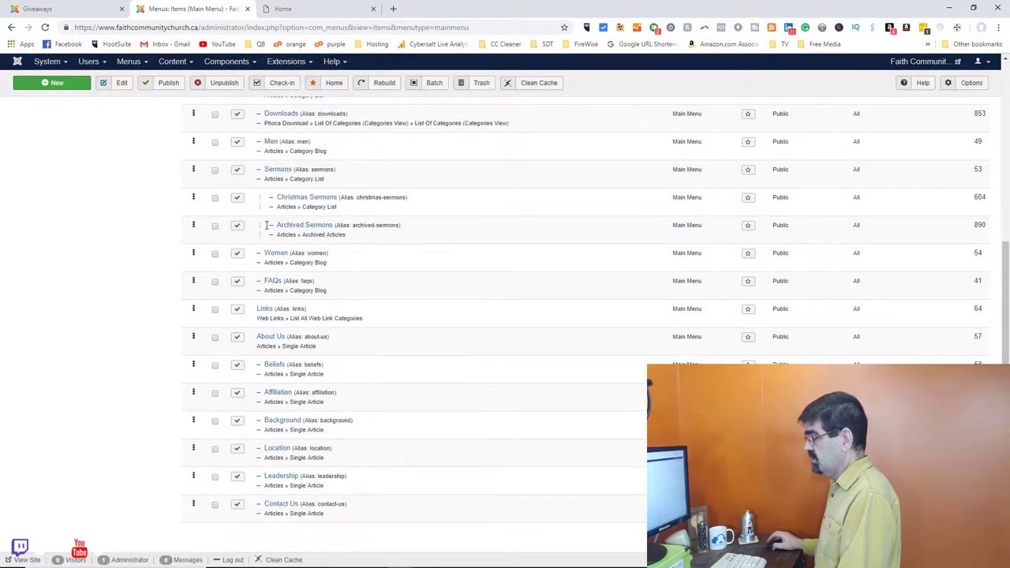
pyautogui.scroll(5, 334, 251)
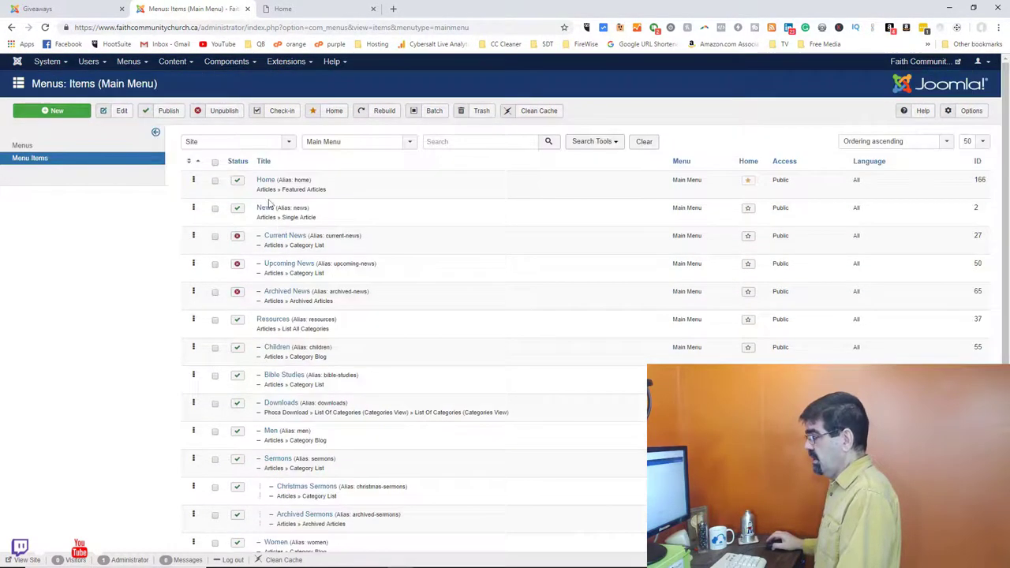
# Compare the Main Menu items with the live site's navigation bar, including the About Us and Resources submenus
pyautogui.click(294, 11)
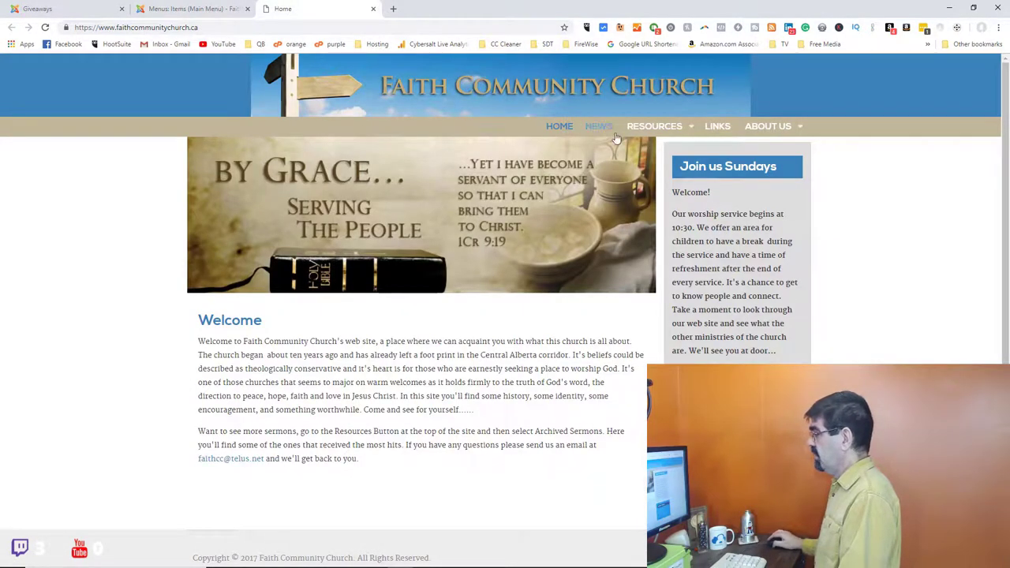
pyautogui.moveTo(785, 131)
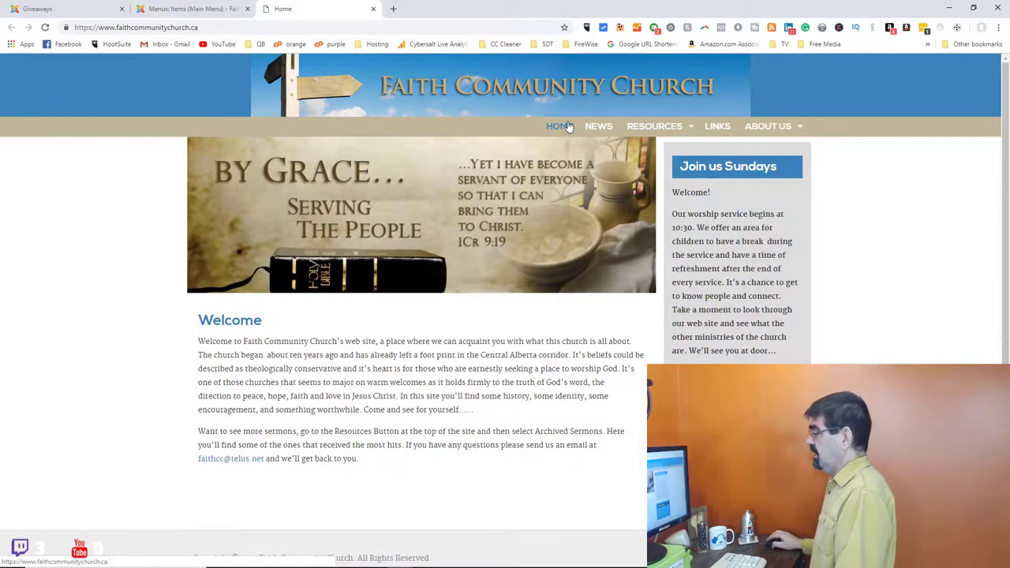
pyautogui.click(204, 12)
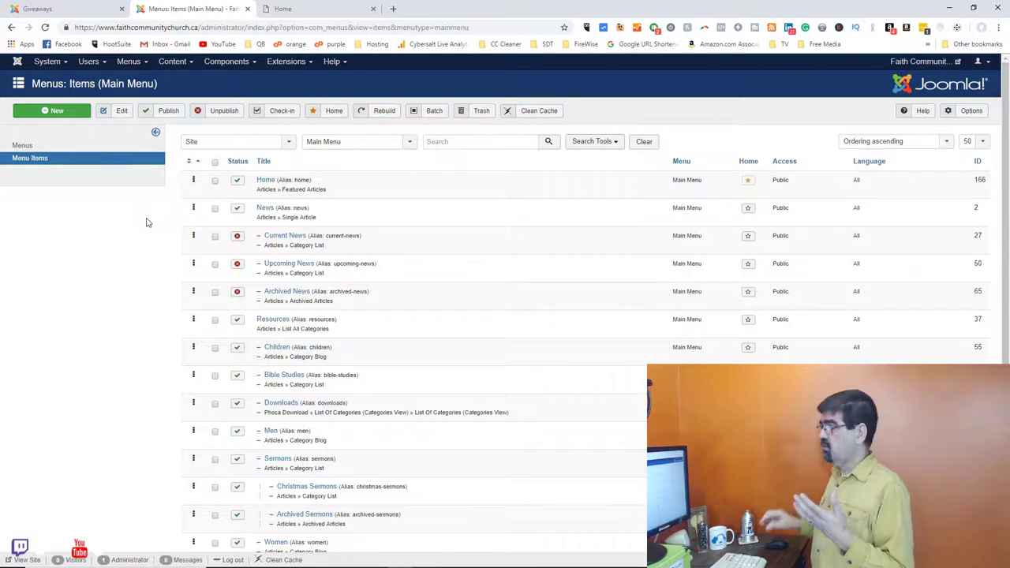
pyautogui.click(308, 9)
pyautogui.moveTo(675, 129)
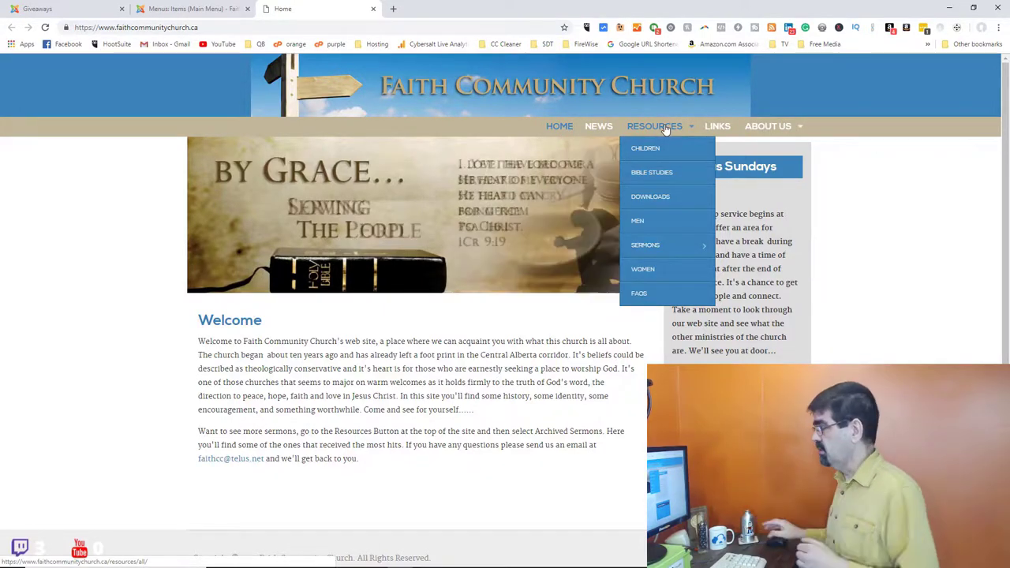
# Return to the Main Menu items in the administration and examine the menu item type listed under each title
pyautogui.click(194, 9)
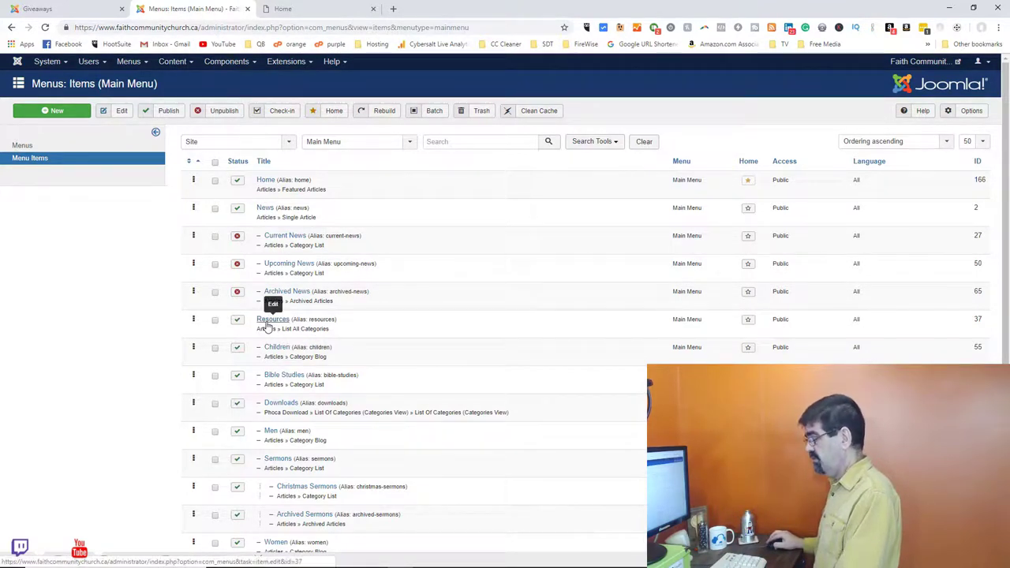
pyautogui.scroll(-4, 334, 312)
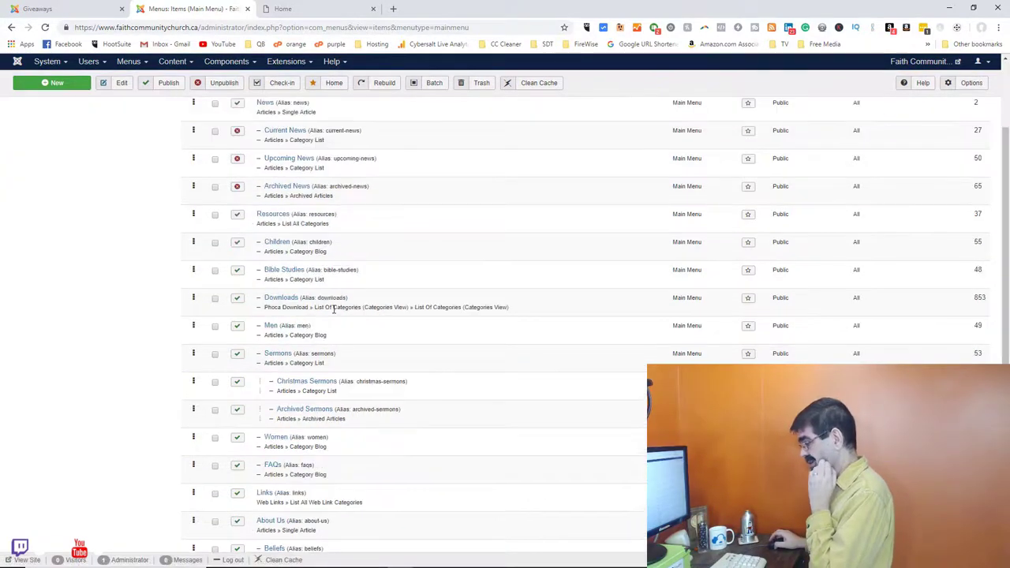
pyautogui.scroll(-1, 335, 308)
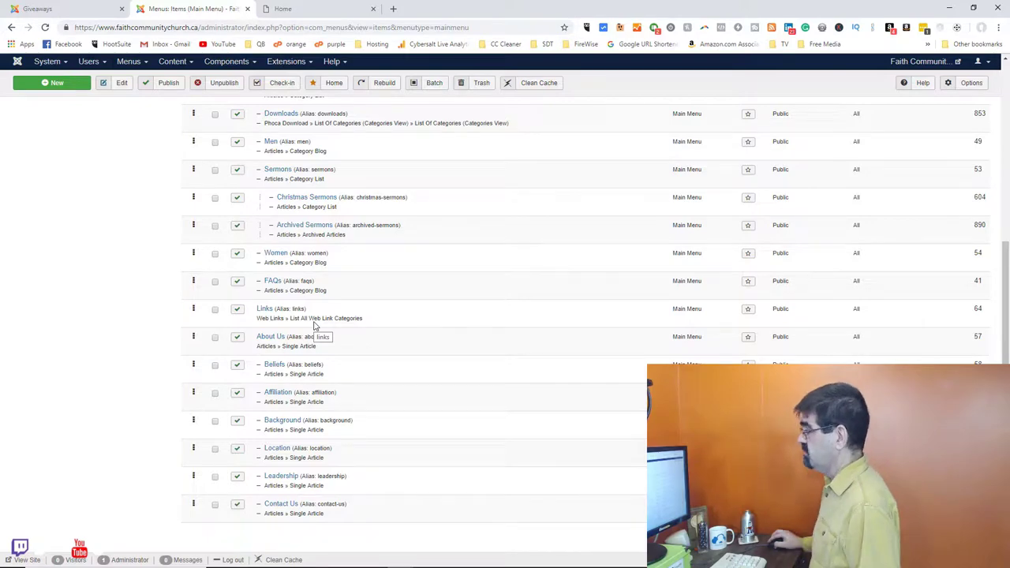
pyautogui.scroll(5, 314, 325)
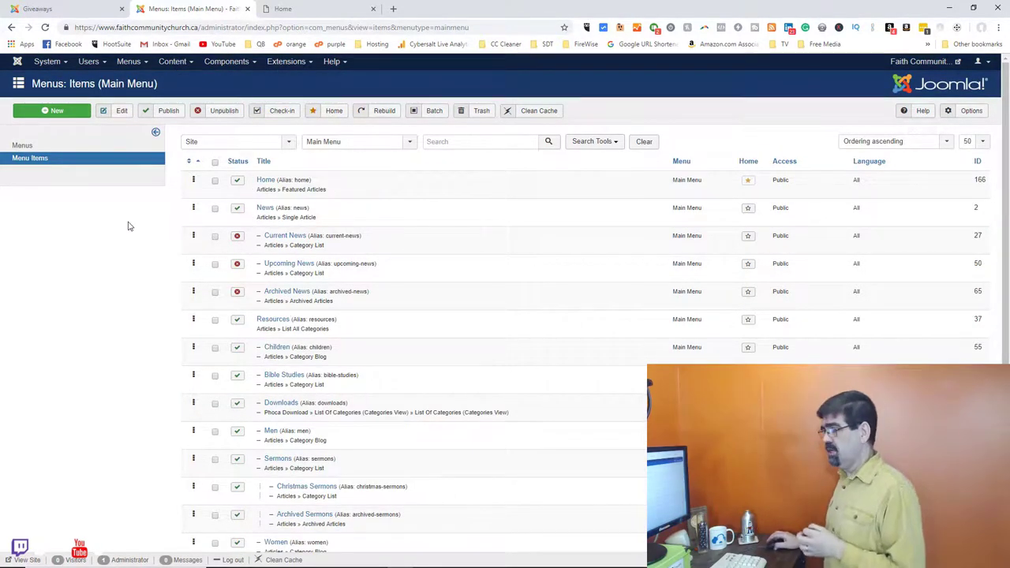
# Start a new Main Menu item, inspect the available menu item types including those under Contacts, and cancel the item
pyautogui.click(53, 112)
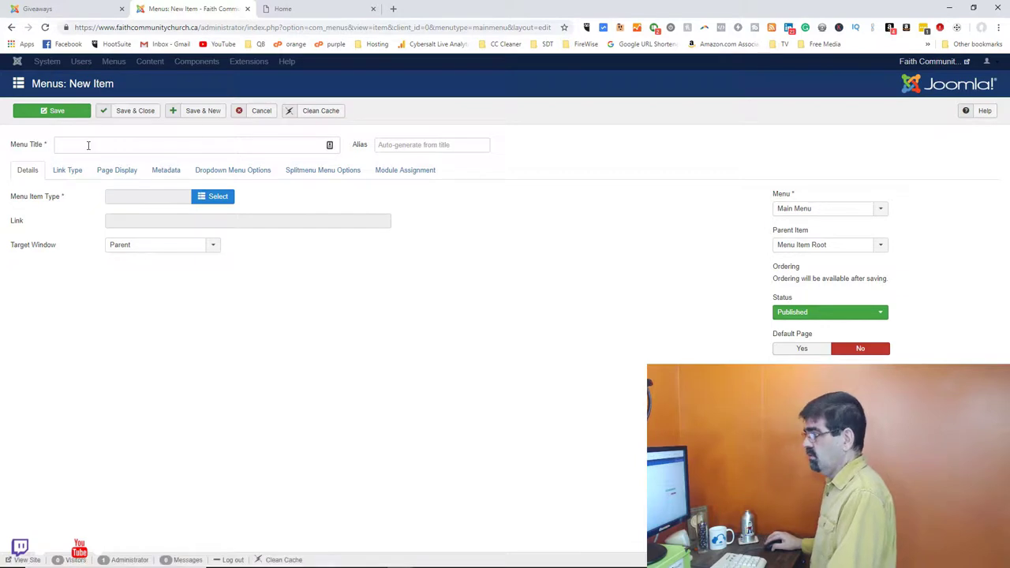
pyautogui.click(88, 145)
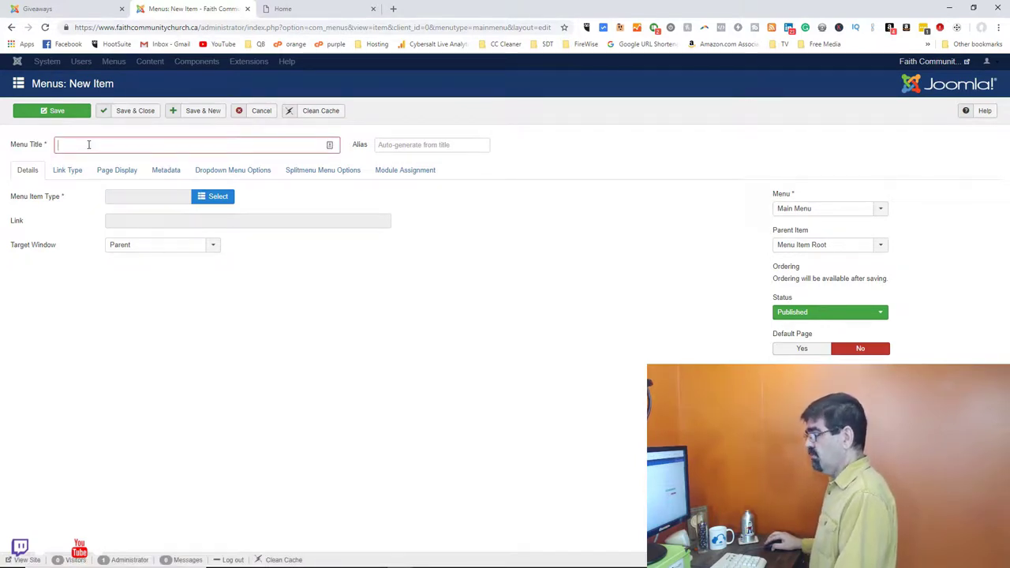
pyautogui.moveTo(28, 199)
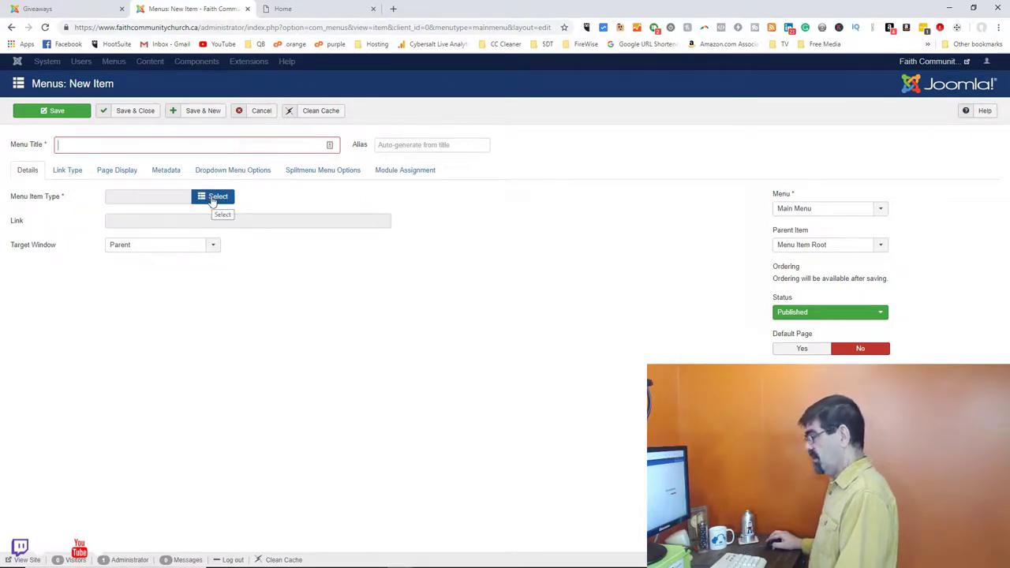
pyautogui.click(211, 199)
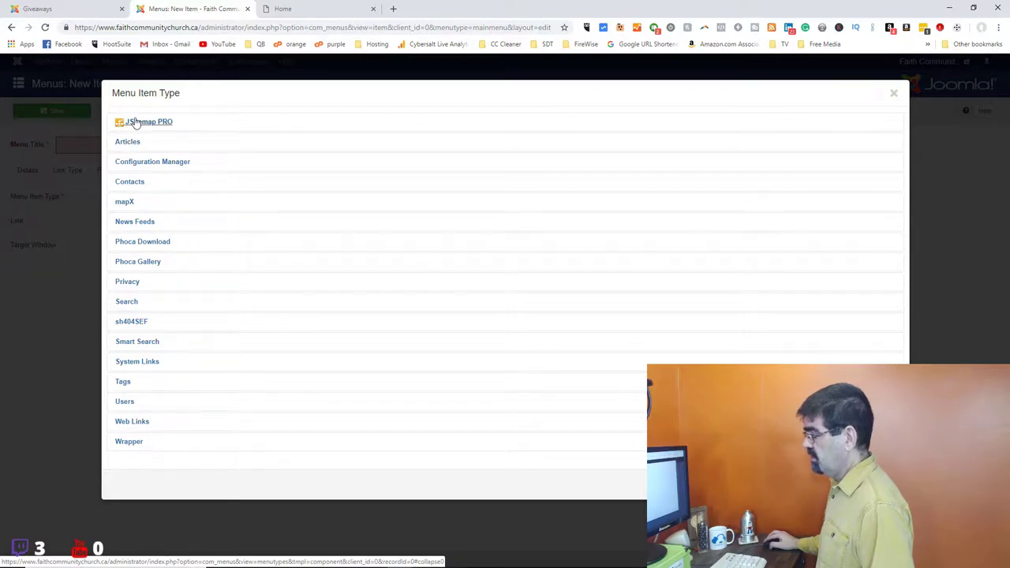
pyautogui.click(131, 183)
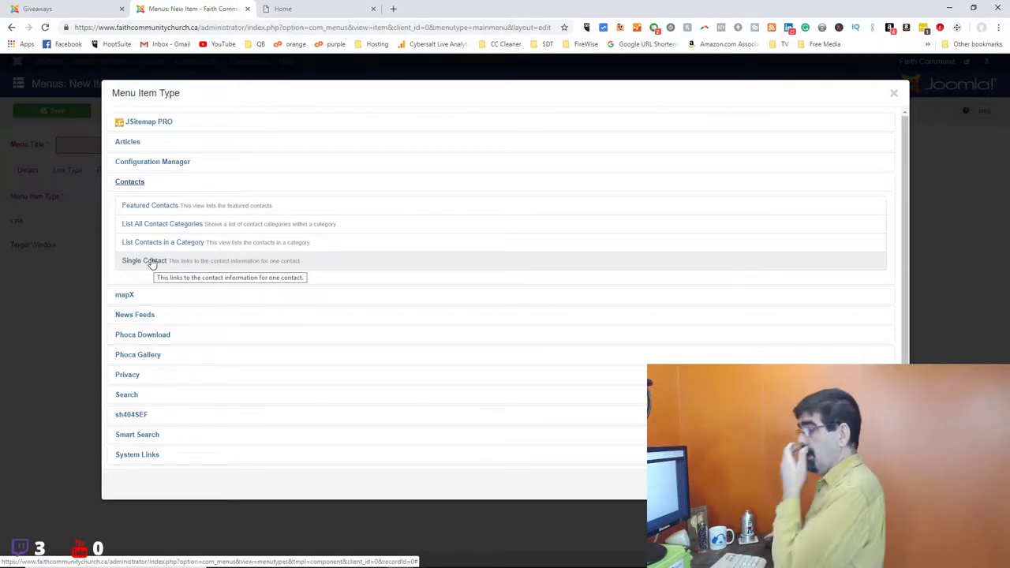
pyautogui.click(894, 93)
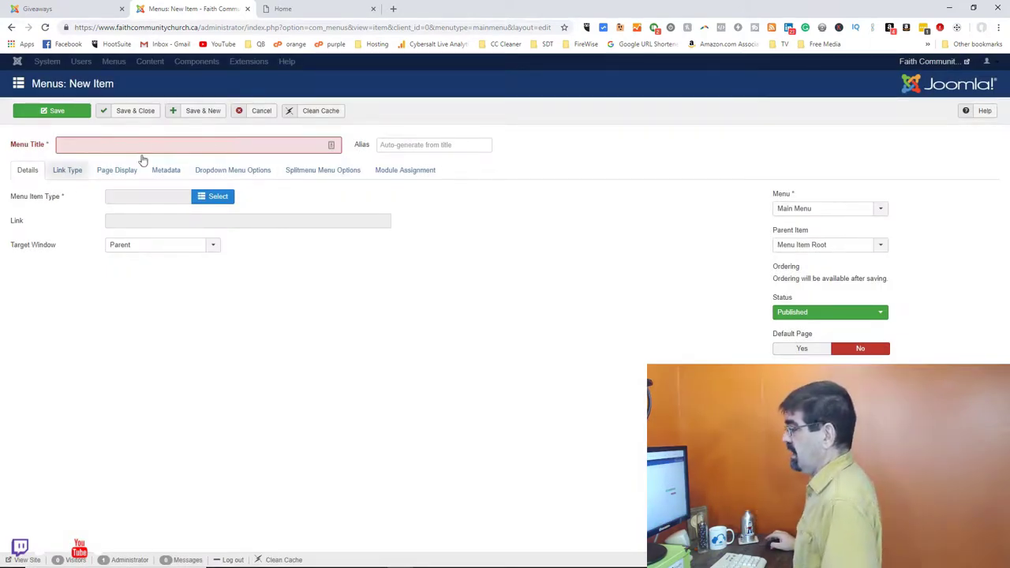
pyautogui.click(264, 114)
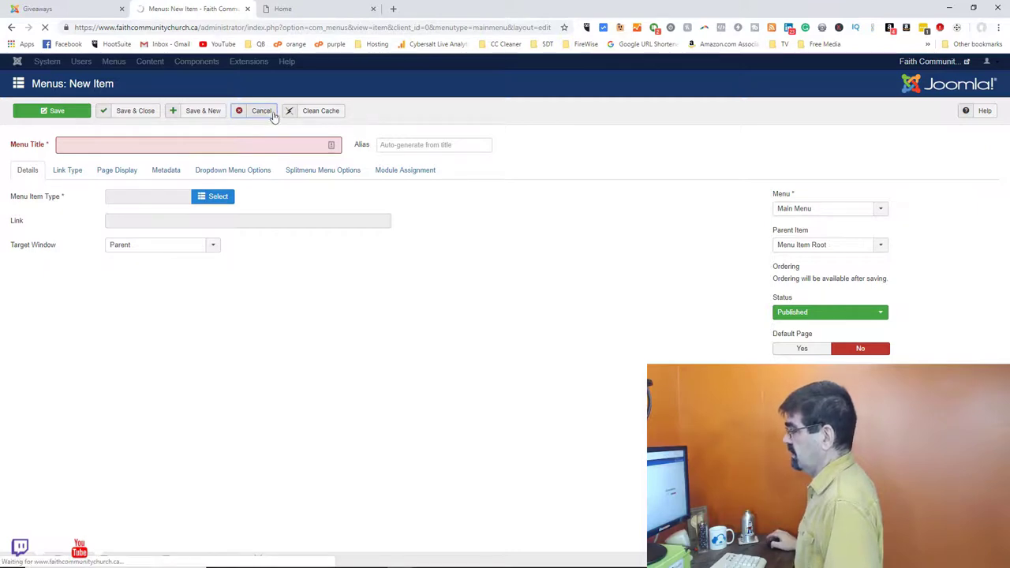
# Open the Resources page on the live site and examine its category list and the Resources submenu
pyautogui.click(316, 8)
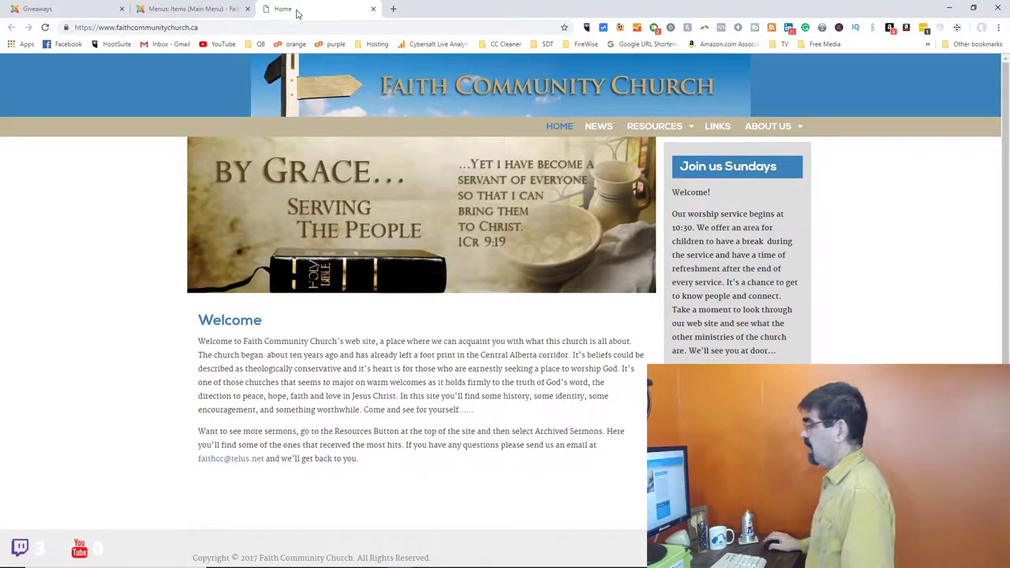
pyautogui.click(657, 128)
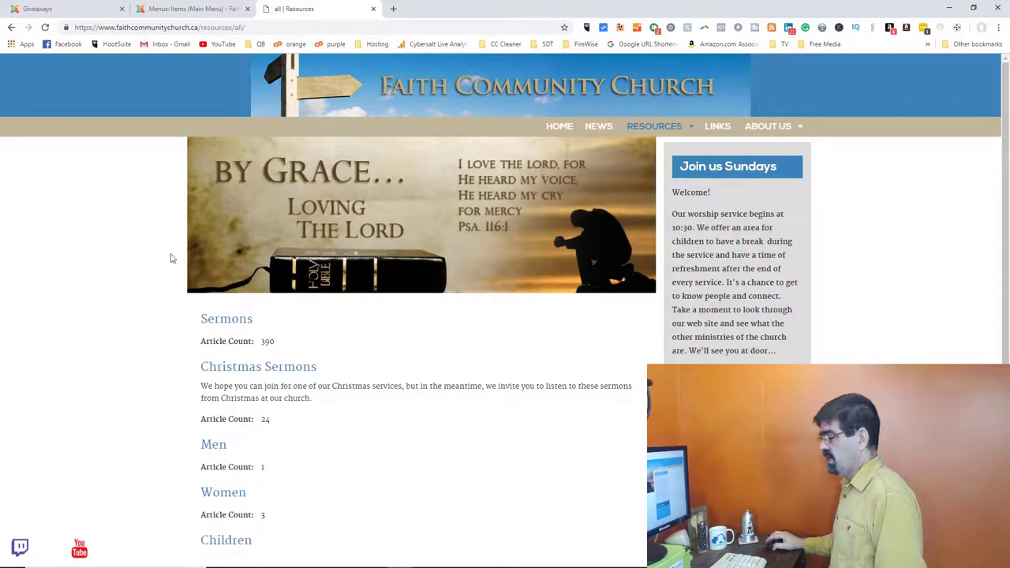
pyautogui.scroll(-1, 154, 246)
pyautogui.scroll(-1, 237, 261)
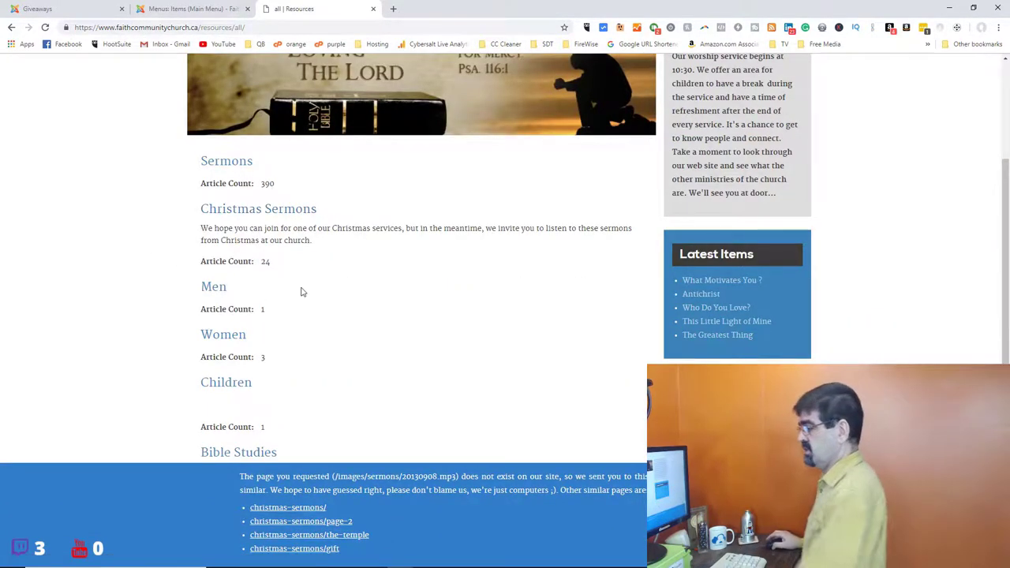
pyautogui.scroll(1, 345, 304)
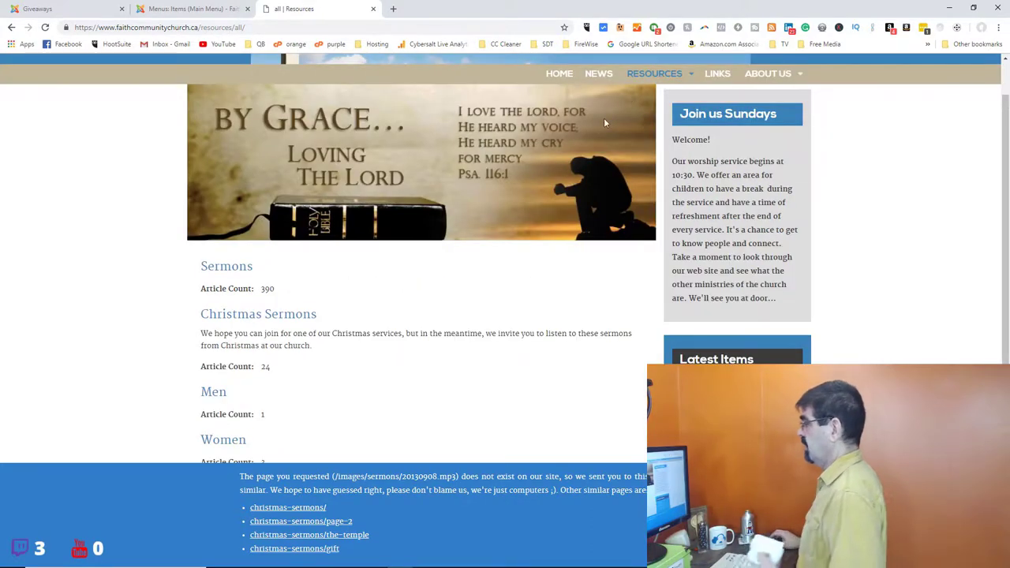
pyautogui.moveTo(659, 72)
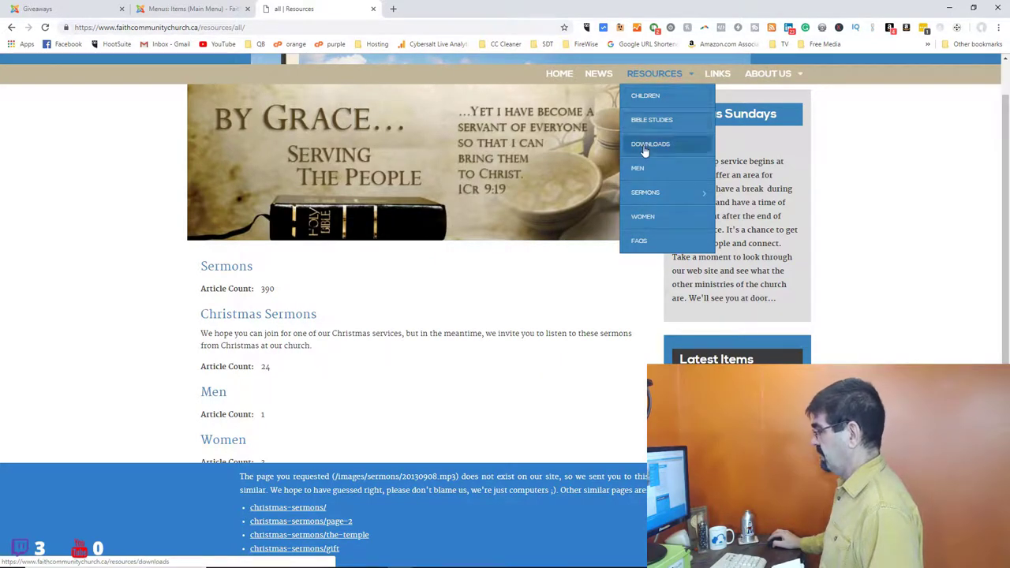
# Compare the categories listed down the live Resources page with the entries of the Resources submenu
pyautogui.scroll(-1, 482, 273)
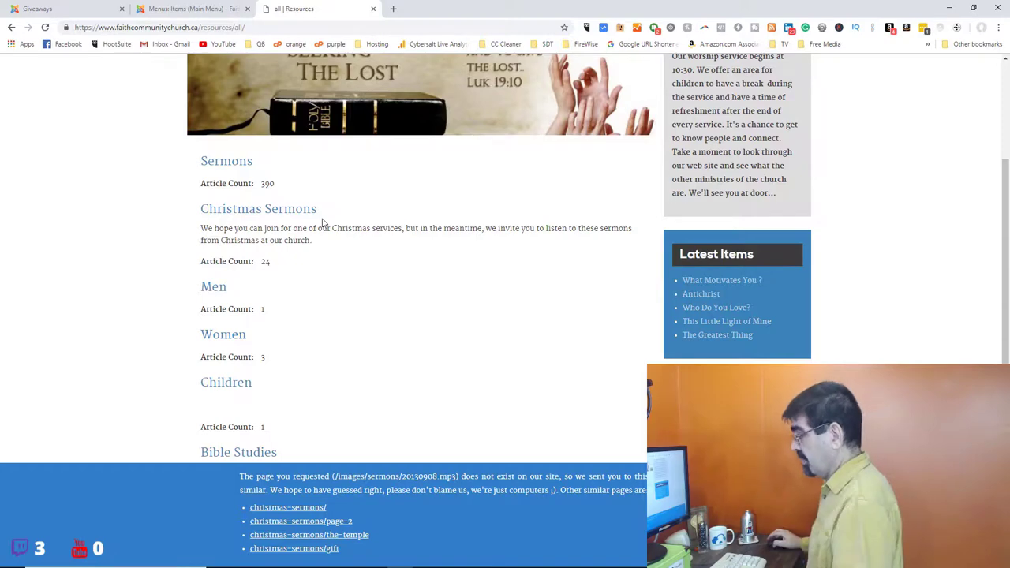
pyautogui.scroll(-1, 280, 299)
pyautogui.scroll(-1, 273, 317)
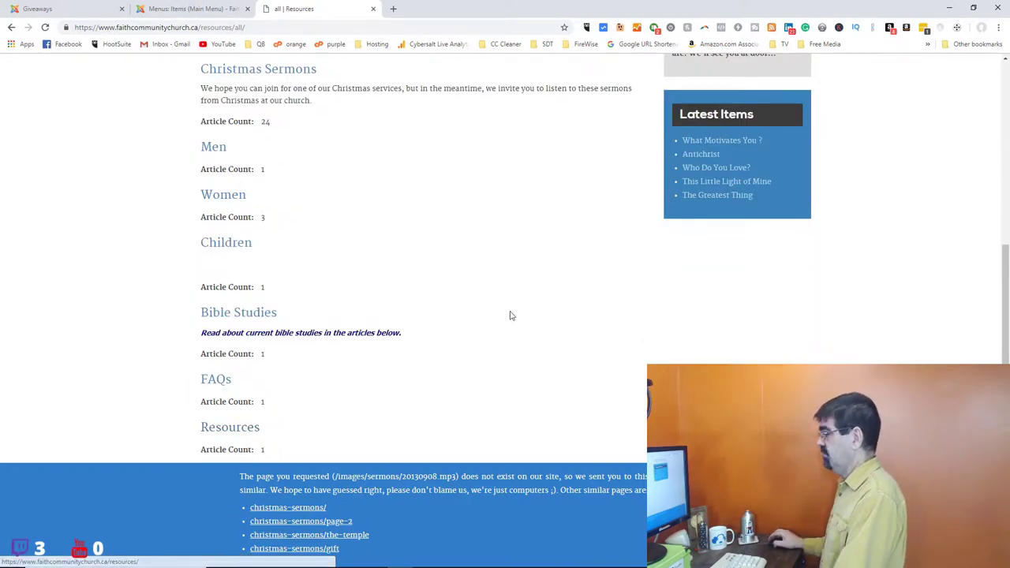
pyautogui.scroll(3, 509, 315)
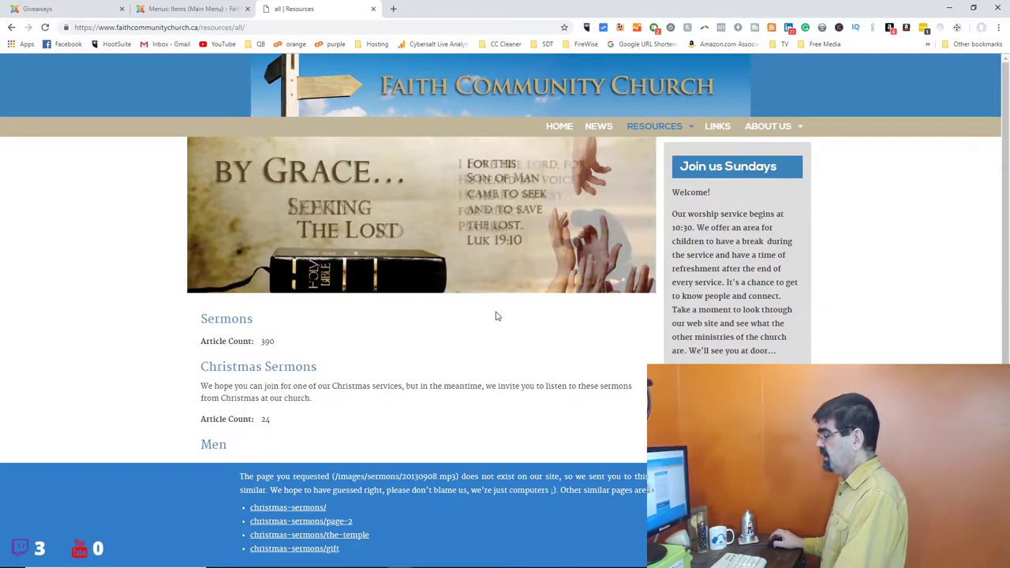
pyautogui.moveTo(643, 133)
pyautogui.scroll(-2, 536, 316)
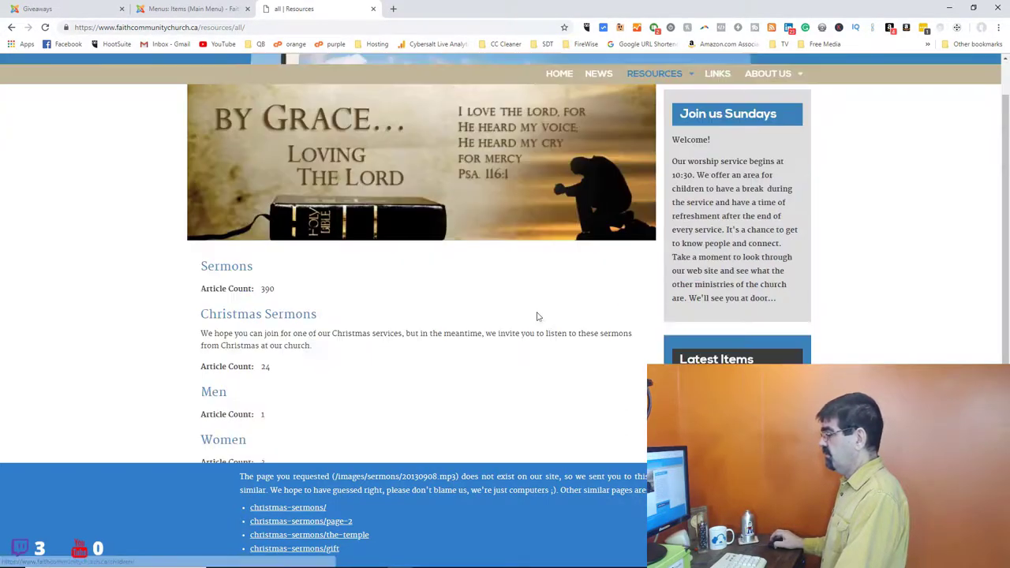
pyautogui.scroll(2, 256, 230)
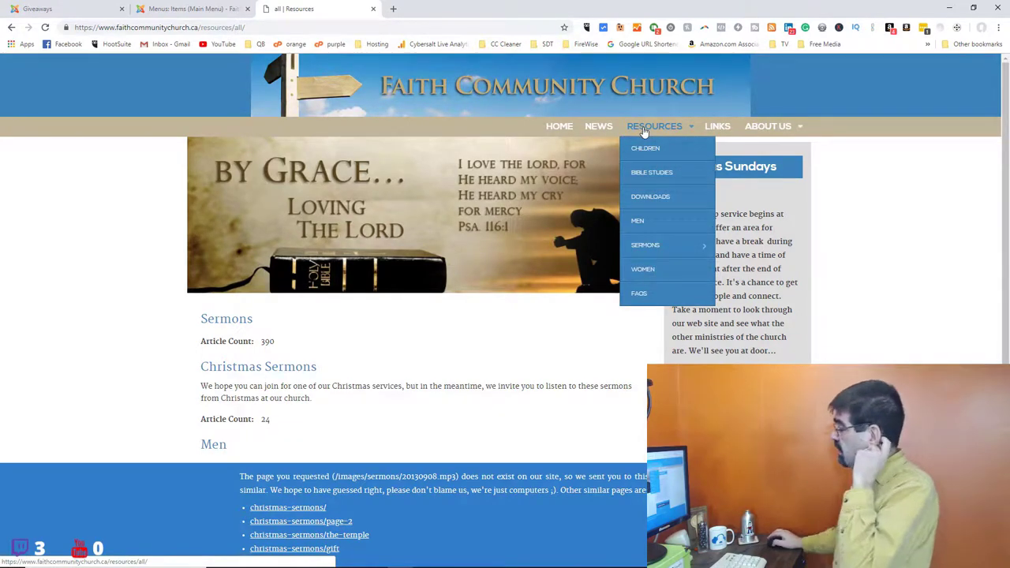
# Return to the Main Menu items in the administration and search them for "reso"
pyautogui.click(175, 10)
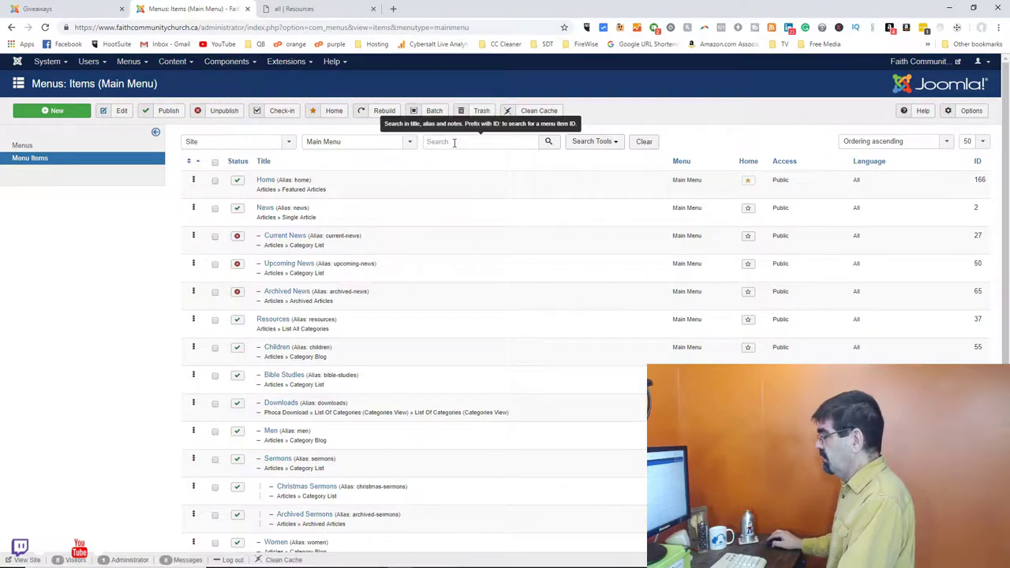
pyautogui.scroll(-3, 457, 226)
pyautogui.scroll(-1, 457, 225)
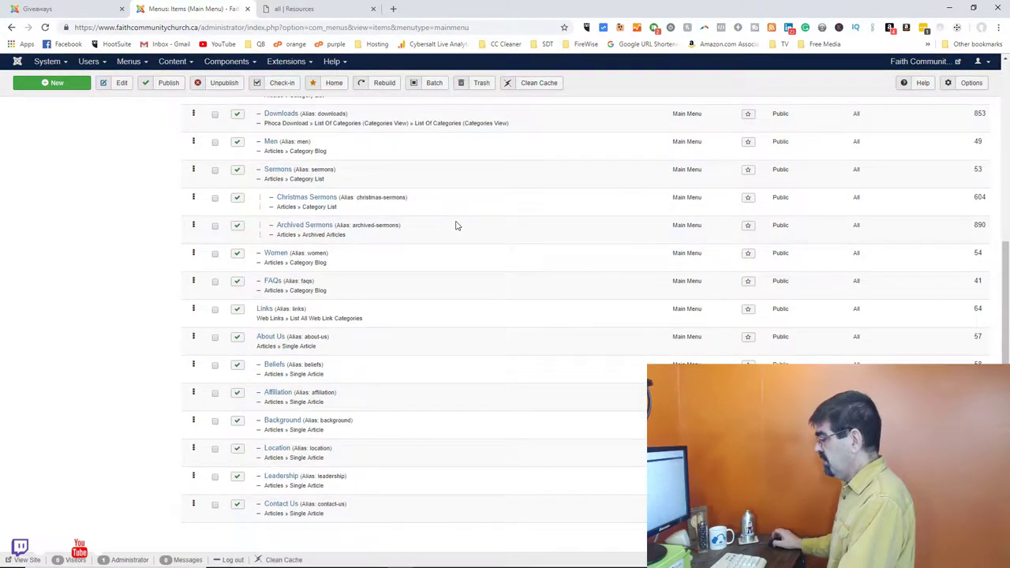
pyautogui.scroll(4, 455, 226)
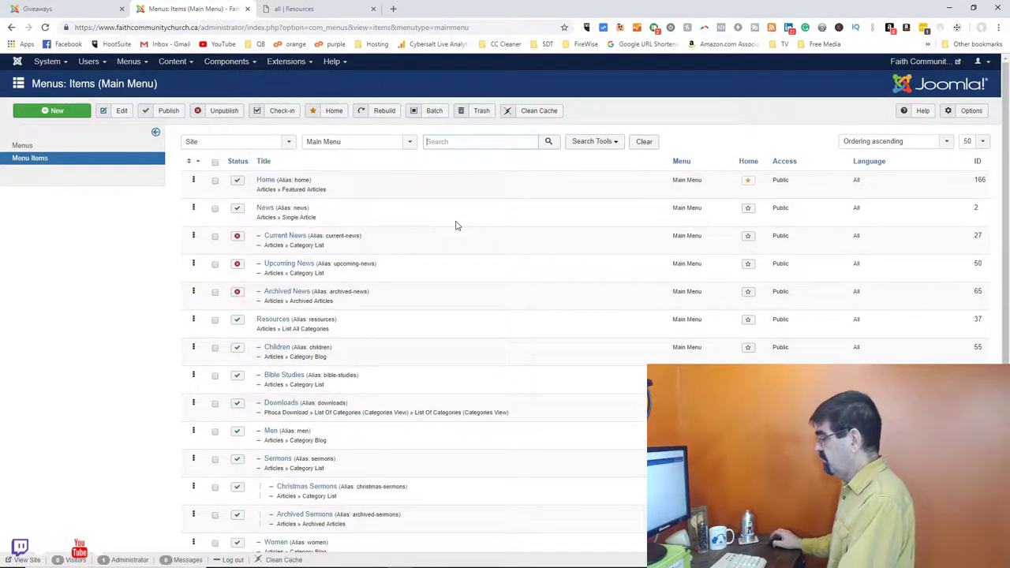
pyautogui.click(455, 142)
pyautogui.write('res')
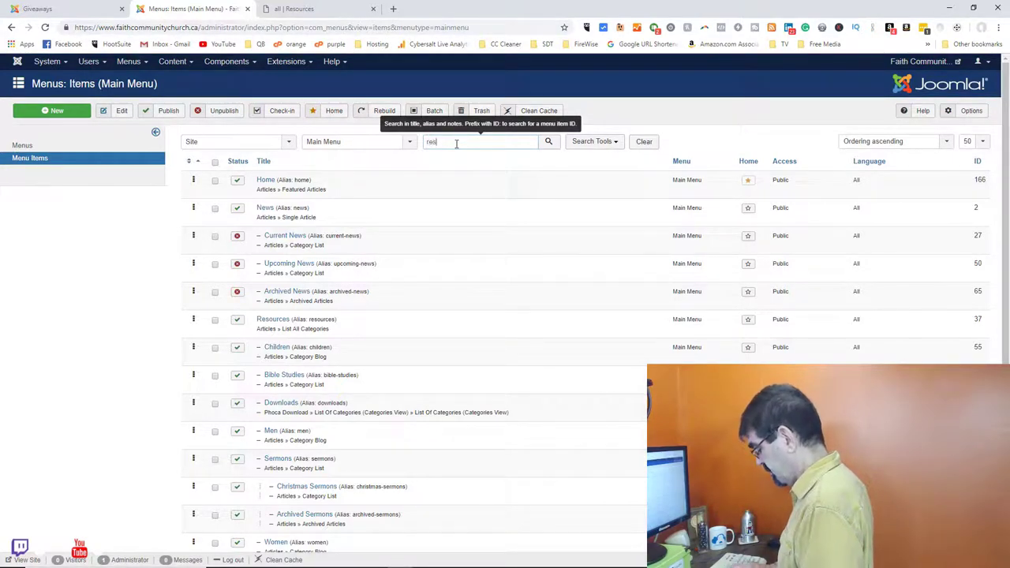
pyautogui.write('o')
pyautogui.press('Return')
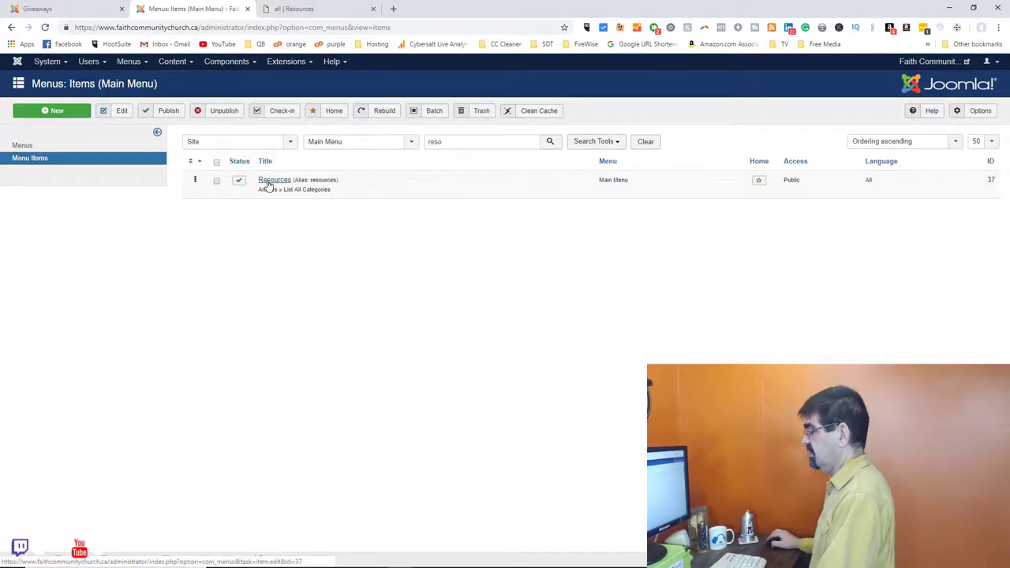
# Open the Resources menu item, examine its menu item type and top level category settings, and close it
pyautogui.click(268, 183)
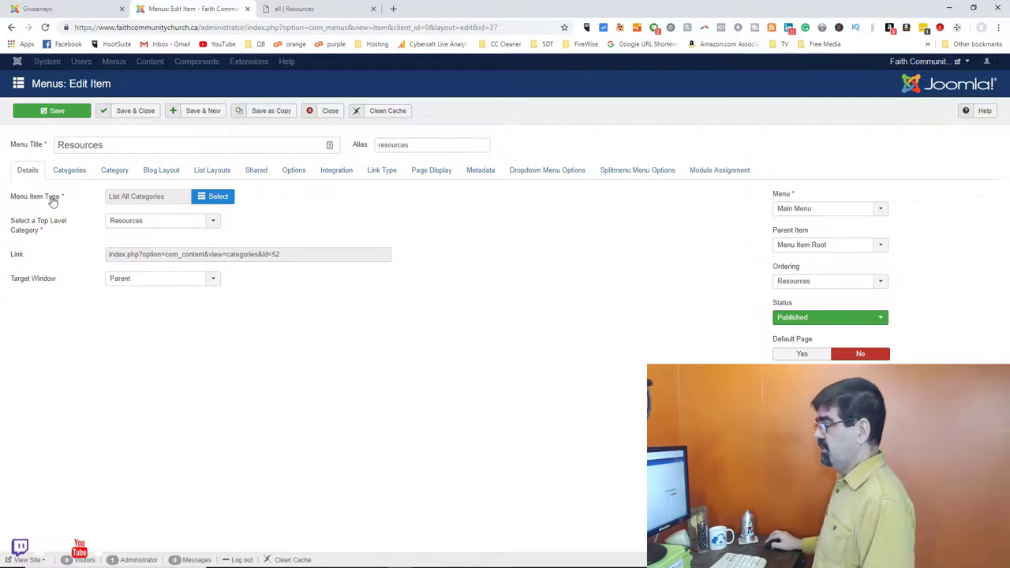
pyautogui.moveTo(47, 202)
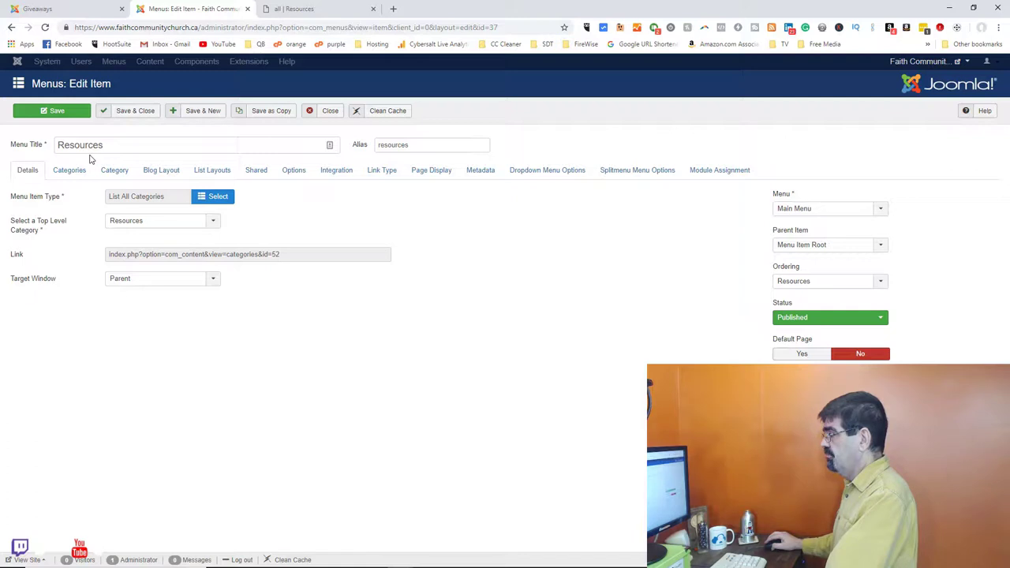
pyautogui.click(330, 113)
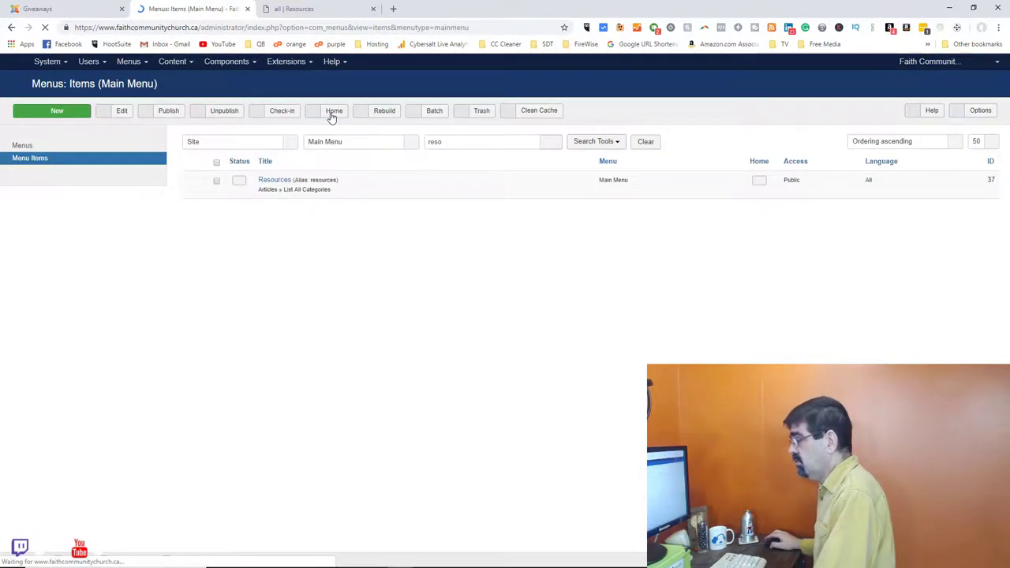
# Open the article categories in a separate browser tab, keeping the Main Menu items open
pyautogui.click(171, 63)
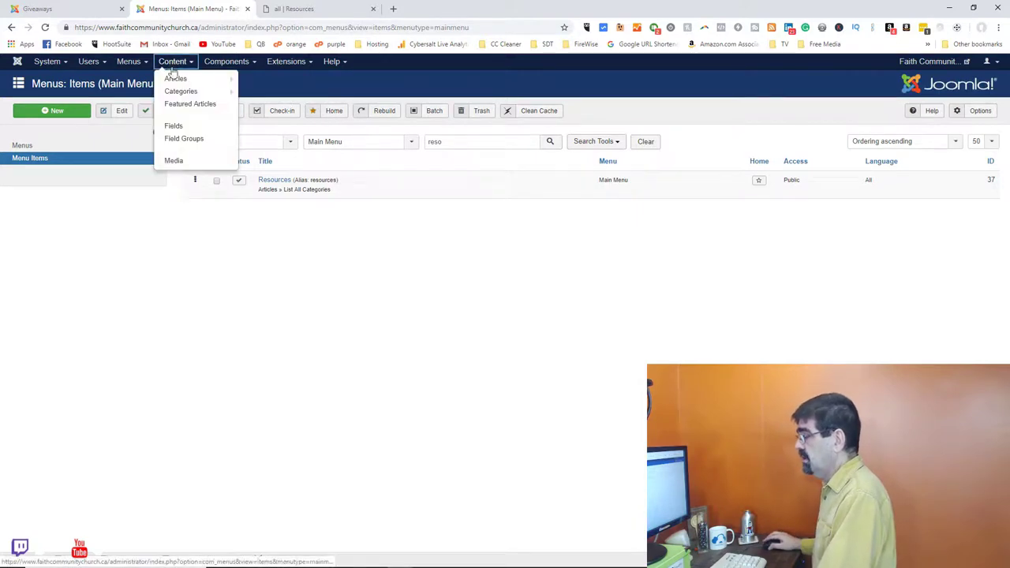
pyautogui.rightClick(180, 95)
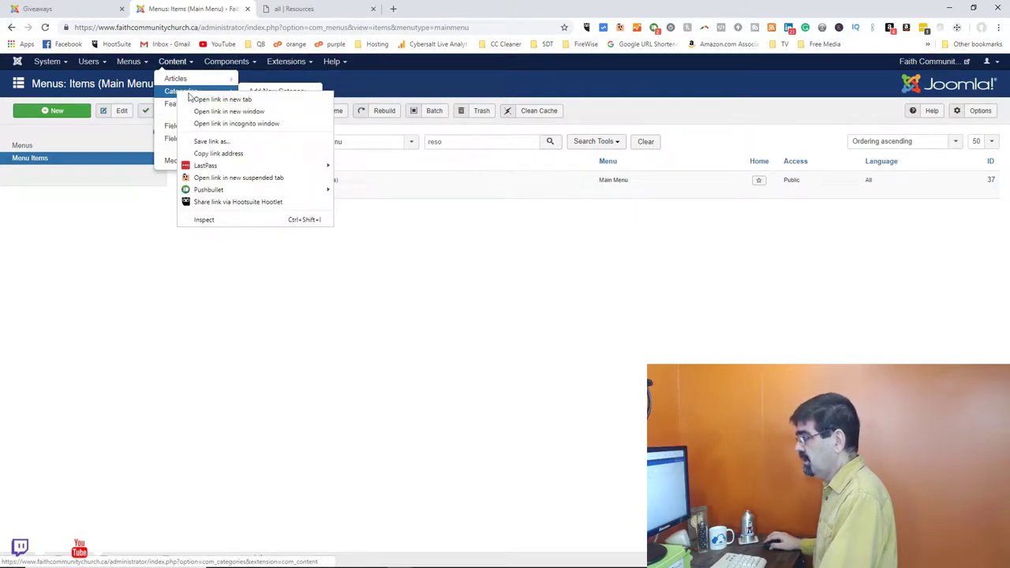
pyautogui.click(203, 100)
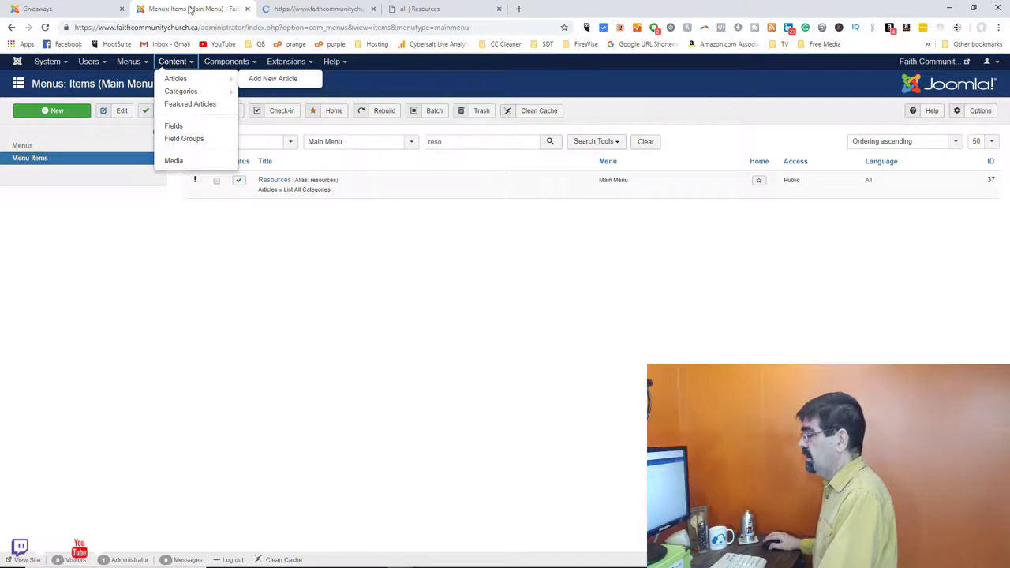
# Reopen the Resources menu item for editing and examine the Resources category's subcategories in the article categories list
pyautogui.click(128, 61)
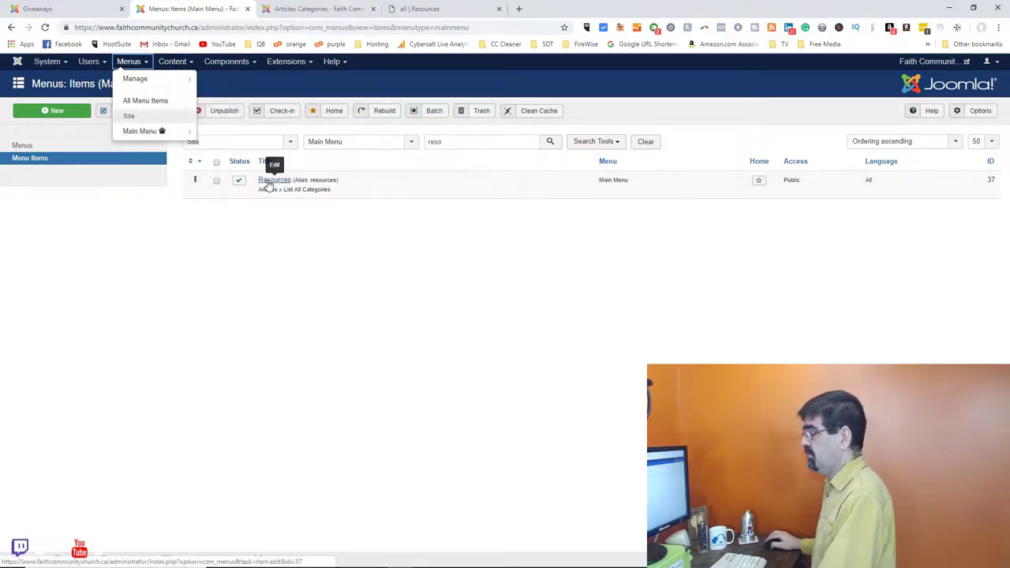
pyautogui.click(268, 183)
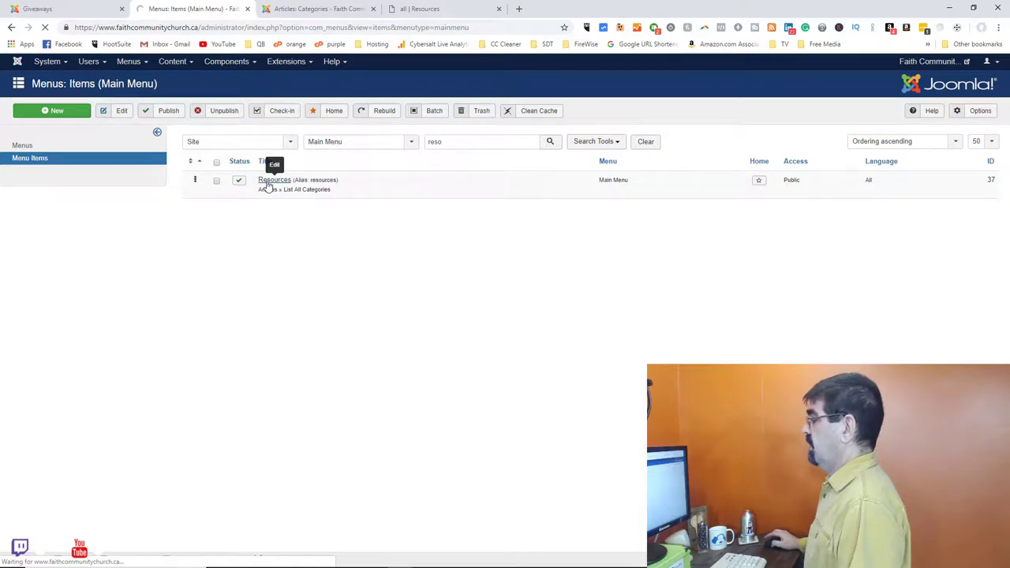
pyautogui.click(299, 9)
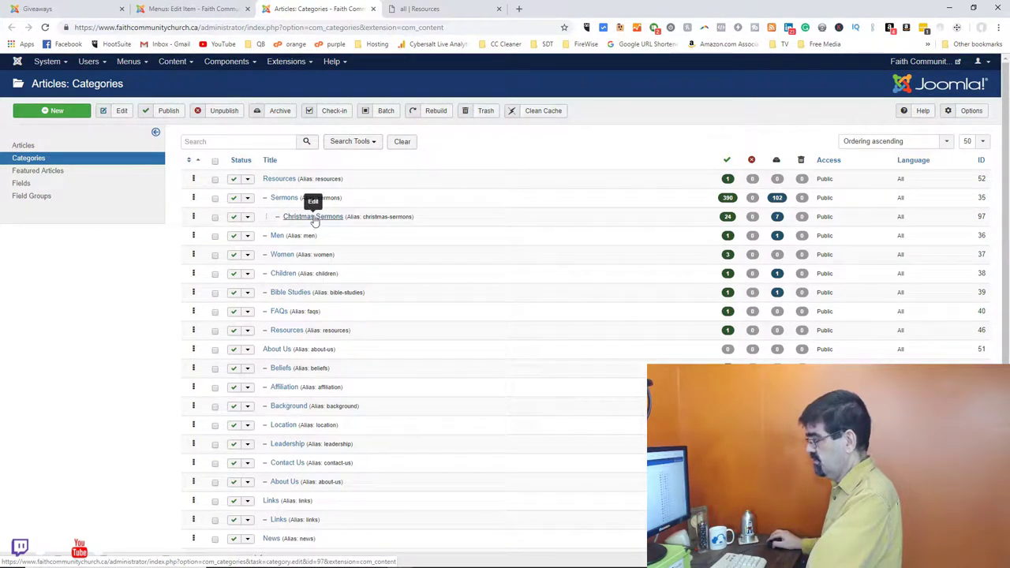
# Go back to the Resources menu item and inspect the available top level categories without changing the selection
pyautogui.click(190, 9)
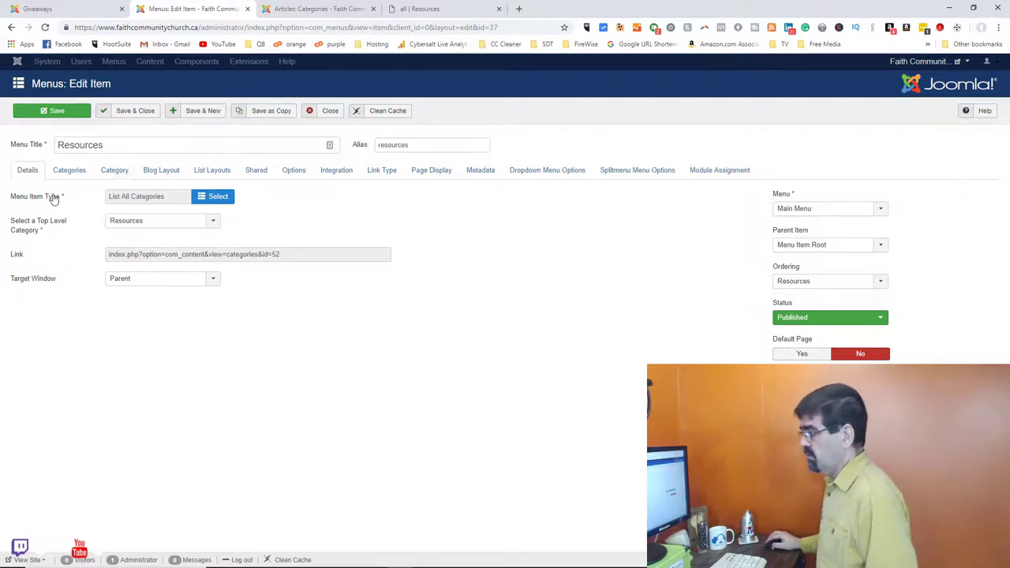
pyautogui.click(213, 222)
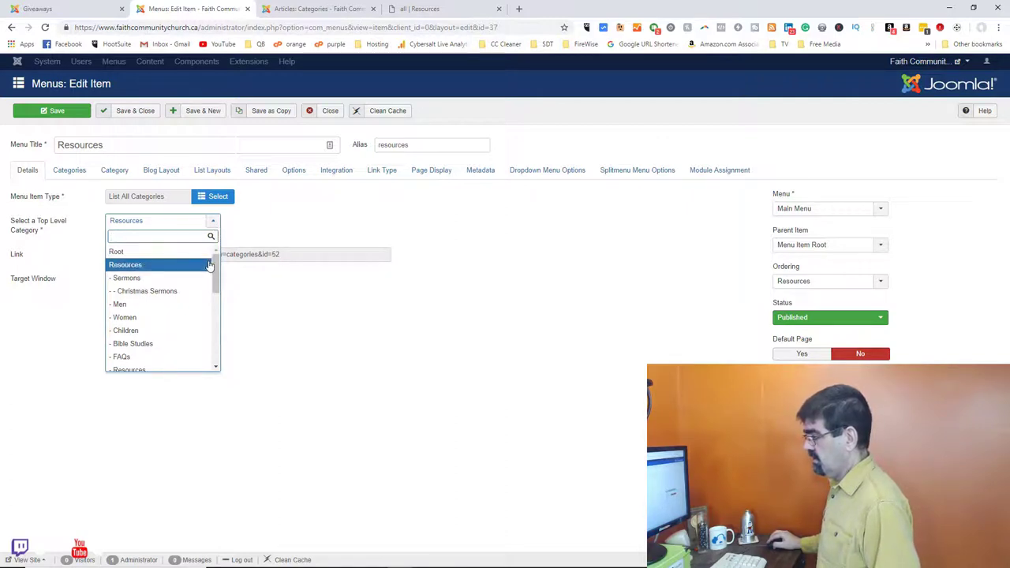
pyautogui.click(261, 233)
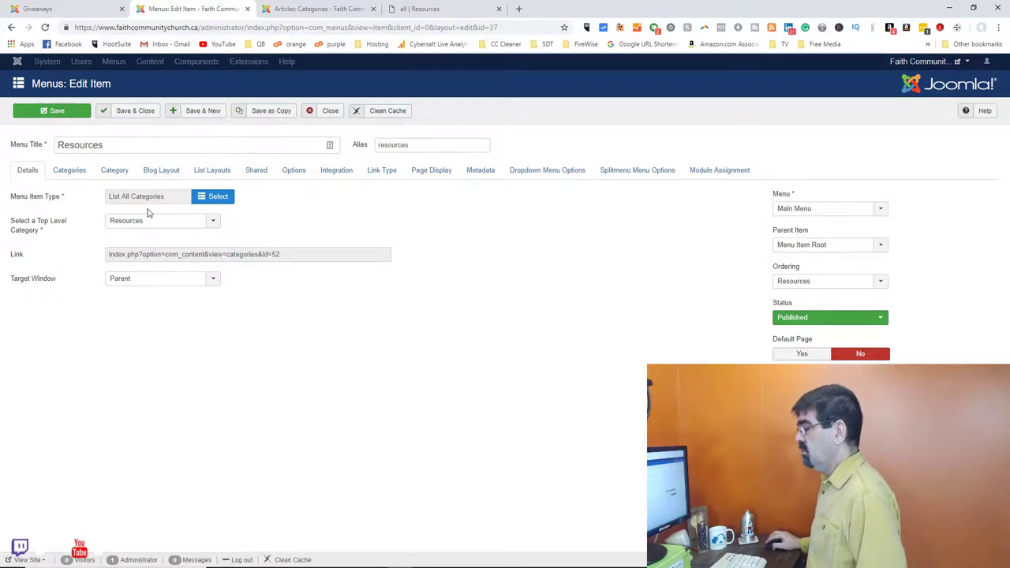
# Review the live Resources page, checking its submenu and the full list of categories the menu item produces
pyautogui.click(417, 9)
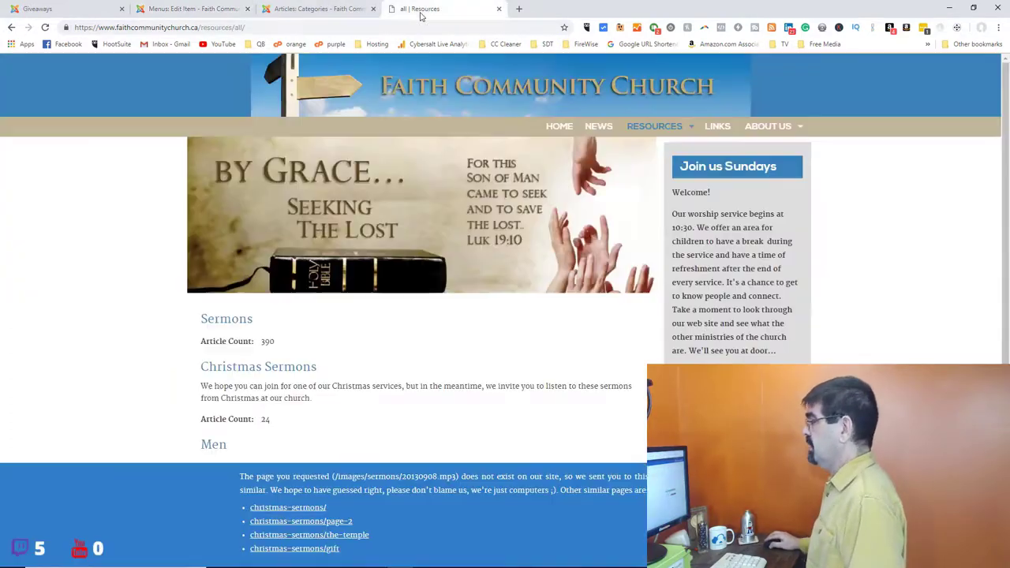
pyautogui.moveTo(643, 127)
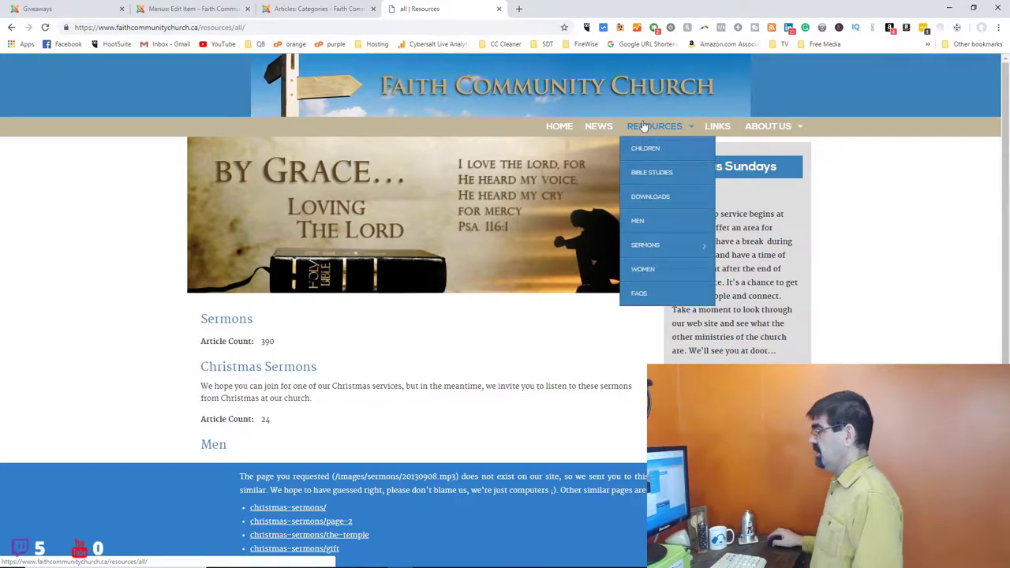
pyautogui.scroll(-2, 119, 240)
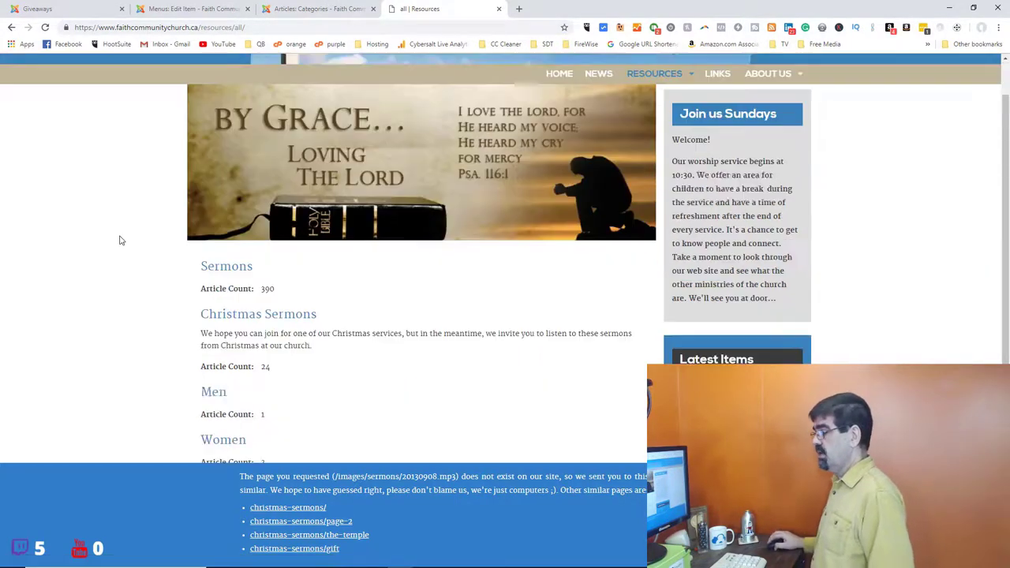
pyautogui.scroll(-2, 268, 211)
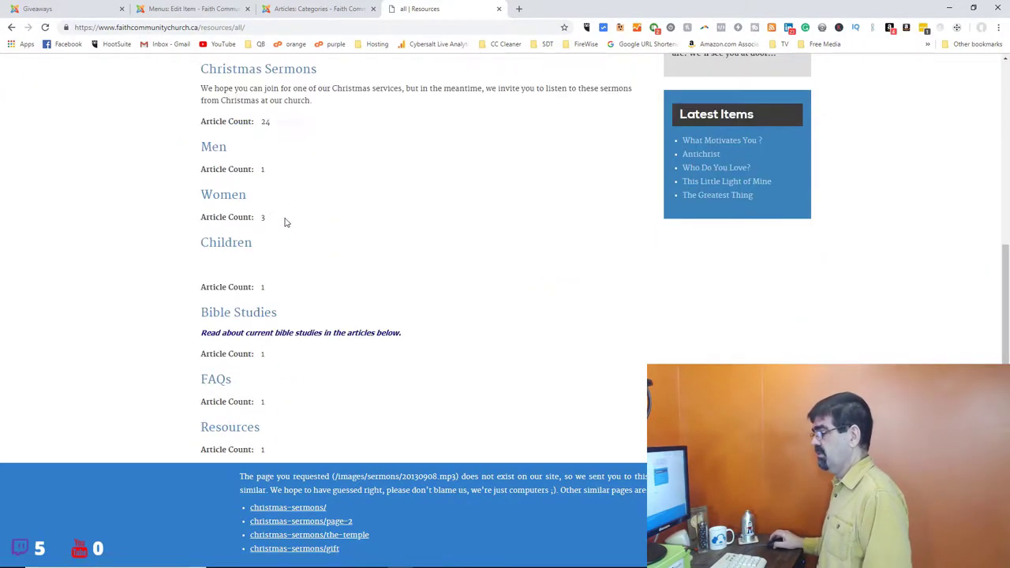
pyautogui.scroll(4, 286, 224)
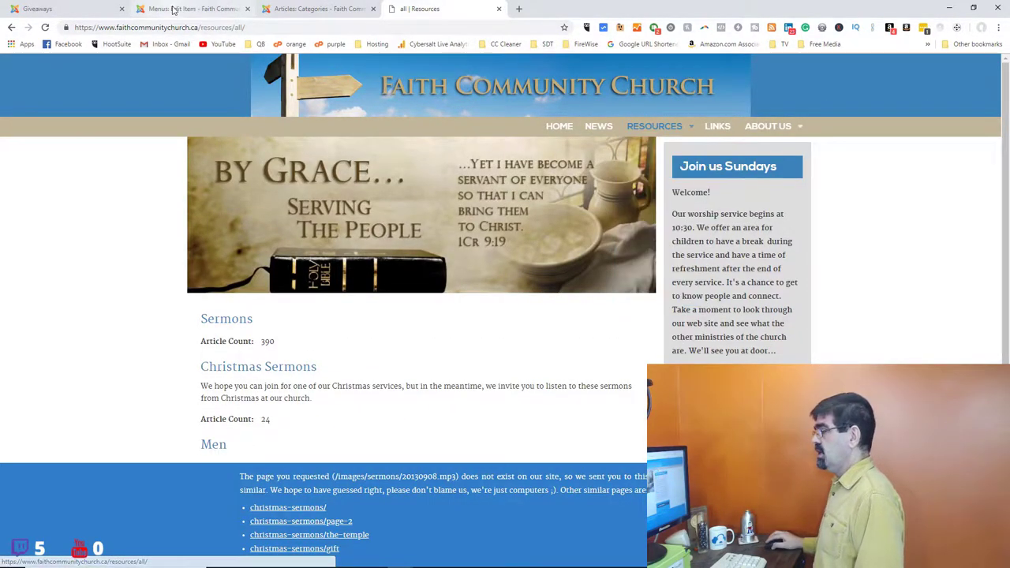
# Compare the Resources menu item's settings with the category structure in the article categories list
pyautogui.click(298, 9)
pyautogui.click(183, 8)
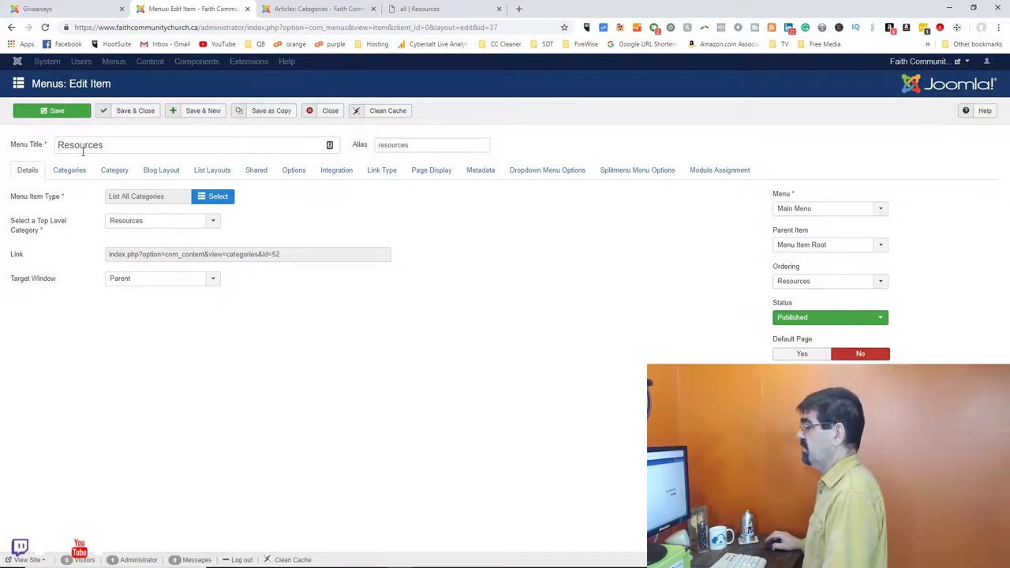
pyautogui.click(322, 8)
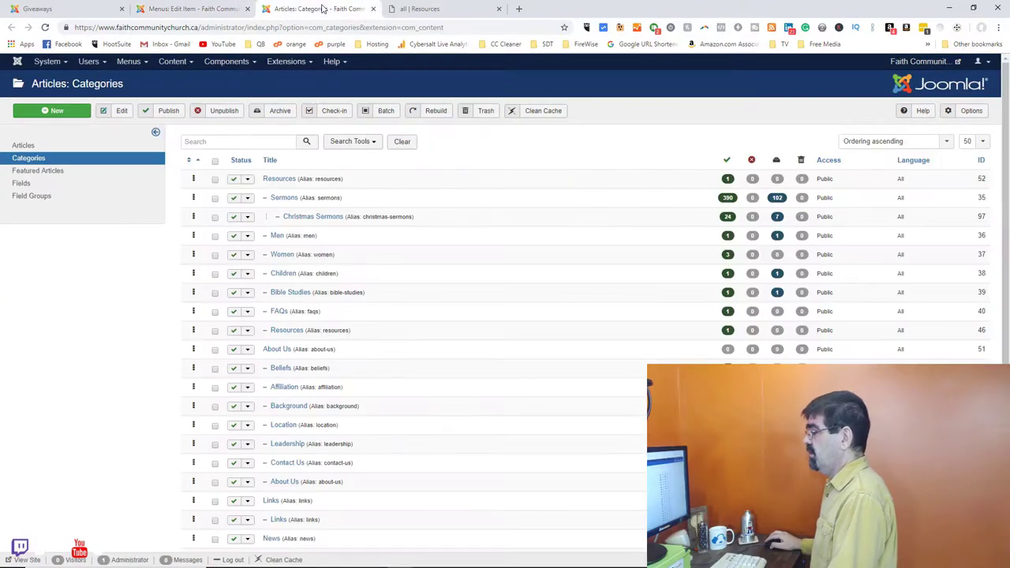
# Open the articles list in the administration and filter it by the Resources category
pyautogui.click(17, 146)
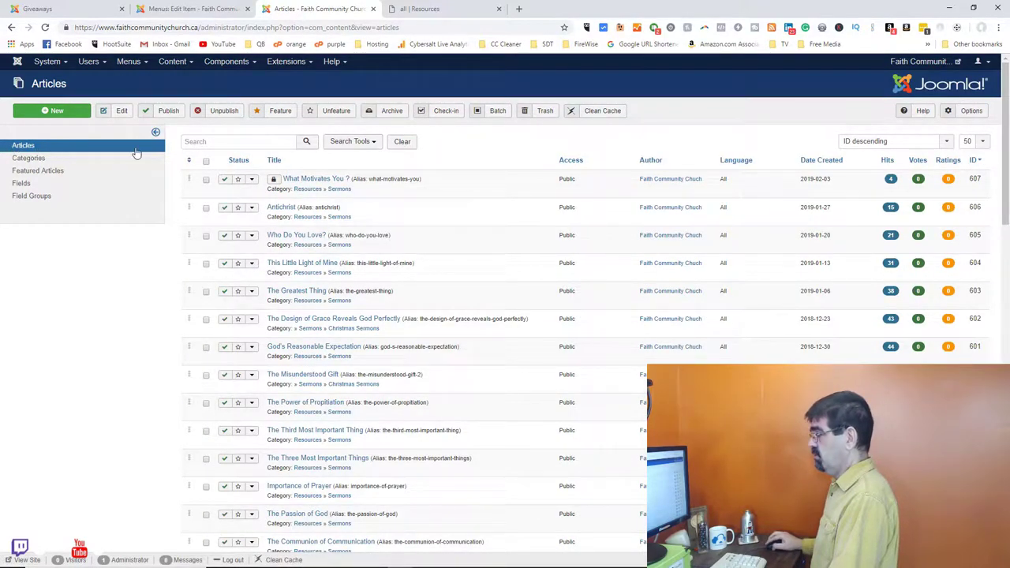
pyautogui.click(367, 142)
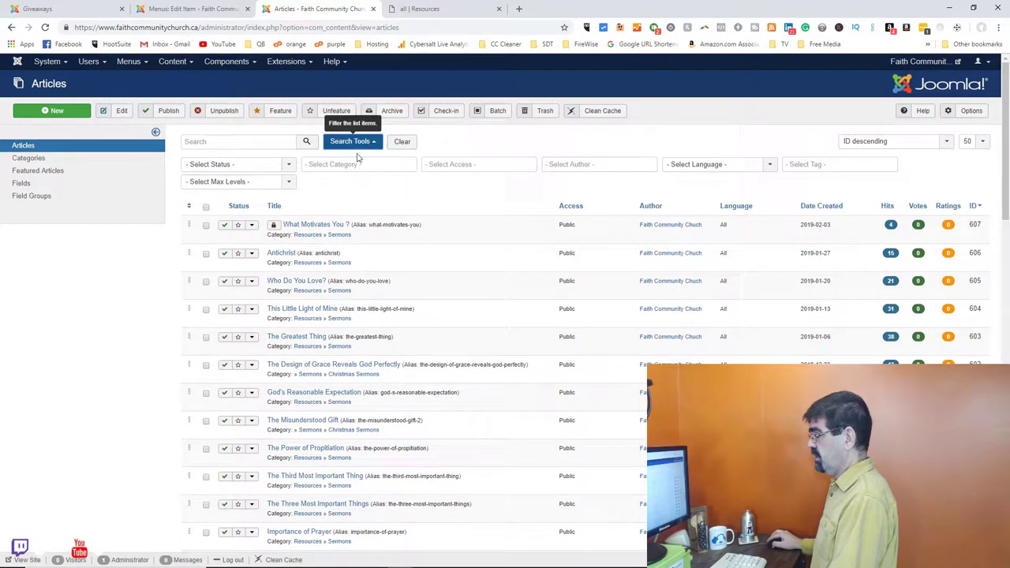
pyautogui.click(339, 165)
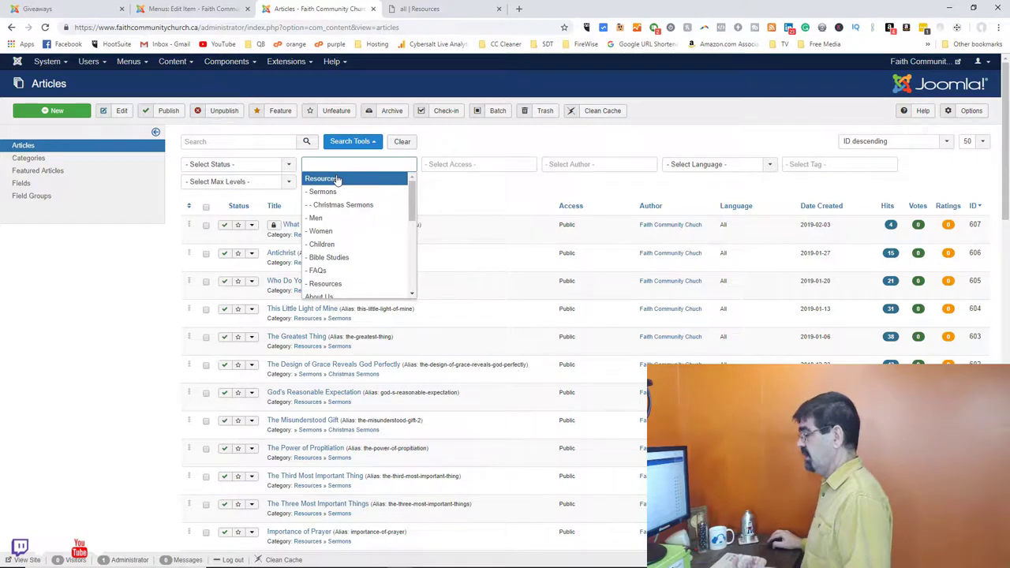
pyautogui.click(336, 178)
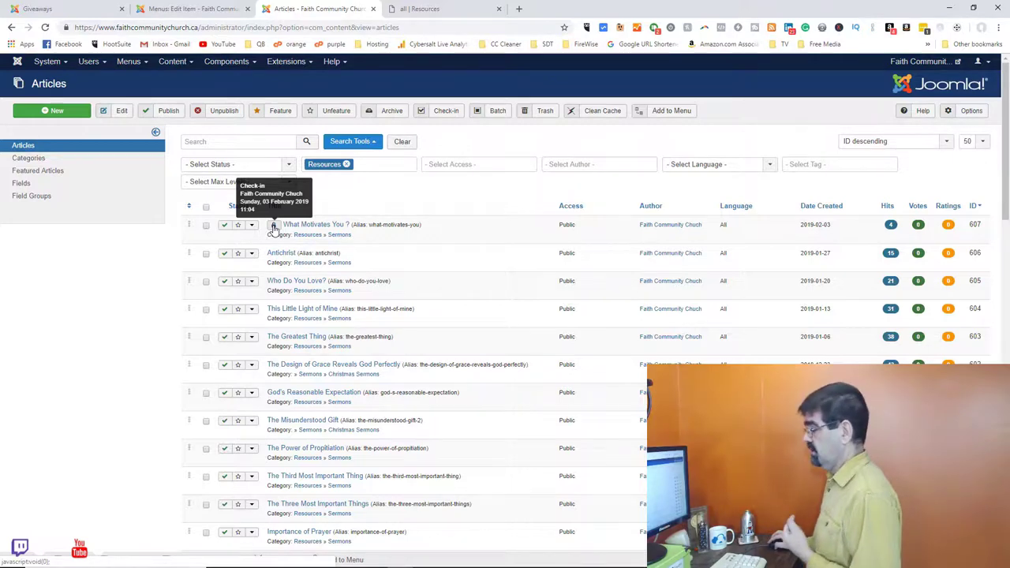
# Check in the locked article "What Motivates You ?" and look through the articles filtered by the Resources category
pyautogui.click(273, 227)
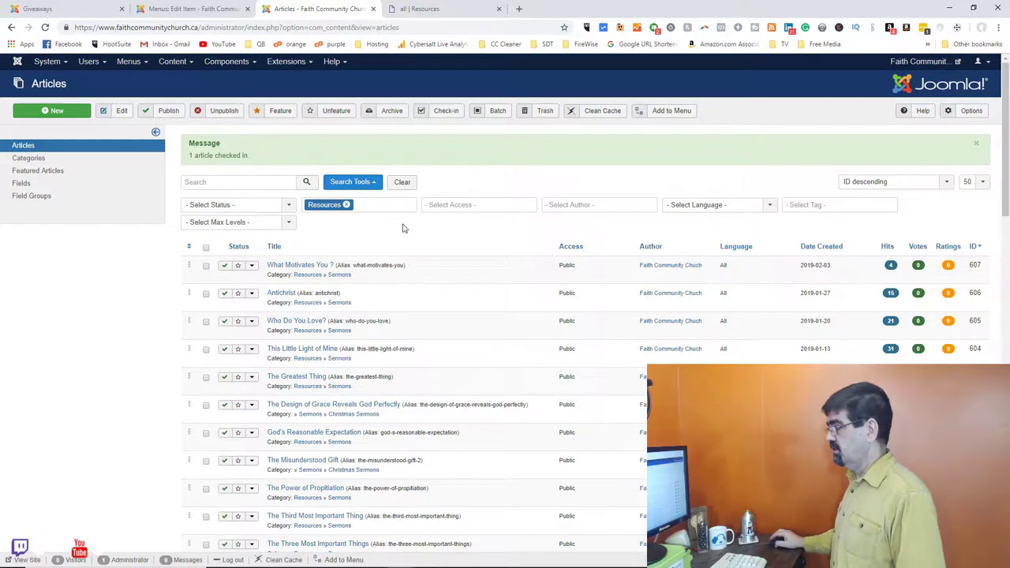
pyautogui.scroll(-5, 402, 228)
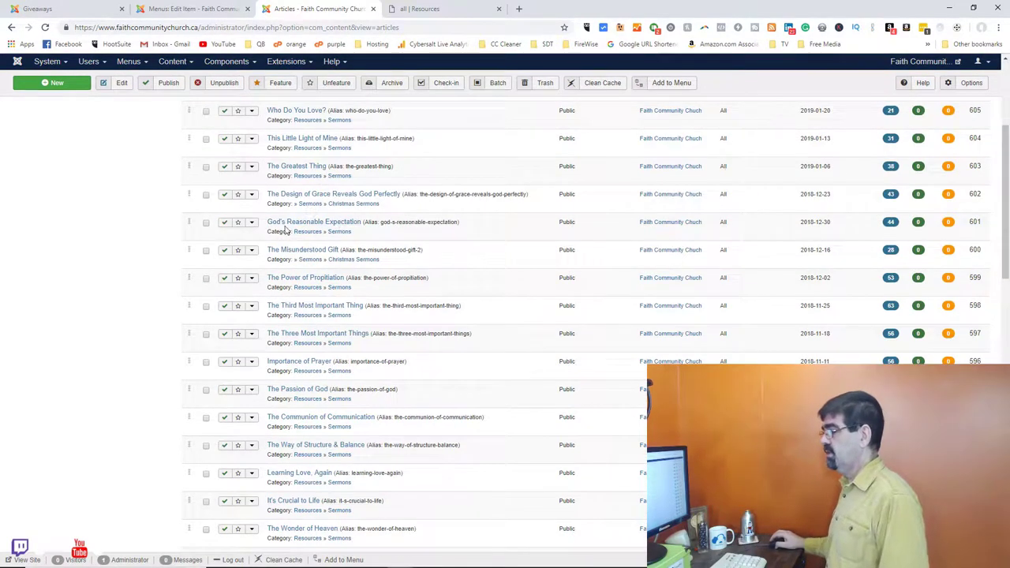
# Limit the articles filtered by the Resources category to a maximum of 1 level, and compare them with the live Resources page
pyautogui.scroll(5, 300, 175)
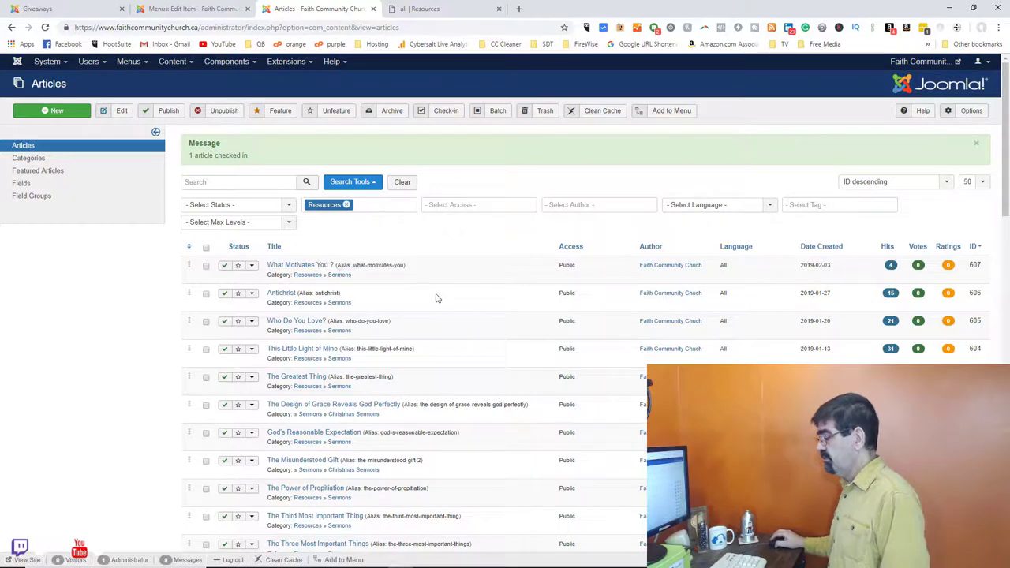
pyautogui.scroll(-2, 429, 408)
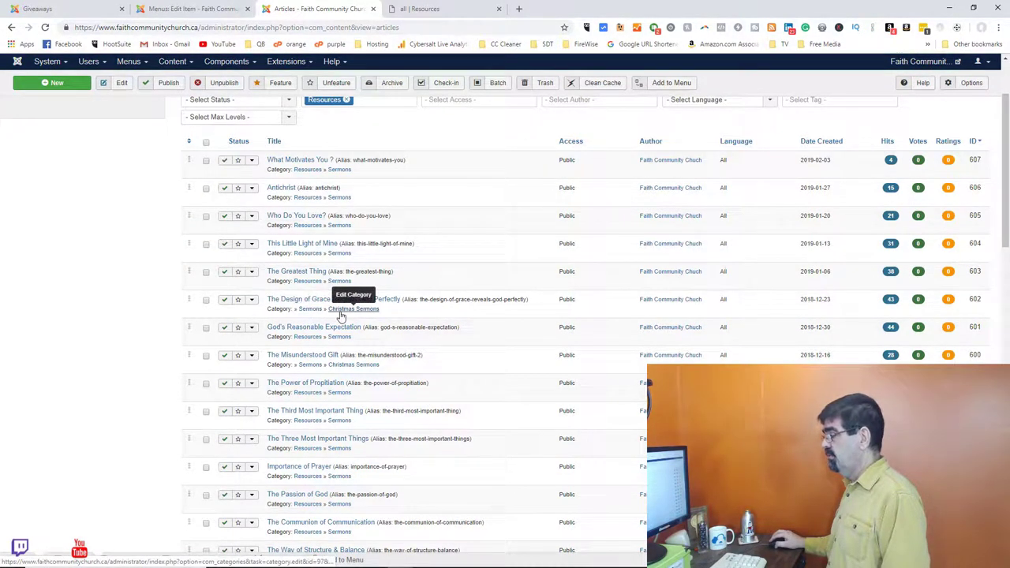
pyautogui.scroll(2, 438, 332)
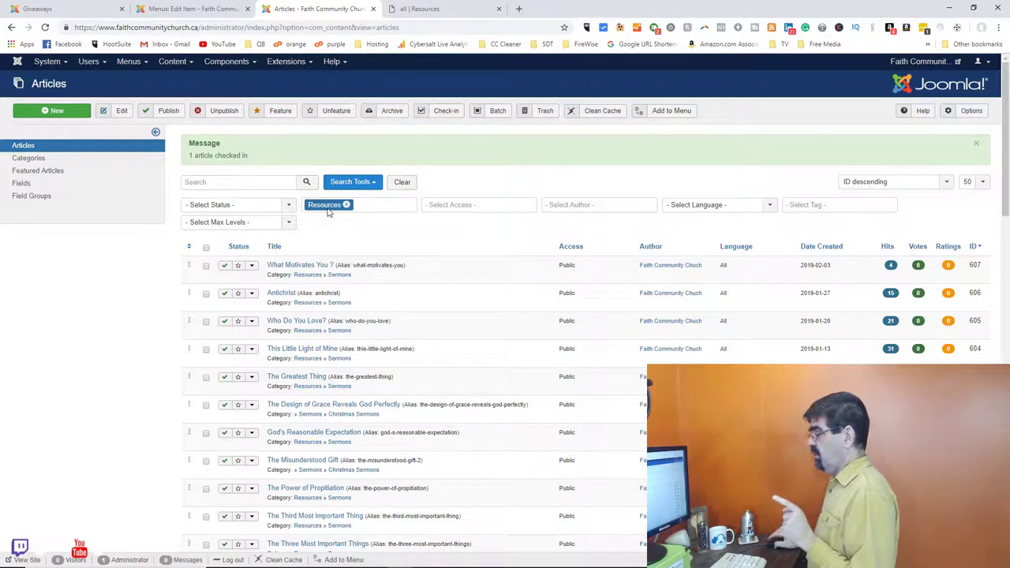
pyautogui.click(231, 225)
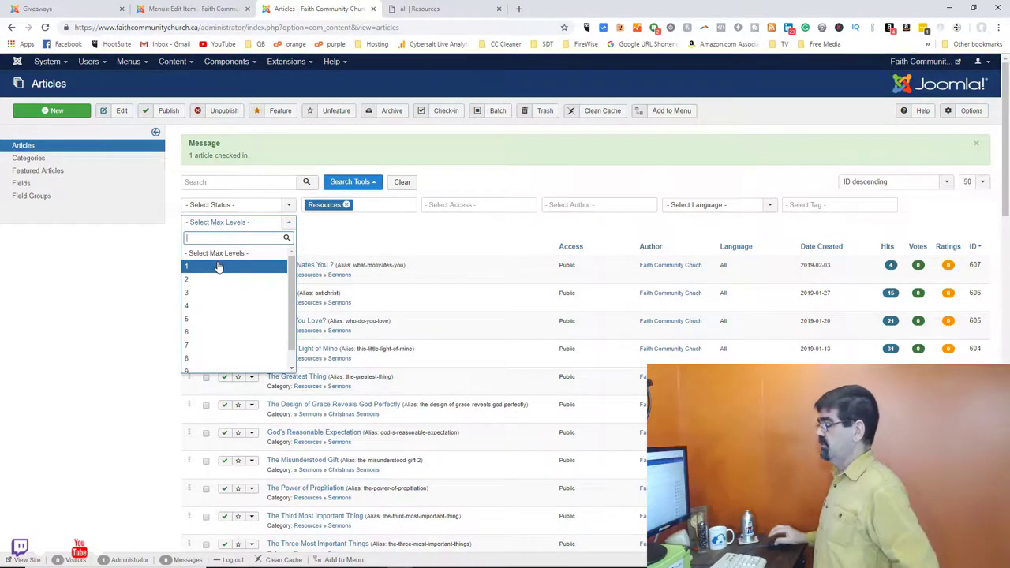
pyautogui.click(219, 266)
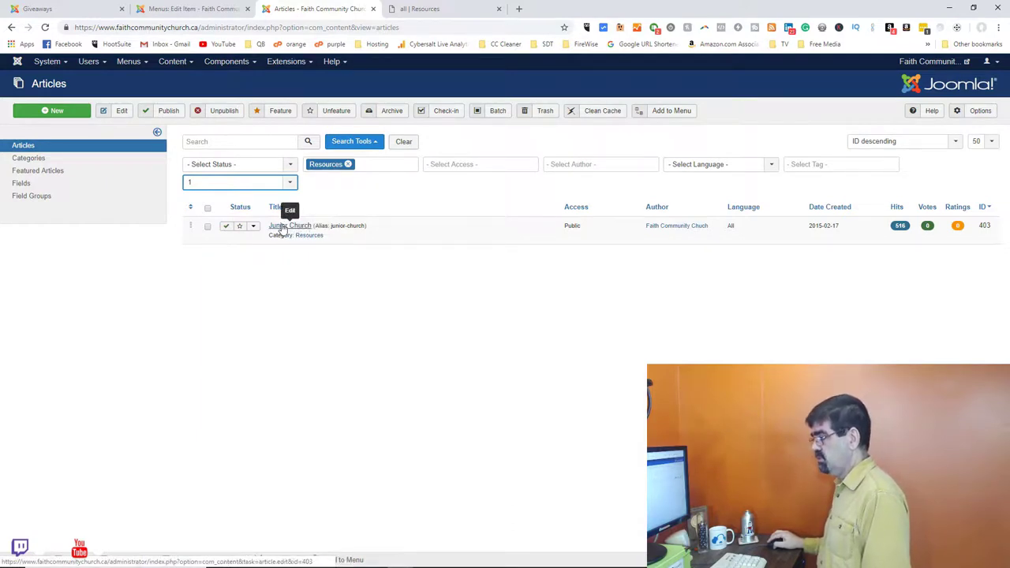
pyautogui.click(426, 11)
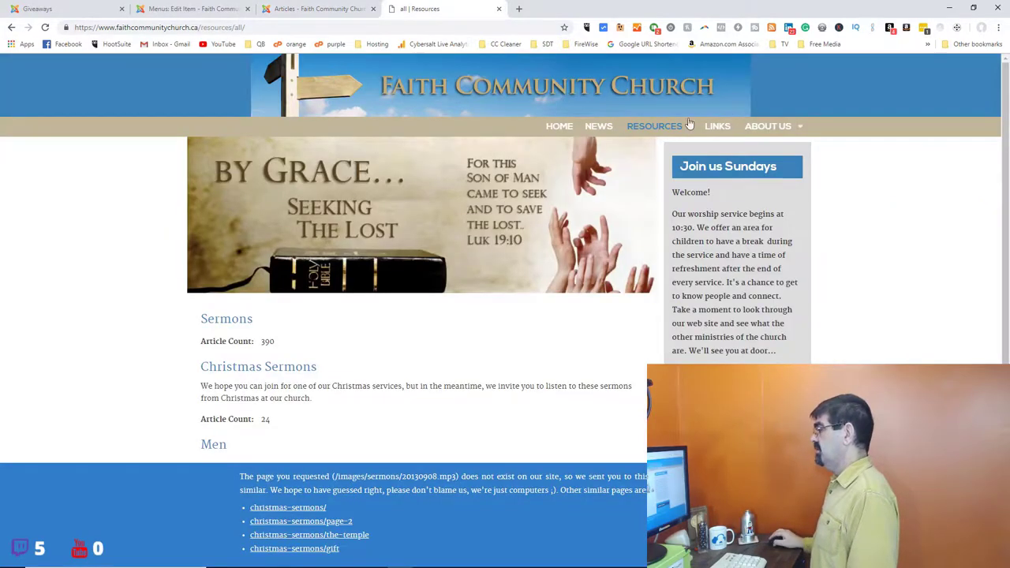
pyautogui.moveTo(653, 131)
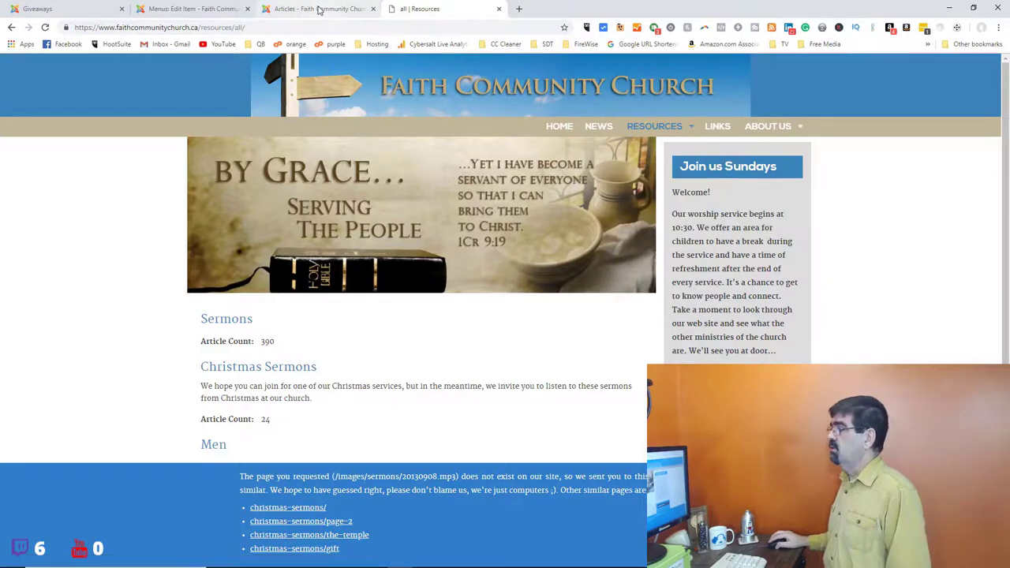
# Change the Resources menu item's type to Separator from the System Links types and save the menu item
pyautogui.click(194, 9)
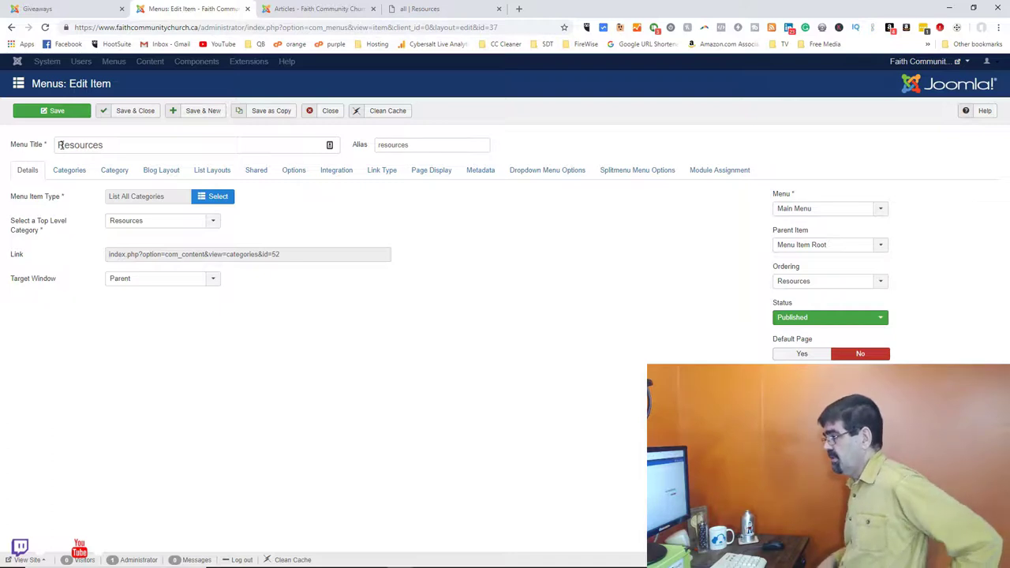
pyautogui.click(223, 201)
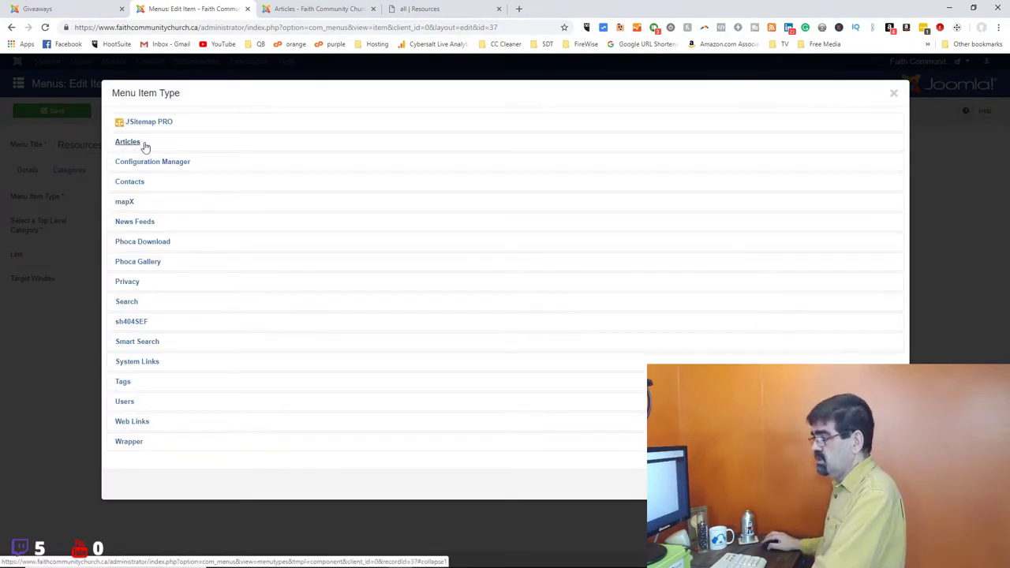
pyautogui.click(133, 144)
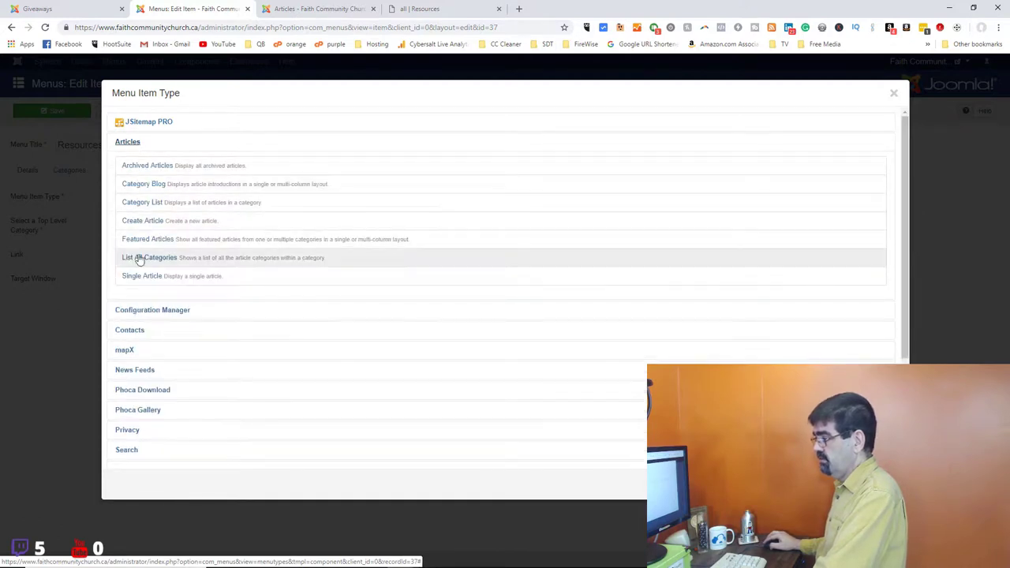
pyautogui.click(123, 145)
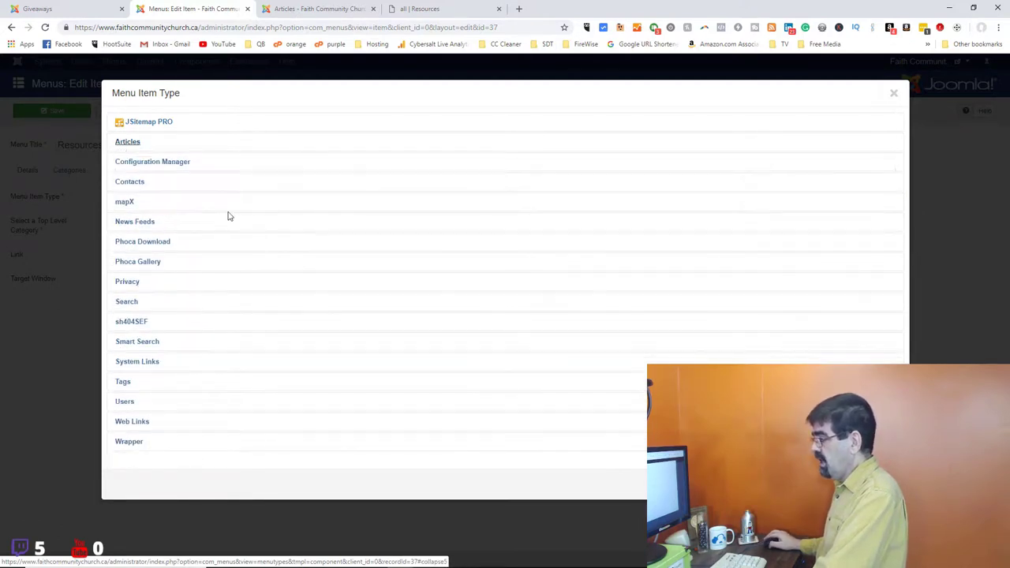
pyautogui.click(138, 362)
pyautogui.scroll(-2, 374, 239)
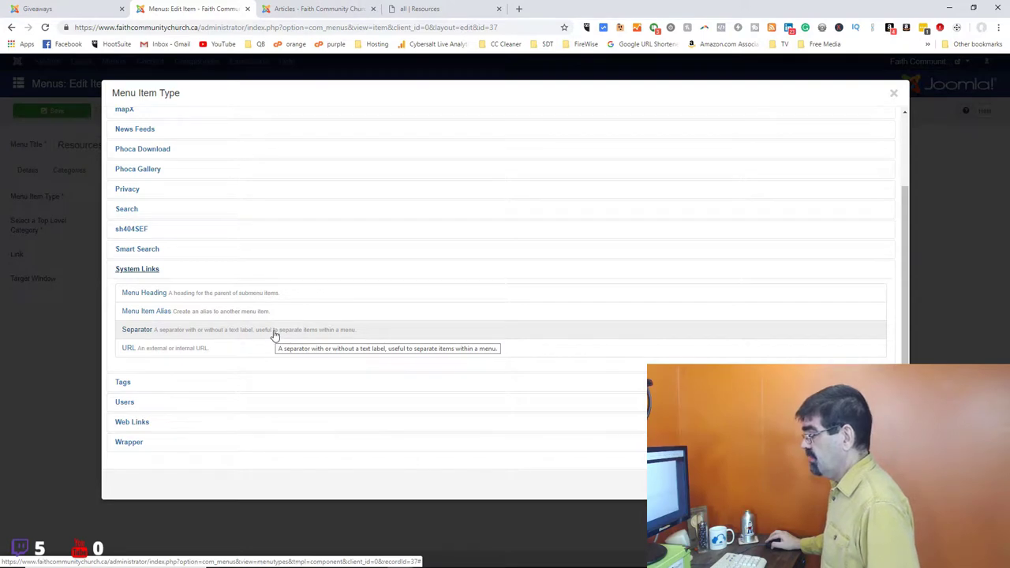
pyautogui.click(148, 330)
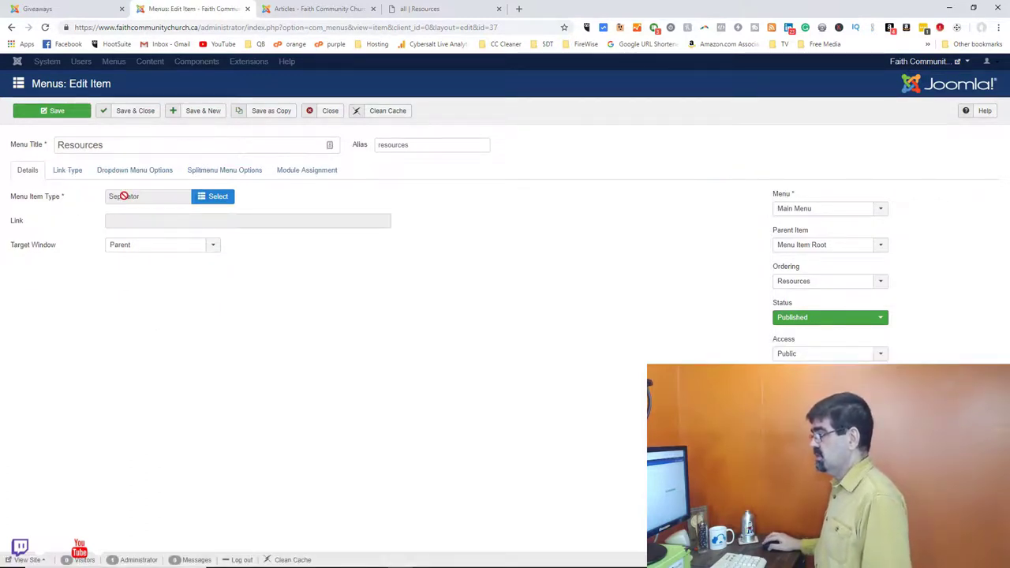
pyautogui.click(56, 112)
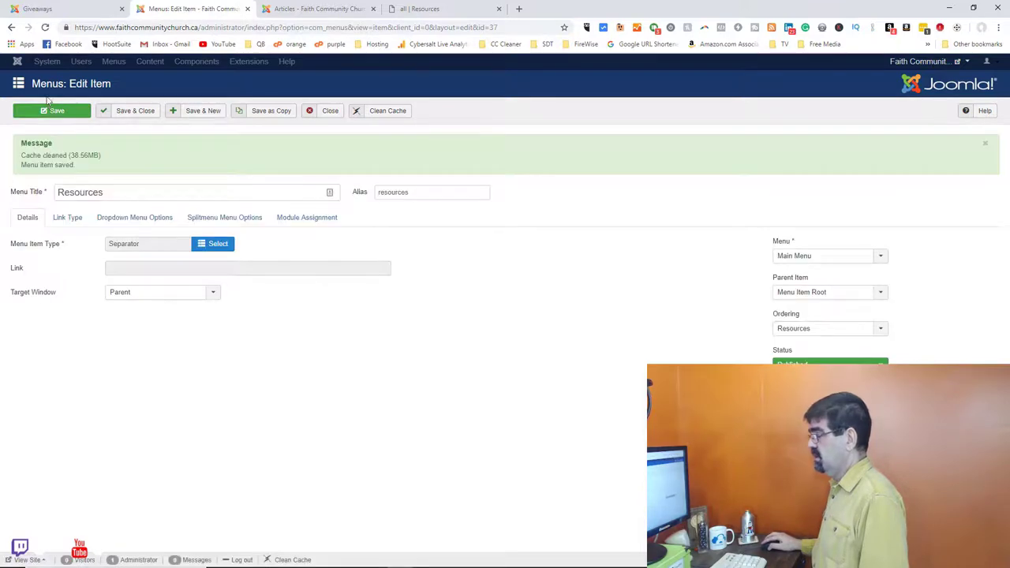
# Reload the live Resources page to check the Resources menu entry, and go to the site's home page
pyautogui.click(434, 10)
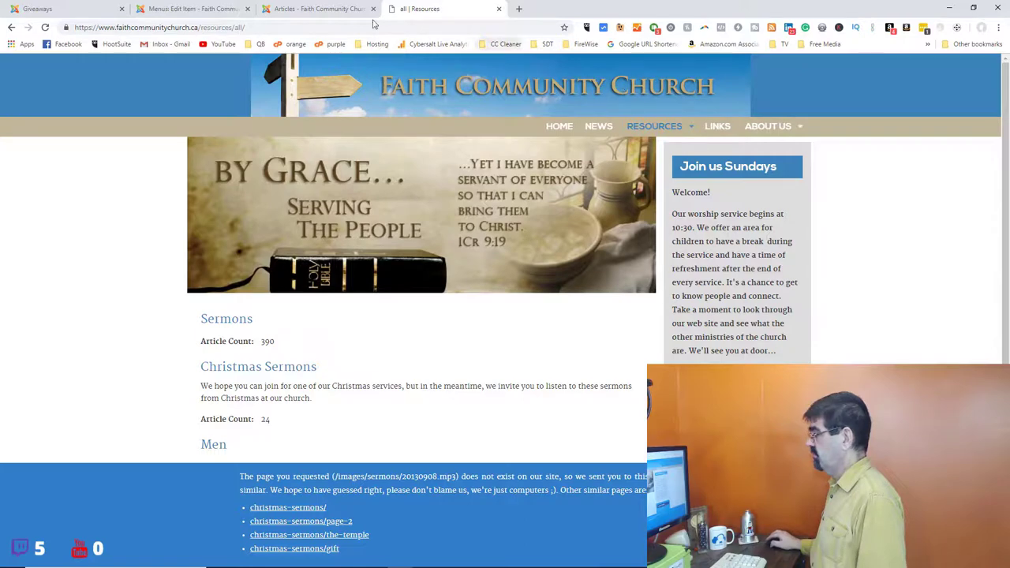
pyautogui.click(46, 28)
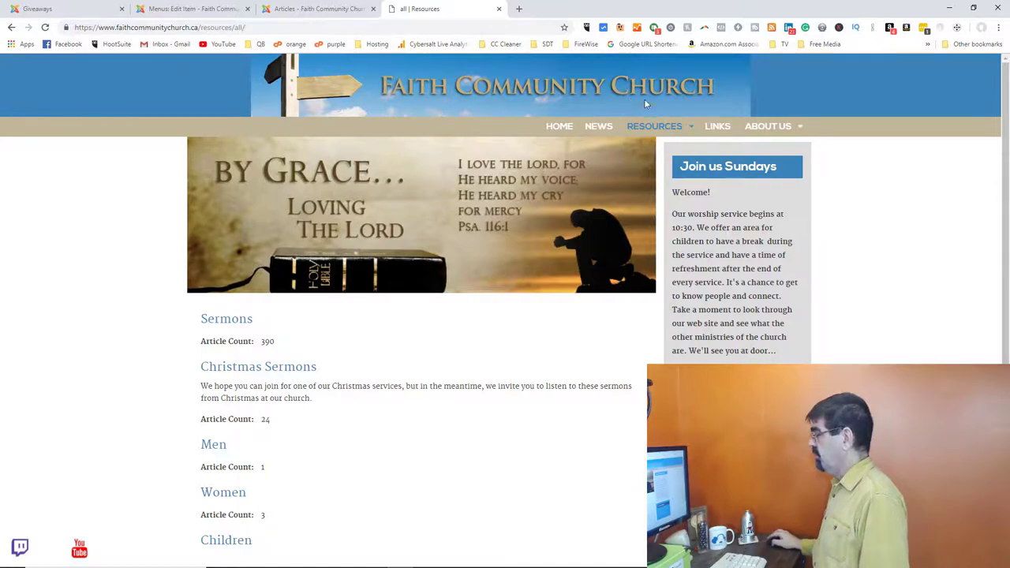
pyautogui.moveTo(655, 131)
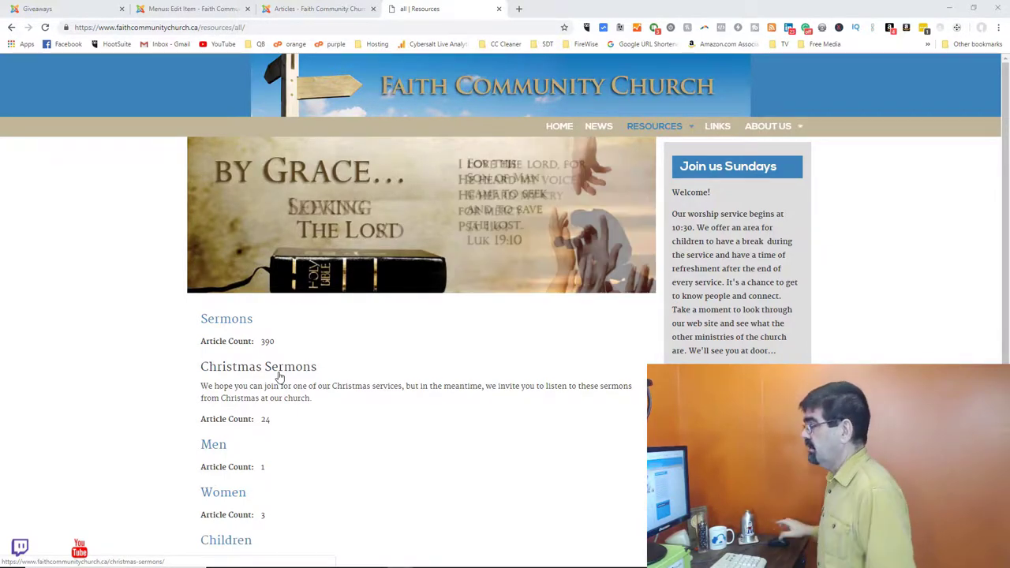
pyautogui.click(558, 130)
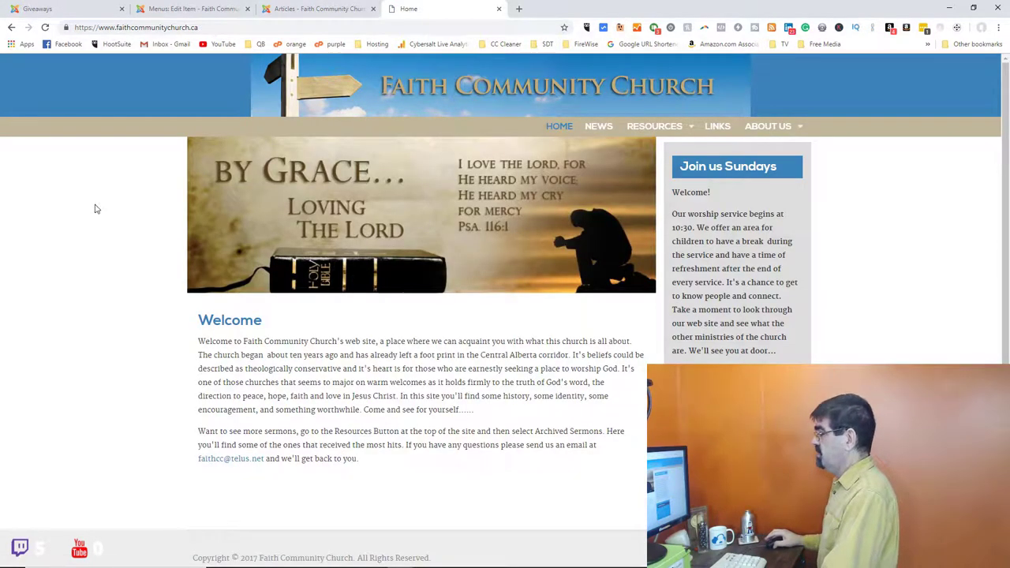
# Open the Children page from the Resources submenu on the live site and review its content
pyautogui.moveTo(653, 129)
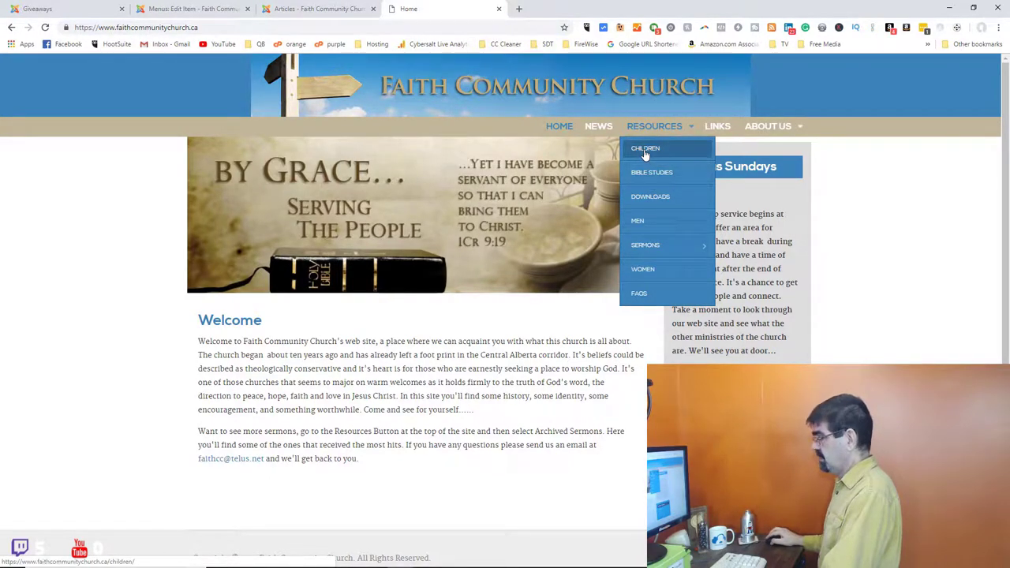
pyautogui.click(645, 150)
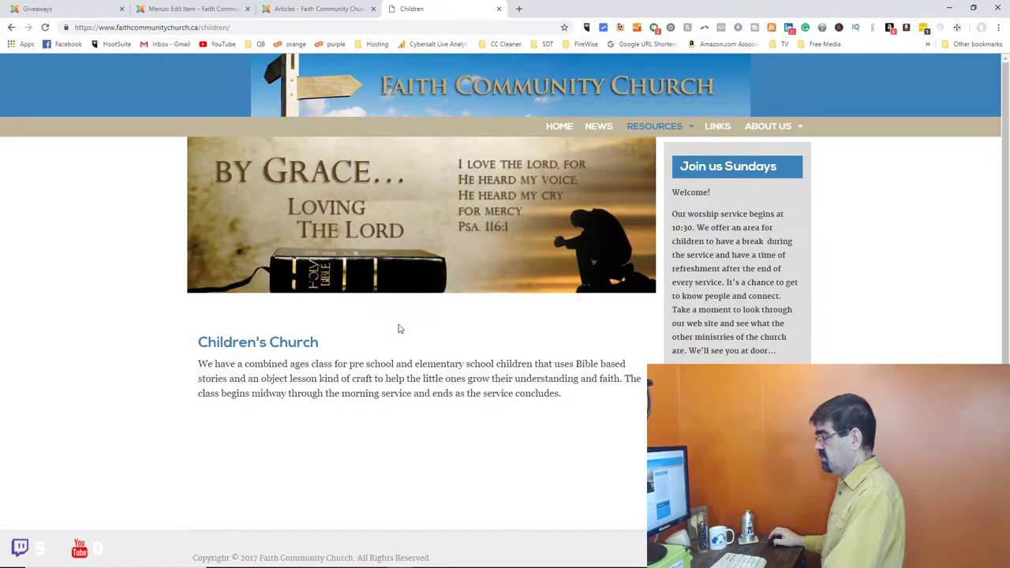
pyautogui.scroll(-1, 366, 329)
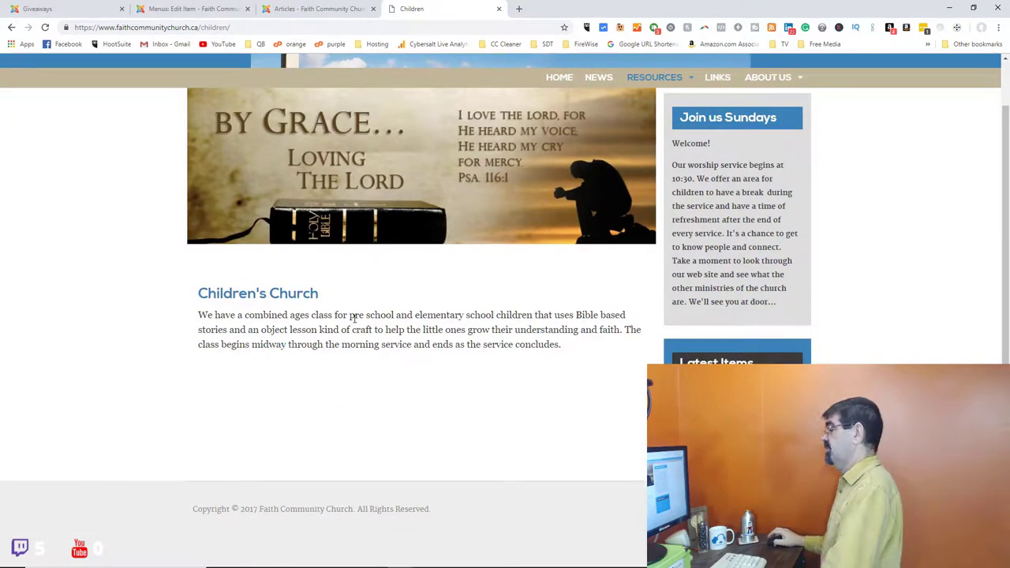
pyautogui.scroll(1, 423, 325)
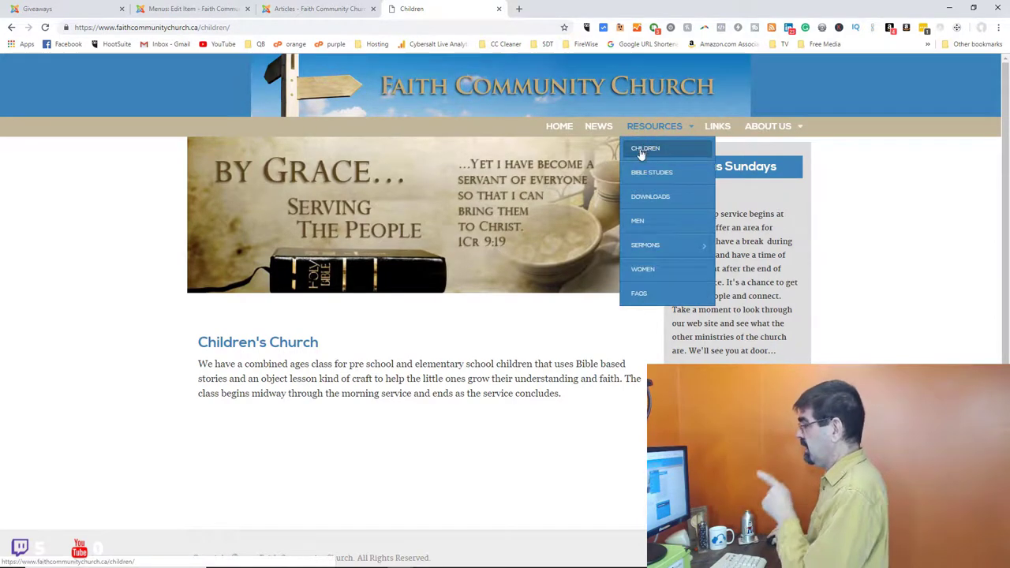
# Close the Resources menu item in the administration and clear the search filter on the Main Menu items
pyautogui.click(158, 9)
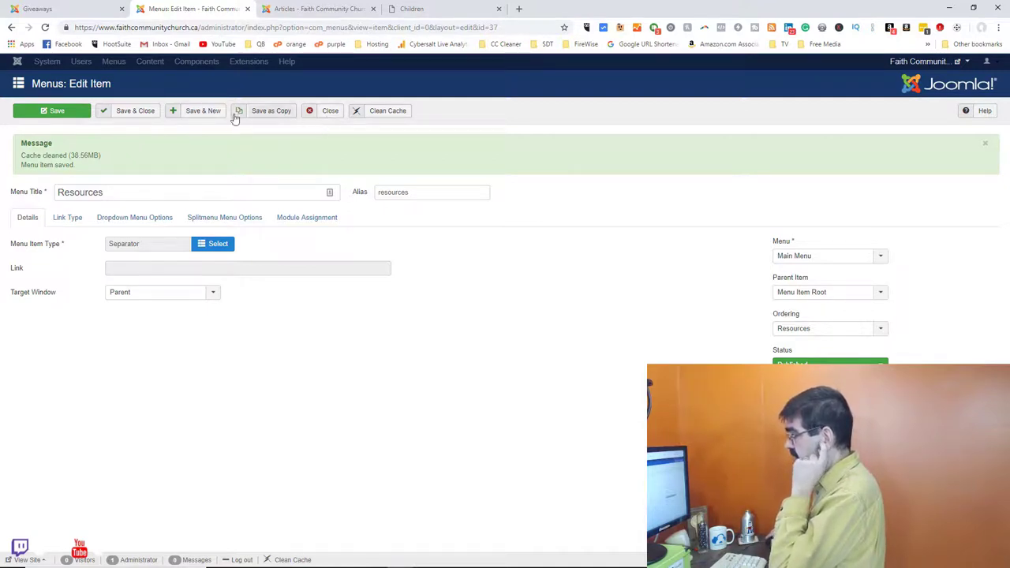
pyautogui.click(323, 115)
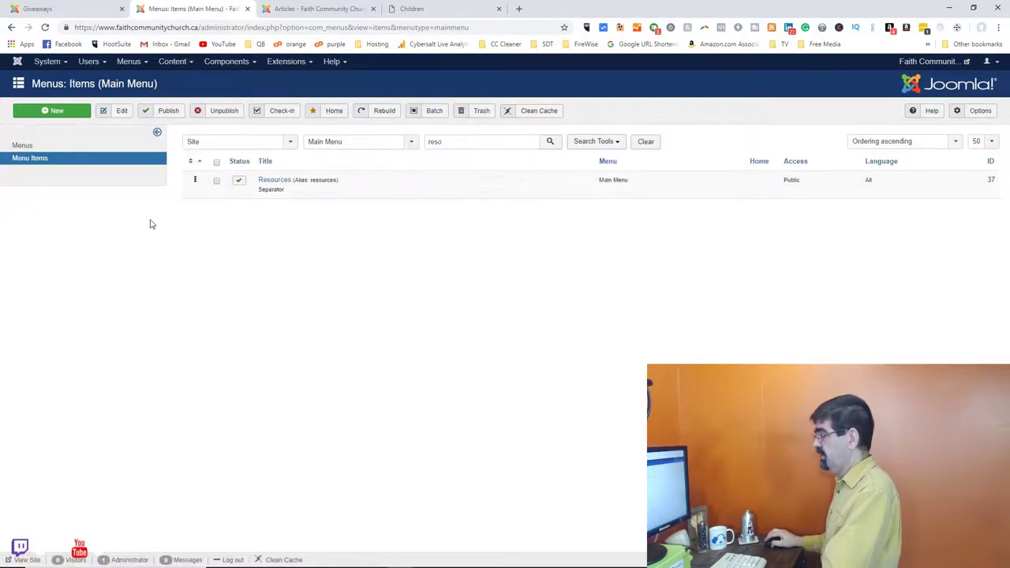
pyautogui.click(653, 150)
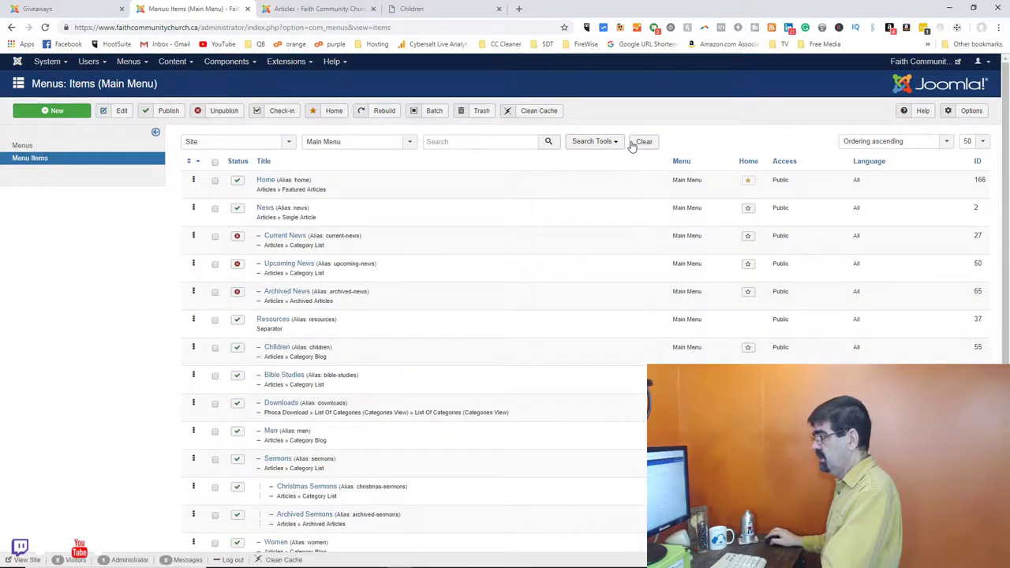
# Open the Children menu item under Resources and examine its menu item type and chosen category
pyautogui.scroll(-1, 375, 189)
pyautogui.scroll(-1, 375, 189)
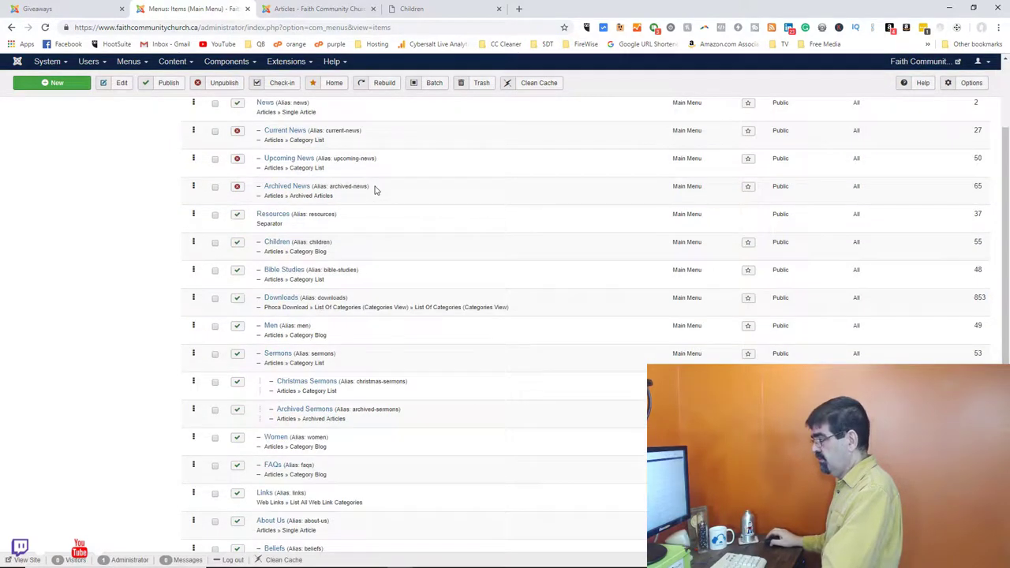
pyautogui.click(270, 243)
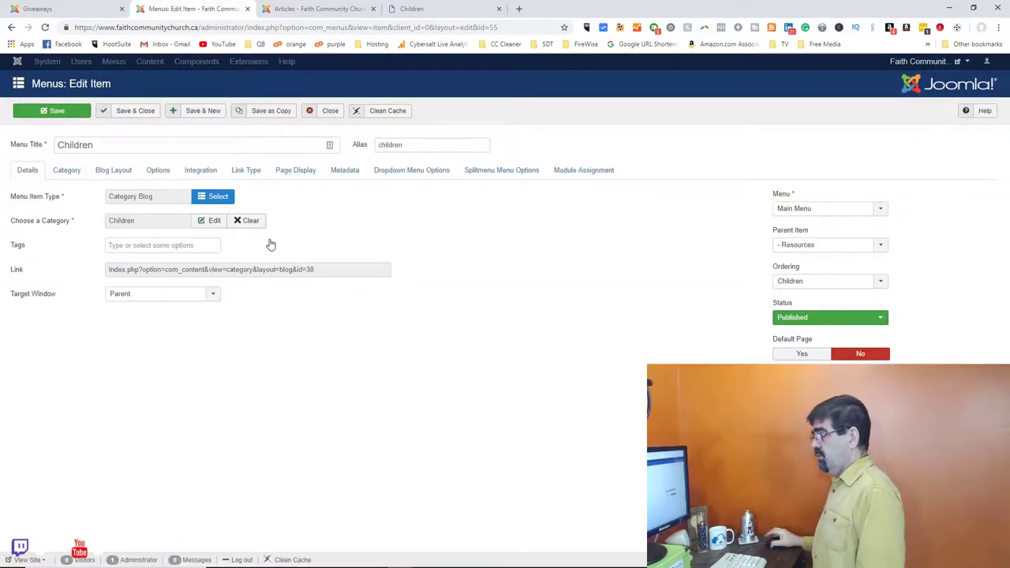
pyautogui.moveTo(31, 201)
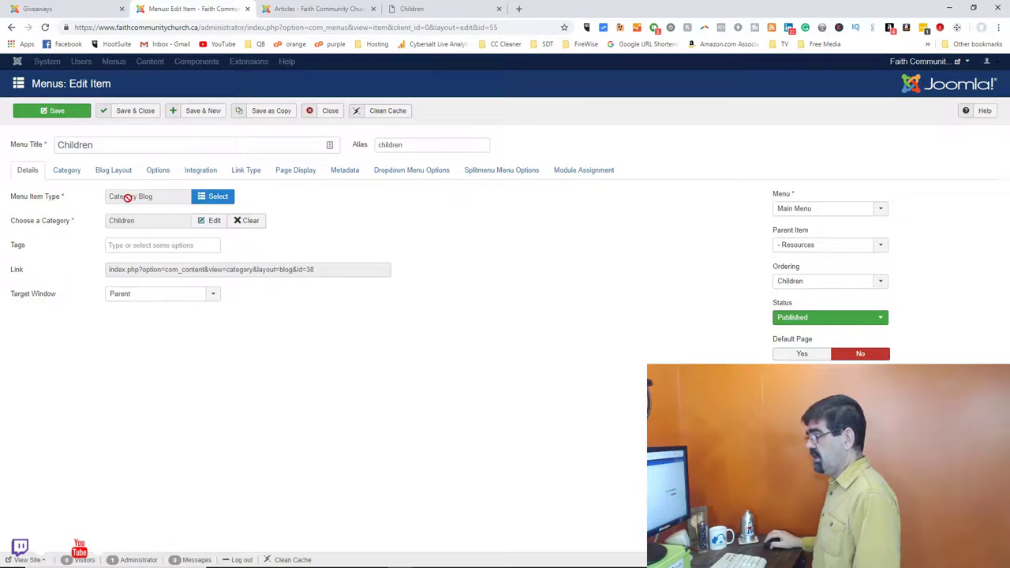
pyautogui.moveTo(36, 227)
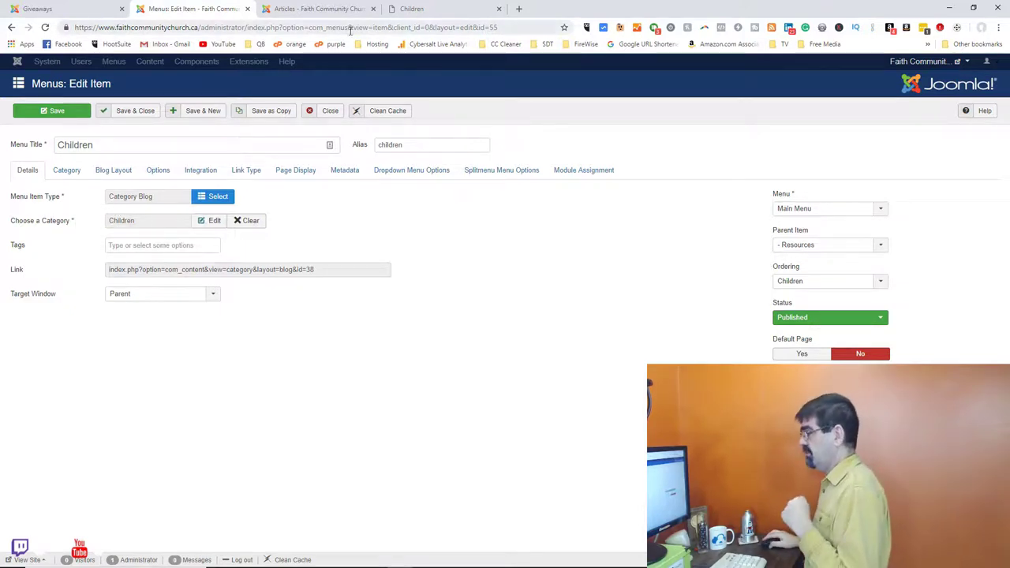
# Check the live Children page against the articles list, removing the list's Resources category filter
pyautogui.click(426, 8)
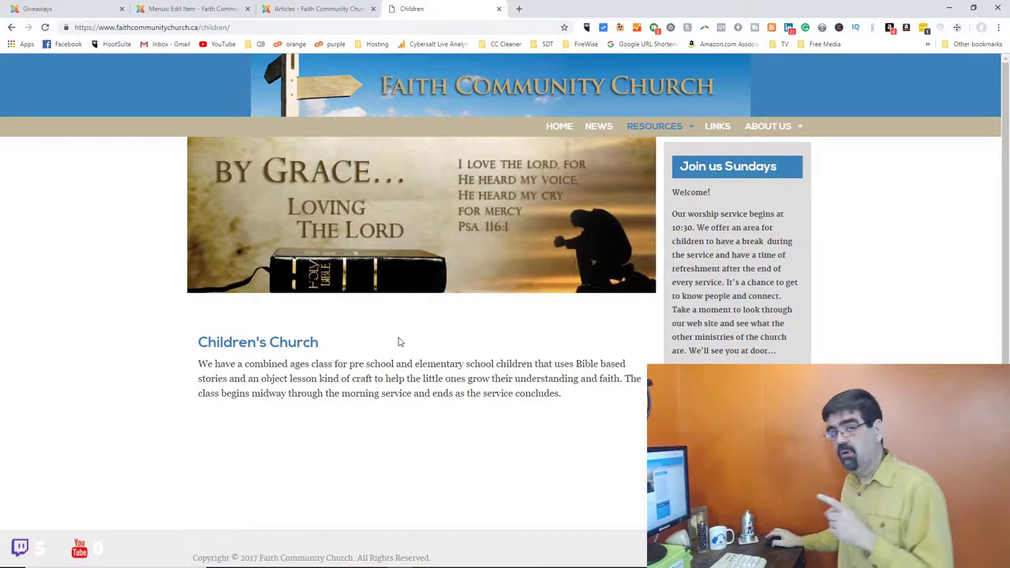
pyautogui.click(326, 11)
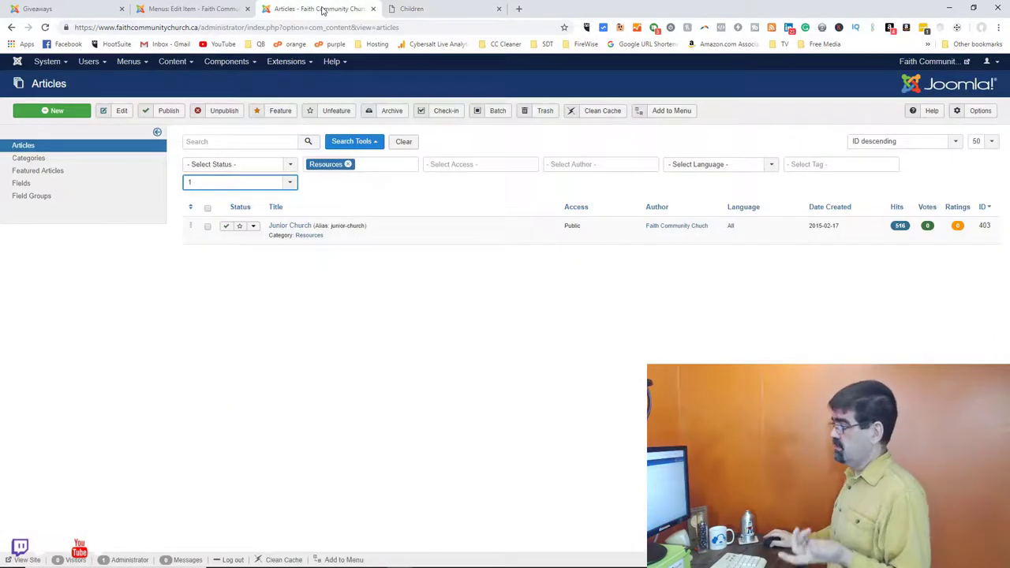
pyautogui.press('BackSpace')
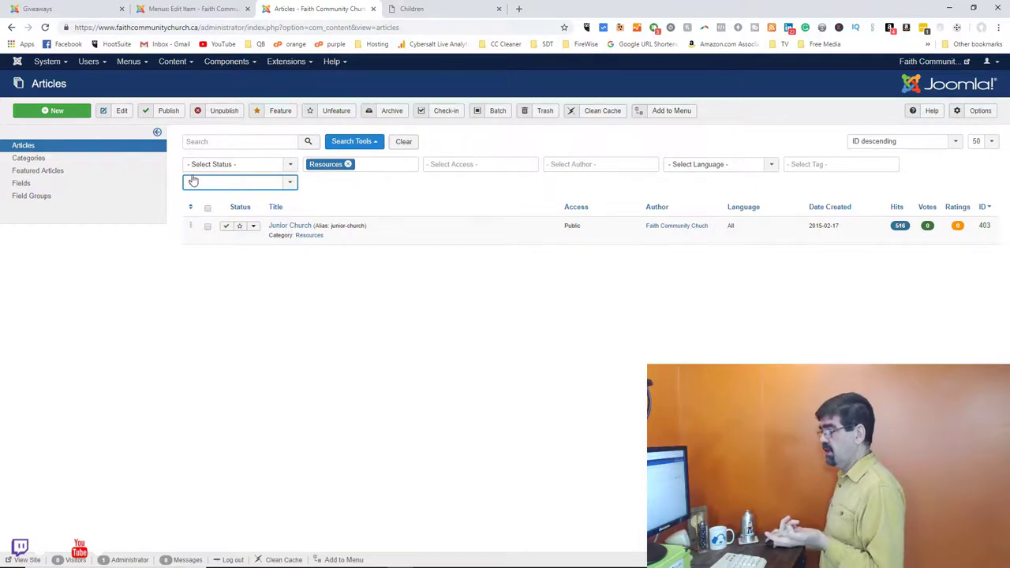
pyautogui.write('1')
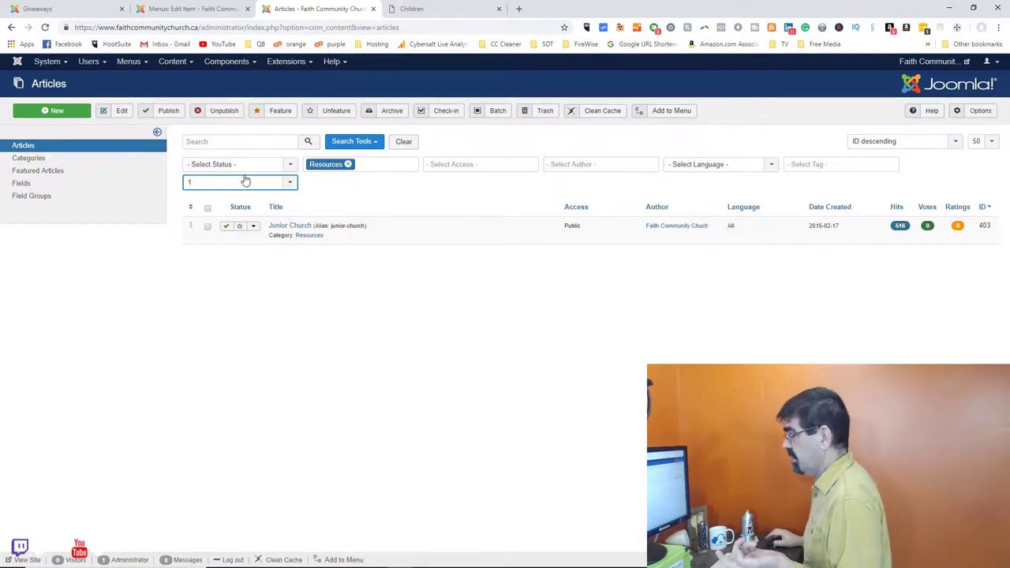
pyautogui.click(347, 164)
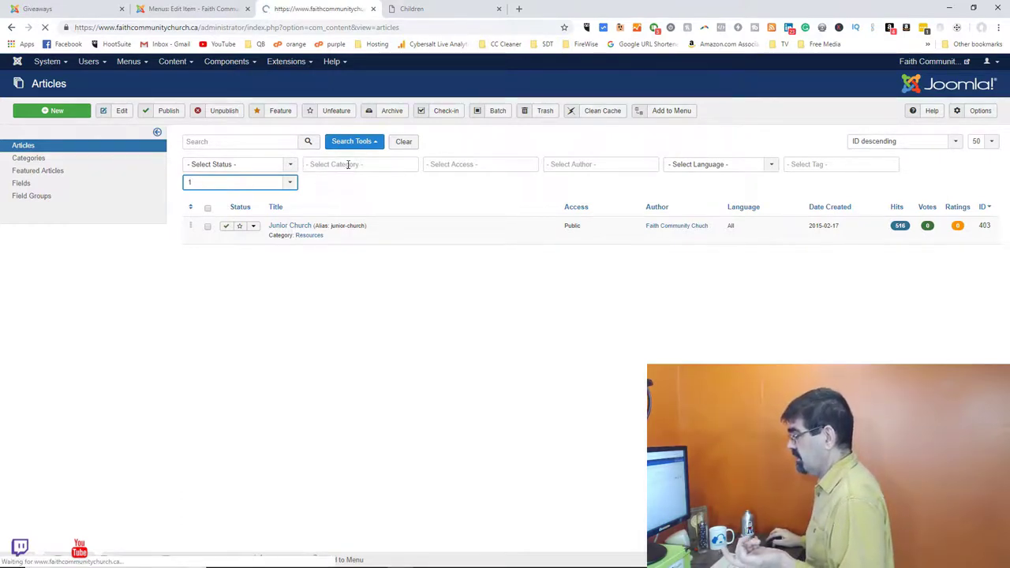
pyautogui.click(450, 10)
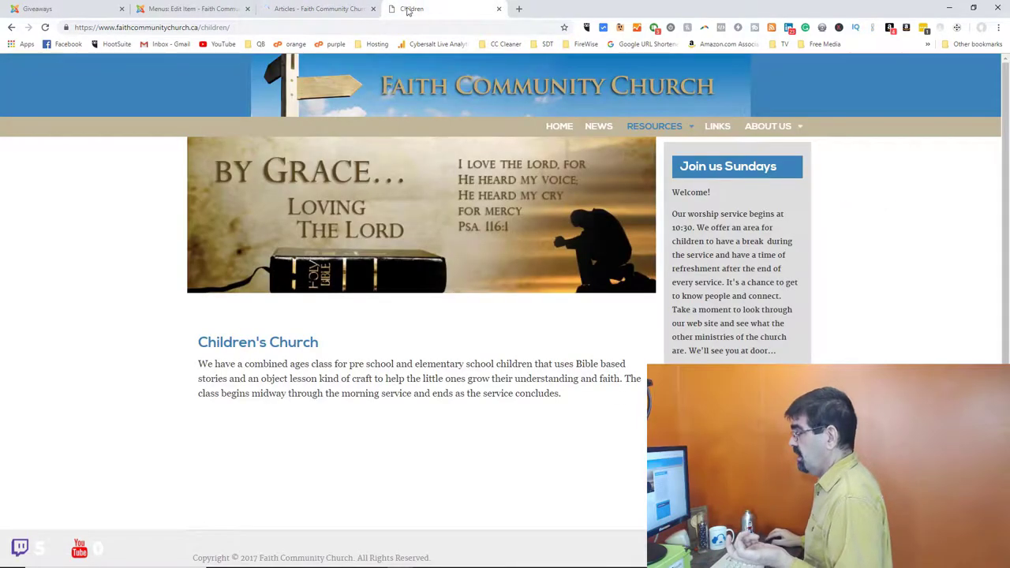
# Compare the live Children page with the articles list, clear the list's filters and search the articles for "children"
pyautogui.click(328, 10)
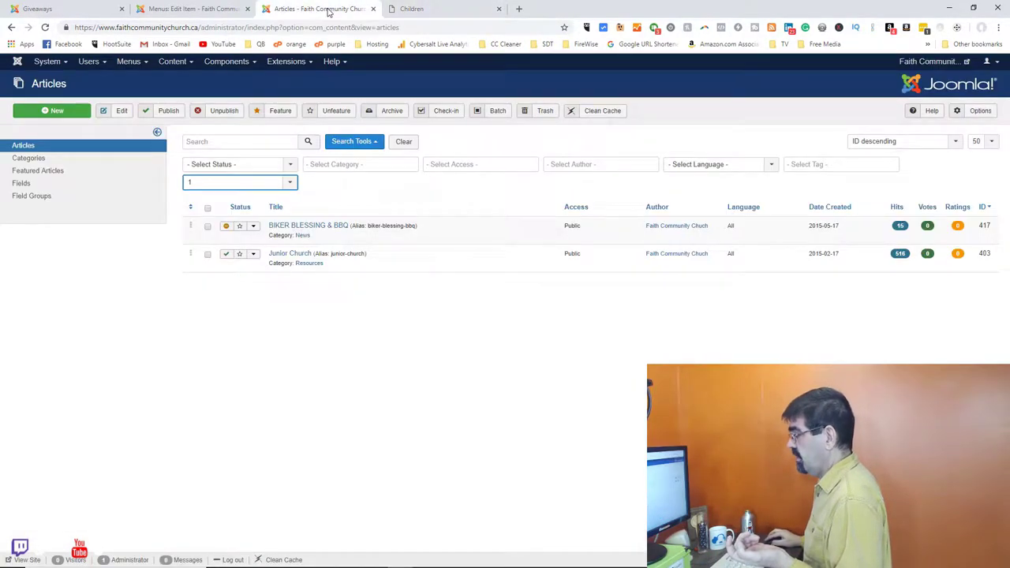
pyautogui.click(414, 9)
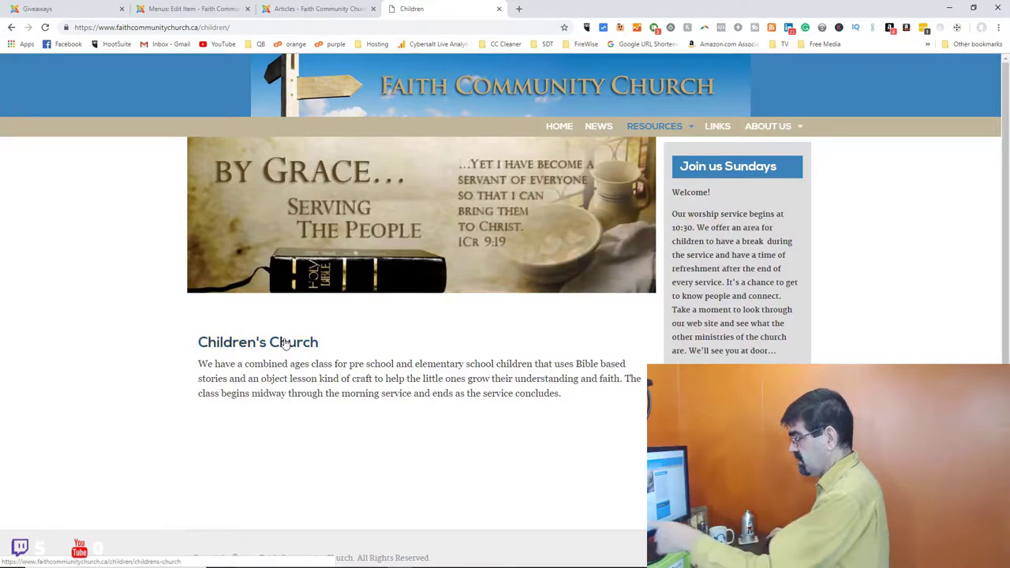
pyautogui.click(301, 8)
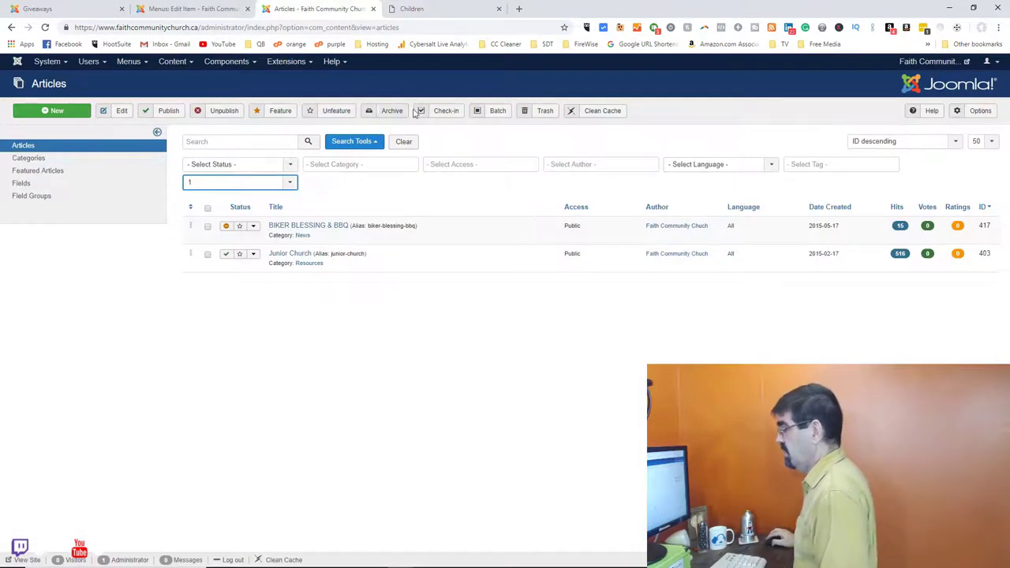
pyautogui.click(406, 142)
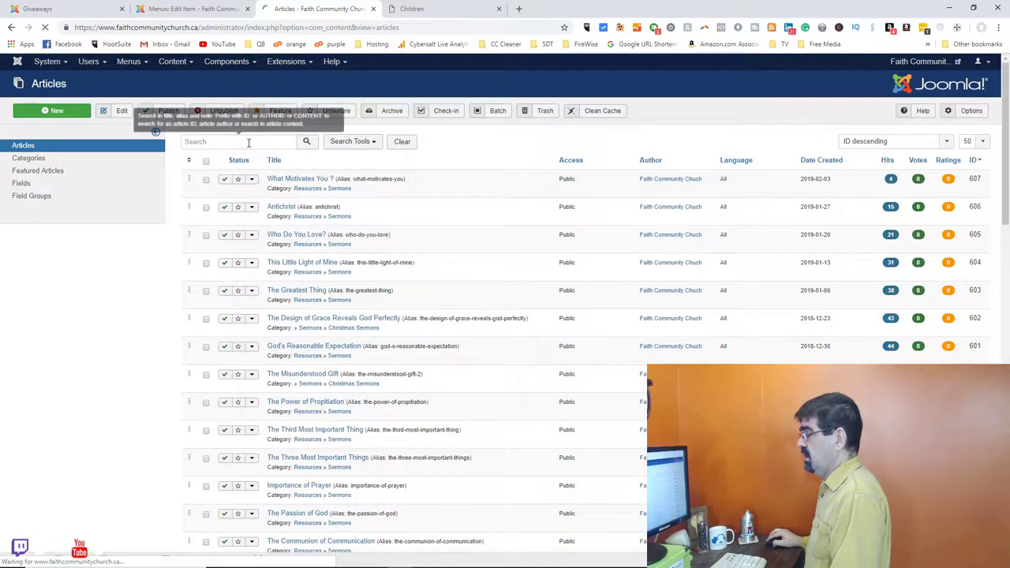
pyautogui.write('children')
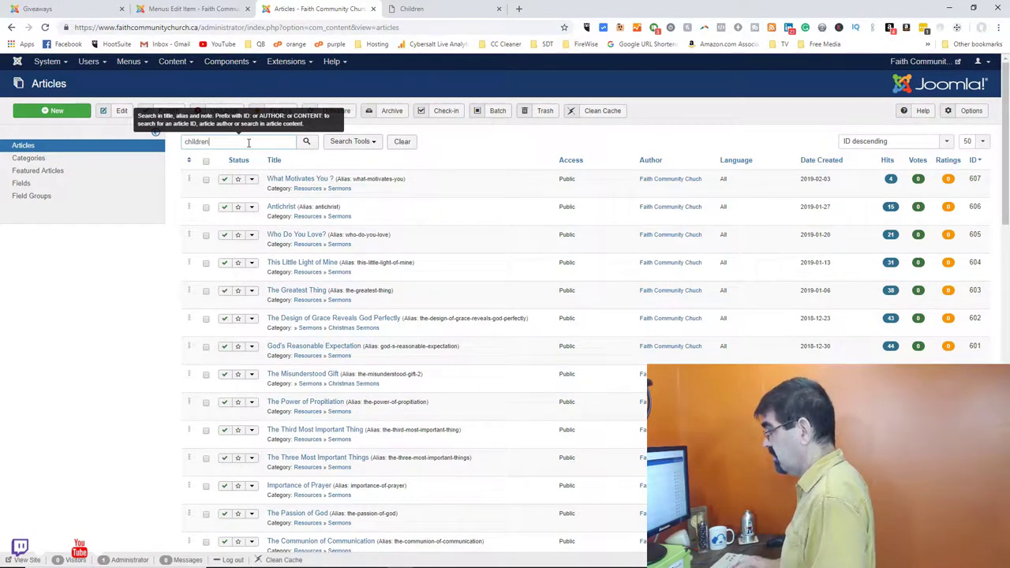
pyautogui.press('Return')
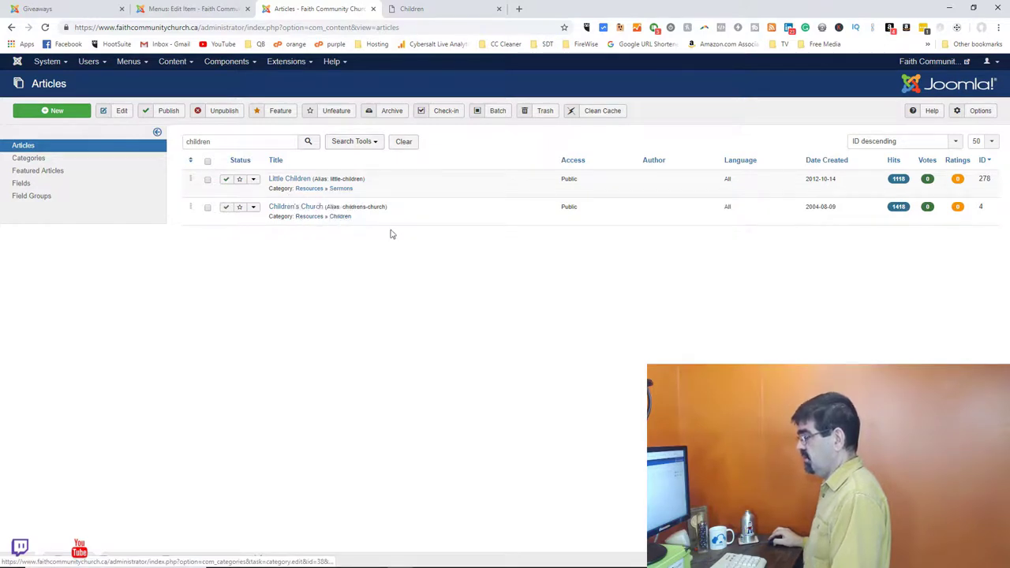
# Open the Children's Church article and compare its title and text with the live Children page
pyautogui.click(299, 209)
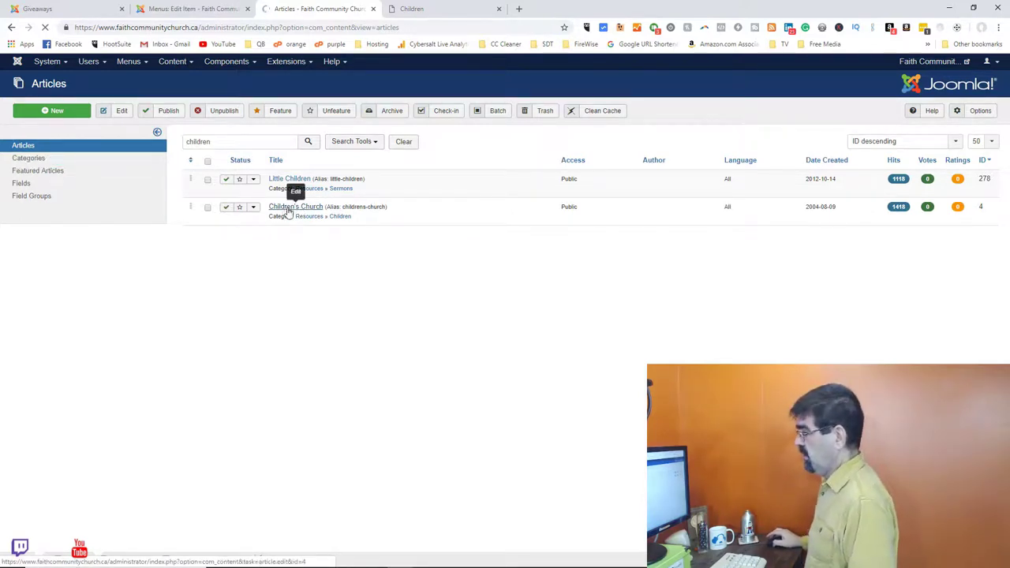
pyautogui.click(433, 14)
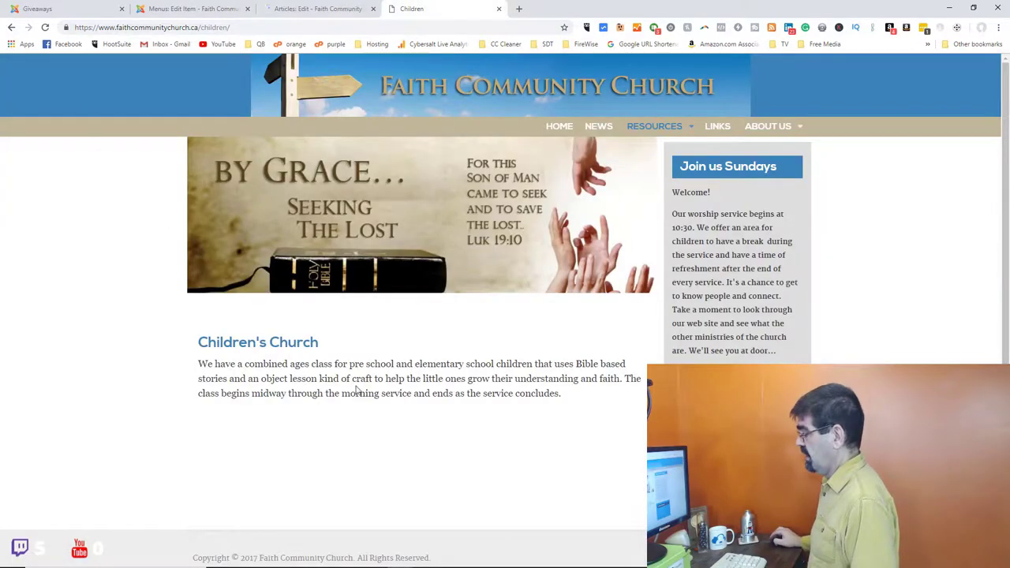
pyautogui.click(298, 9)
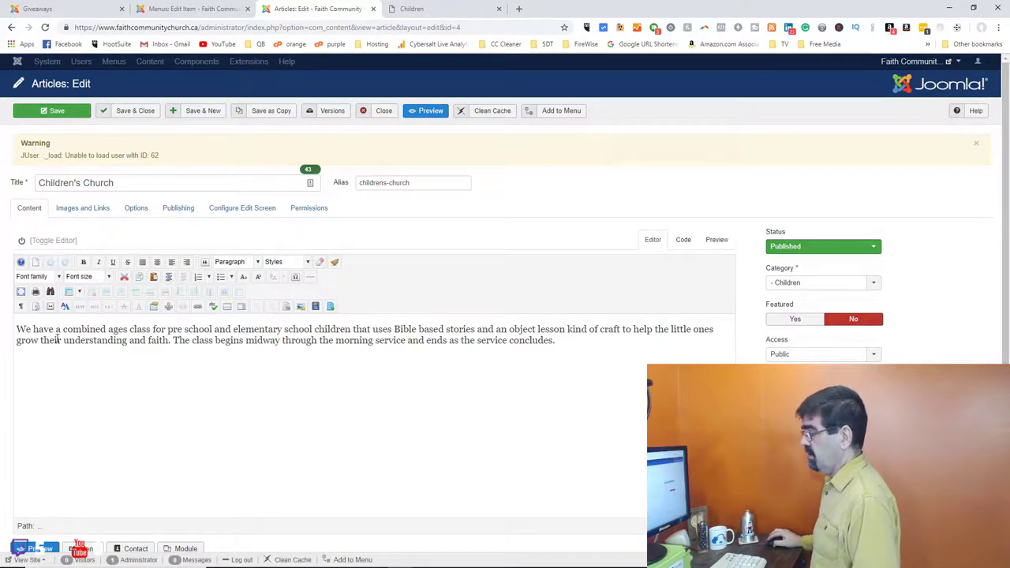
pyautogui.click(422, 12)
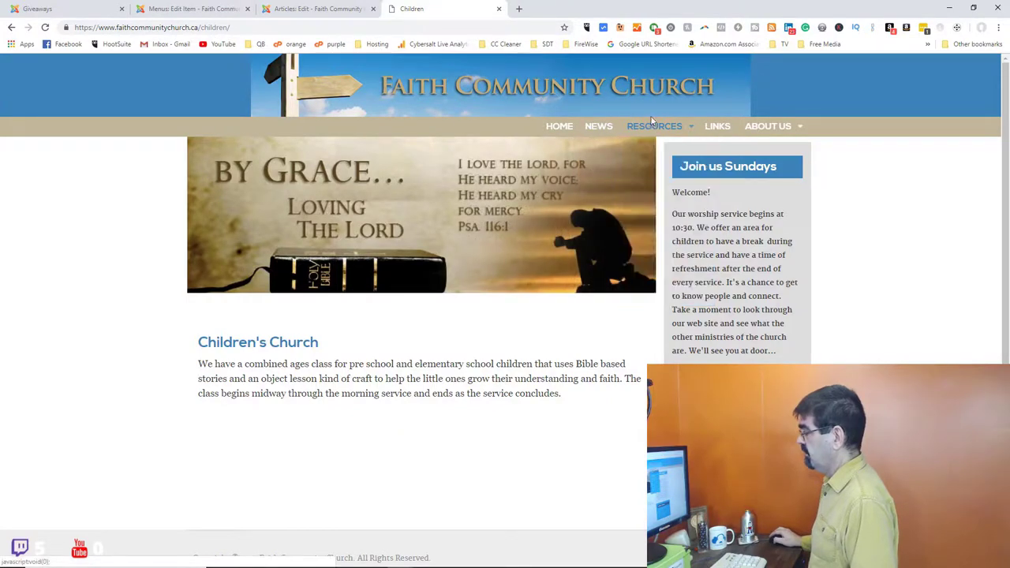
pyautogui.moveTo(647, 131)
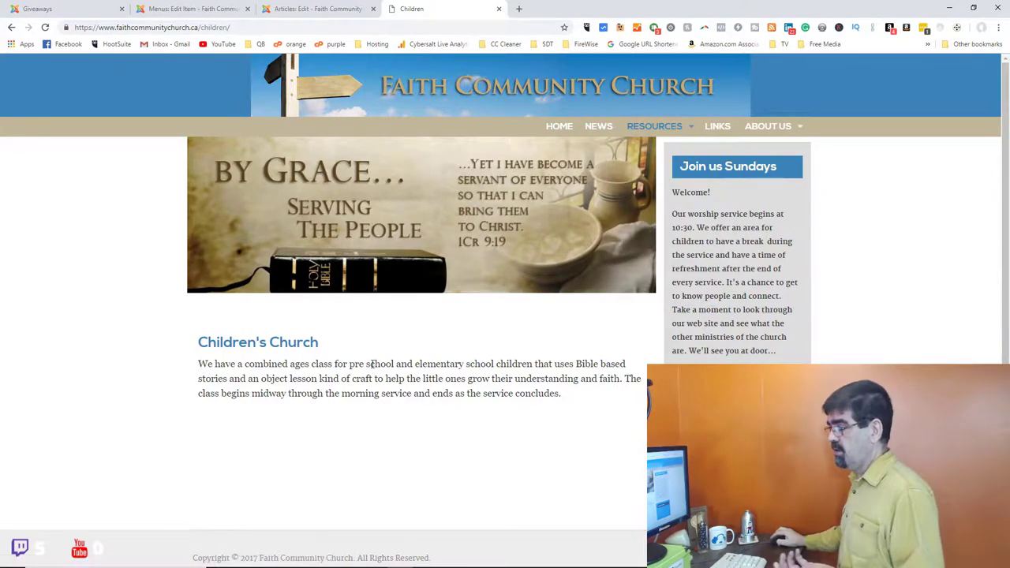
pyautogui.click(314, 9)
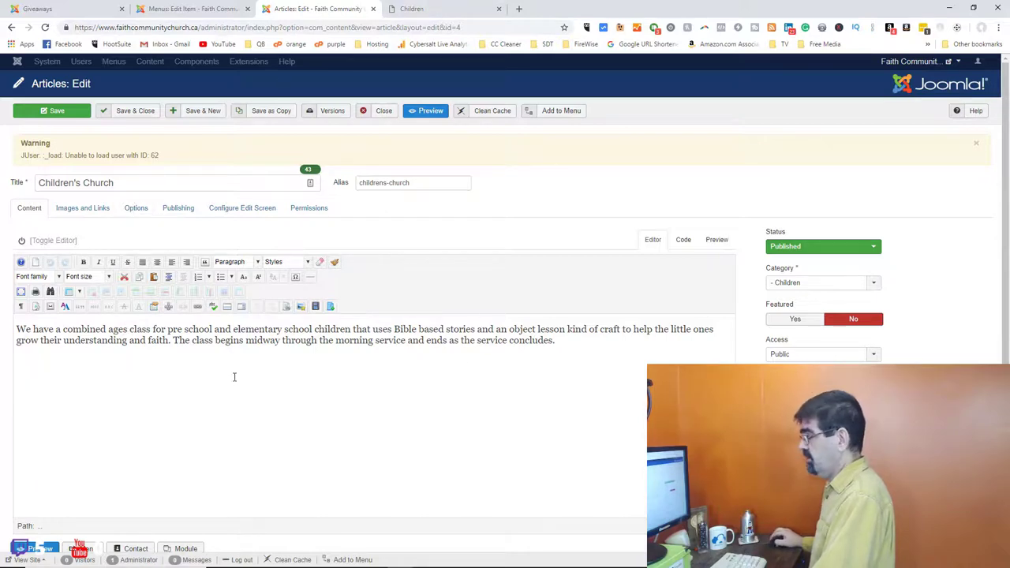
pyautogui.click(426, 10)
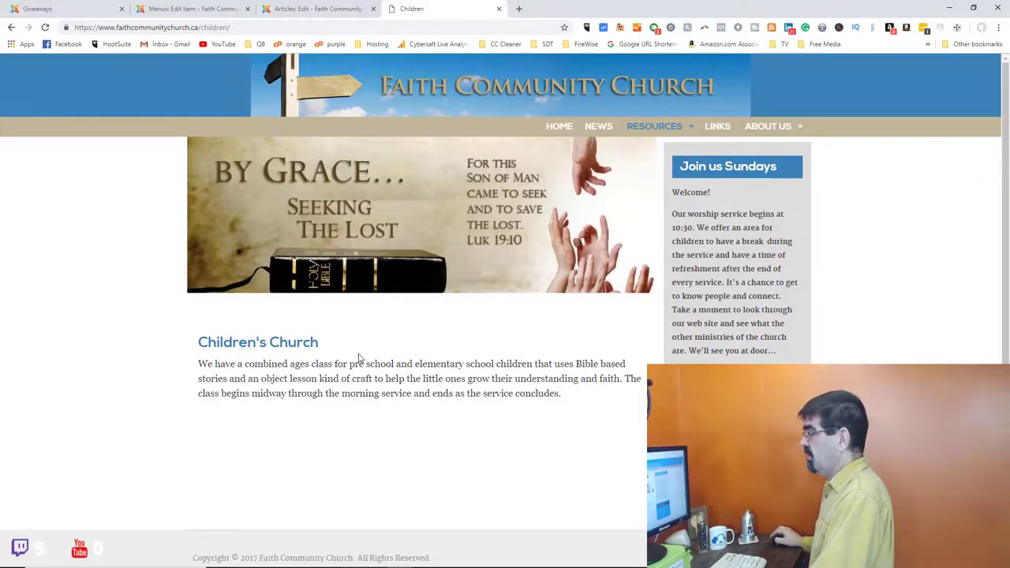
# Examine the Children menu item's category settings alongside the live Children page and its Resources submenu
pyautogui.click(189, 10)
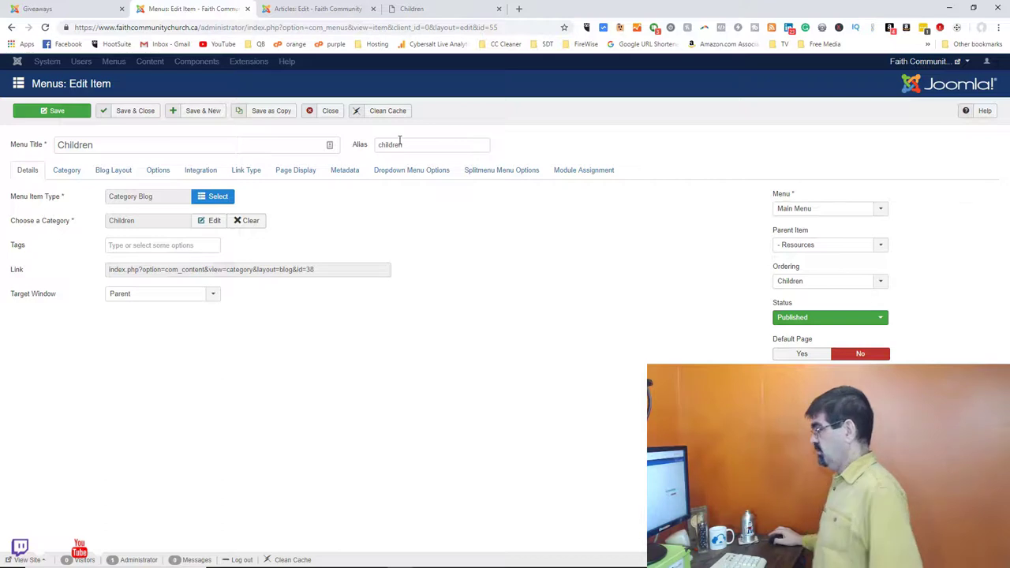
pyautogui.click(70, 175)
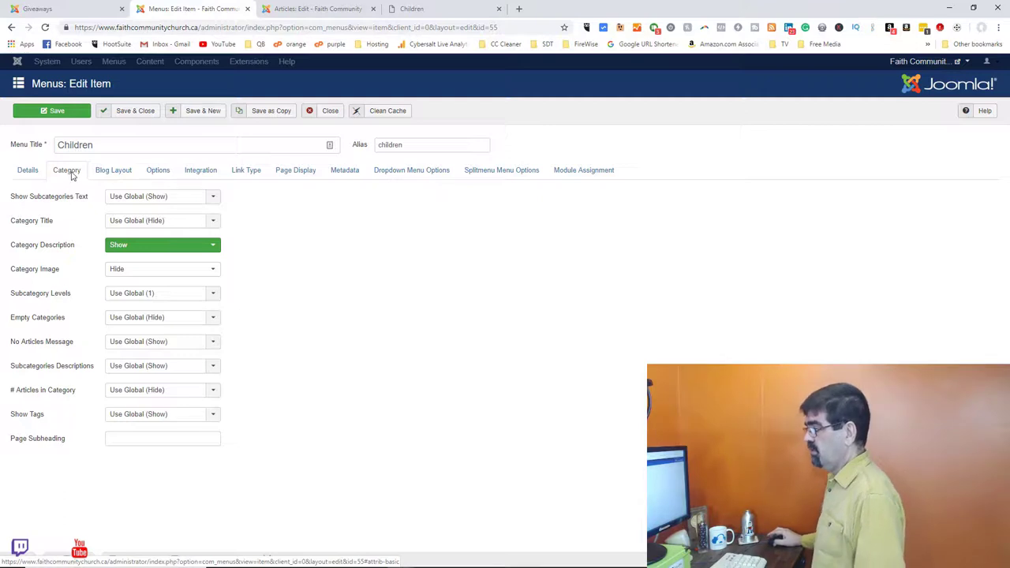
pyautogui.click(414, 9)
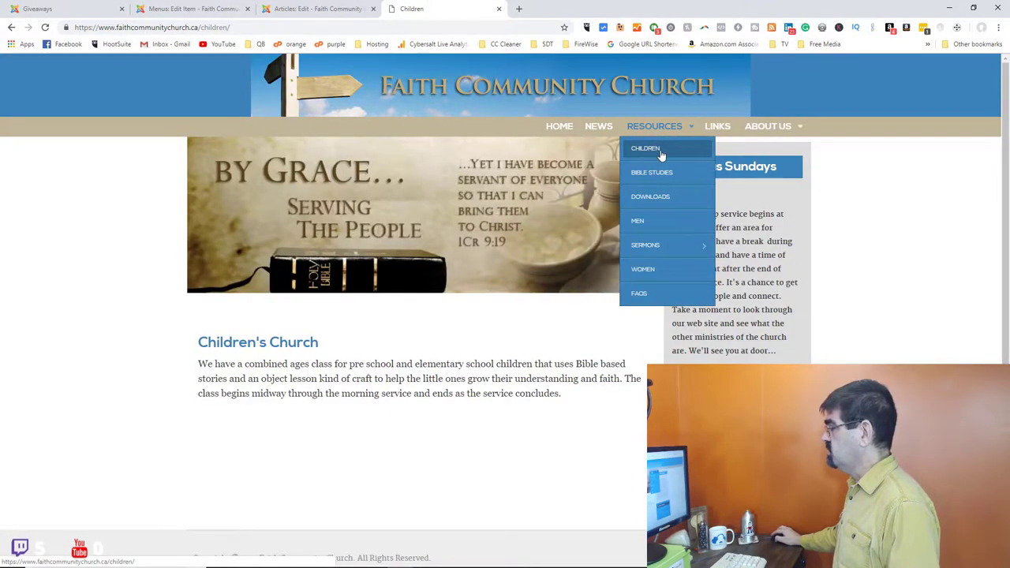
pyautogui.click(189, 10)
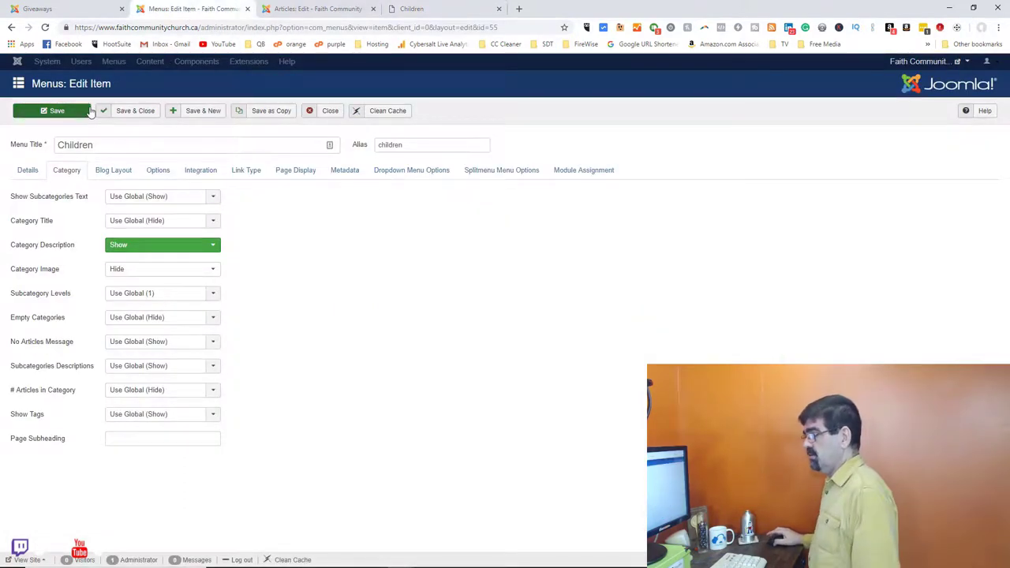
pyautogui.moveTo(32, 198)
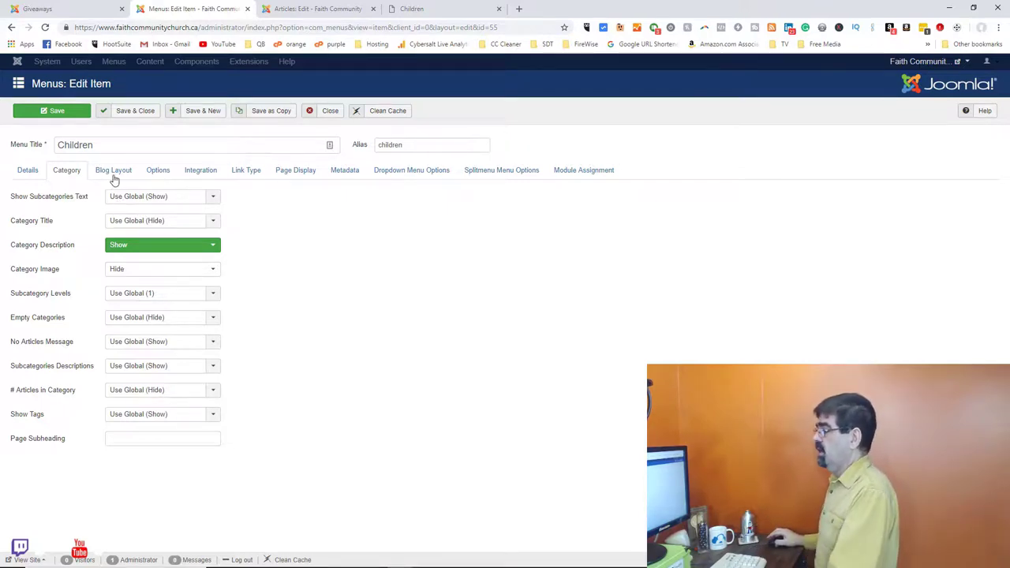
pyautogui.click(411, 8)
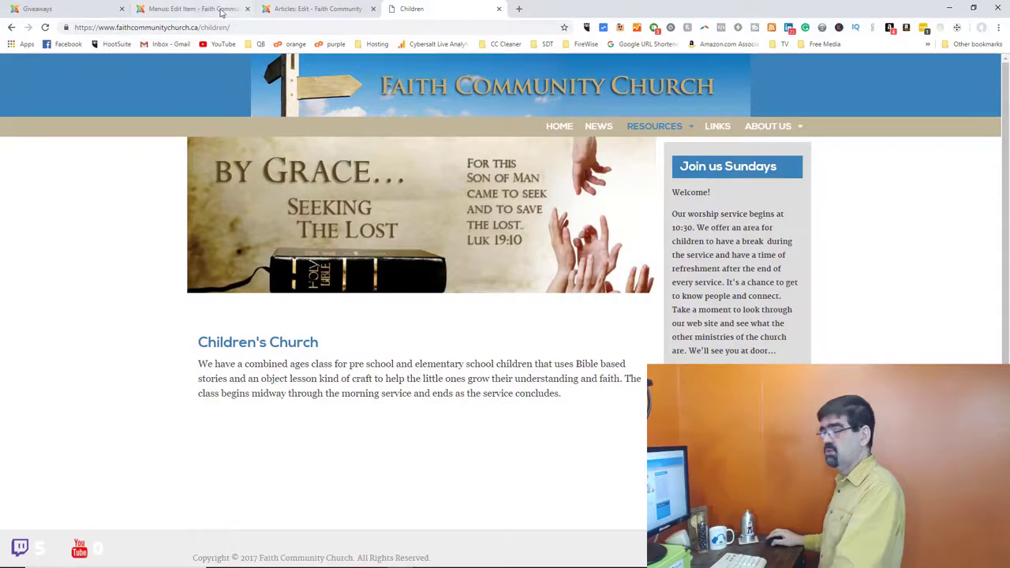
pyautogui.click(194, 9)
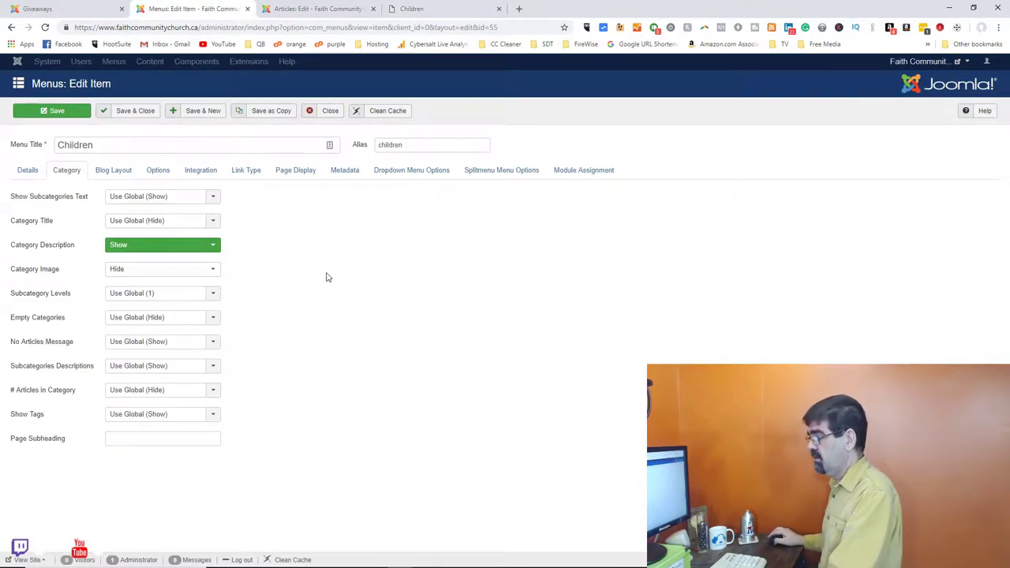
# Review the Children menu item's category display options, from category title, description and image through subcategory levels, empty categories and tags
pyautogui.moveTo(36, 273)
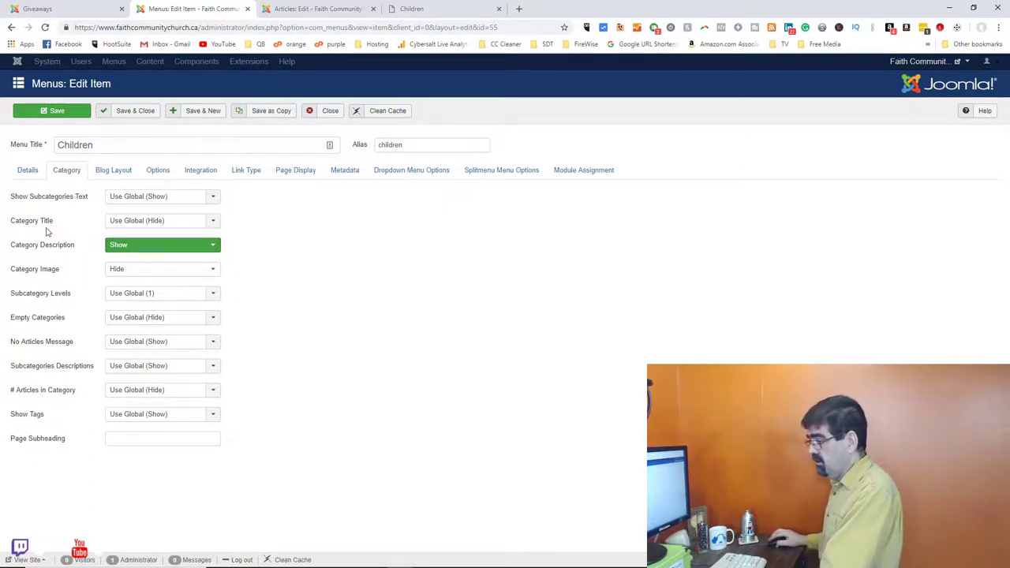
pyautogui.click(119, 246)
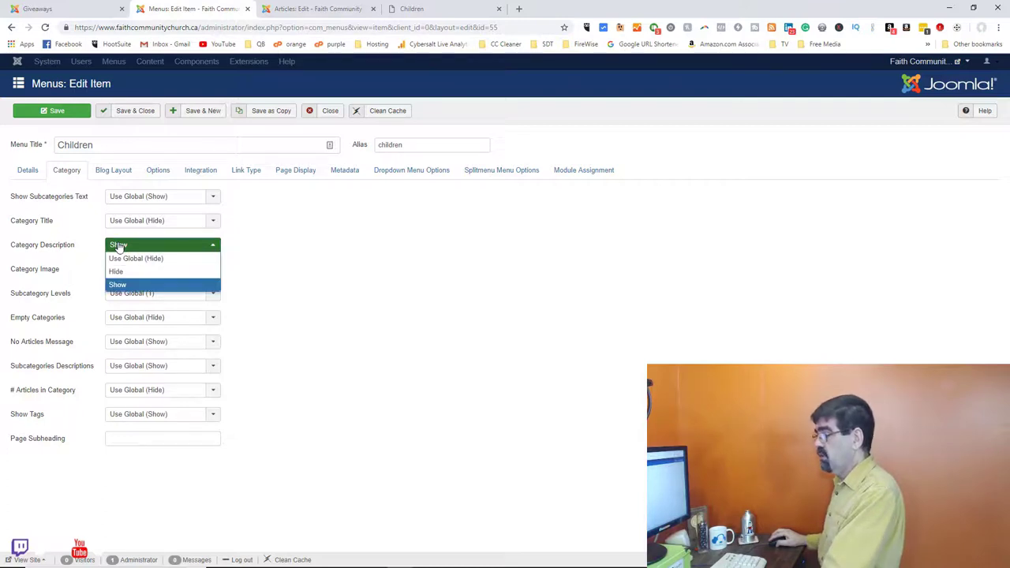
pyautogui.click(377, 262)
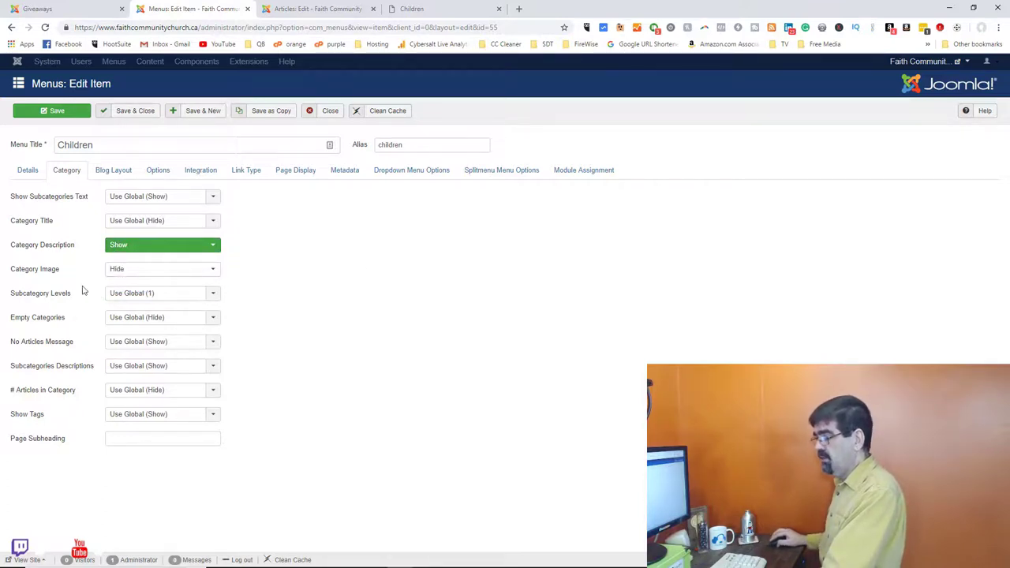
pyautogui.moveTo(61, 296)
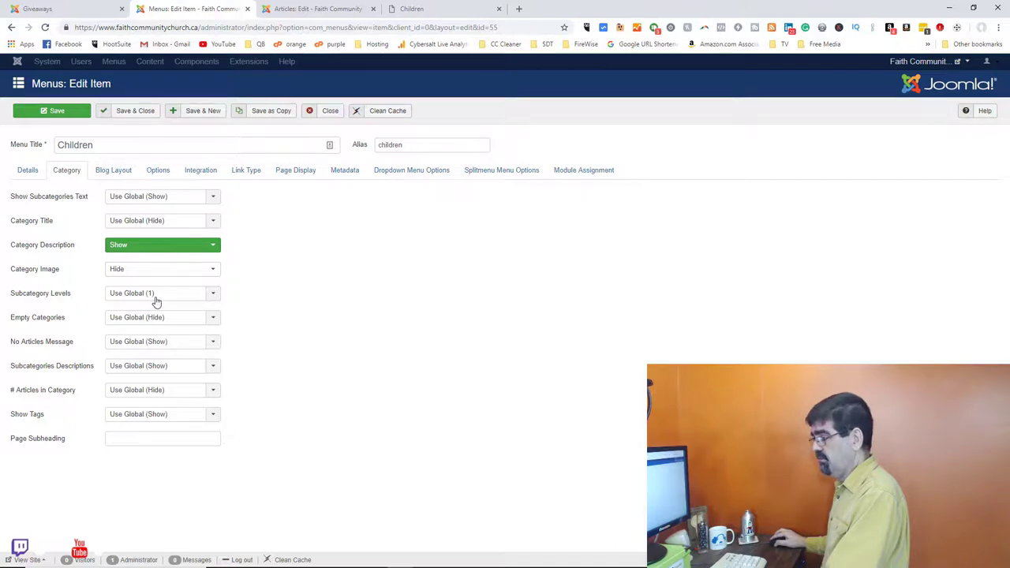
pyautogui.moveTo(41, 319)
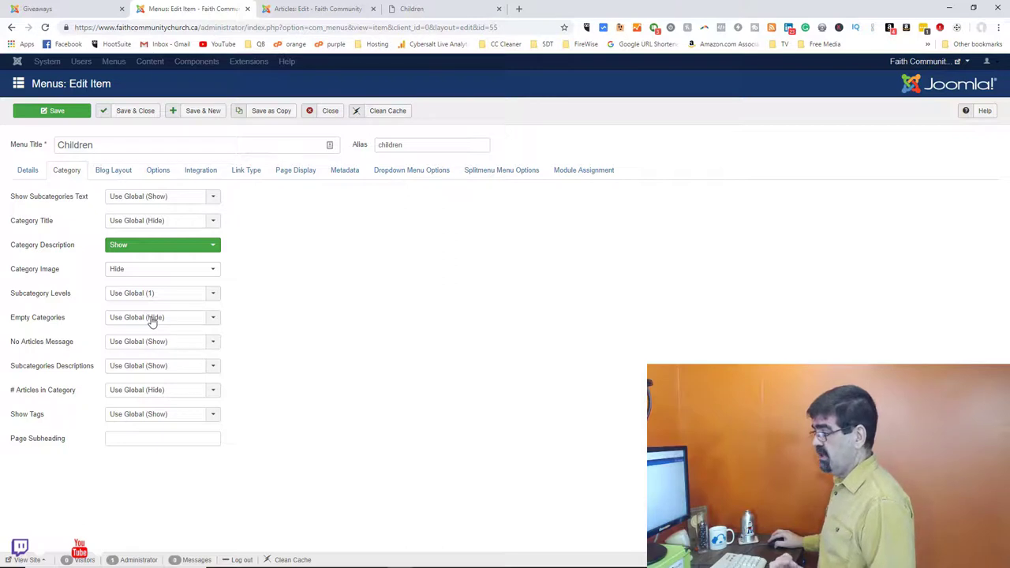
pyautogui.moveTo(49, 347)
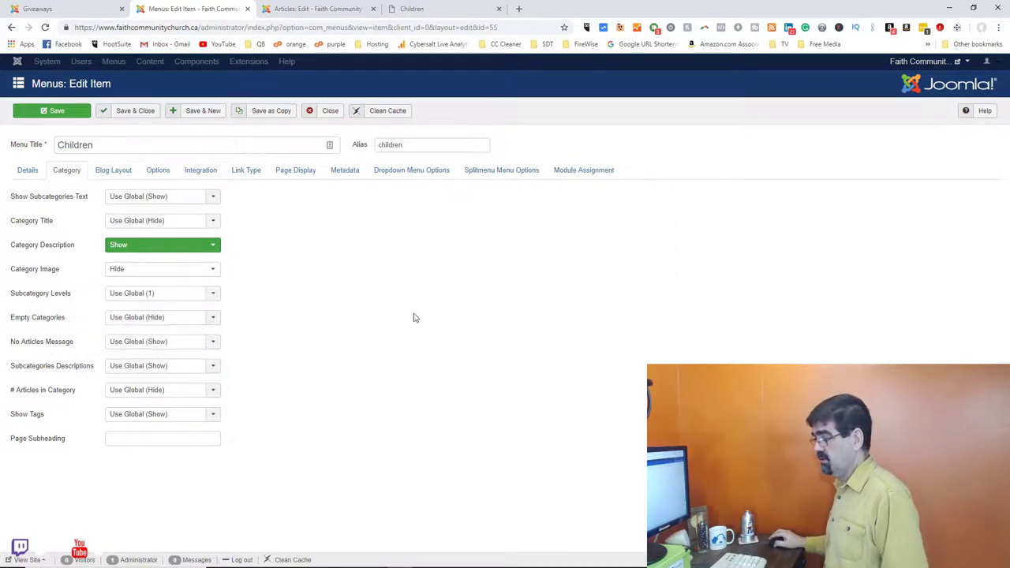
pyautogui.moveTo(77, 371)
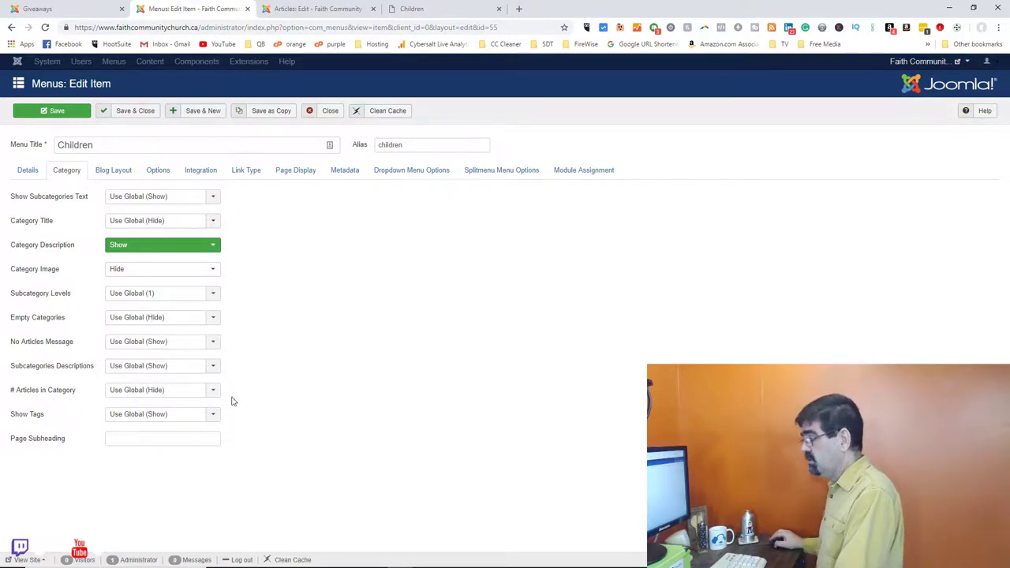
pyautogui.moveTo(30, 415)
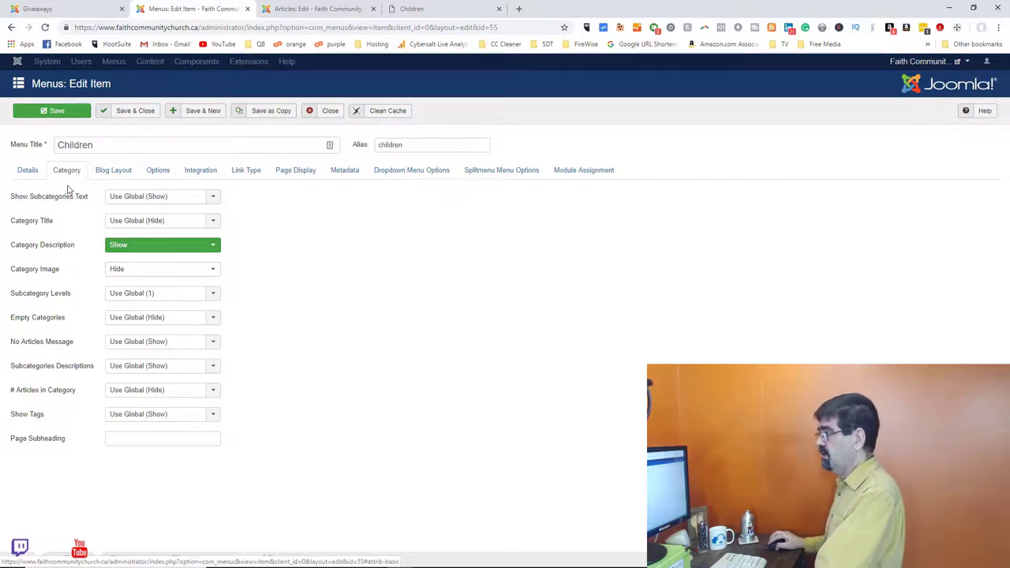
# Check the Resources submenu on the live Children page and return to the Children menu item's settings
pyautogui.click(419, 11)
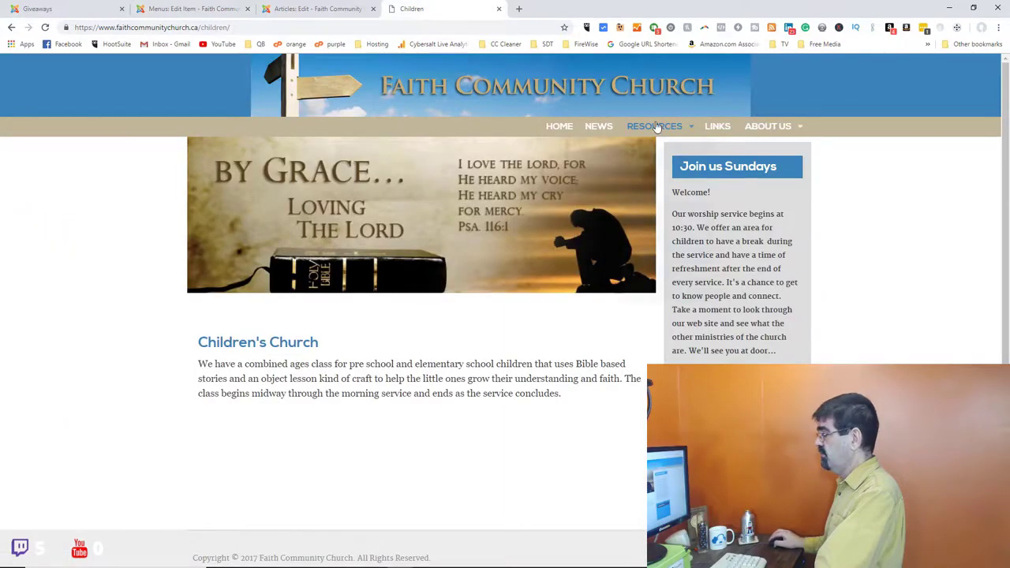
pyautogui.moveTo(648, 128)
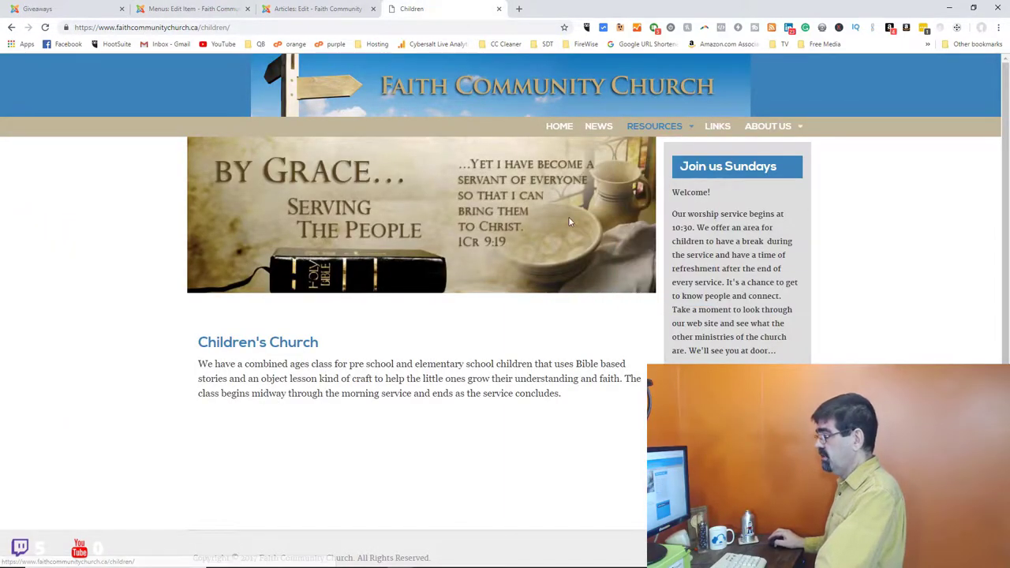
pyautogui.click(200, 11)
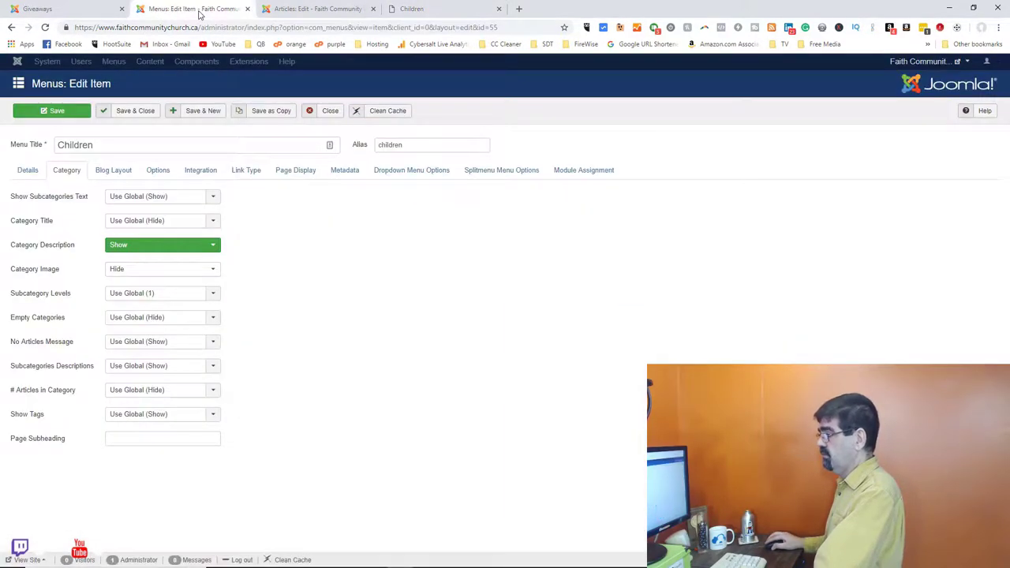
# Examine the Children menu item's blog layout settings for the number of leading articles, intro articles, columns and links
pyautogui.click(119, 172)
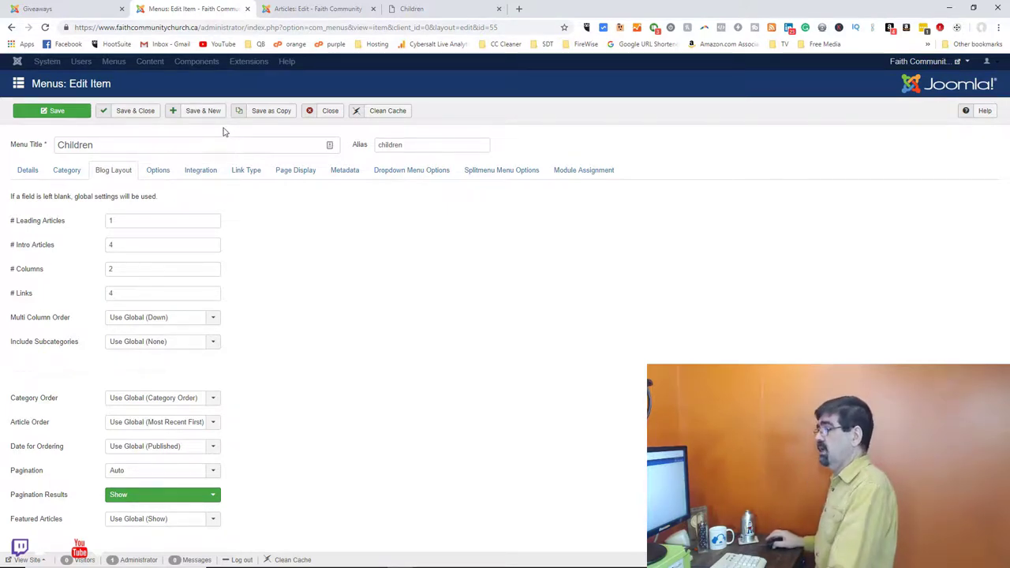
pyautogui.moveTo(54, 222)
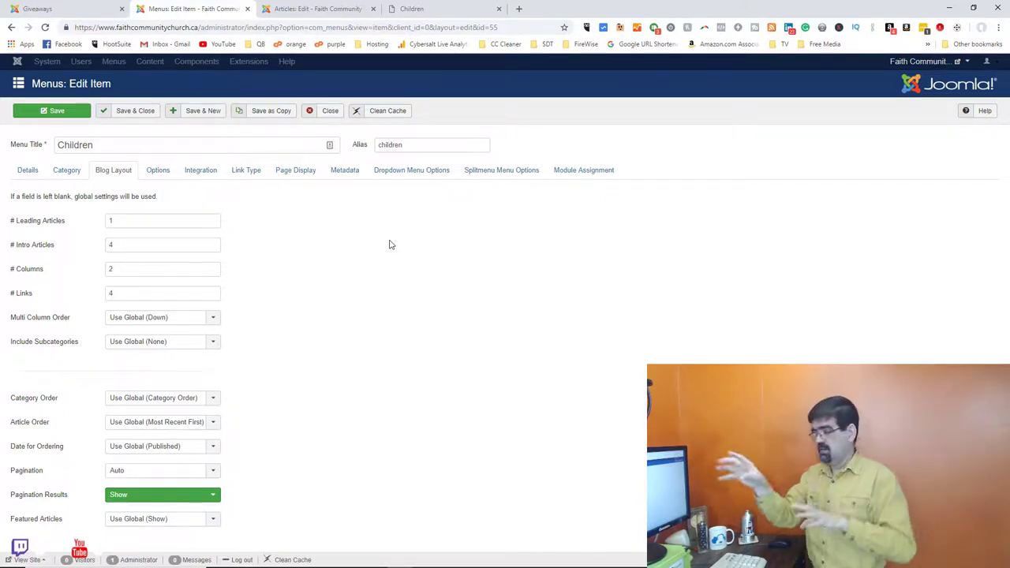
pyautogui.moveTo(37, 272)
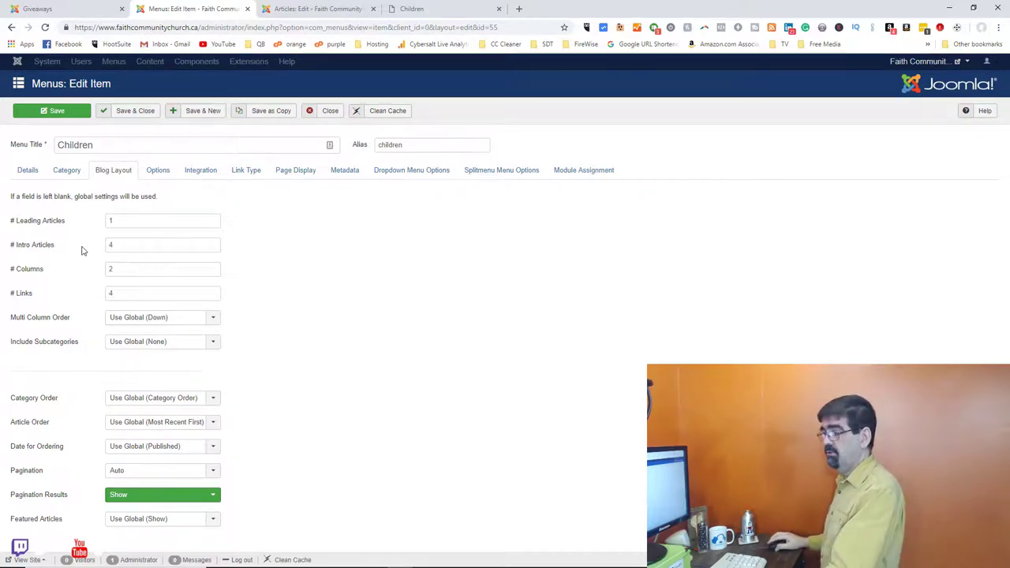
pyautogui.moveTo(54, 246)
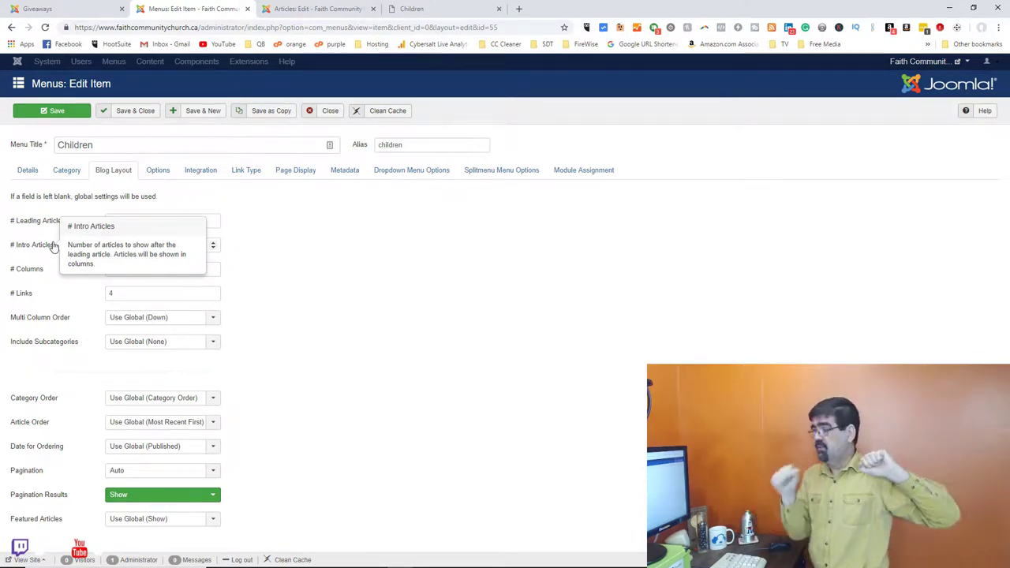
pyautogui.doubleClick(110, 244)
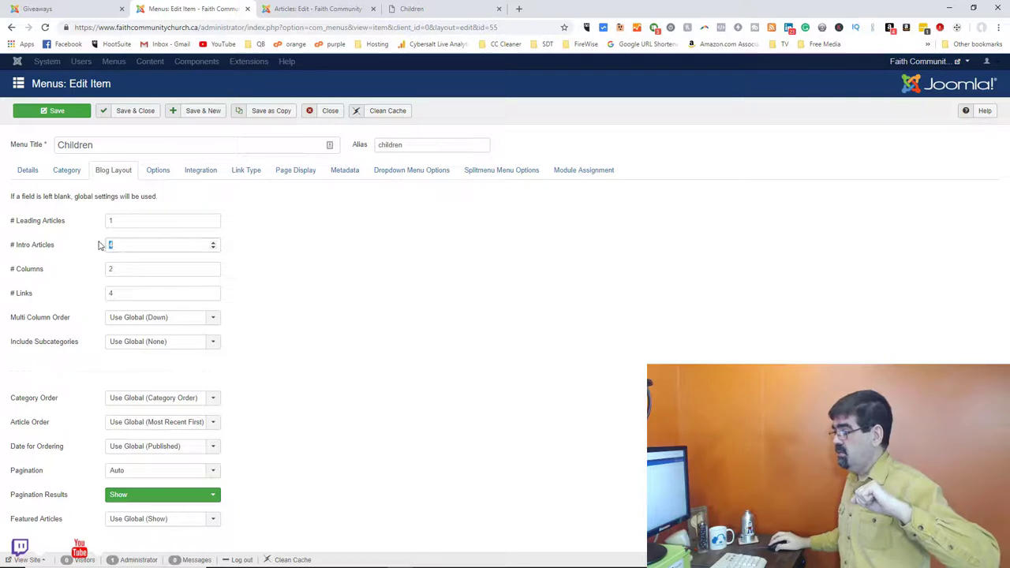
pyautogui.doubleClick(112, 269)
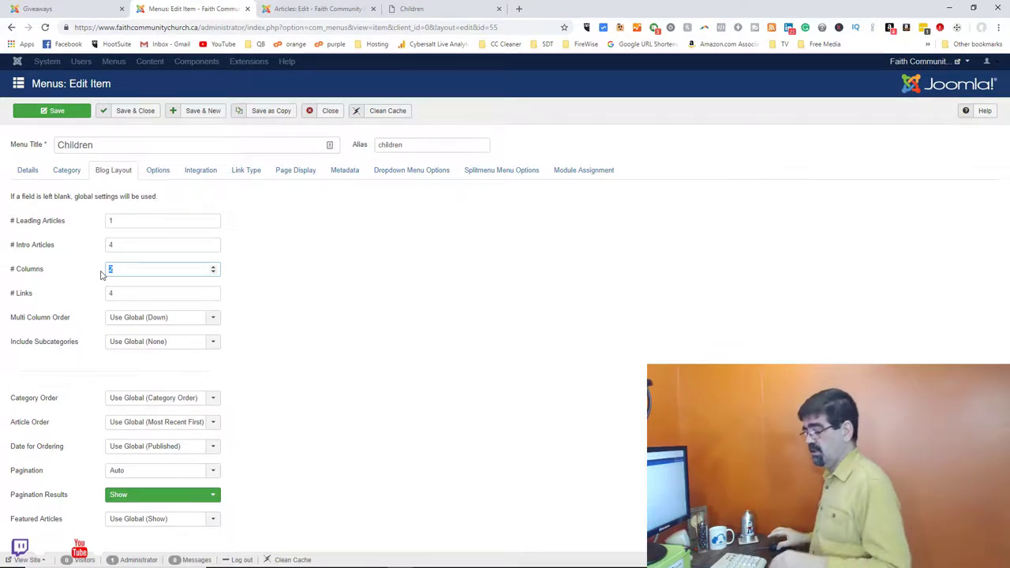
pyautogui.click(332, 267)
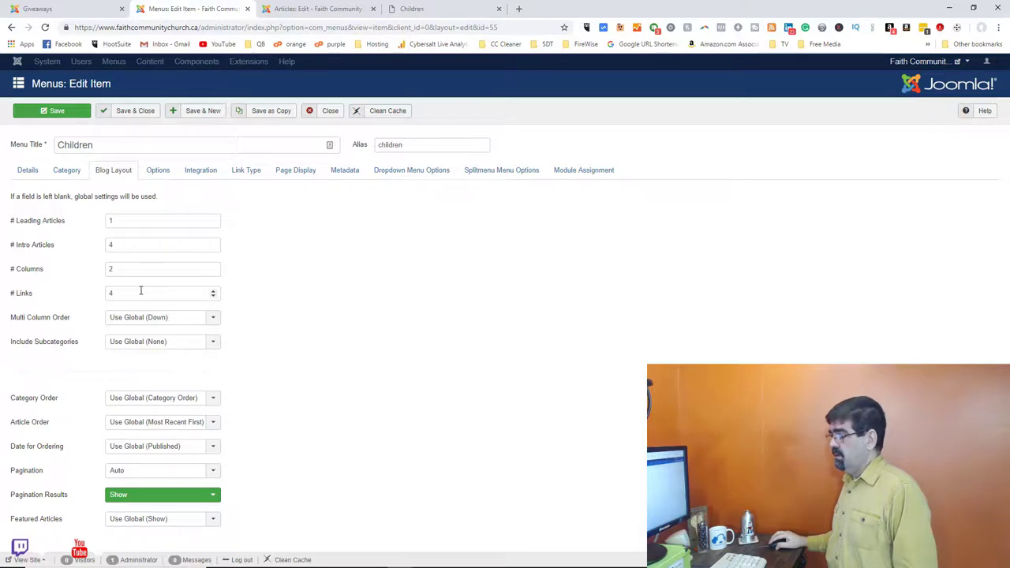
# Review the Children menu item's subcategory inclusion setting and the available choices for category order and article order
pyautogui.moveTo(56, 345)
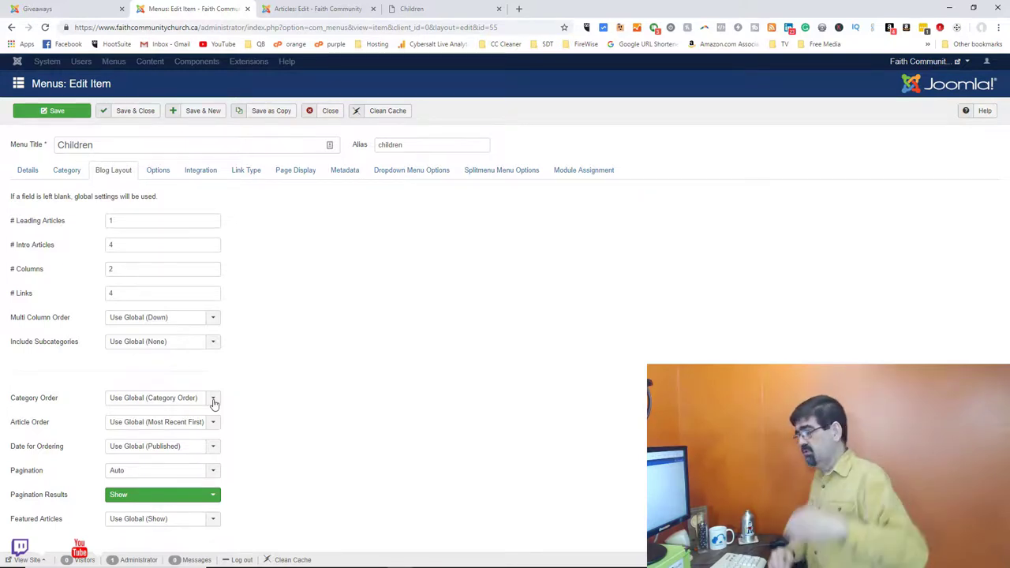
pyautogui.click(213, 403)
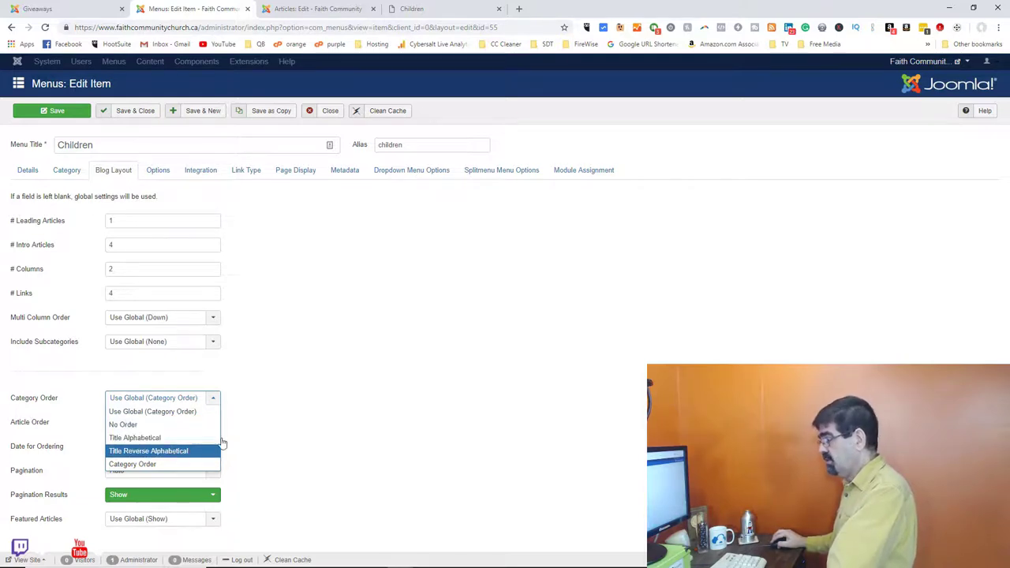
pyautogui.click(369, 371)
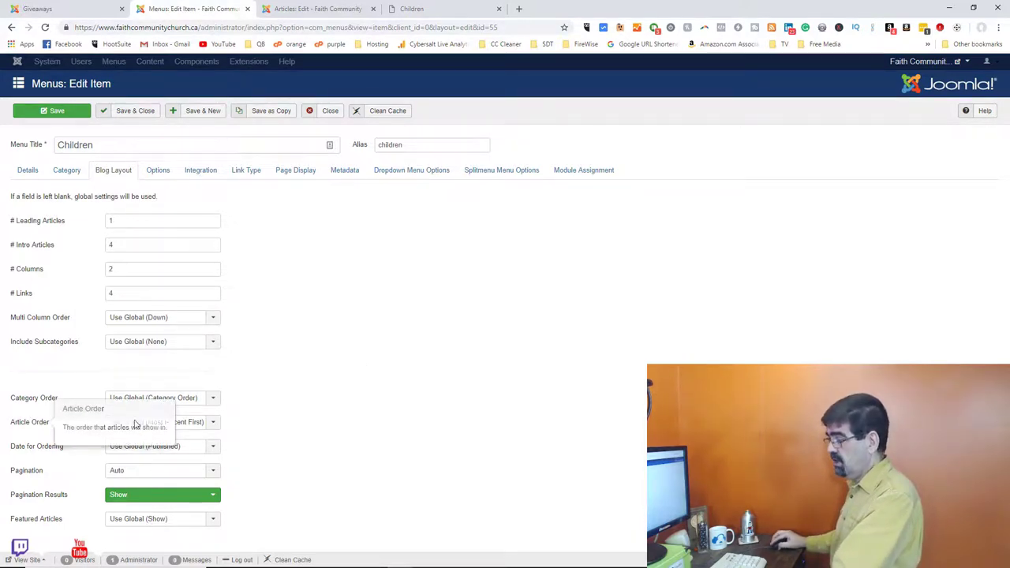
pyautogui.click(213, 423)
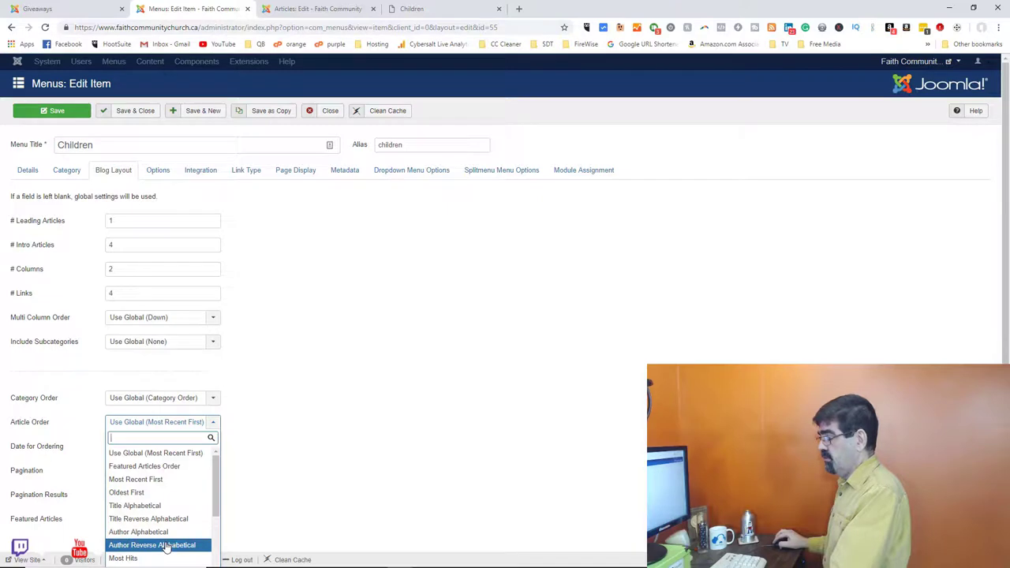
pyautogui.scroll(-2, 174, 536)
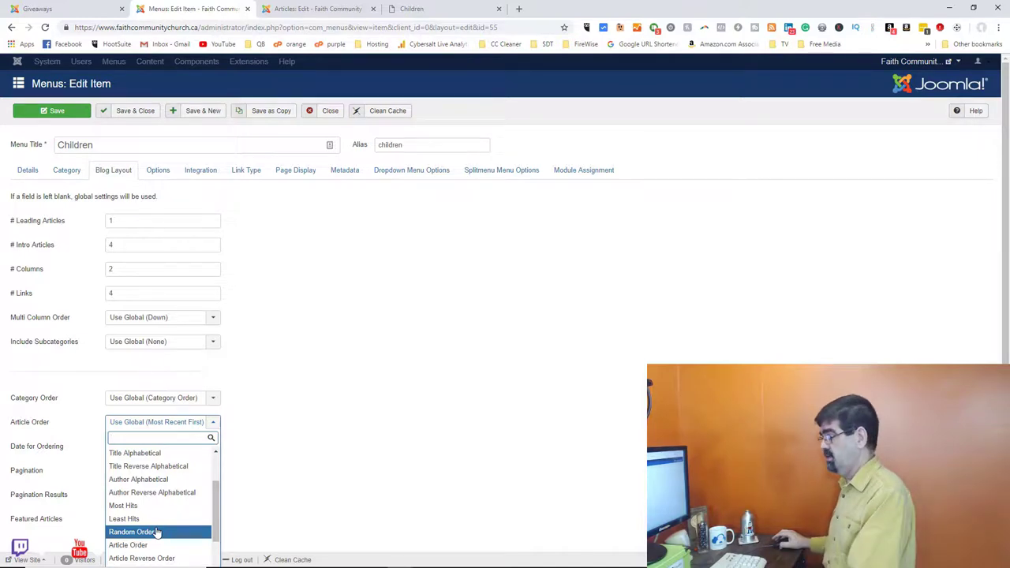
pyautogui.scroll(-2, 158, 522)
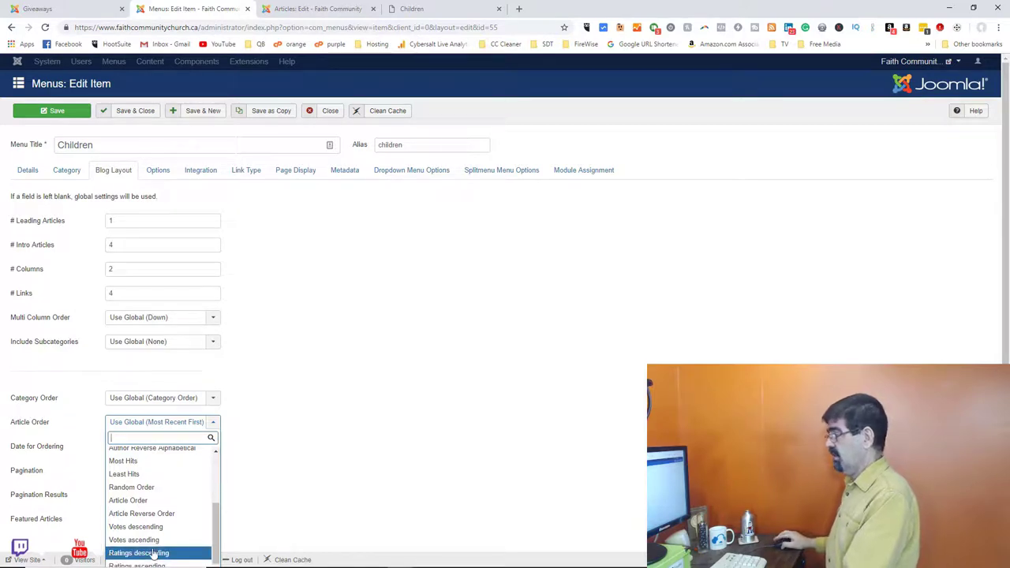
pyautogui.click(368, 308)
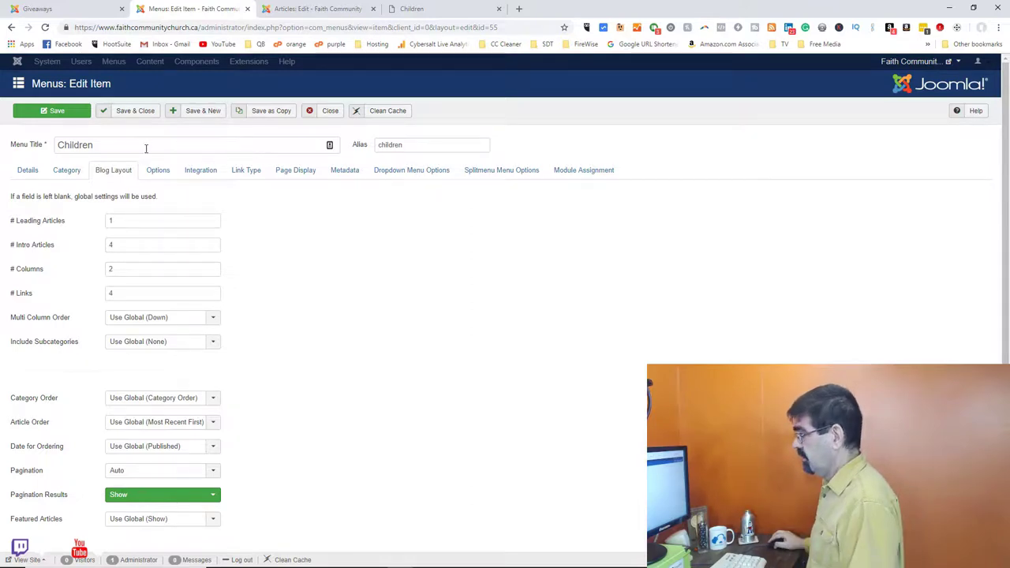
# Look over the Children menu item's article options and feed integration settings, and close the item without saving
pyautogui.click(158, 170)
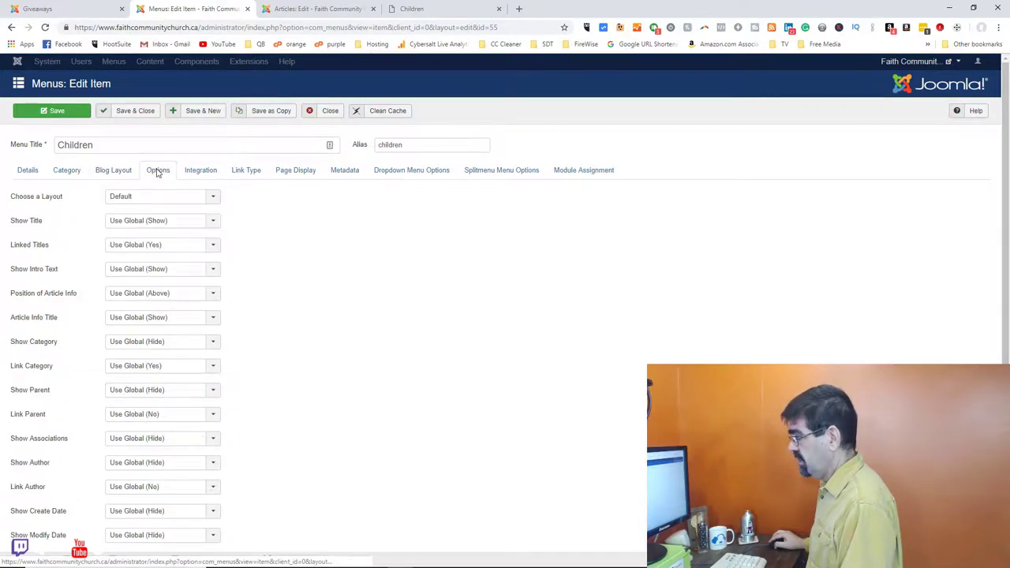
pyautogui.click(202, 171)
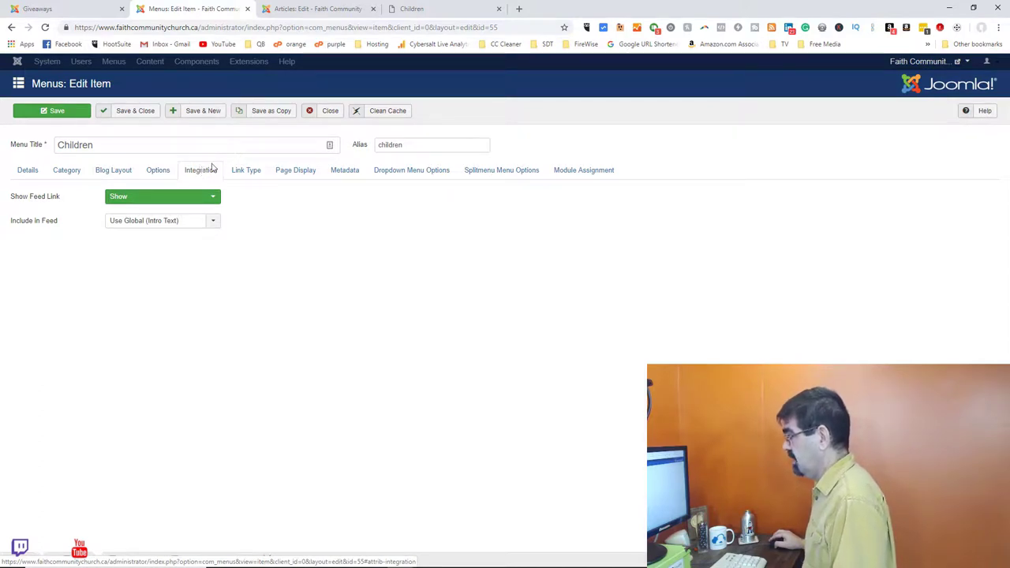
pyautogui.click(328, 113)
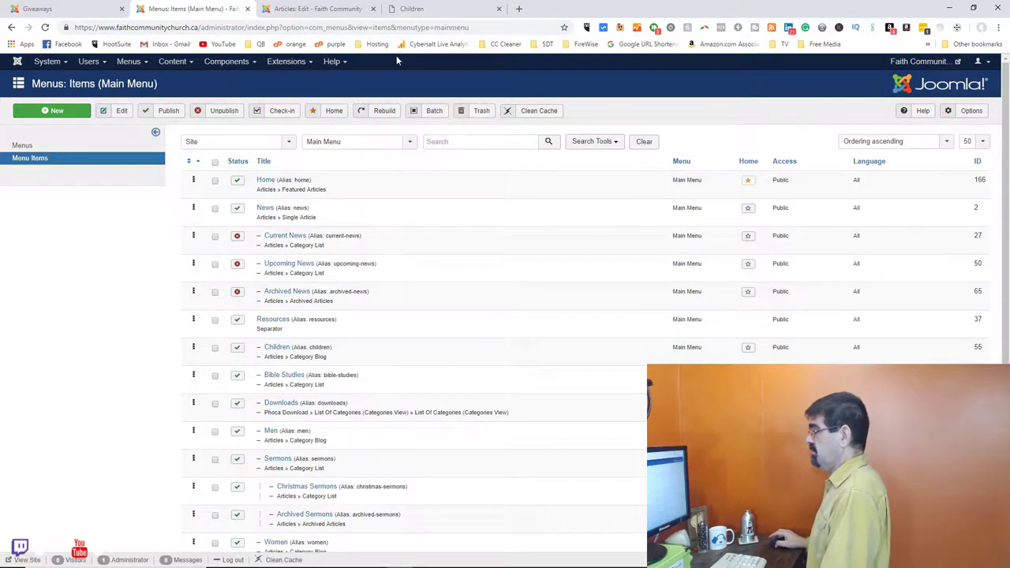
# Open the Sermons page from the Resources submenu on the live site and look through its article list
pyautogui.click(412, 11)
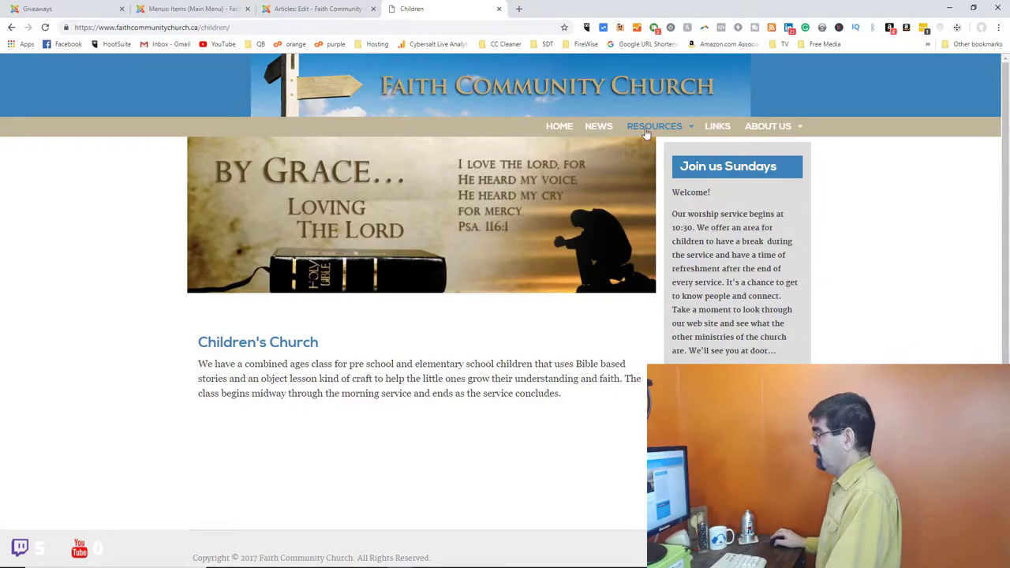
pyautogui.moveTo(647, 132)
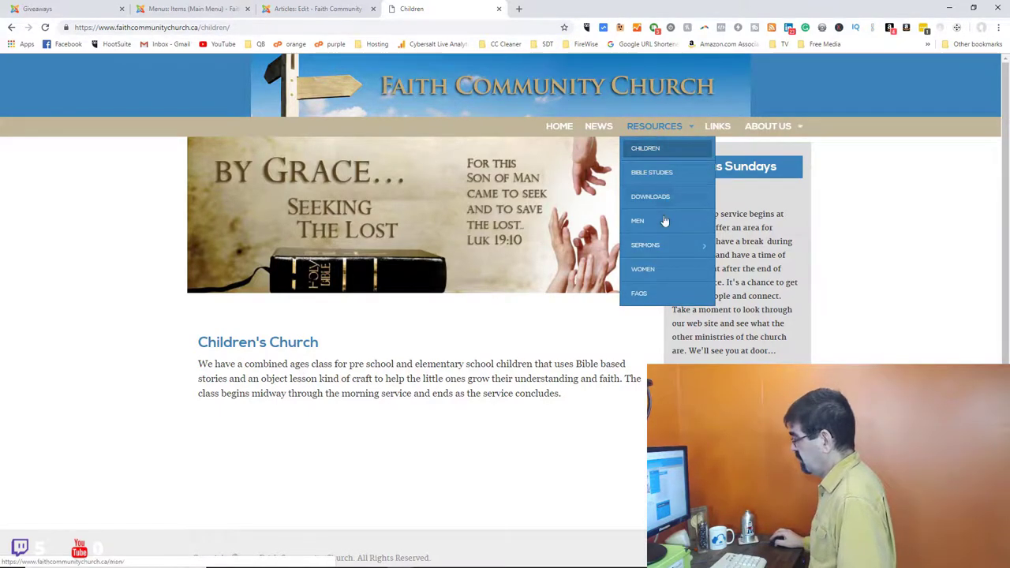
pyautogui.moveTo(646, 247)
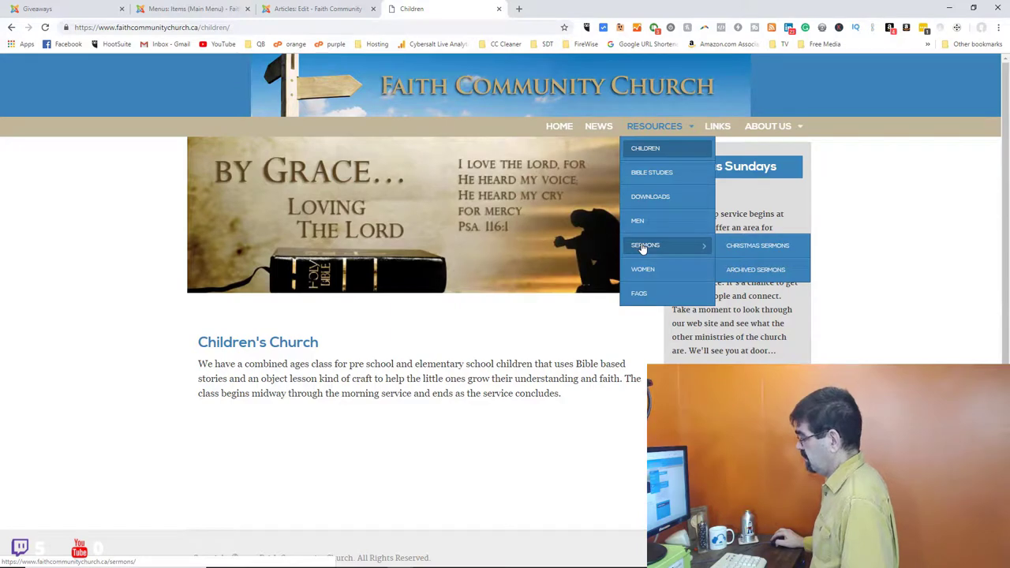
pyautogui.click(643, 247)
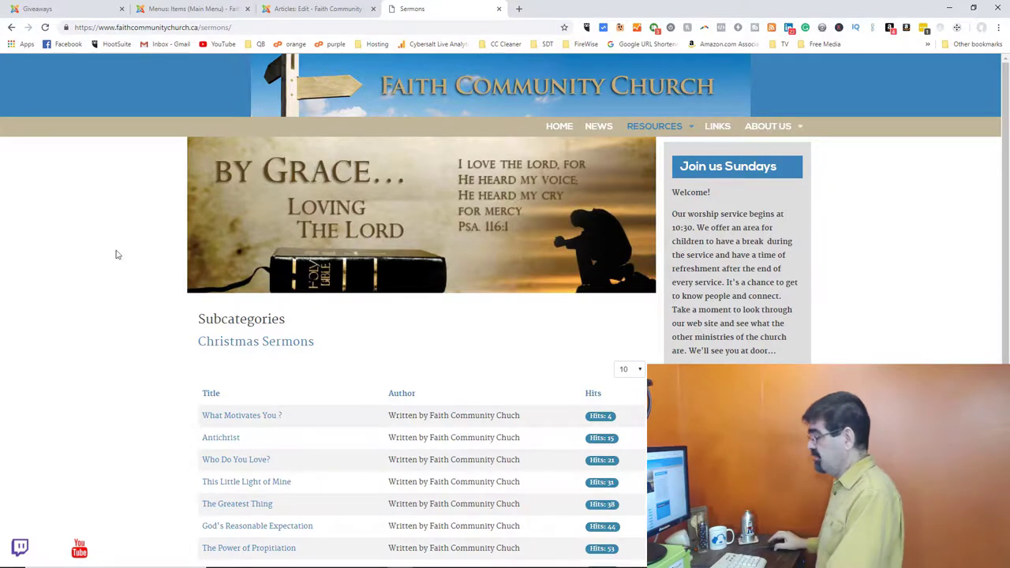
pyautogui.scroll(-2, 117, 256)
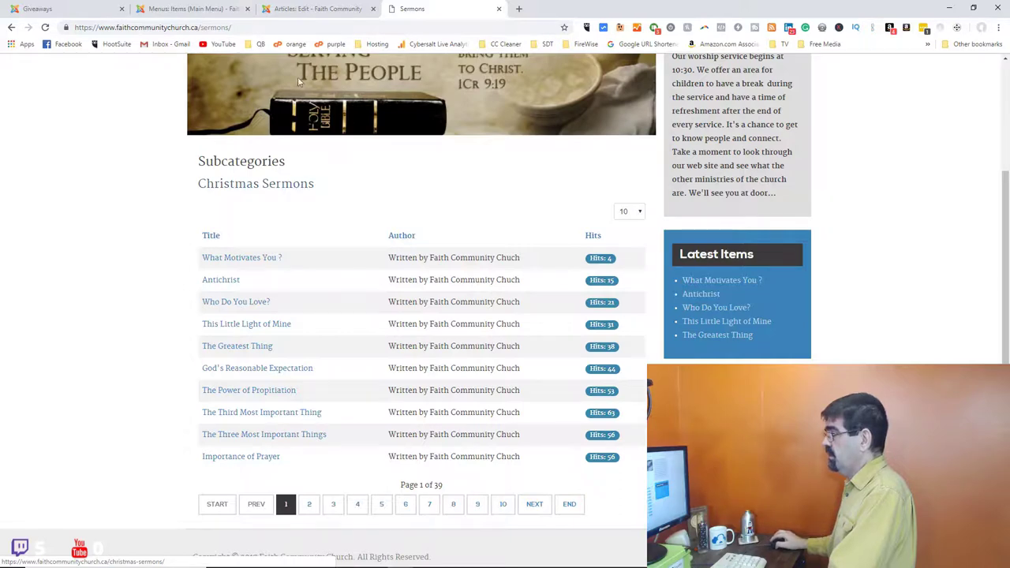
# Return to the Main Menu items in the Joomla administrator and search them for "serm"
pyautogui.click(209, 10)
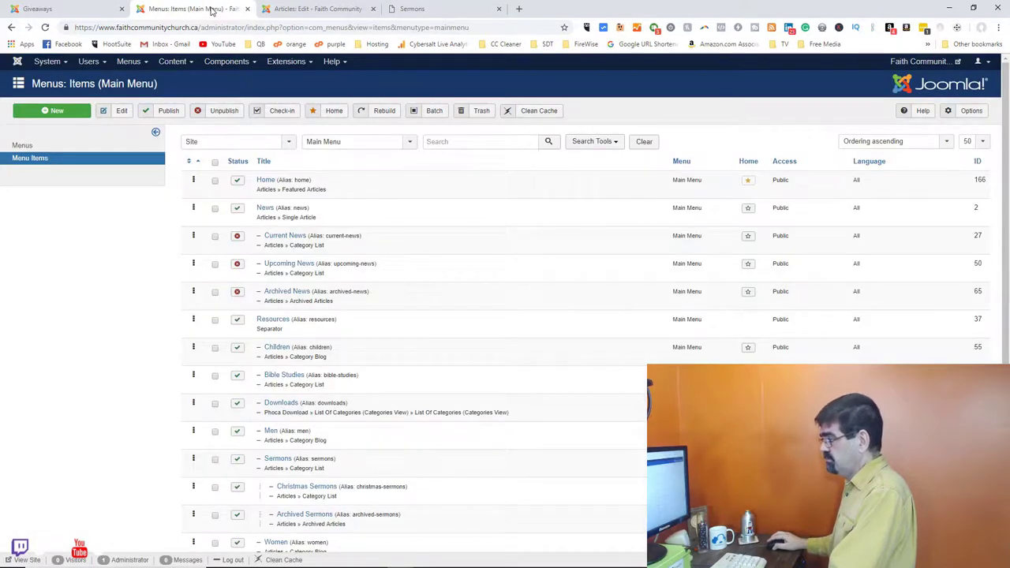
pyautogui.scroll(-1, 466, 207)
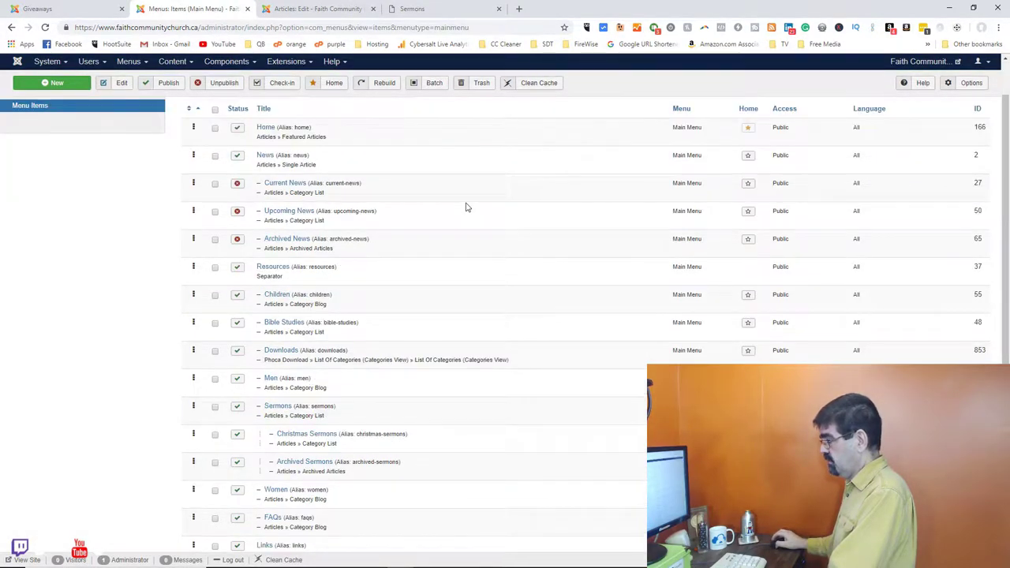
pyautogui.scroll(-1, 465, 206)
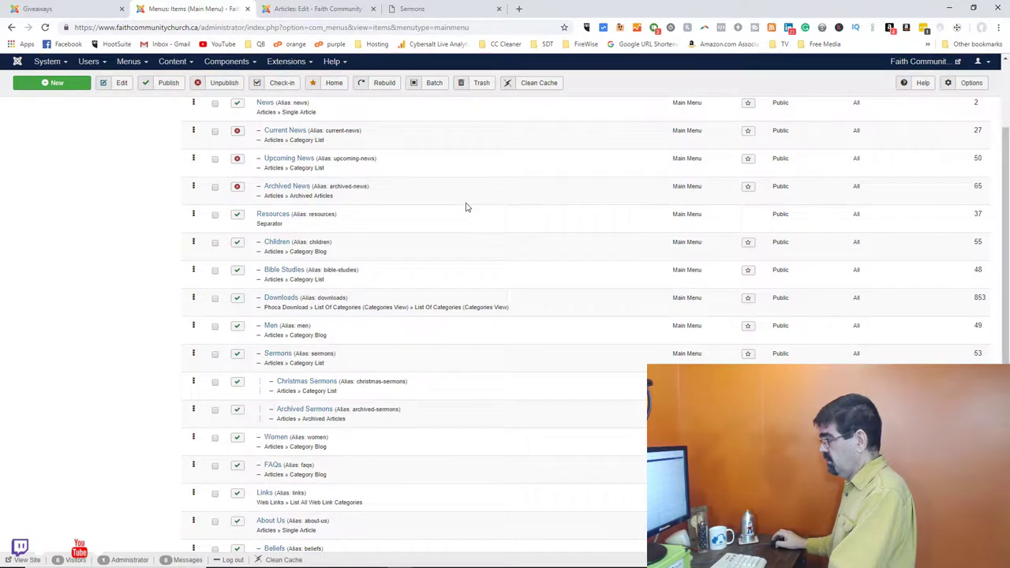
pyautogui.scroll(2, 465, 207)
pyautogui.click(457, 142)
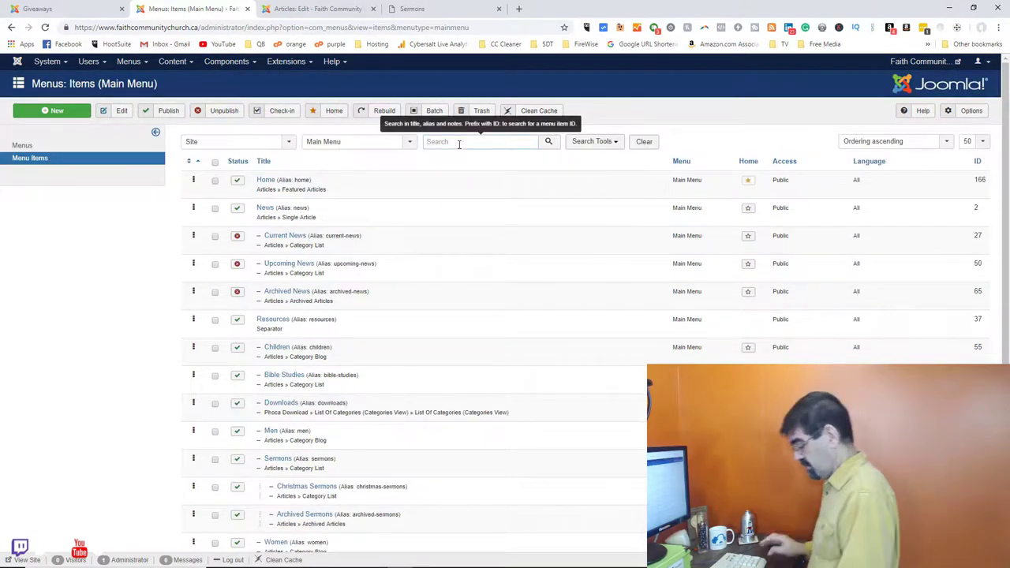
pyautogui.write('serm')
pyautogui.press('Return')
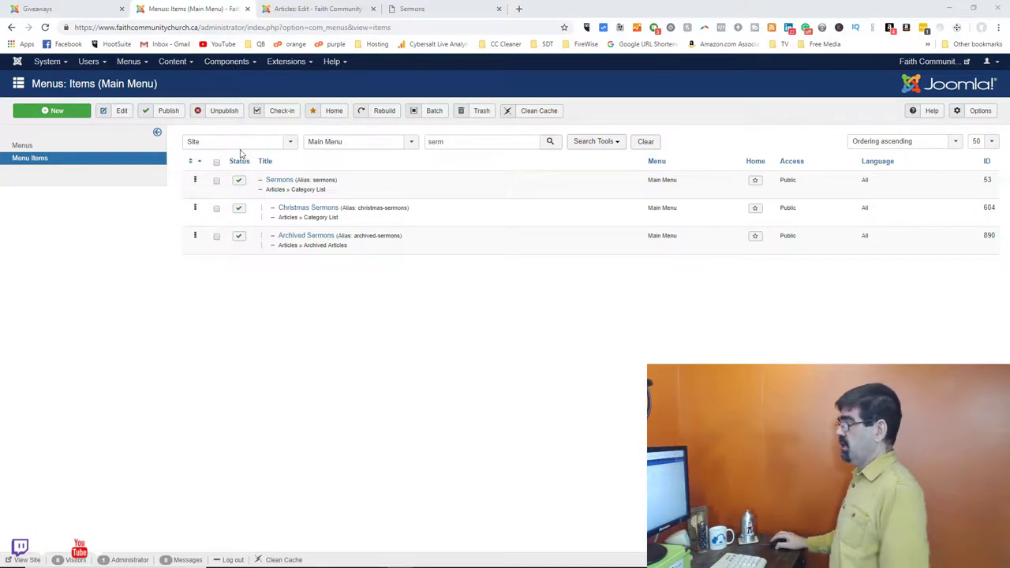
pyautogui.click(450, 141)
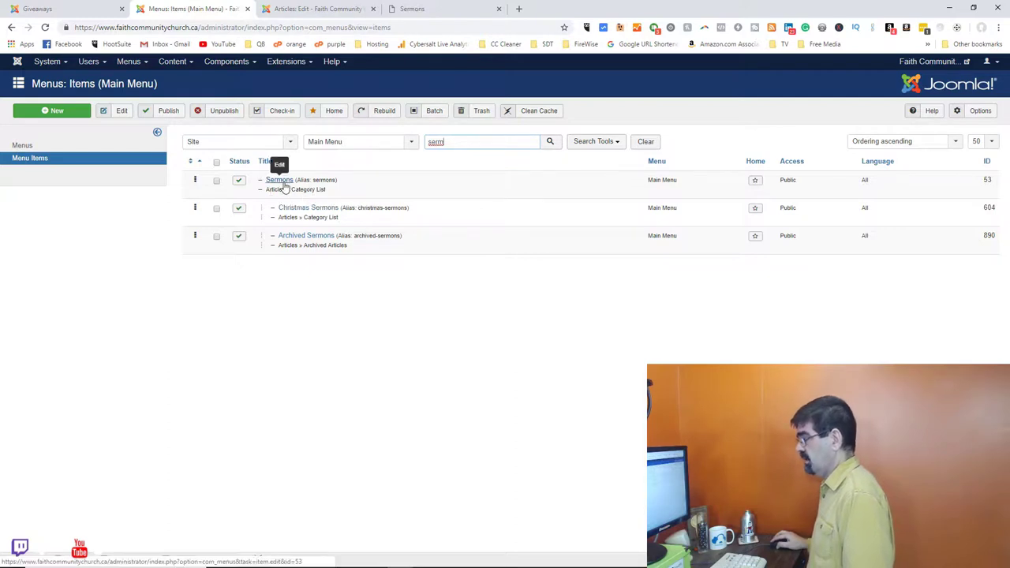
# Open the Sermons menu item and review its details, category settings and list layout settings
pyautogui.click(282, 182)
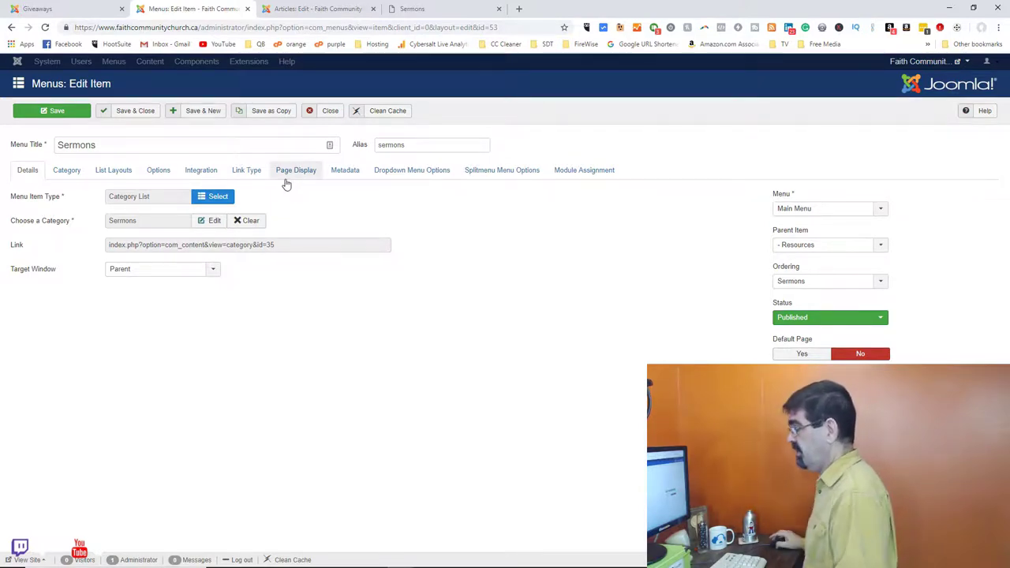
pyautogui.click(98, 150)
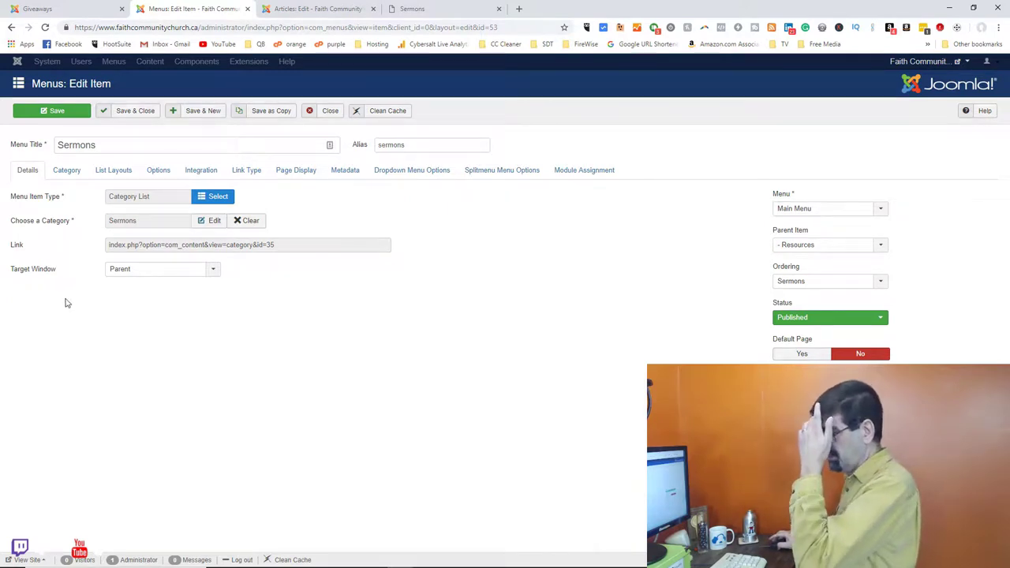
pyautogui.click(64, 175)
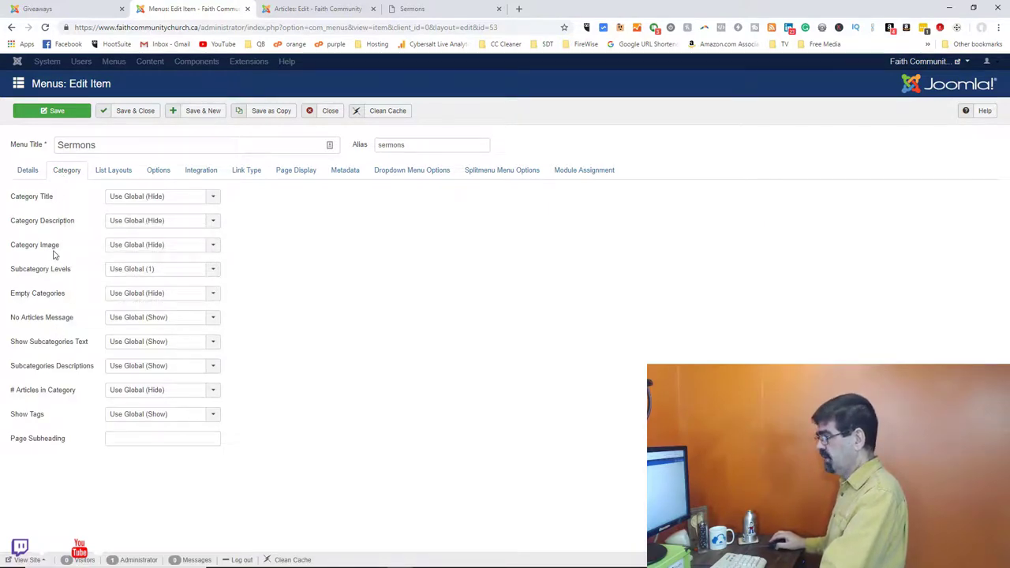
pyautogui.click(119, 170)
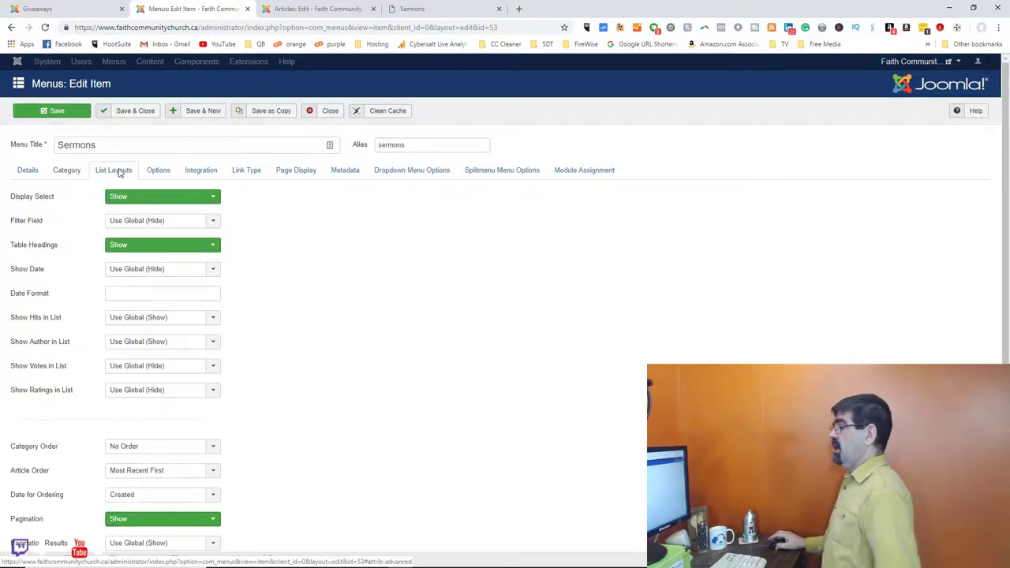
# Compare the Sermons menu item's Display Select setting with the articles-per-page choices on the live Sermons page
pyautogui.click(421, 10)
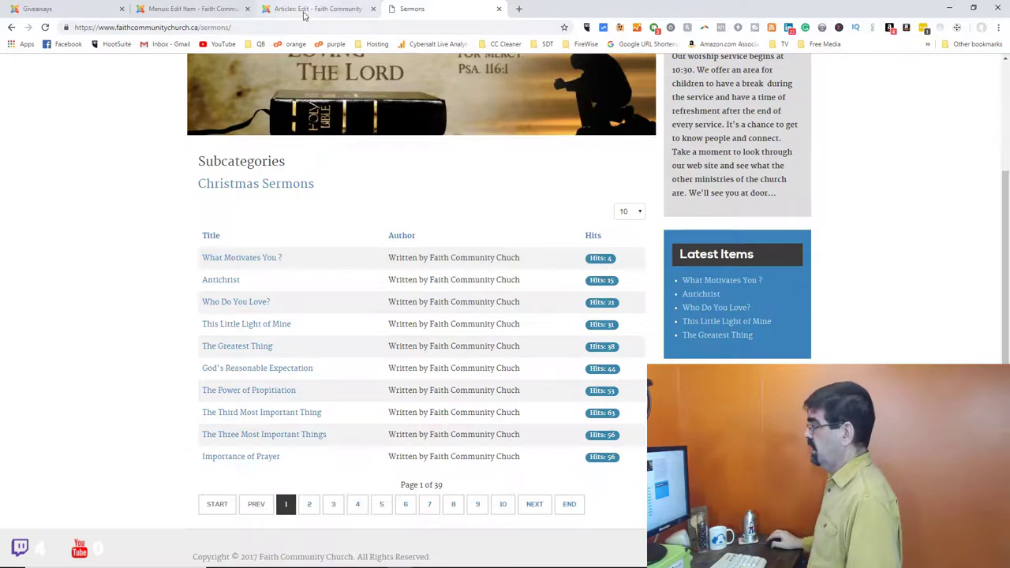
pyautogui.click(300, 10)
pyautogui.click(209, 10)
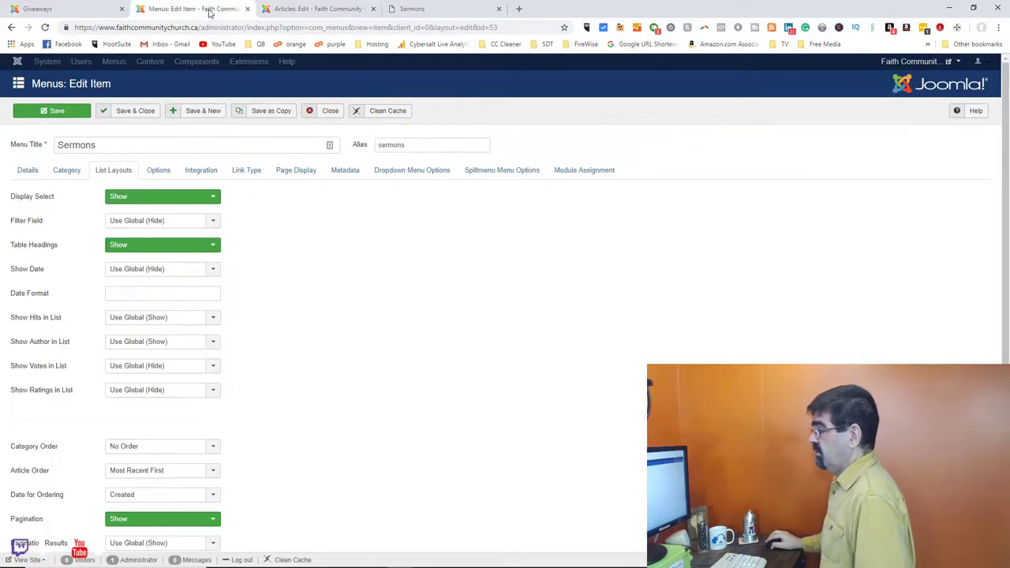
pyautogui.moveTo(39, 201)
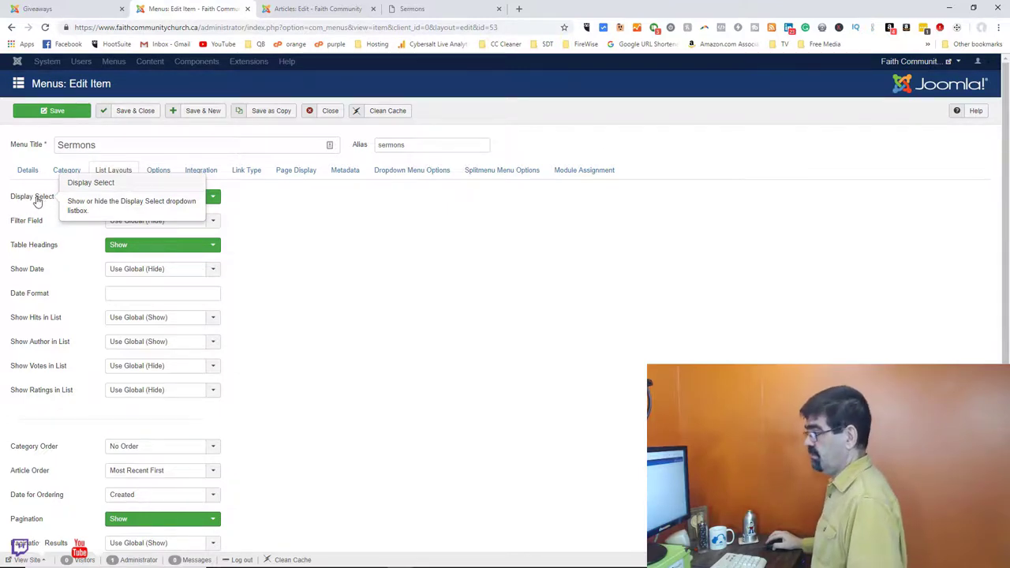
pyautogui.click(446, 9)
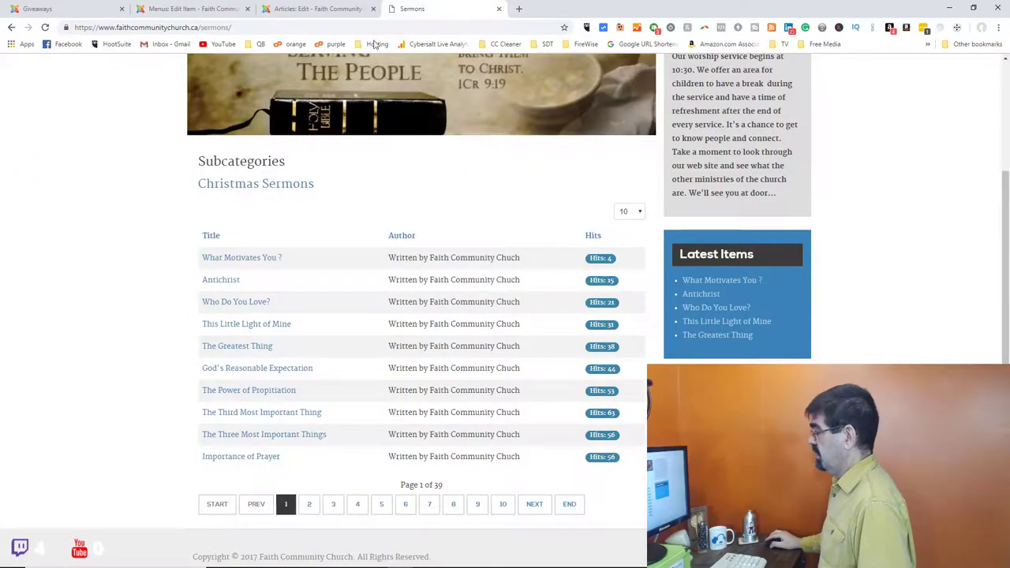
pyautogui.click(638, 213)
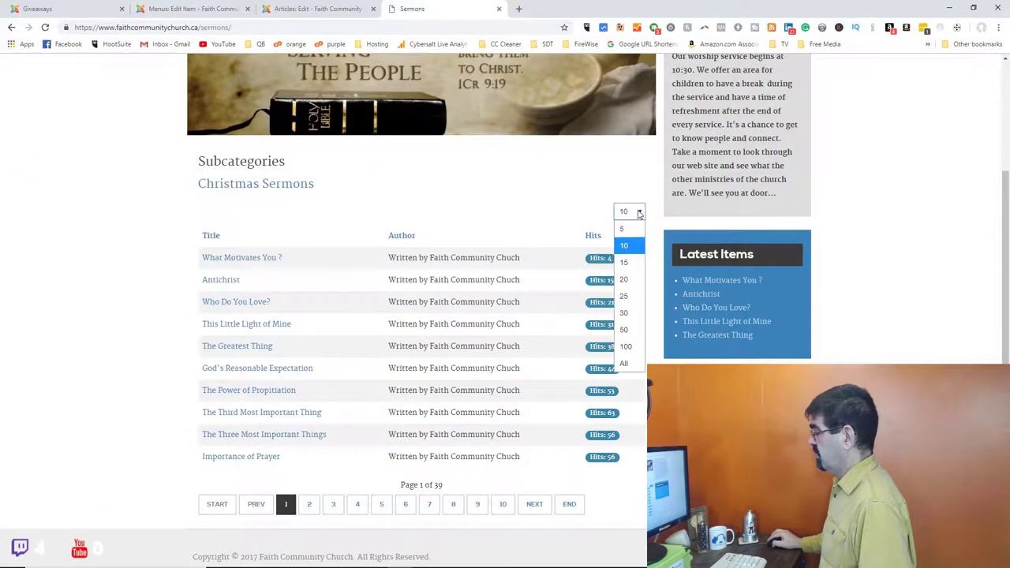
pyautogui.click(638, 213)
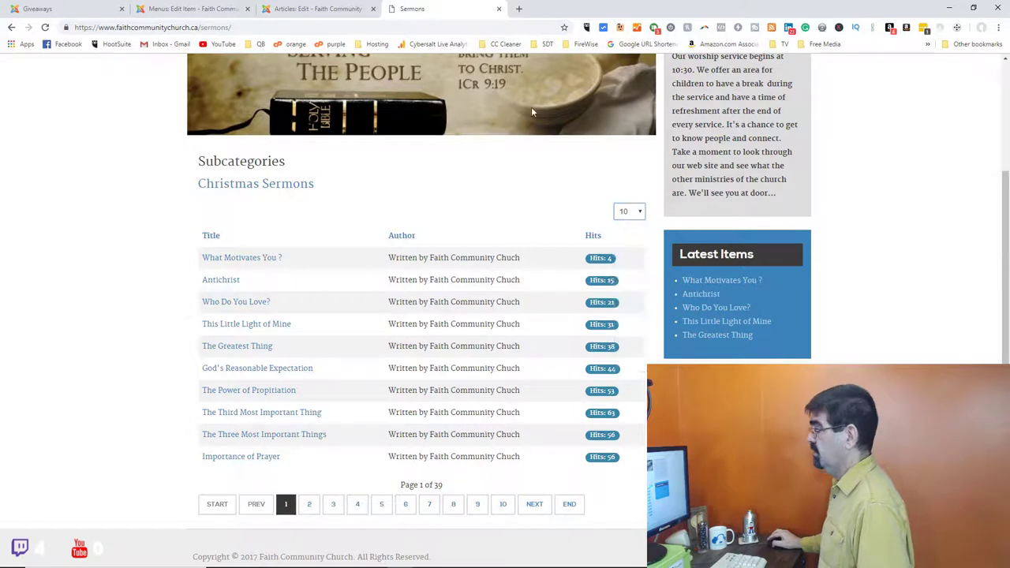
pyautogui.click(214, 10)
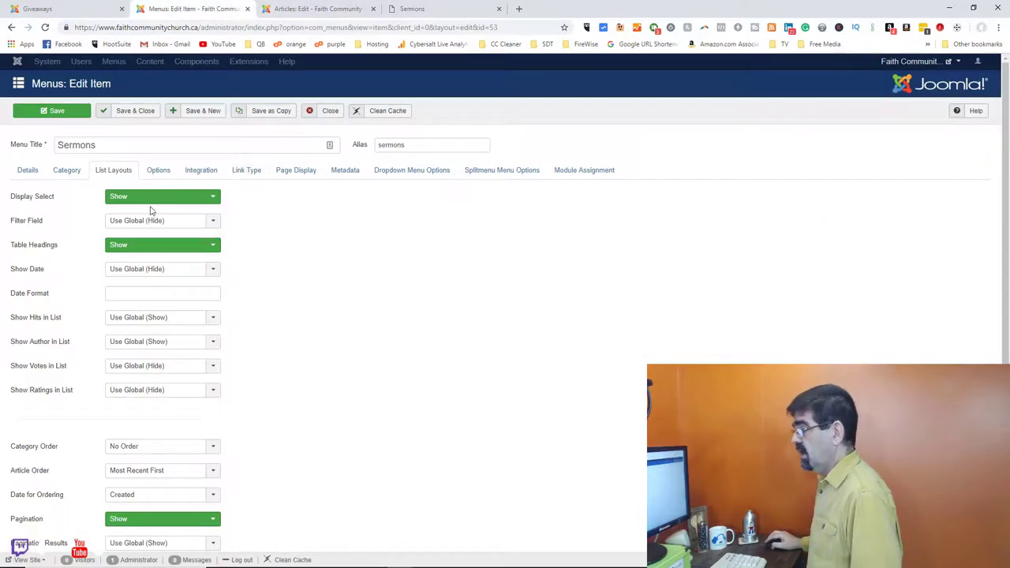
# Set the Sermons menu item's Filter Field to Title, save it, and reload the live Sermons page
pyautogui.moveTo(20, 225)
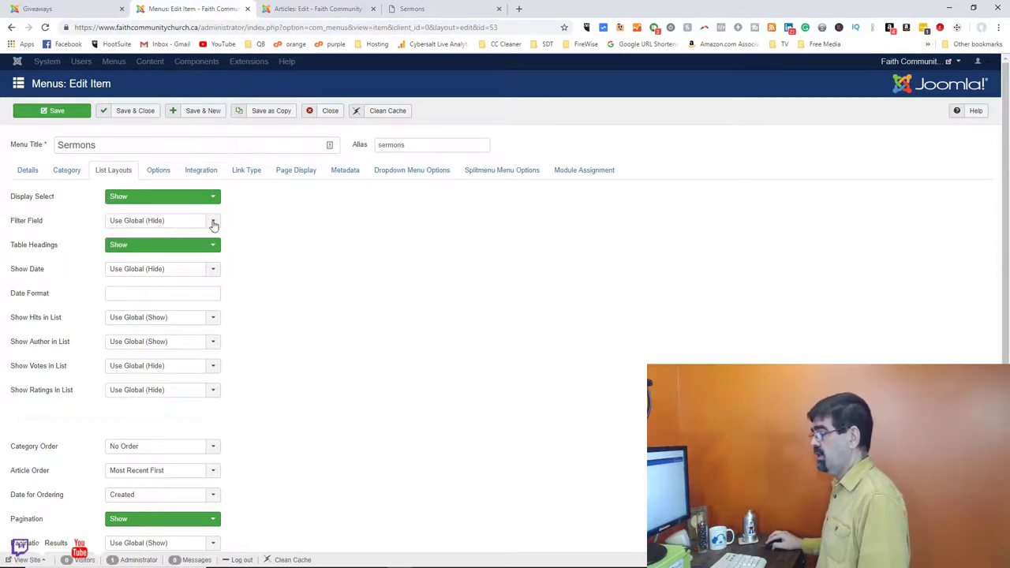
pyautogui.click(213, 224)
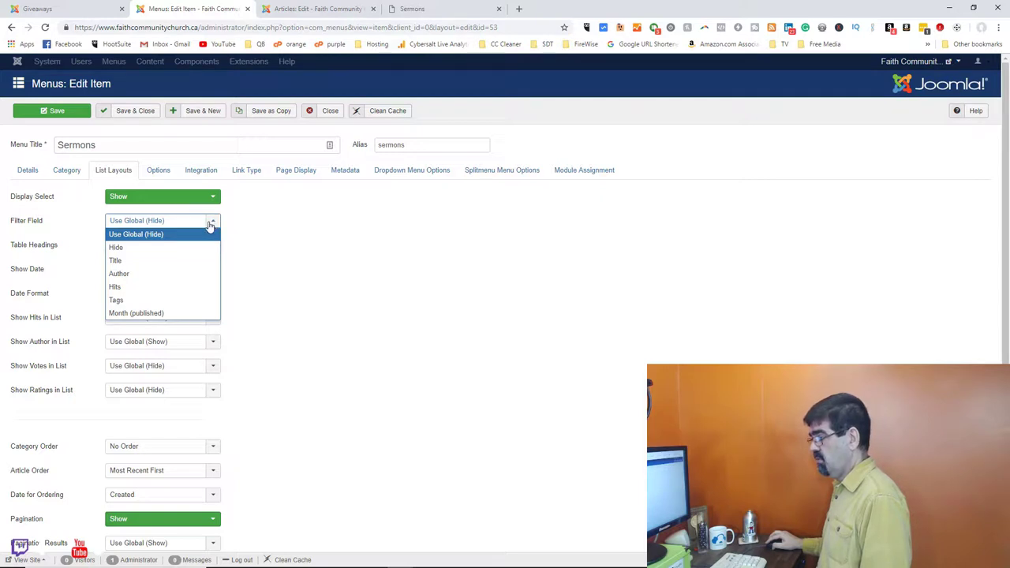
pyautogui.click(164, 261)
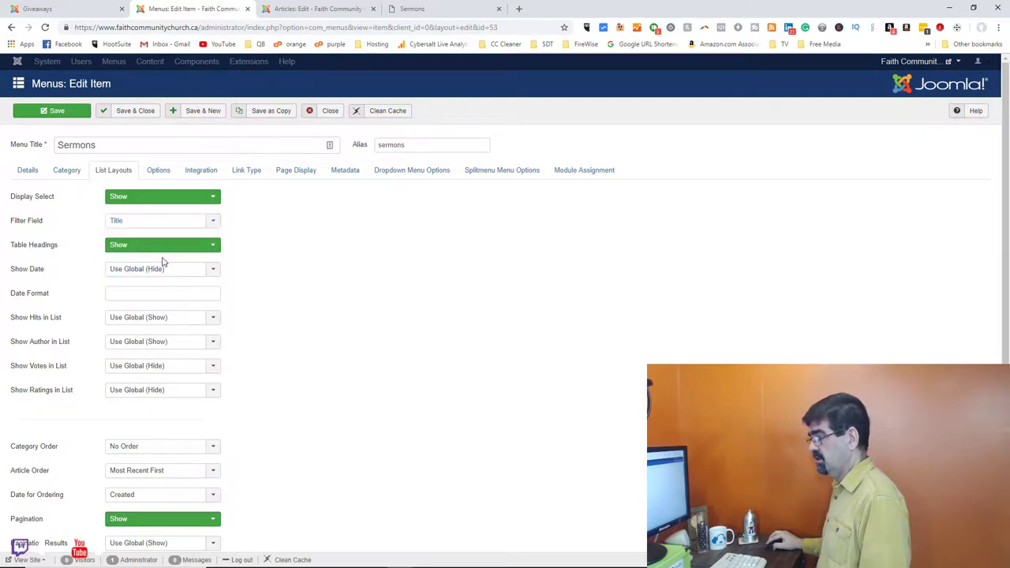
pyautogui.click(38, 118)
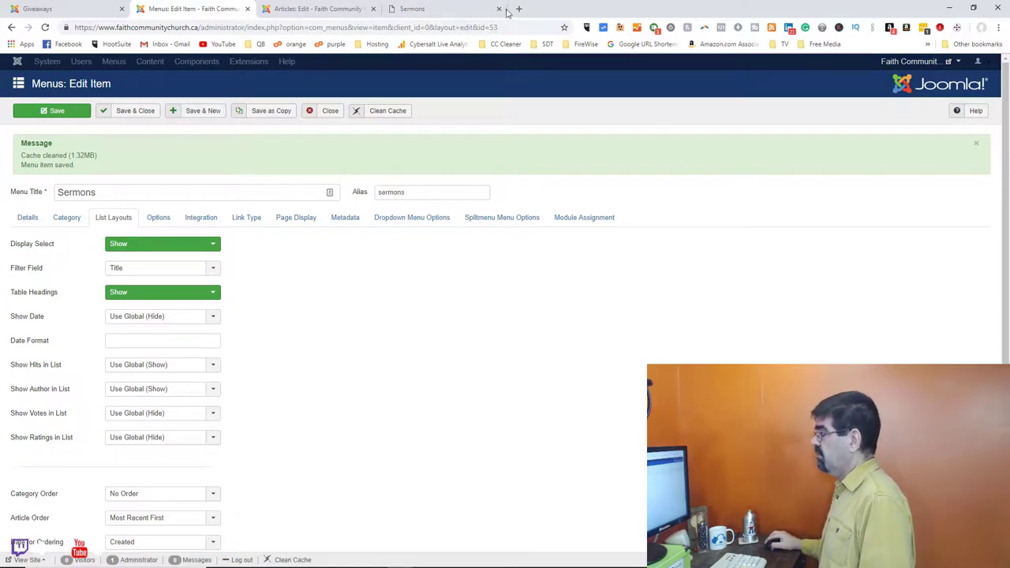
pyautogui.click(421, 10)
pyautogui.click(45, 27)
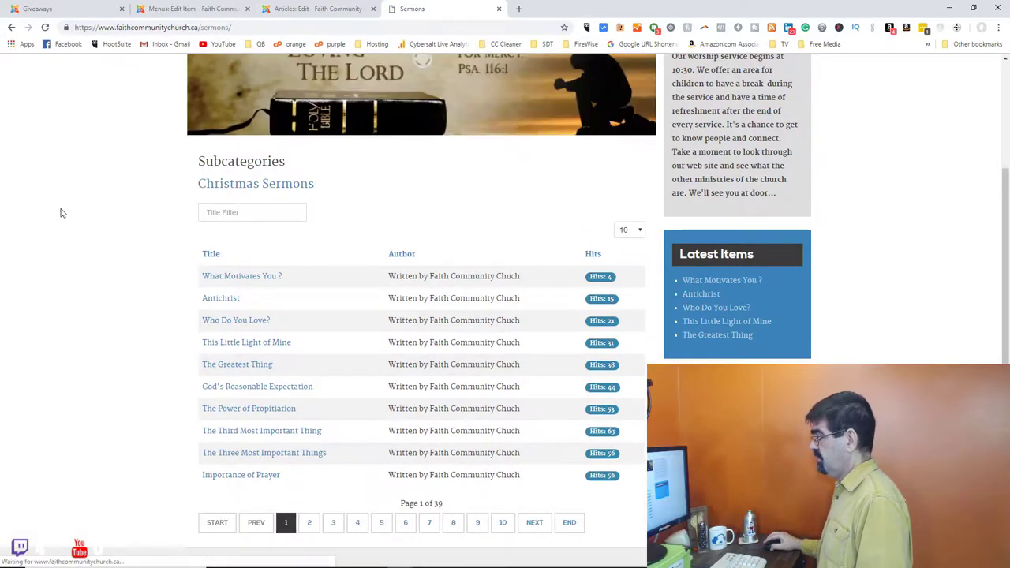
# Filter the live Sermons article list by the title word "God"
pyautogui.click(221, 212)
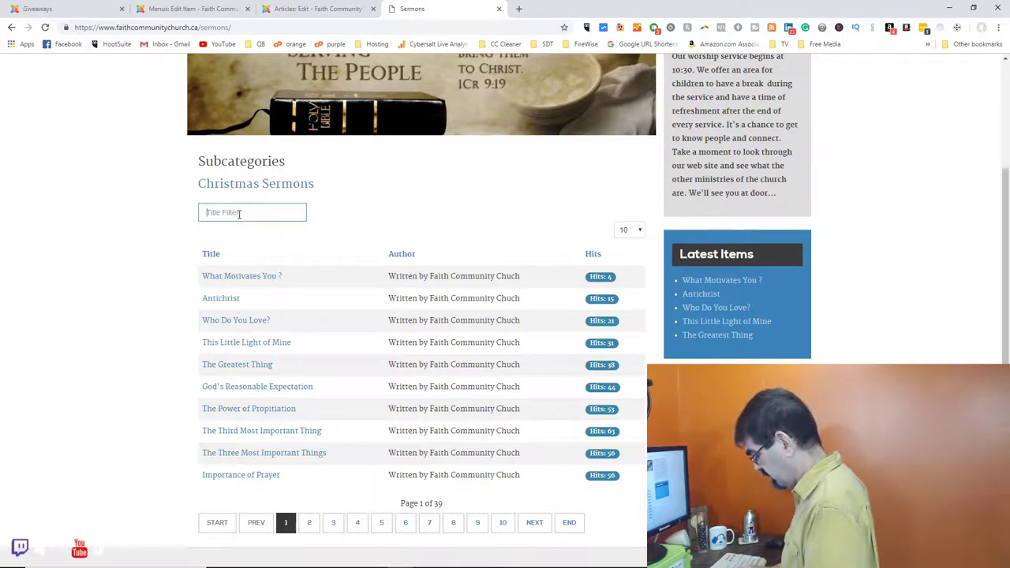
pyautogui.write('God')
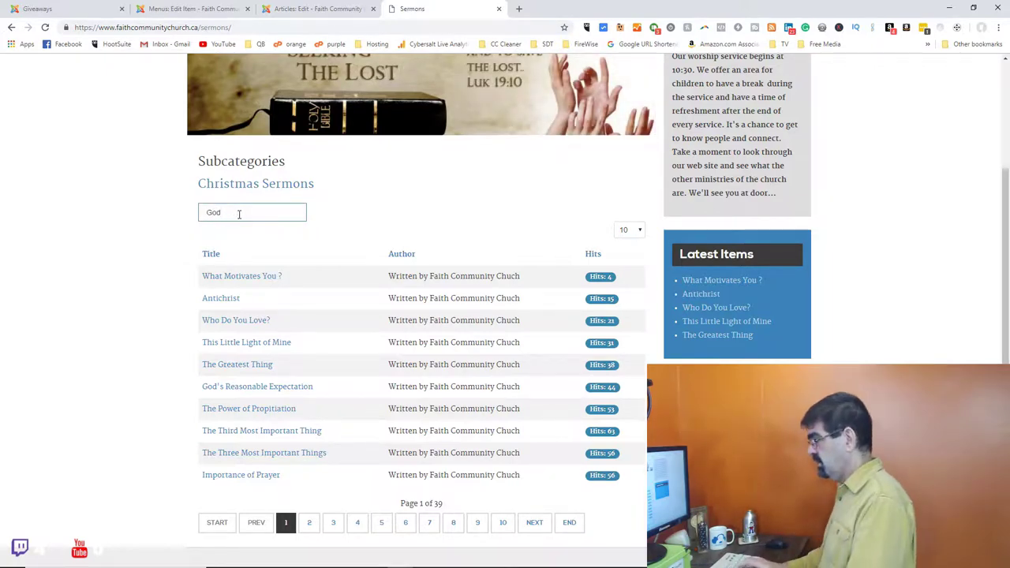
pyautogui.press('Return')
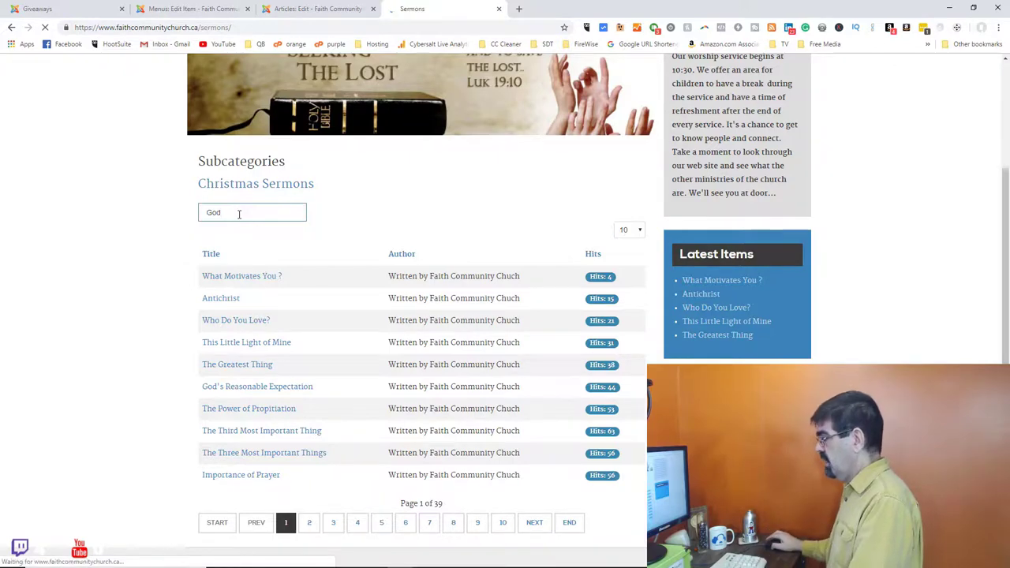
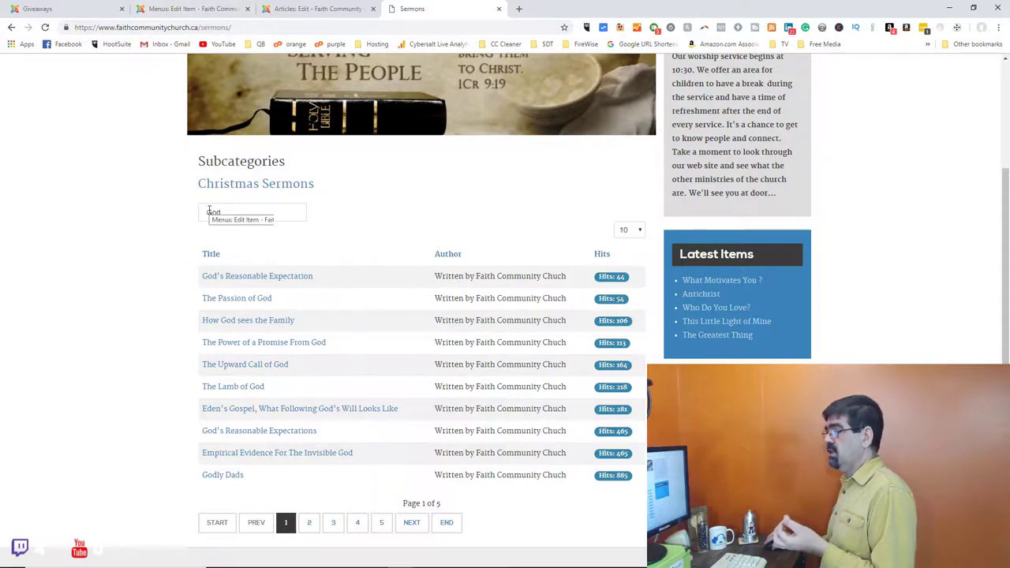
# Return to the Sermons menu item and set its Filter Field back to Use Global (Hide)
pyautogui.click(168, 10)
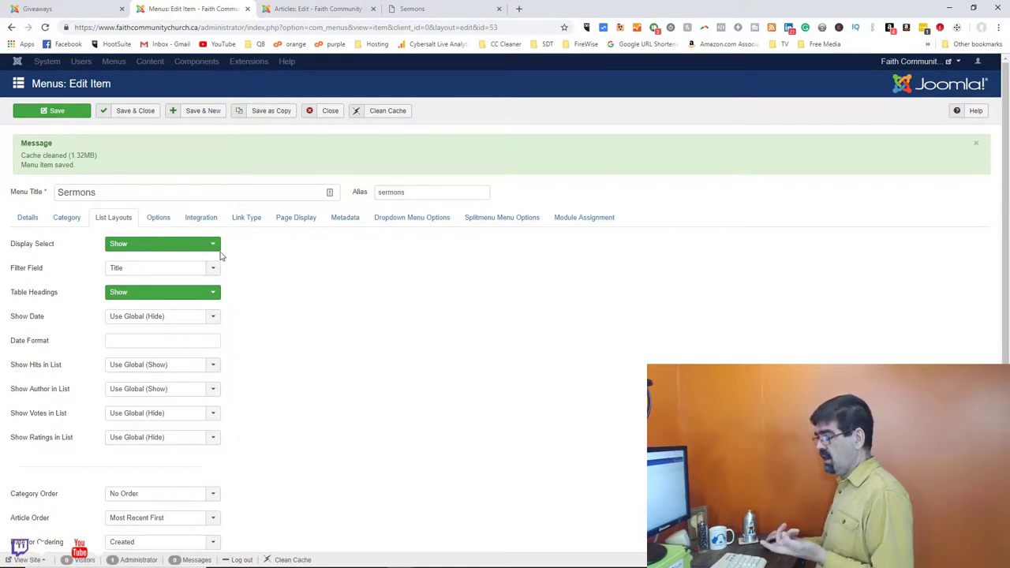
pyautogui.click(124, 271)
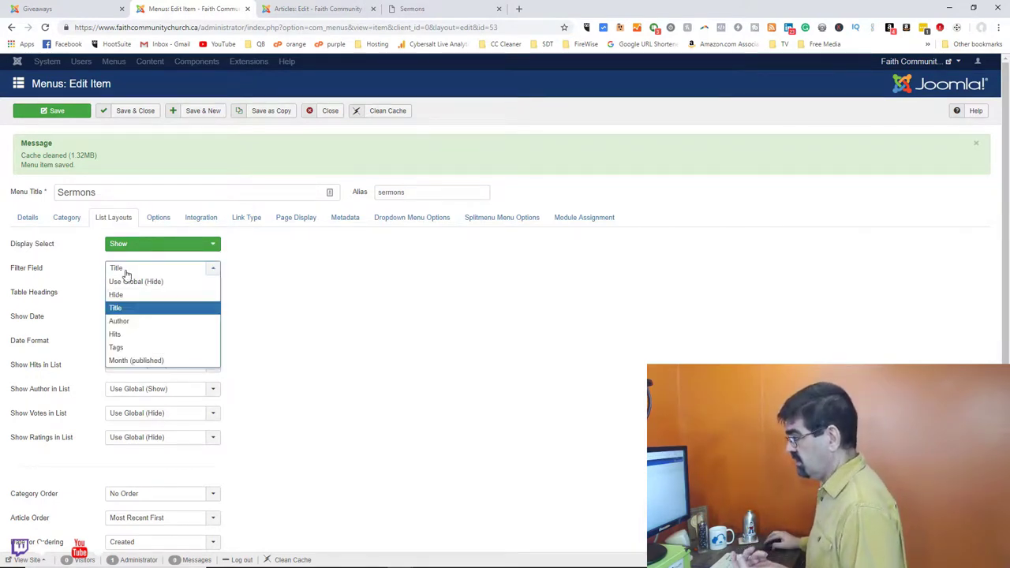
pyautogui.click(129, 282)
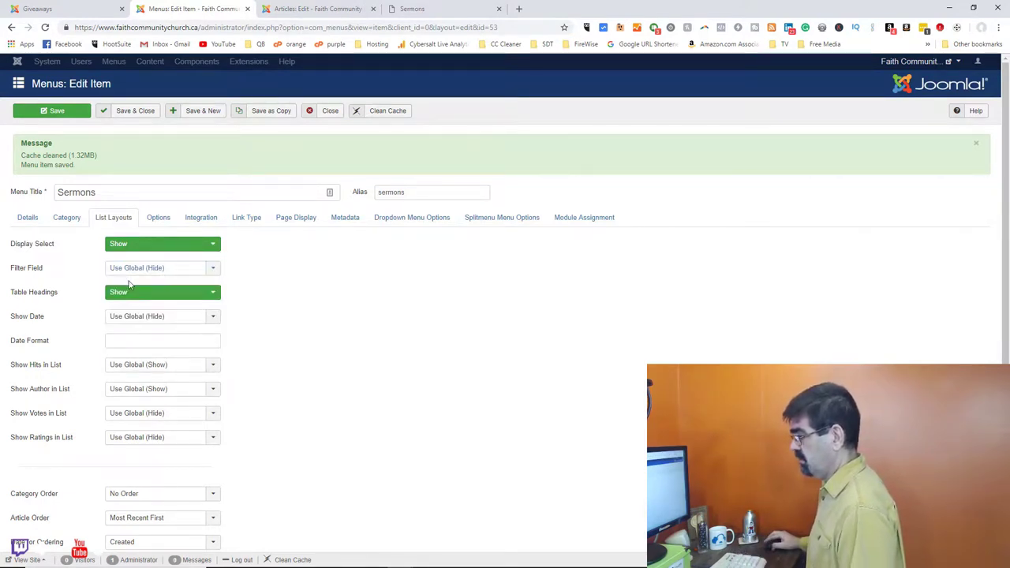
pyautogui.click(131, 286)
pyautogui.click(98, 296)
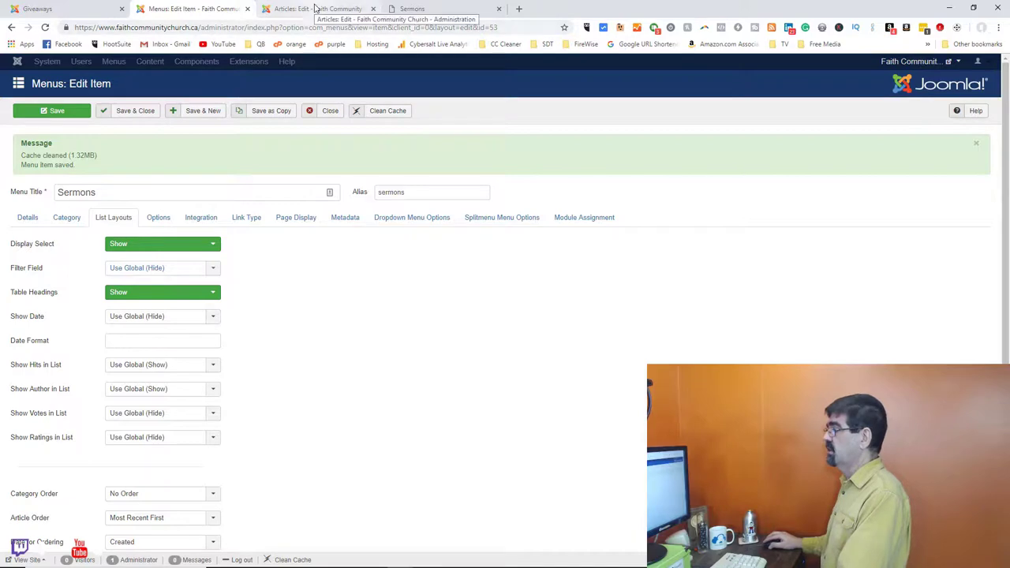
# Check the column headings on the live Sermons list against the menu item's Table Headings setting
pyautogui.click(403, 8)
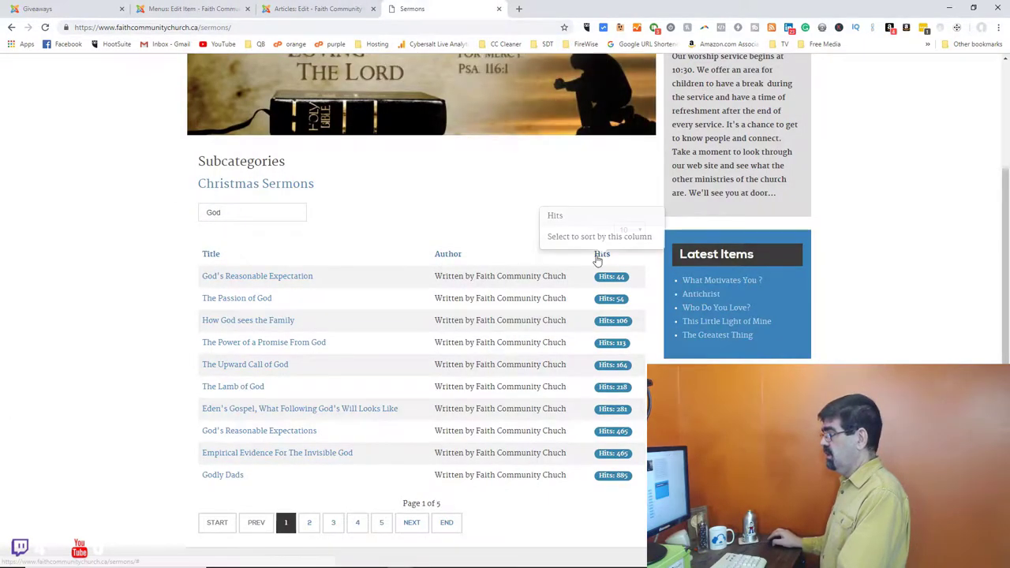
pyautogui.click(197, 9)
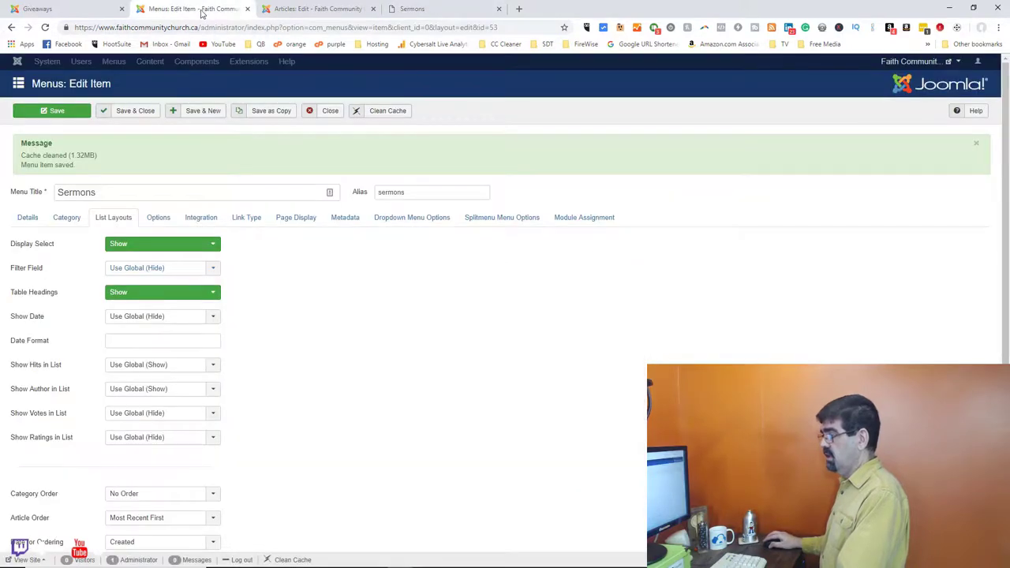
pyautogui.moveTo(31, 293)
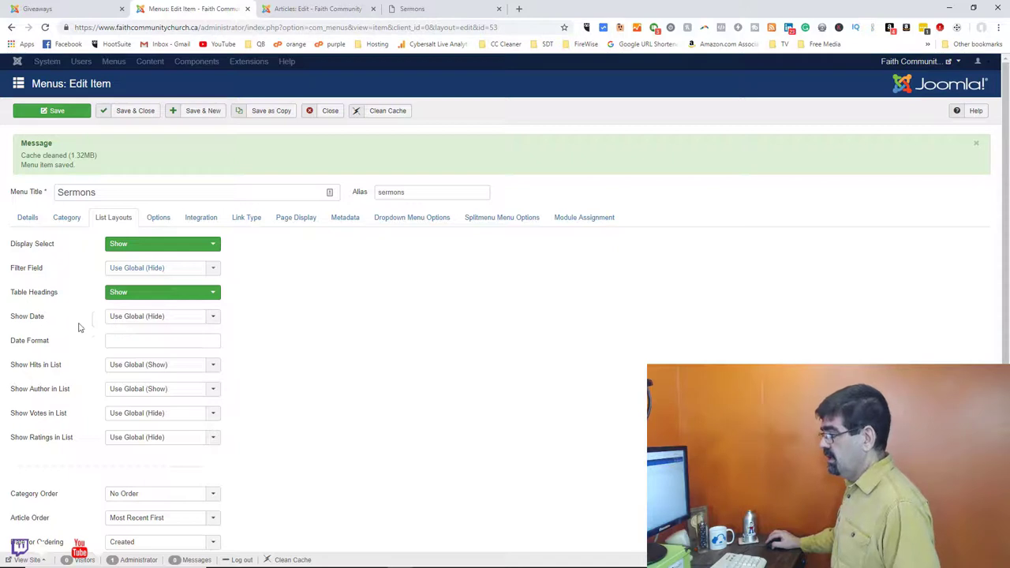
# Set Show Hits in List to Hide, save the Sermons menu item, and reload the live Sermons page, allowing form resubmission
pyautogui.moveTo(43, 371)
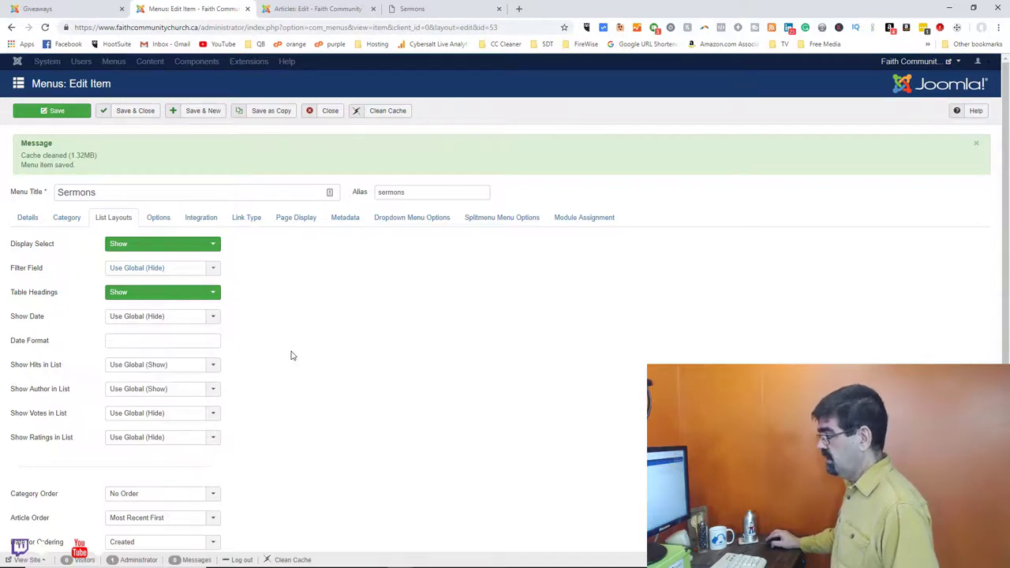
pyautogui.click(164, 369)
pyautogui.click(148, 390)
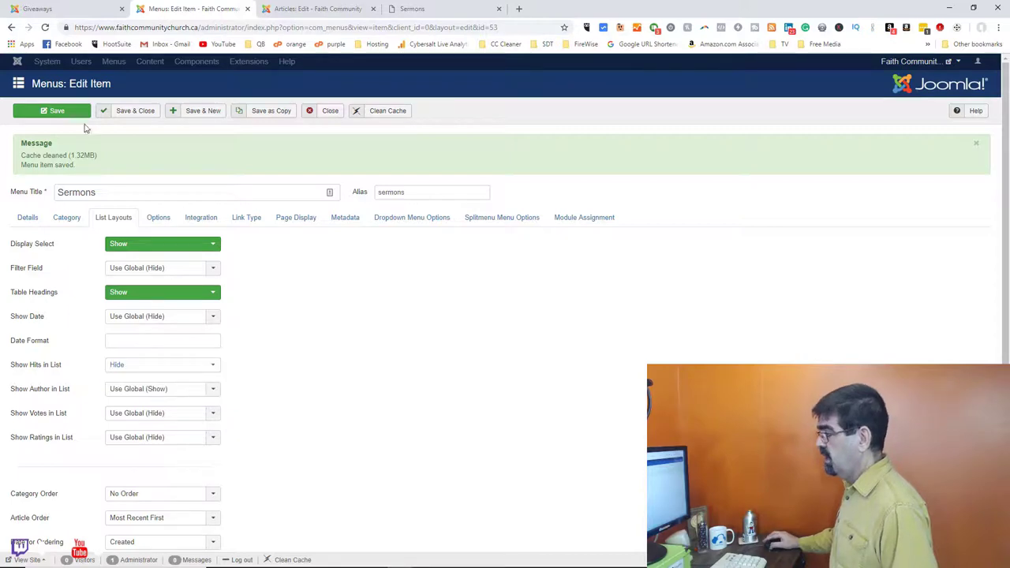
pyautogui.click(56, 119)
pyautogui.click(409, 16)
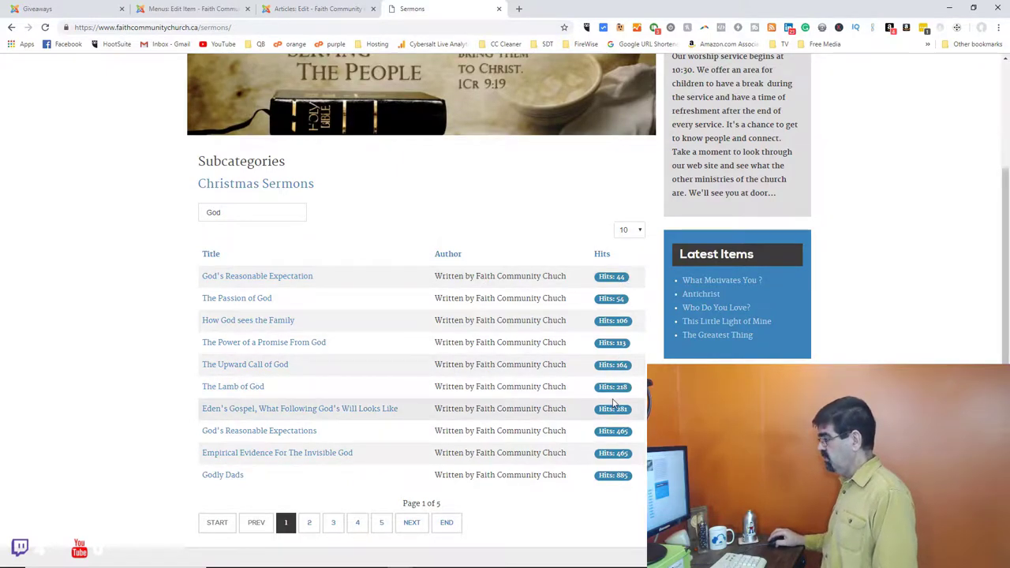
pyautogui.click(45, 27)
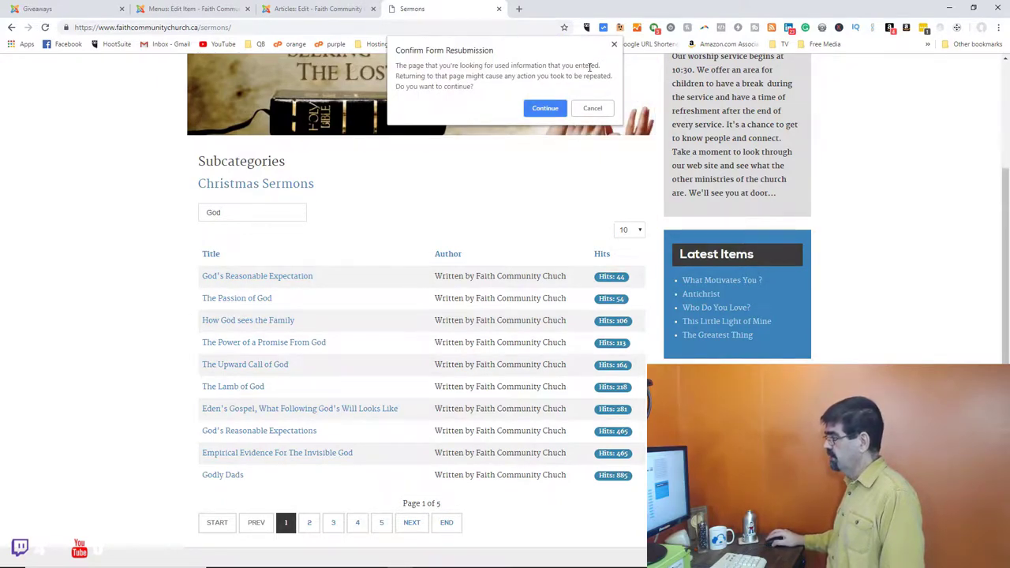
pyautogui.click(551, 109)
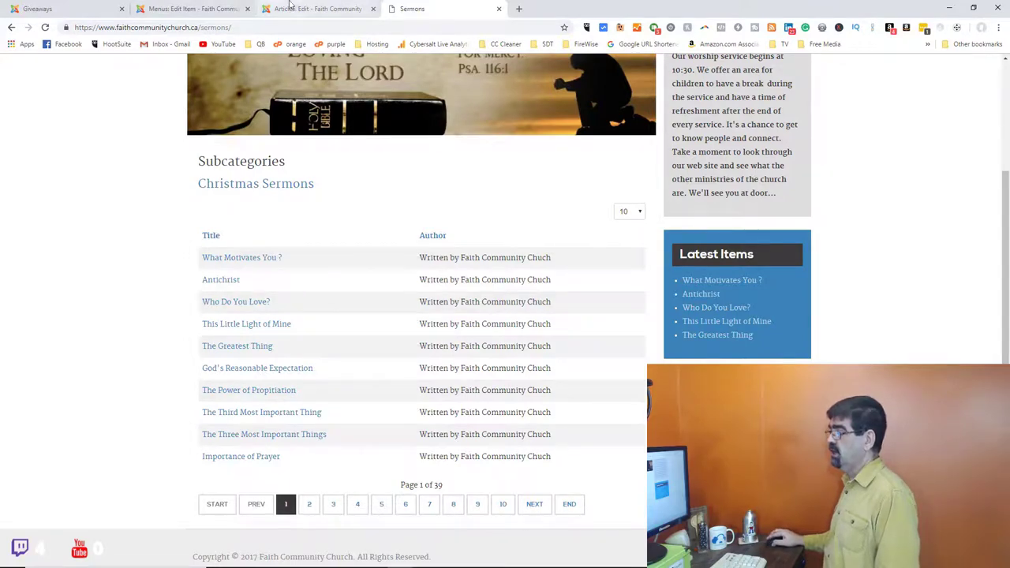
# Return to the Sermons menu item and set Show Hits in List back to Use Global (Show)
pyautogui.click(312, 12)
pyautogui.click(227, 10)
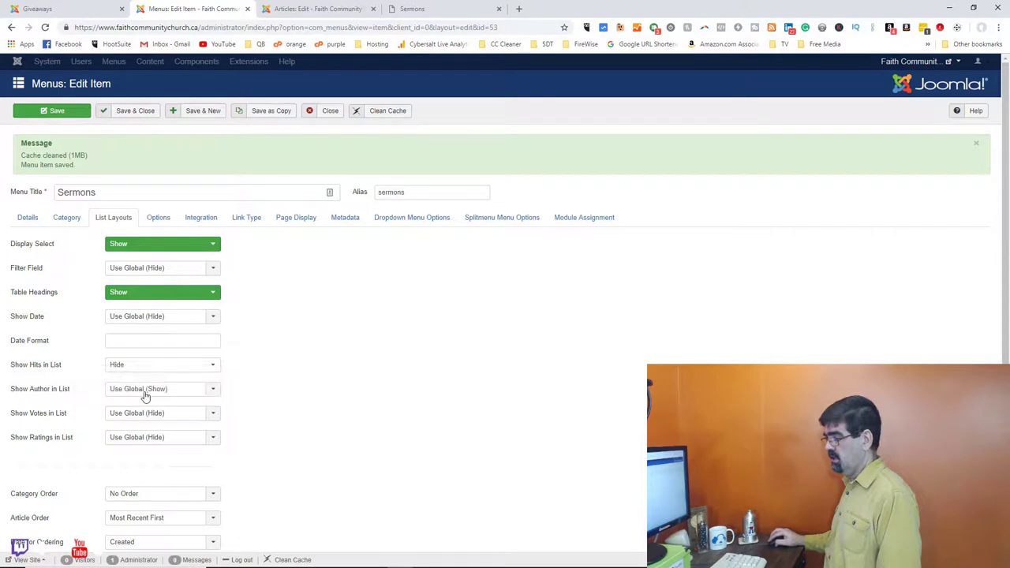
pyautogui.moveTo(46, 396)
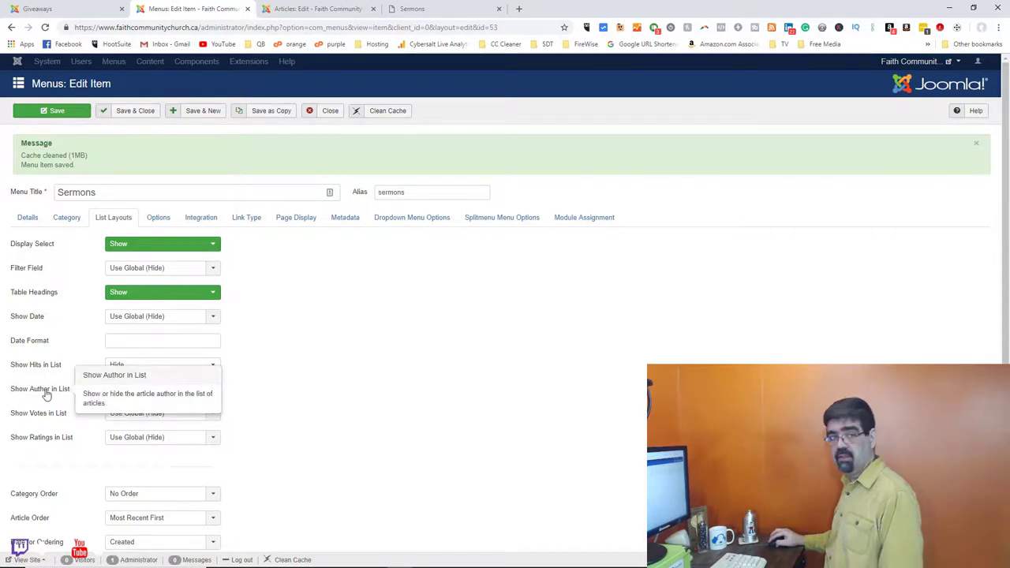
pyautogui.click(142, 367)
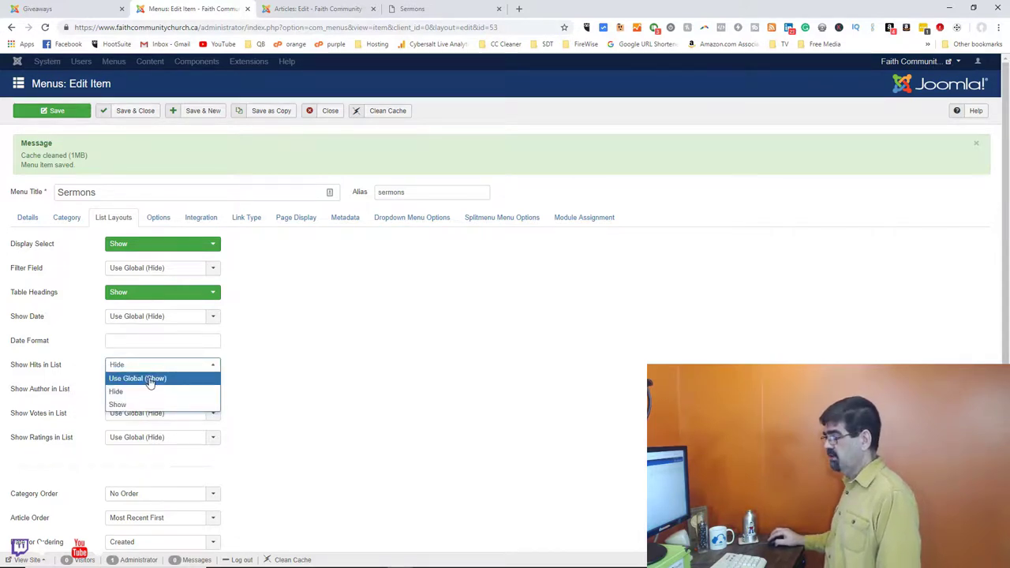
pyautogui.click(149, 378)
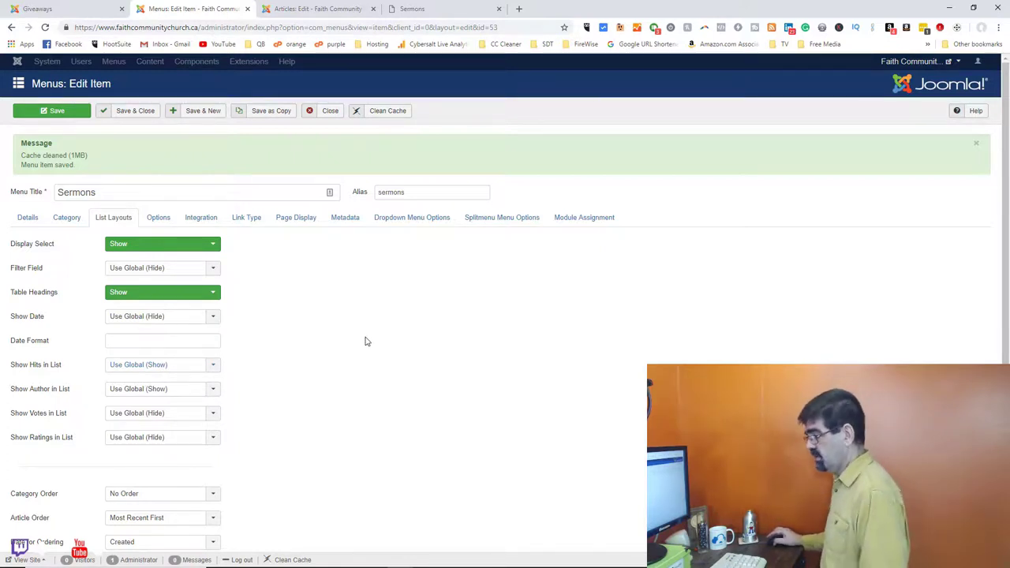
# Review the category order, article order and pagination settings in the Sermons item's list layout options
pyautogui.scroll(-2, 460, 331)
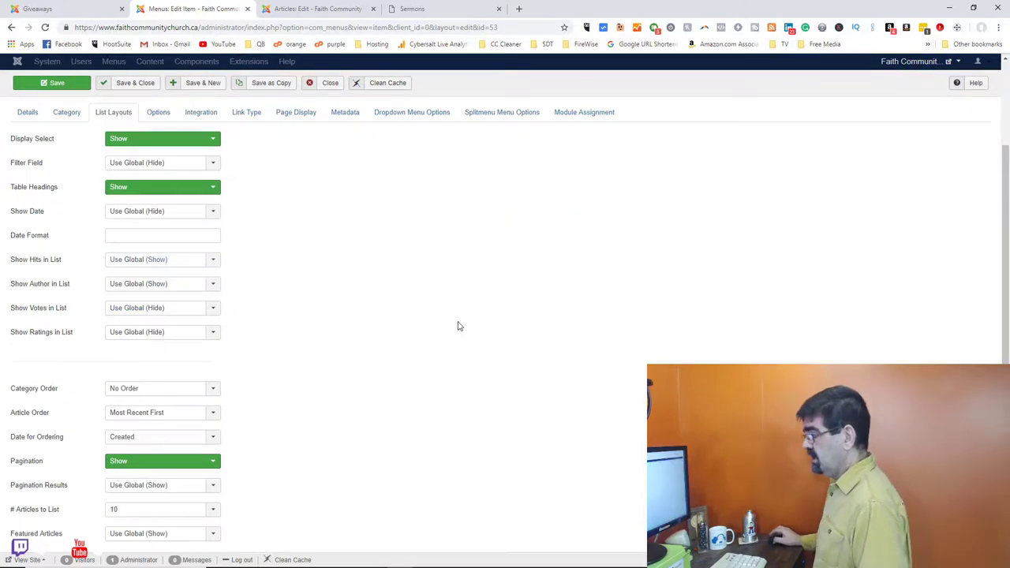
pyautogui.scroll(-1, 461, 326)
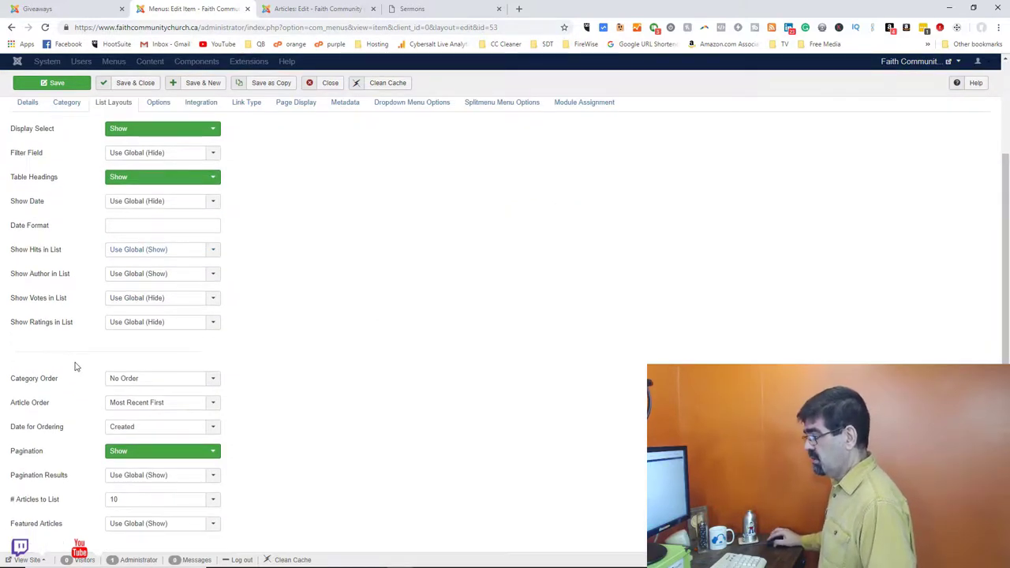
pyautogui.moveTo(49, 382)
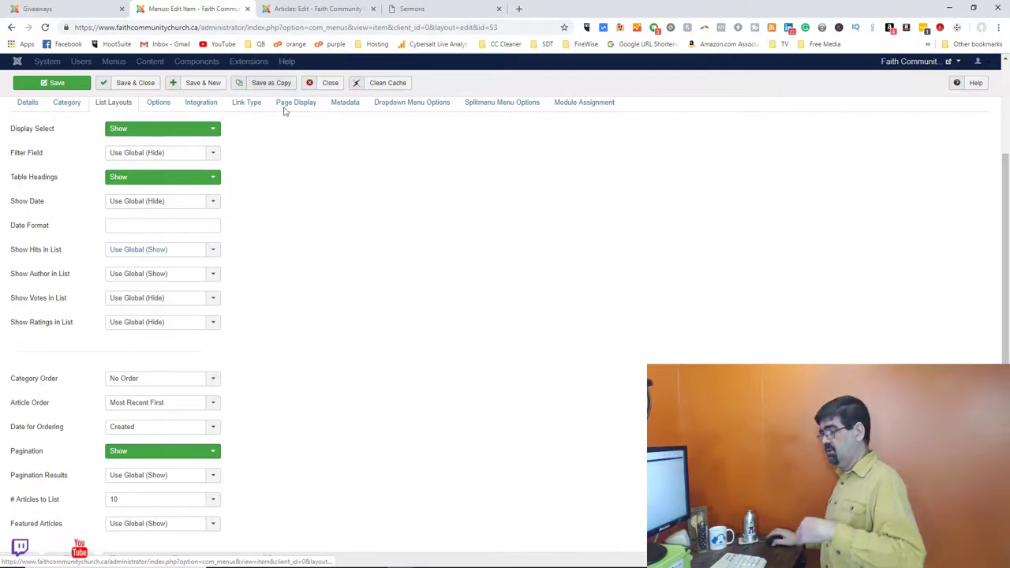
# Check the Category Order choices, keep No Order, and save the Sermons menu item
pyautogui.click(147, 382)
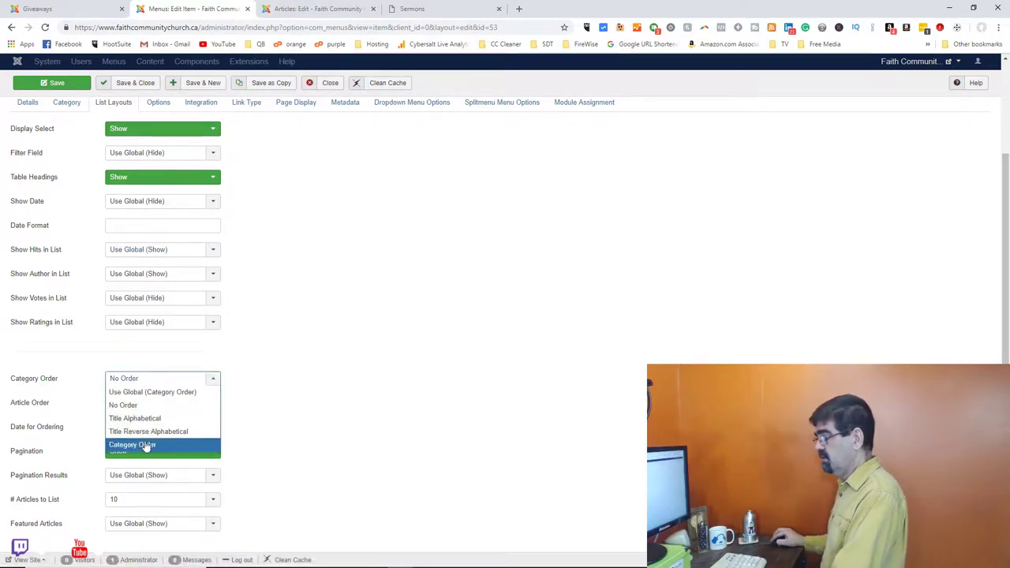
pyautogui.click(352, 266)
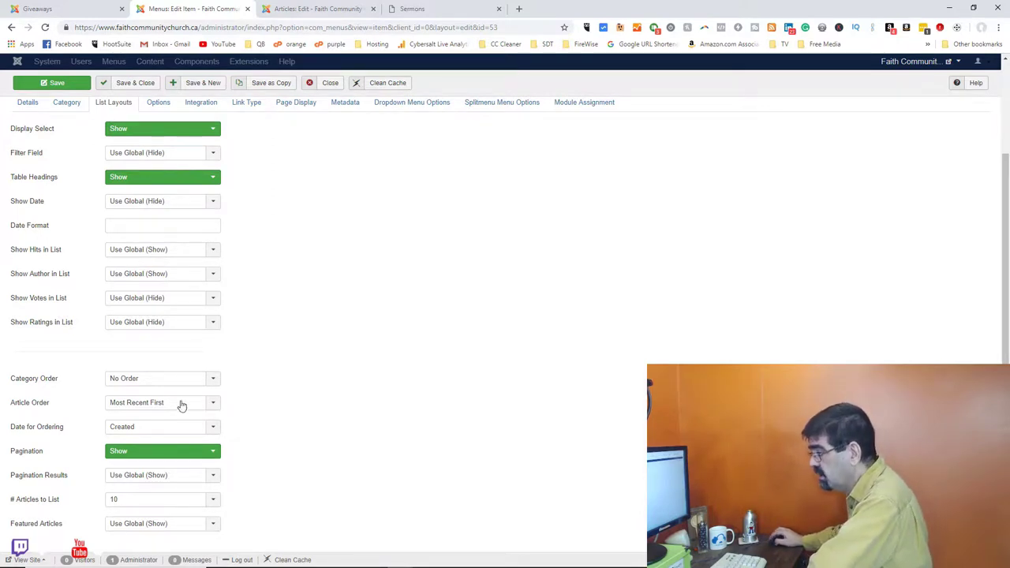
pyautogui.hotkey('ctrl', 's')
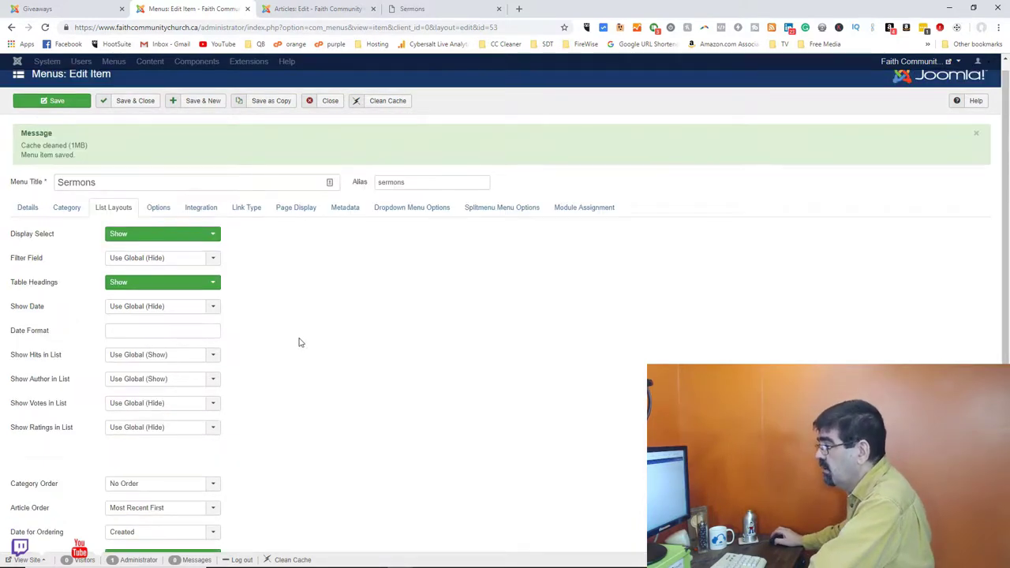
# Set the Sermons menu item's Subcategory Levels to None in its category settings and save the item
pyautogui.click(63, 208)
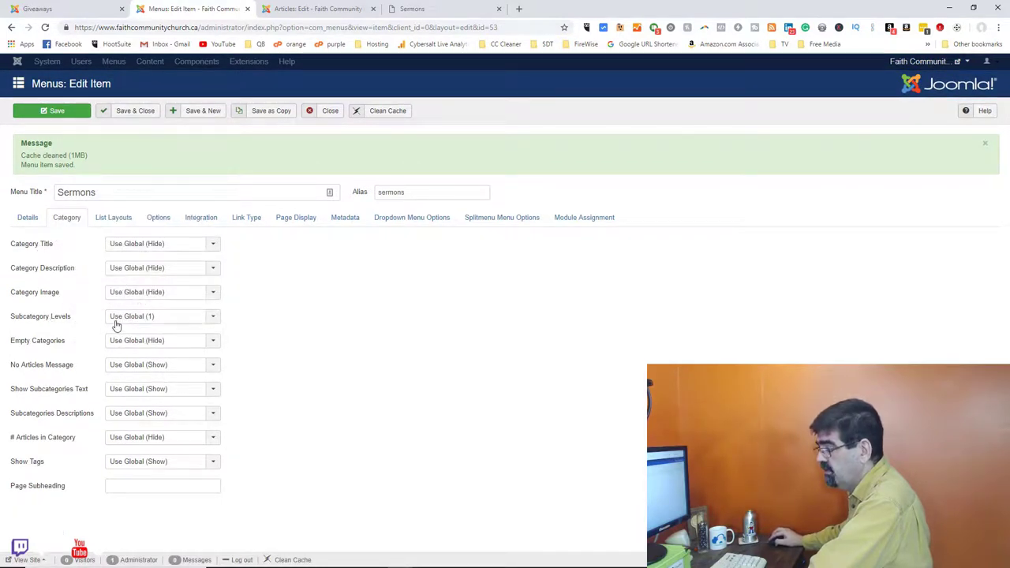
pyautogui.click(134, 322)
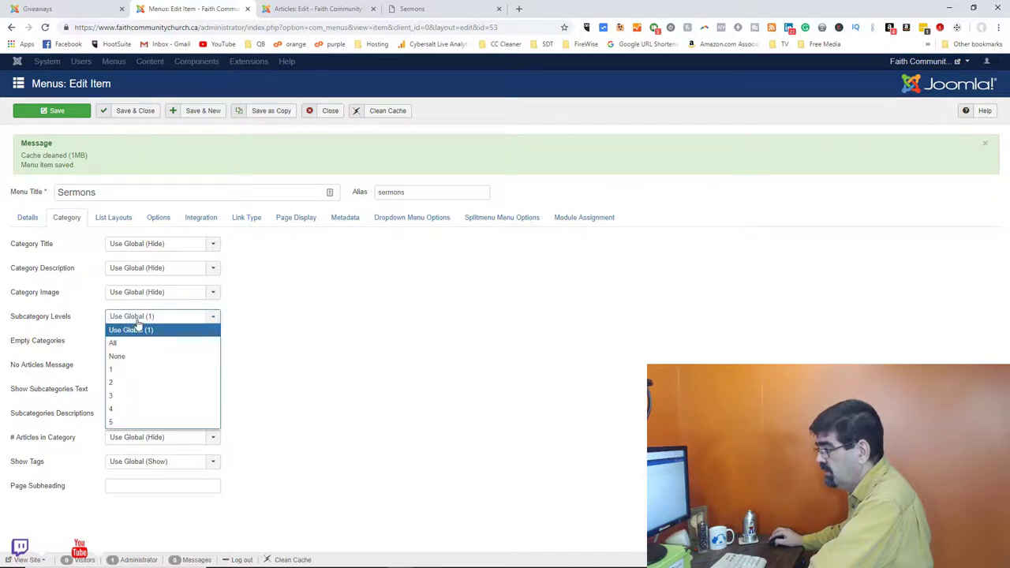
pyautogui.click(144, 356)
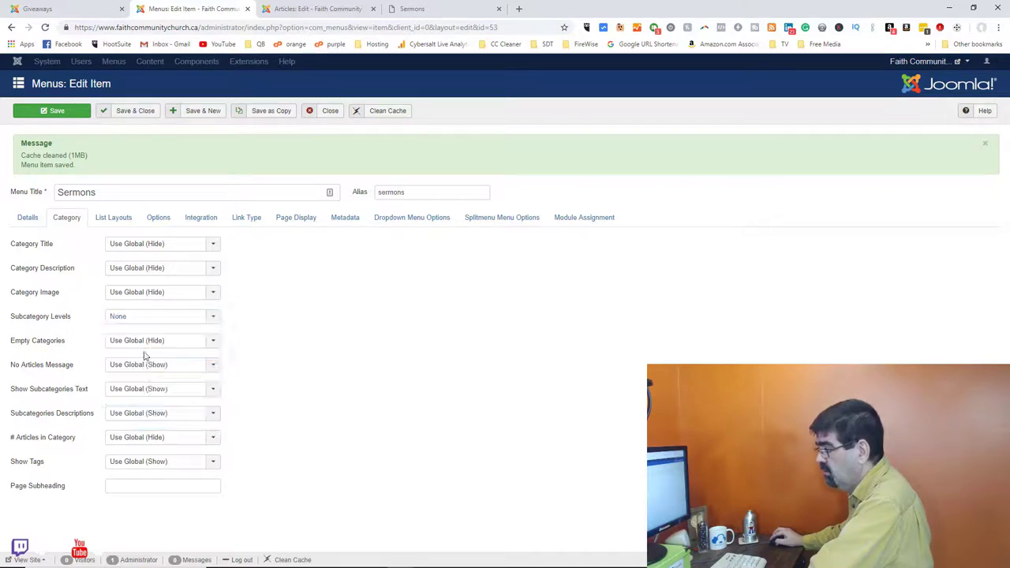
pyautogui.click(52, 120)
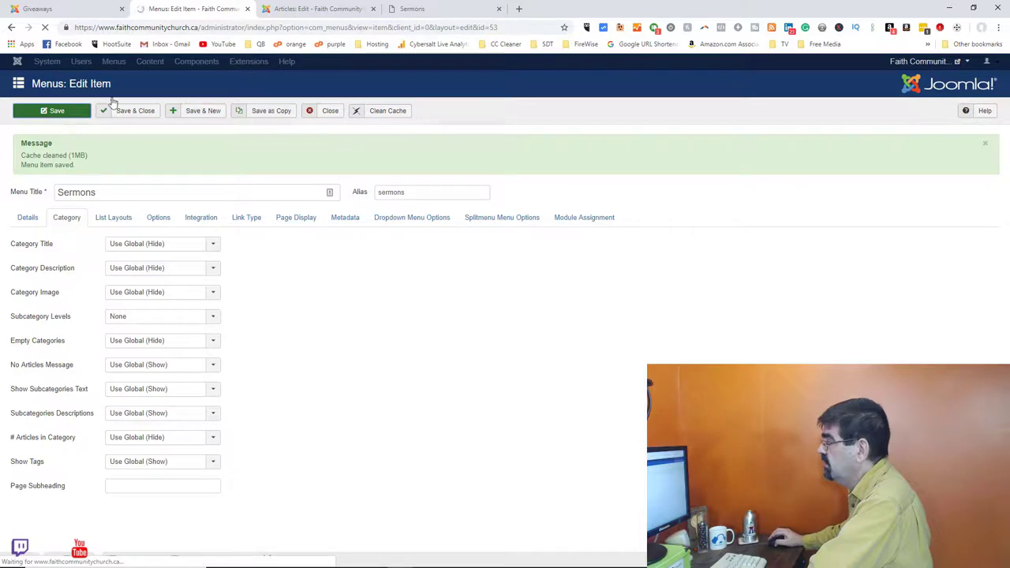
# Reload the live Sermons page, allowing the form resubmission, to check its subcategory heading
pyautogui.click(417, 11)
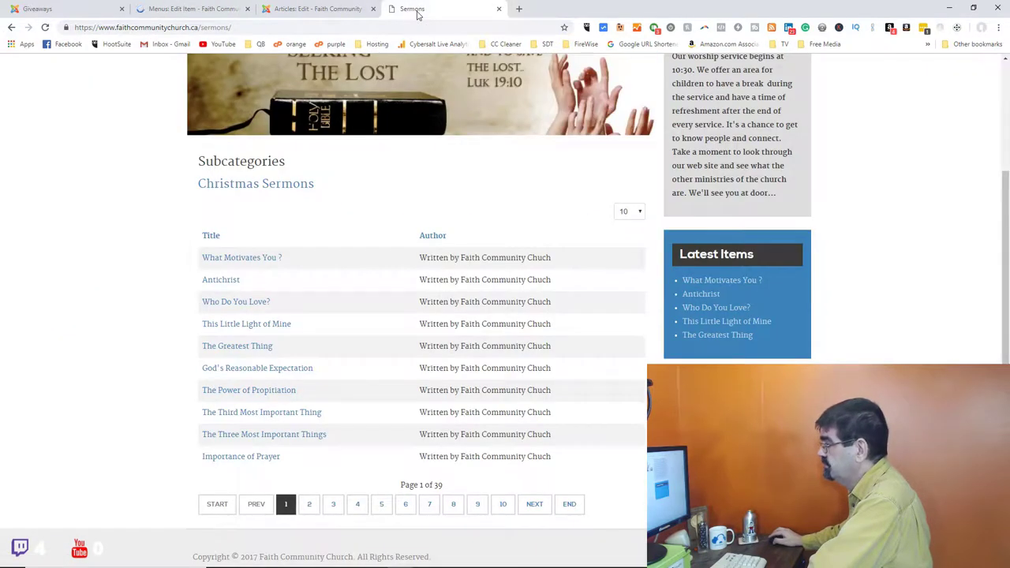
pyautogui.click(46, 28)
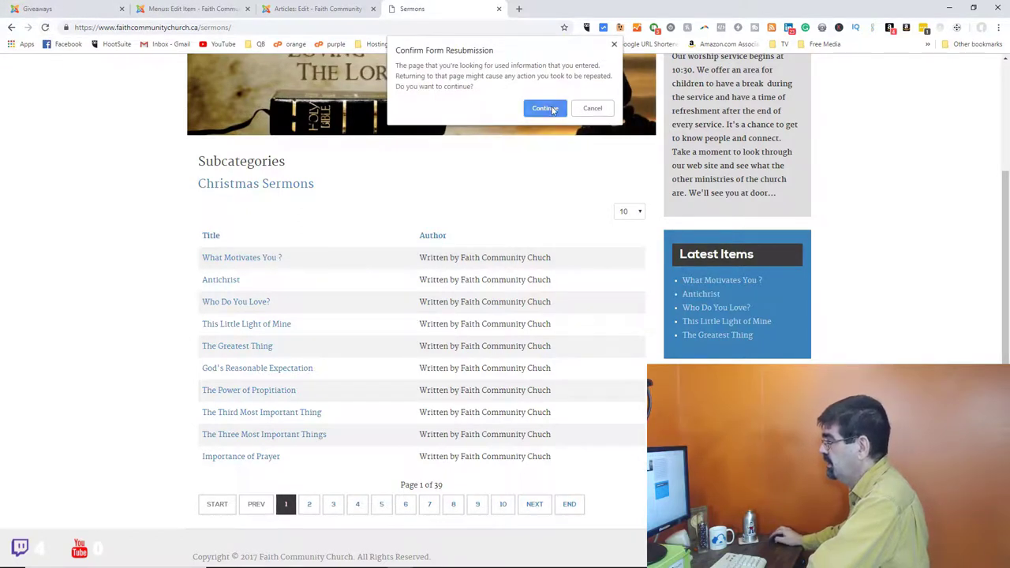
pyautogui.click(544, 108)
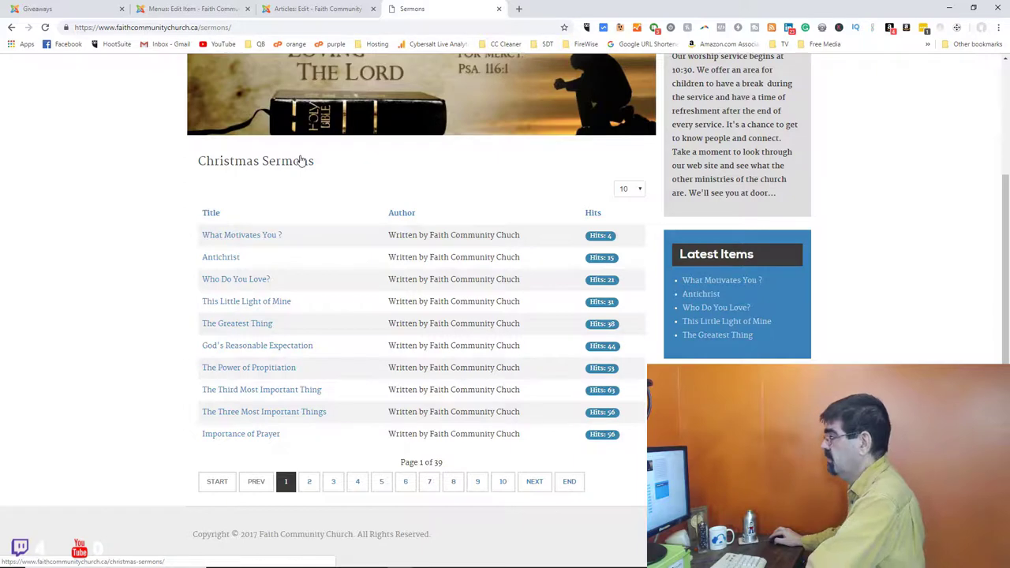
# Return to the Sermons menu item and review its list layout settings from Display Select through Featured Articles
pyautogui.click(217, 8)
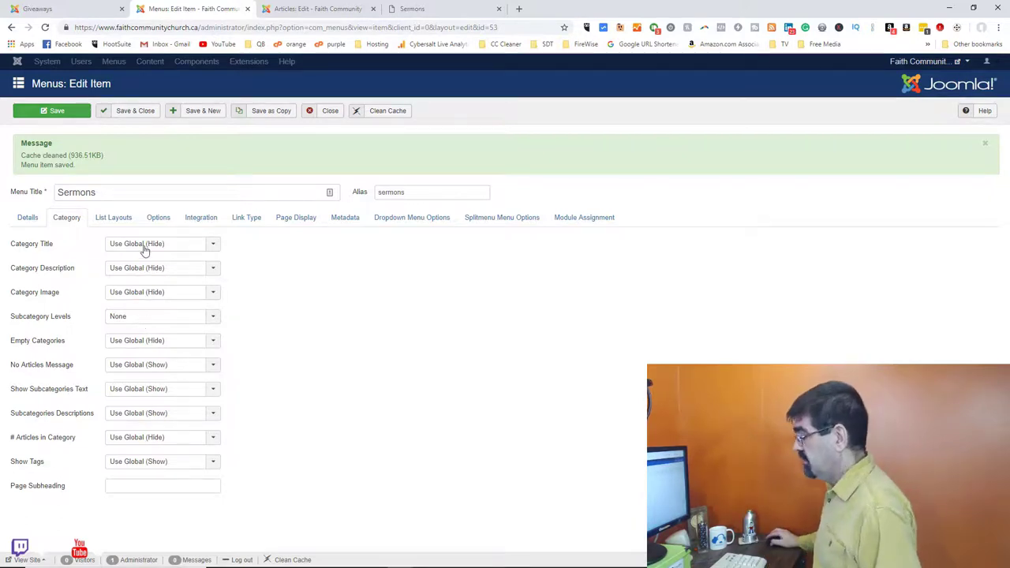
pyautogui.click(114, 217)
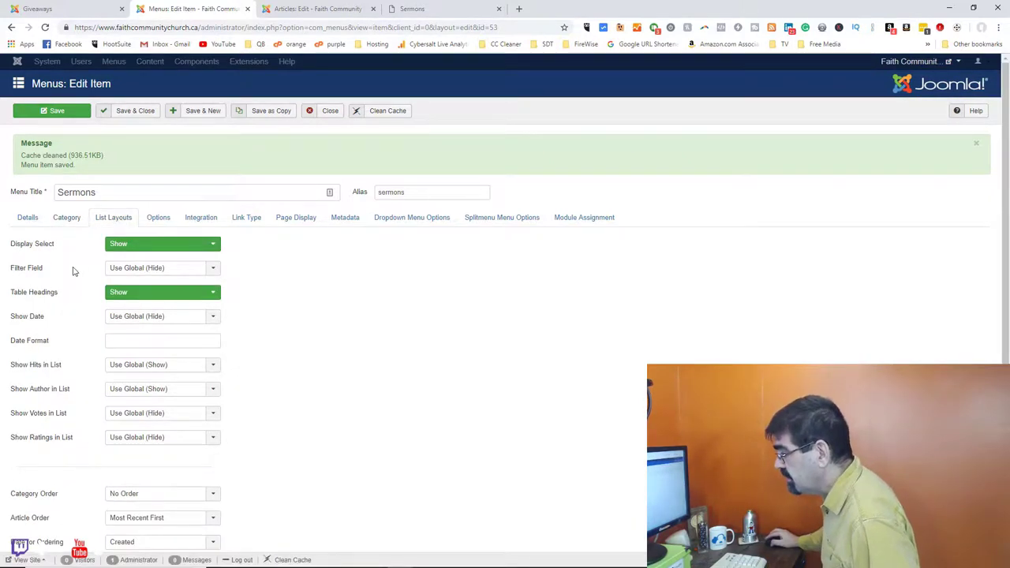
pyautogui.moveTo(52, 248)
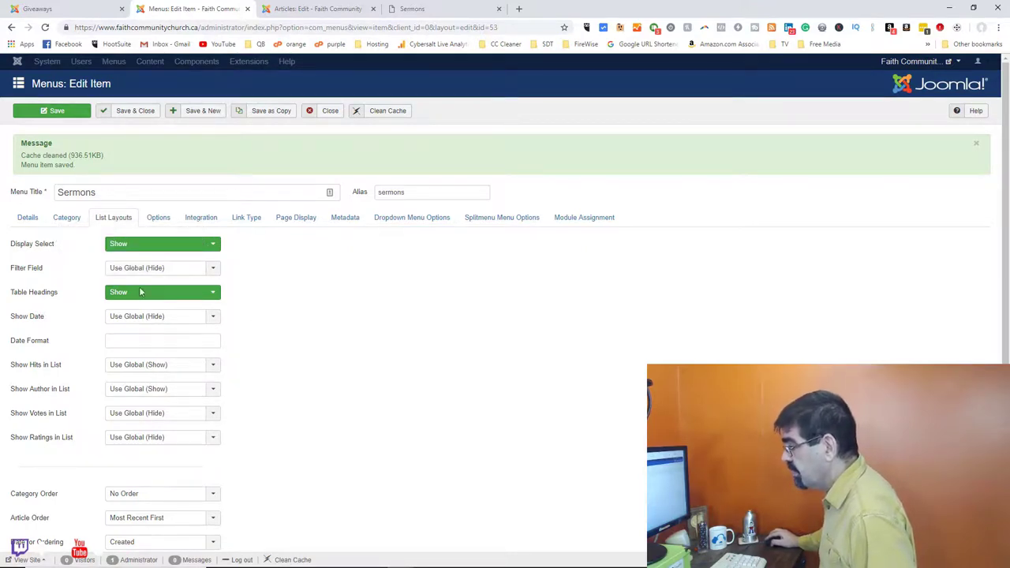
pyautogui.scroll(-2, 309, 315)
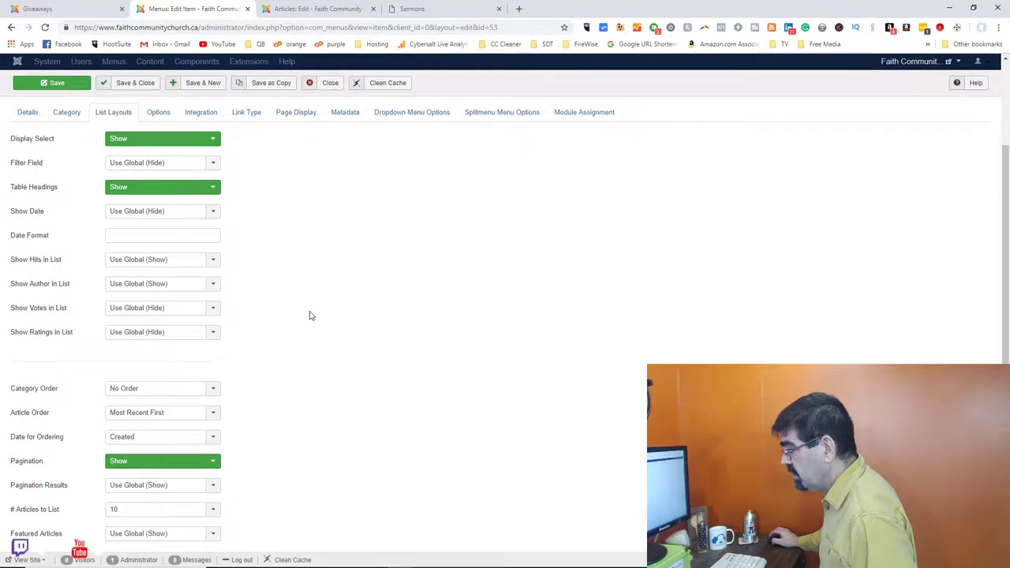
pyautogui.scroll(-1, 309, 316)
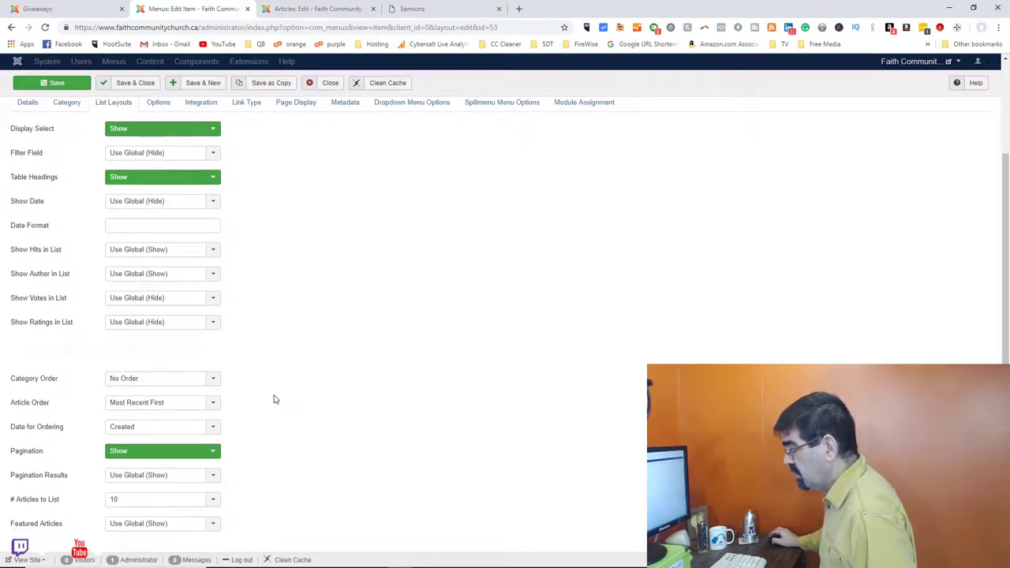
pyautogui.scroll(3, 274, 400)
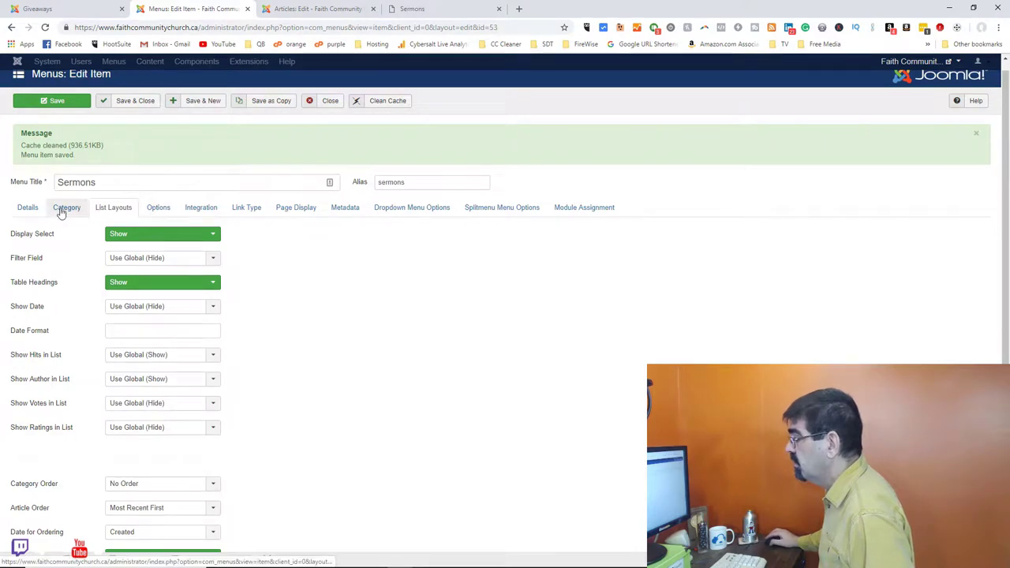
# Review the Sermons item's article display options from Choose a Layout to Show Unauthorised Links, comparing them with the live Sermons page
pyautogui.click(148, 211)
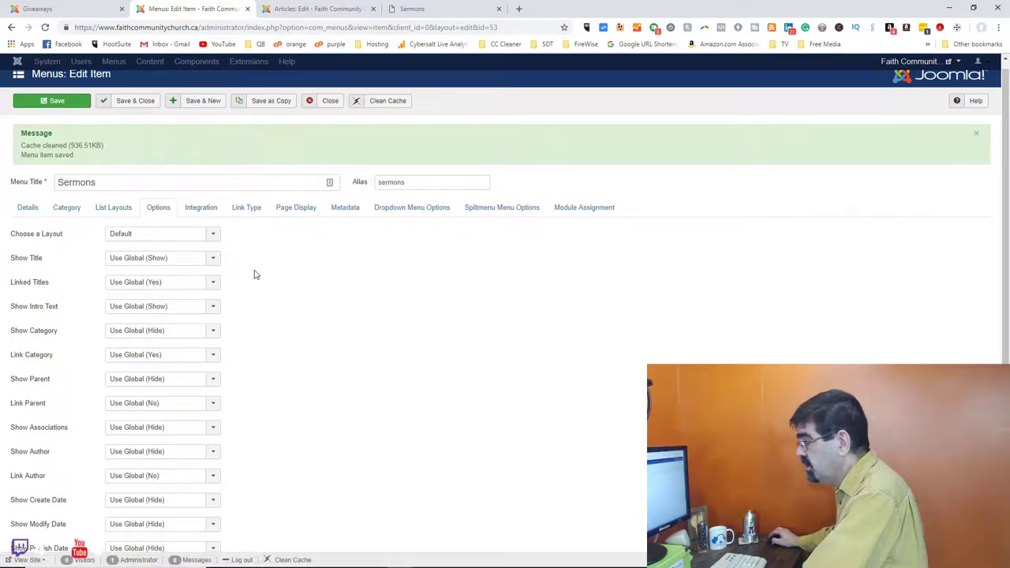
pyautogui.moveTo(32, 334)
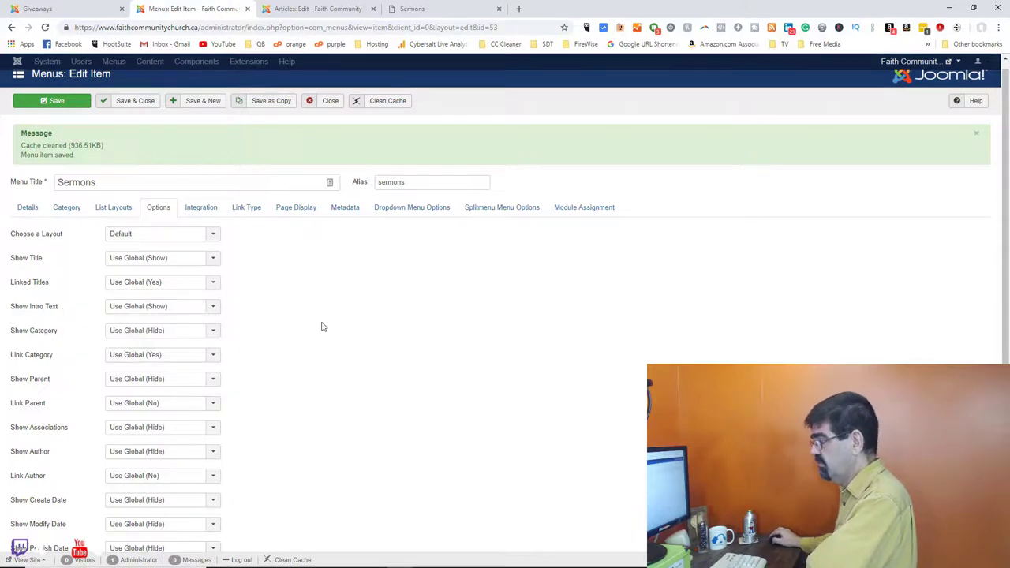
pyautogui.scroll(-3, 321, 328)
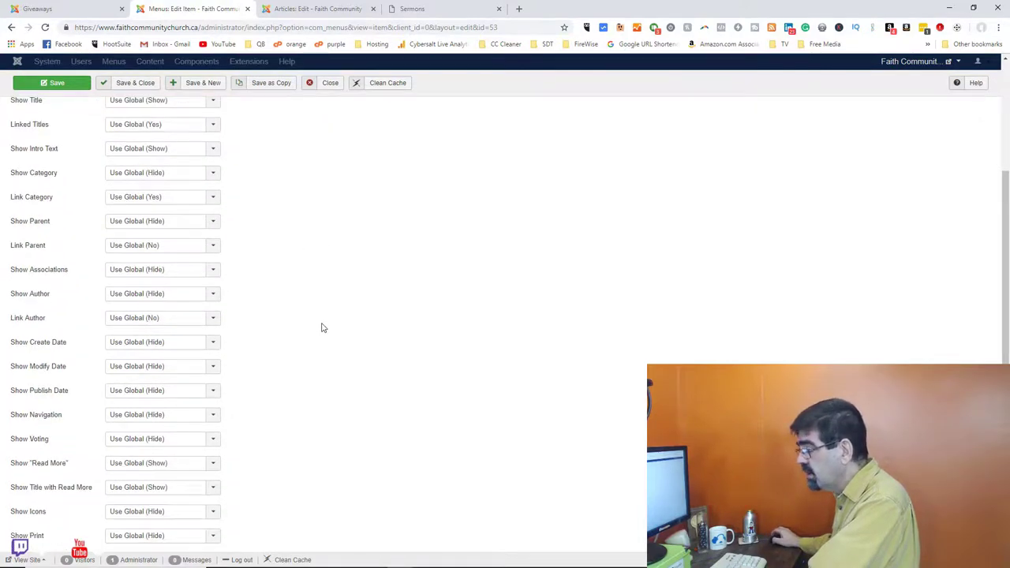
pyautogui.scroll(-1, 321, 327)
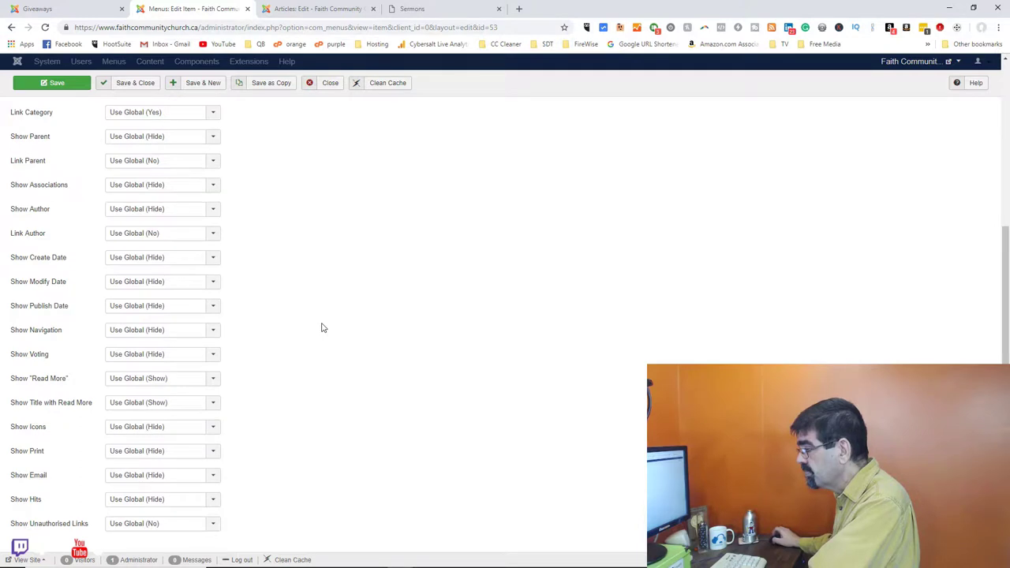
pyautogui.scroll(3, 321, 328)
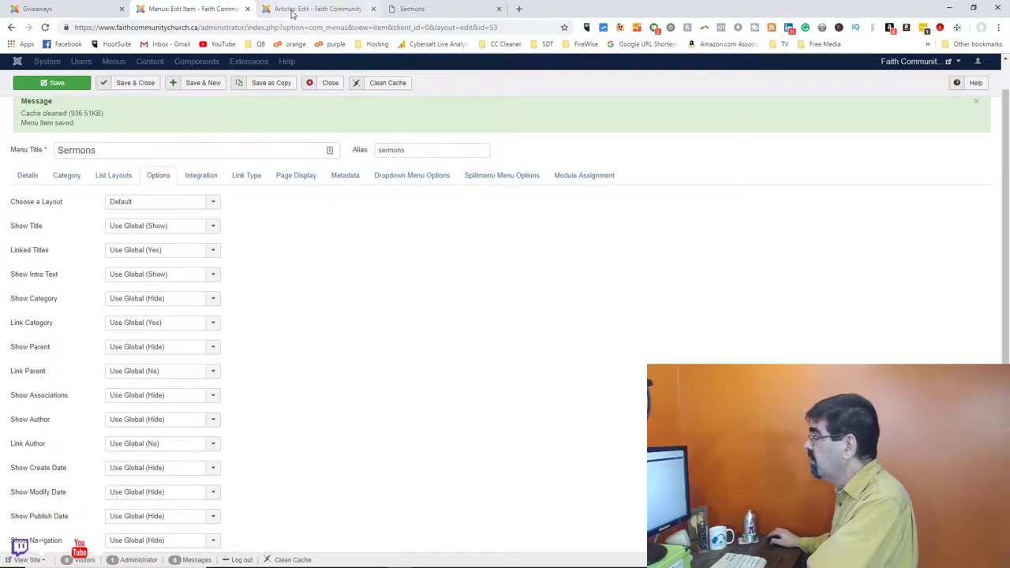
pyautogui.click(399, 10)
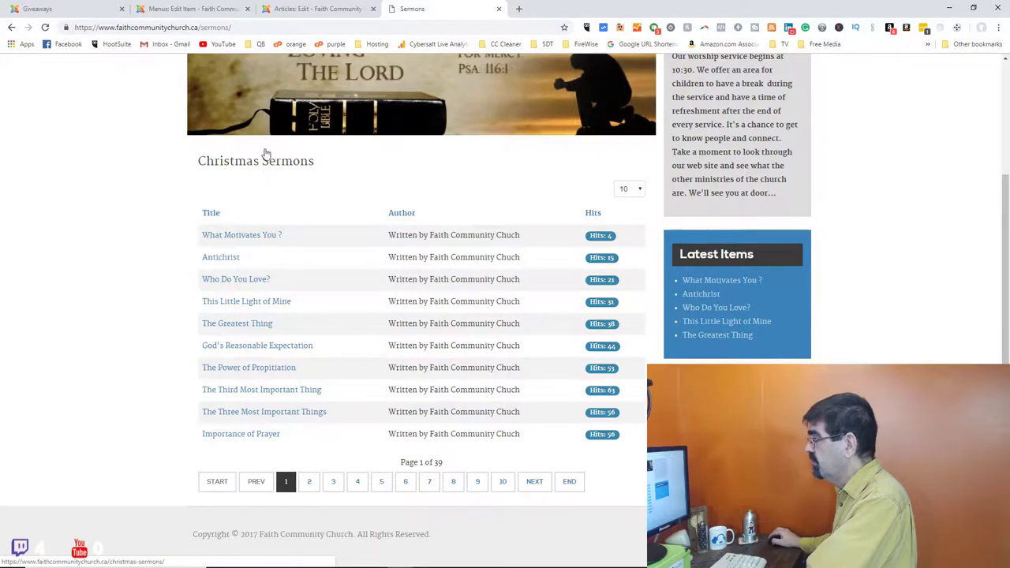
pyautogui.click(160, 10)
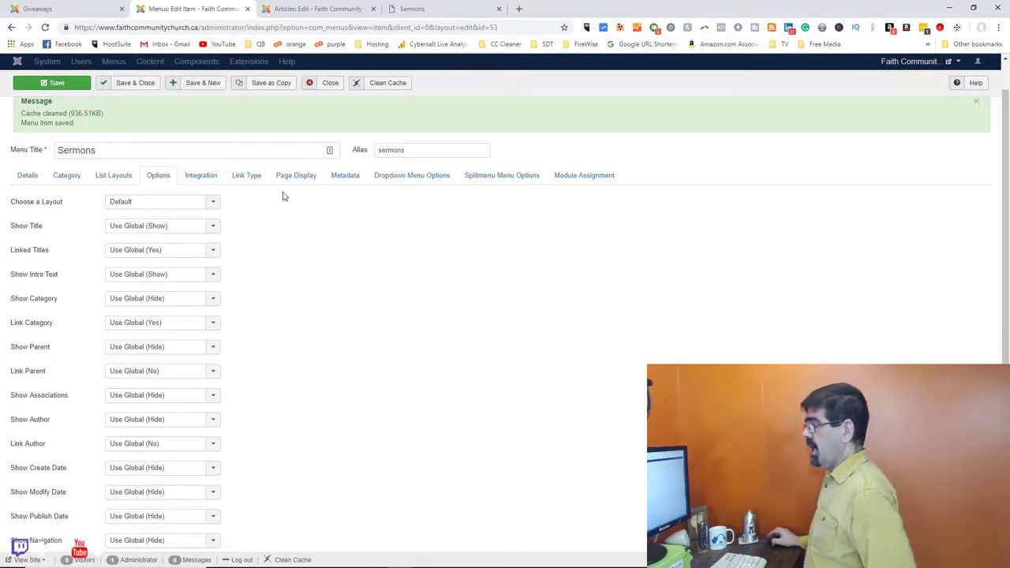
# Close the Children's Church article and open the sh404SEF SEF URLs list in a new browser tab
pyautogui.click(309, 9)
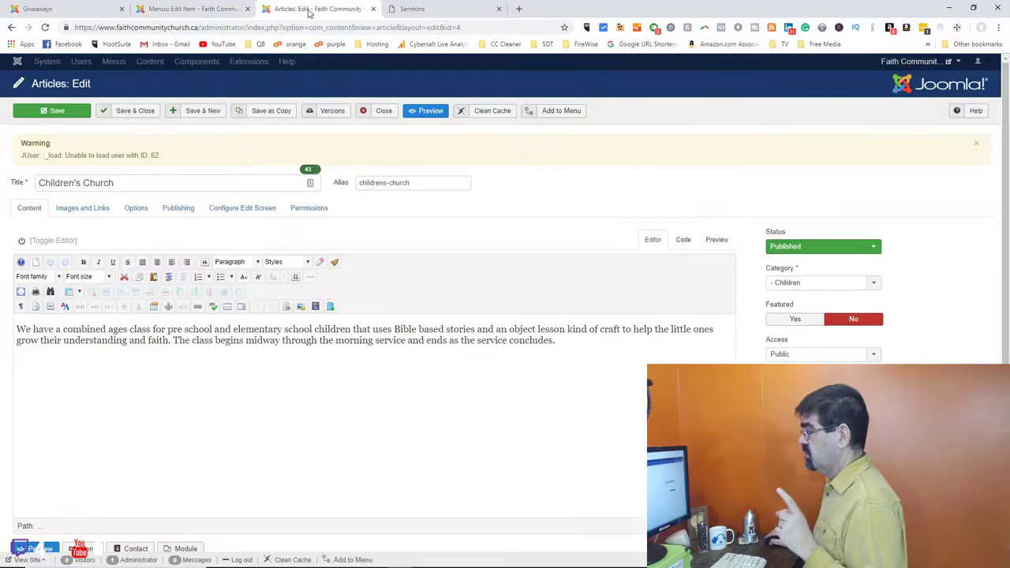
pyautogui.click(384, 113)
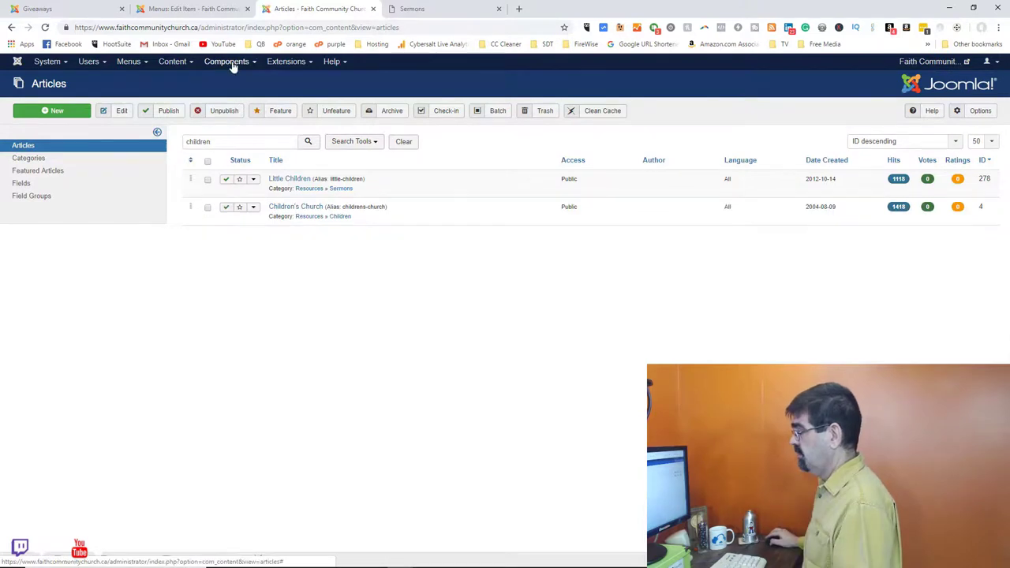
pyautogui.click(232, 63)
pyautogui.moveTo(253, 347)
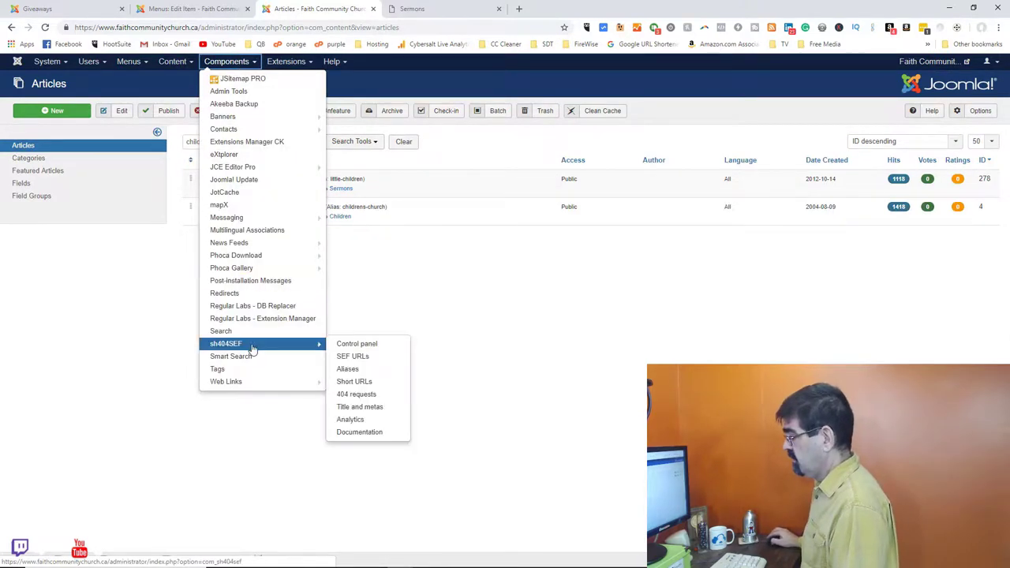
pyautogui.rightClick(344, 360)
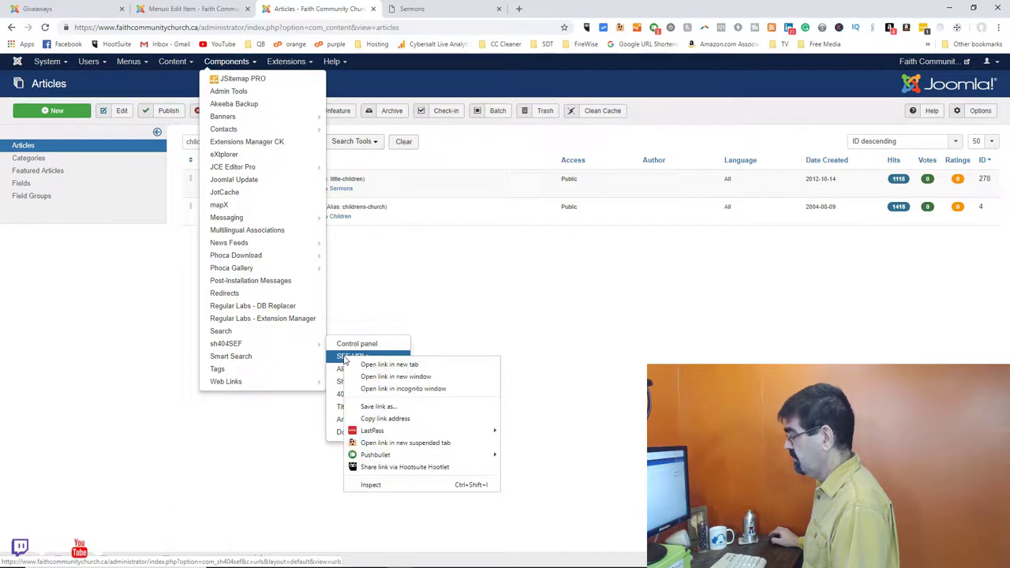
pyautogui.click(359, 364)
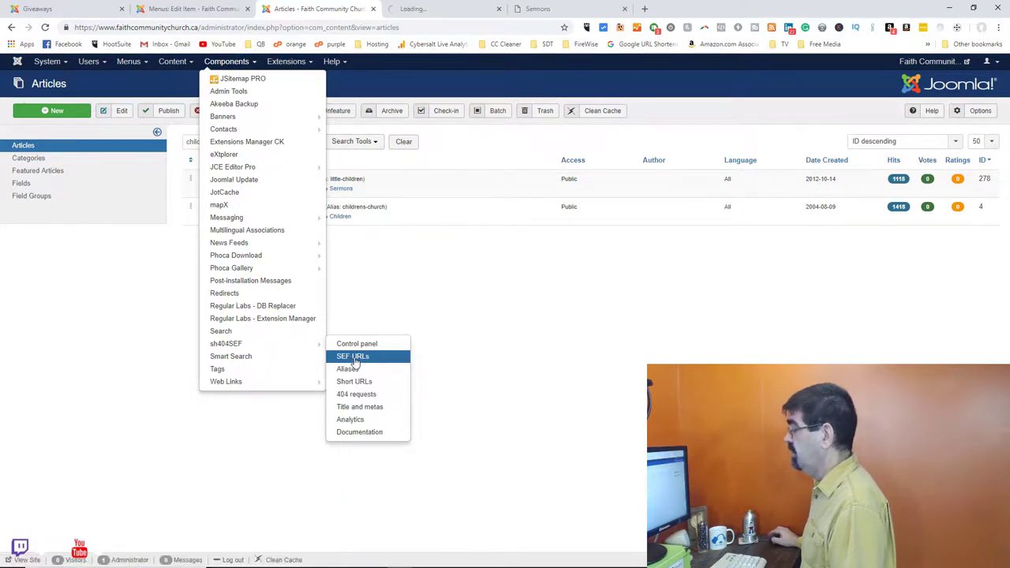
pyautogui.click(422, 9)
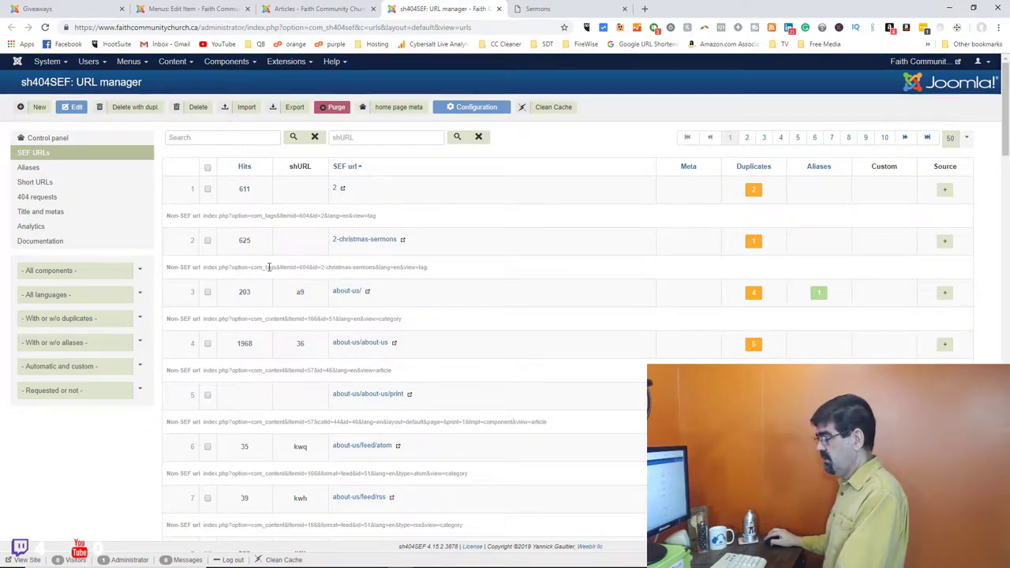
# Highlight the non-SEF URL parameters of the 2-christmas-sermons entry and compare them with the live Sermons page address
pyautogui.moveTo(266, 267); pyautogui.dragTo(430, 271)
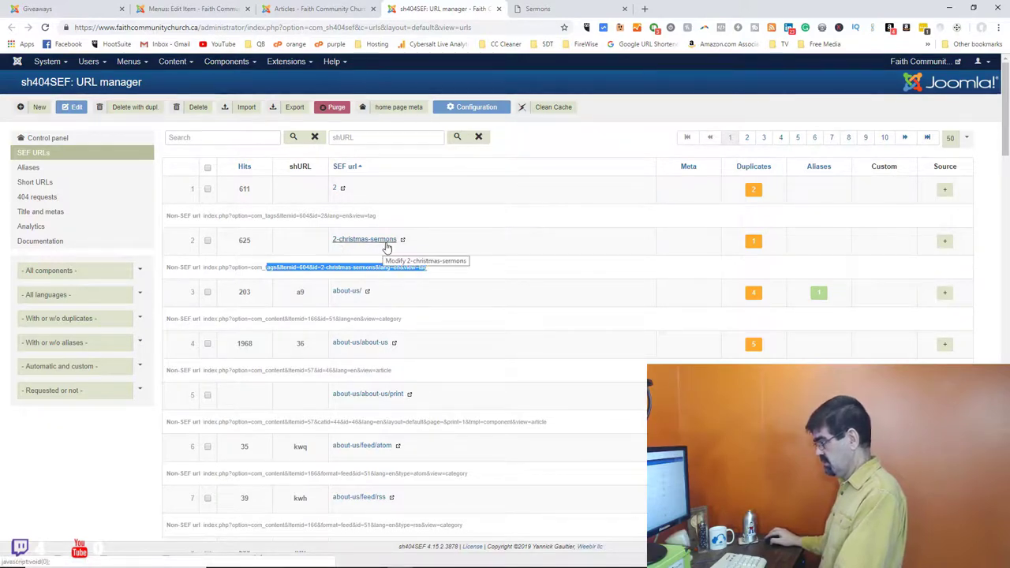
pyautogui.click(525, 12)
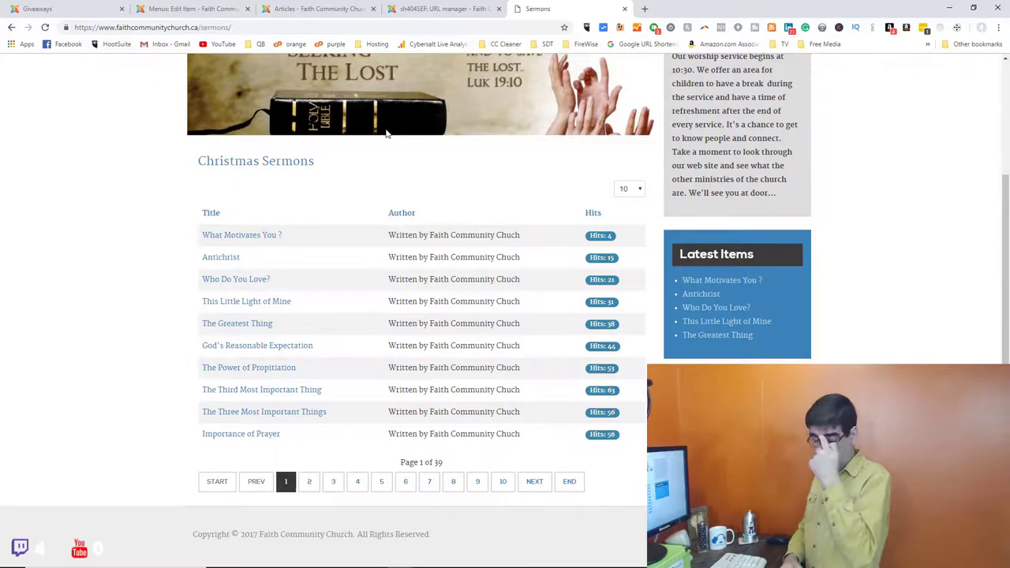
pyautogui.click(399, 11)
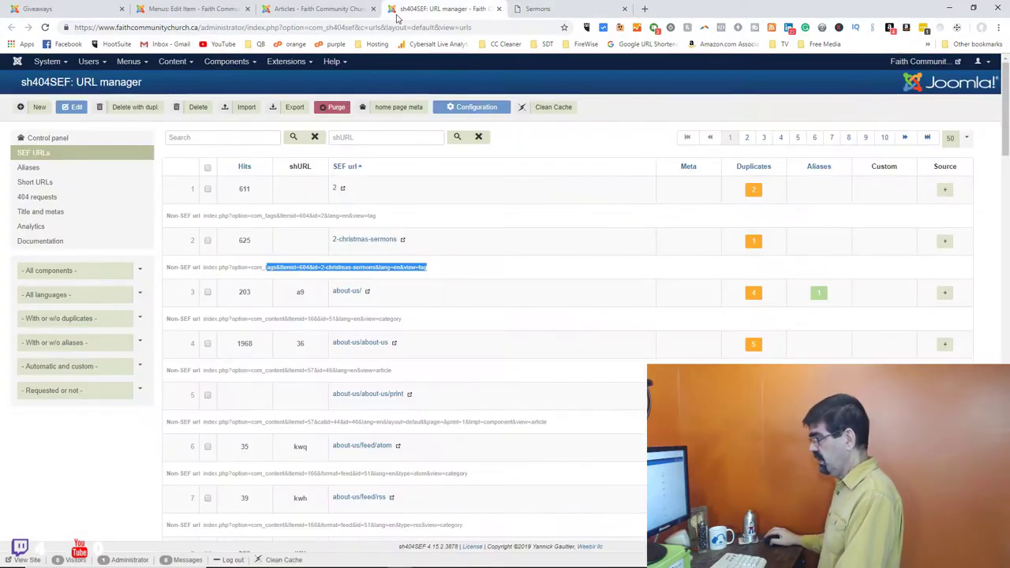
# Search the sh404SEF URL list's shURL field for "sermons/"
pyautogui.click(351, 136)
pyautogui.write('serm')
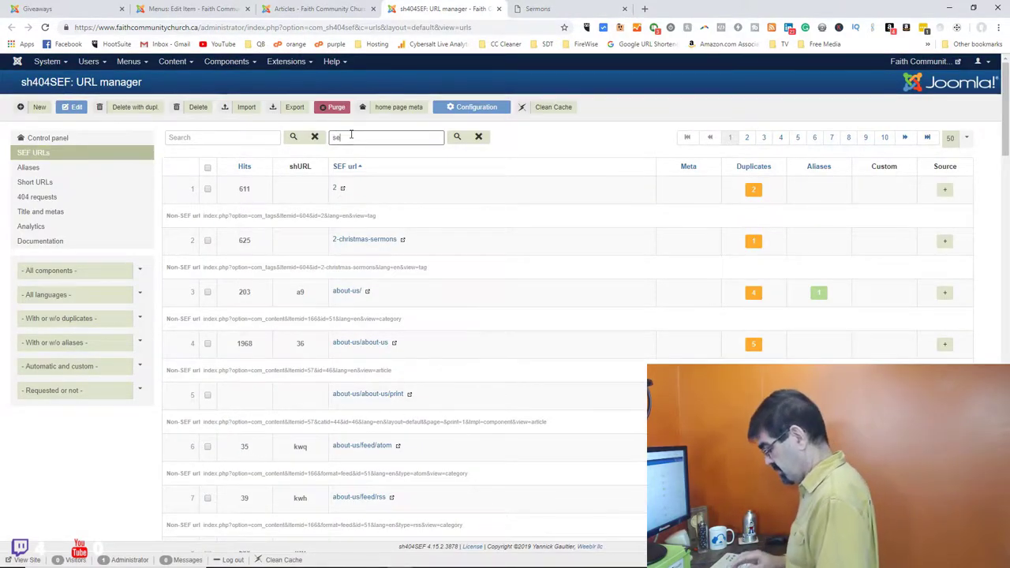
pyautogui.write('ons/')
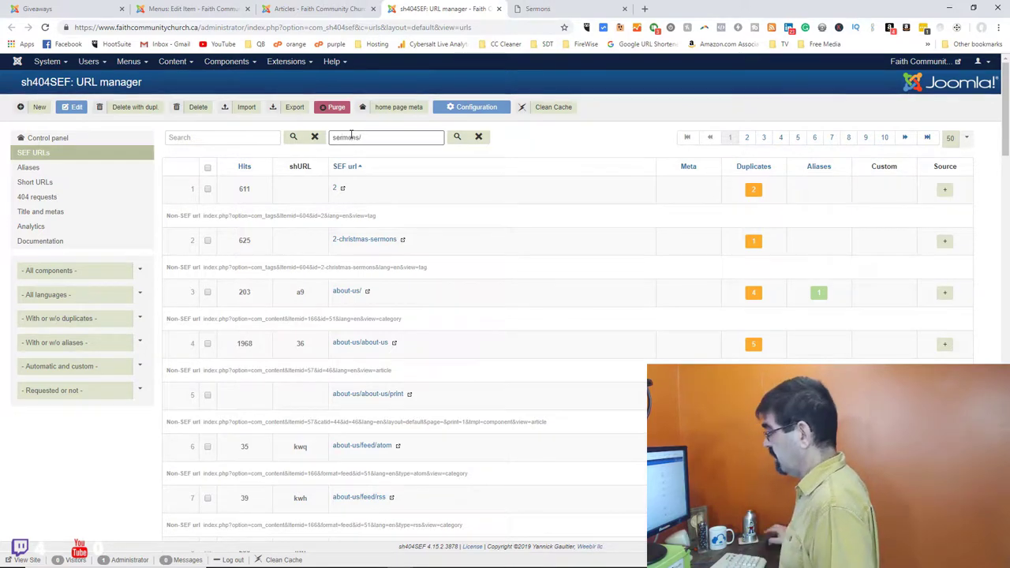
pyautogui.click(457, 137)
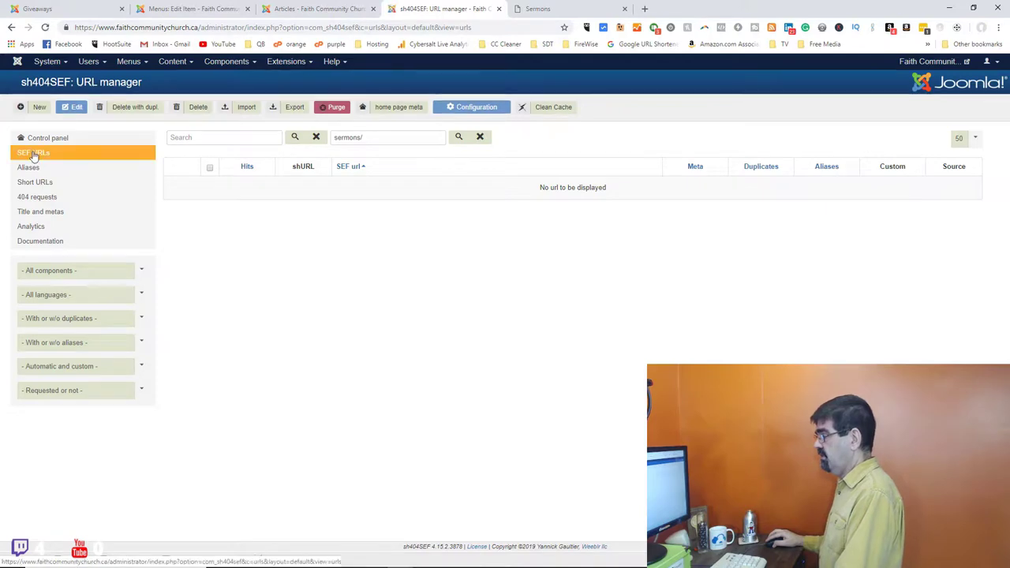
# Check the live Sermons page address and search the SEF URL list's shURL field for "sermons"
pyautogui.click(544, 9)
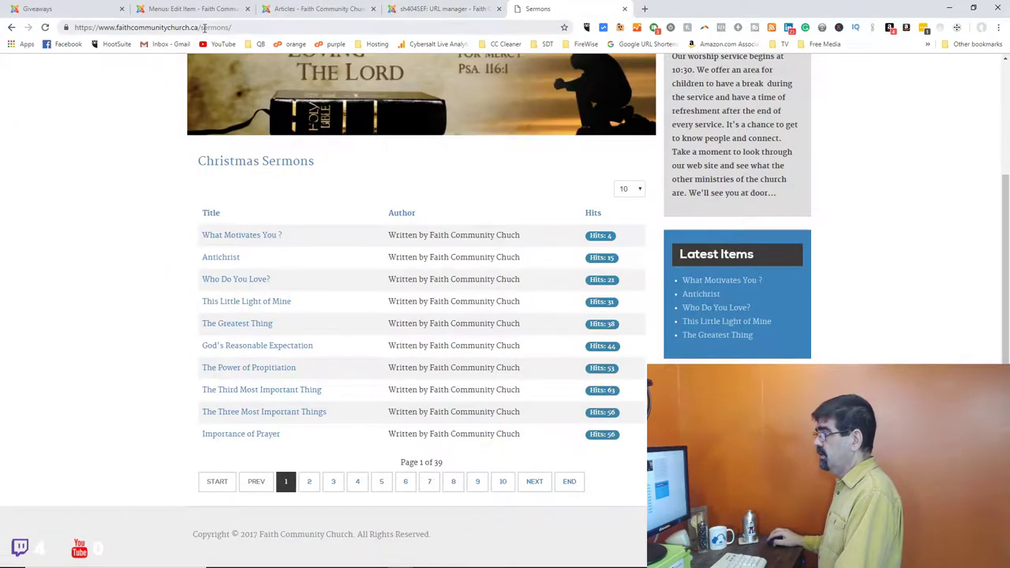
pyautogui.click(441, 9)
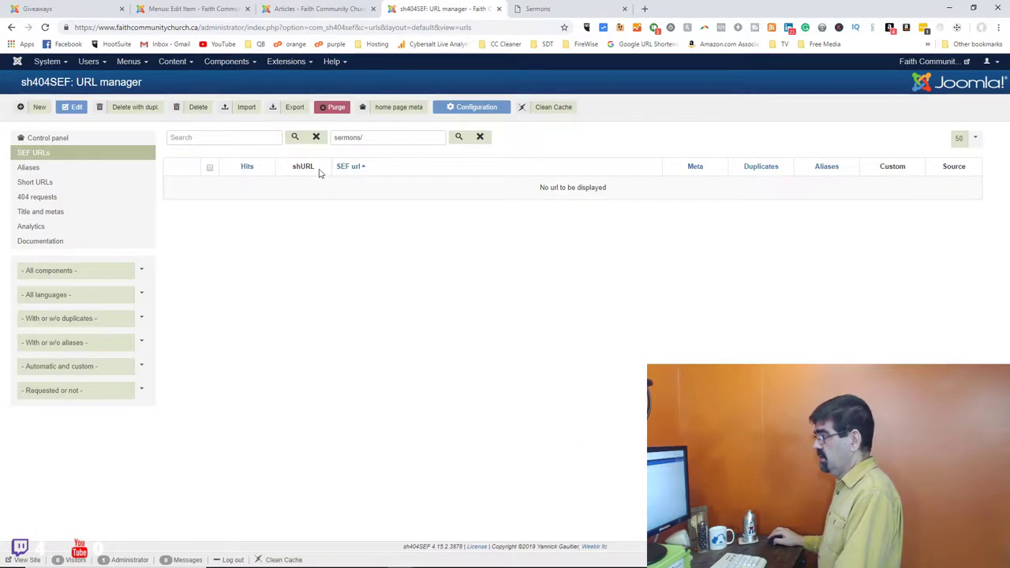
pyautogui.click(376, 136)
pyautogui.press('BackSpace')
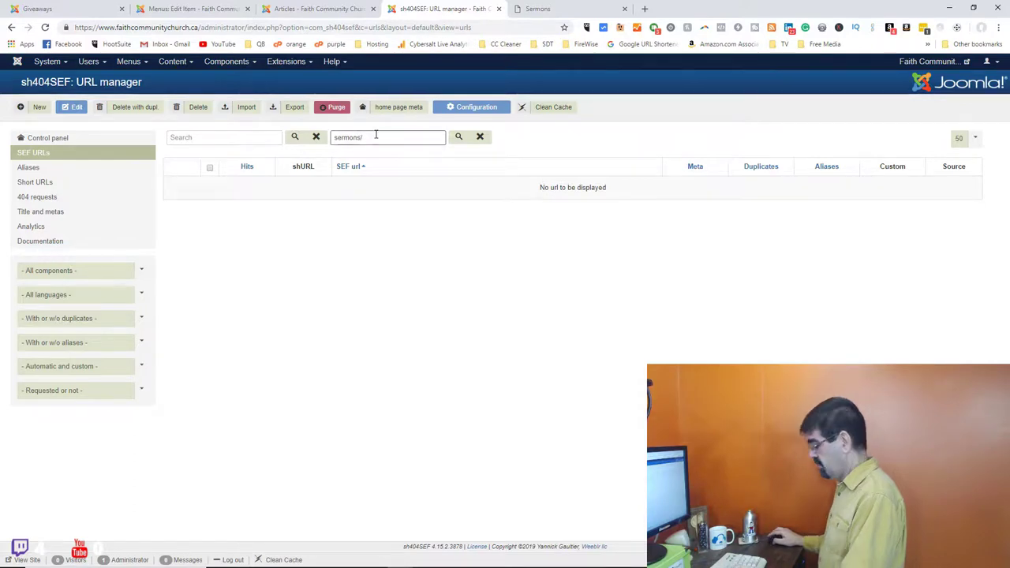
pyautogui.click(459, 137)
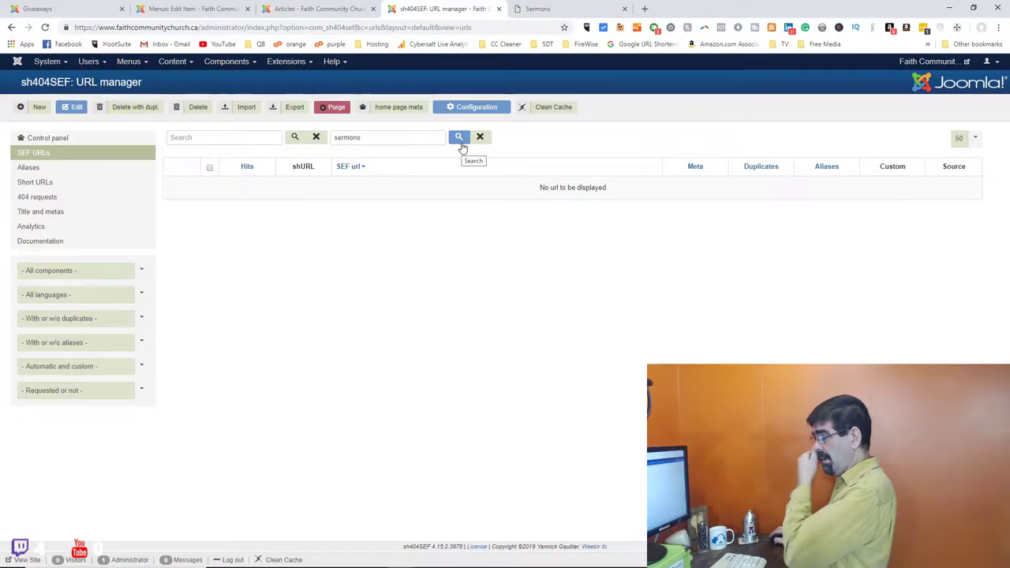
# Clear the shURL filter and search the SEF URL list's general search field for "sermons/"
pyautogui.click(480, 139)
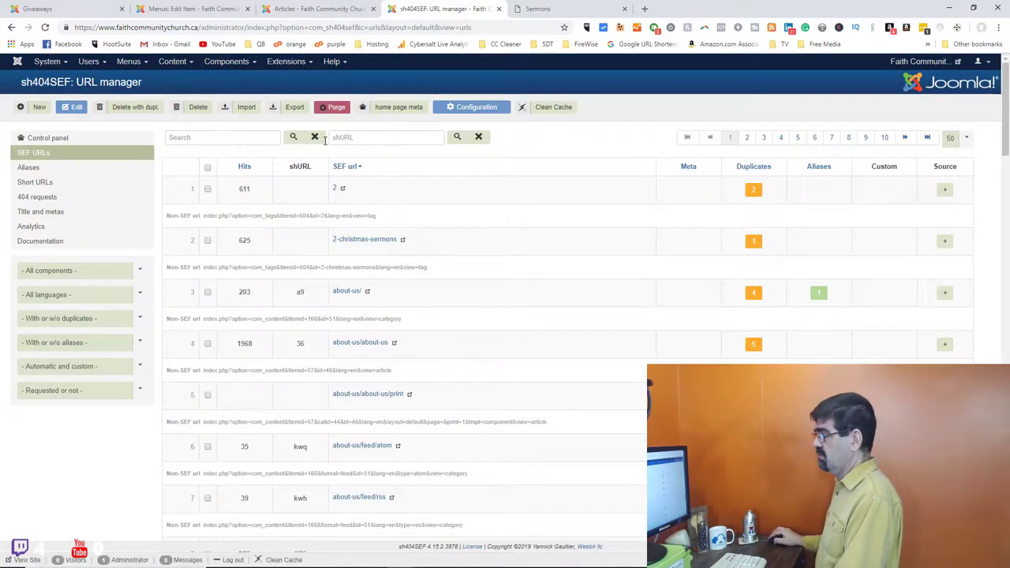
pyautogui.click(221, 140)
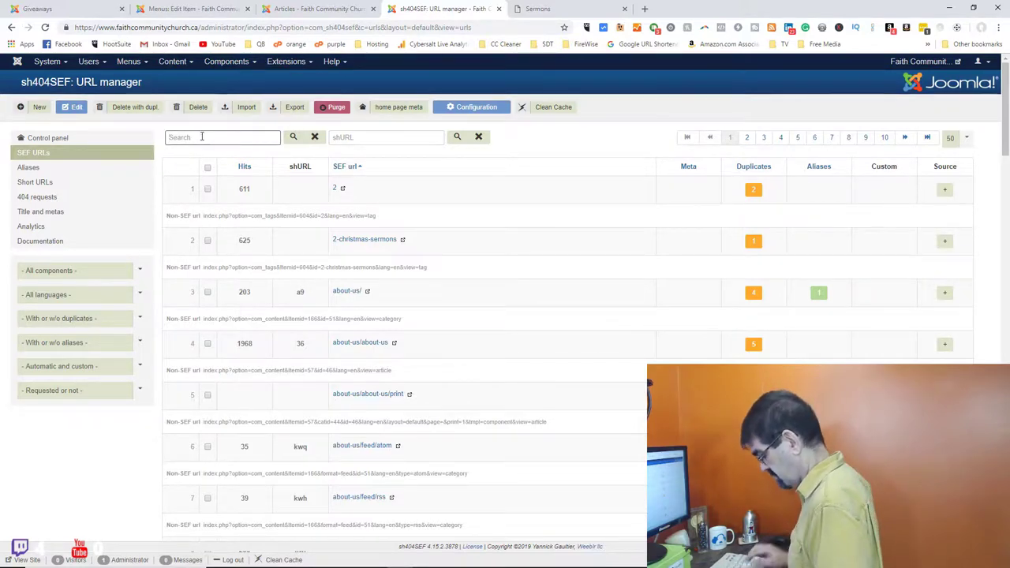
pyautogui.write('sermons/')
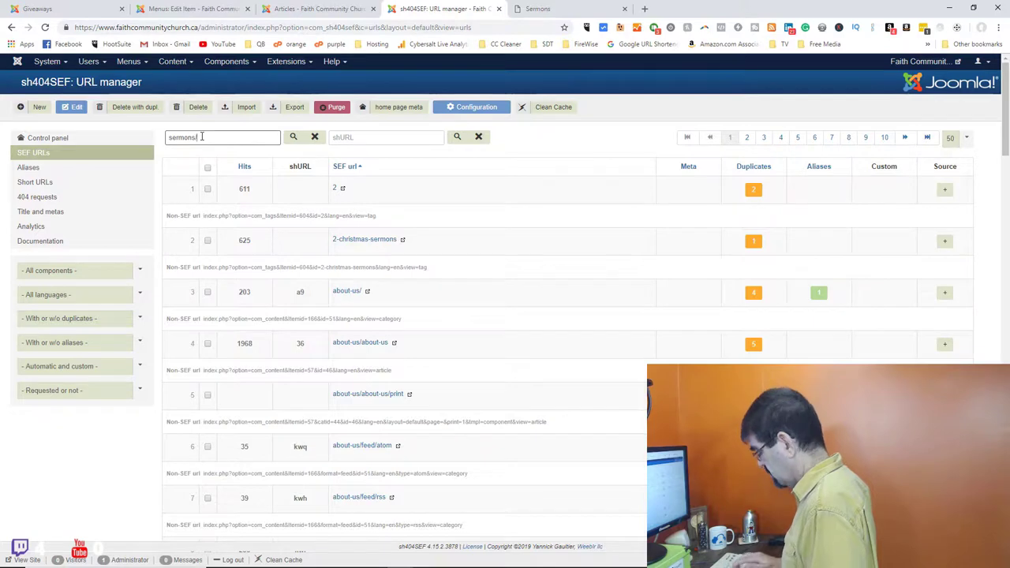
pyautogui.press('Return')
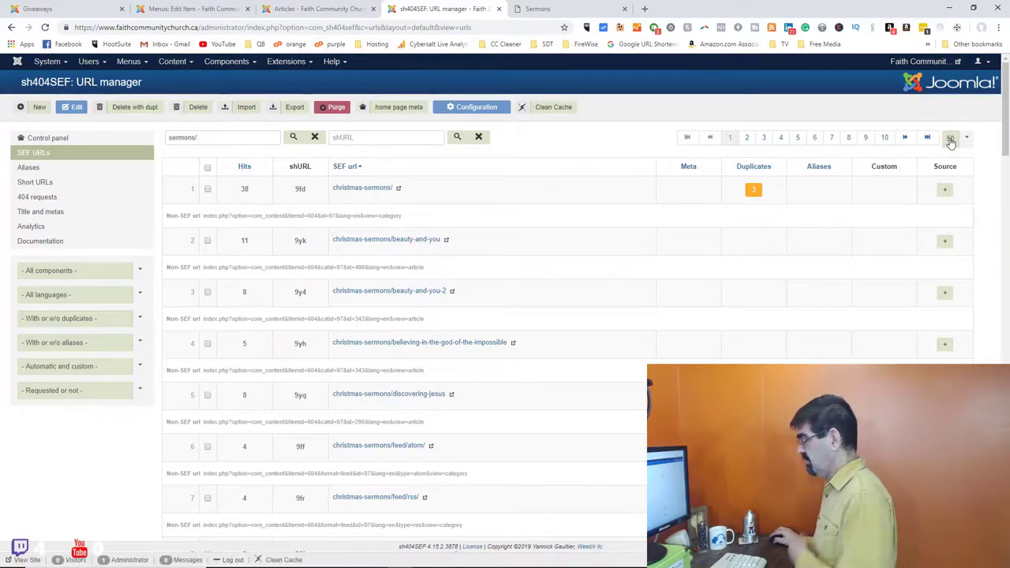
pyautogui.rightClick(678, 272)
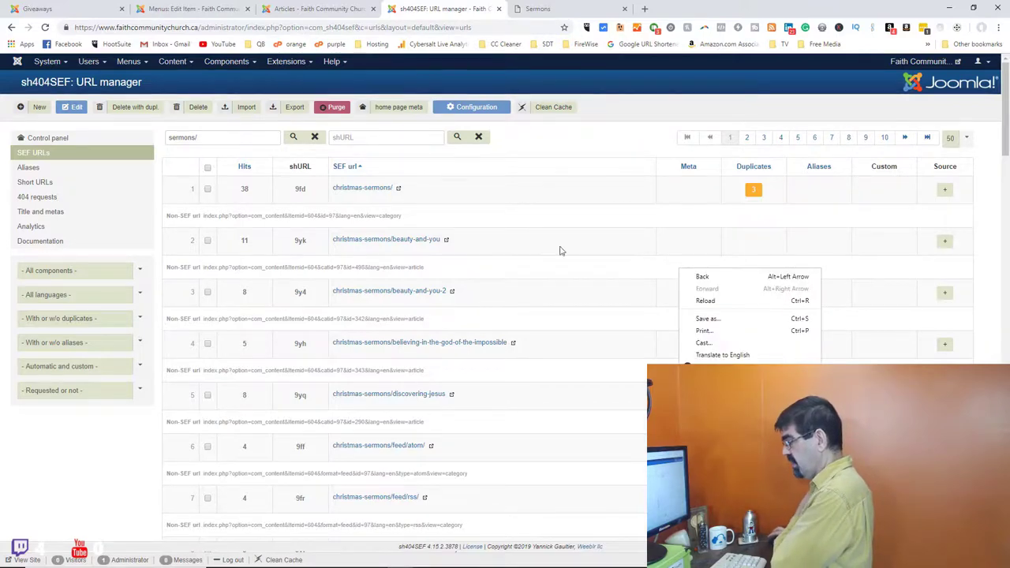
pyautogui.click(560, 226)
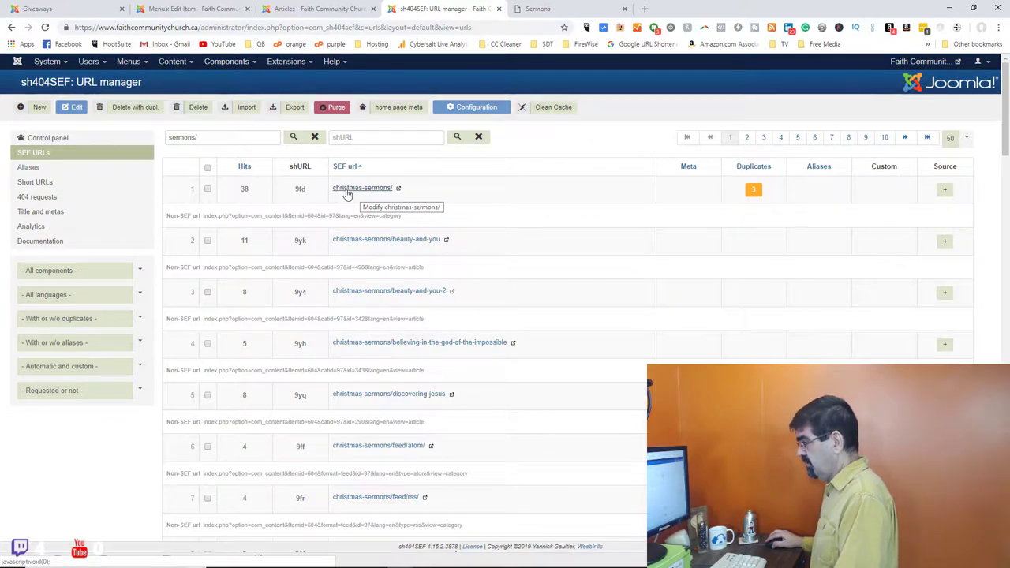
# Look through the search results for the exact sermons/ entry on results page 5
pyautogui.scroll(-15, 389, 250)
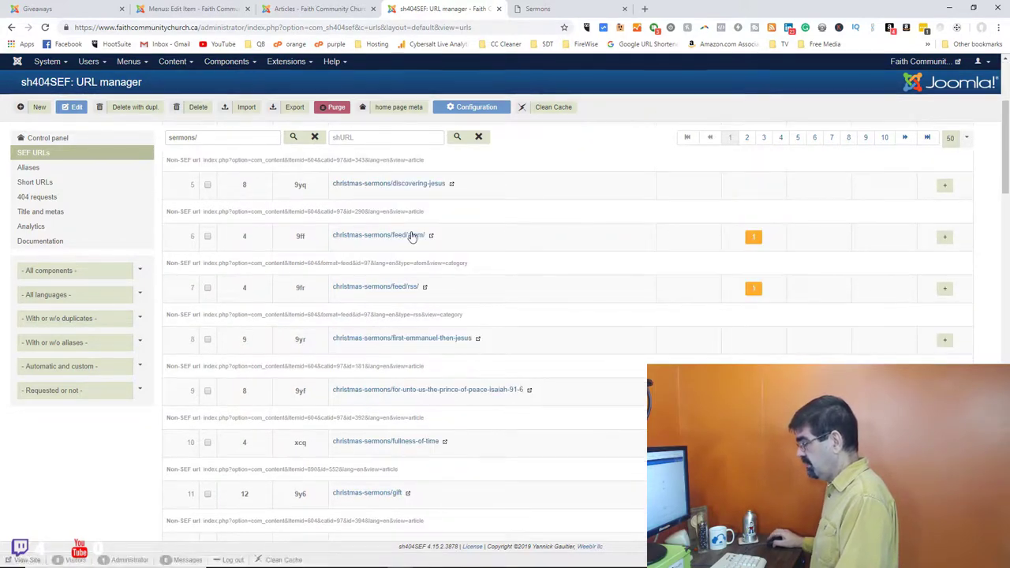
pyautogui.scroll(-6, 413, 252)
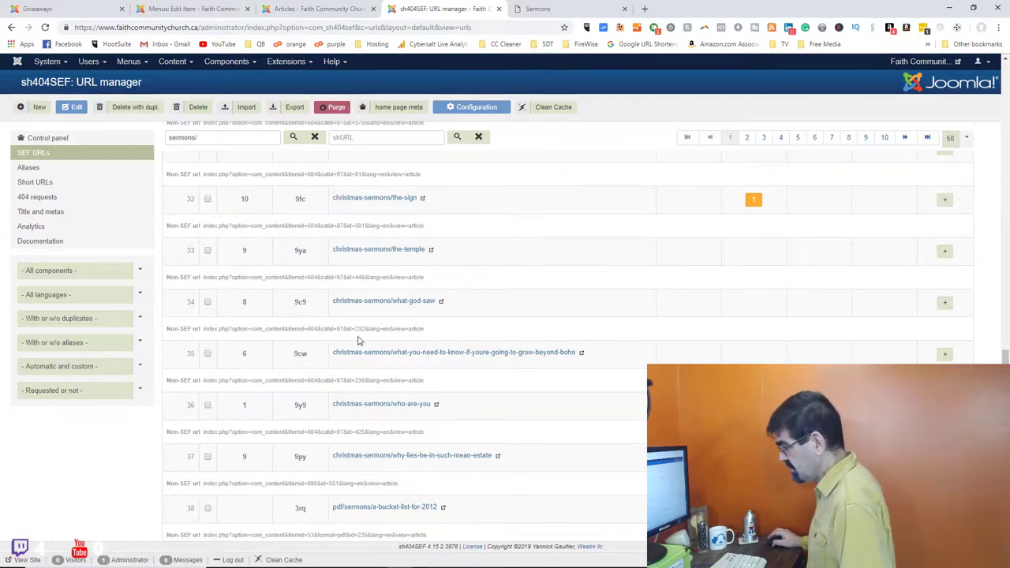
pyautogui.scroll(-4, 359, 339)
pyautogui.scroll(-5, 365, 427)
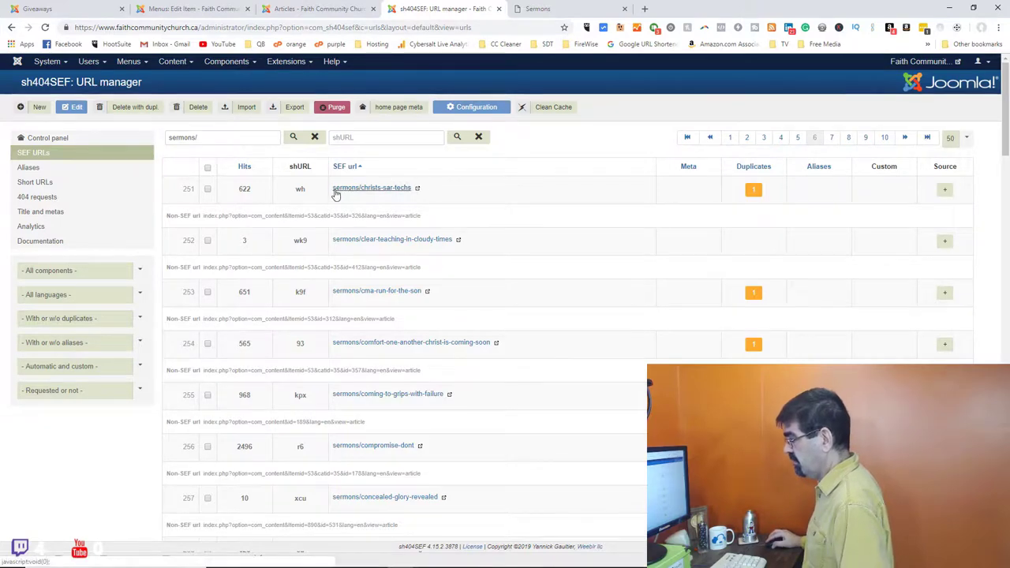
pyautogui.click(797, 138)
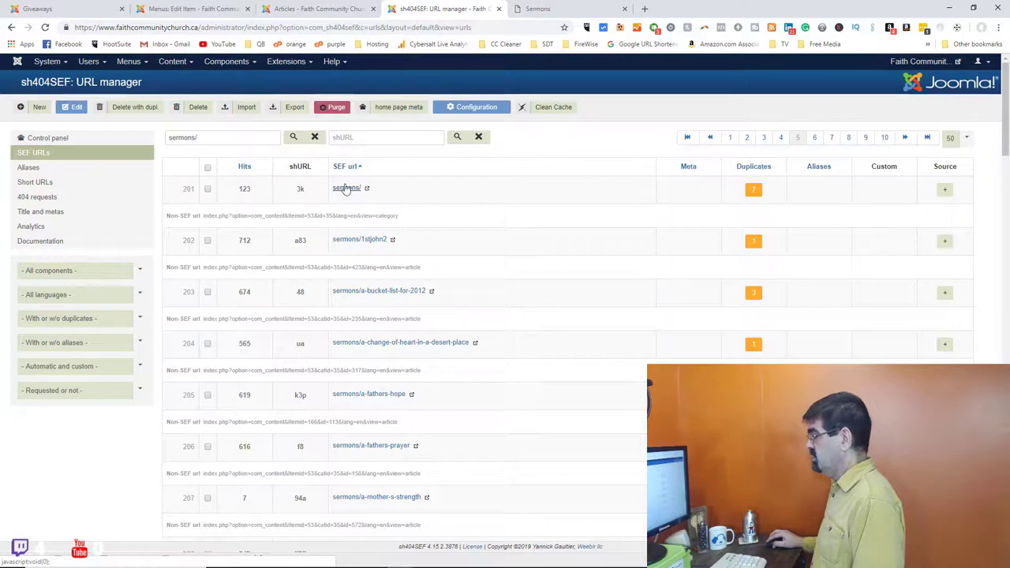
# Compare the live Sermons page address with the sermons/ entry and review that entry's duplicate non-SEF URLs without changing the main one
pyautogui.click(537, 9)
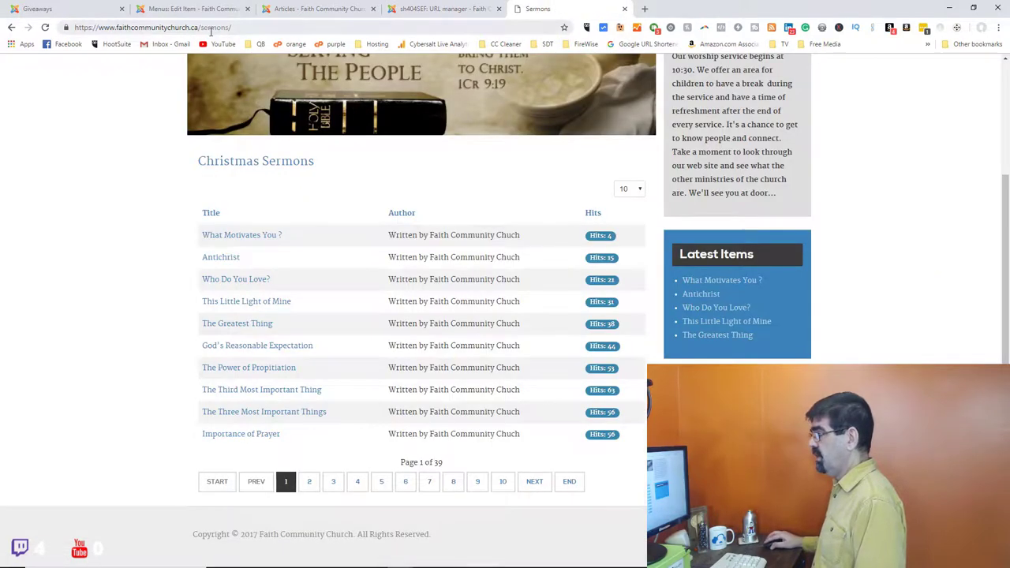
pyautogui.click(444, 10)
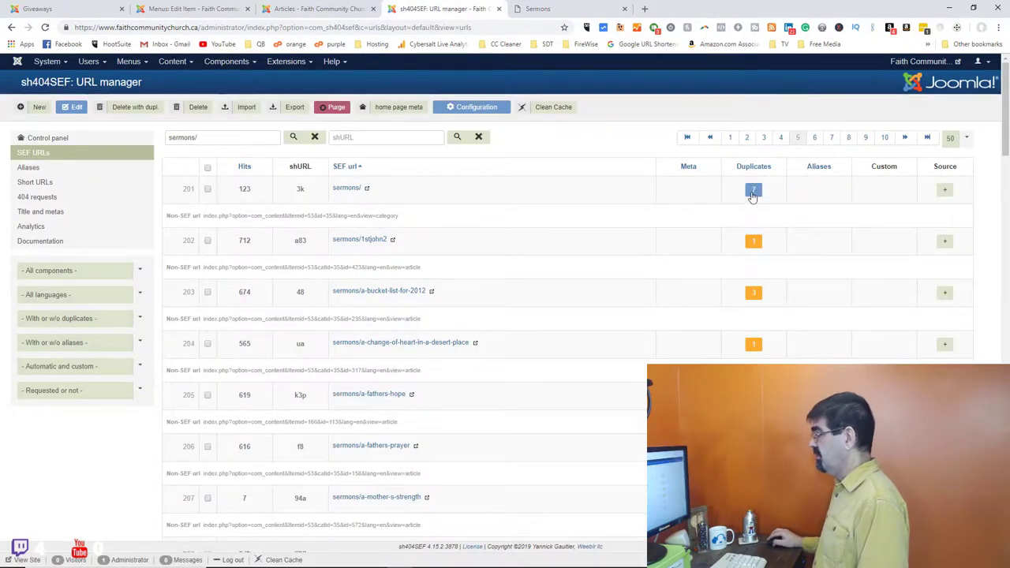
pyautogui.click(753, 191)
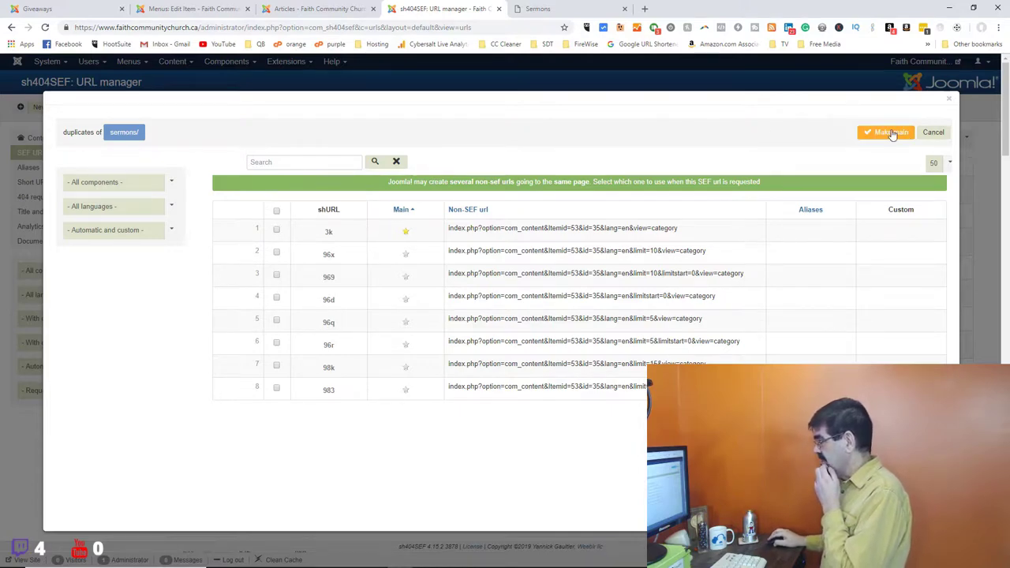
pyautogui.click(932, 133)
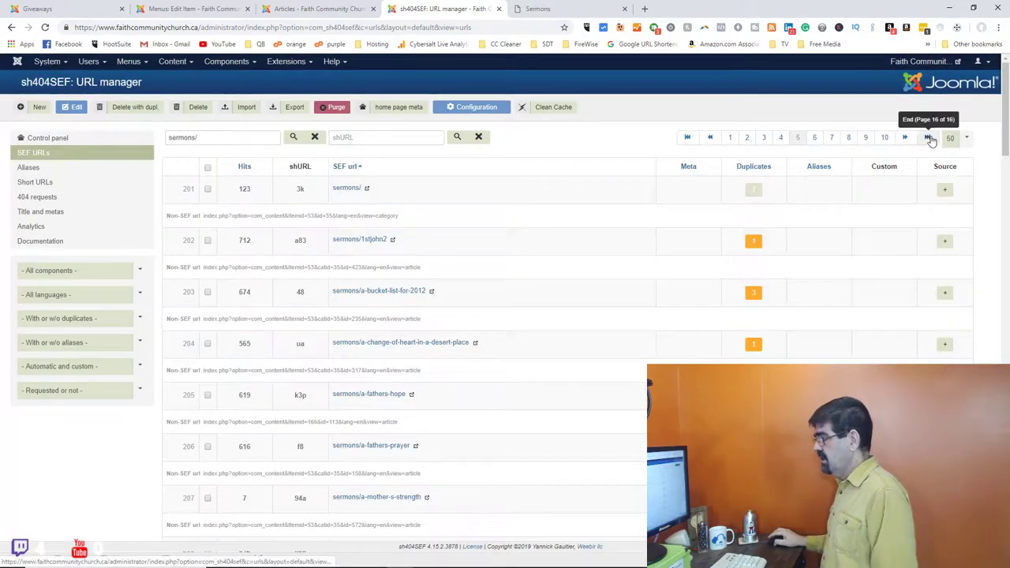
# Delete the sermons/ entry together with its duplicates and clean the site cache
pyautogui.click(207, 191)
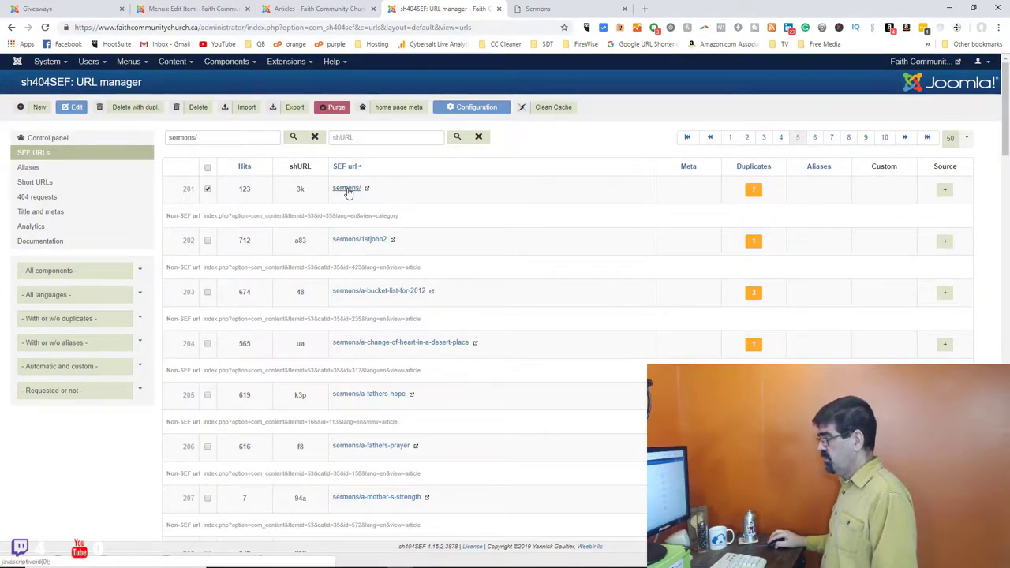
pyautogui.doubleClick(300, 189)
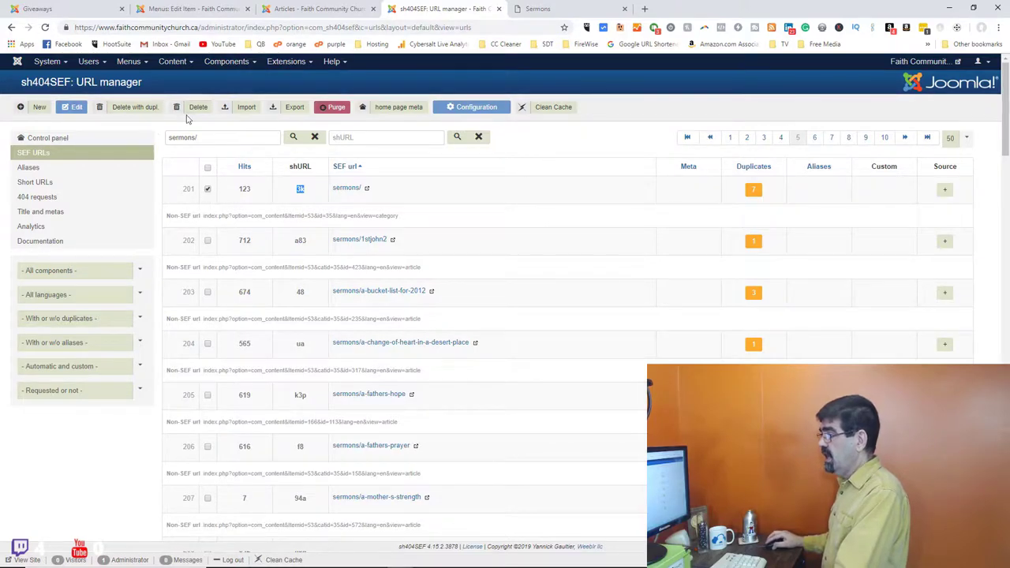
pyautogui.click(138, 110)
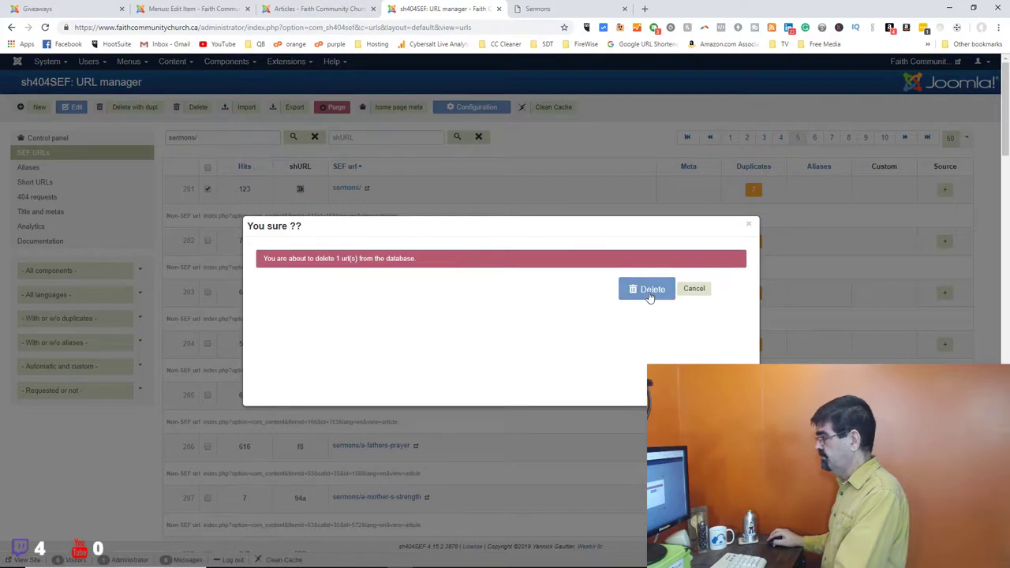
pyautogui.click(641, 289)
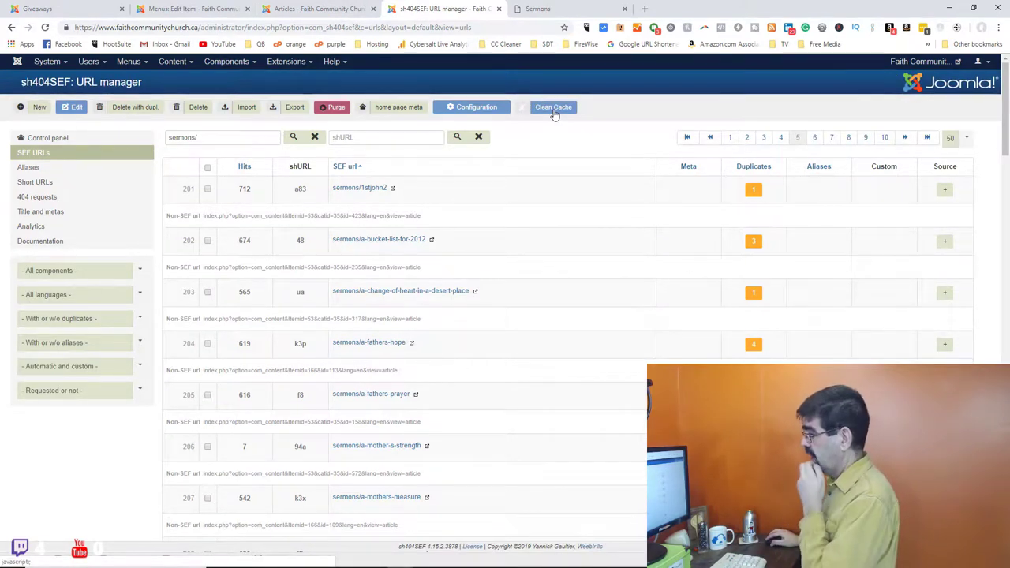
pyautogui.click(554, 108)
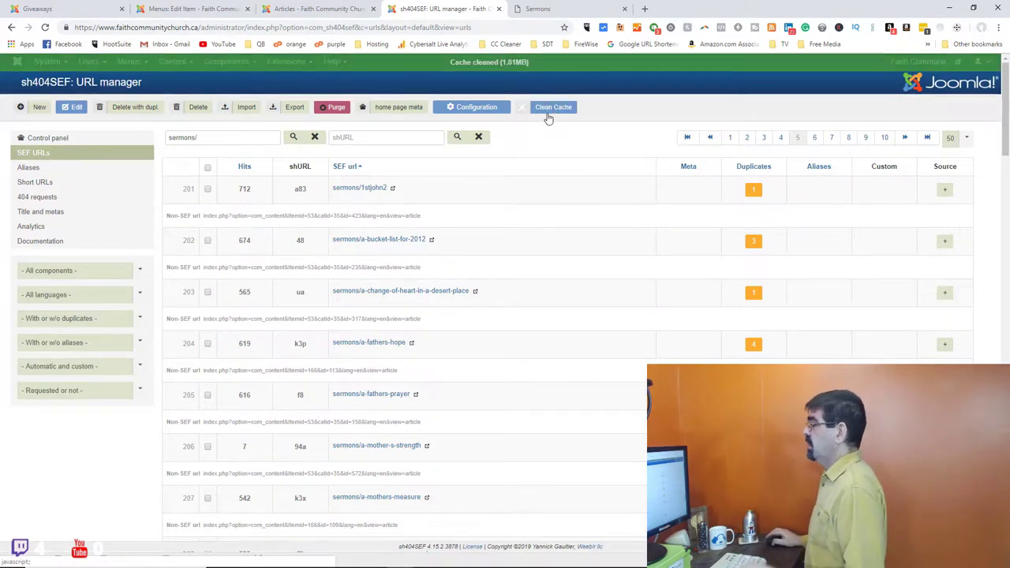
# Reload the live Sermons page, confirming the form resubmission
pyautogui.click(537, 9)
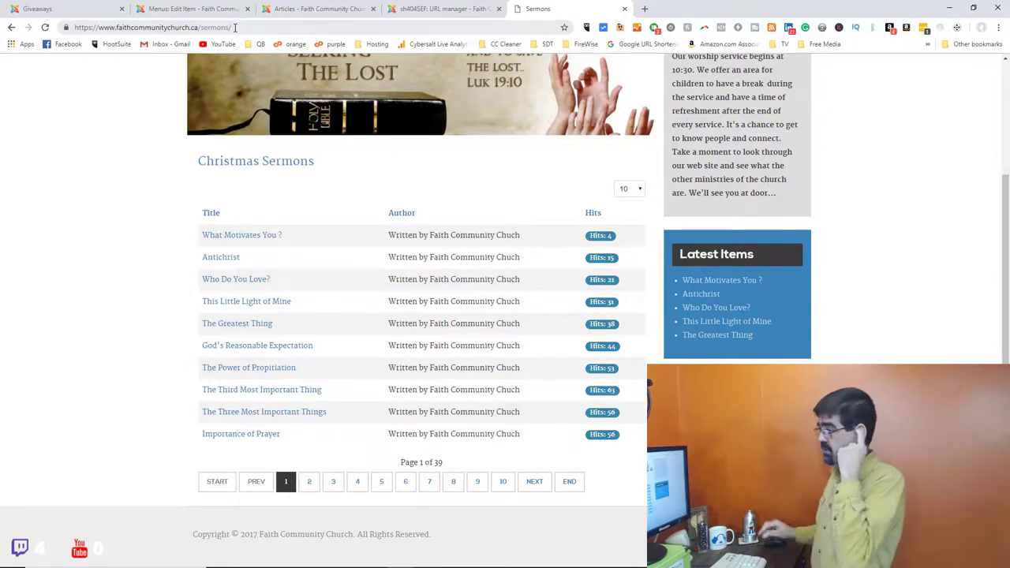
pyautogui.click(45, 27)
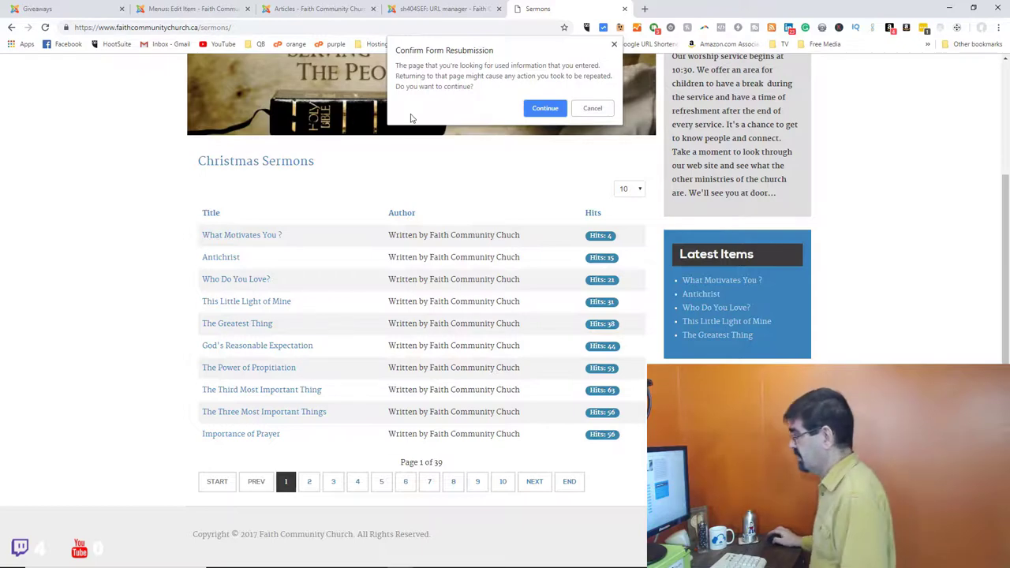
pyautogui.click(554, 110)
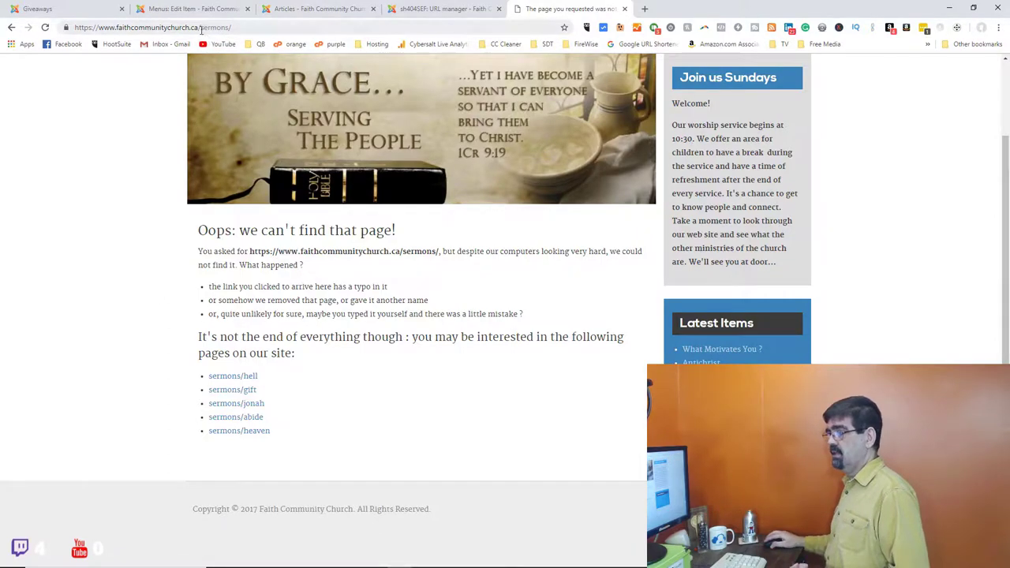
# Show the live site's Resources submenu and reload the sermons/ address again with the form resubmission confirmed
pyautogui.scroll(2, 420, 258)
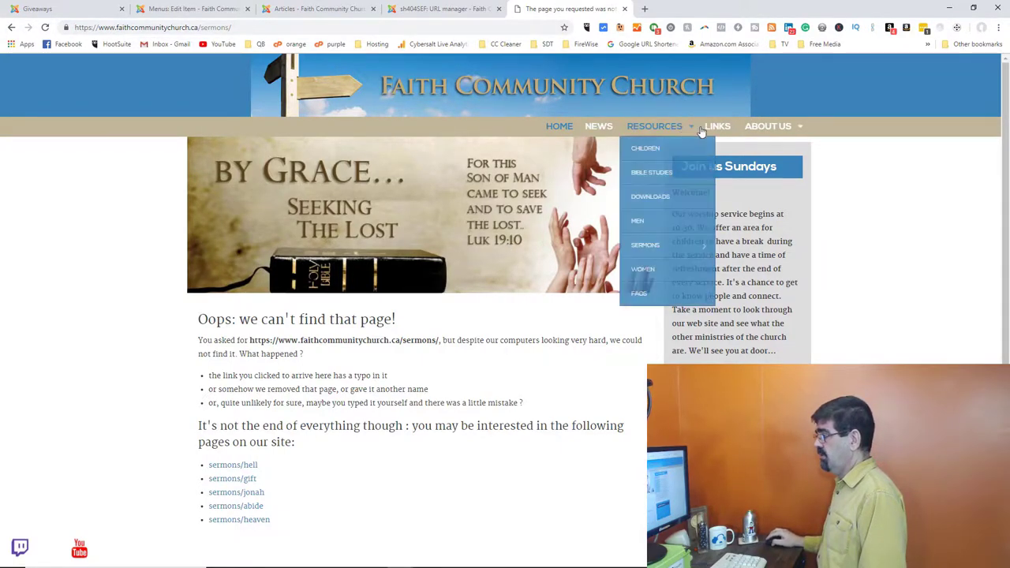
pyautogui.moveTo(680, 127)
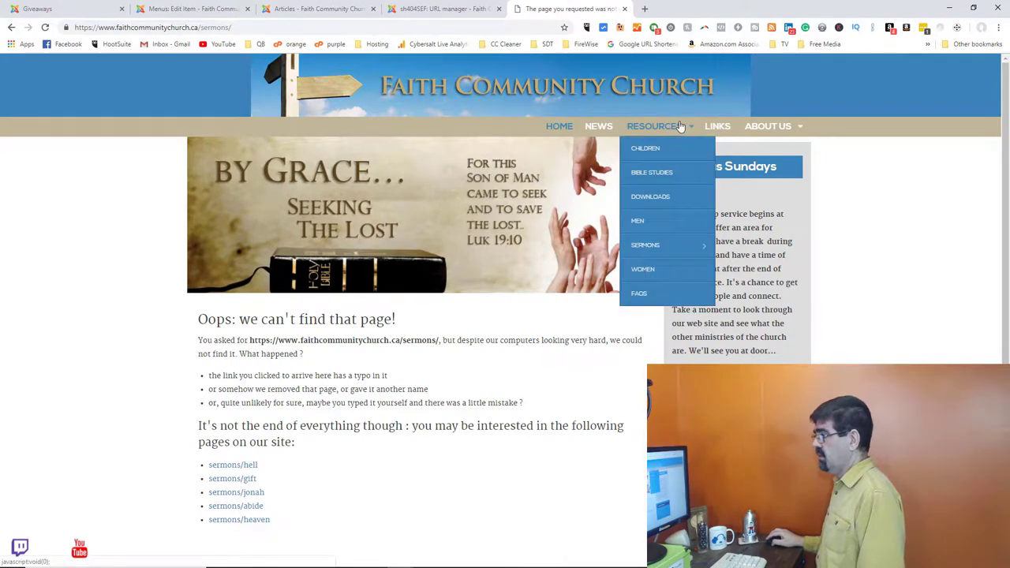
pyautogui.click(45, 27)
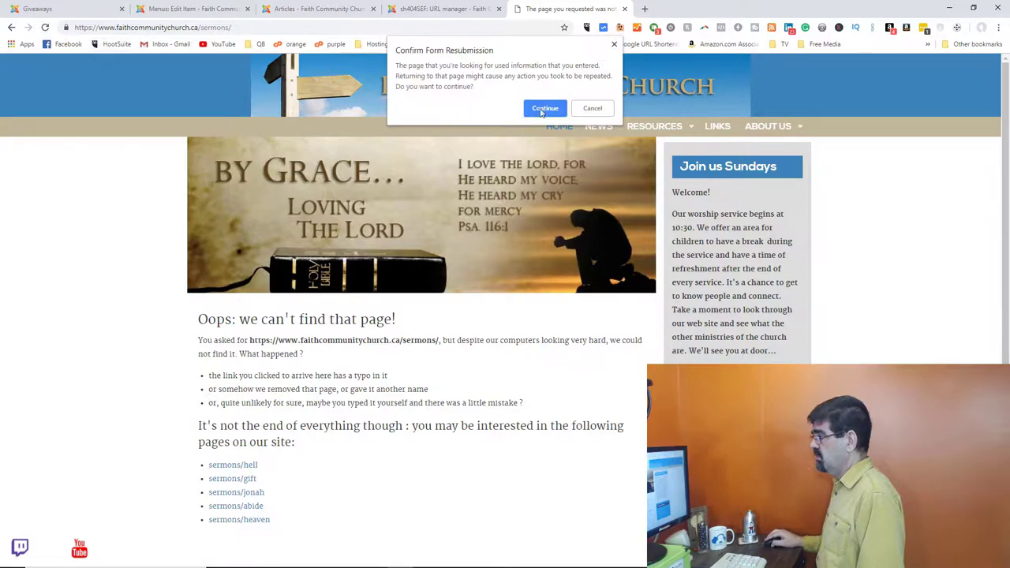
pyautogui.click(542, 108)
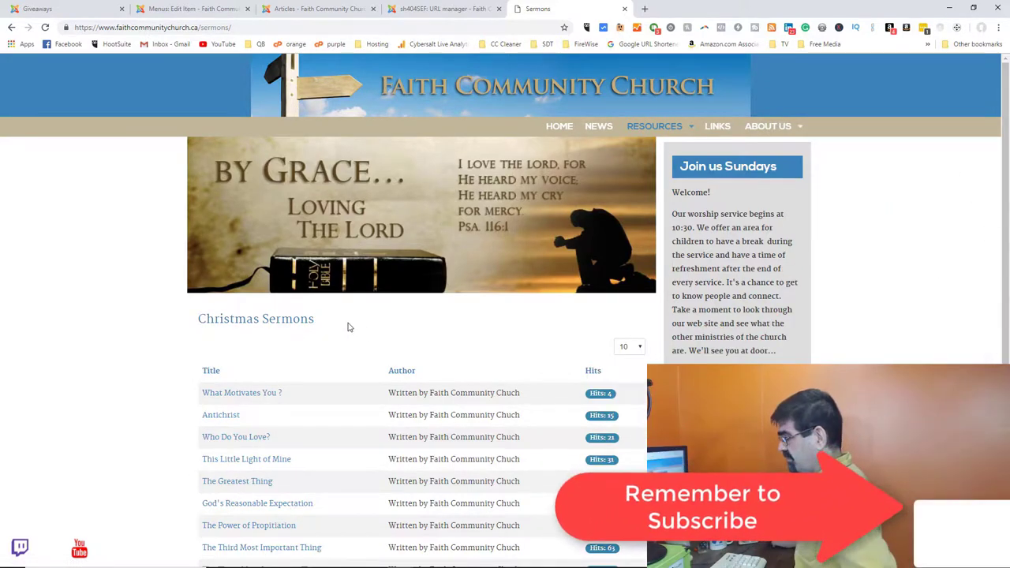
# Rerun the "sermons/" search in the SEF URL list and compare the sermons/ entry's duplicates with the live Sermons page
pyautogui.click(419, 8)
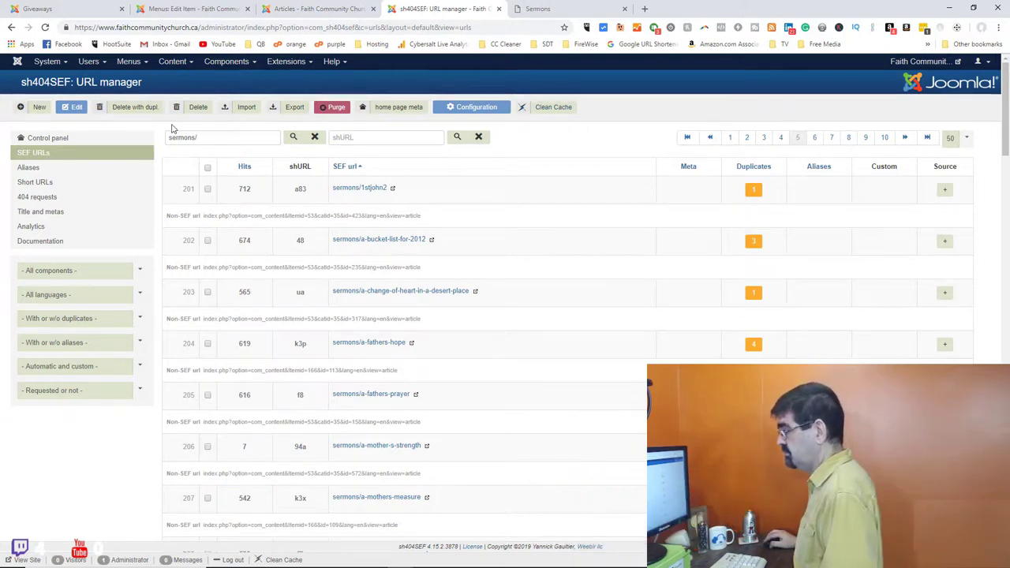
pyautogui.click(293, 138)
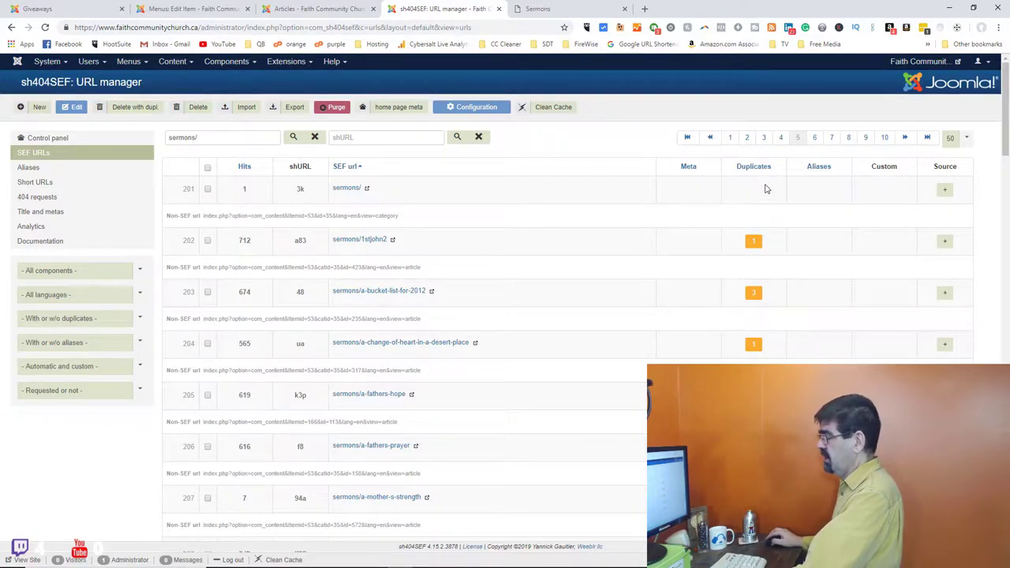
pyautogui.click(561, 13)
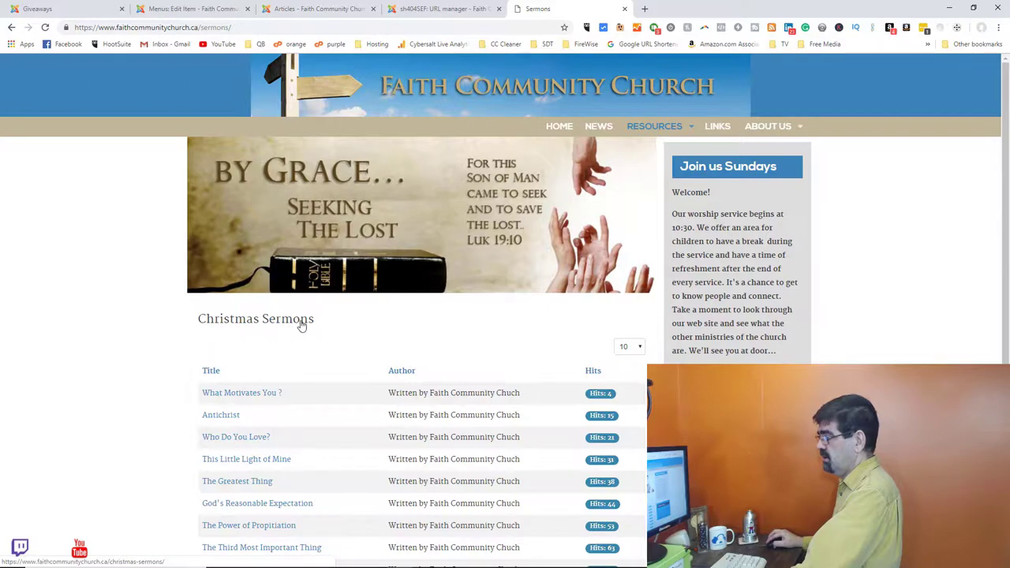
pyautogui.click(411, 10)
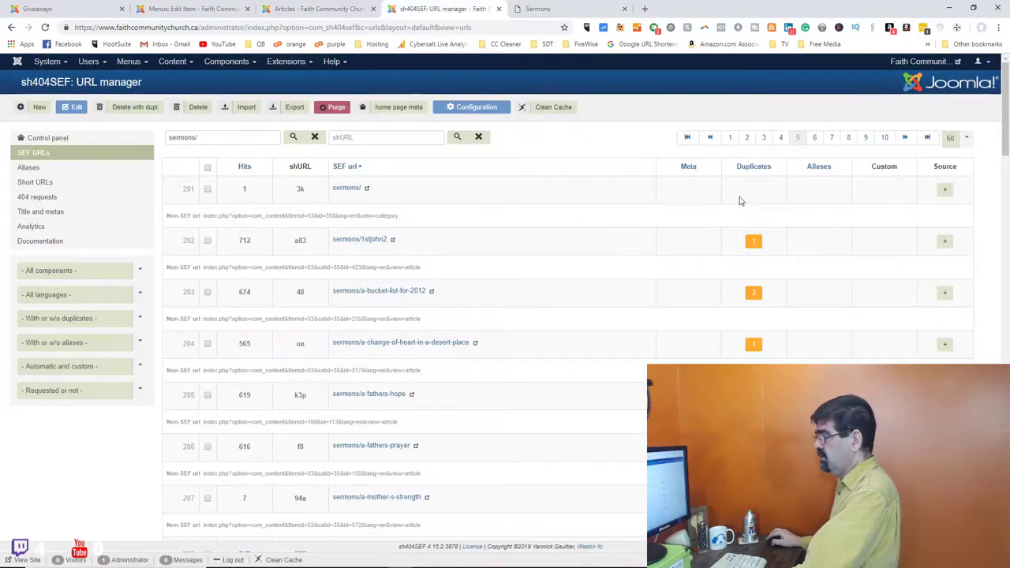
pyautogui.click(553, 9)
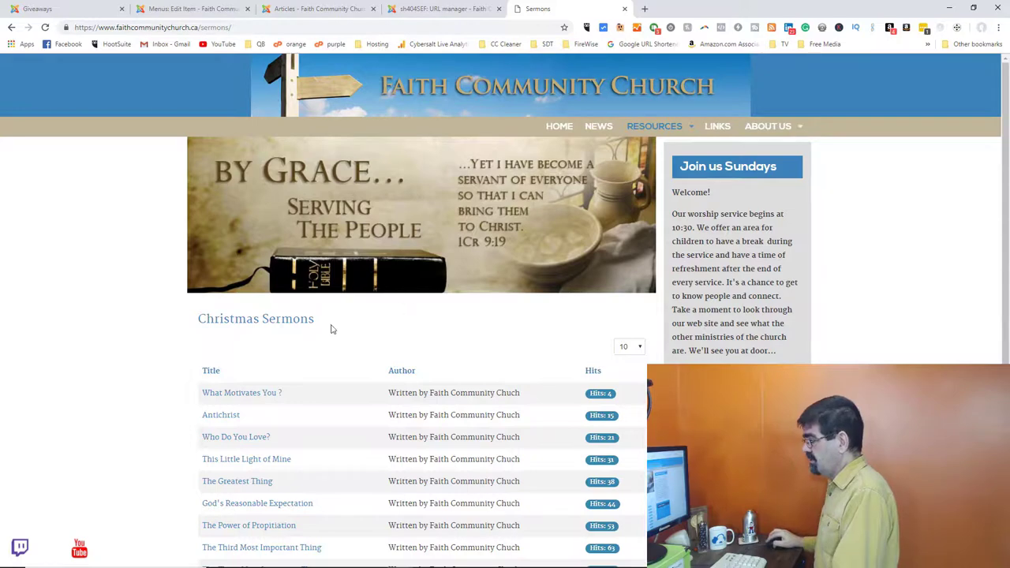
# Highlight the Christmas Sermons heading on the live page and review the Sermons menu item's list layout settings, including the Category Order choices
pyautogui.moveTo(318, 325); pyautogui.dragTo(200, 323)
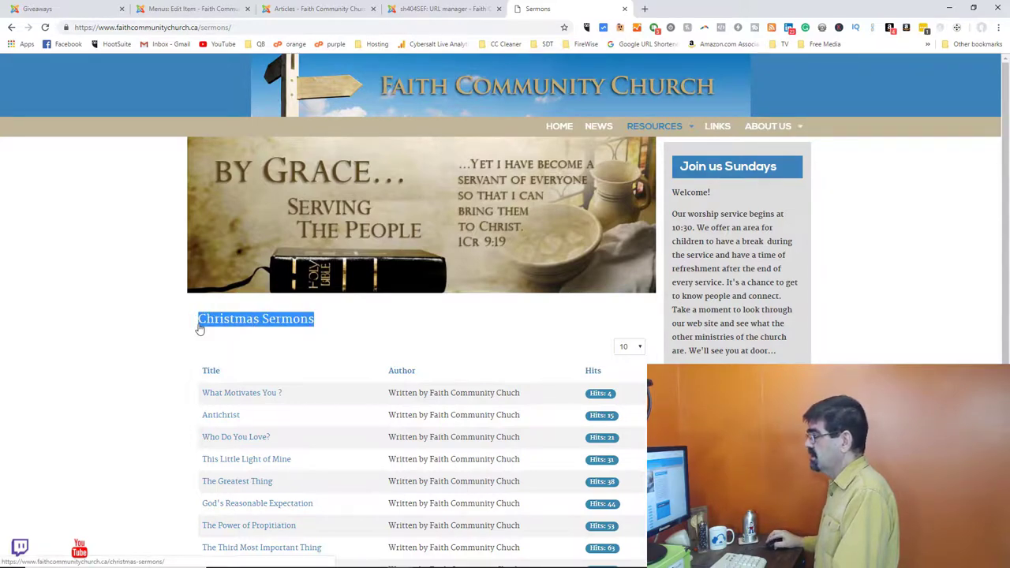
pyautogui.click(203, 10)
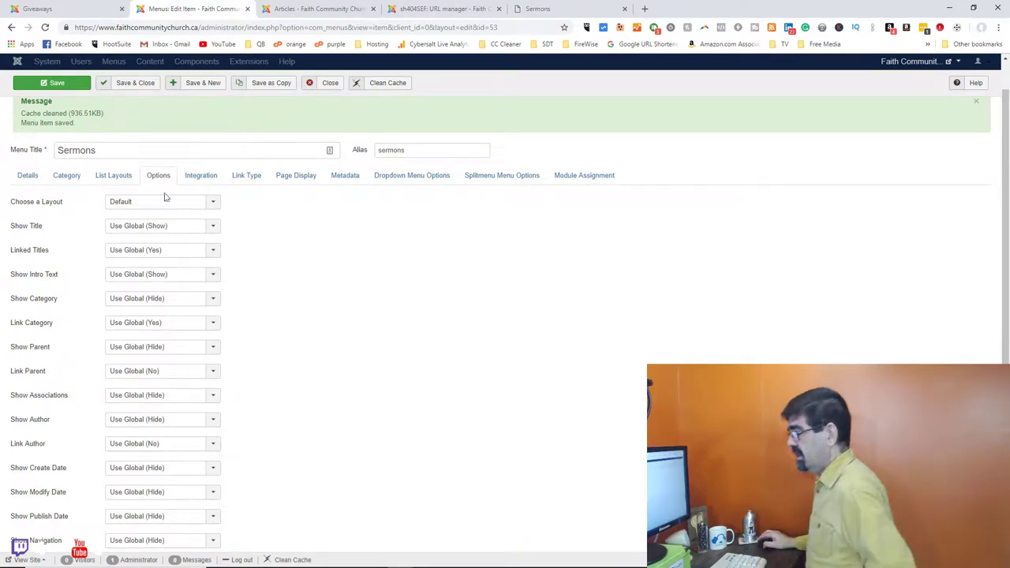
pyautogui.click(114, 178)
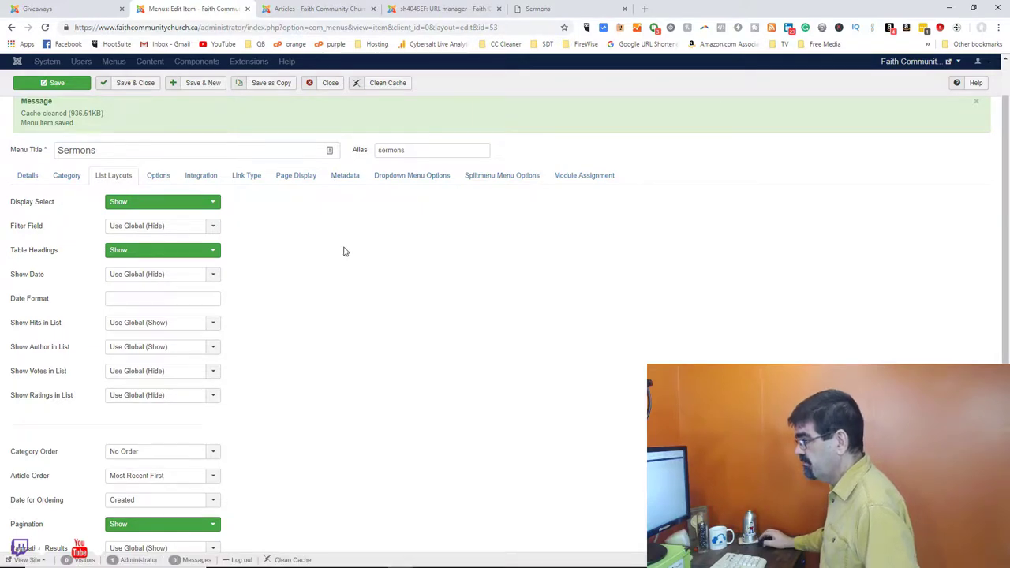
pyautogui.scroll(-1, 344, 251)
pyautogui.scroll(-1, 344, 252)
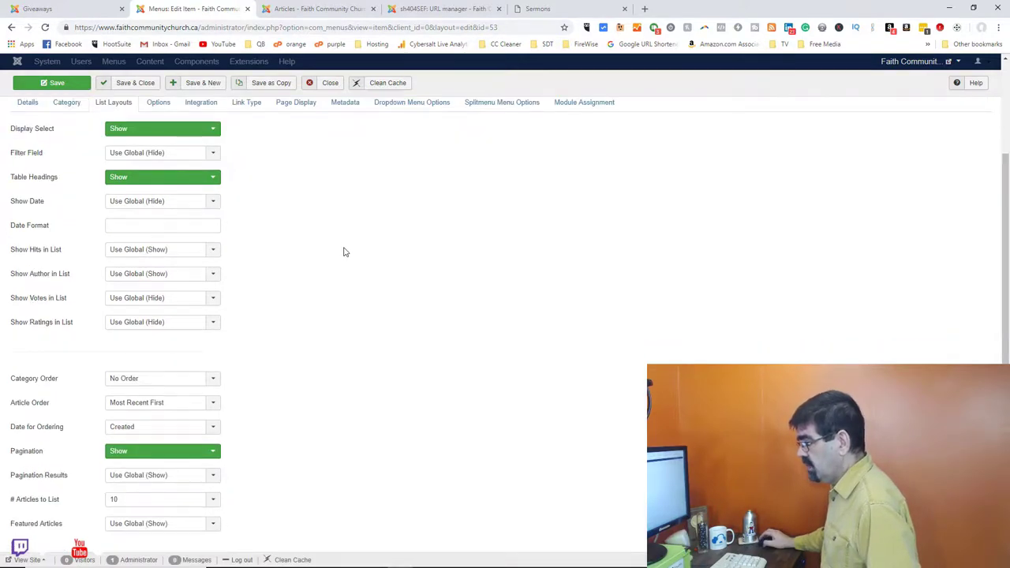
pyautogui.click(126, 379)
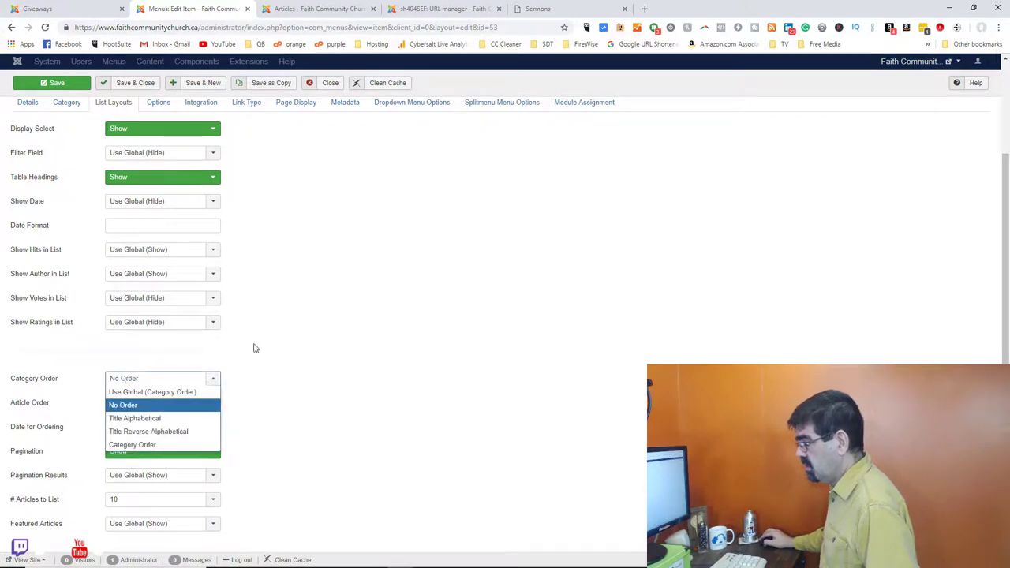
pyautogui.click(300, 343)
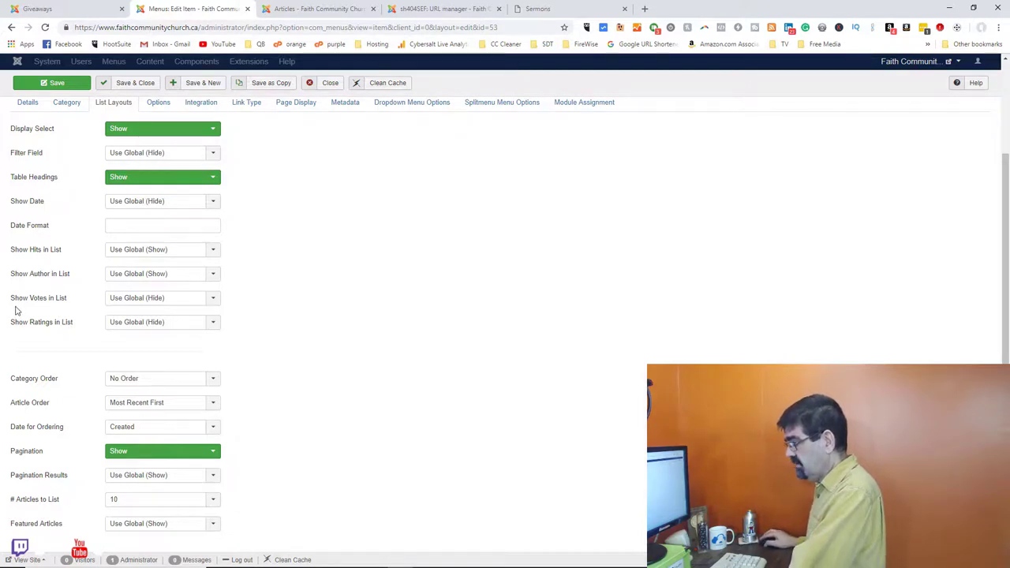
pyautogui.moveTo(26, 275)
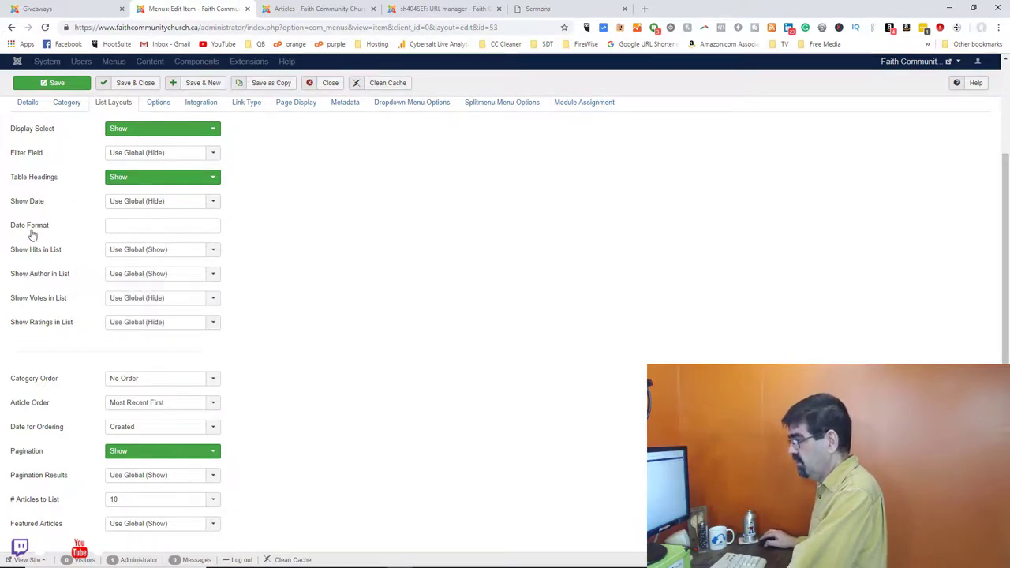
# Set Show Subcategories Text to Hide in the Sermons menu item's category settings and save it
pyautogui.click(60, 105)
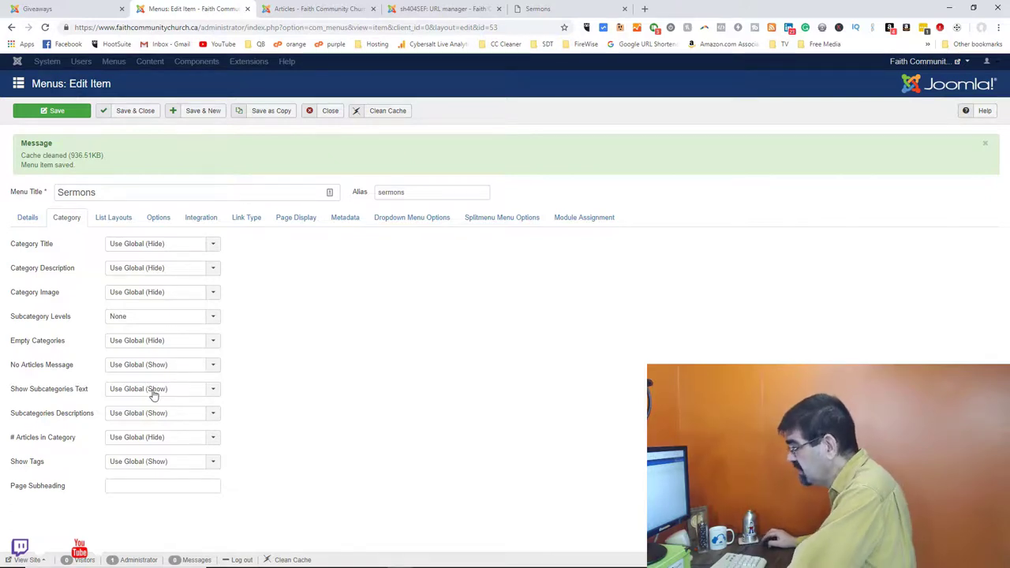
pyautogui.moveTo(73, 389)
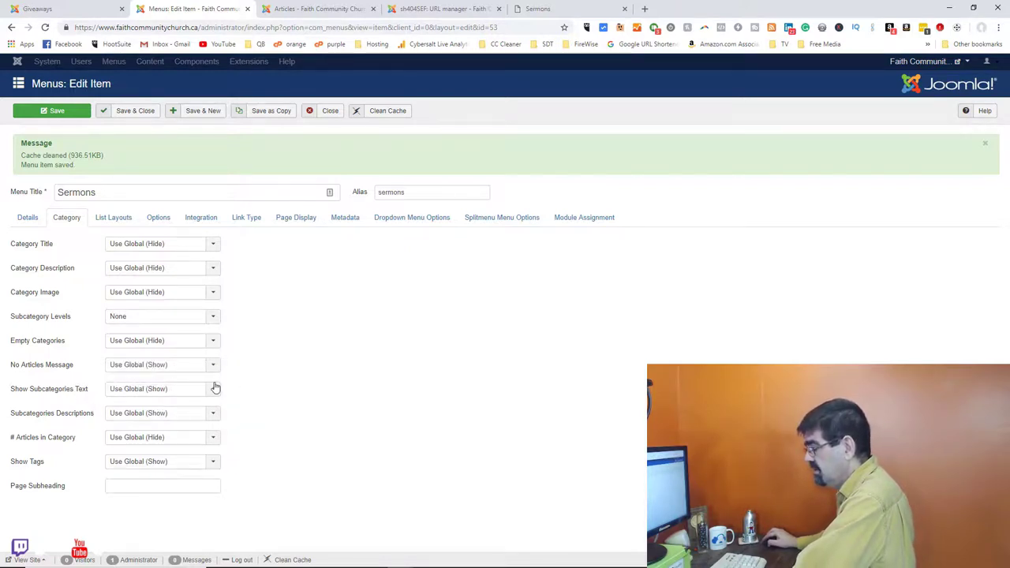
pyautogui.click(216, 388)
pyautogui.click(177, 415)
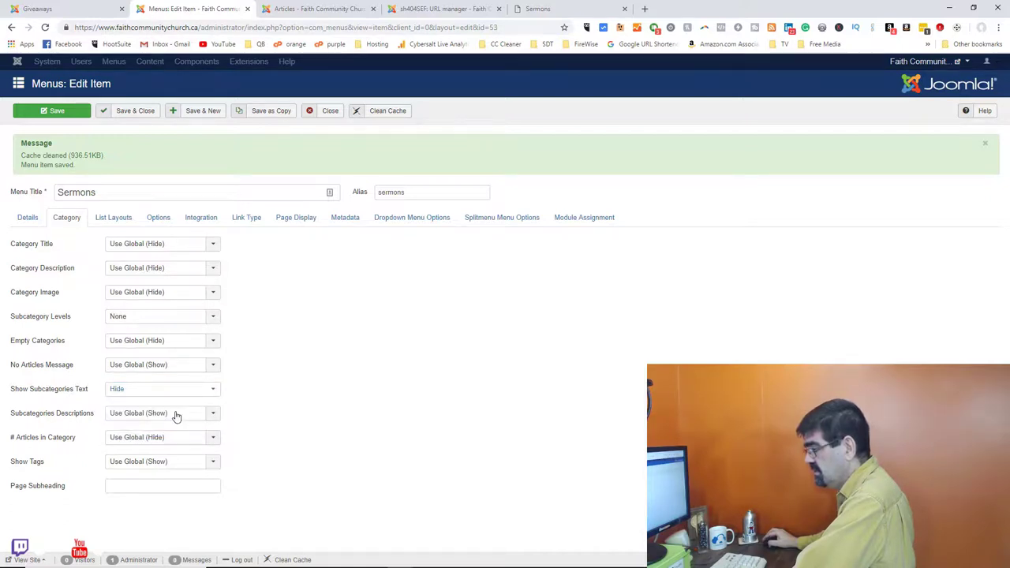
pyautogui.click(62, 115)
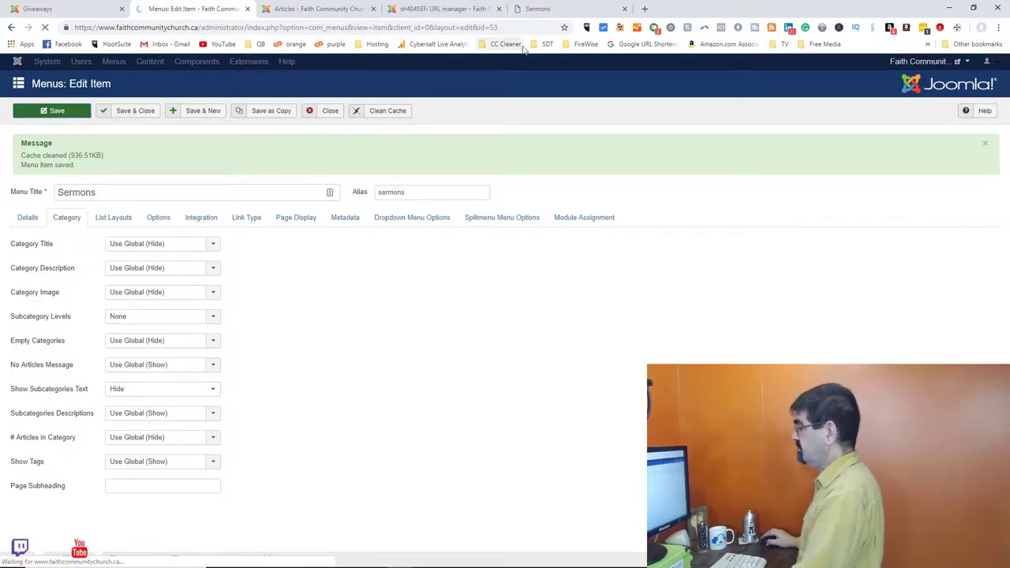
# Reload the live Sermons page with the form resubmission confirmed and compare its heading with the saved category settings
pyautogui.click(555, 12)
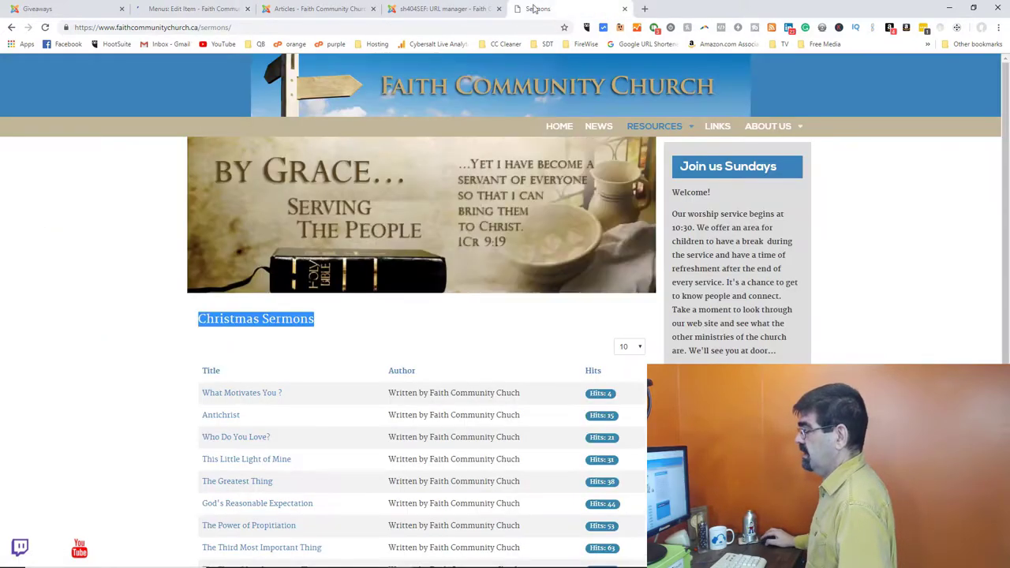
pyautogui.click(46, 28)
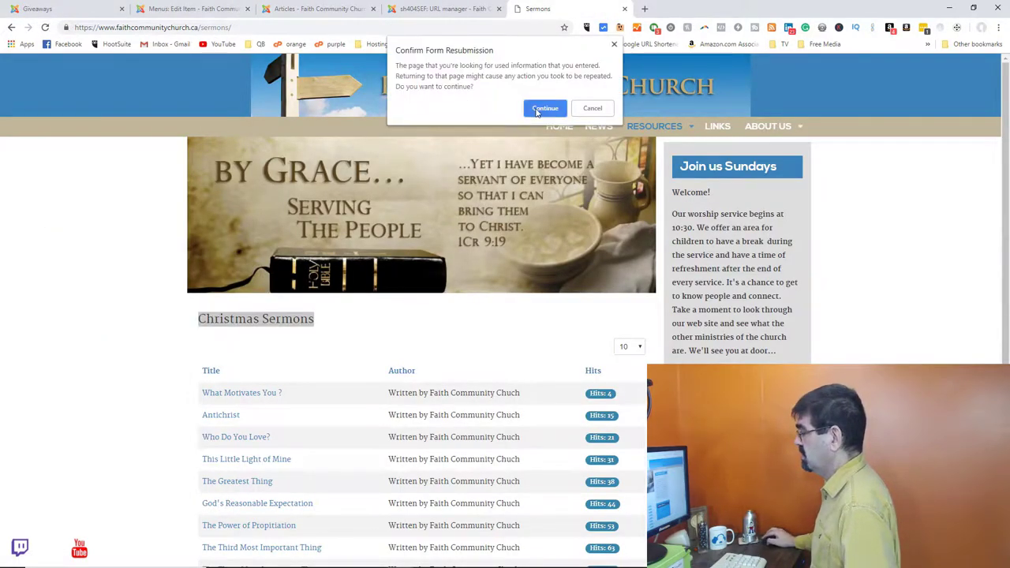
pyautogui.click(544, 108)
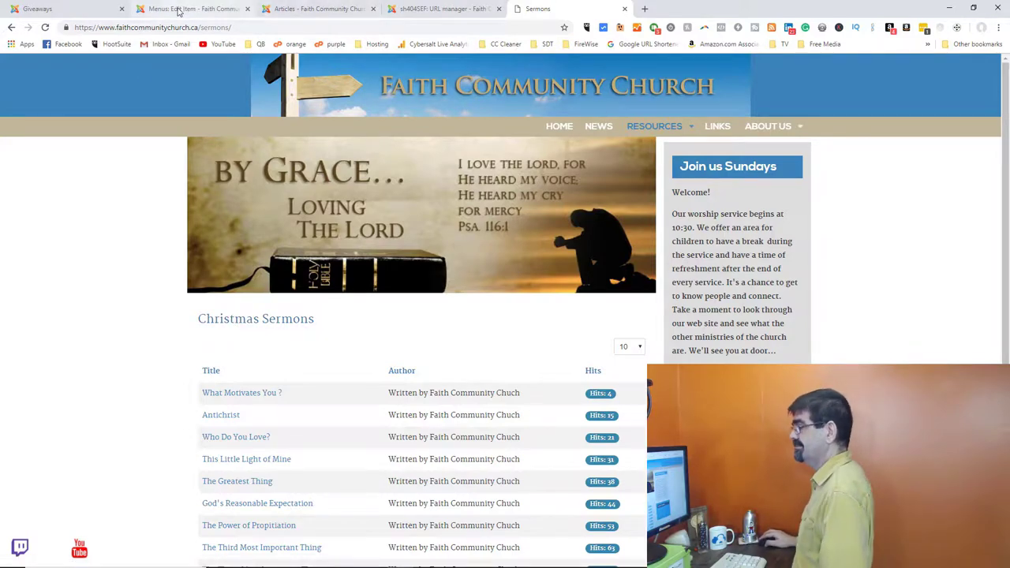
pyautogui.click(178, 9)
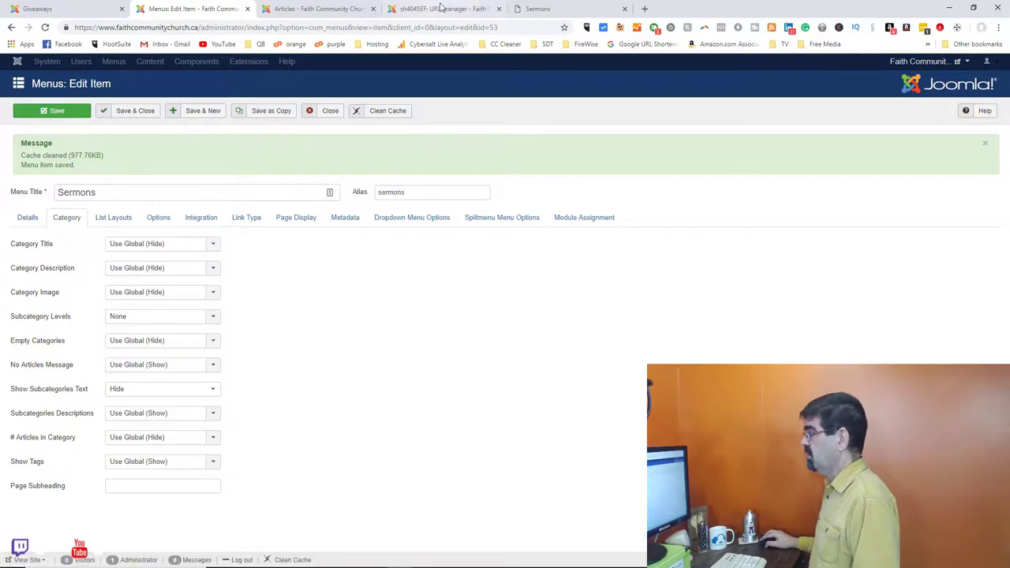
pyautogui.click(529, 8)
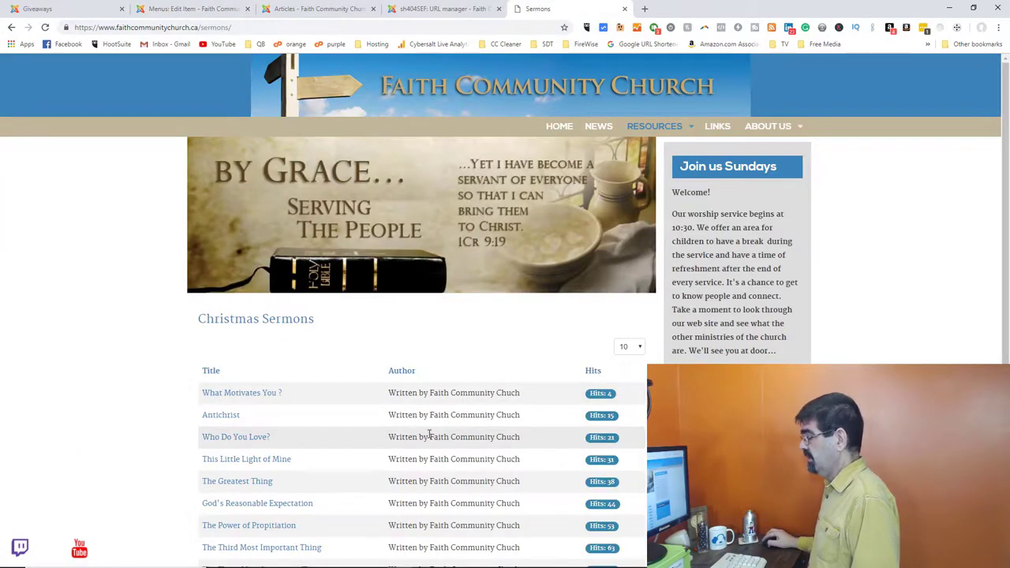
# Change the Sermons menu item's type to Featured Articles
pyautogui.click(203, 12)
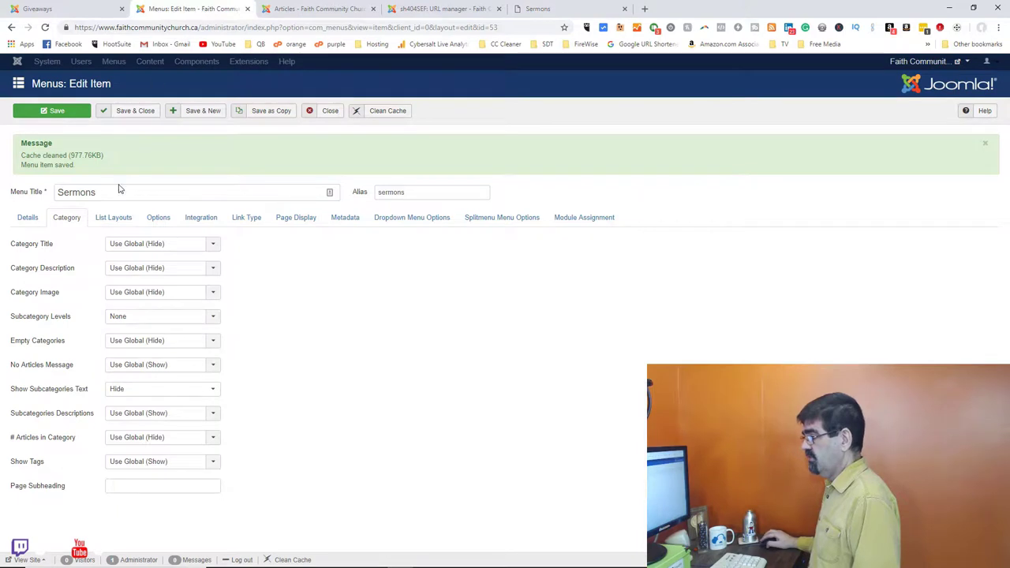
pyautogui.click(26, 221)
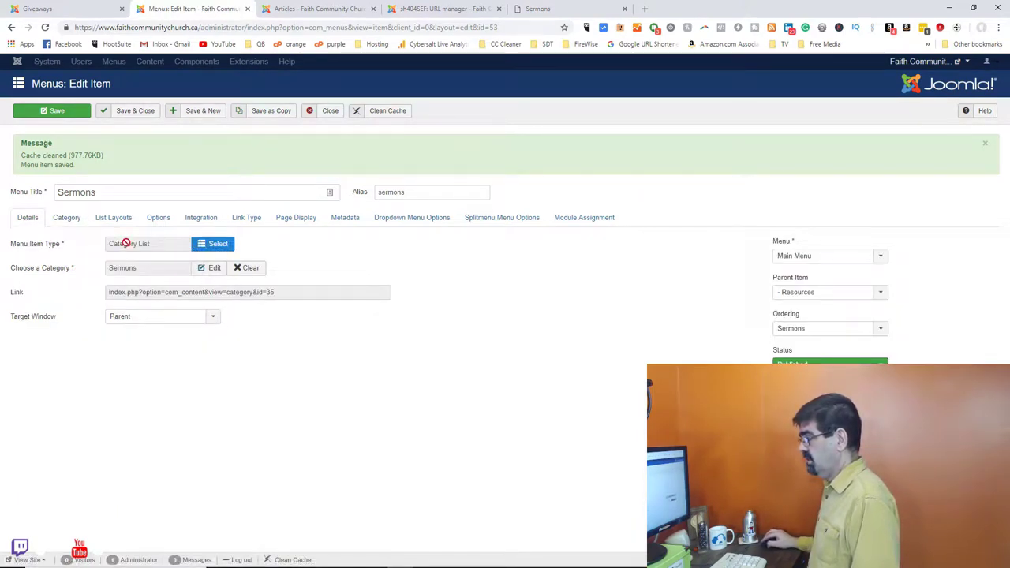
pyautogui.click(224, 247)
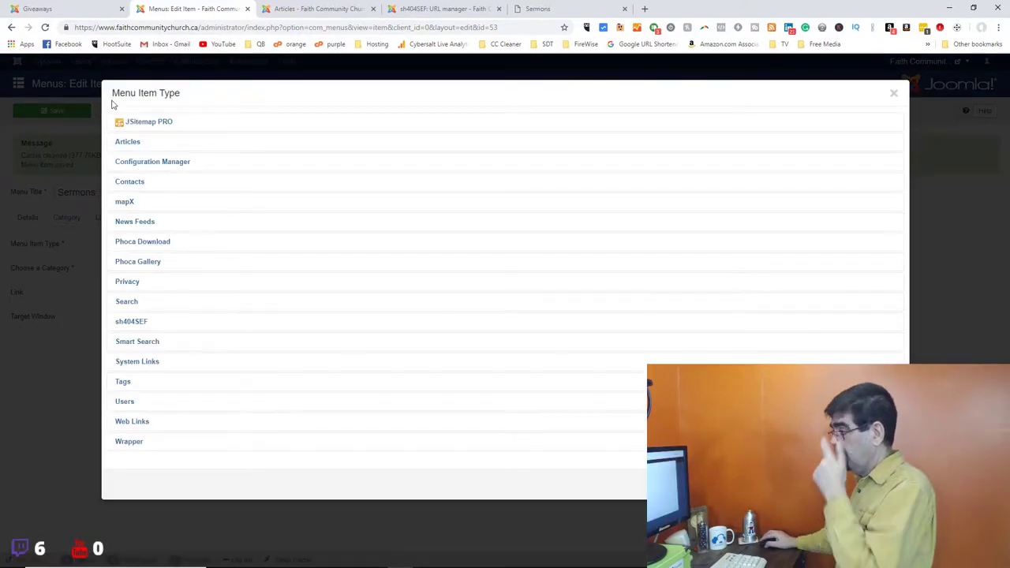
pyautogui.click(130, 142)
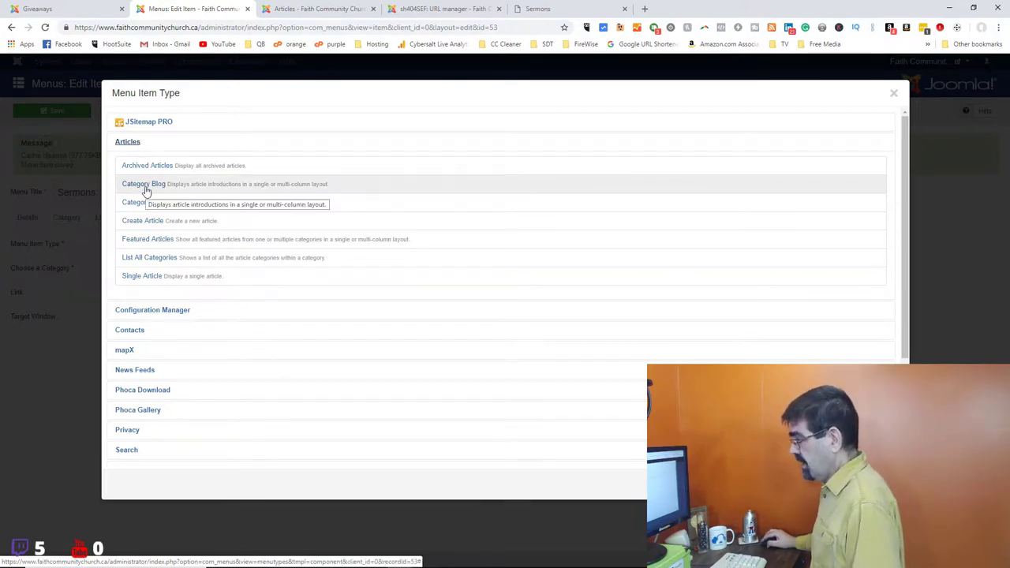
pyautogui.click(147, 239)
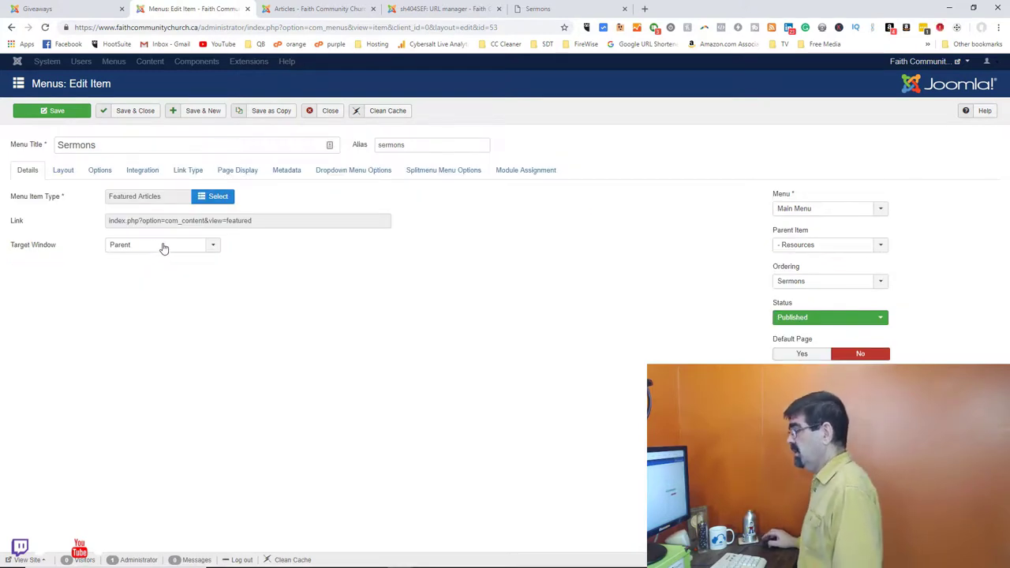
# Clear the "children" search filter from the Articles list
pyautogui.click(330, 11)
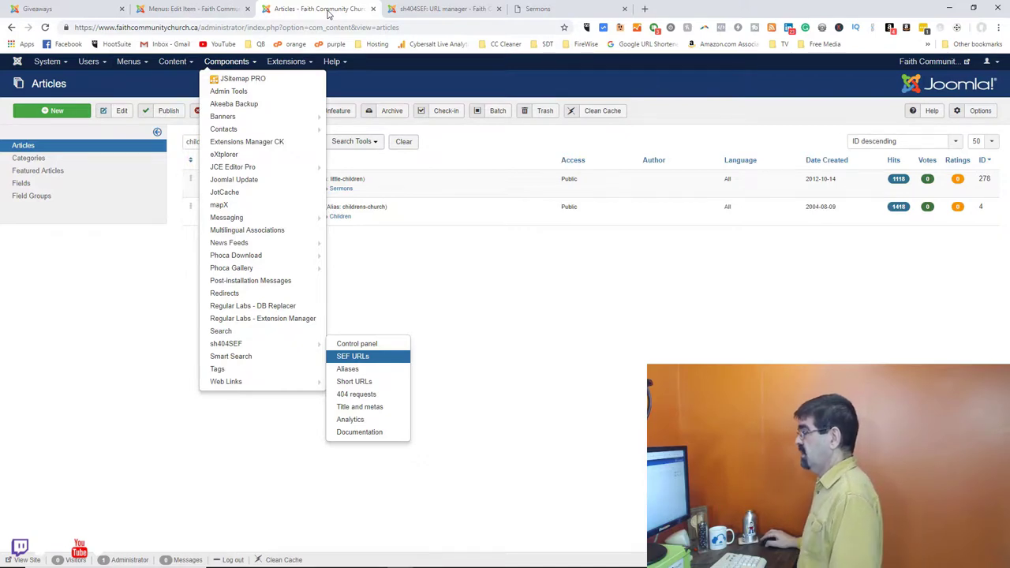
pyautogui.click(552, 10)
pyautogui.click(315, 9)
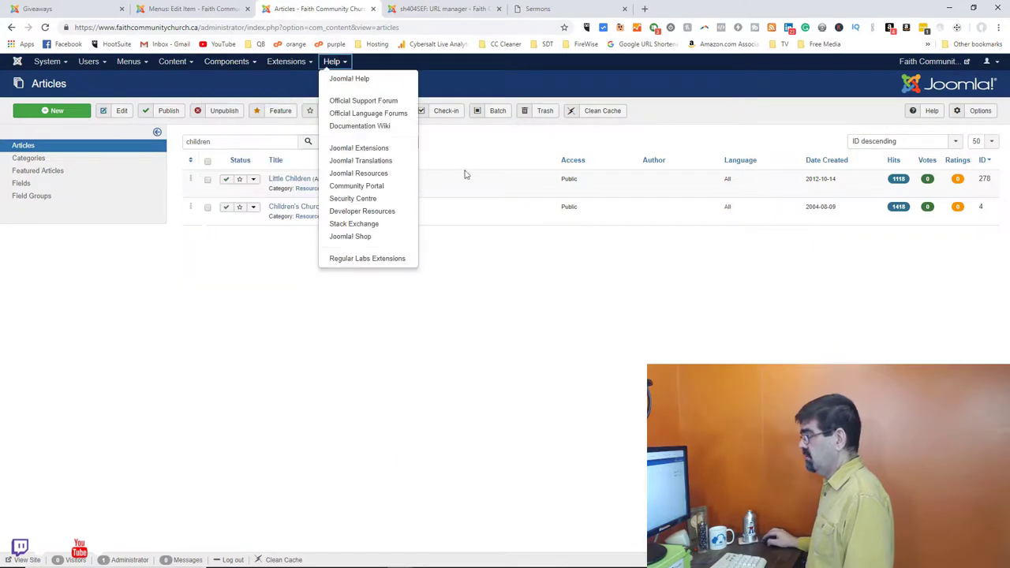
pyautogui.click(512, 142)
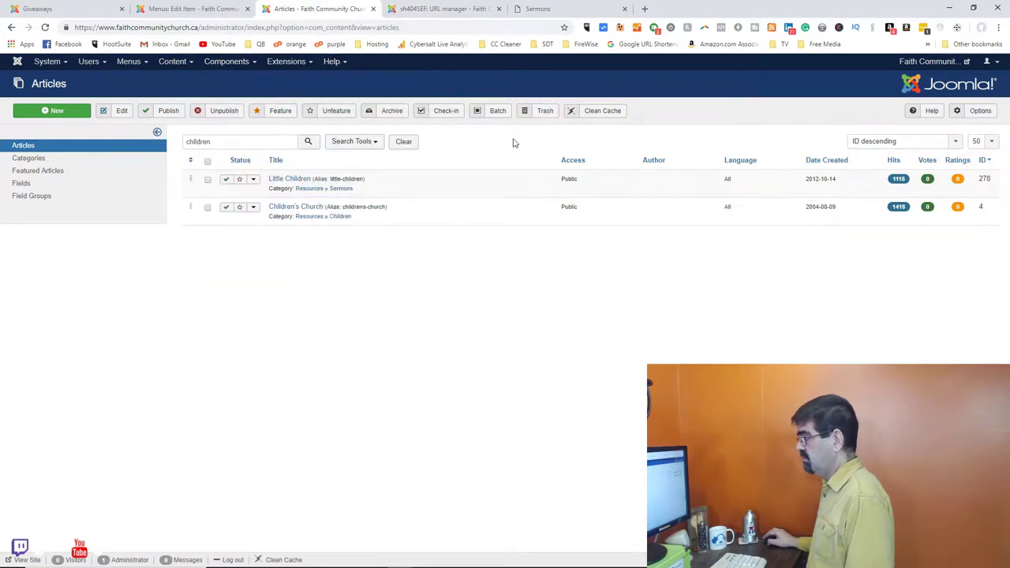
pyautogui.click(403, 142)
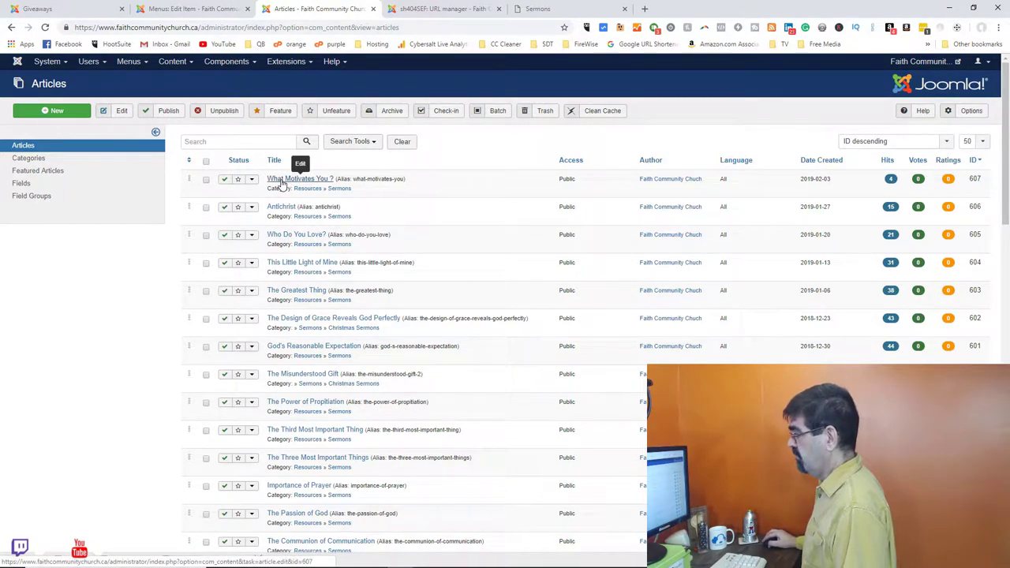
# Feature the articles "What Motivates You ?", "Who Do You Love?" and "God's Reasonable Expectation", and clean the site cache
pyautogui.click(239, 181)
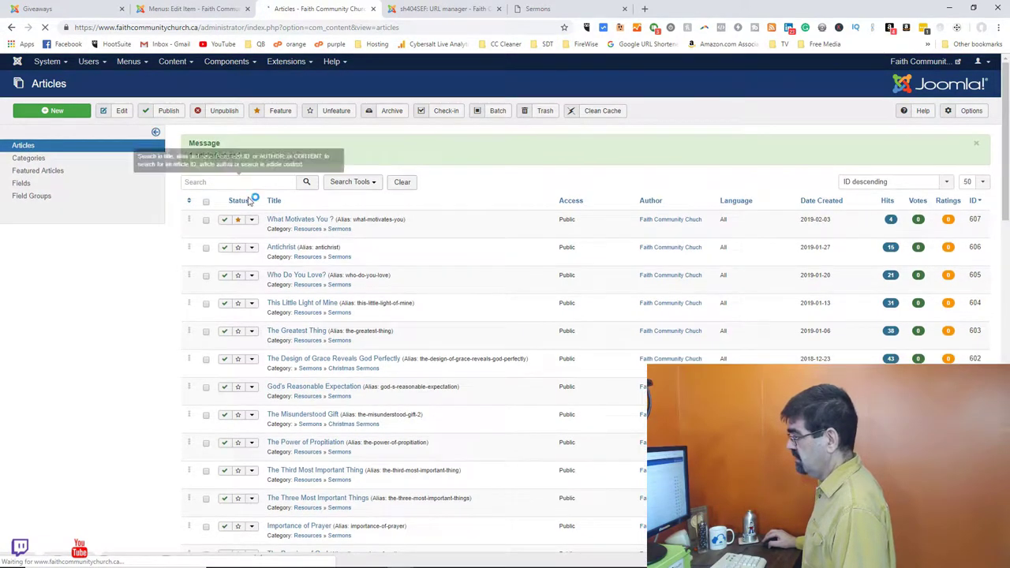
pyautogui.click(239, 276)
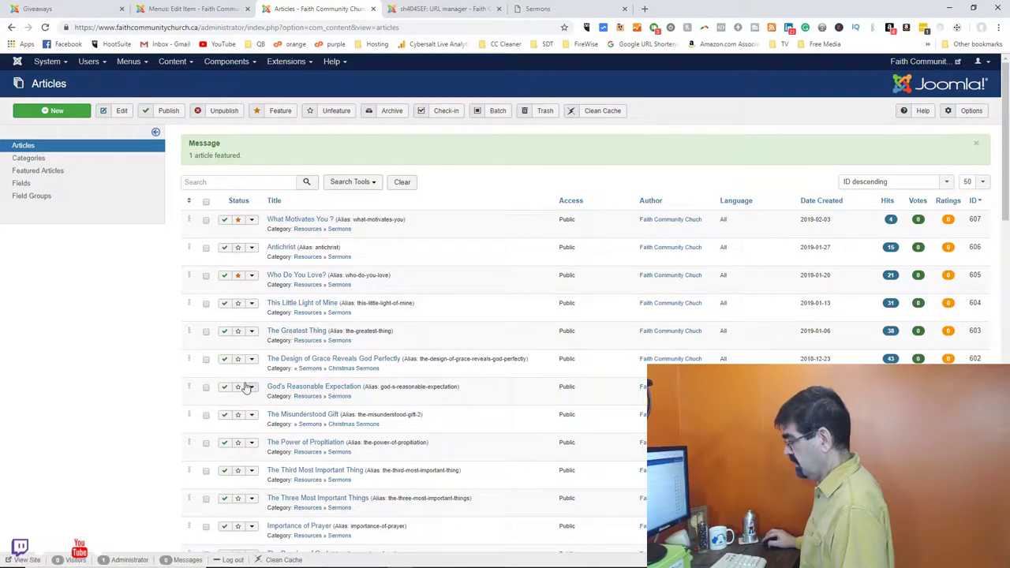
pyautogui.click(238, 389)
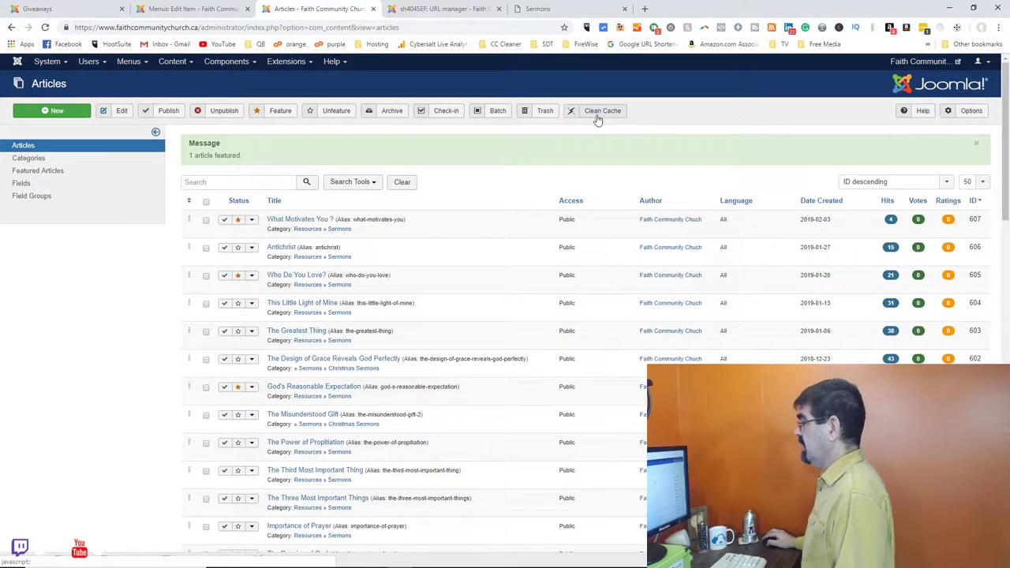
pyautogui.click(597, 115)
# Save the Sermons menu item with its Featured Articles type
pyautogui.click(157, 8)
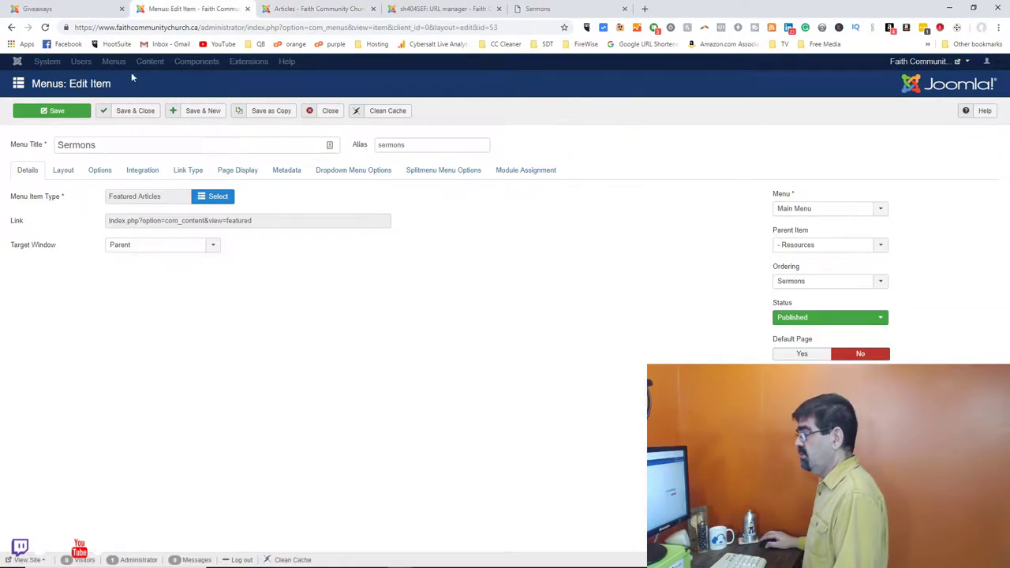
pyautogui.moveTo(24, 201)
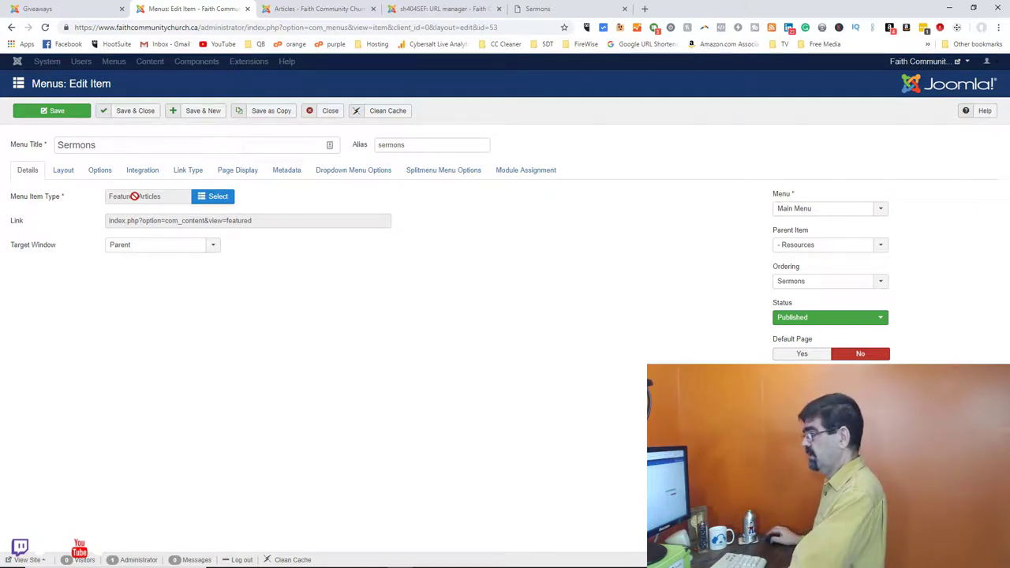
pyautogui.click(47, 115)
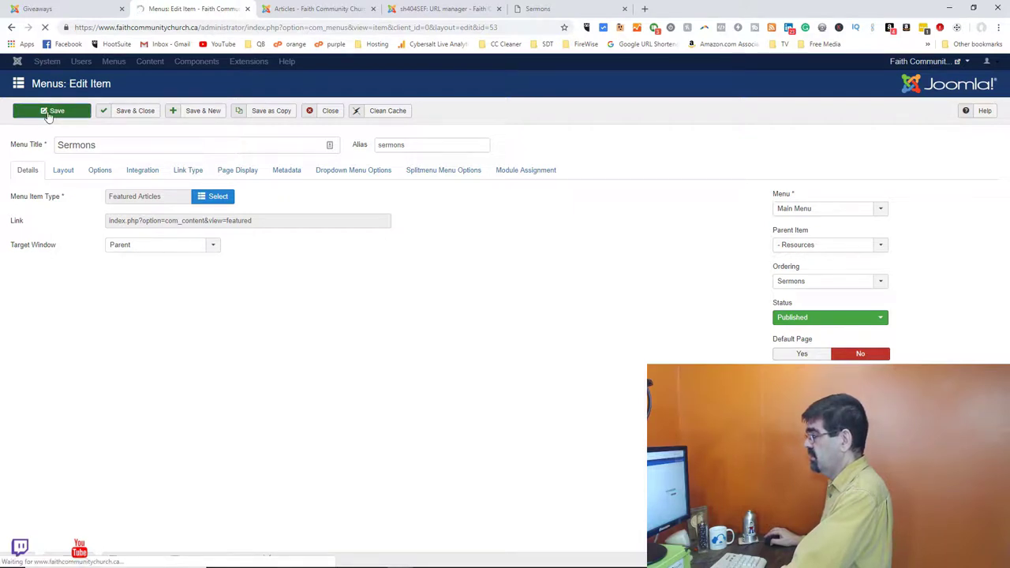
# Reload the live Sermons page with the form resubmission confirmed and examine its featured articles layout
pyautogui.click(546, 11)
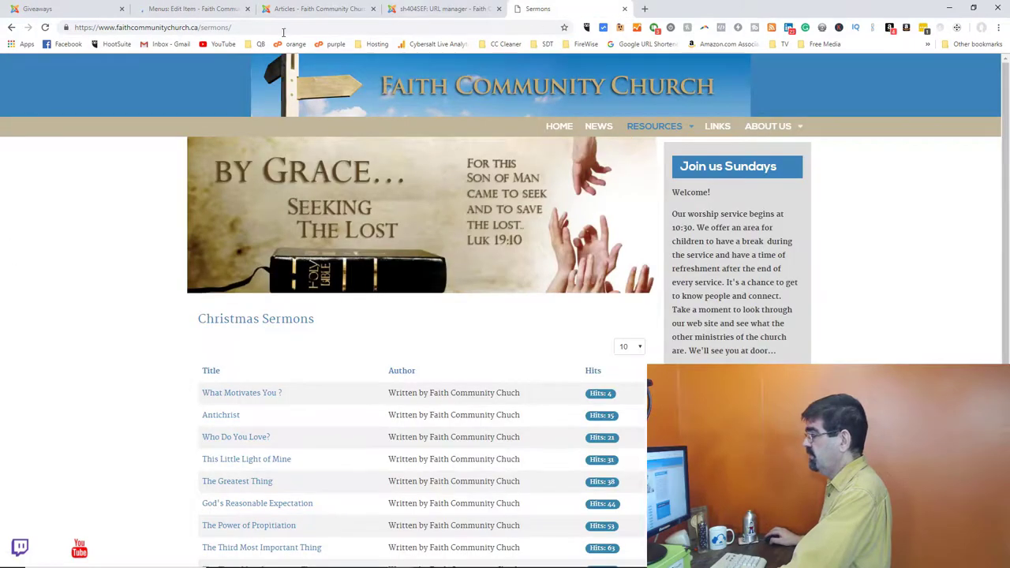
pyautogui.click(45, 28)
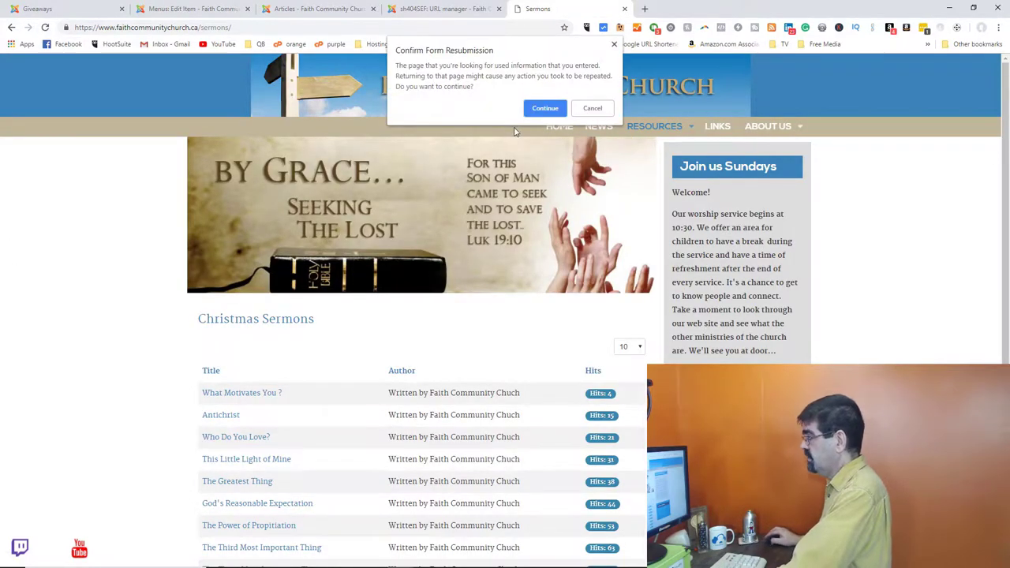
pyautogui.click(538, 107)
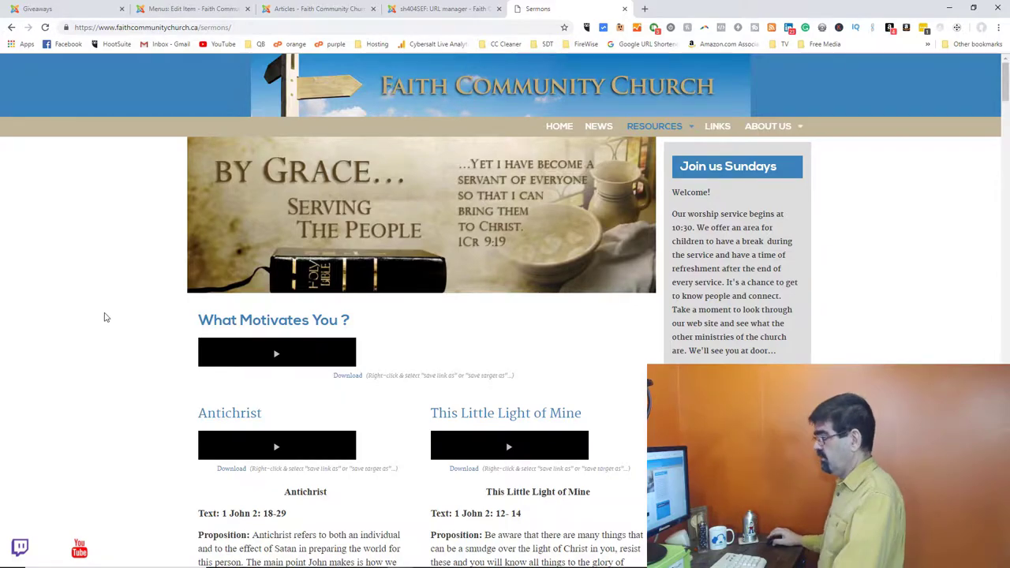
pyautogui.scroll(-1, 118, 317)
pyautogui.scroll(-1, 181, 289)
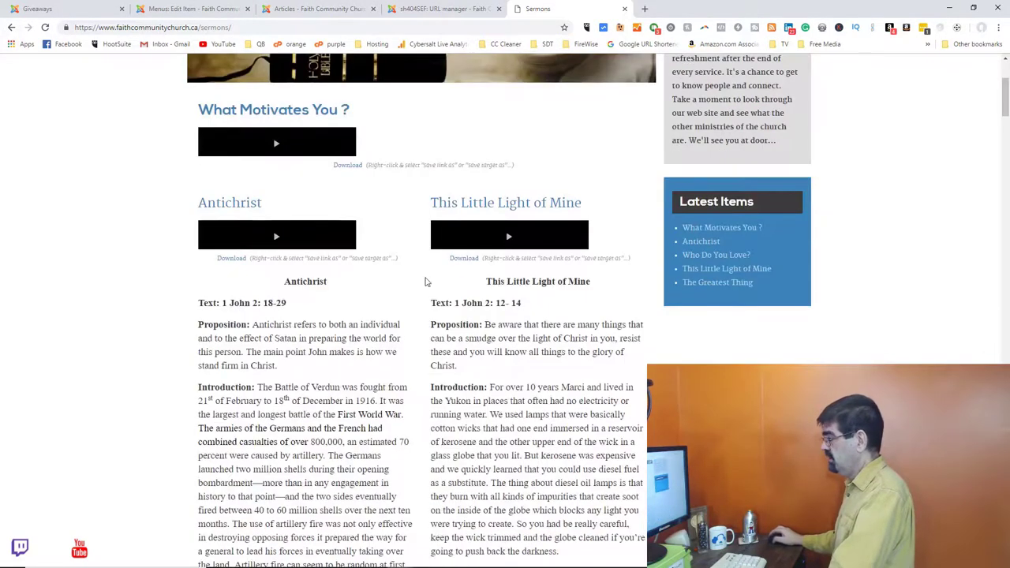
# Examine the live Sermons page down through its article columns to the More Articles links, Subcategories section and pagination
pyautogui.scroll(-8, 425, 281)
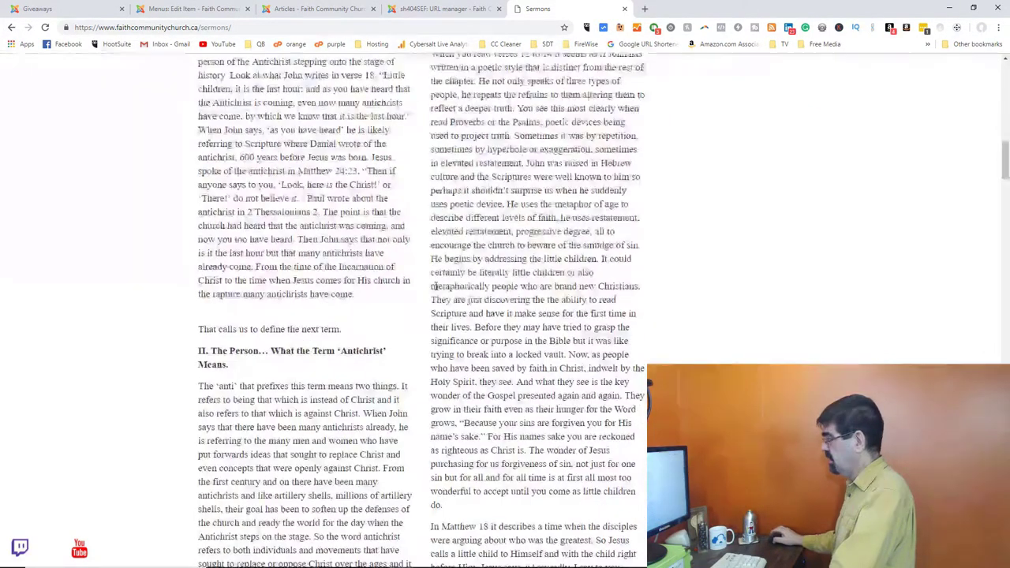
pyautogui.scroll(-10, 433, 286)
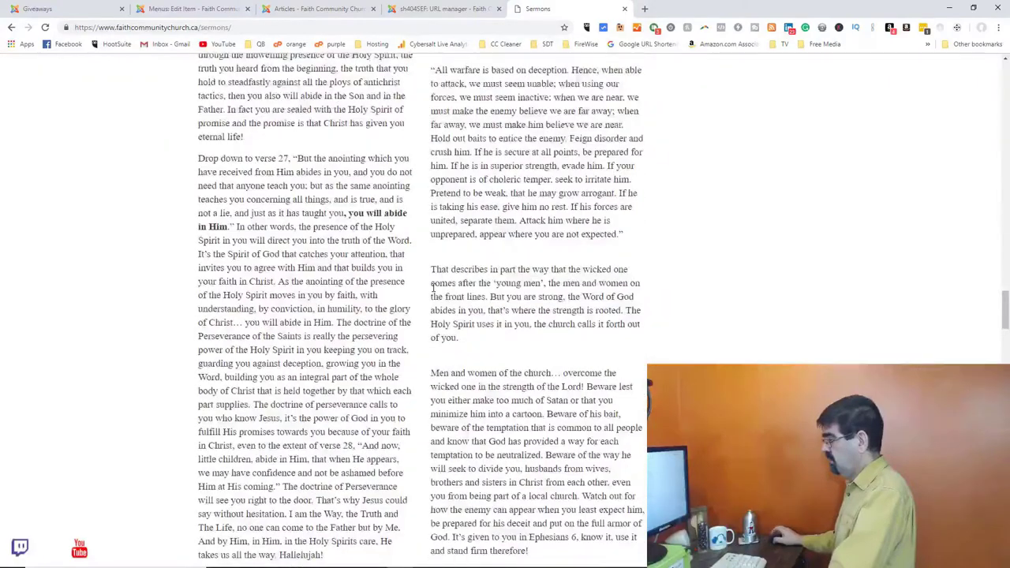
pyautogui.scroll(-10, 432, 287)
pyautogui.scroll(4, 433, 287)
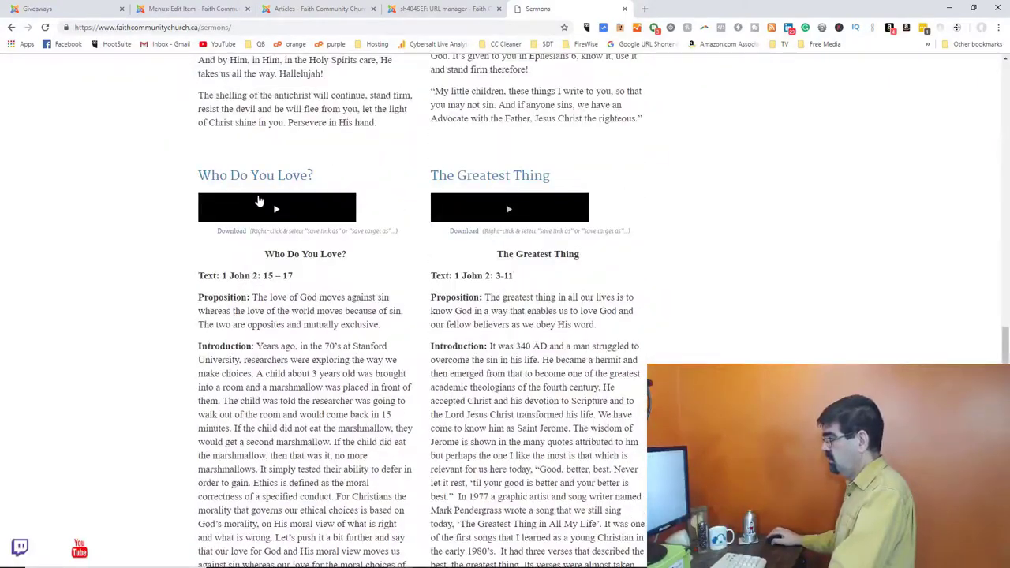
pyautogui.scroll(-8, 400, 304)
pyautogui.scroll(-10, 400, 304)
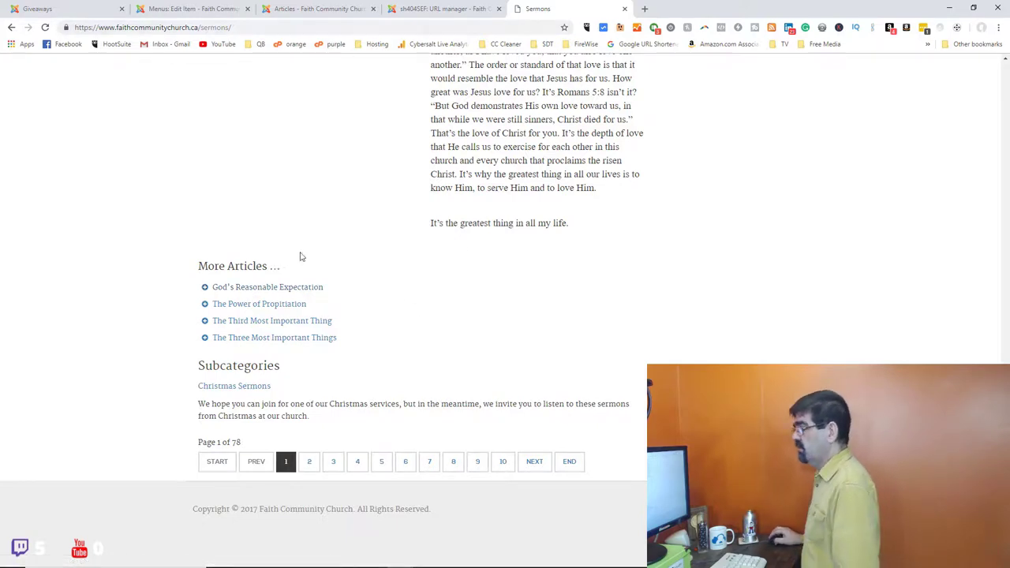
# Review the Sermons menu item's type and the list of featured articles, and compare them with the live Sermons page
pyautogui.click(186, 9)
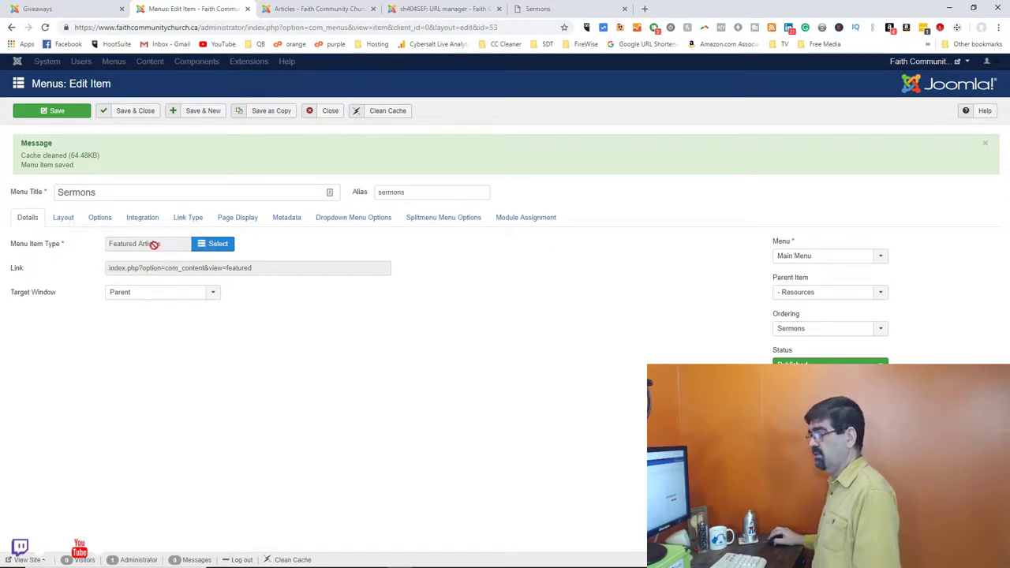
pyautogui.click(298, 9)
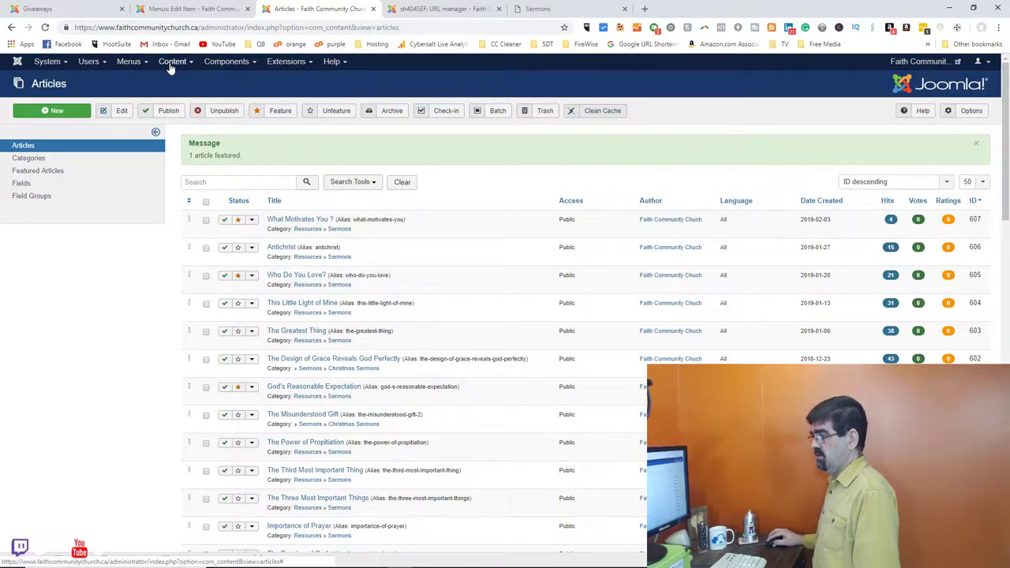
pyautogui.click(38, 171)
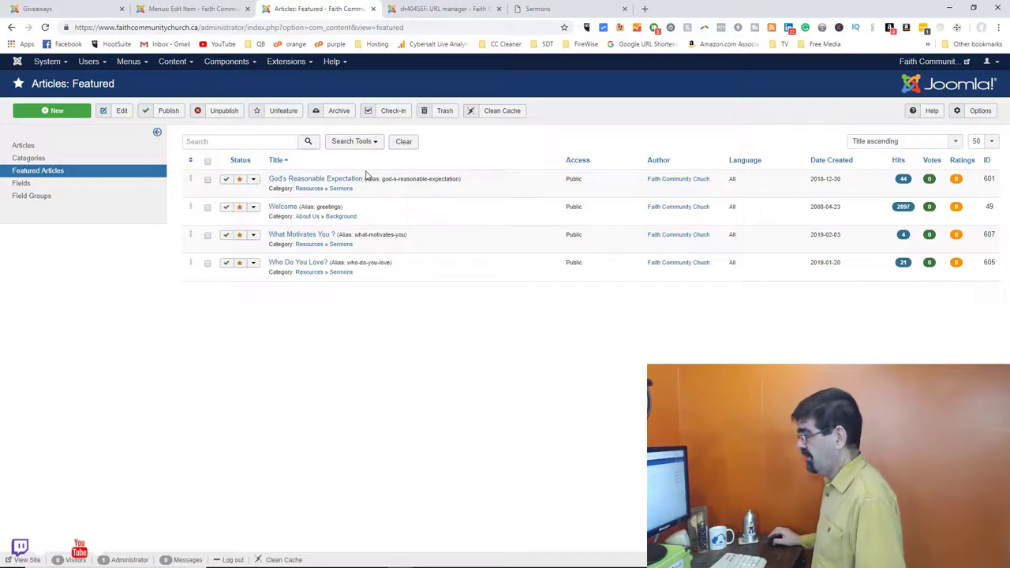
pyautogui.click(547, 12)
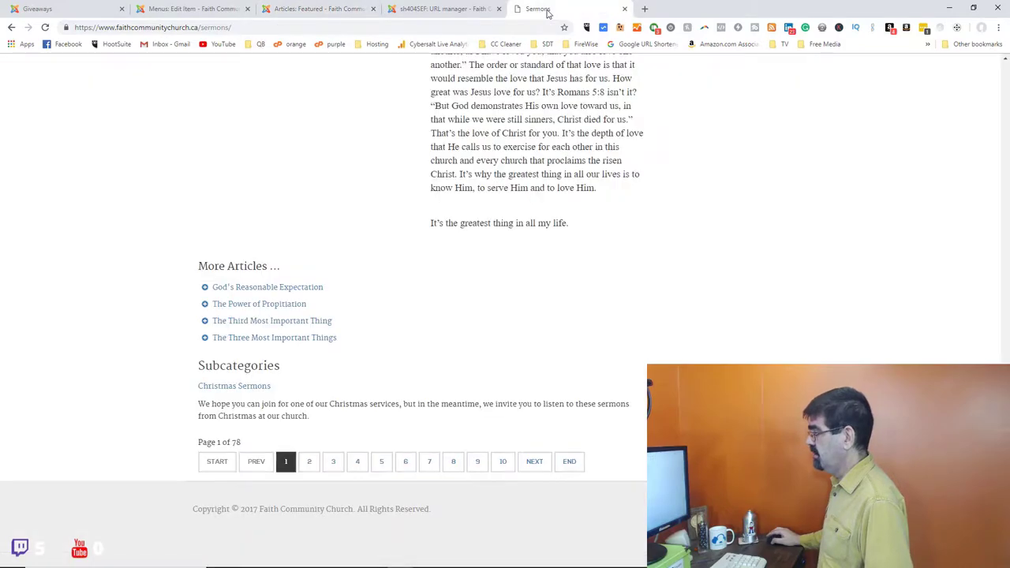
# Compare the articles shown on the live Sermons page with the featured articles list in the site administration
pyautogui.scroll(15, 518, 213)
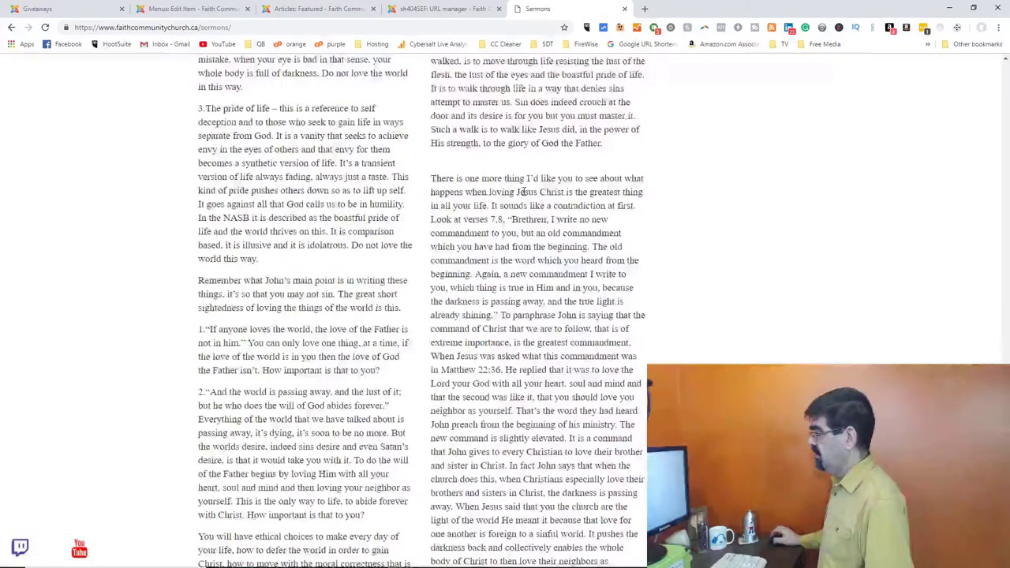
pyautogui.scroll(10, 521, 192)
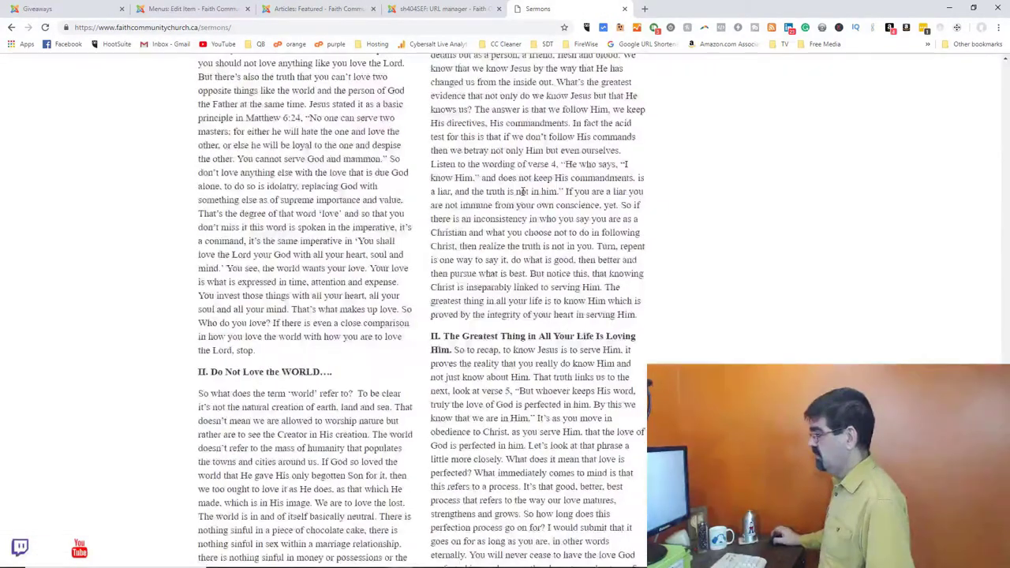
pyautogui.scroll(5, 521, 194)
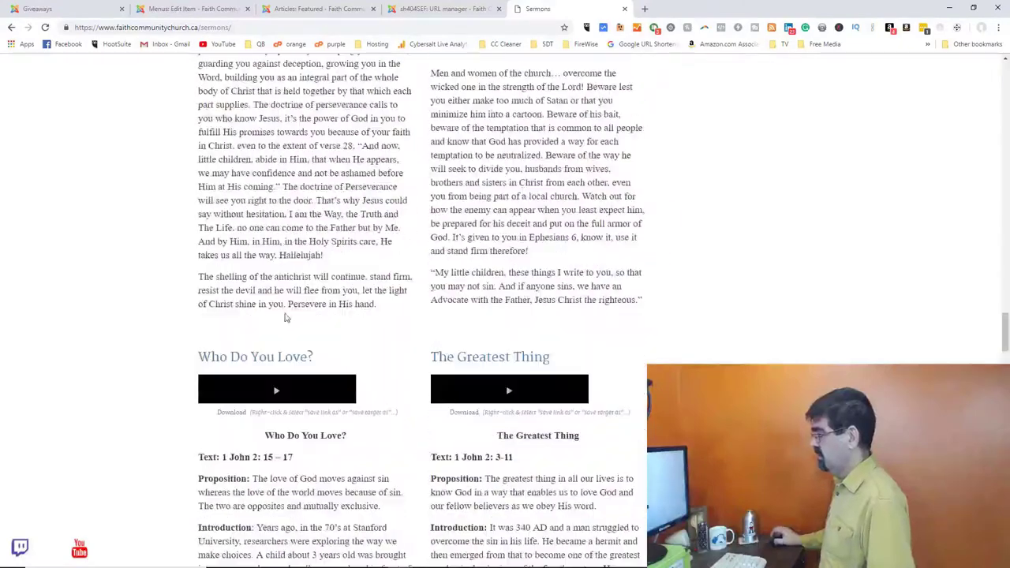
pyautogui.scroll(10, 533, 252)
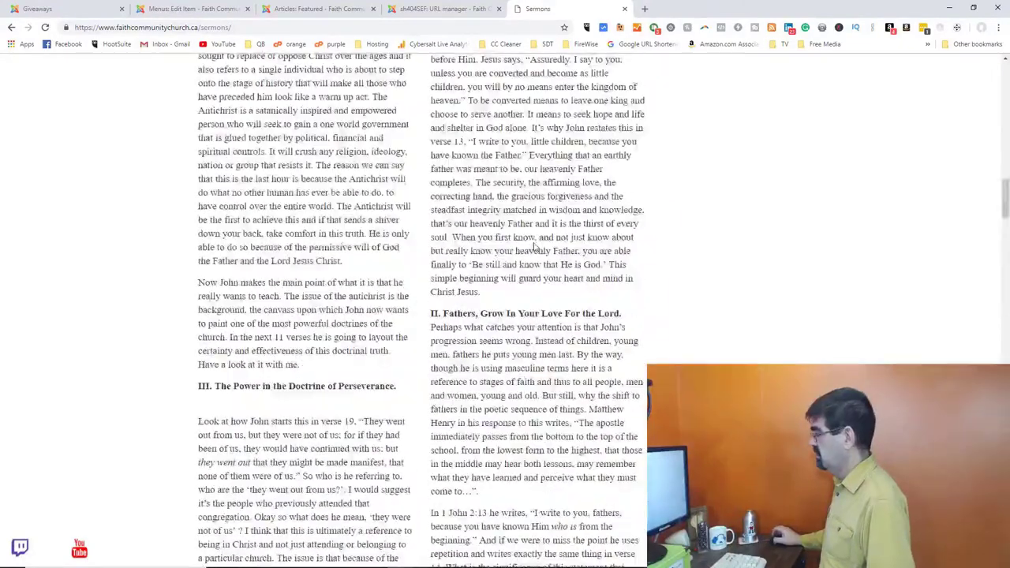
pyautogui.scroll(3, 534, 244)
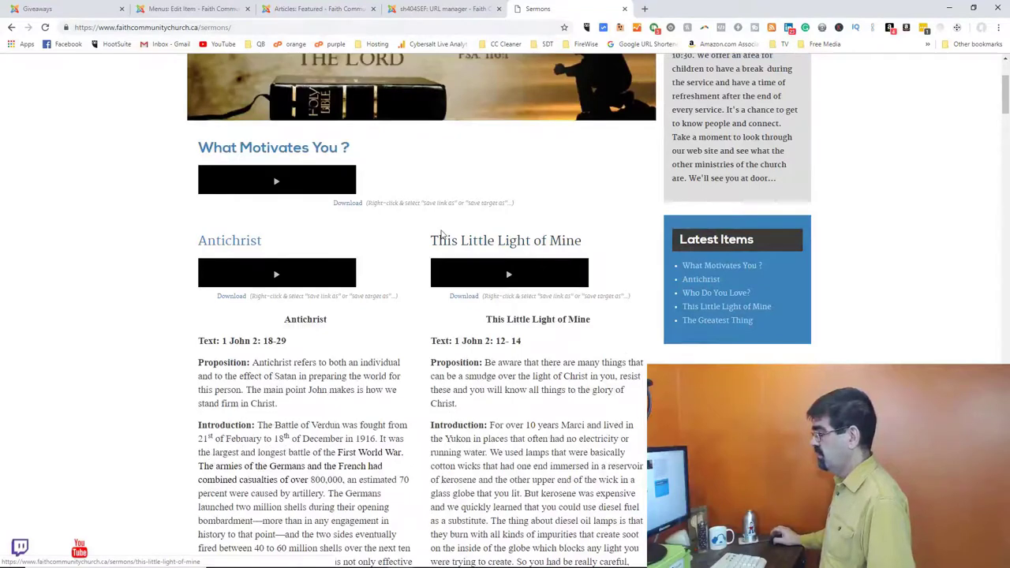
pyautogui.click(307, 12)
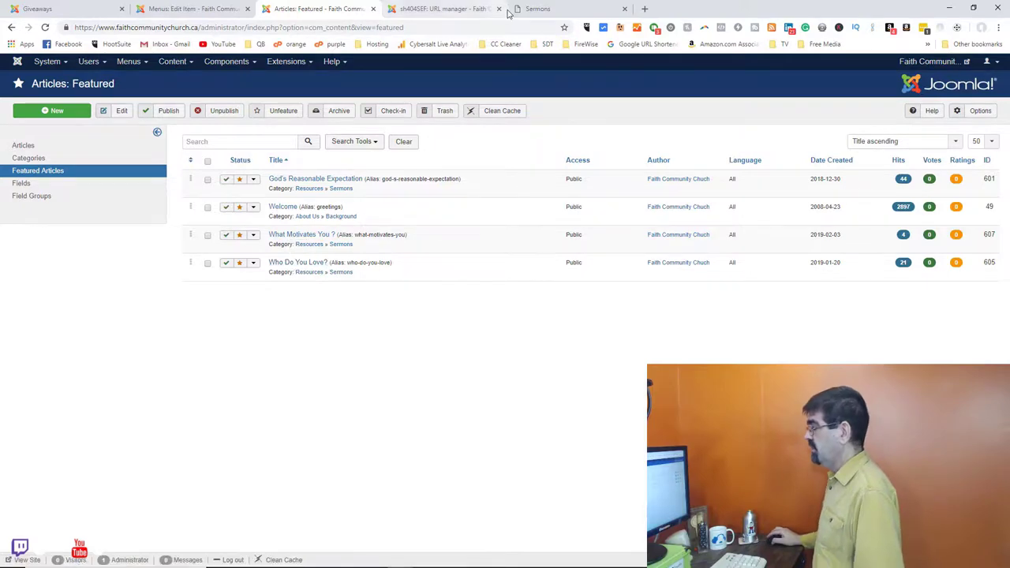
pyautogui.click(533, 14)
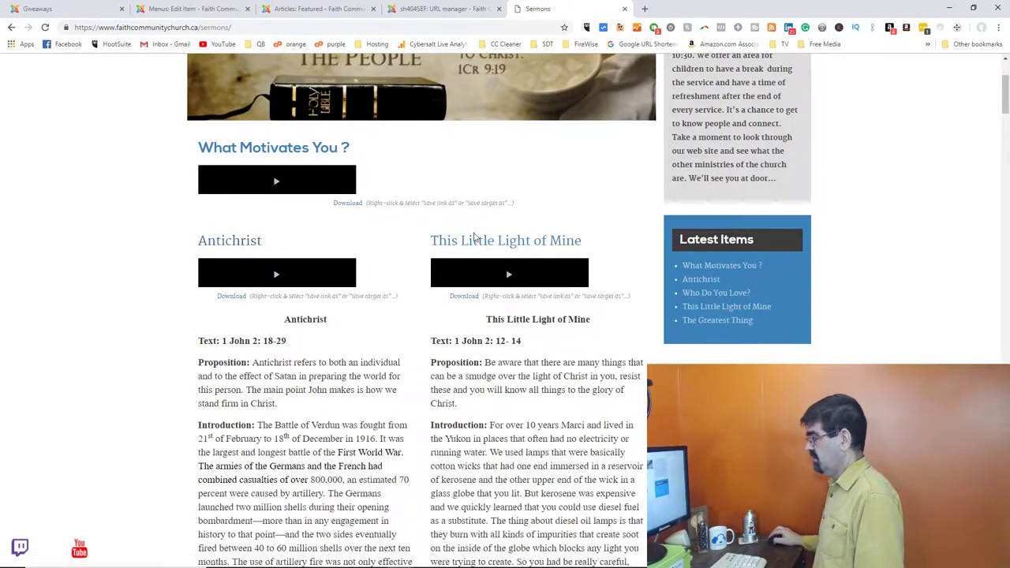
pyautogui.click(331, 9)
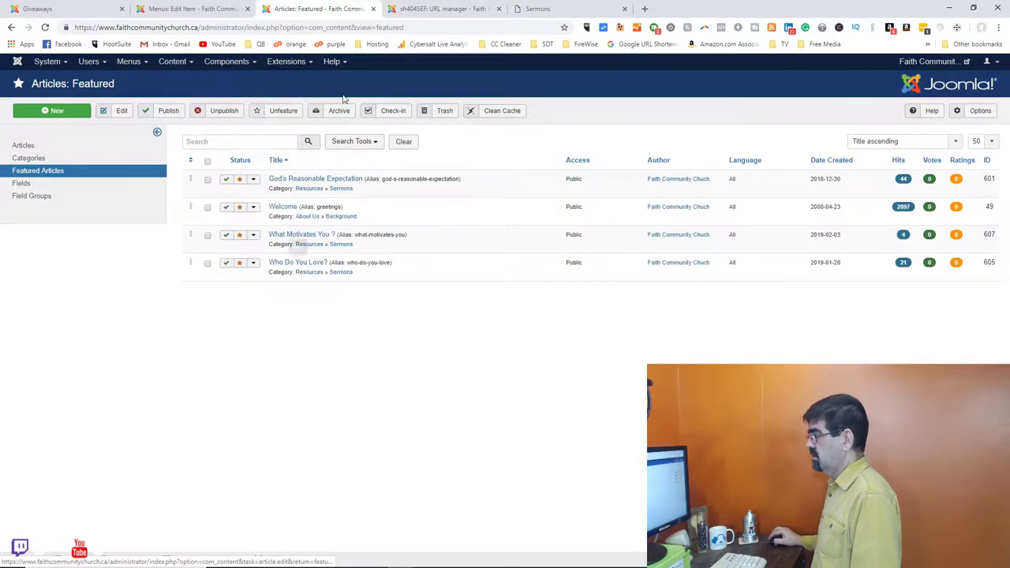
pyautogui.click(536, 8)
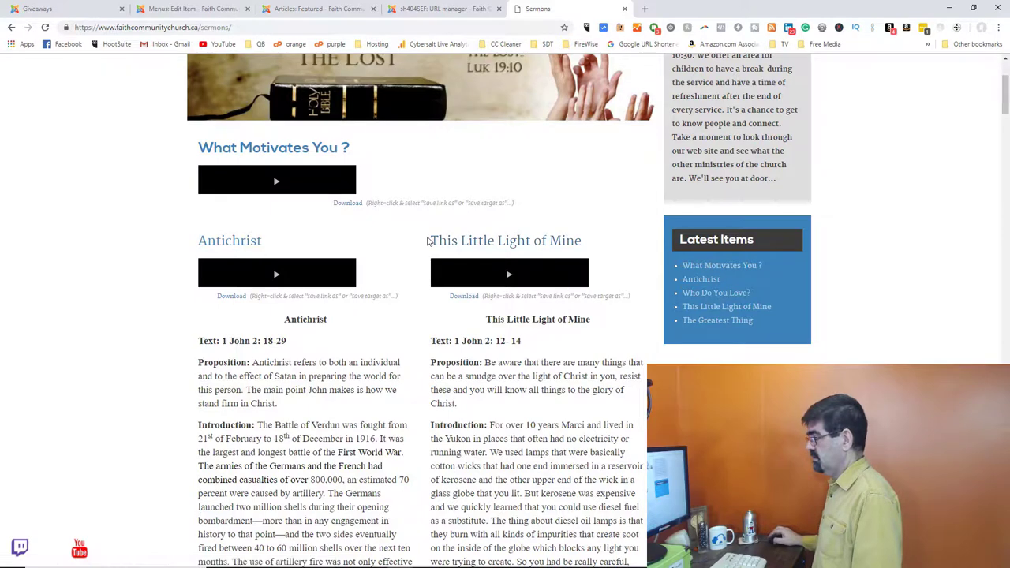
# Examine the Sermons menu item's layout settings, including the available categories and the pagination description
pyautogui.click(199, 10)
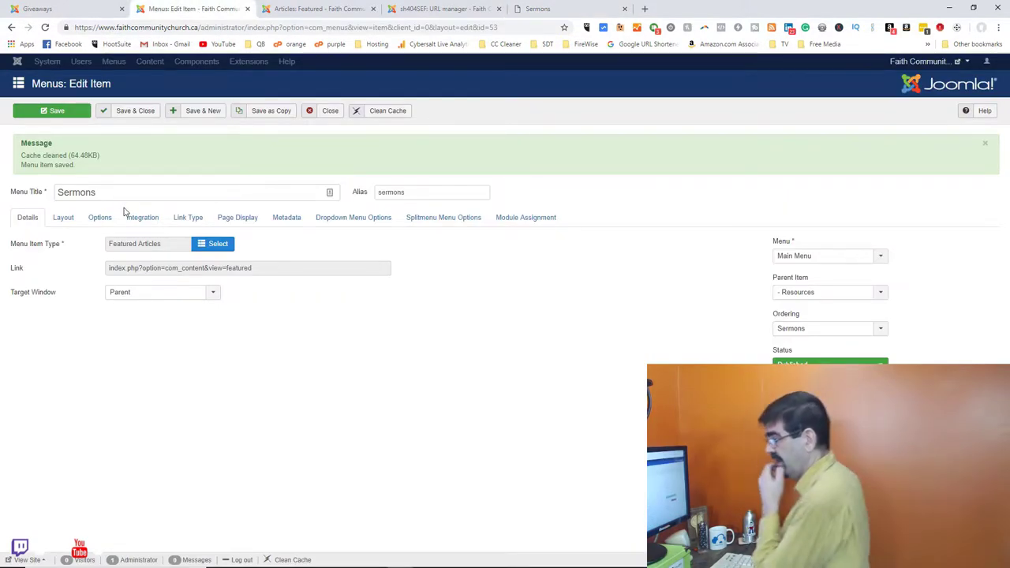
pyautogui.click(63, 217)
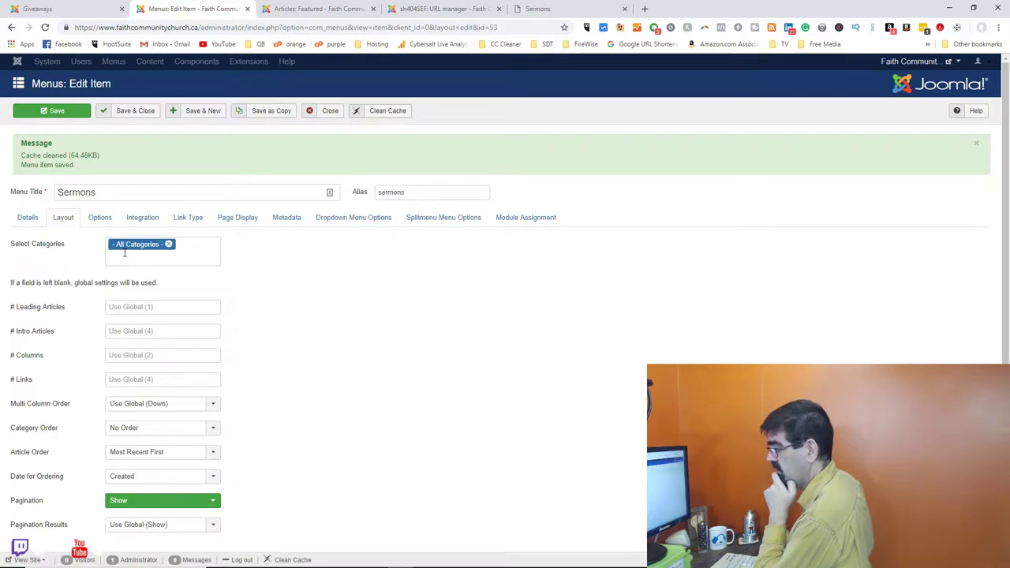
pyautogui.click(178, 253)
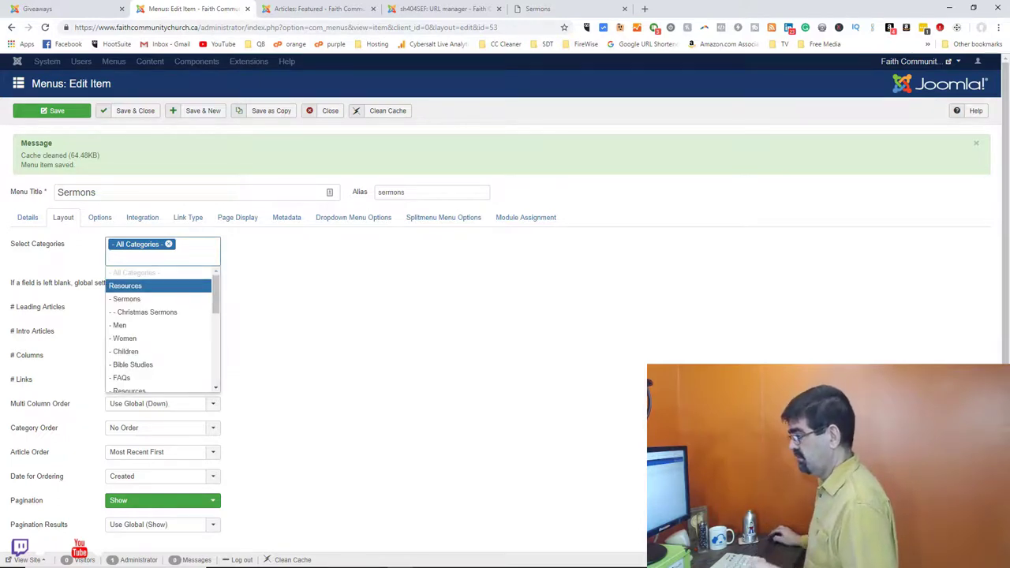
pyautogui.click(312, 276)
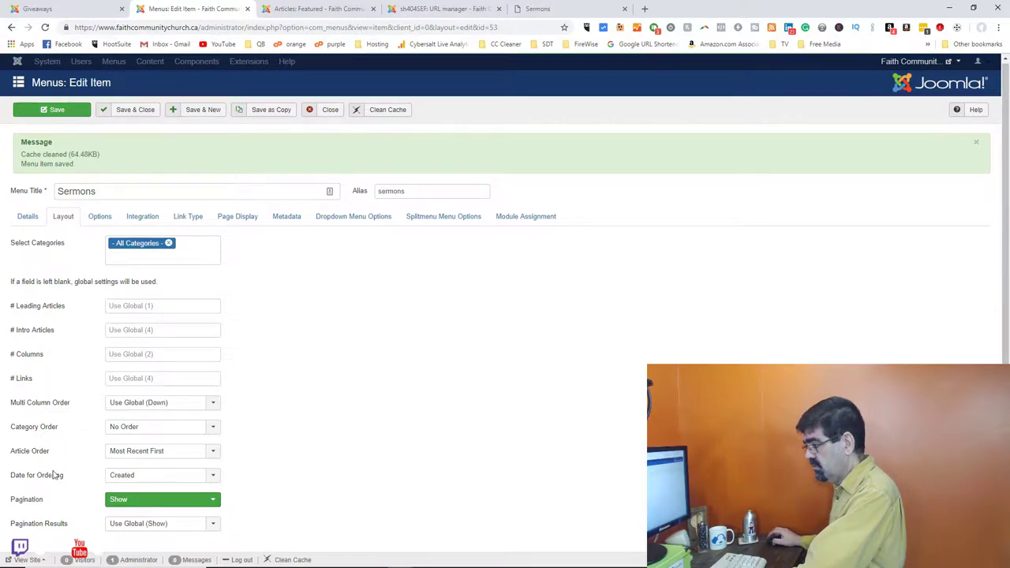
pyautogui.moveTo(32, 495)
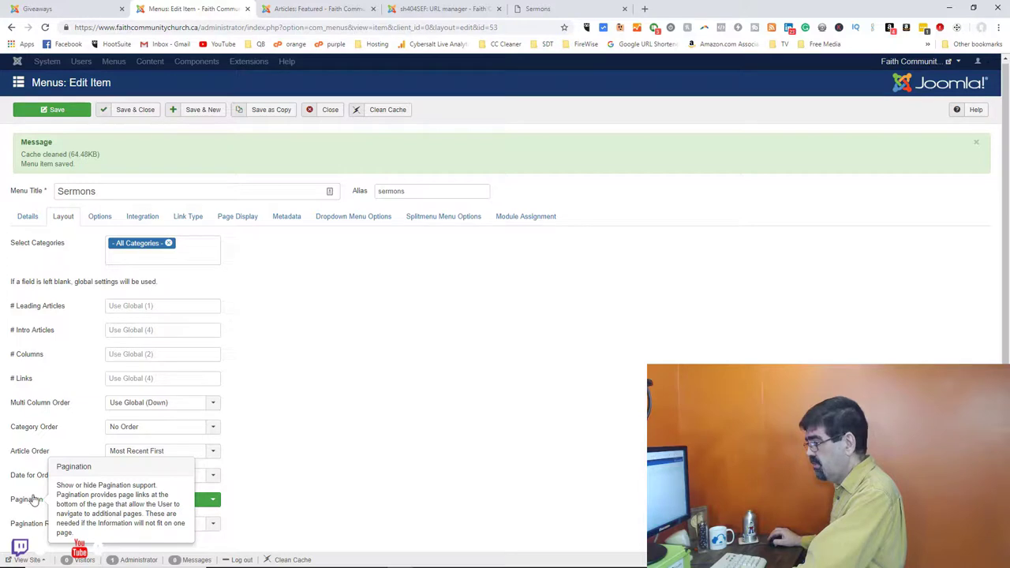
# Check the Sermons menu item's options, integration, link type and page display settings, then its menu item type description
pyautogui.click(99, 219)
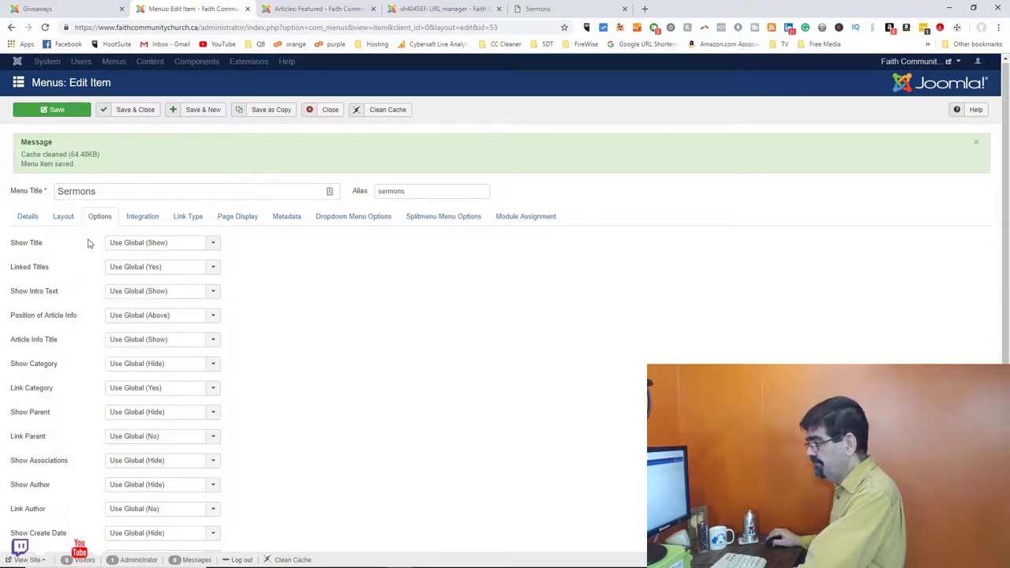
pyautogui.click(131, 224)
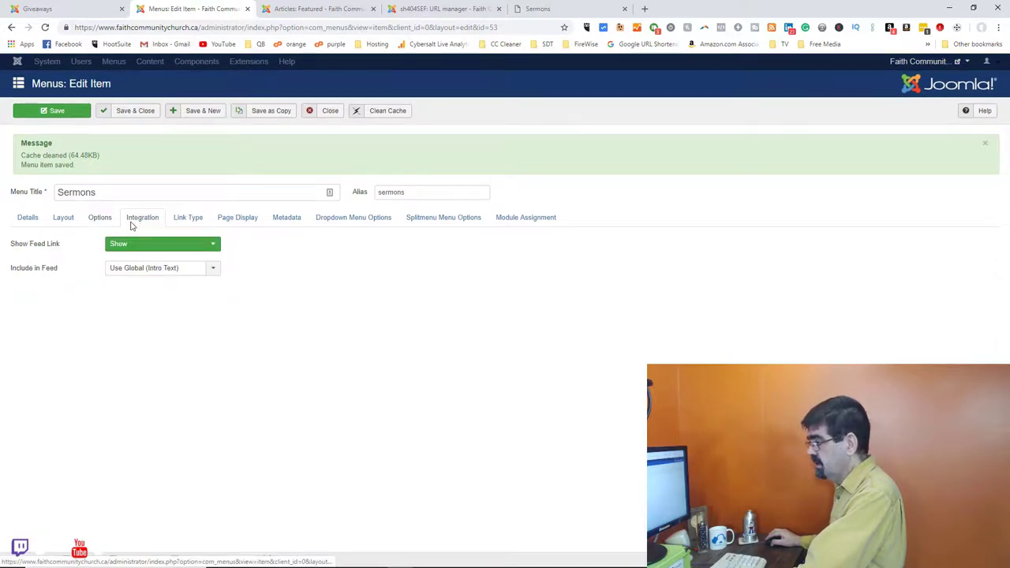
pyautogui.click(189, 221)
pyautogui.click(243, 221)
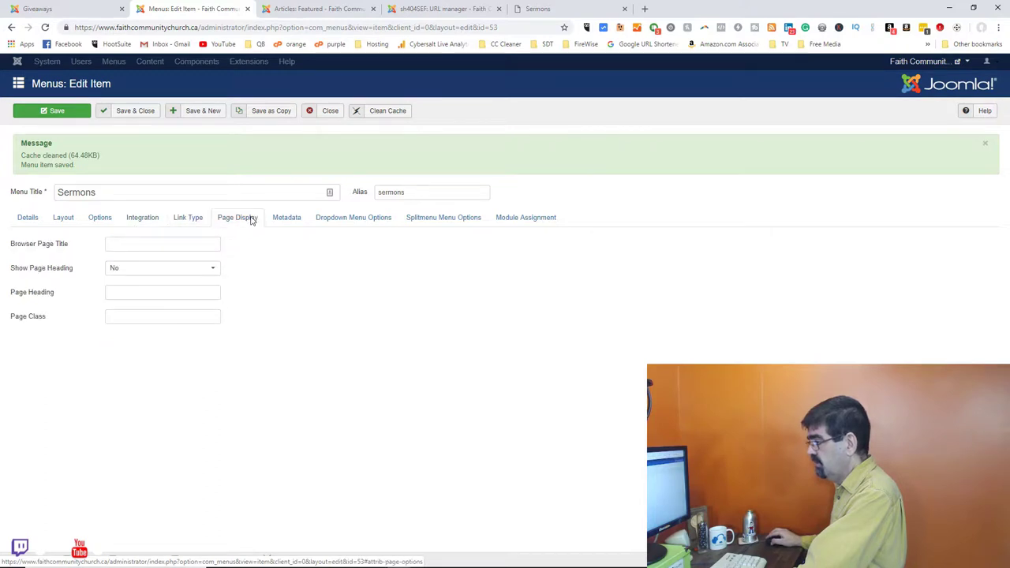
pyautogui.click(29, 219)
pyautogui.moveTo(34, 247)
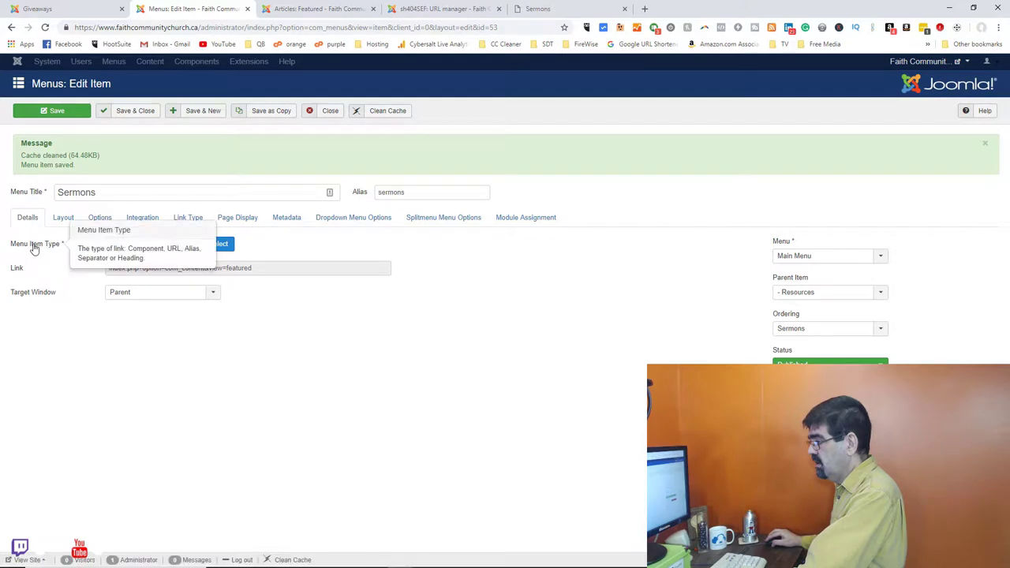
# Review the article-based menu item types available for the Sermons item and close the selection without choosing one
pyautogui.click(224, 246)
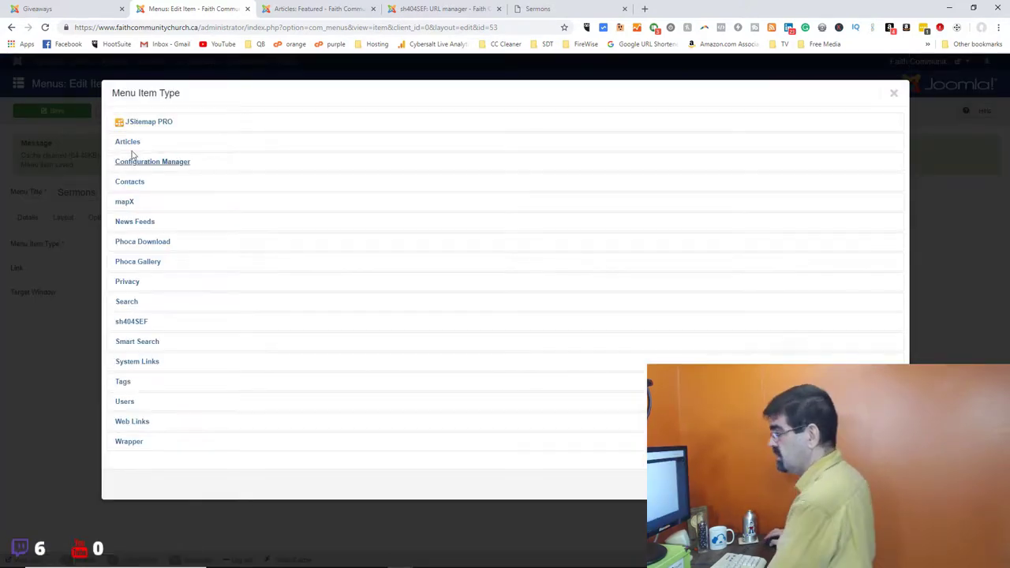
pyautogui.rightClick(131, 141)
pyautogui.click(127, 142)
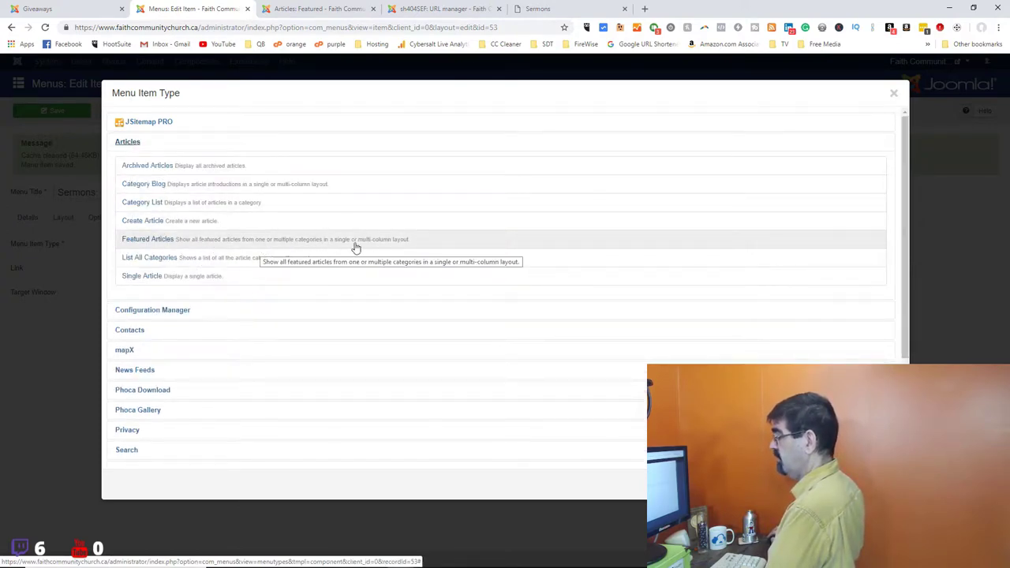
pyautogui.click(892, 93)
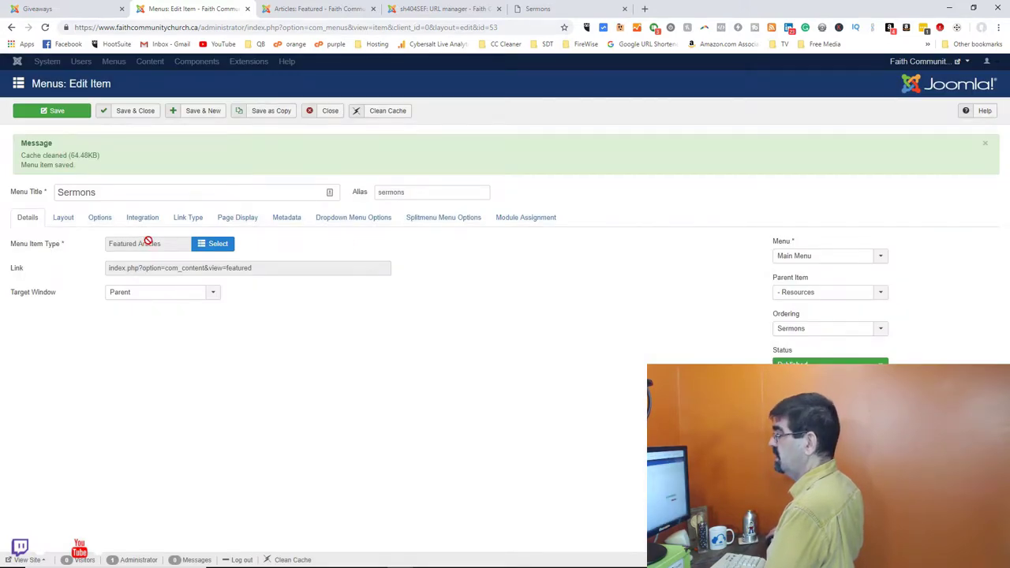
# Refresh the sh404SEF URL list filtered by "sermons/" and delete the "sermons/" category URL together with its duplicates
pyautogui.click(442, 9)
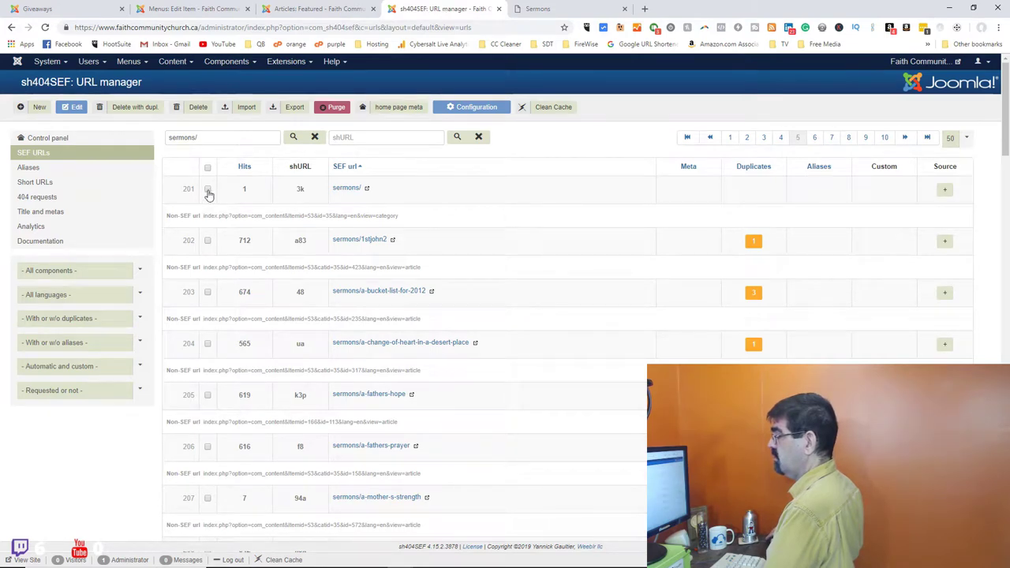
pyautogui.click(293, 138)
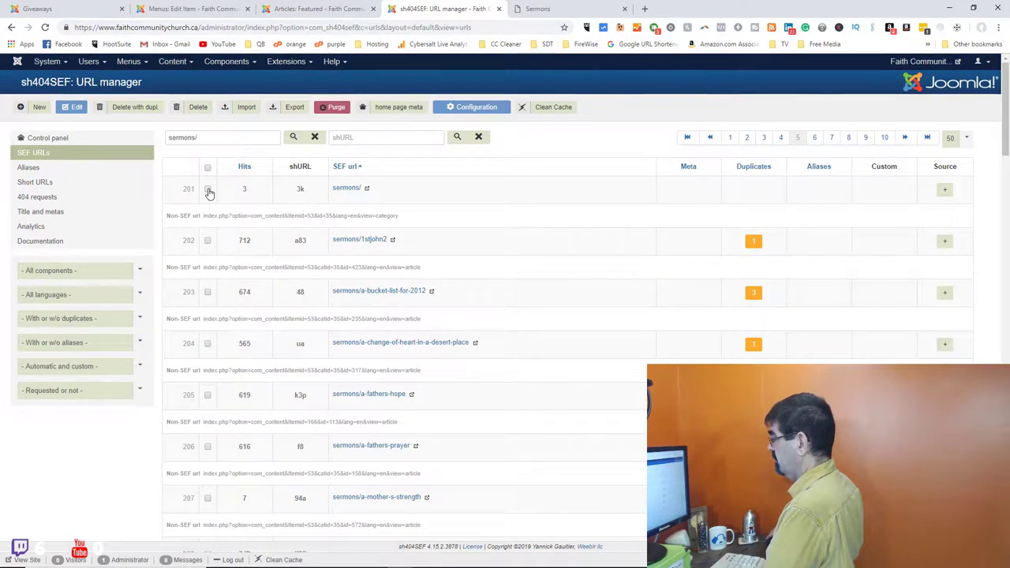
pyautogui.click(208, 190)
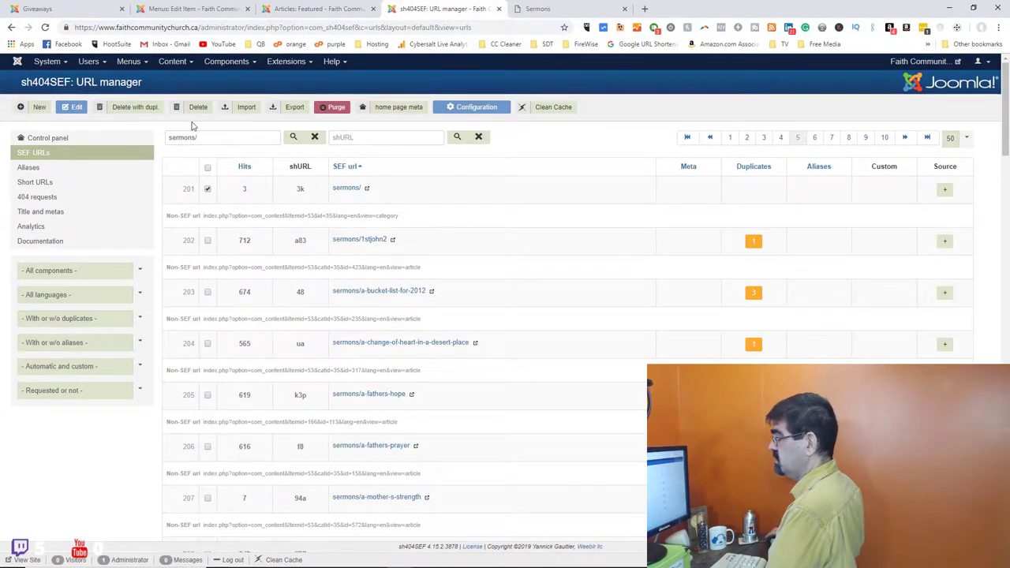
pyautogui.click(146, 108)
pyautogui.click(635, 288)
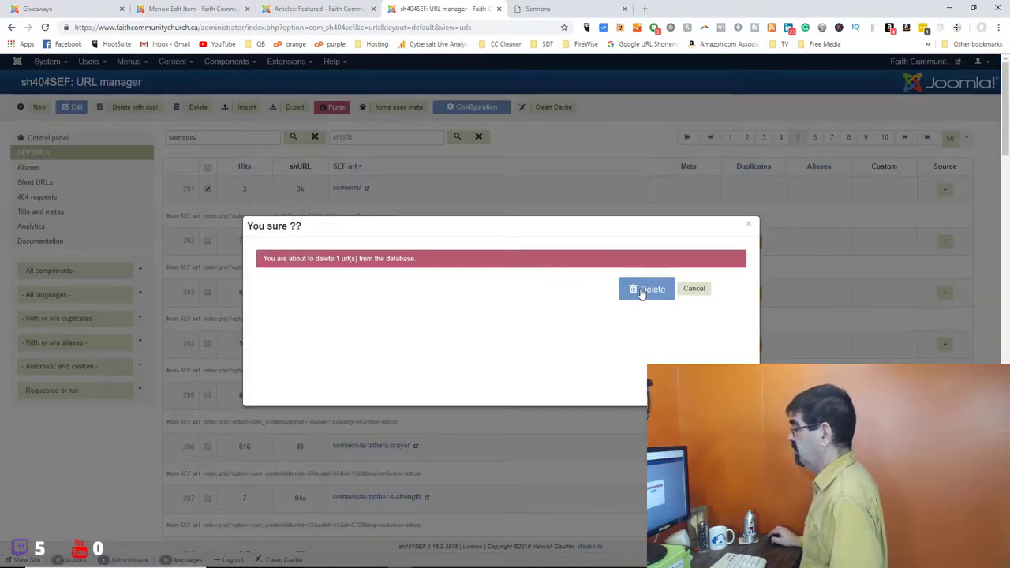
# Reload the live sermons/ page twice, agreeing to the form resubmission each time, to test the deleted URL
pyautogui.click(552, 11)
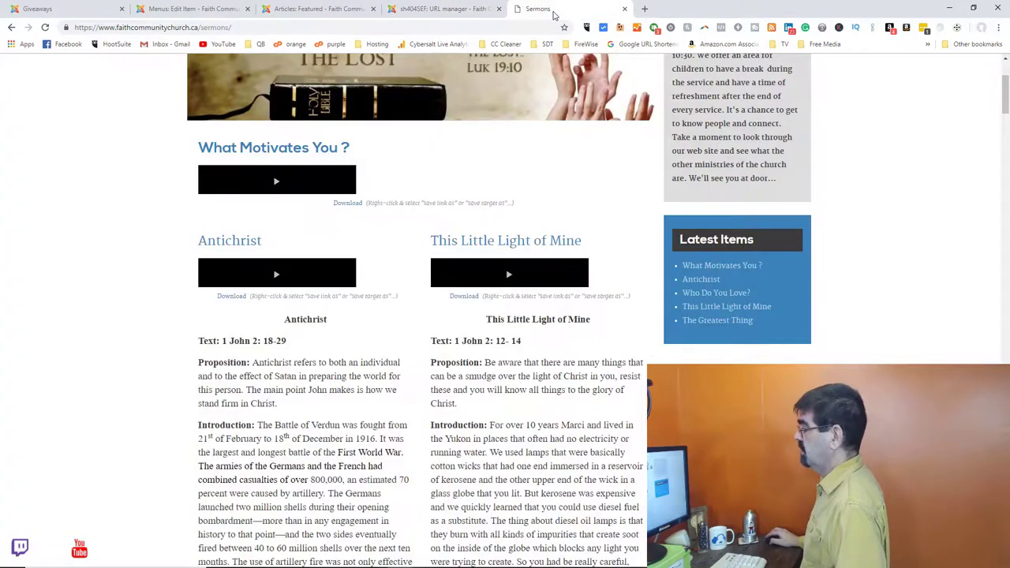
pyautogui.click(45, 27)
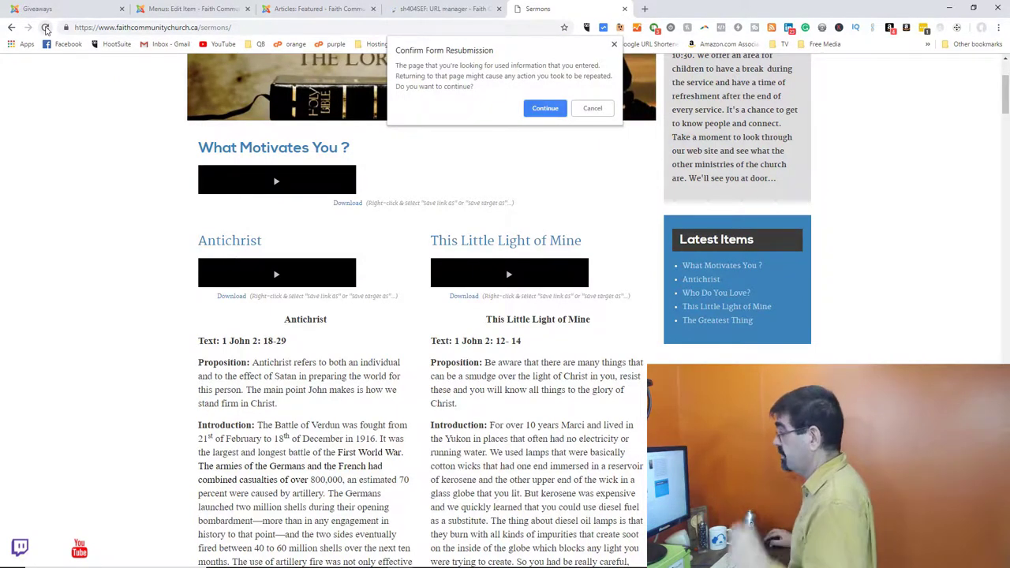
pyautogui.click(545, 109)
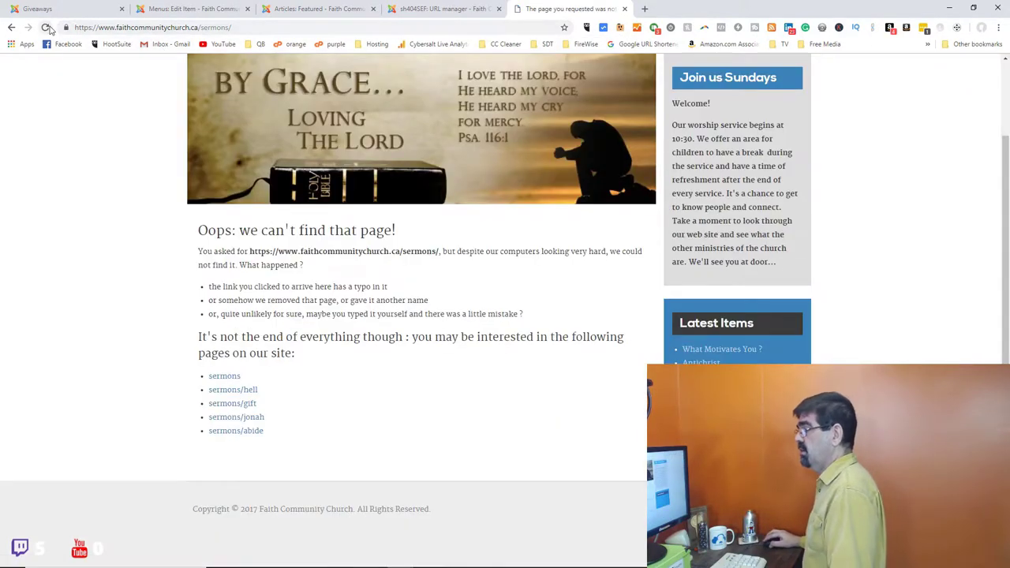
pyautogui.click(47, 28)
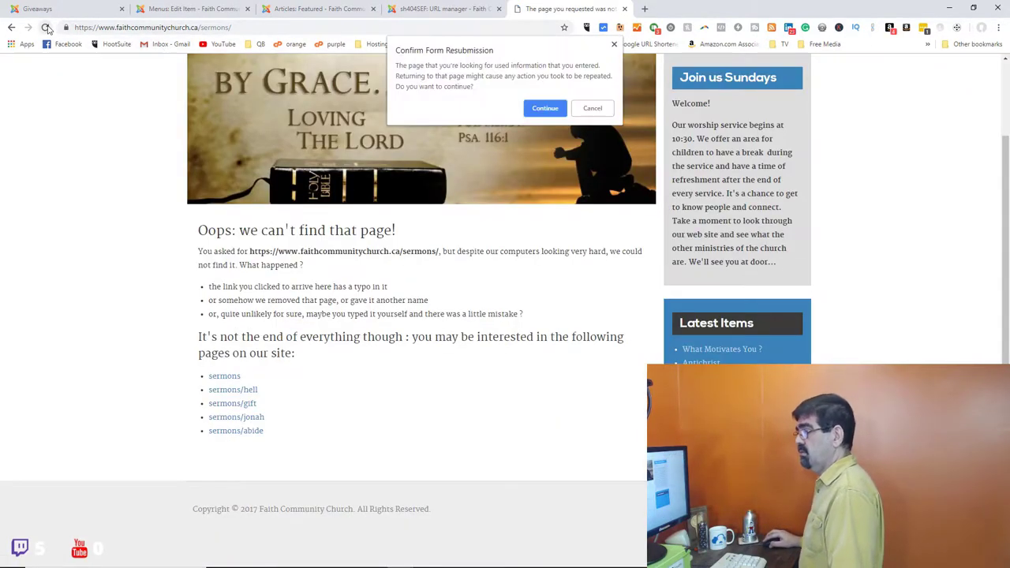
pyautogui.click(540, 111)
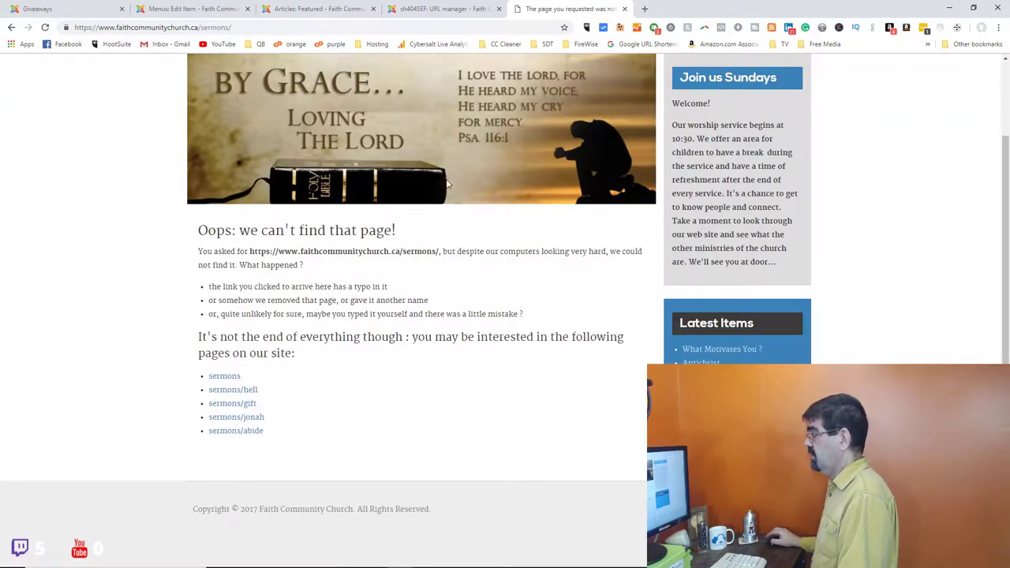
# Open the Sermons page through the live site's Resources navigation and review the articles it displays
pyautogui.scroll(2, 464, 176)
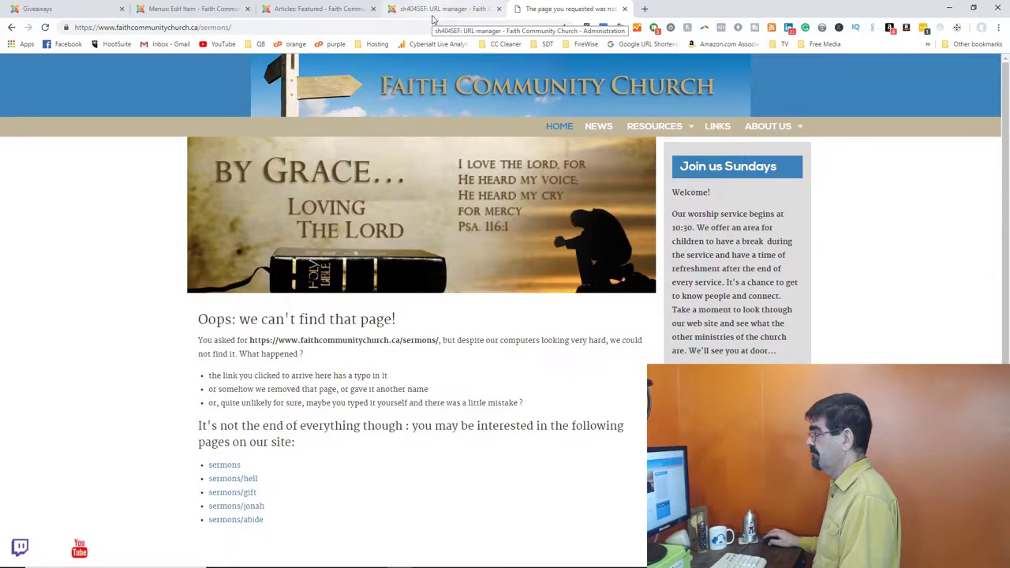
pyautogui.moveTo(635, 128)
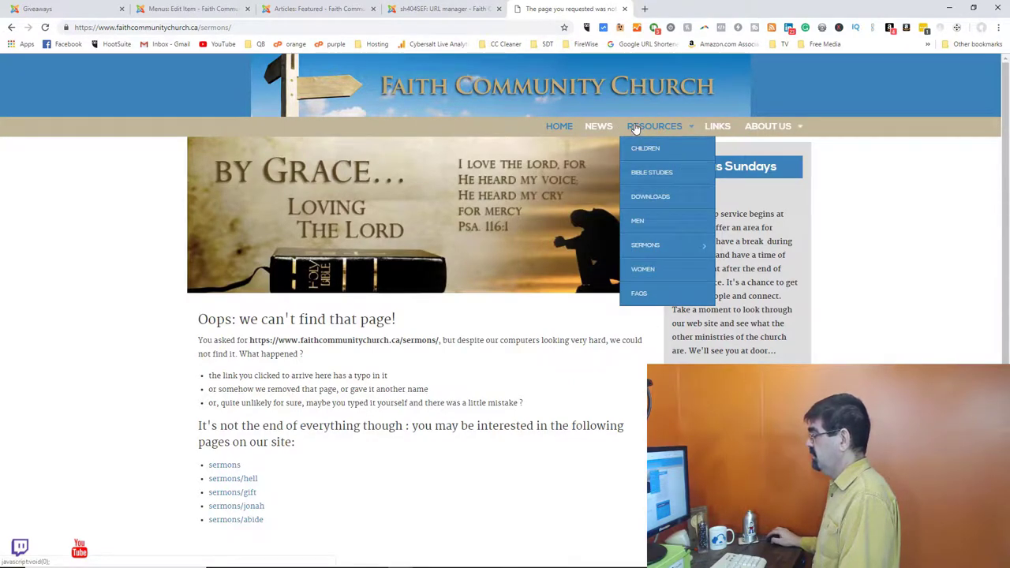
pyautogui.click(643, 248)
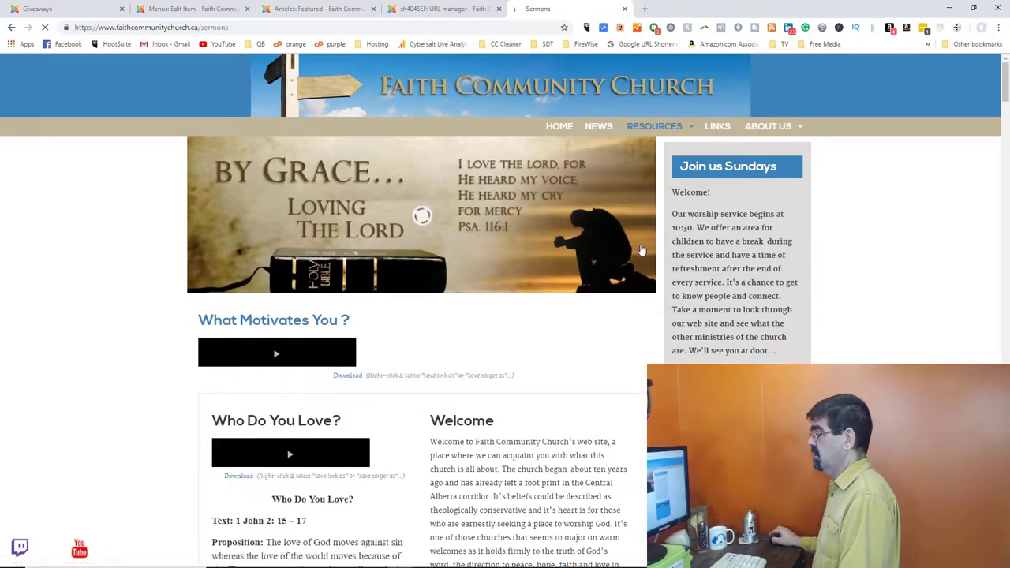
pyautogui.scroll(-3, 423, 313)
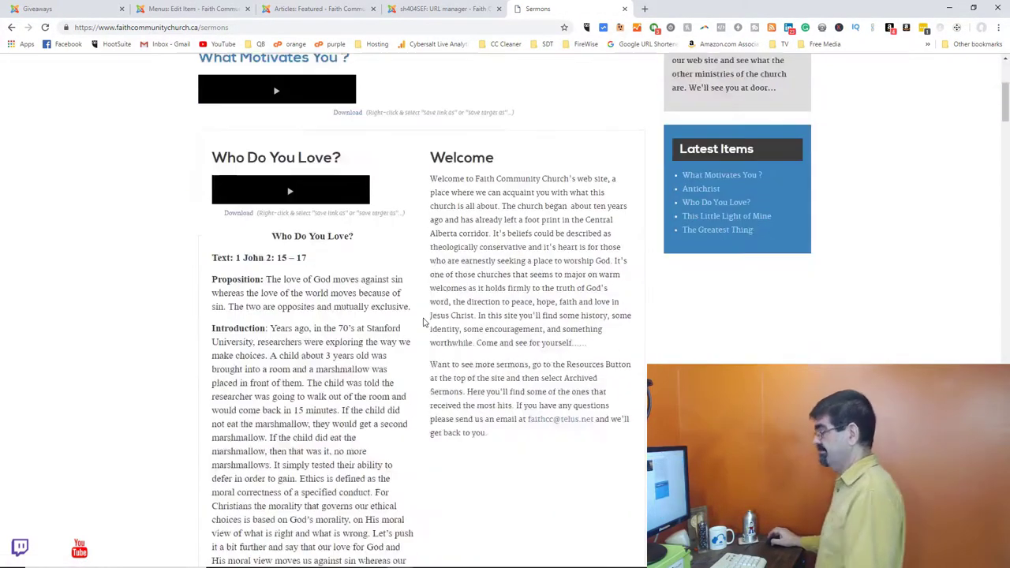
pyautogui.scroll(1, 426, 316)
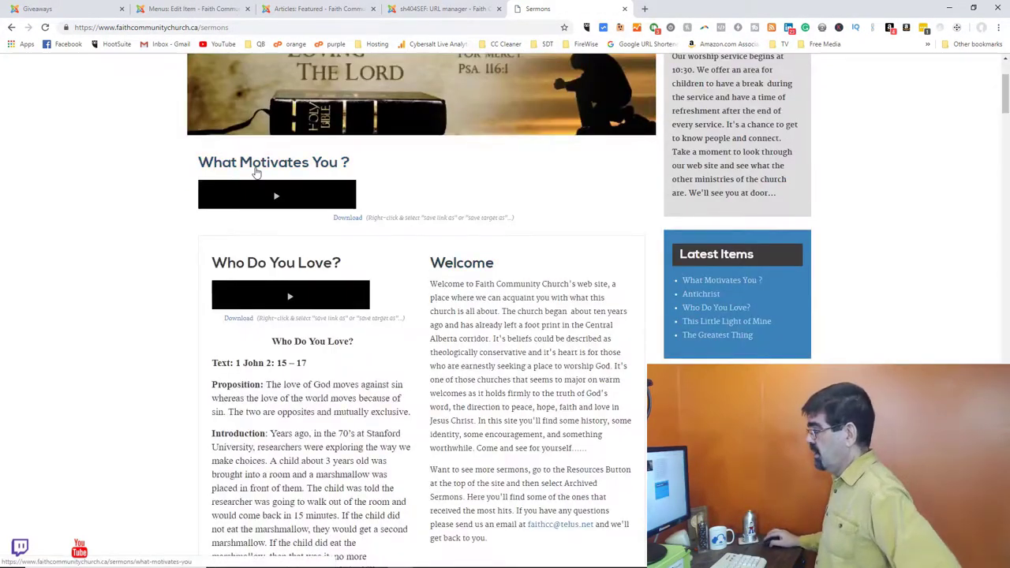
# Look through the full length of the live Sermons page to see which articles follow "What Motivates You ?"
pyautogui.scroll(-12, 540, 280)
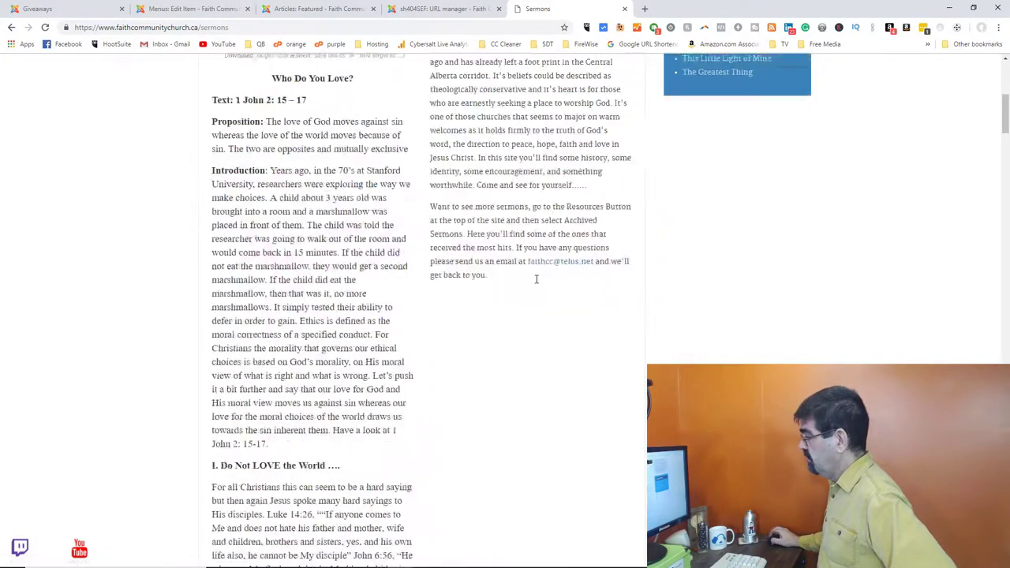
pyautogui.scroll(-10, 541, 280)
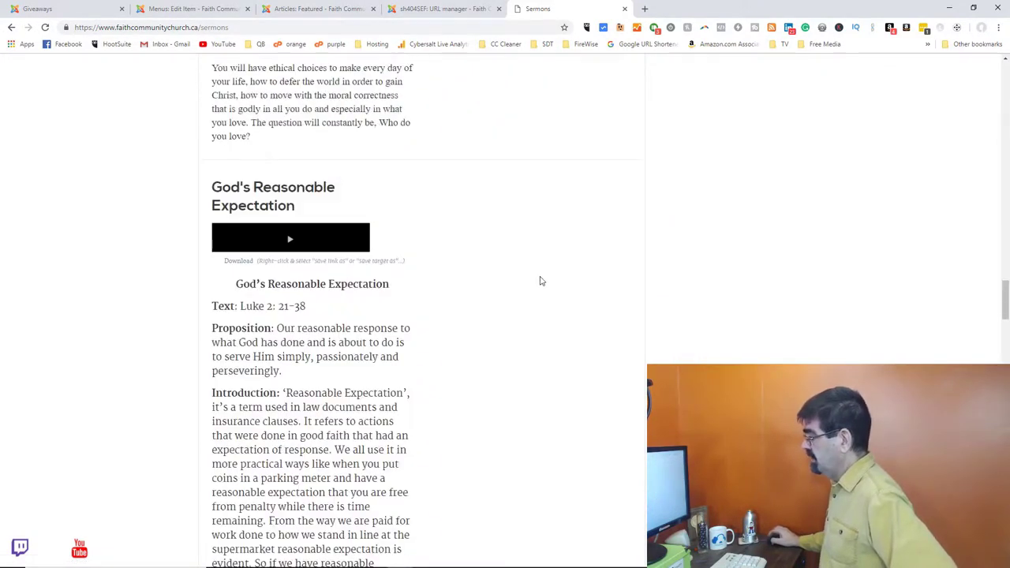
pyautogui.scroll(-12, 468, 241)
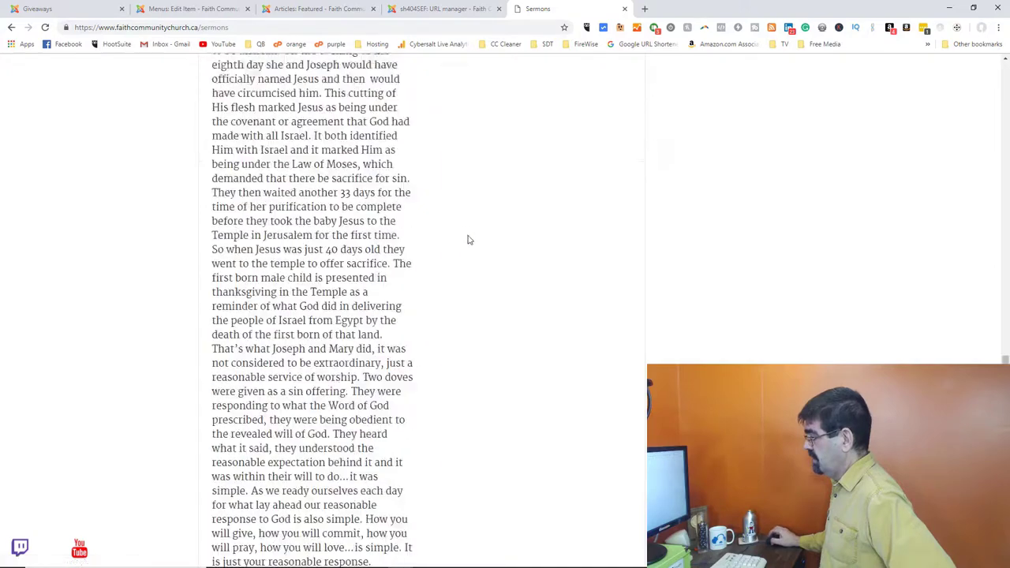
# Search the sh404SEF URL list for "sermons/" again and check result pages 4 and 5 for the sermons/ category URL
pyautogui.click(413, 9)
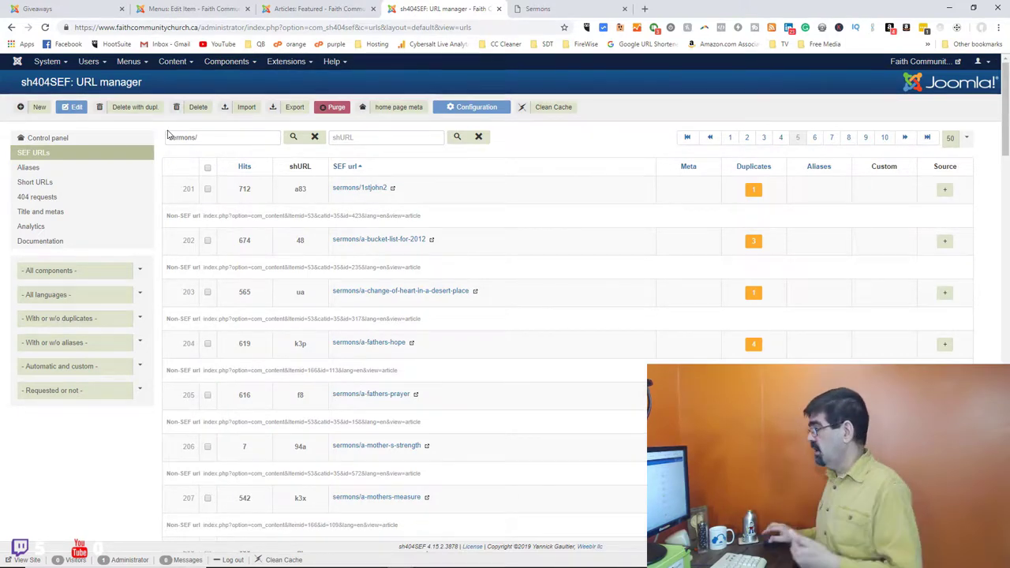
pyautogui.click(292, 138)
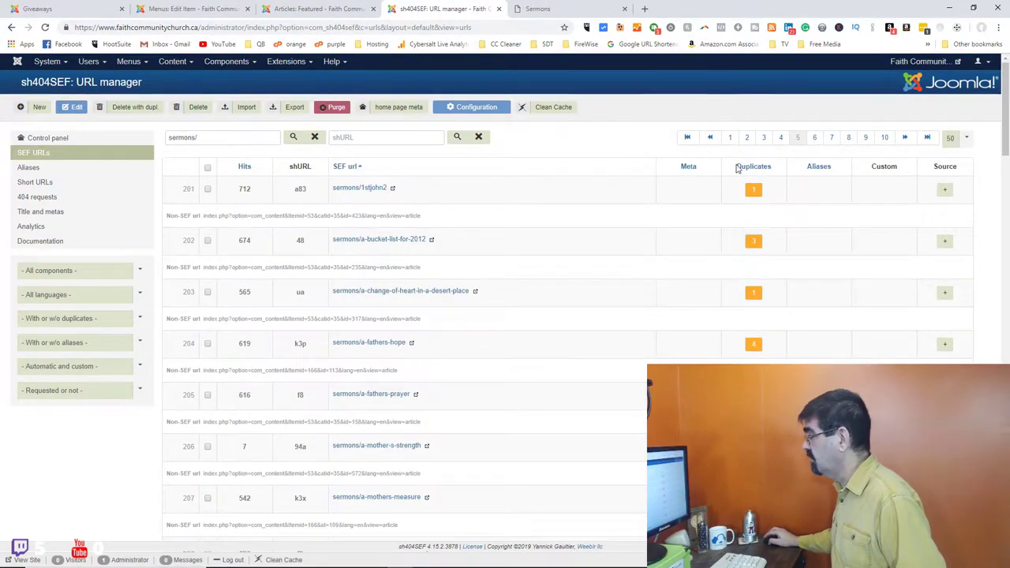
pyautogui.scroll(-15, 710, 237)
pyautogui.scroll(-6, 713, 272)
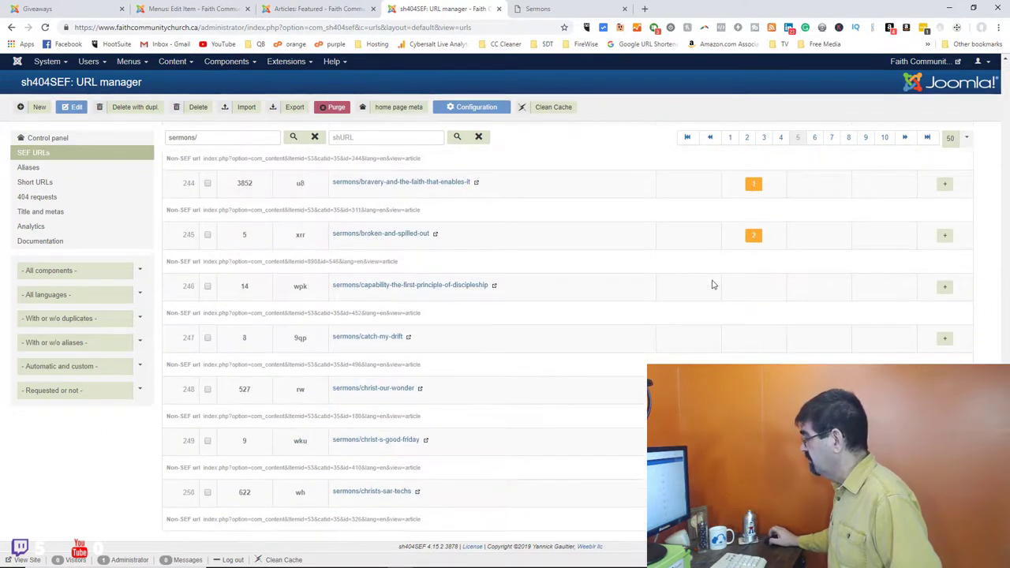
pyautogui.click(781, 138)
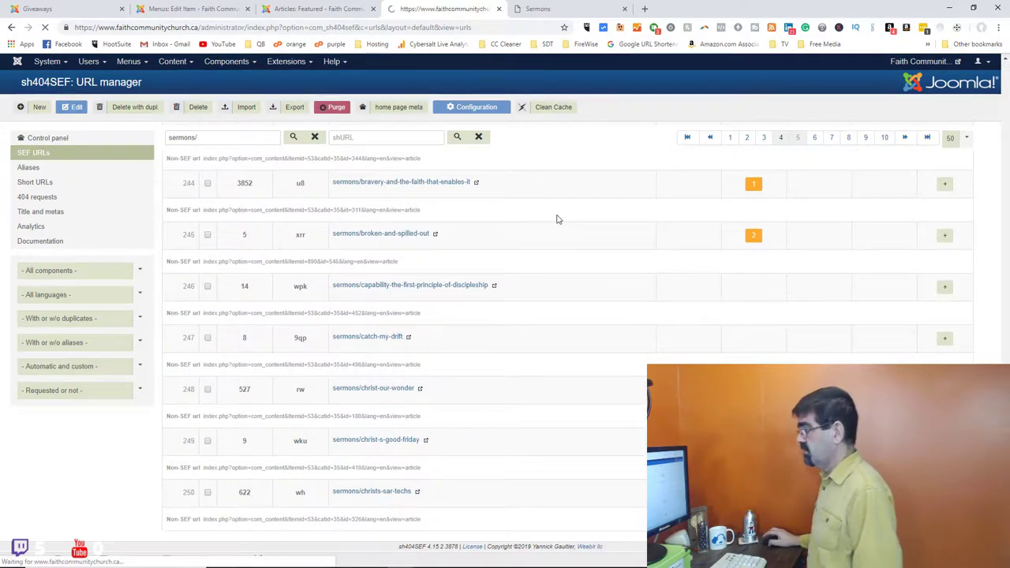
pyautogui.scroll(-8, 557, 219)
pyautogui.scroll(-15, 557, 223)
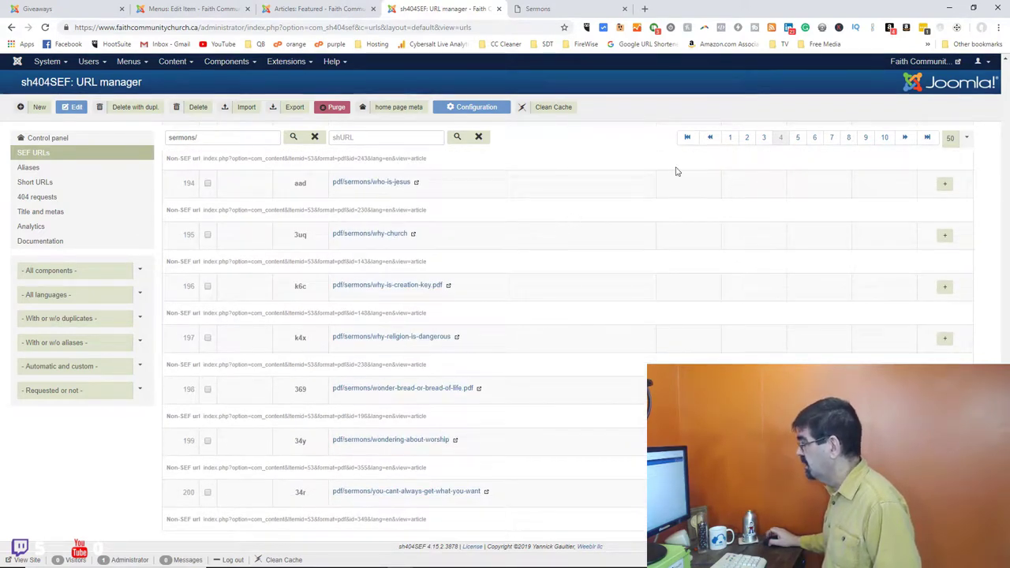
pyautogui.click(798, 138)
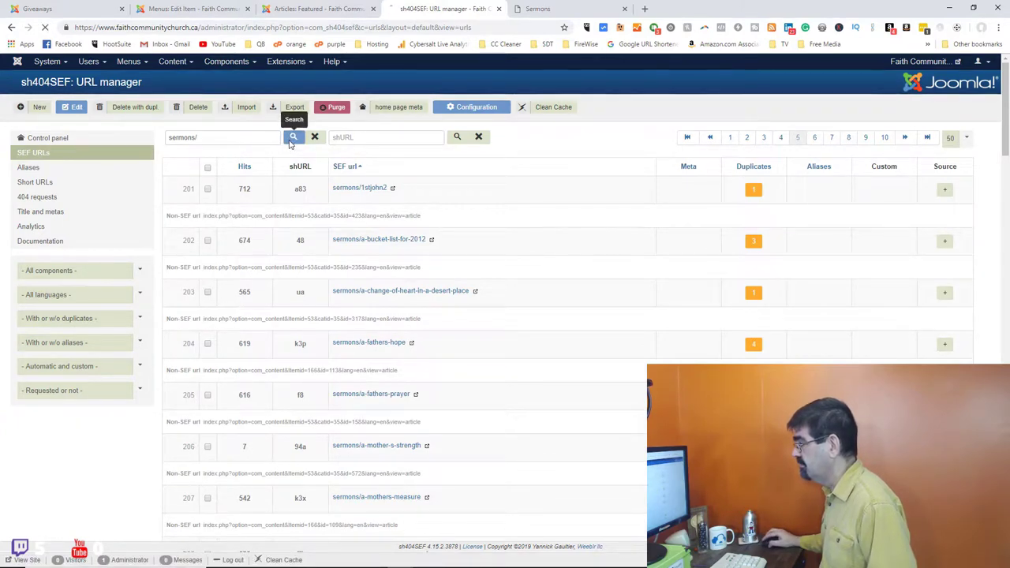
pyautogui.click(337, 187)
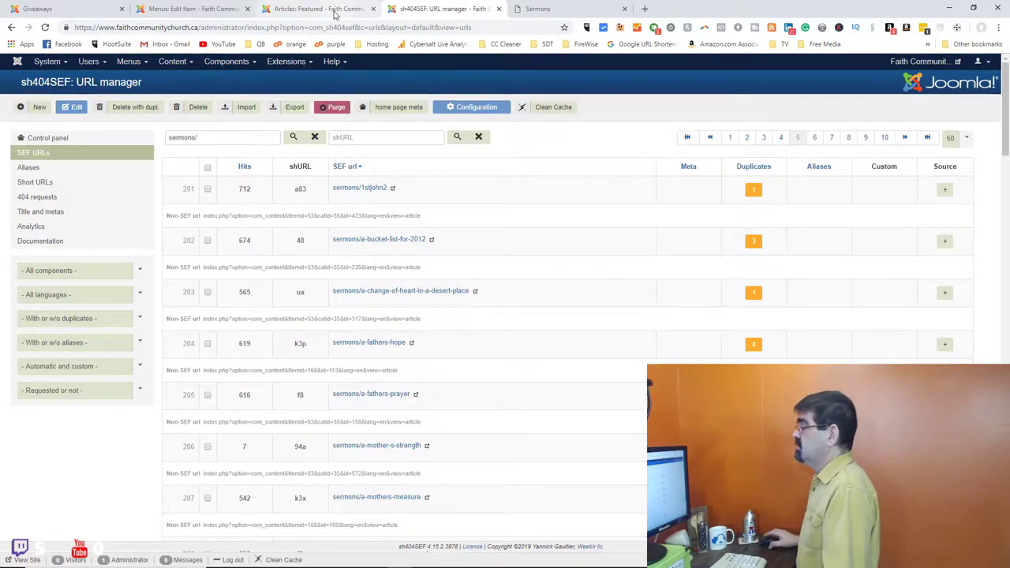
# Compare the backend's featured articles list with the articles displayed on the live Sermons page
pyautogui.click(302, 10)
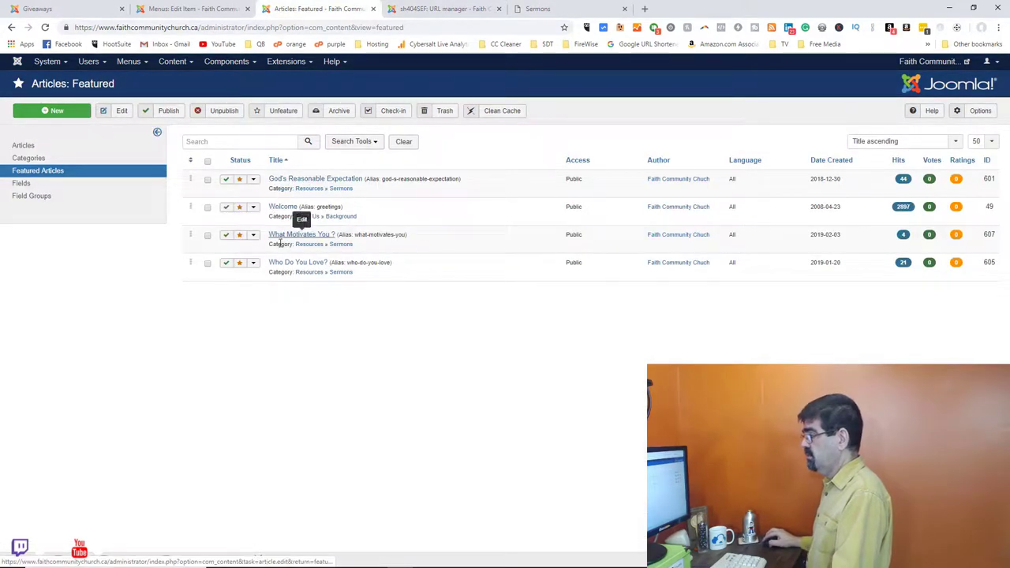
pyautogui.click(529, 11)
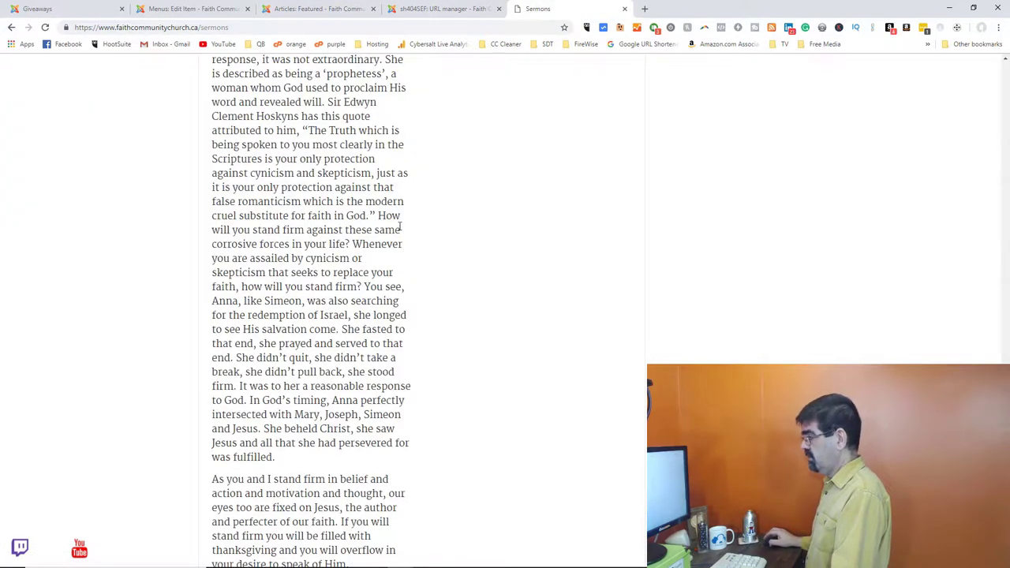
pyautogui.scroll(20, 399, 227)
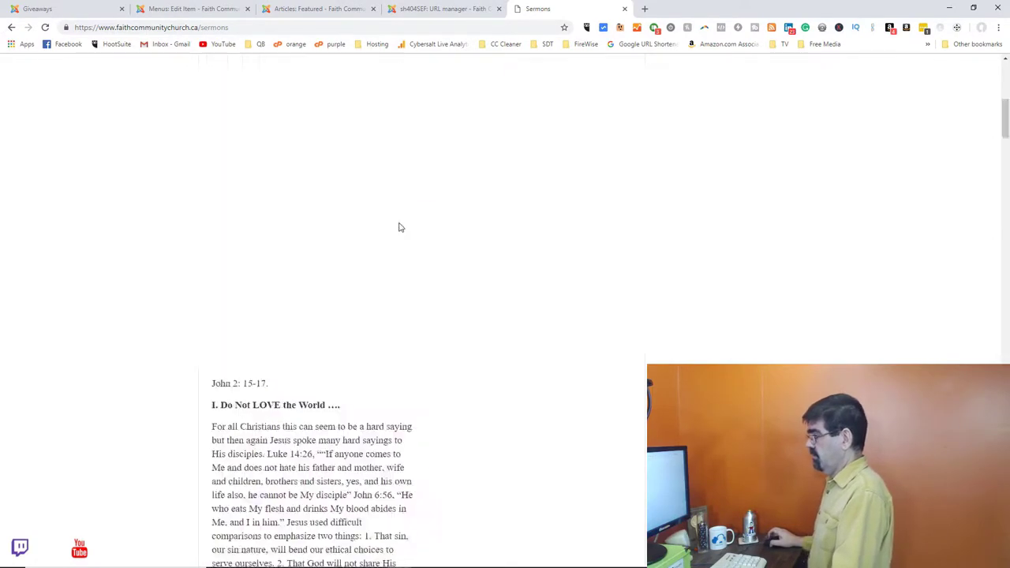
pyautogui.scroll(5, 399, 227)
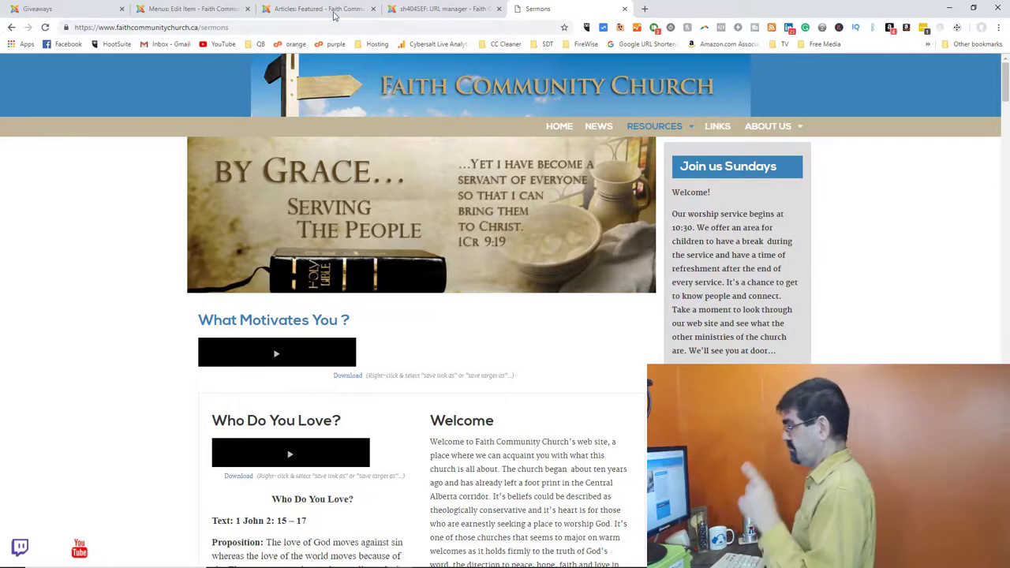
# Replace All Categories with the Sermons category in the Sermons menu item's layout settings and save the item
pyautogui.click(208, 10)
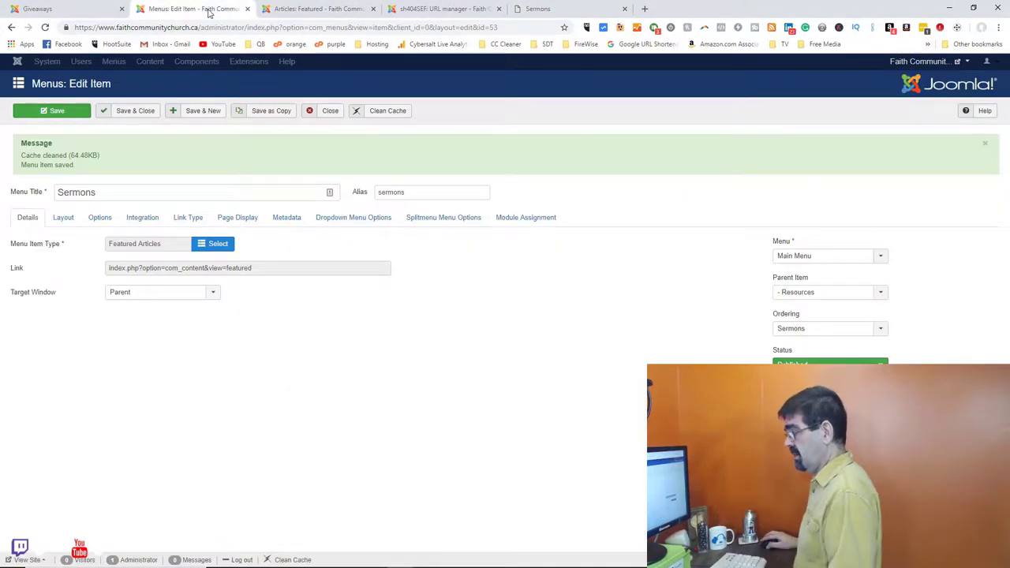
pyautogui.click(63, 219)
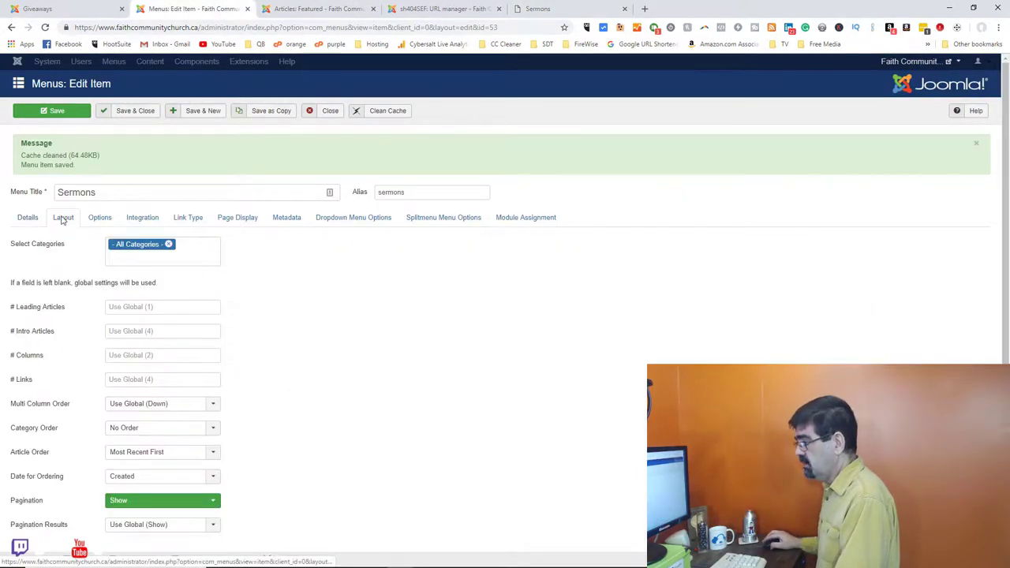
pyautogui.click(169, 246)
pyautogui.click(167, 245)
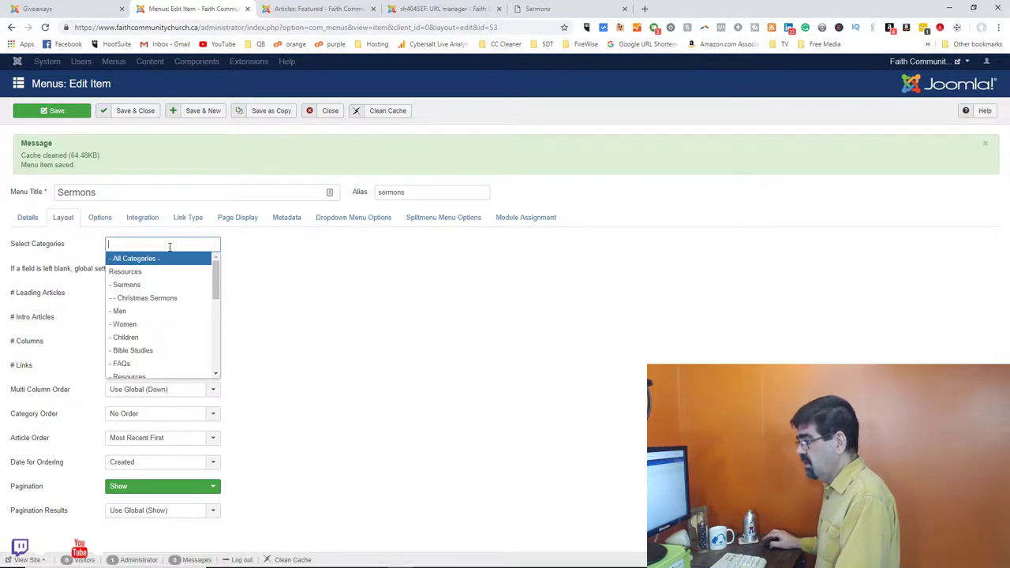
pyautogui.click(149, 286)
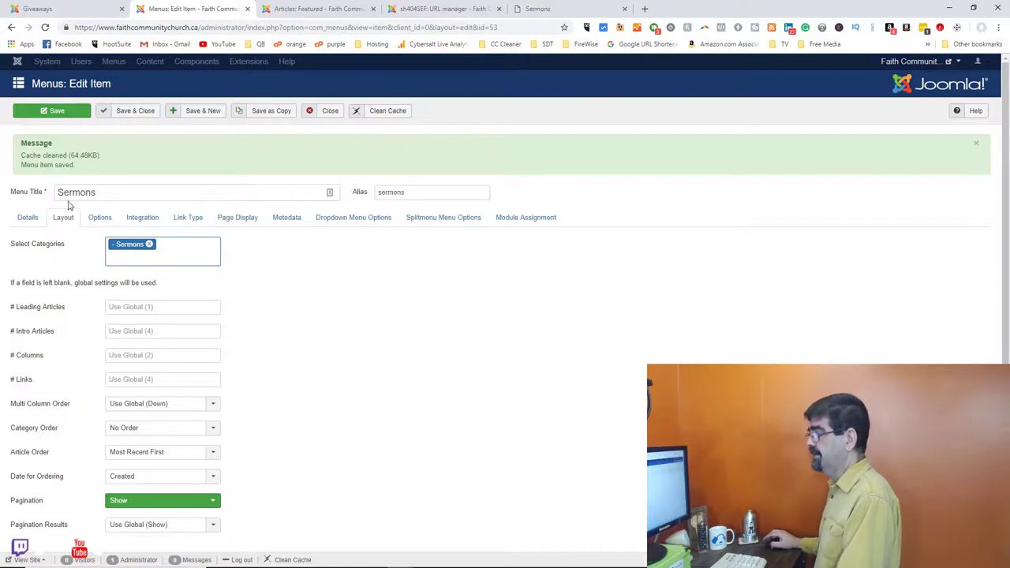
pyautogui.click(44, 117)
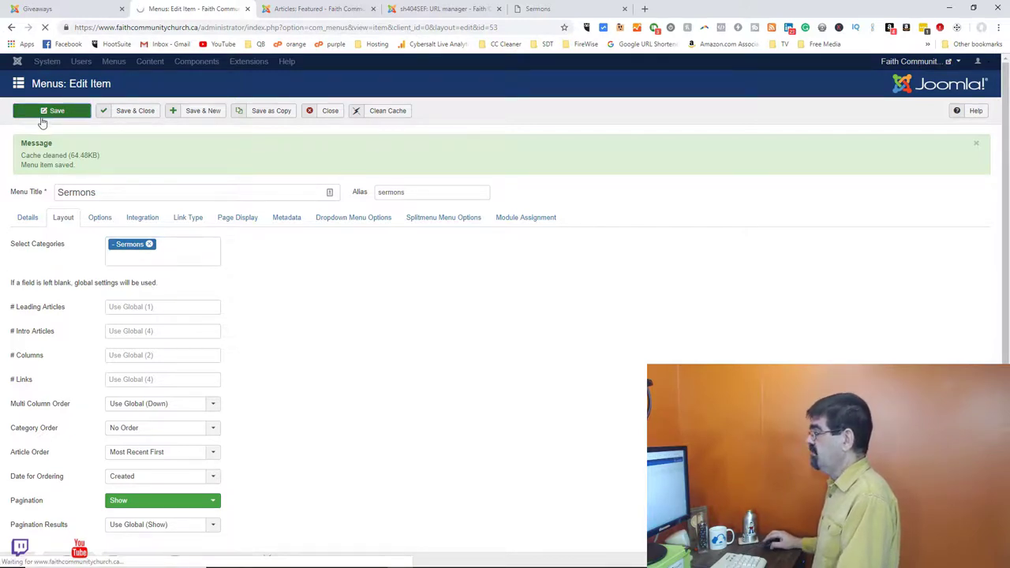
# Examine the live Sermons page from header to footer for articles outside the Sermons category, such as "Welcome"
pyautogui.click(568, 11)
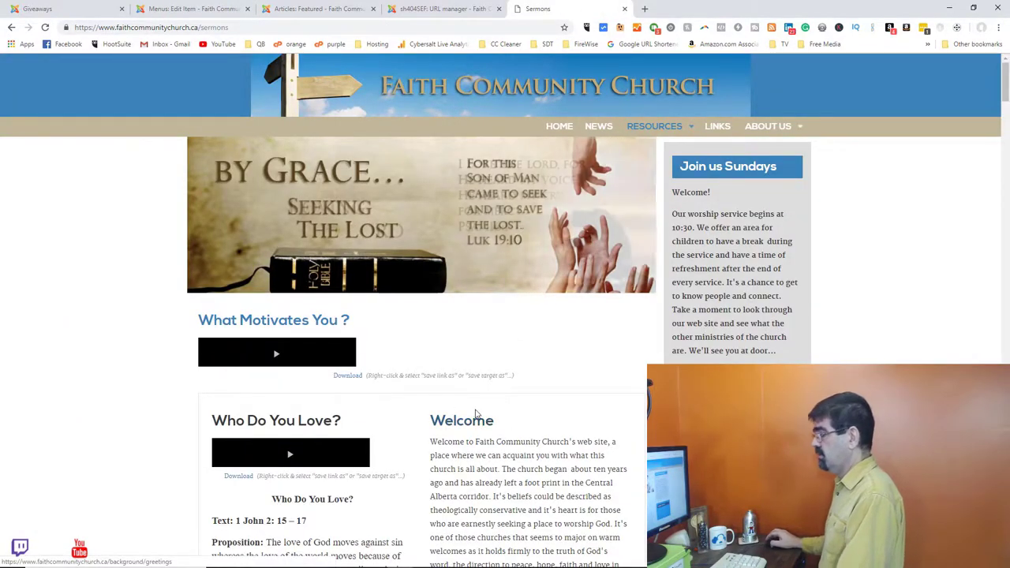
pyautogui.scroll(-2, 482, 347)
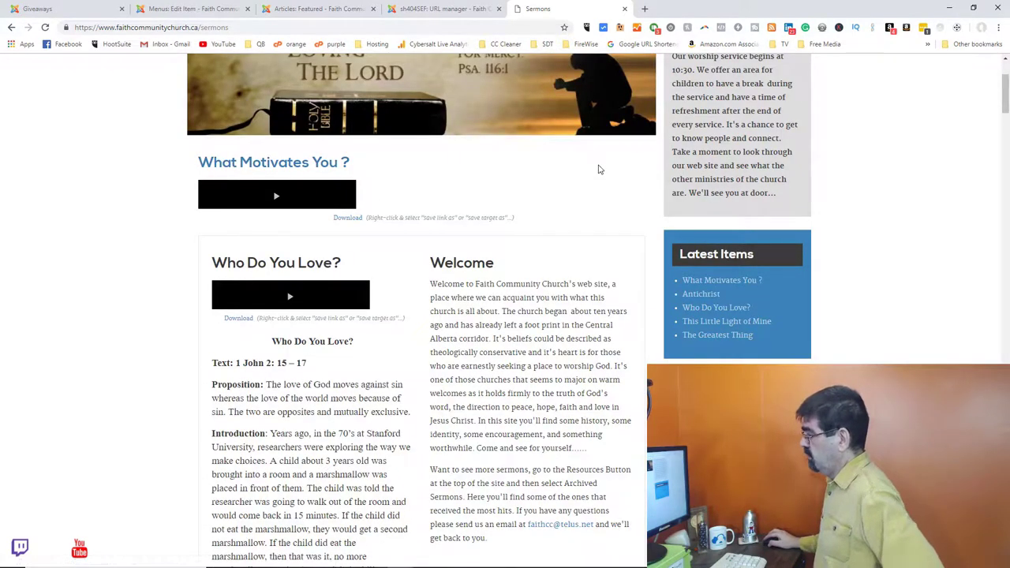
pyautogui.scroll(-12, 473, 244)
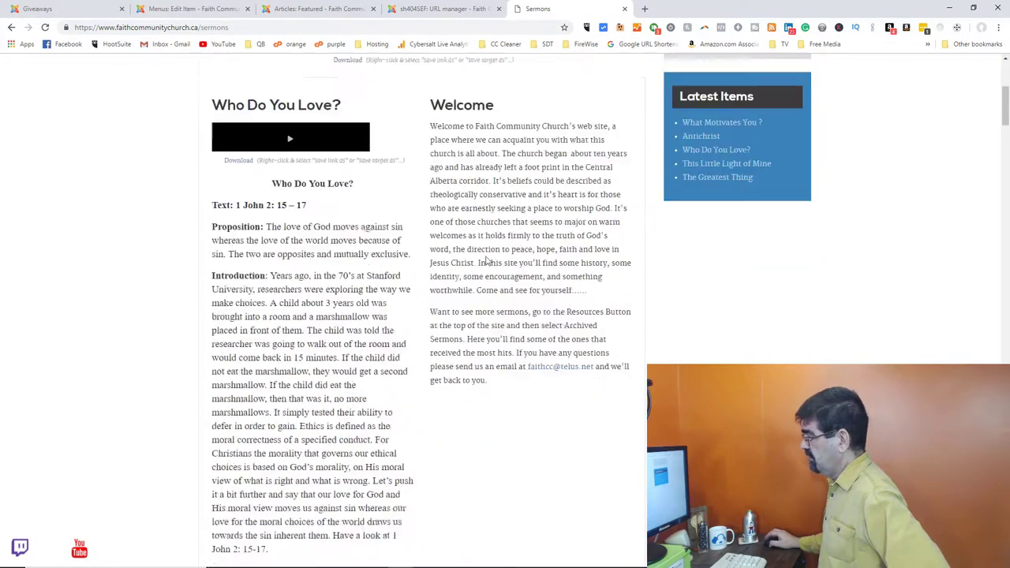
pyautogui.scroll(-15, 487, 264)
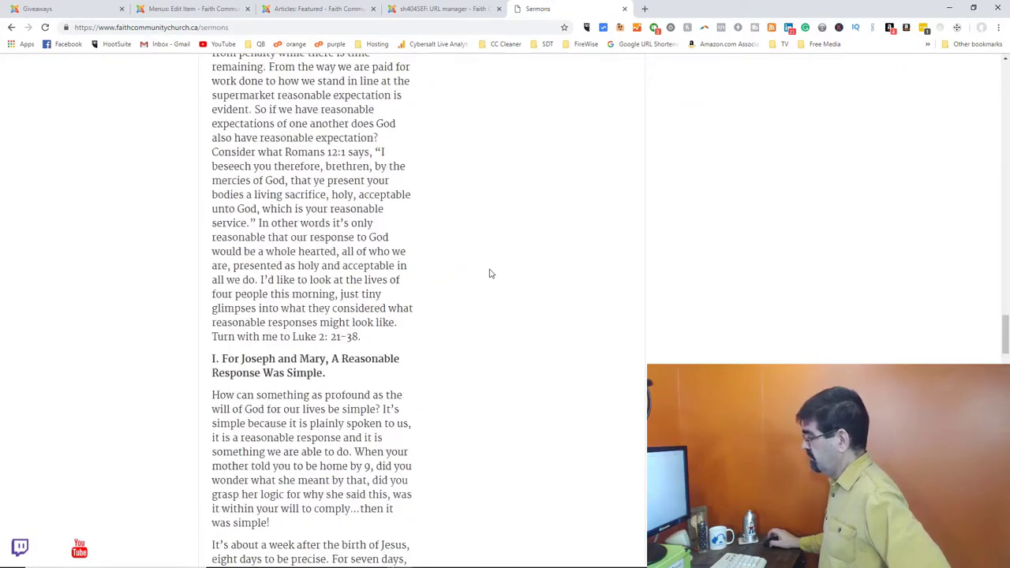
pyautogui.scroll(8, 490, 275)
pyautogui.scroll(20, 491, 275)
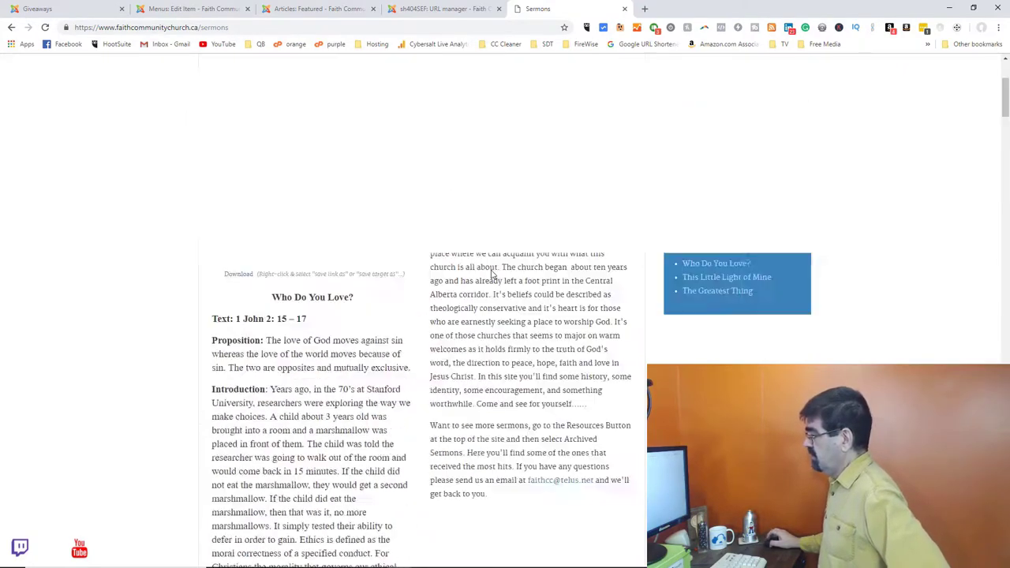
pyautogui.scroll(-3, 409, 205)
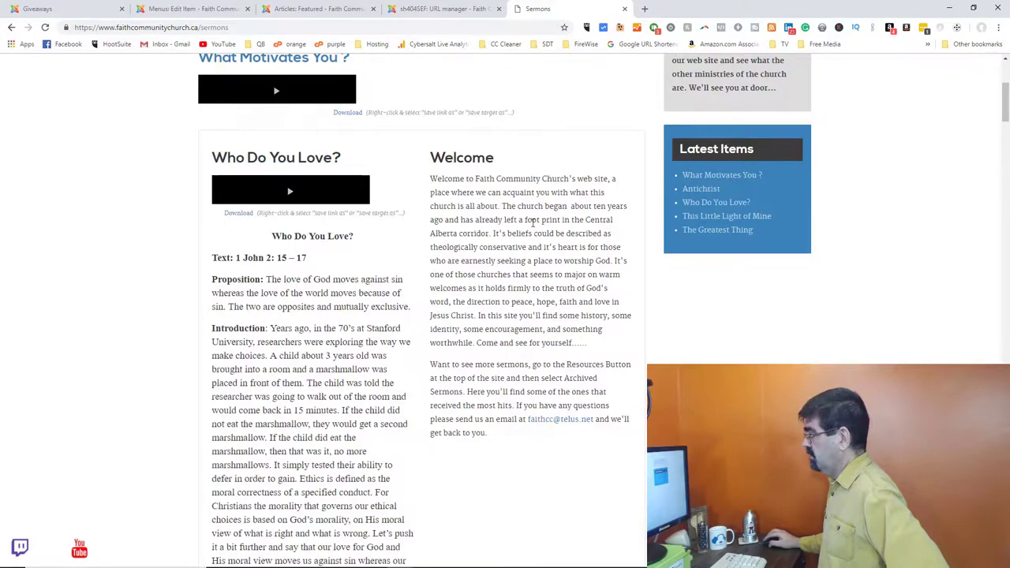
pyautogui.scroll(-15, 533, 229)
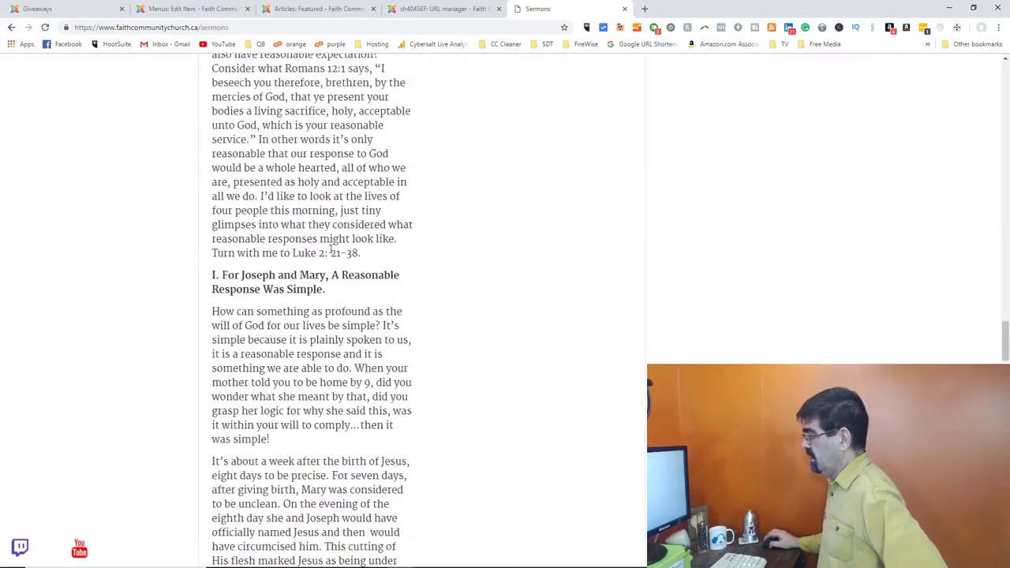
pyautogui.scroll(-20, 330, 251)
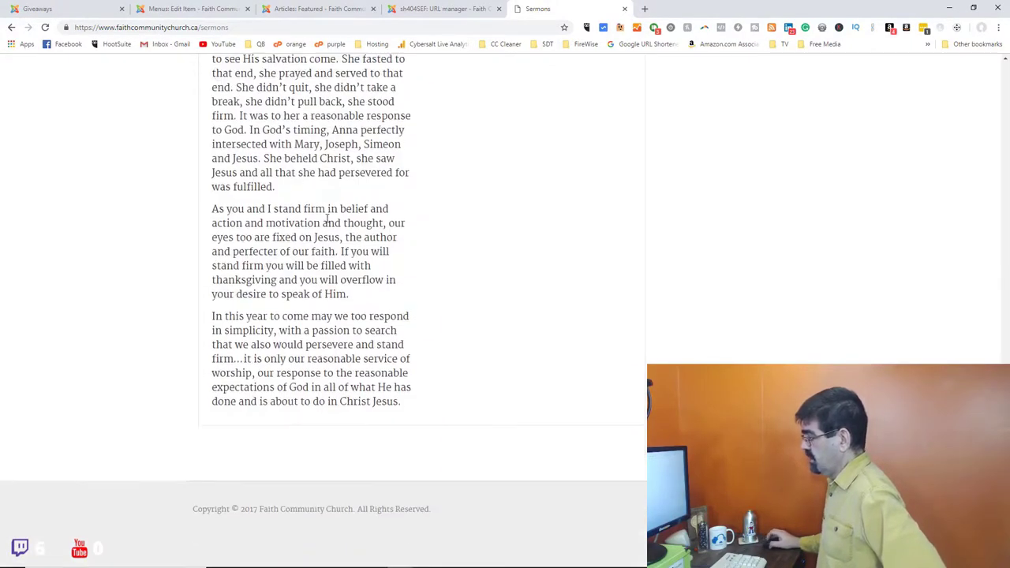
pyautogui.scroll(20, 327, 221)
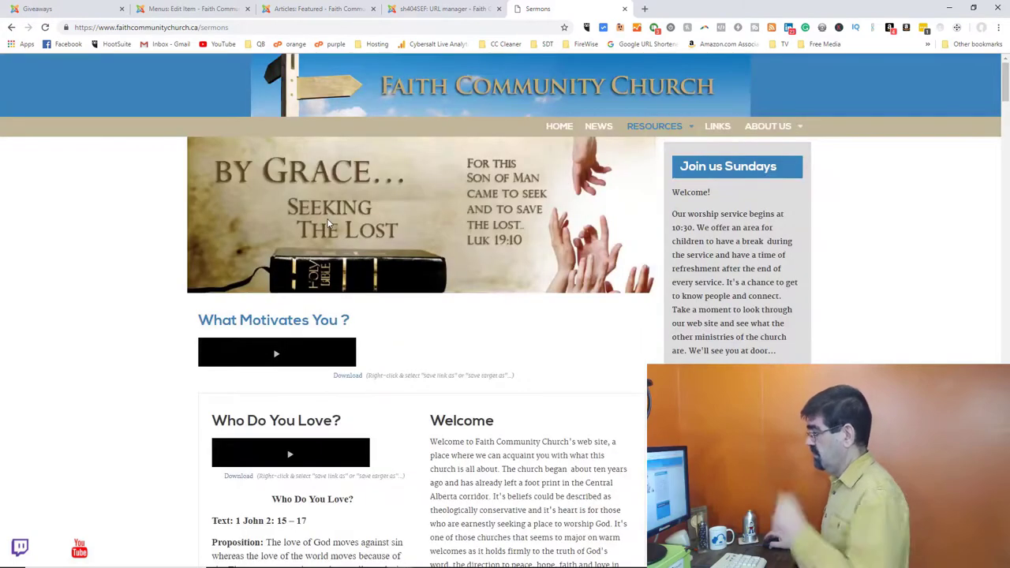
# Reload the live Sermons page and check which featured articles it displays with the category restriction
pyautogui.click(460, 426)
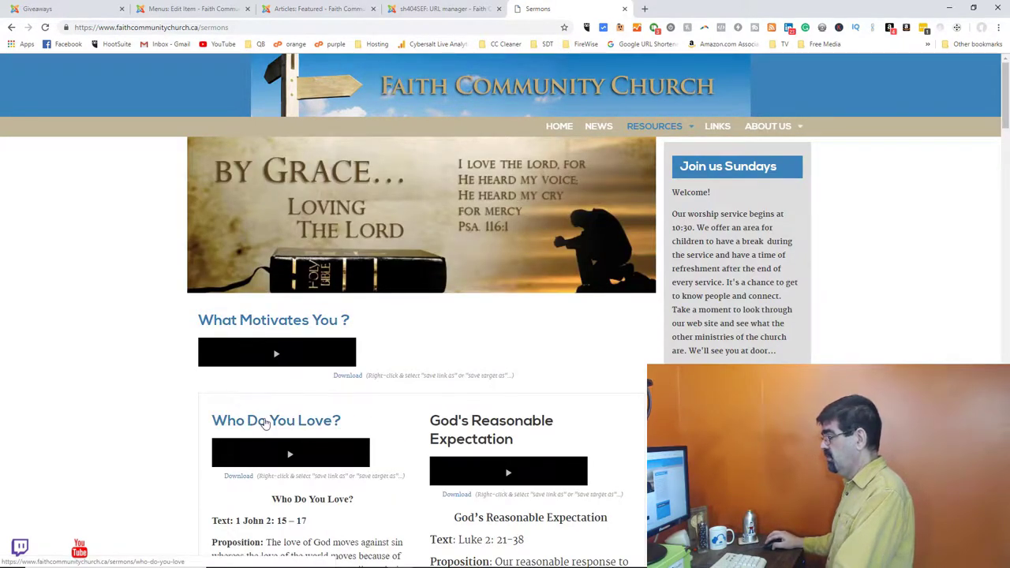
pyautogui.scroll(-10, 495, 427)
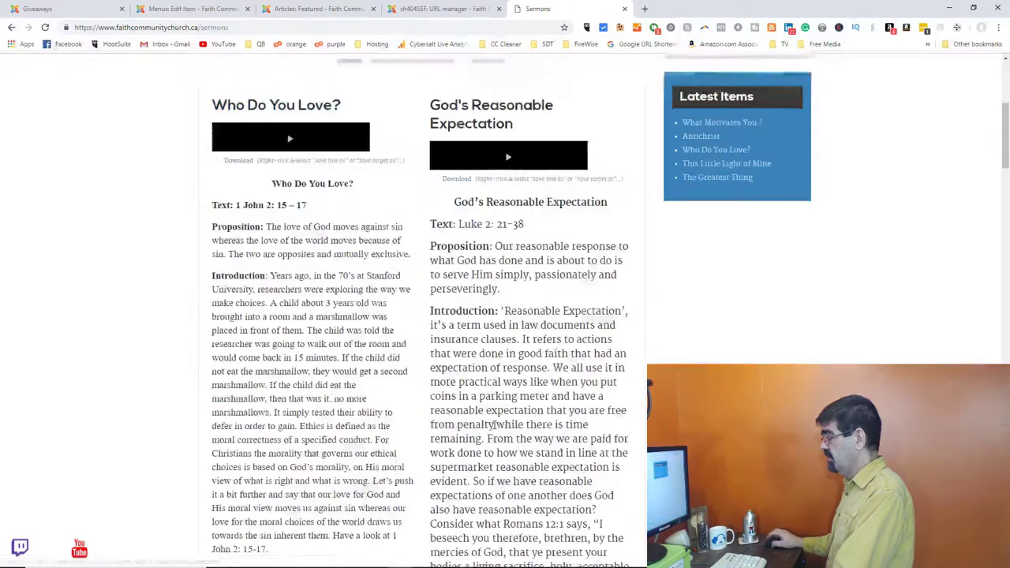
pyautogui.scroll(-15, 496, 337)
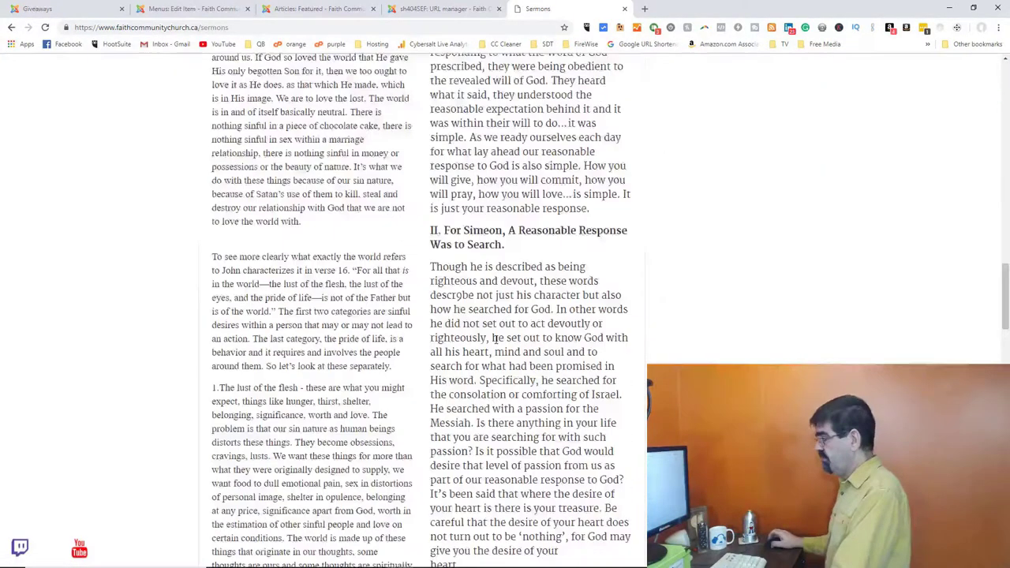
pyautogui.scroll(10, 495, 353)
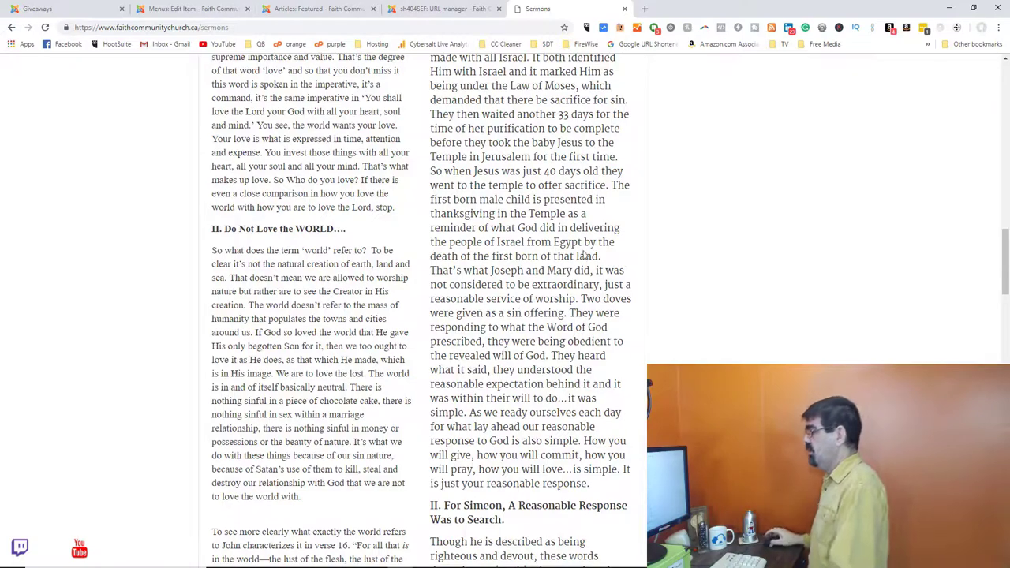
pyautogui.scroll(10, 584, 255)
pyautogui.scroll(8, 566, 240)
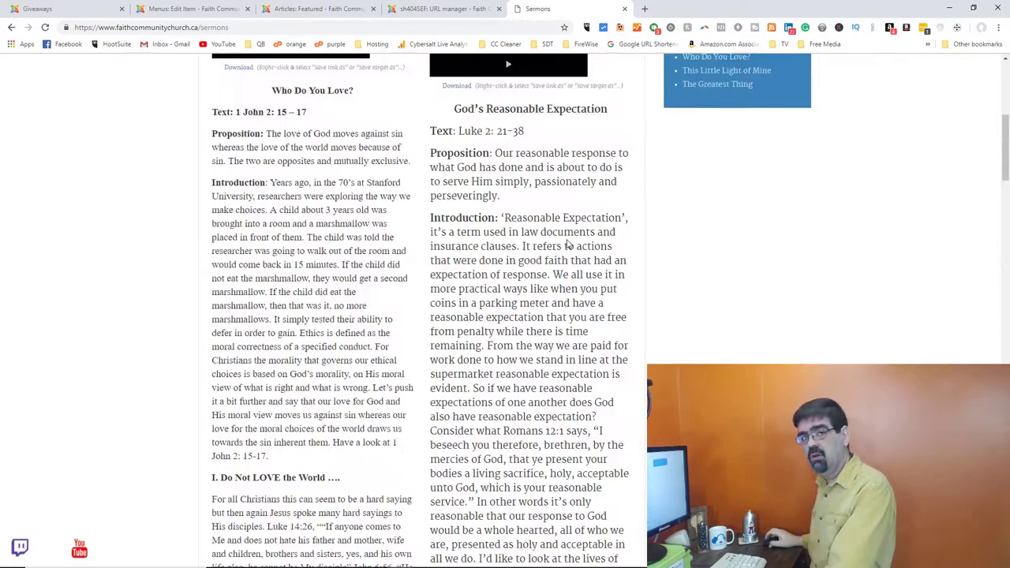
pyautogui.scroll(-5, 568, 245)
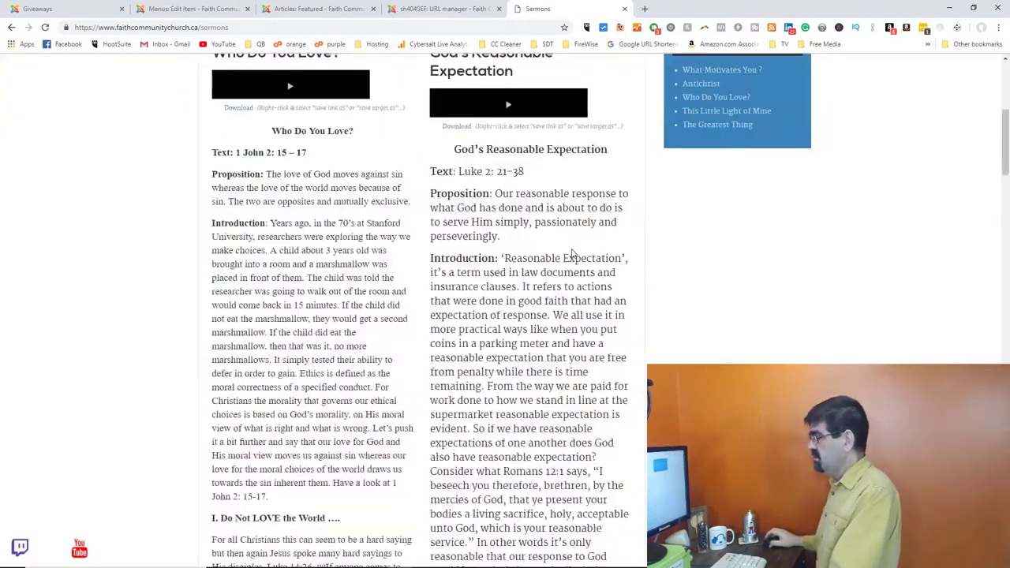
pyautogui.scroll(1, 573, 253)
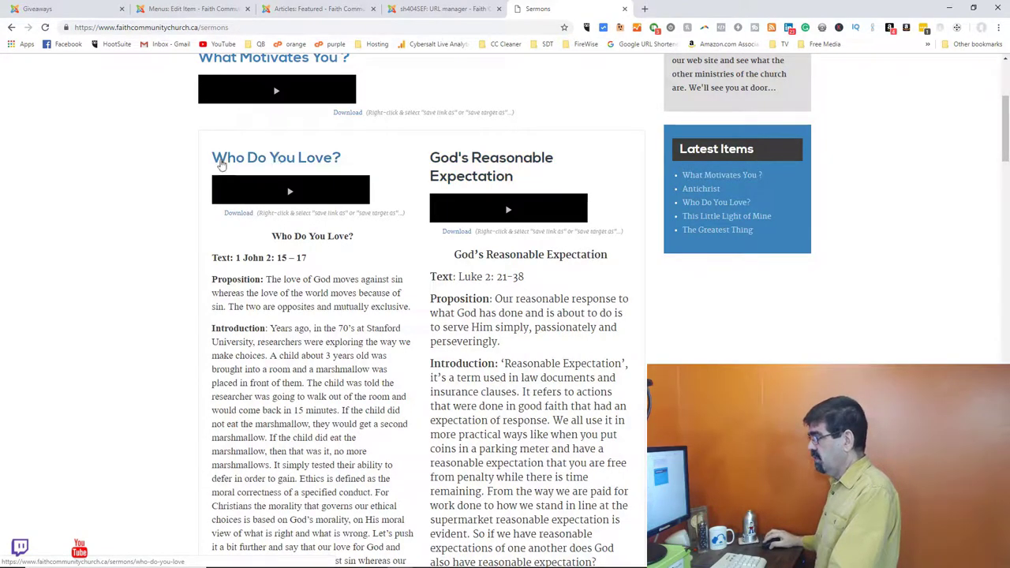
# Insert a Read More break after the Proposition paragraph of the "Who Do You Love?" article and save it
pyautogui.click(319, 9)
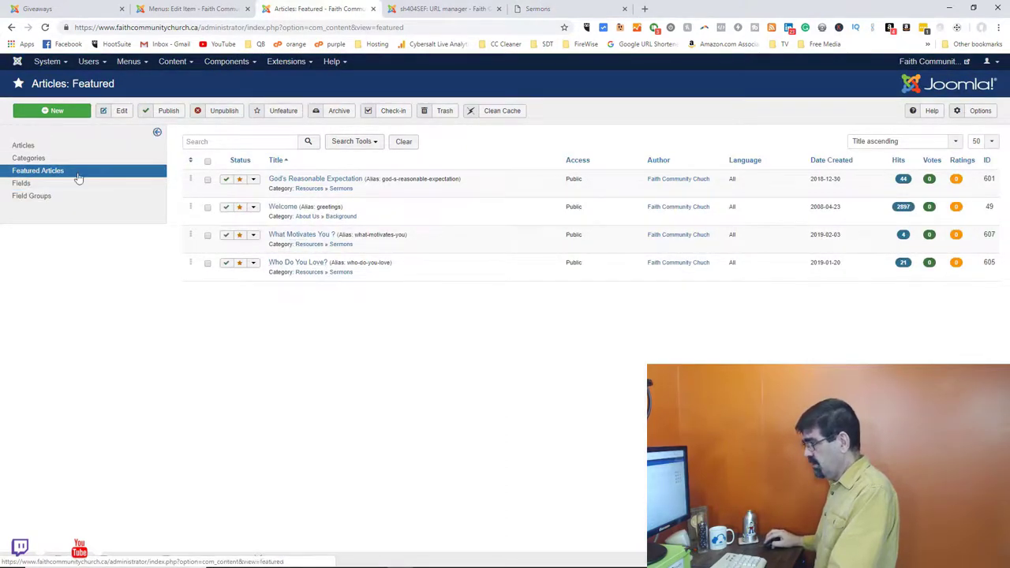
pyautogui.click(301, 263)
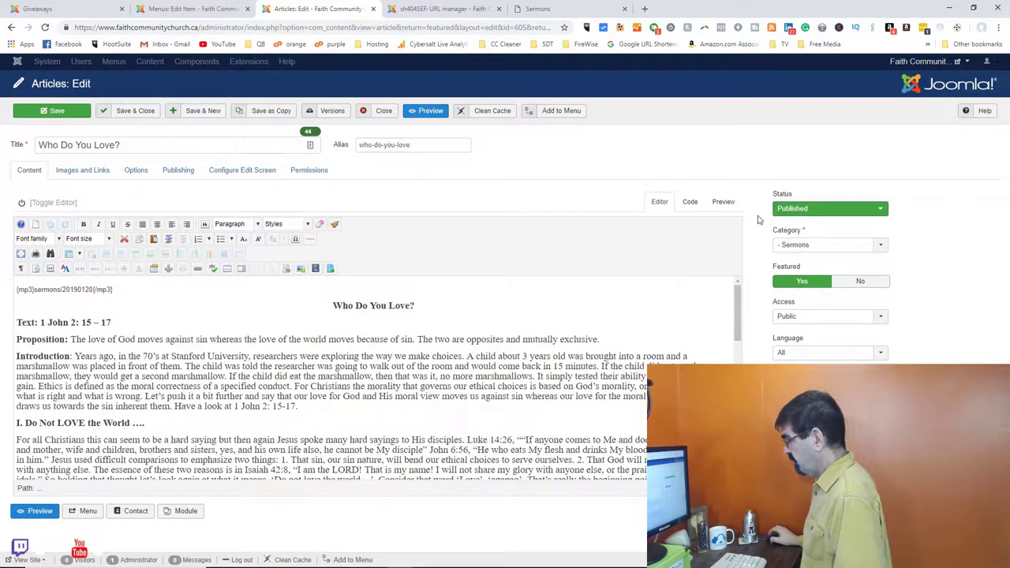
pyautogui.moveTo(736, 300)
pyautogui.mouseDown()
pyautogui.moveTo(736, 320)
pyautogui.moveTo(736, 311)
pyautogui.mouseUp()
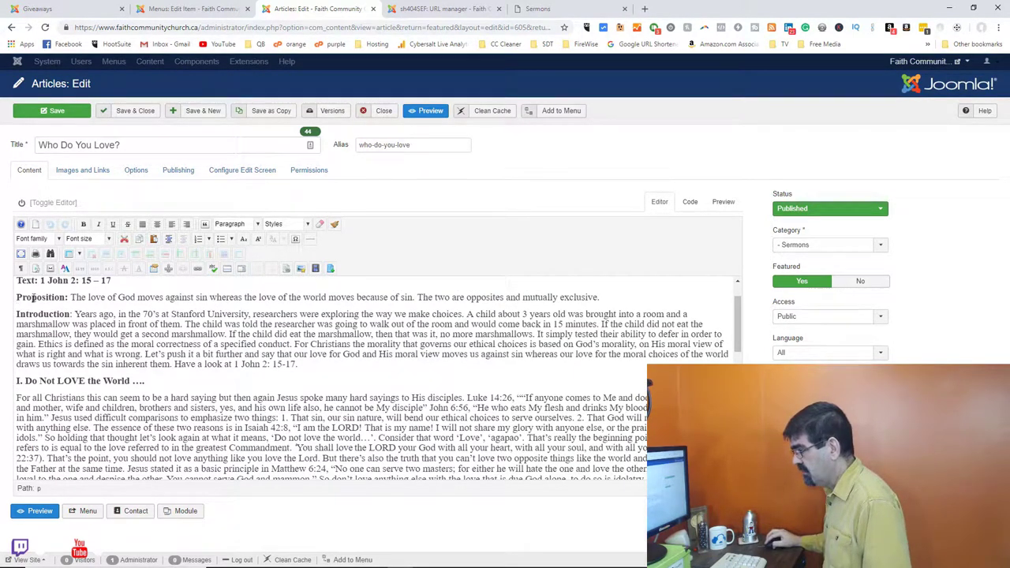
pyautogui.click(620, 298)
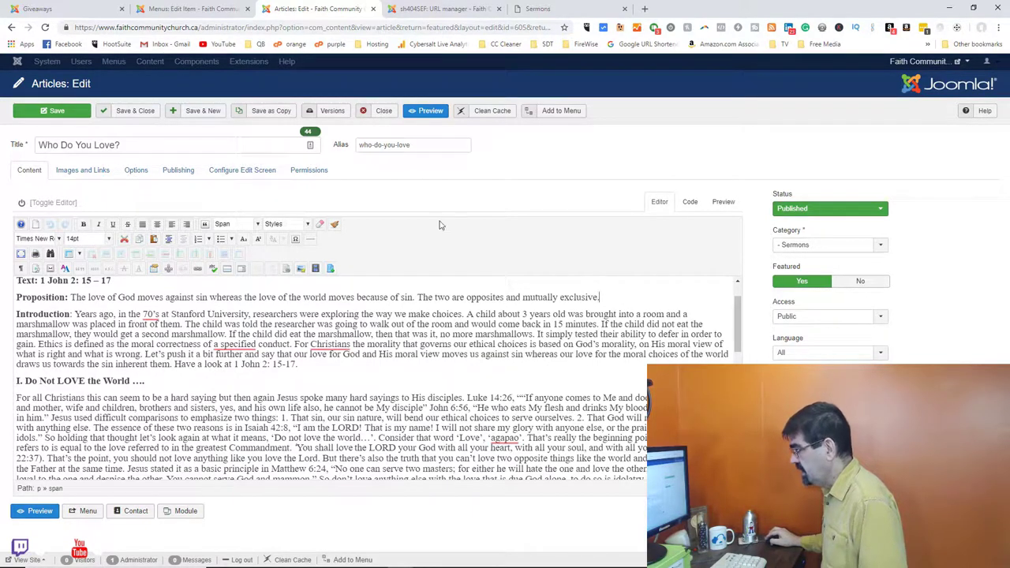
pyautogui.click(227, 269)
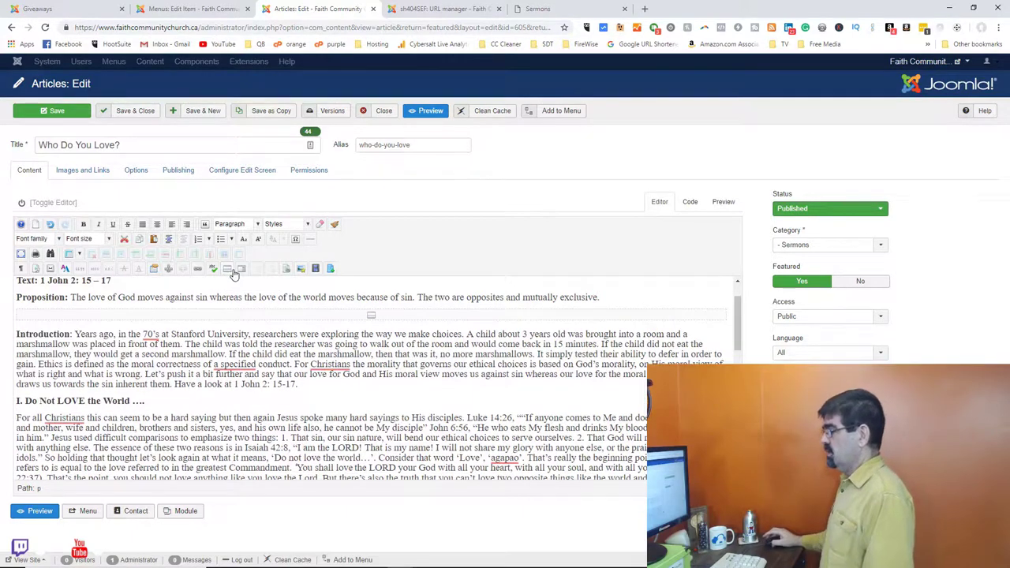
pyautogui.click(58, 112)
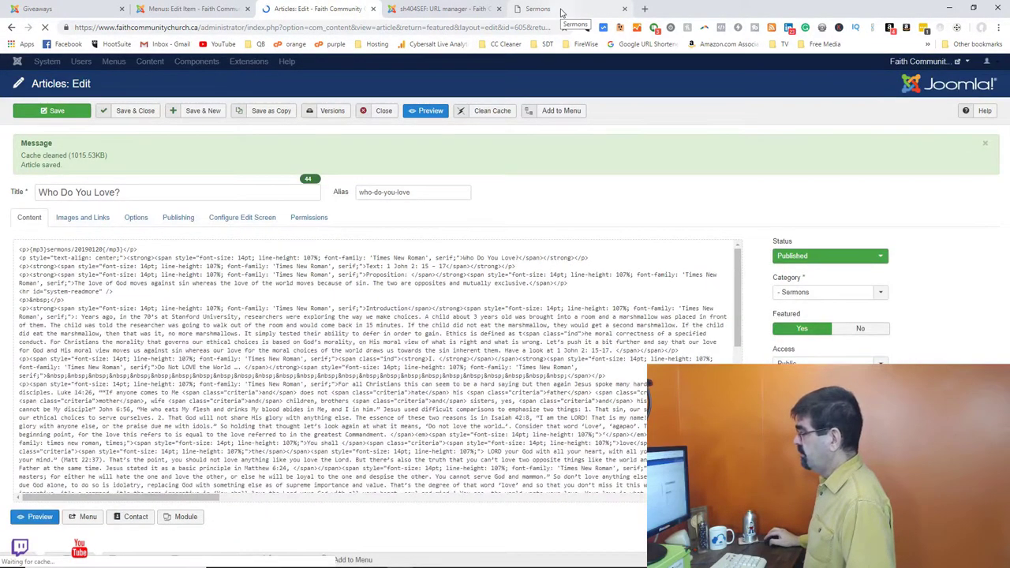
# Reload the live Sermons page, check the "Who Do You Love?" intro, and view the full article through its Read More link
pyautogui.click(561, 10)
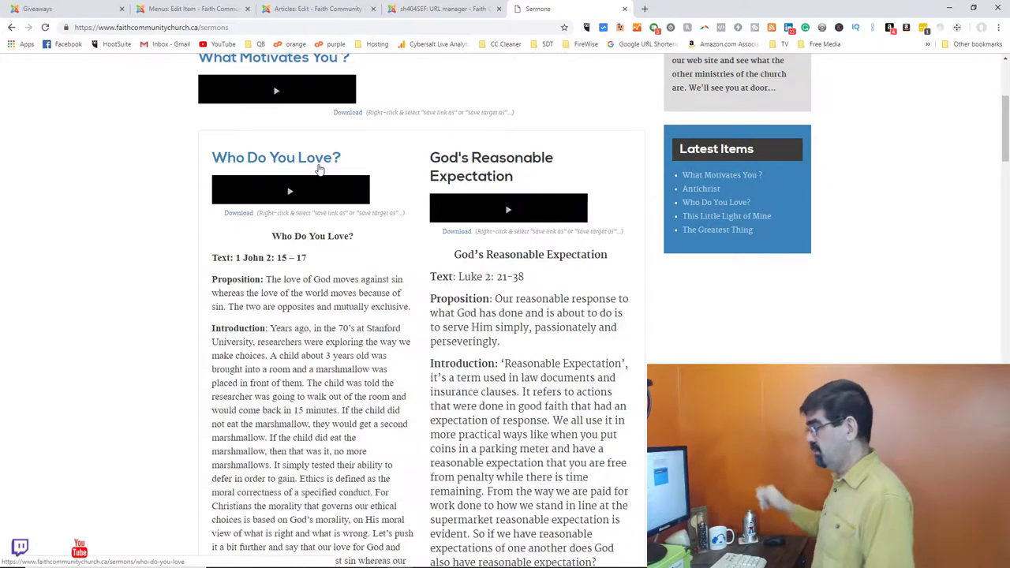
pyautogui.click(45, 27)
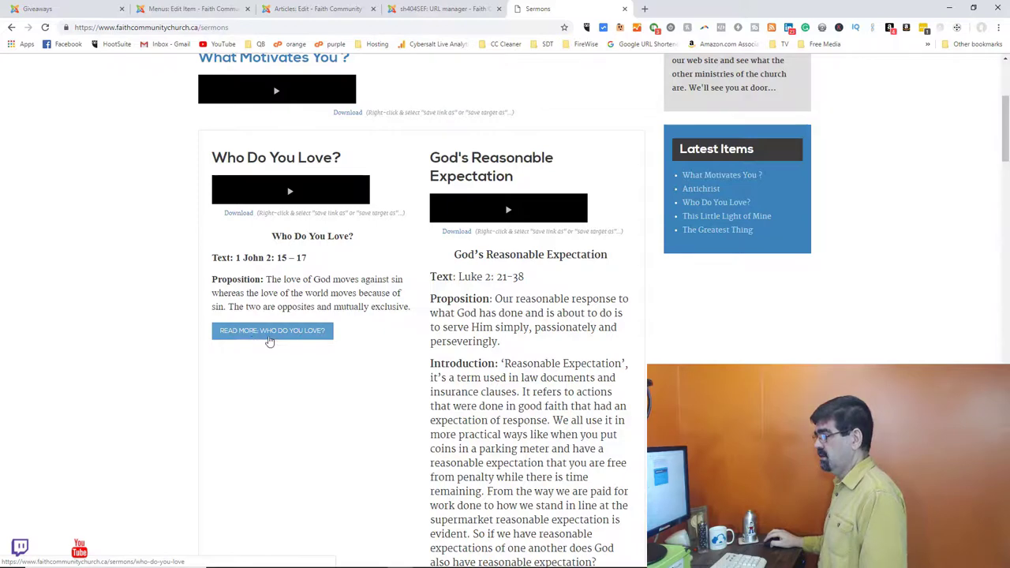
pyautogui.click(292, 334)
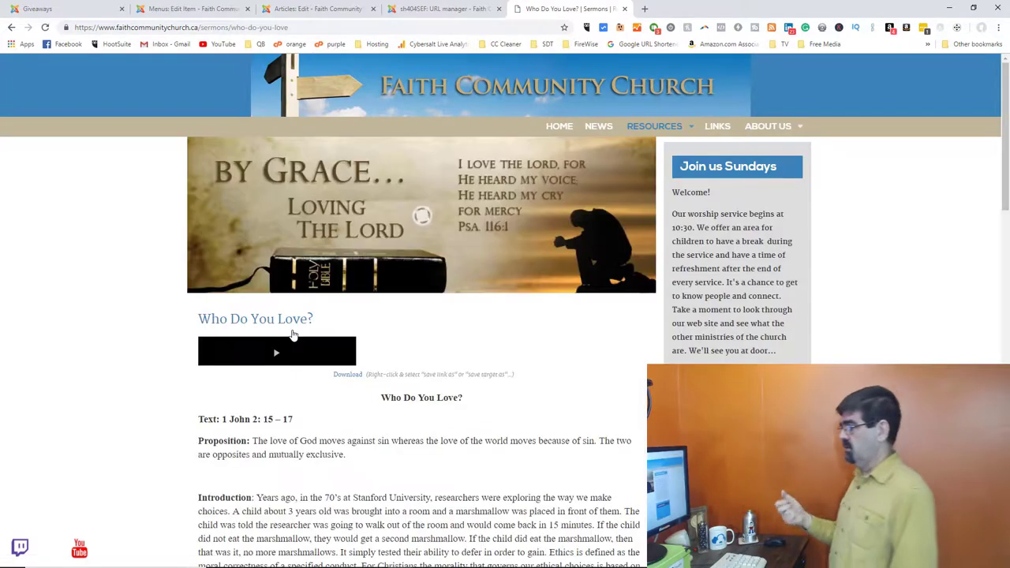
pyautogui.scroll(-2, 292, 334)
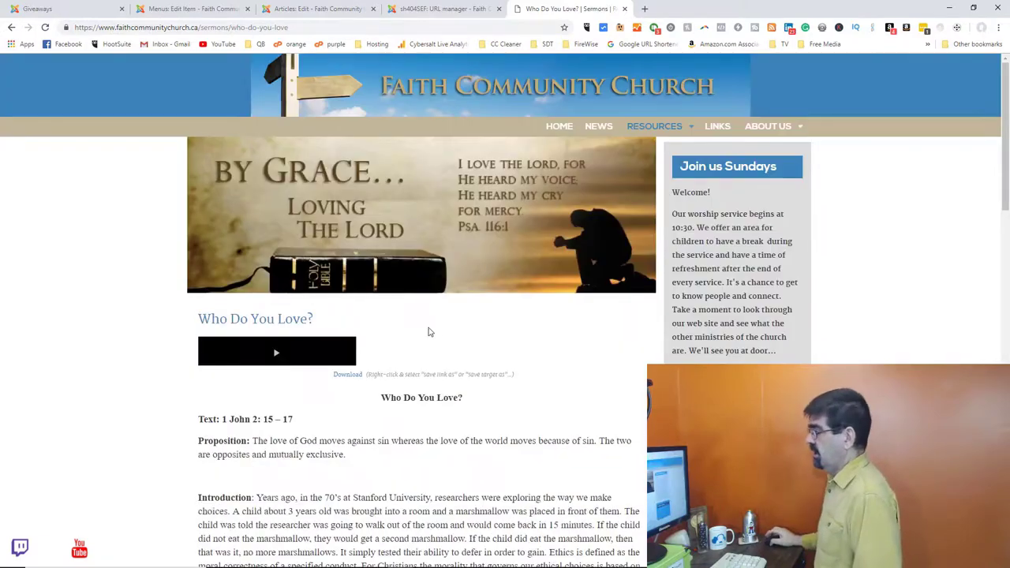
pyautogui.scroll(-15, 429, 332)
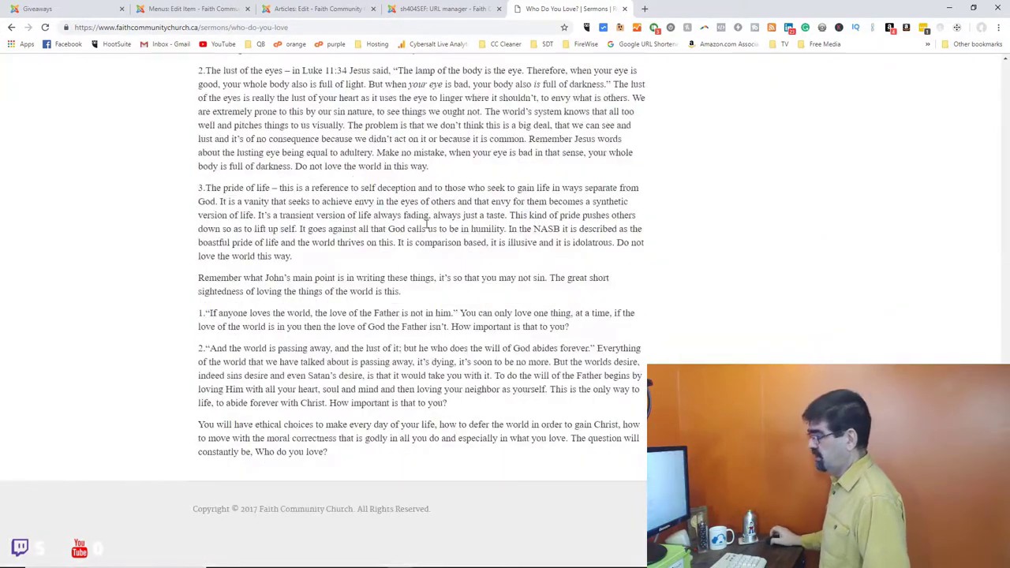
pyautogui.press('Home')
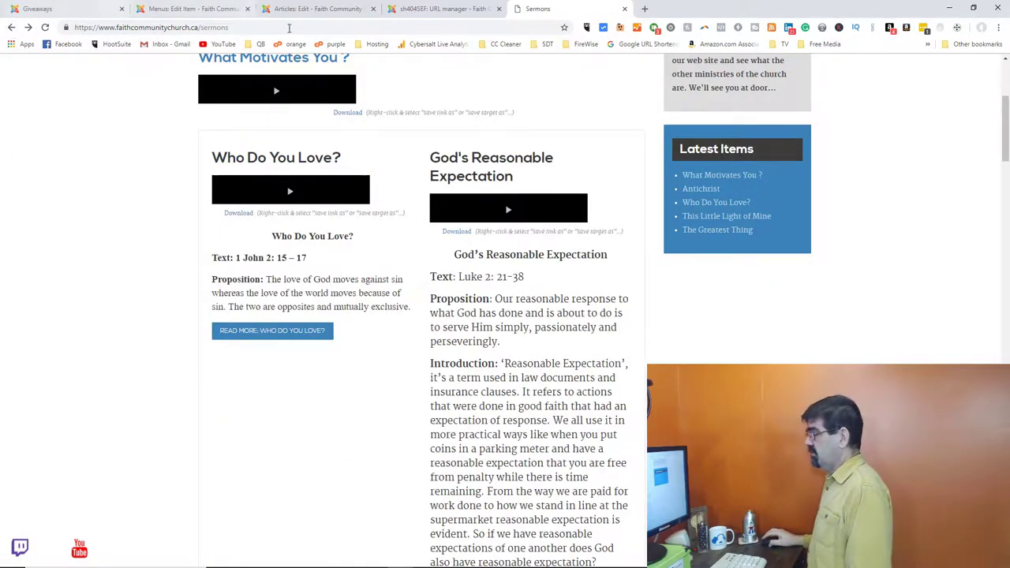
# Insert a Read More break after the Proposition paragraph of the "God's Reasonable Expectation" article and save it
pyautogui.click(196, 10)
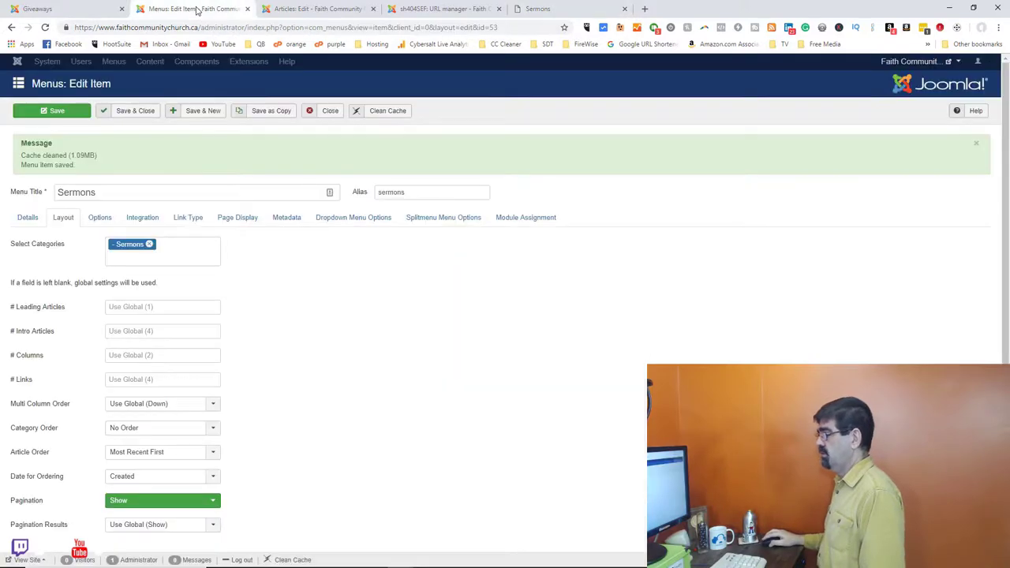
pyautogui.click(265, 11)
pyautogui.click(386, 113)
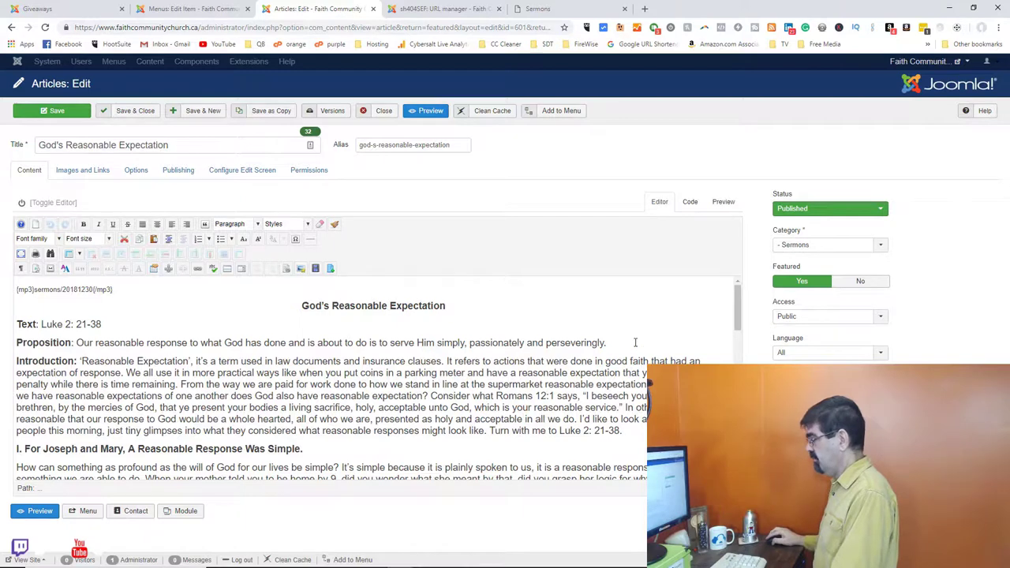
pyautogui.click(634, 342)
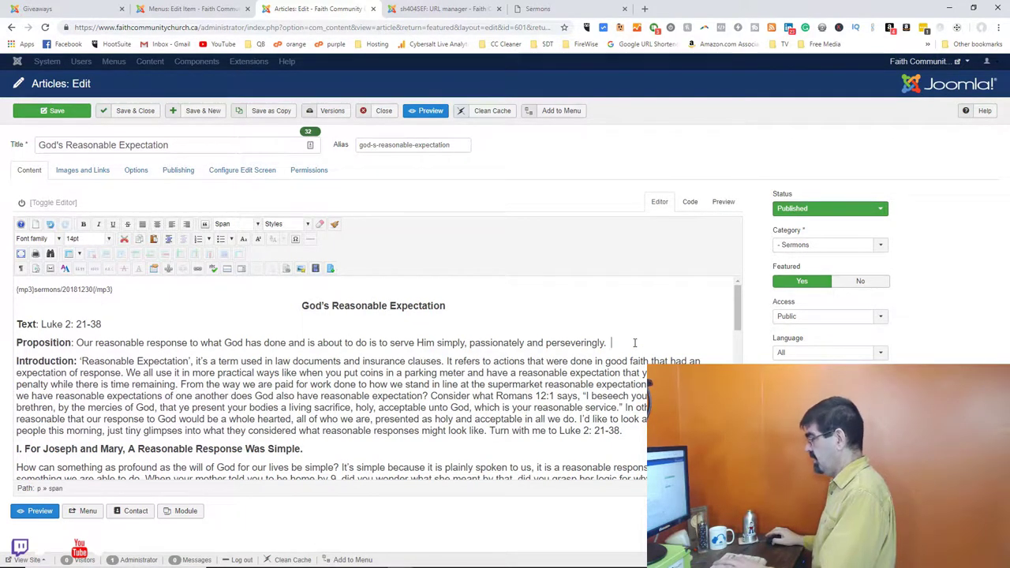
pyautogui.press('BackSpace')
pyautogui.click(227, 269)
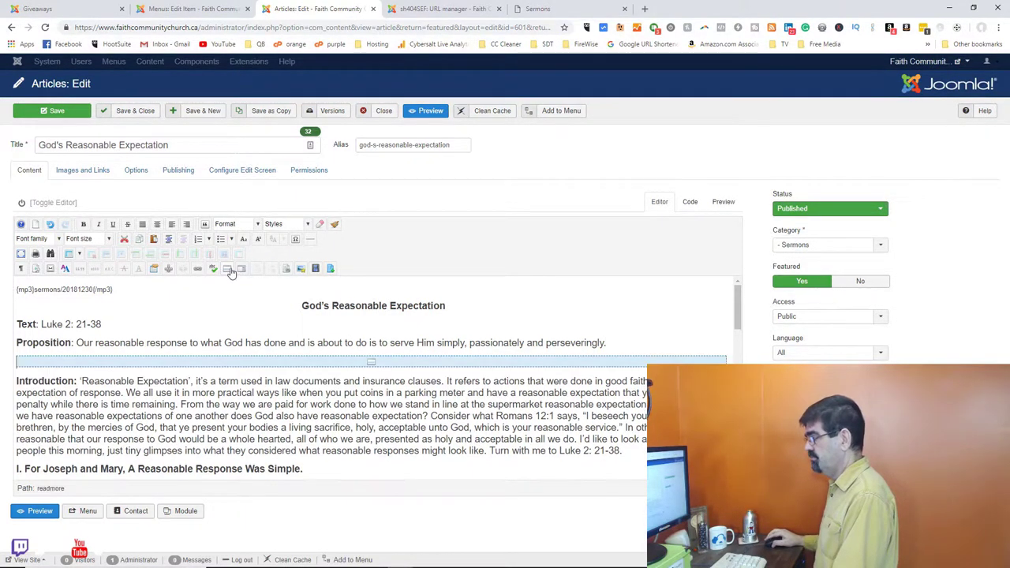
pyautogui.click(52, 110)
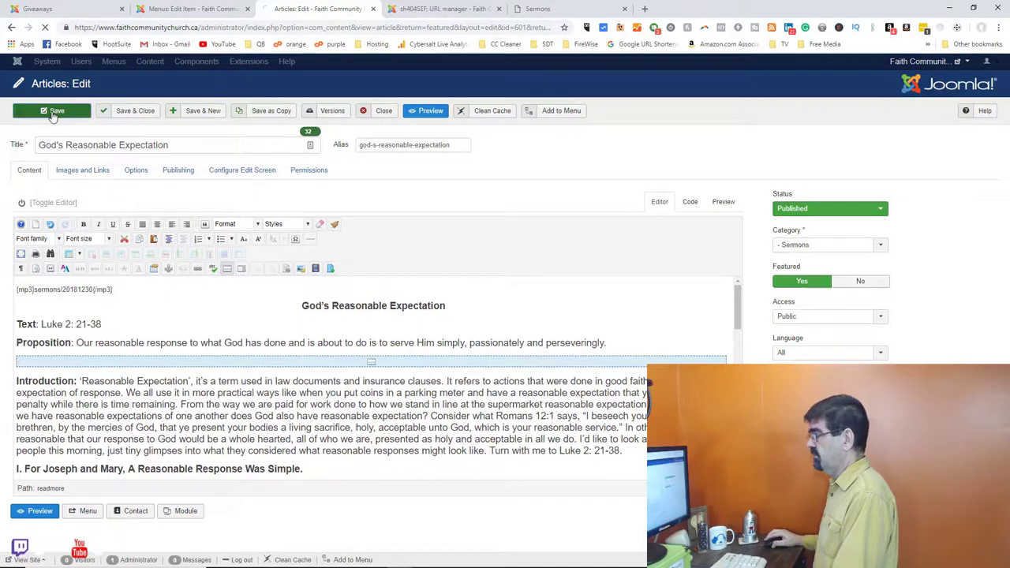
# Reload the live Sermons page and check how the shortened article intros are laid out down to the footer
pyautogui.click(546, 10)
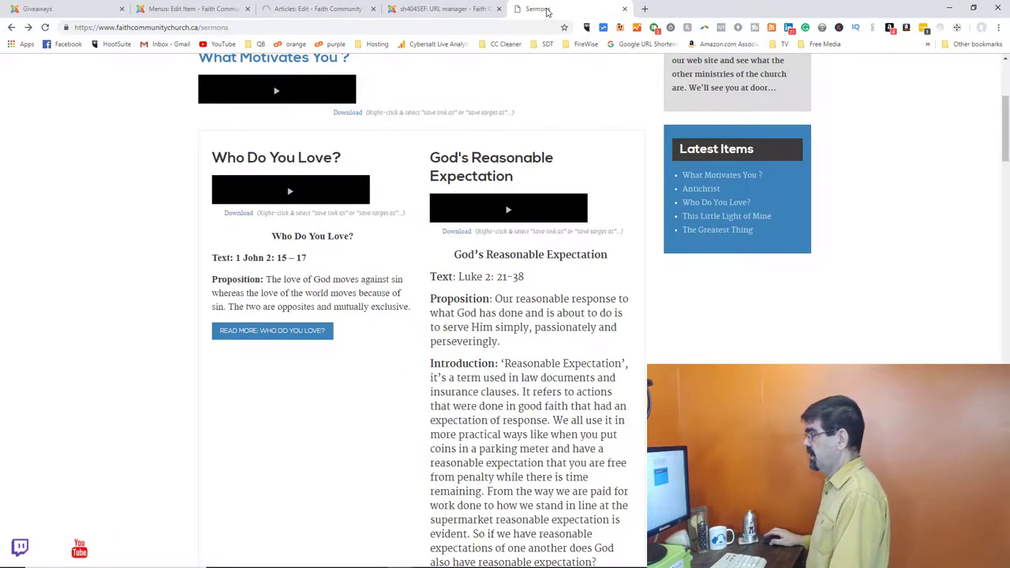
pyautogui.click(44, 27)
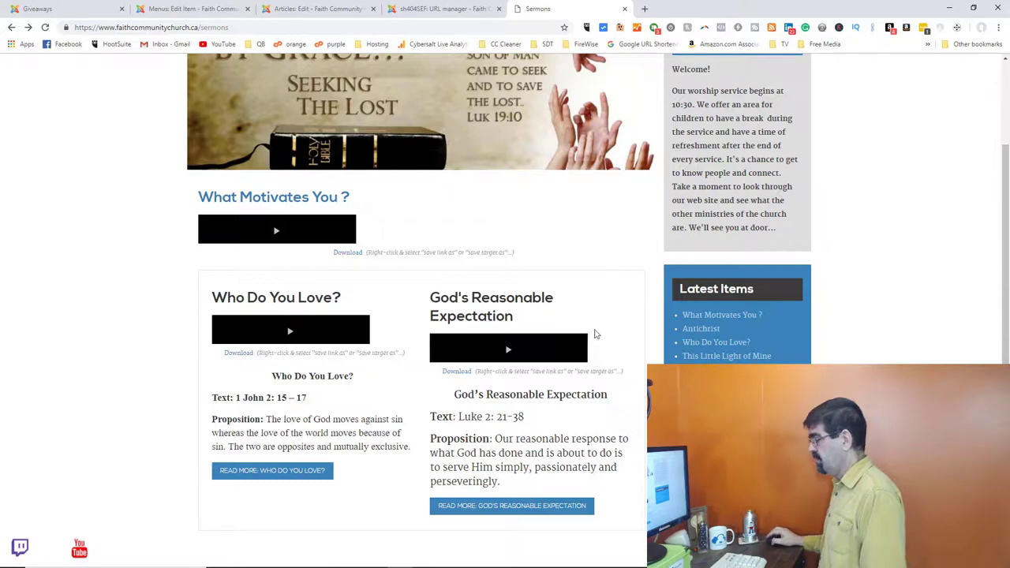
pyautogui.scroll(-2, 595, 335)
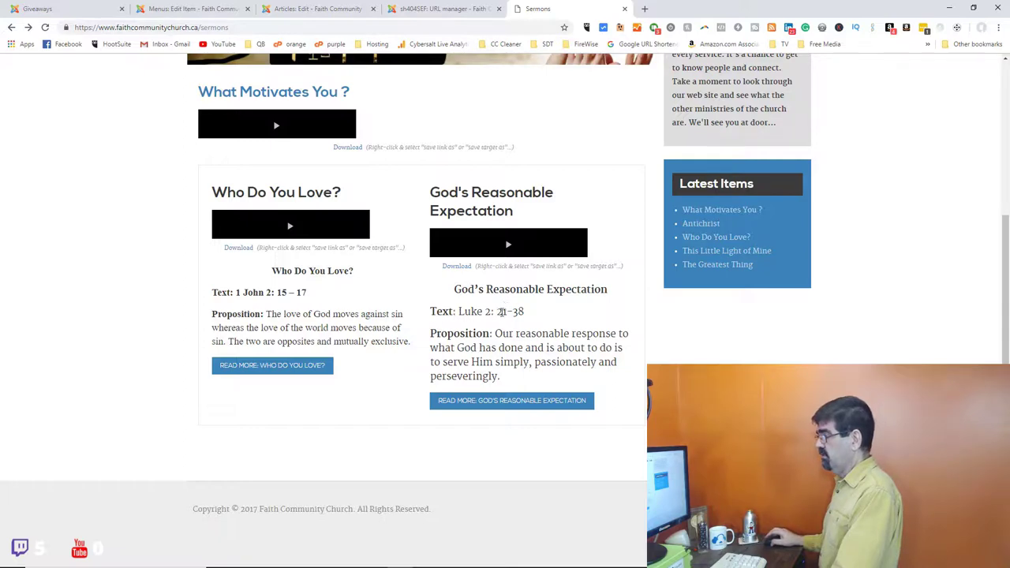
# Save and close the "God's Reasonable Expectation" article and filter the full articles list by the Sermons category
pyautogui.click(311, 11)
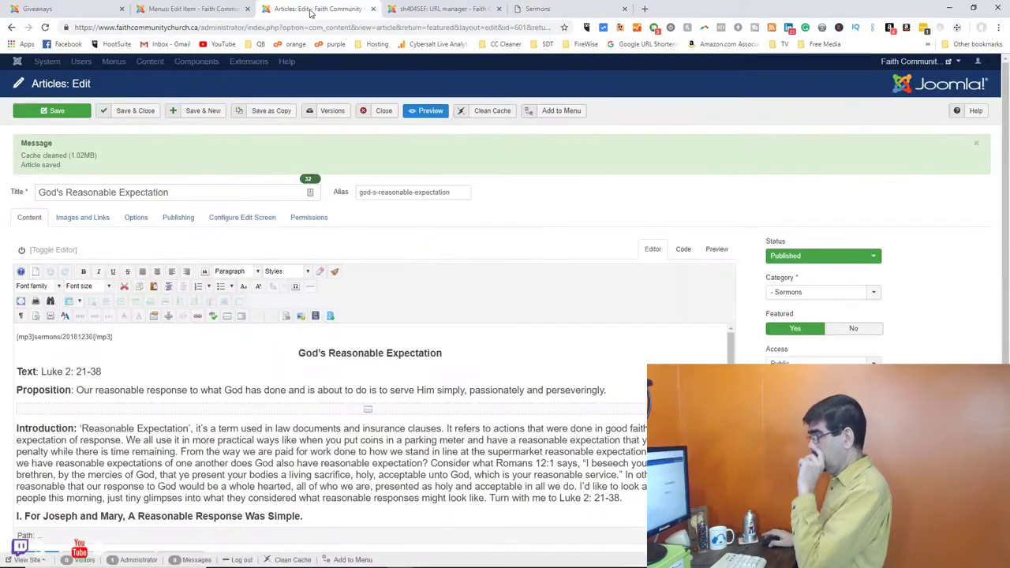
pyautogui.click(136, 112)
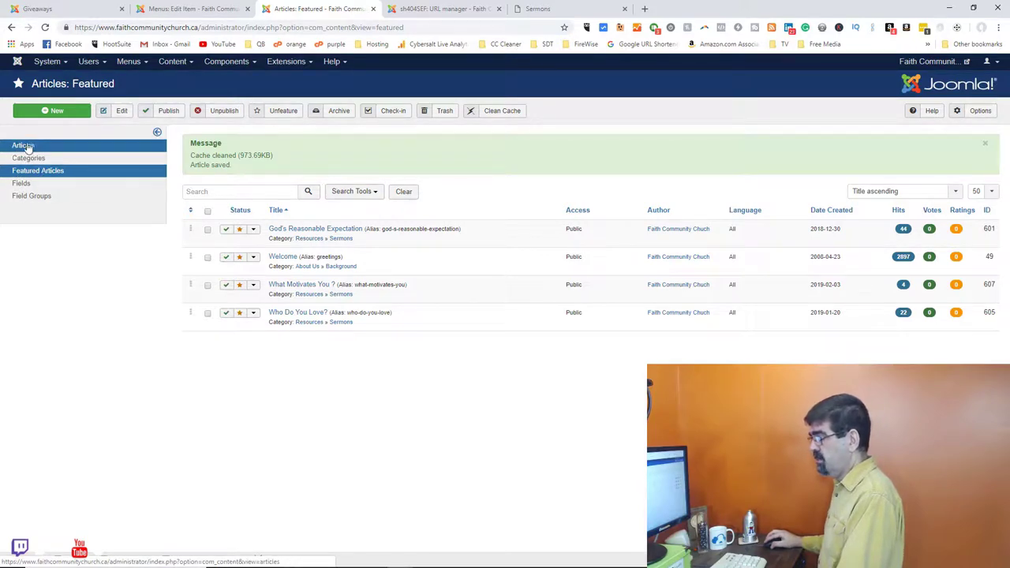
pyautogui.click(26, 146)
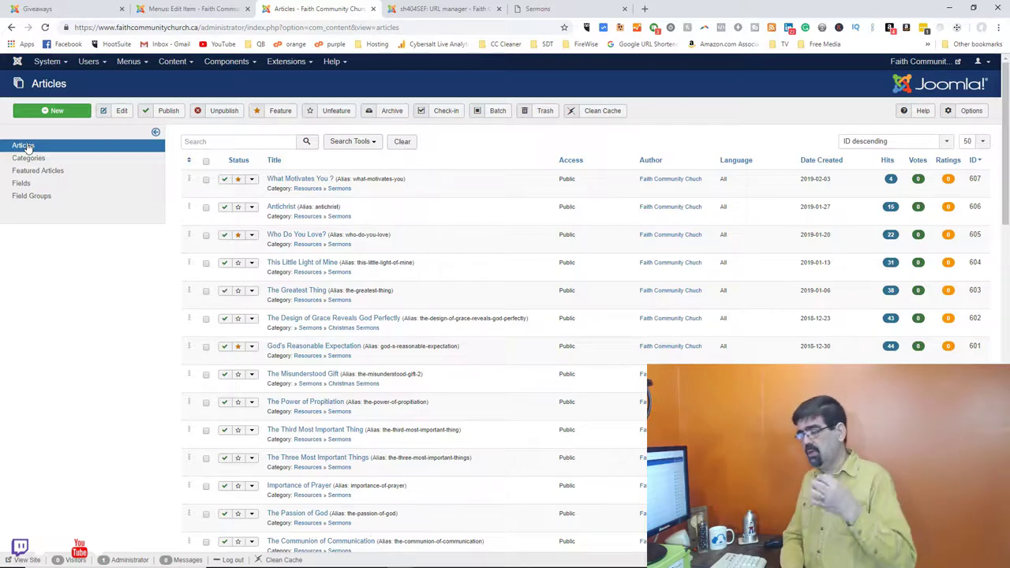
pyautogui.click(352, 142)
pyautogui.click(402, 164)
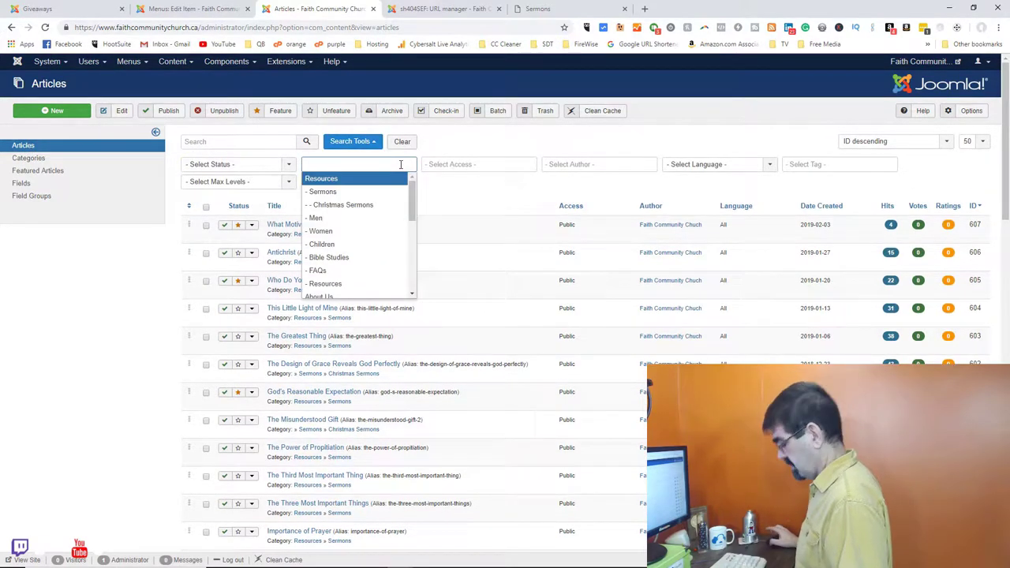
pyautogui.write('sermons')
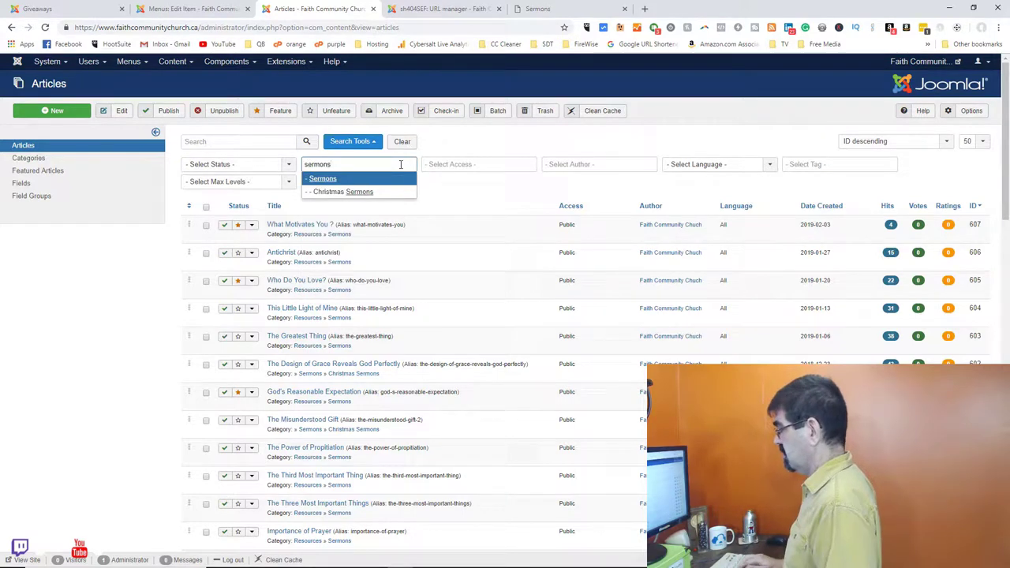
pyautogui.press('Return')
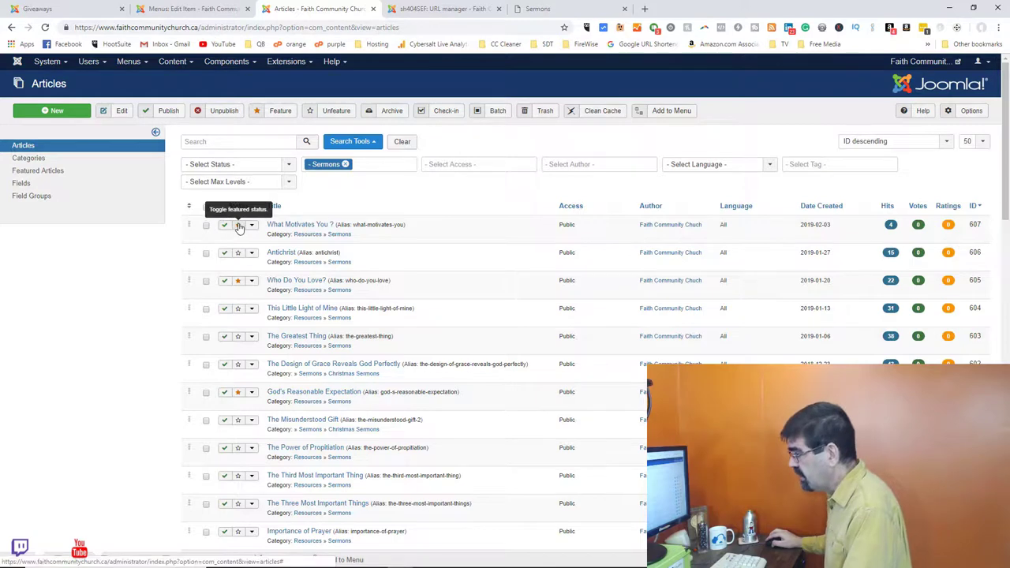
# Review which sermons are featured and check the content of the "Importance of Prayer" article, leaving it without edits
pyautogui.click(239, 226)
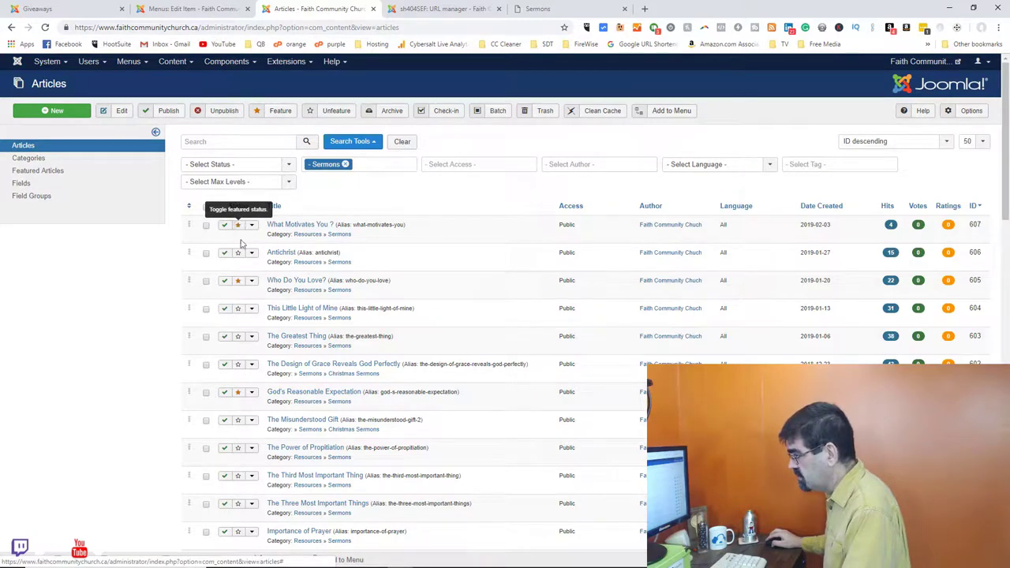
pyautogui.click(239, 282)
pyautogui.scroll(-2, 446, 268)
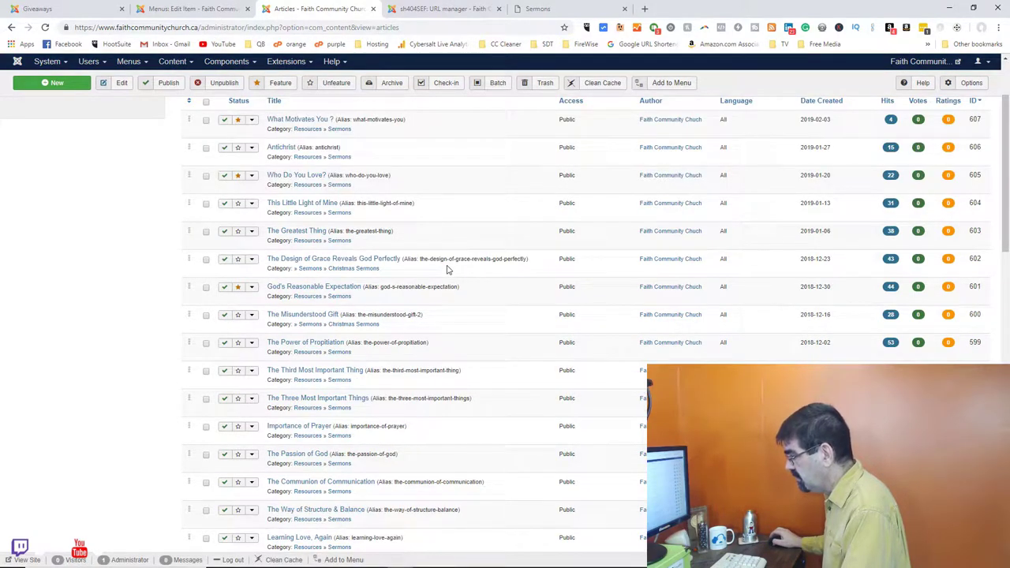
pyautogui.click(289, 430)
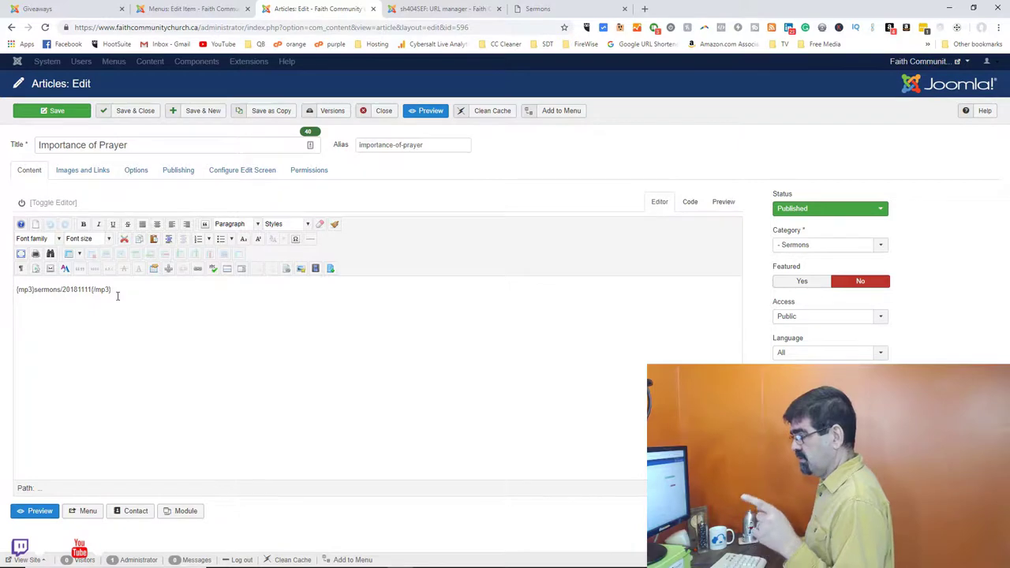
pyautogui.click(385, 114)
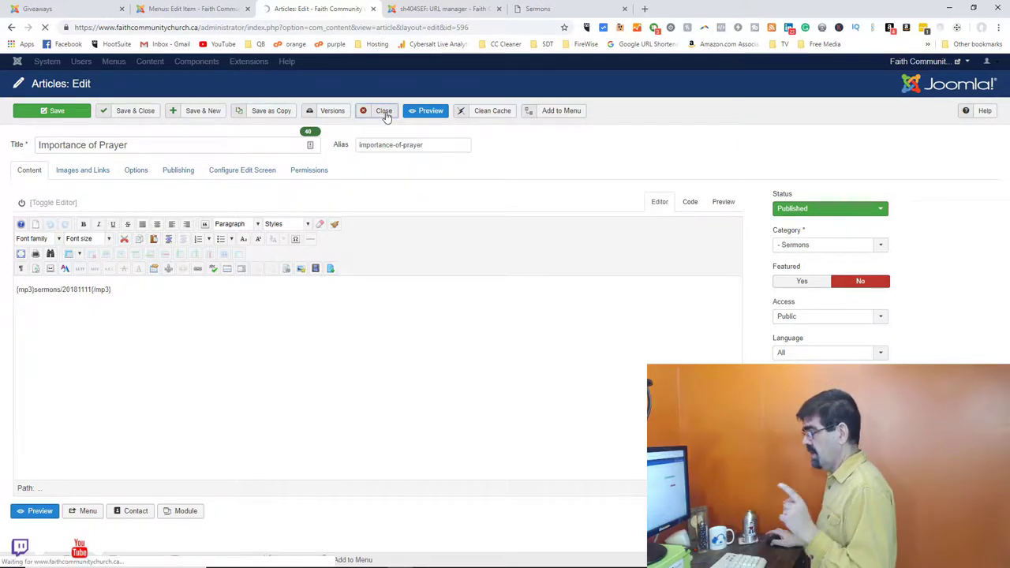
# In the "From Jail Bird to Song Bird" article, insert a Read More break after the Proposition paragraph, mark it as featured, and save and close
pyautogui.scroll(-10, 502, 304)
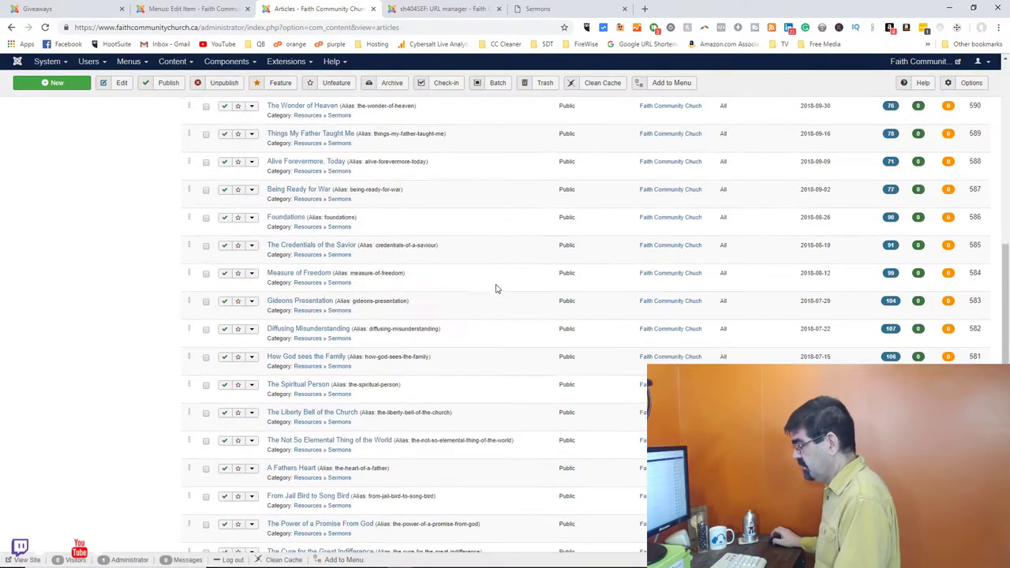
pyautogui.click(324, 497)
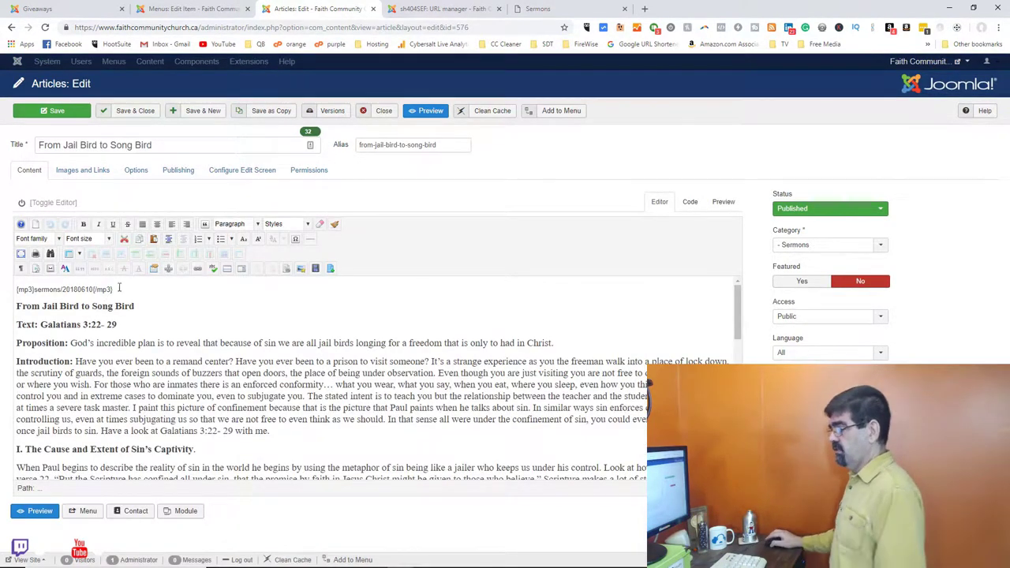
pyautogui.click(580, 340)
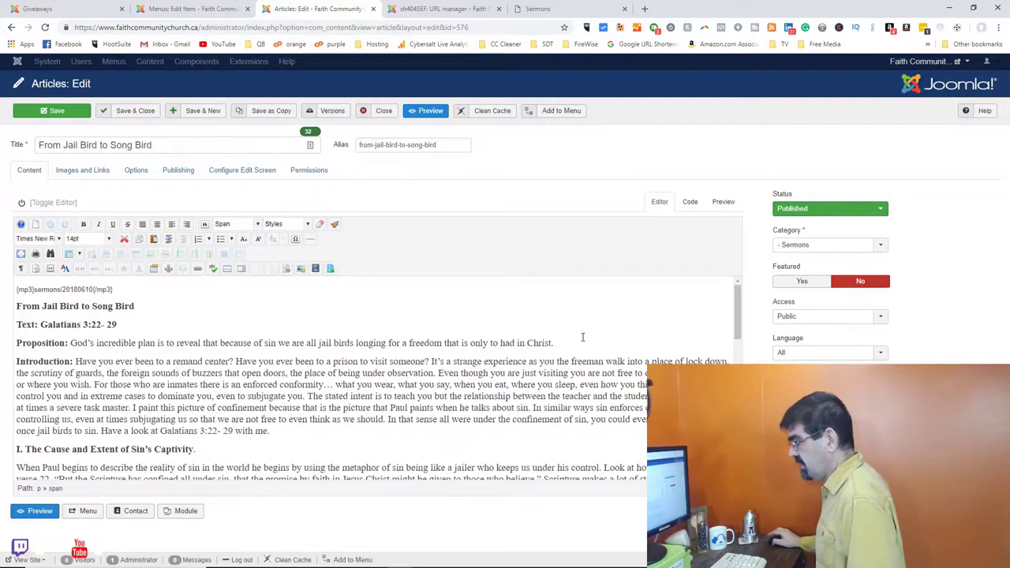
pyautogui.click(227, 270)
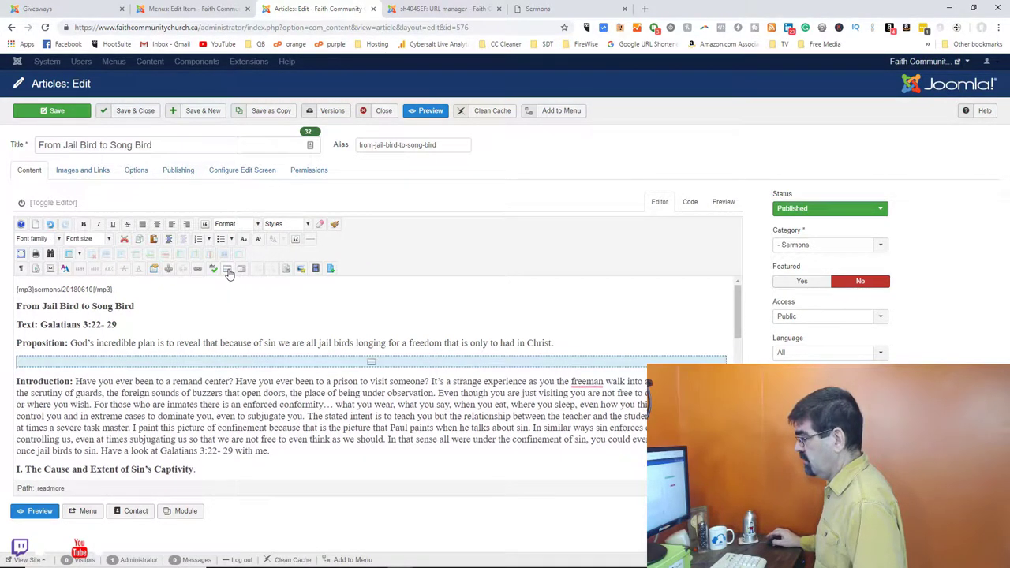
pyautogui.click(802, 281)
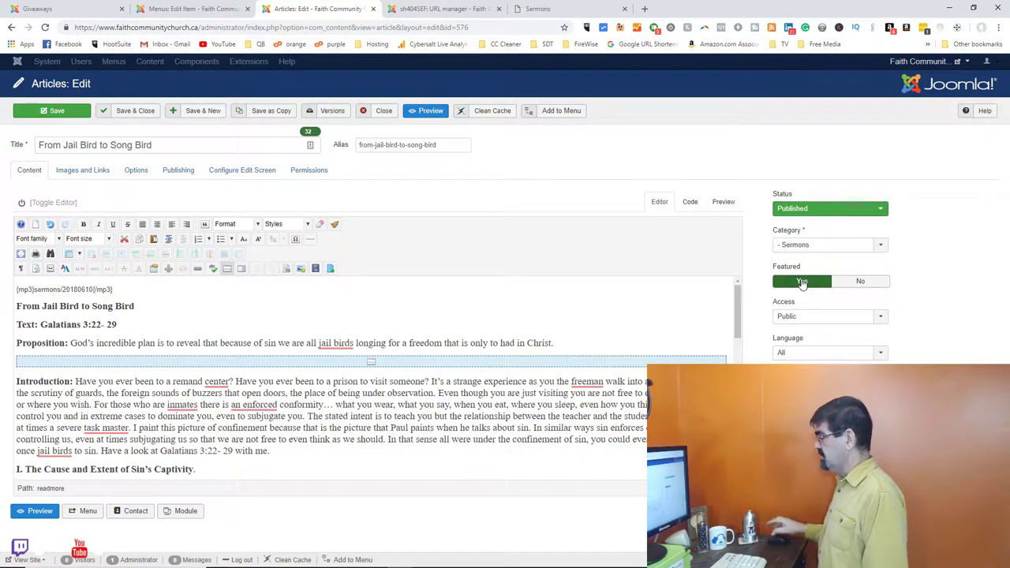
pyautogui.click(135, 112)
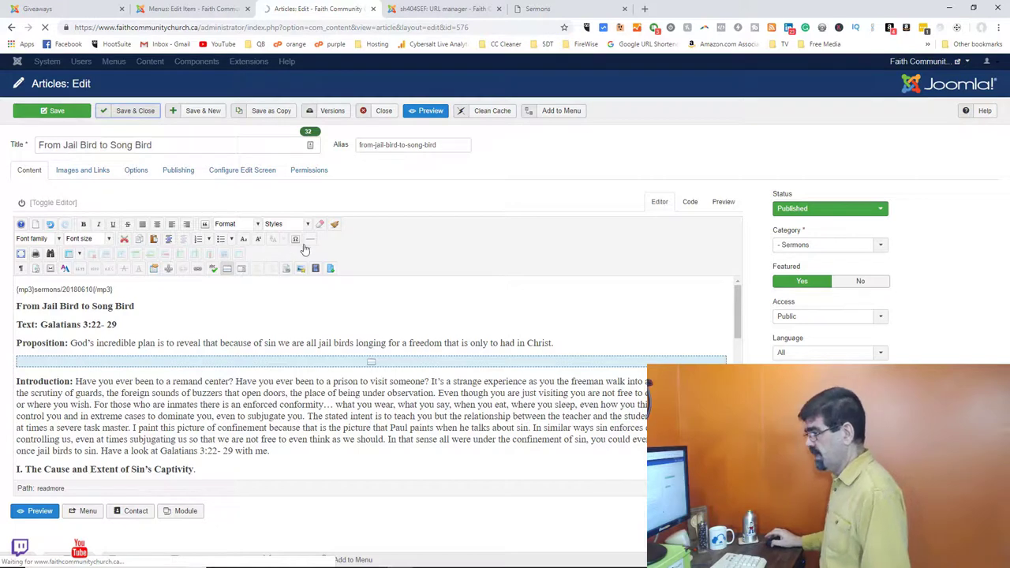
# Try to add a Read More break after the Proposition line of "Alive Forevermore, Today" and save it as featured, then close the article
pyautogui.scroll(-3, 489, 282)
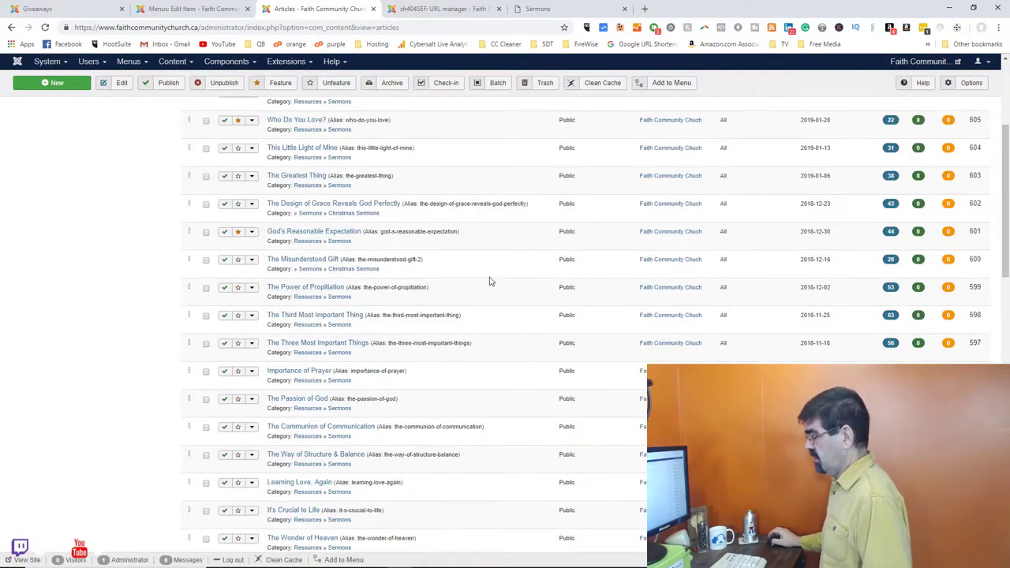
pyautogui.scroll(-2, 489, 281)
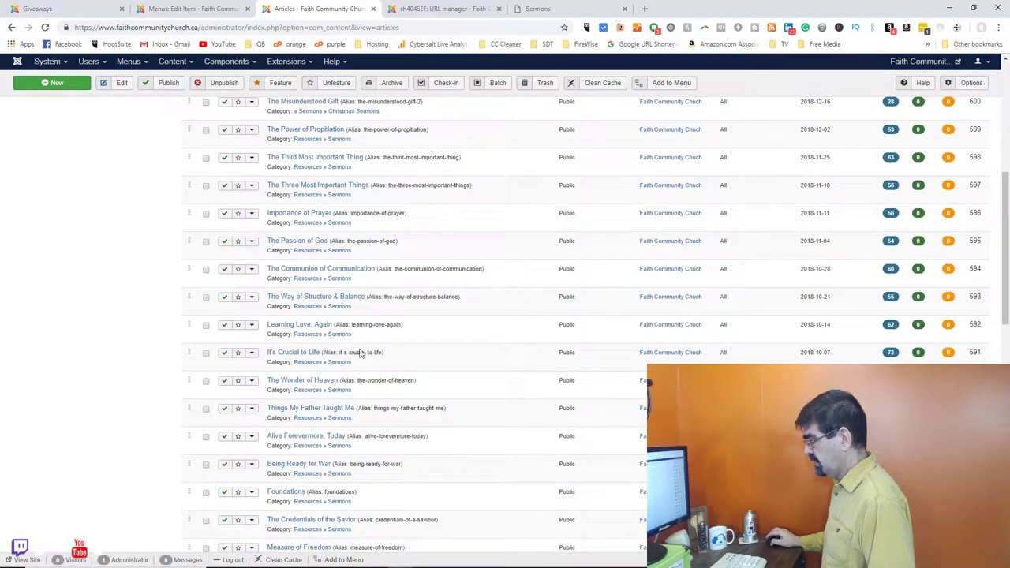
pyautogui.click(302, 442)
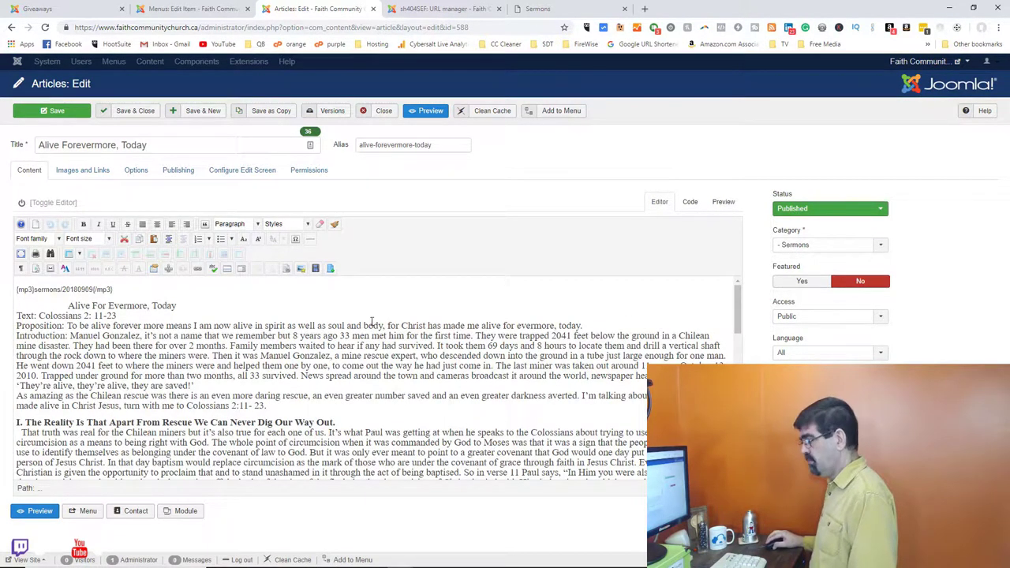
pyautogui.click(596, 324)
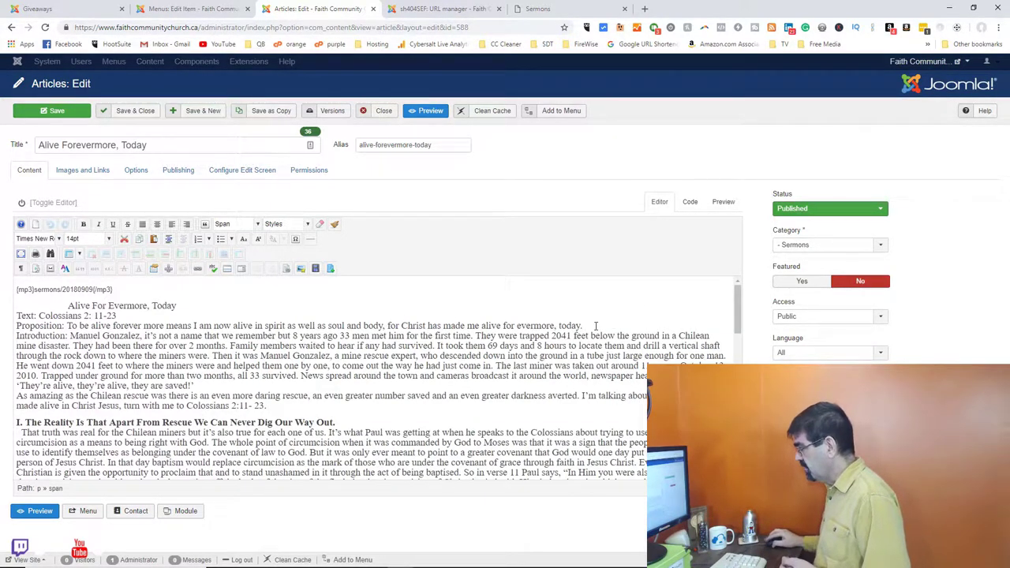
pyautogui.press('Return')
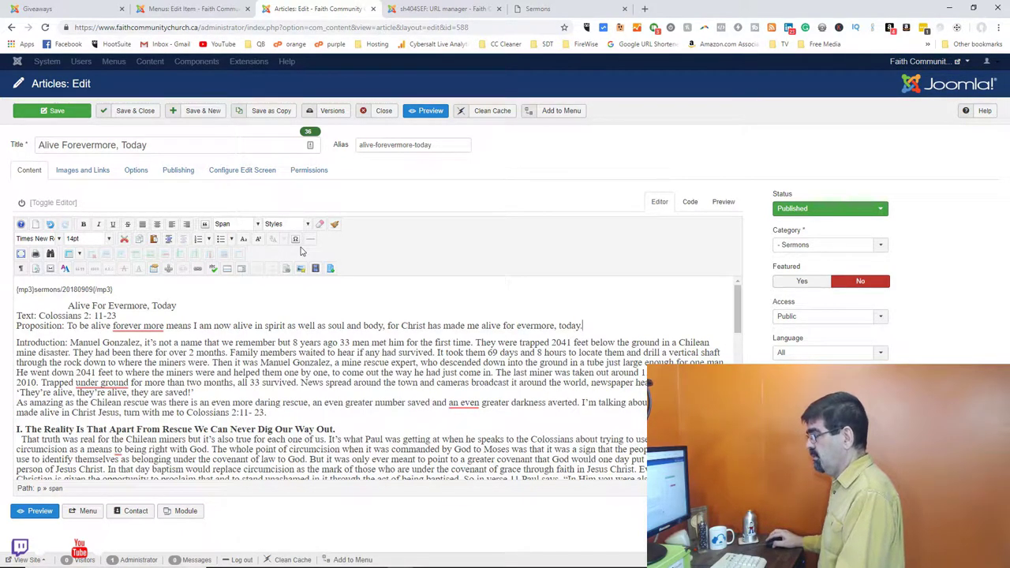
pyautogui.click(227, 270)
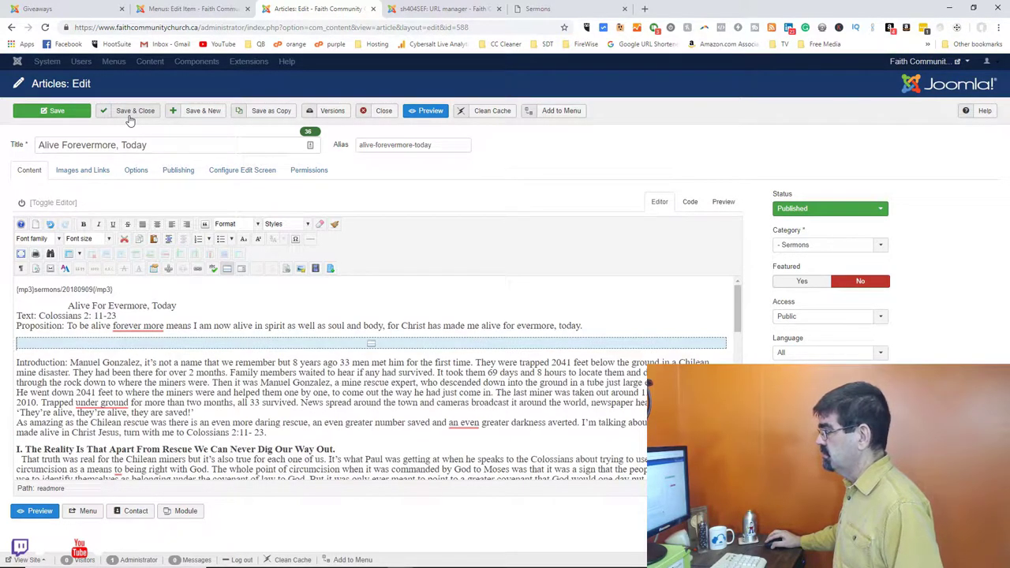
pyautogui.click(793, 284)
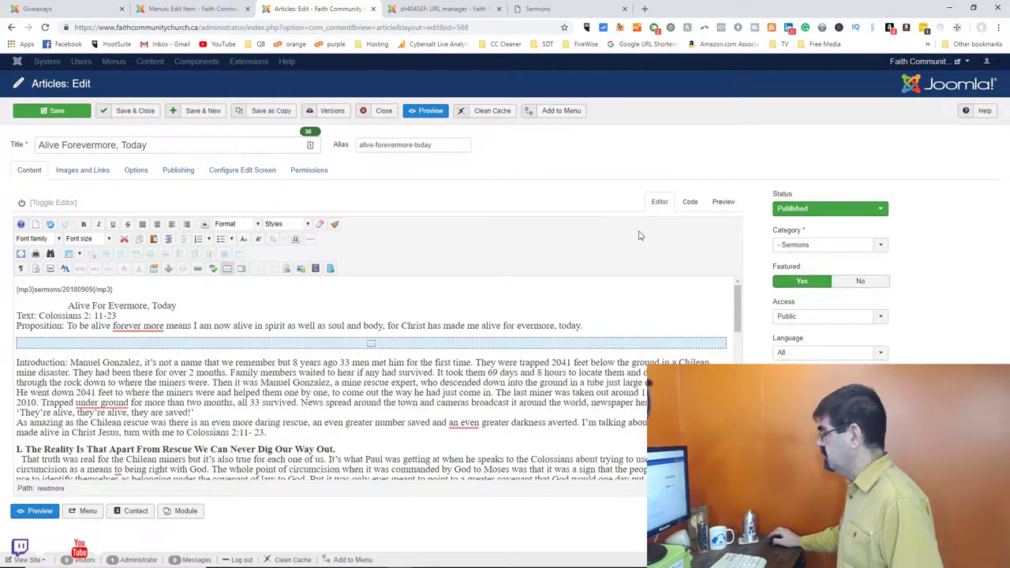
pyautogui.click(137, 110)
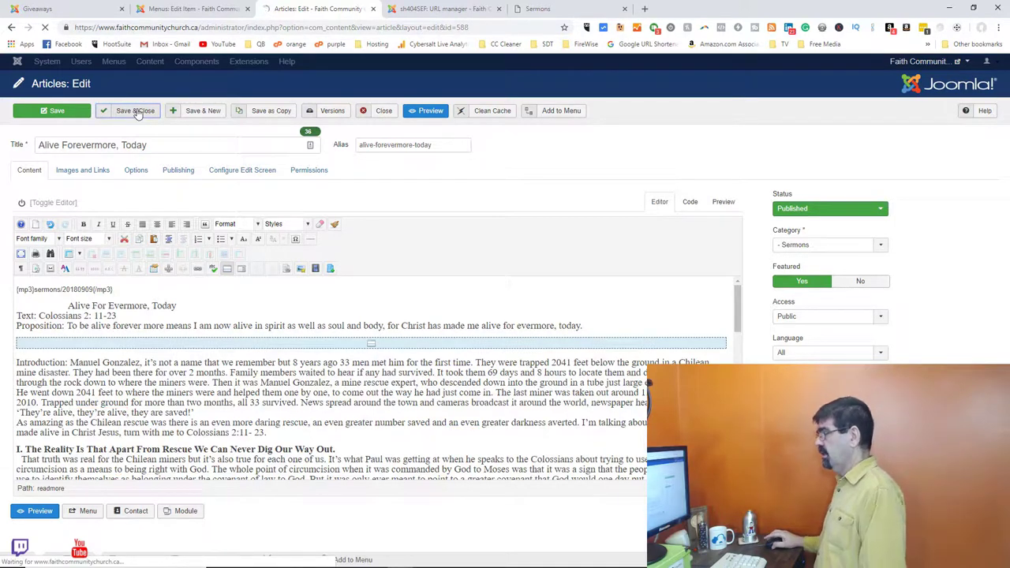
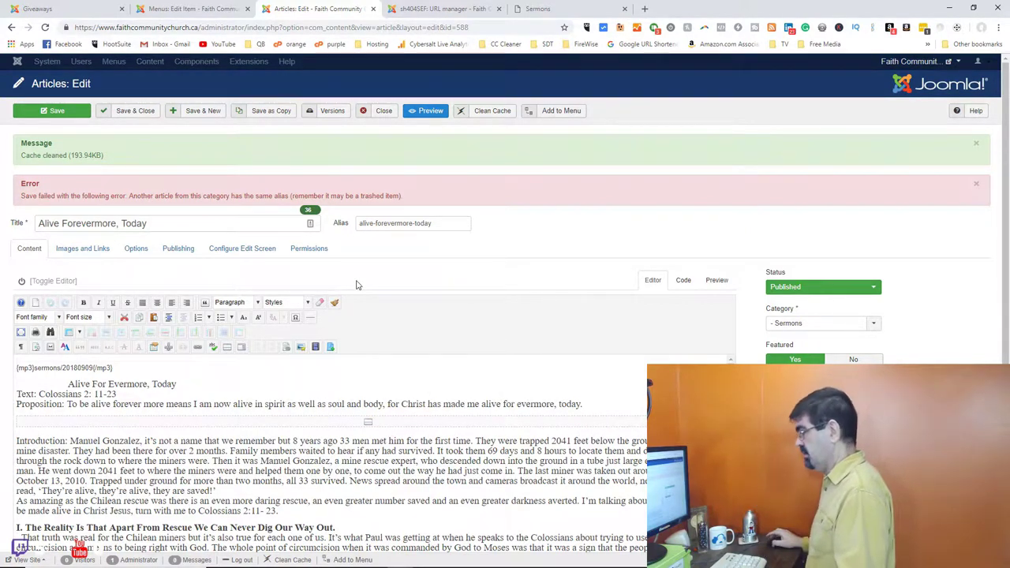
pyautogui.click(384, 111)
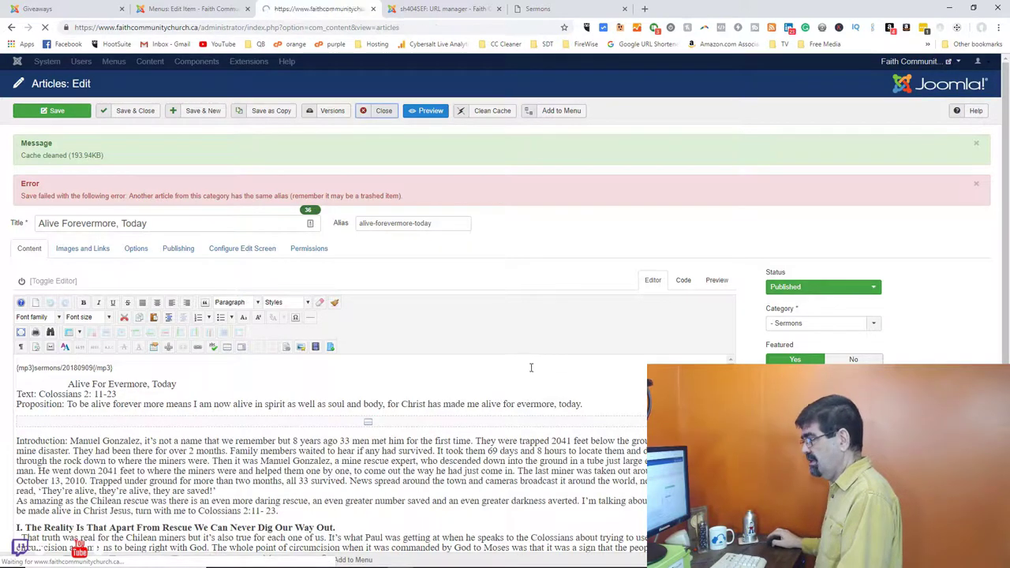
# In the "Guard Your Heart" article, insert a Read More break after the Proposition paragraph, mark it as featured, and save
pyautogui.scroll(-15, 530, 367)
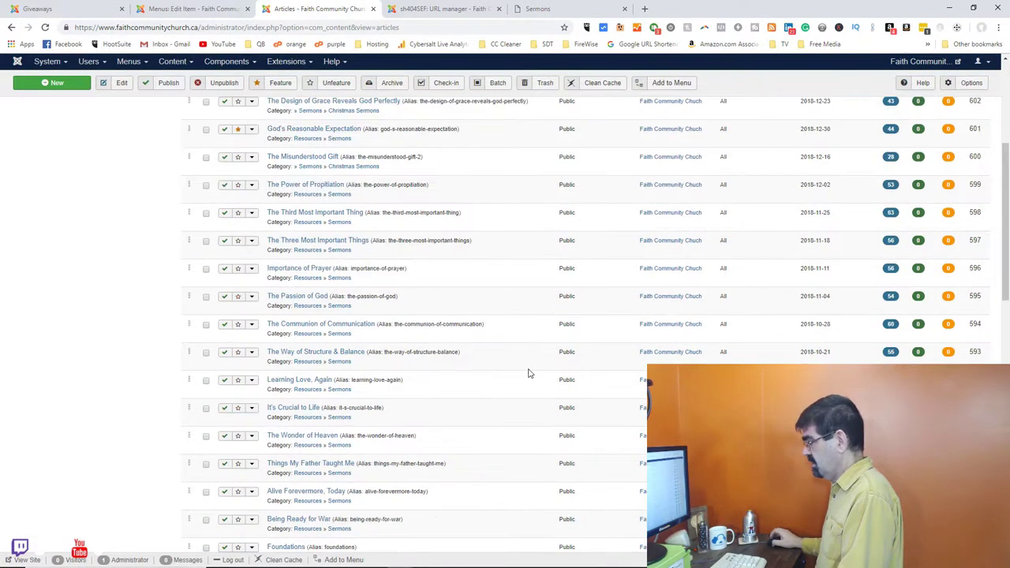
pyautogui.scroll(3, 529, 373)
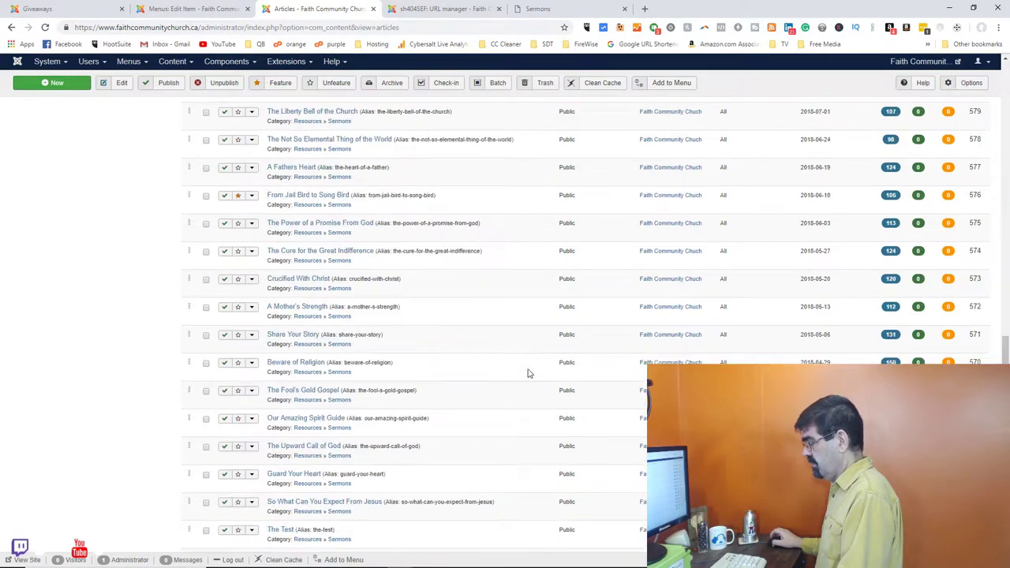
pyautogui.click(306, 475)
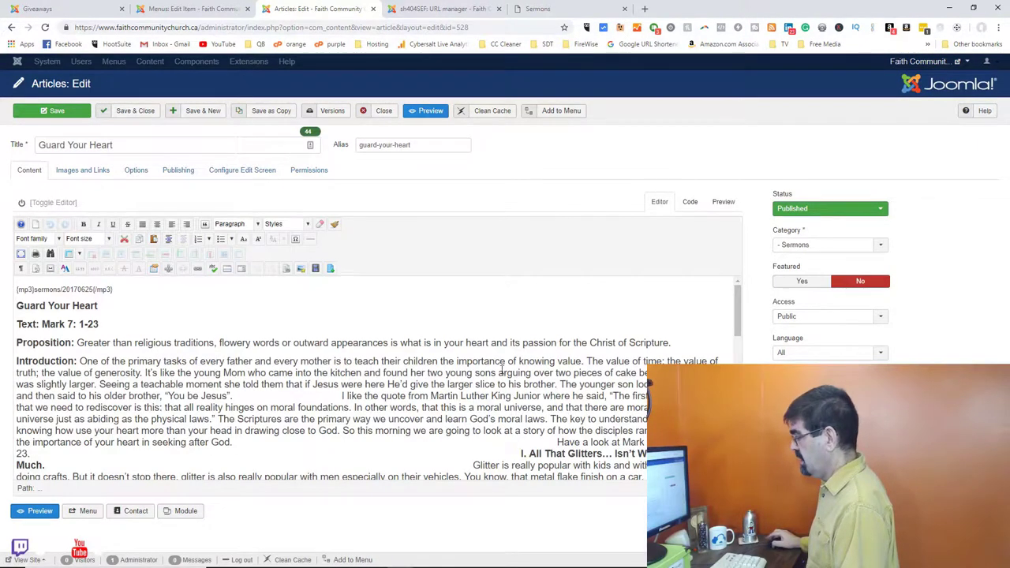
pyautogui.click(683, 344)
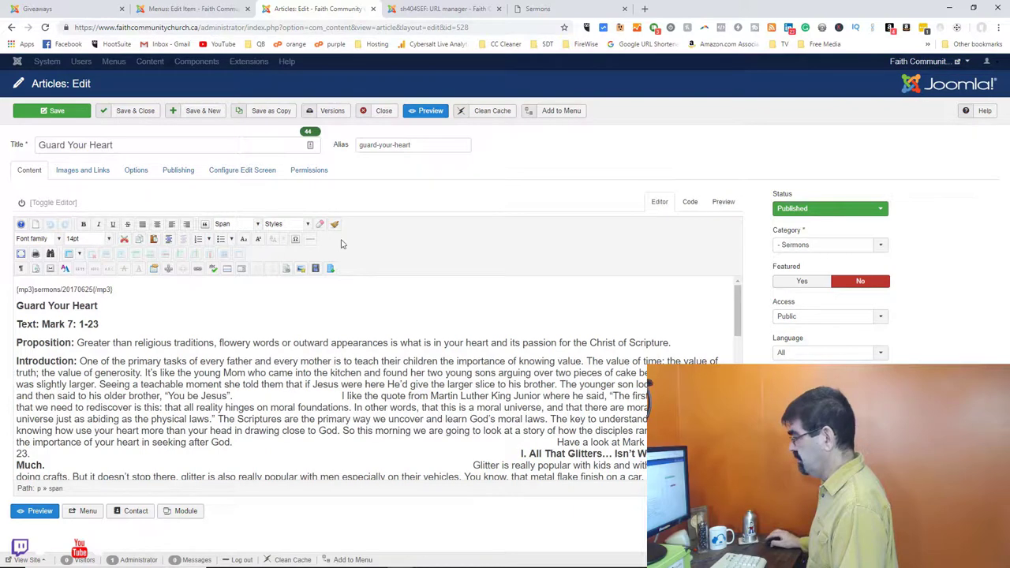
pyautogui.click(226, 268)
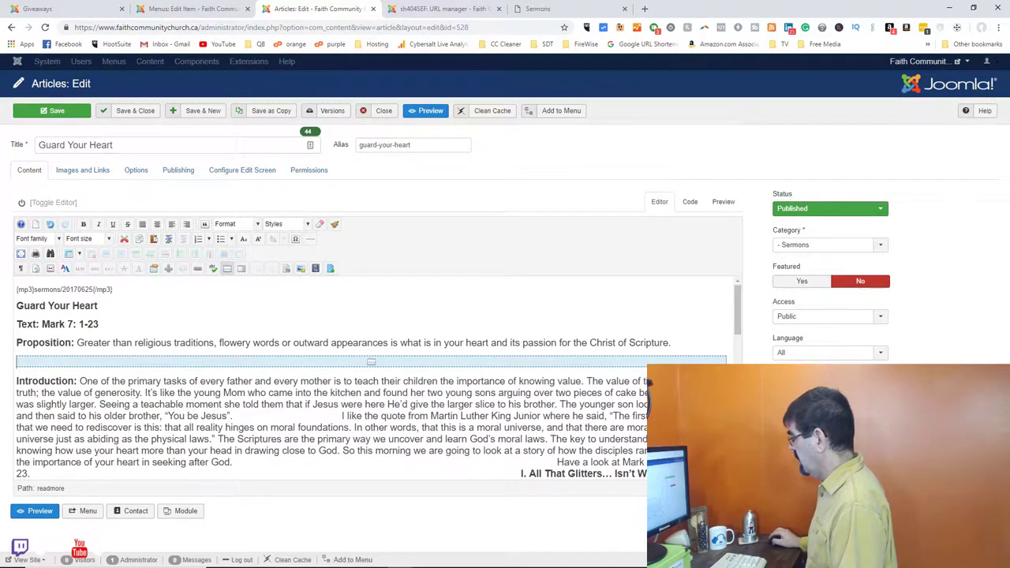
pyautogui.click(799, 284)
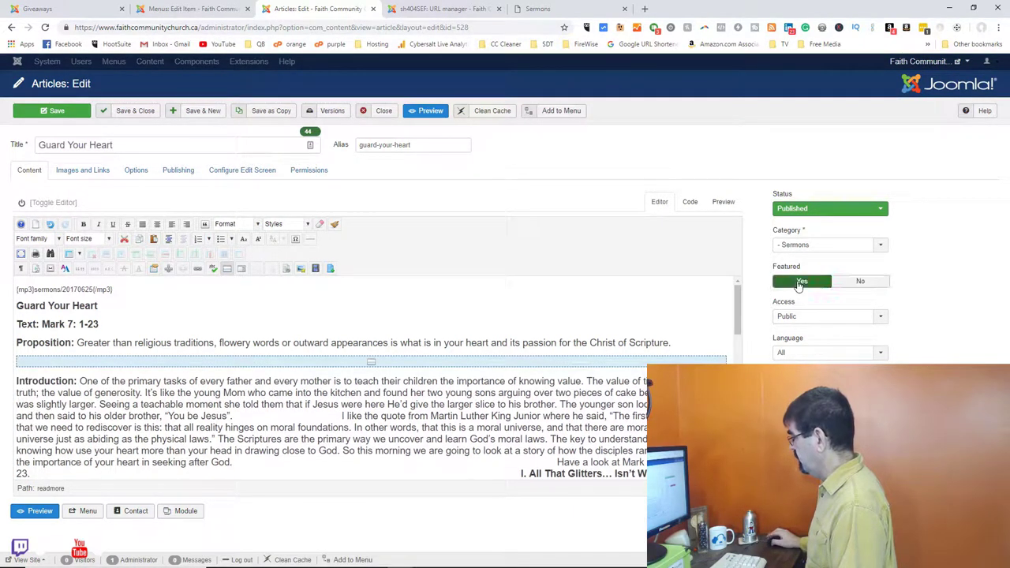
pyautogui.click(58, 114)
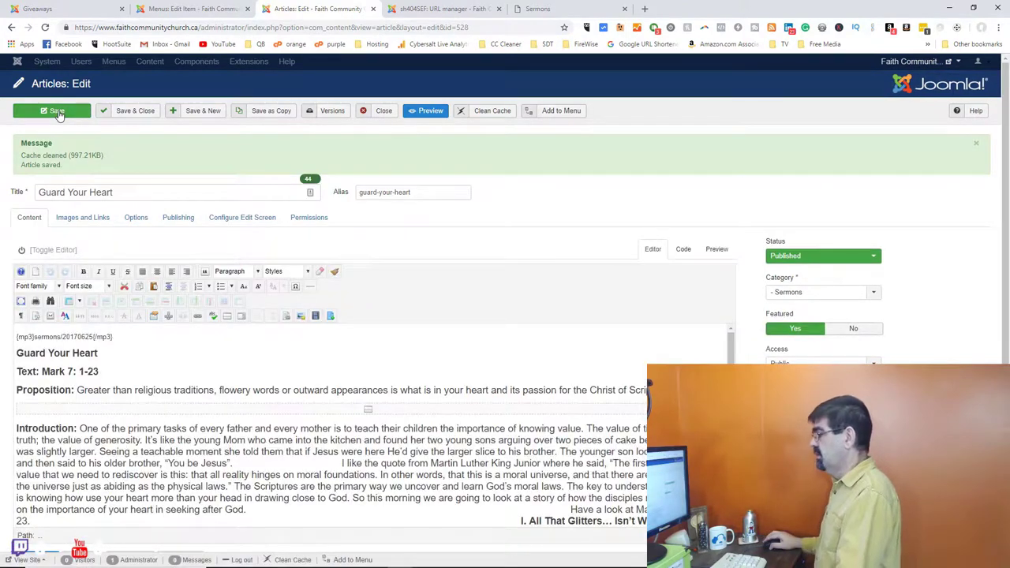
# Reload the live Sermons page and examine how the featured sermons and their shortened intros are arranged below the lead article
pyautogui.click(548, 12)
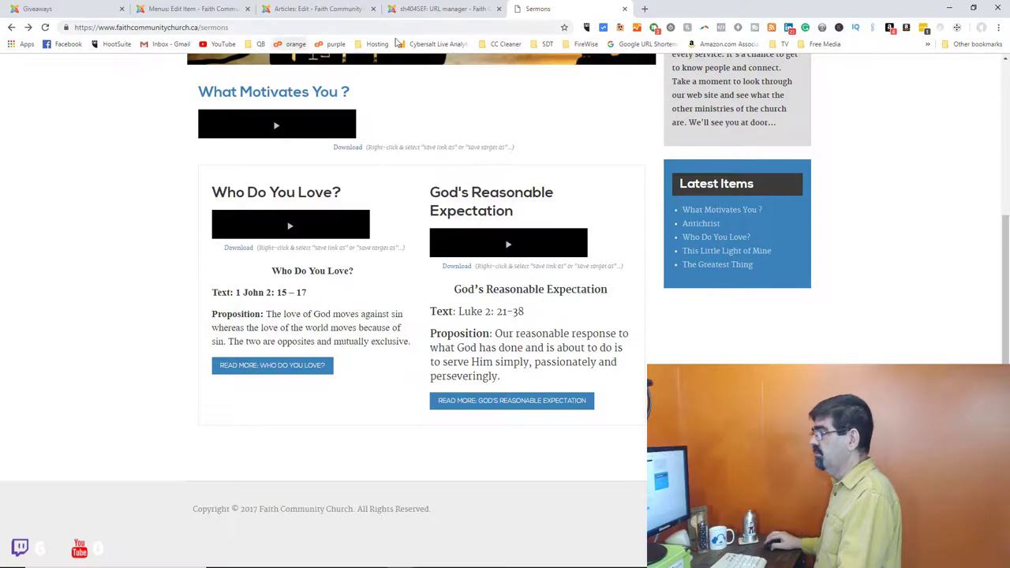
pyautogui.scroll(3, 592, 158)
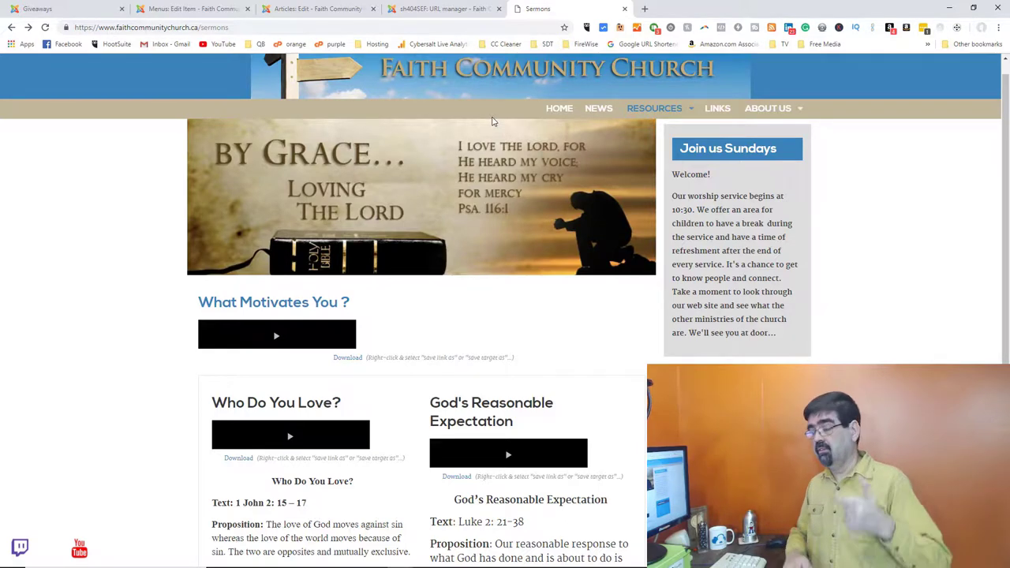
pyautogui.scroll(-2, 427, 300)
pyautogui.scroll(-1, 426, 301)
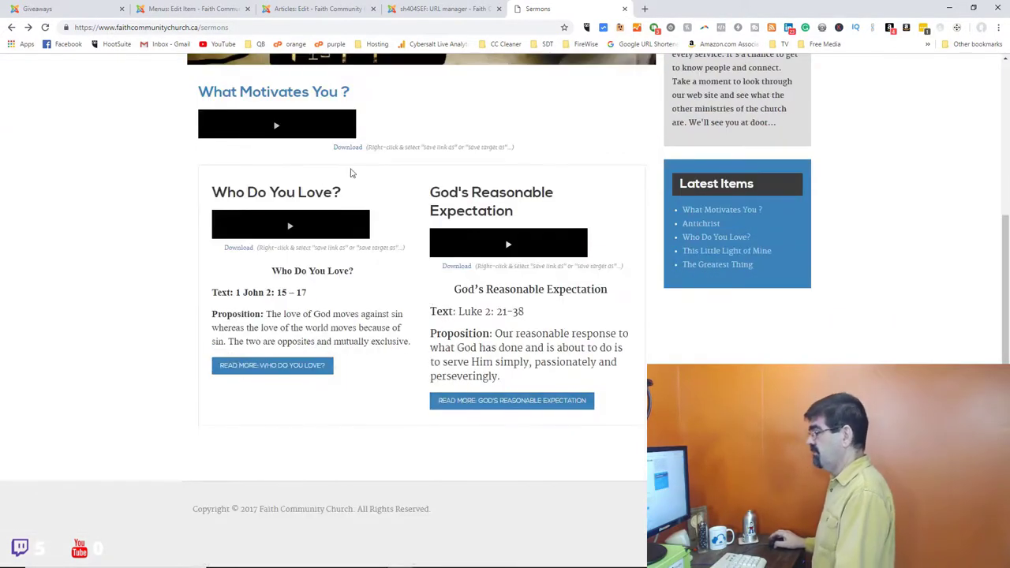
pyautogui.click(45, 30)
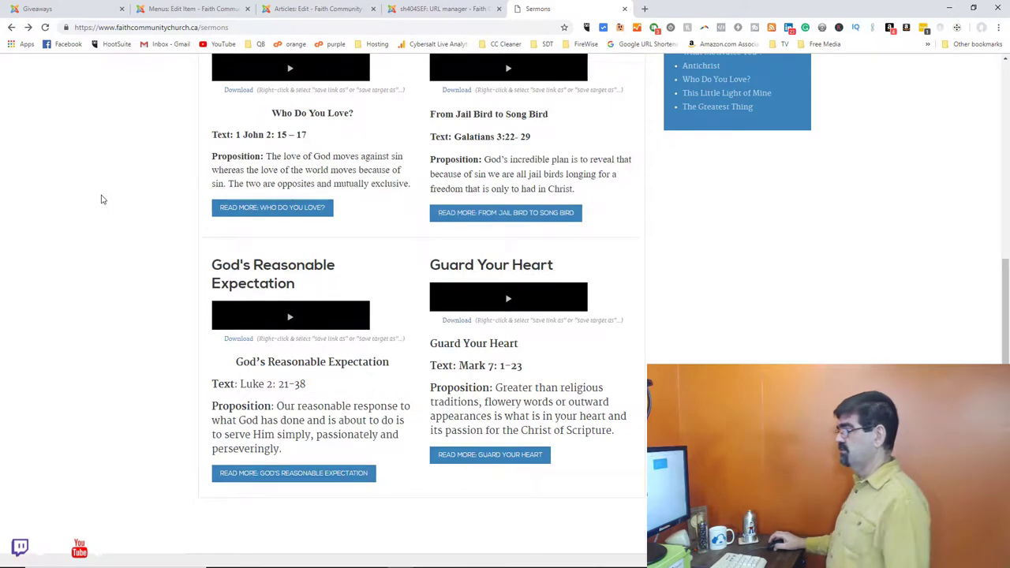
pyautogui.scroll(1, 101, 197)
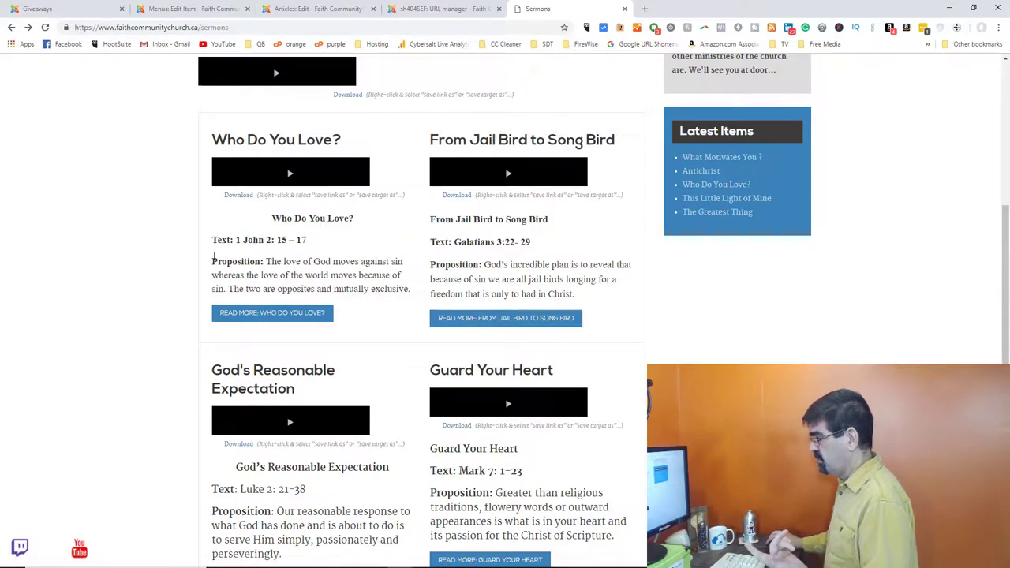
pyautogui.scroll(-1, 300, 263)
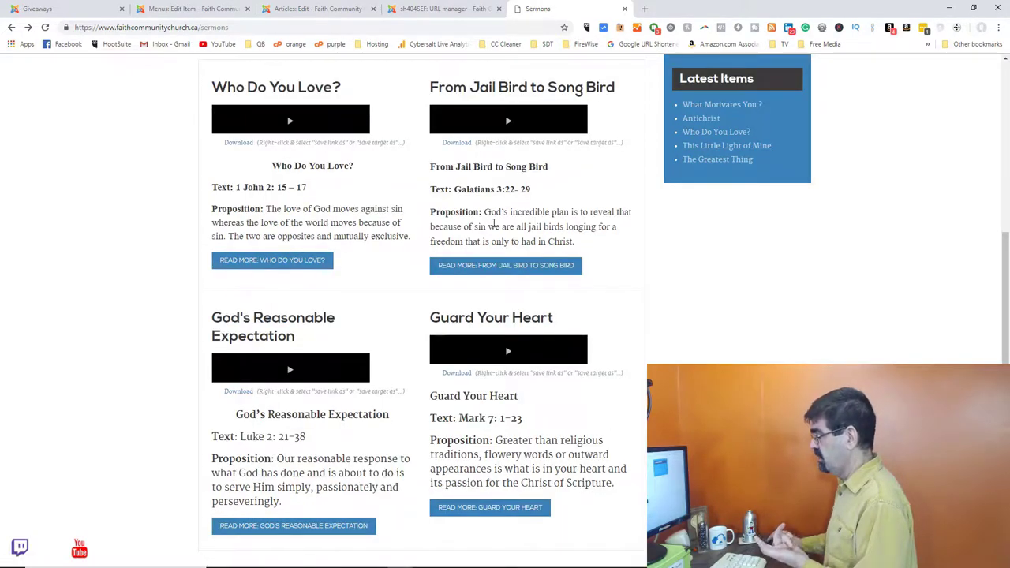
pyautogui.scroll(-1, 493, 224)
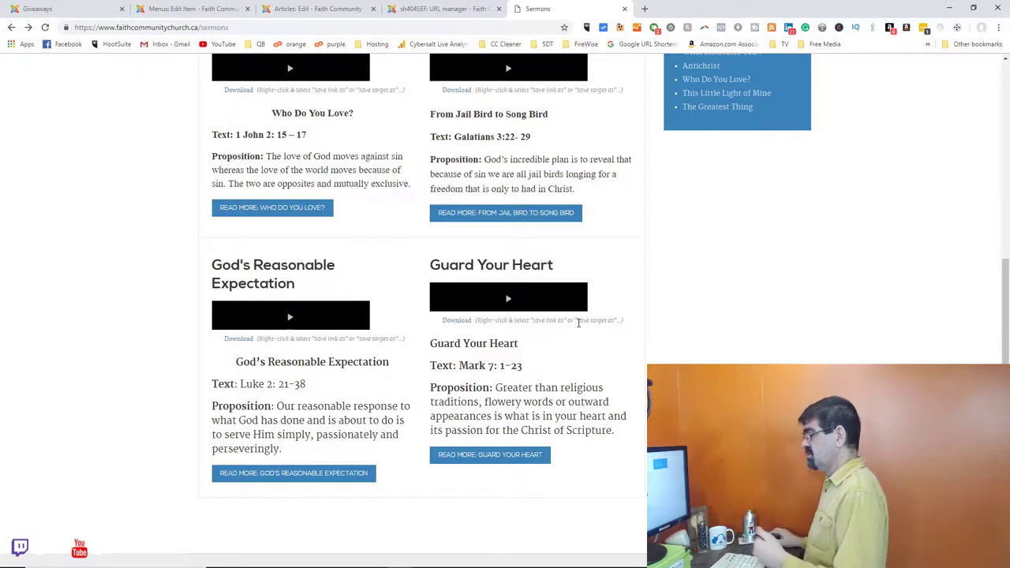
pyautogui.scroll(3, 653, 347)
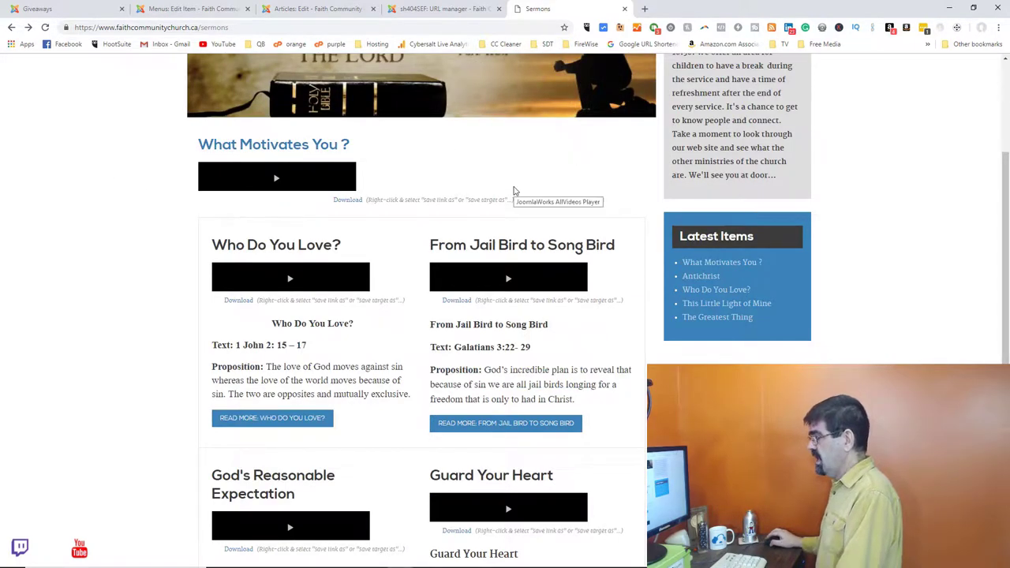
pyautogui.scroll(-2, 426, 201)
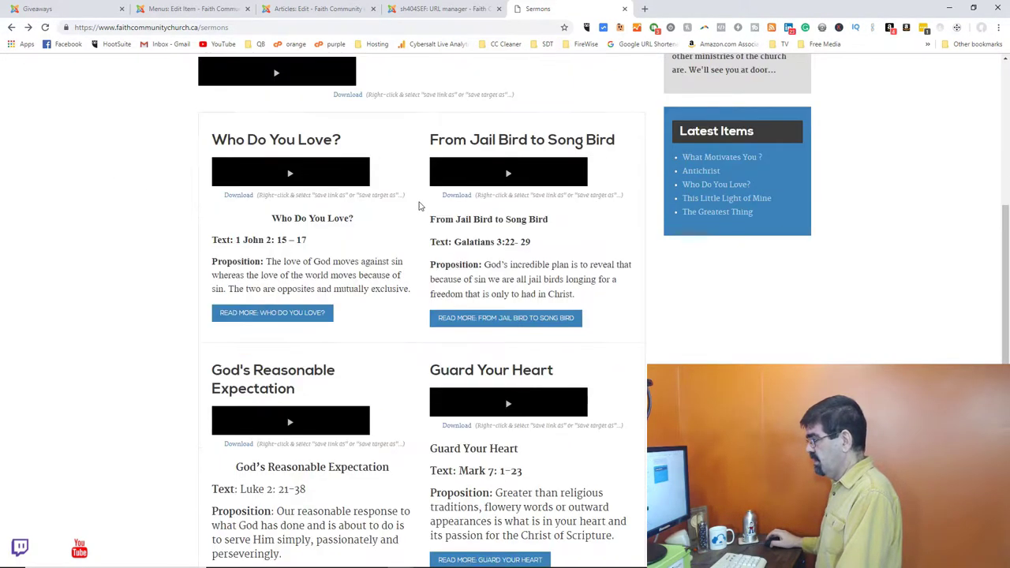
pyautogui.scroll(-2, 410, 207)
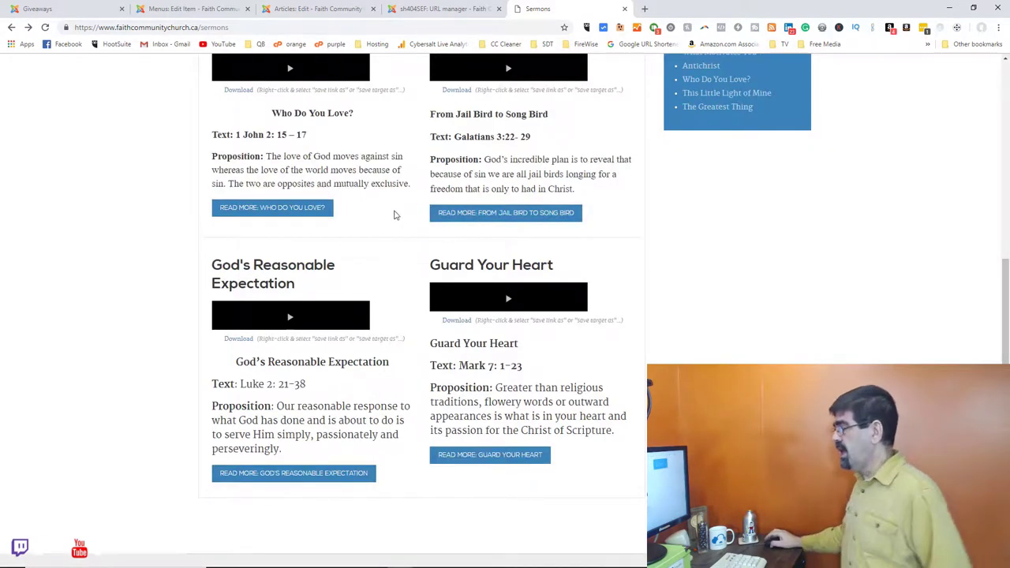
# Close the "Guard Your Heart" article in the site administration and return to the articles list
pyautogui.click(354, 9)
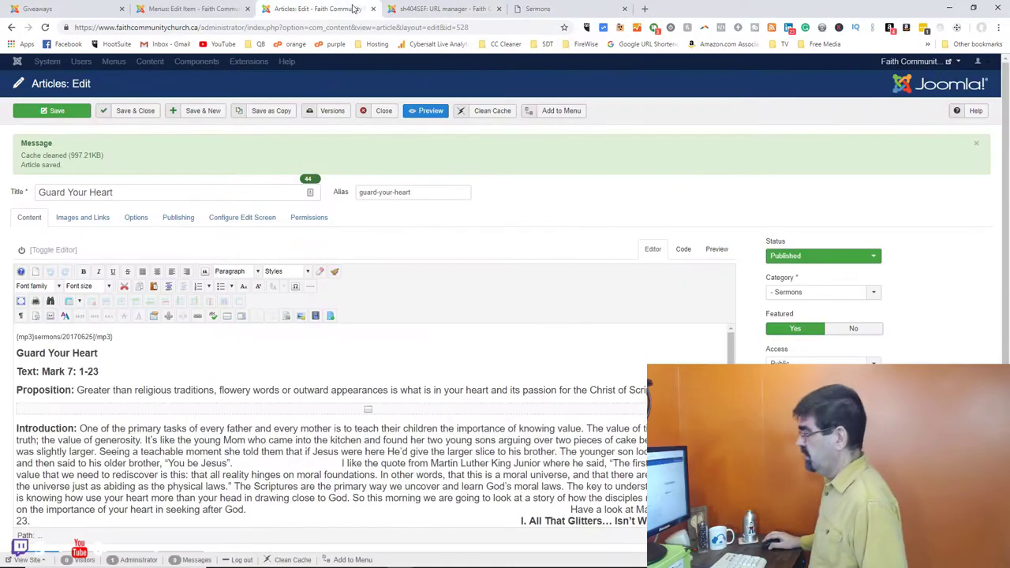
pyautogui.click(385, 113)
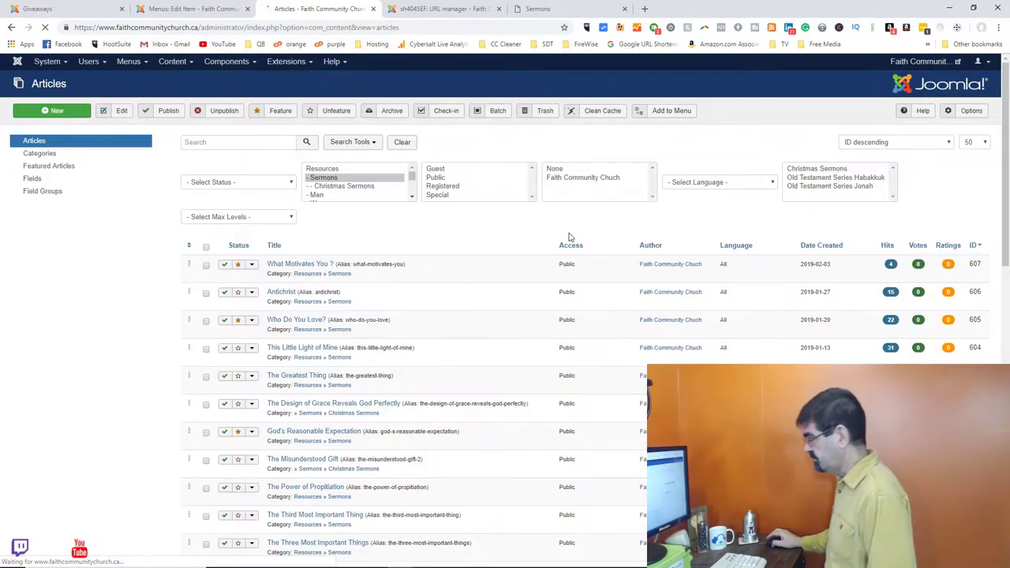
# Feature the sermons "The Banquet", "Faith Revealed", "The Value of One", "Failure and Faith" and "Remembering the Resurection", and clean the cache
pyautogui.scroll(-15, 643, 282)
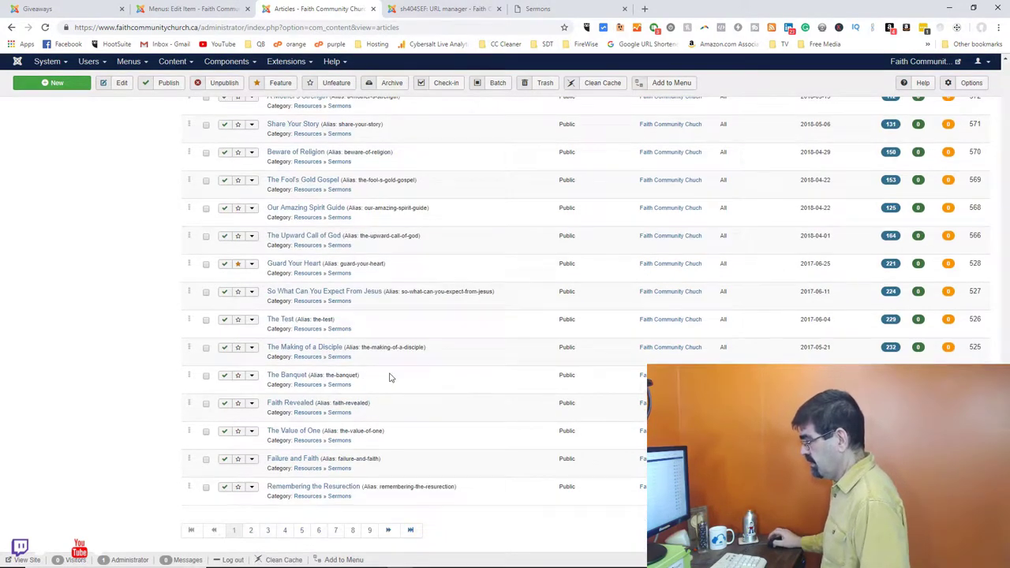
pyautogui.click(238, 403)
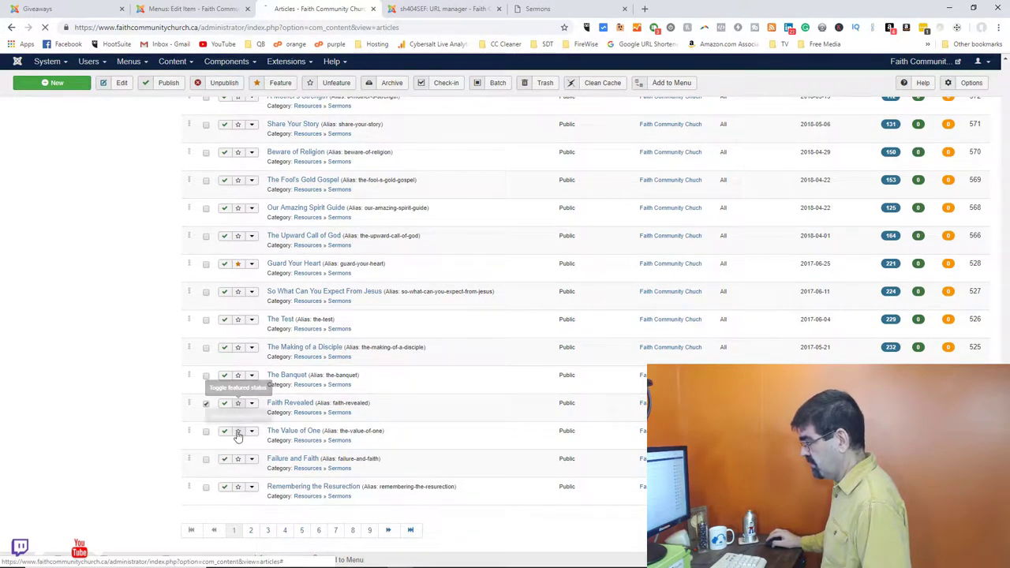
pyautogui.click(239, 486)
pyautogui.click(239, 375)
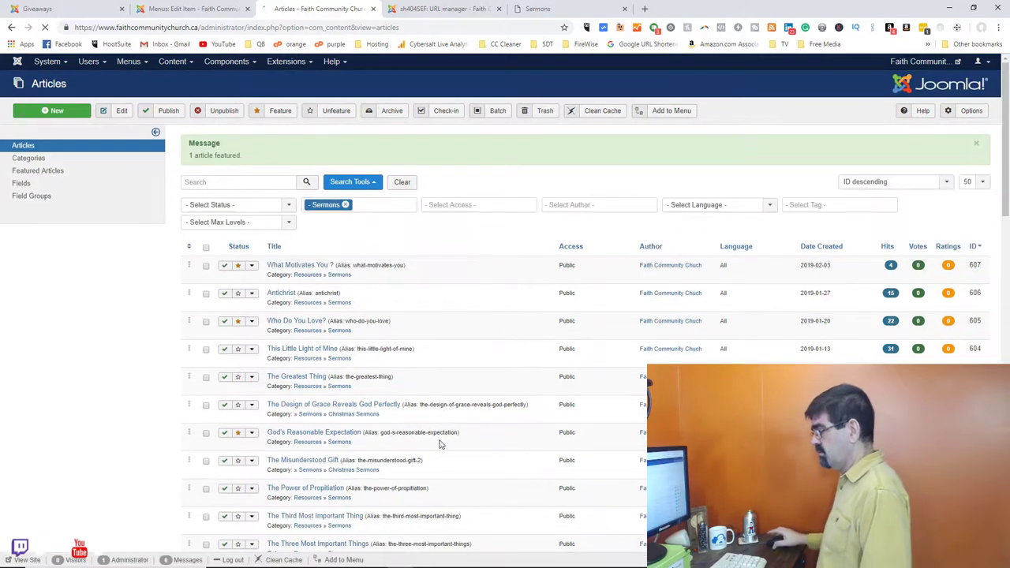
pyautogui.scroll(-1, 426, 411)
pyautogui.scroll(-10, 418, 395)
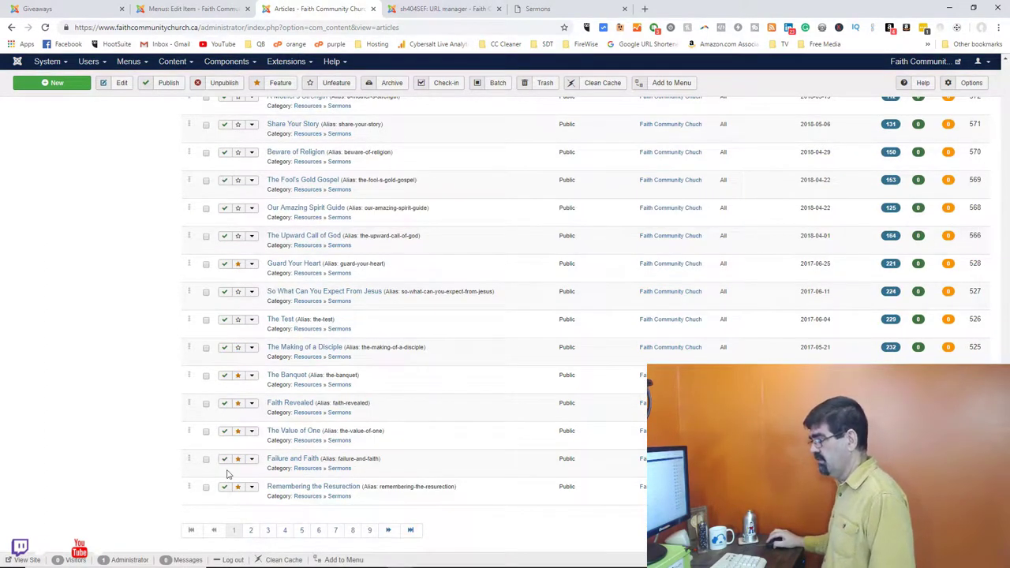
pyautogui.scroll(10, 434, 142)
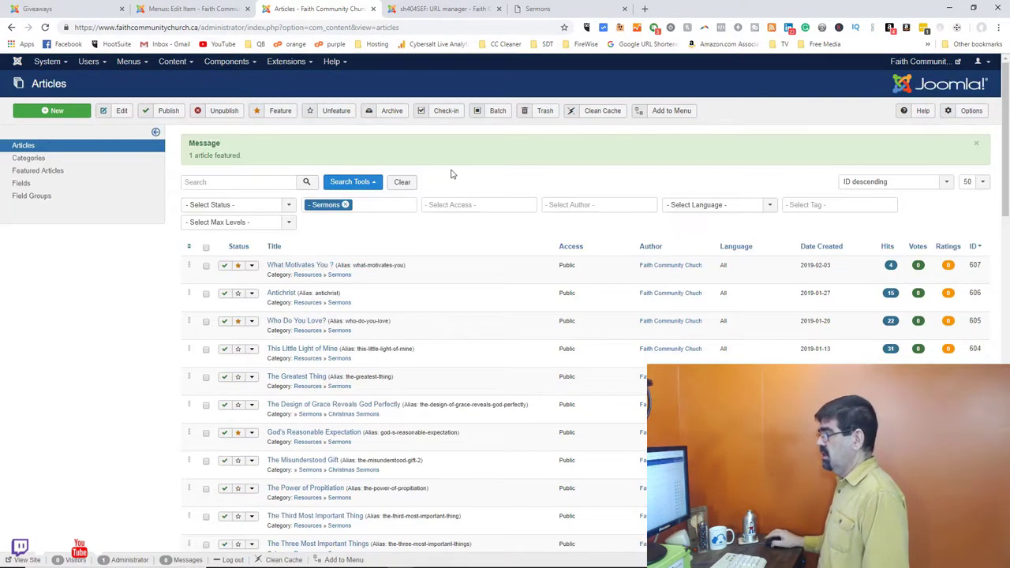
pyautogui.click(597, 112)
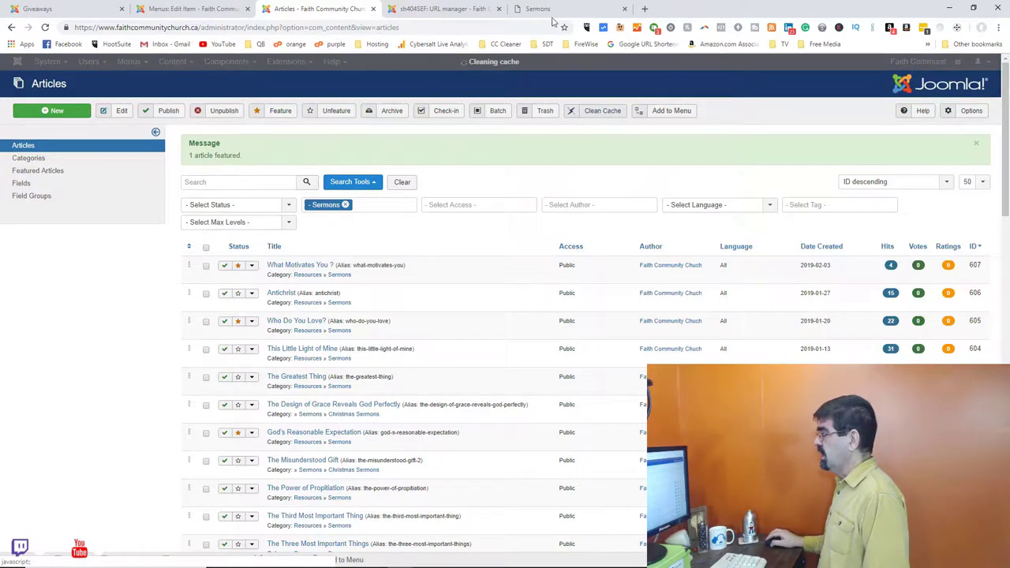
# Reload the live Sermons page and check the More Articles links and page navigation below the intro articles
pyautogui.click(555, 10)
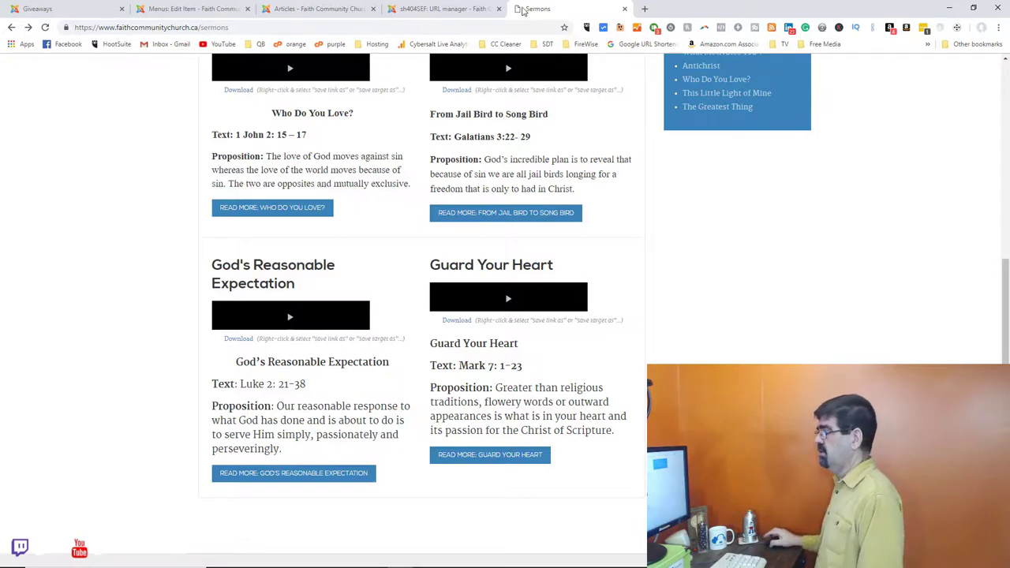
pyautogui.click(45, 28)
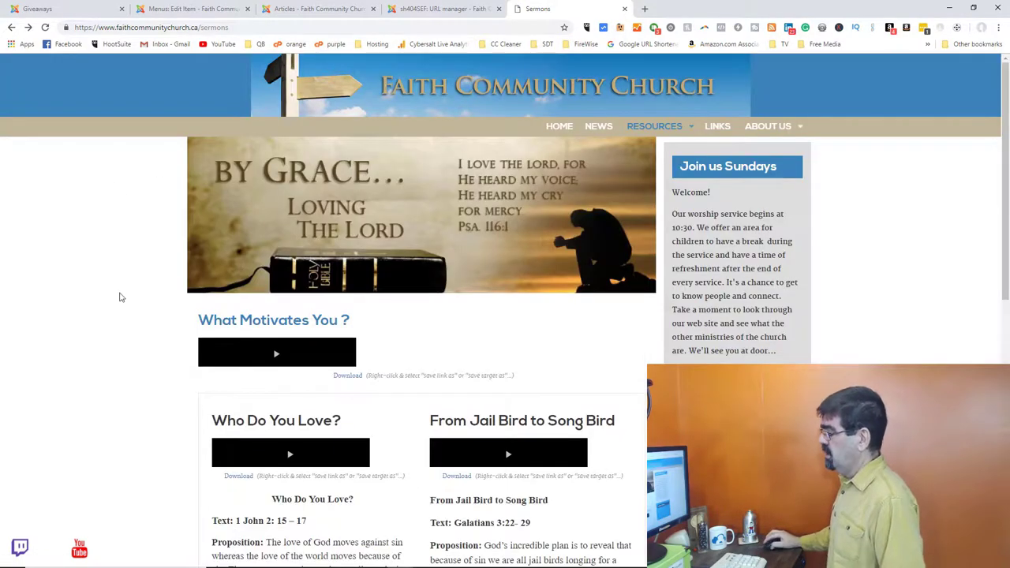
pyautogui.scroll(-2, 449, 339)
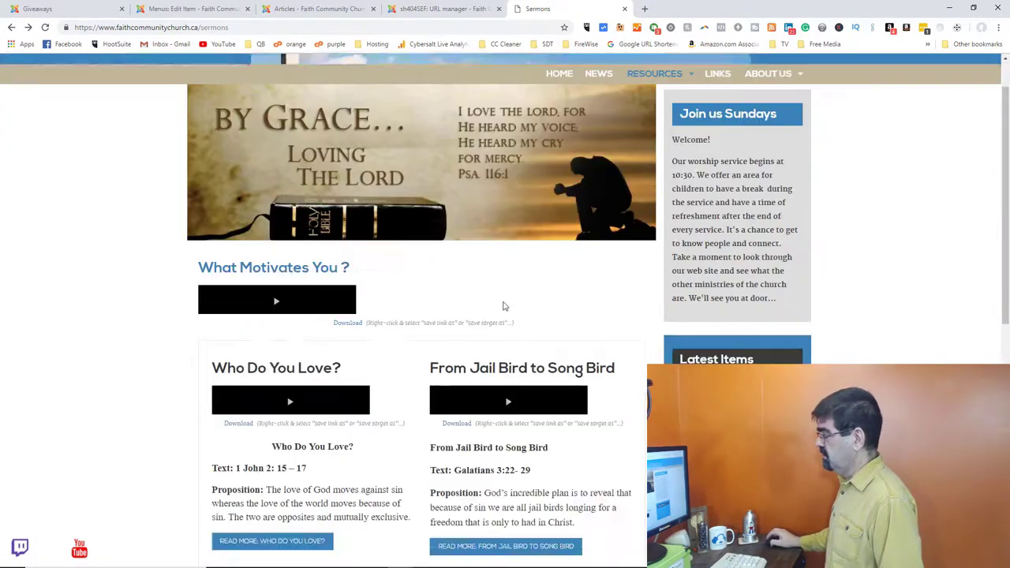
pyautogui.scroll(-2, 390, 442)
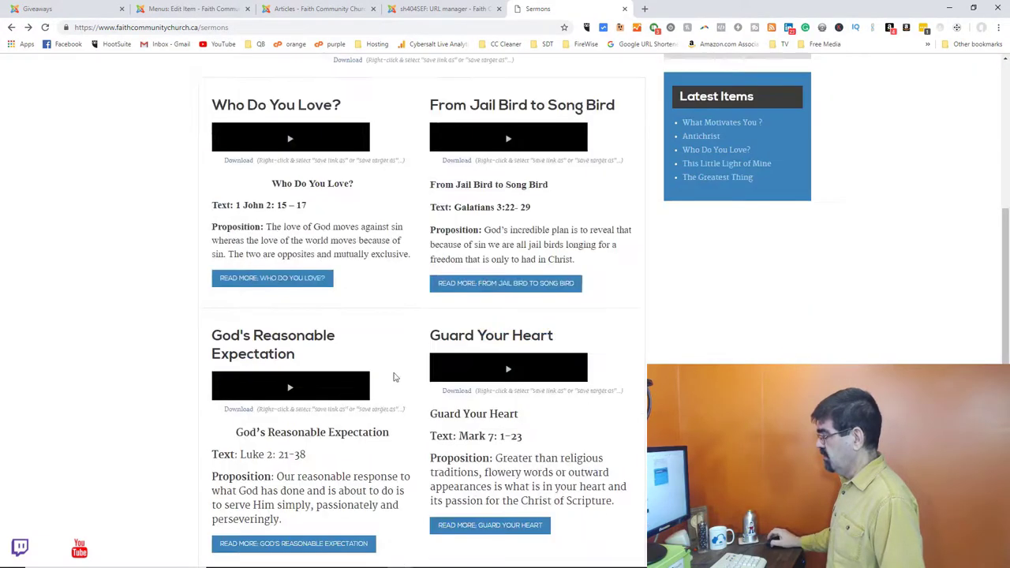
pyautogui.scroll(-3, 467, 402)
pyautogui.scroll(-1, 484, 379)
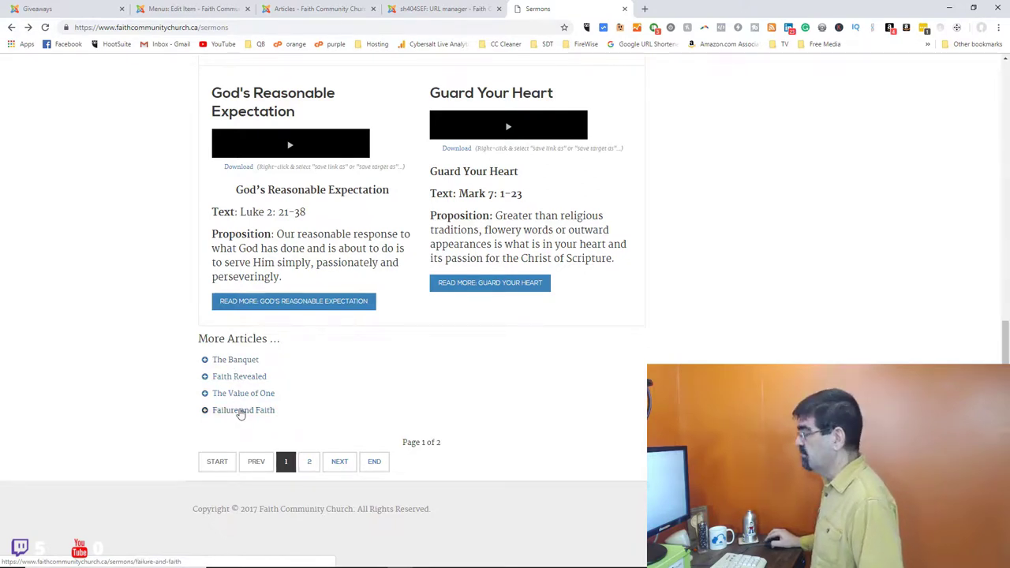
# Feature "Crucified With Christ", "A Mother's Strength", "Share Your Story", "The Fool's Gold Gospel", "Our Amazing Spirit Guide" and "The Upward Call of God"; clean the cache
pyautogui.click(306, 11)
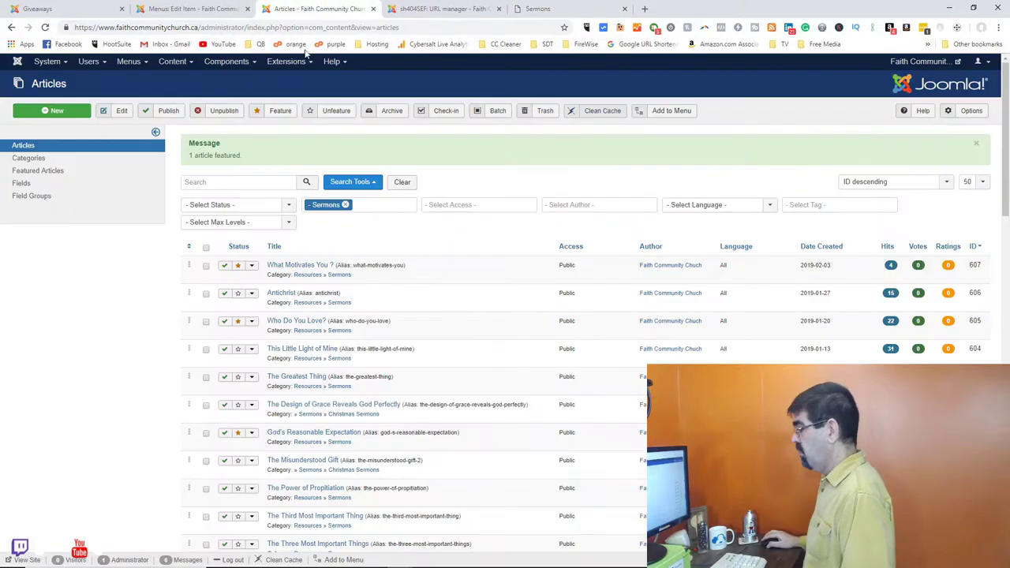
pyautogui.scroll(-15, 450, 300)
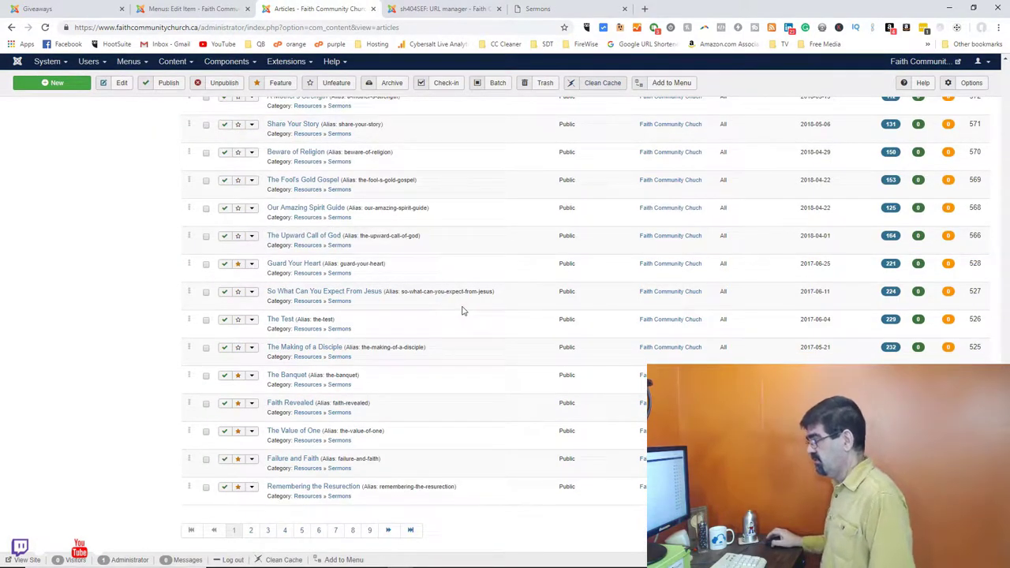
pyautogui.scroll(1, 280, 226)
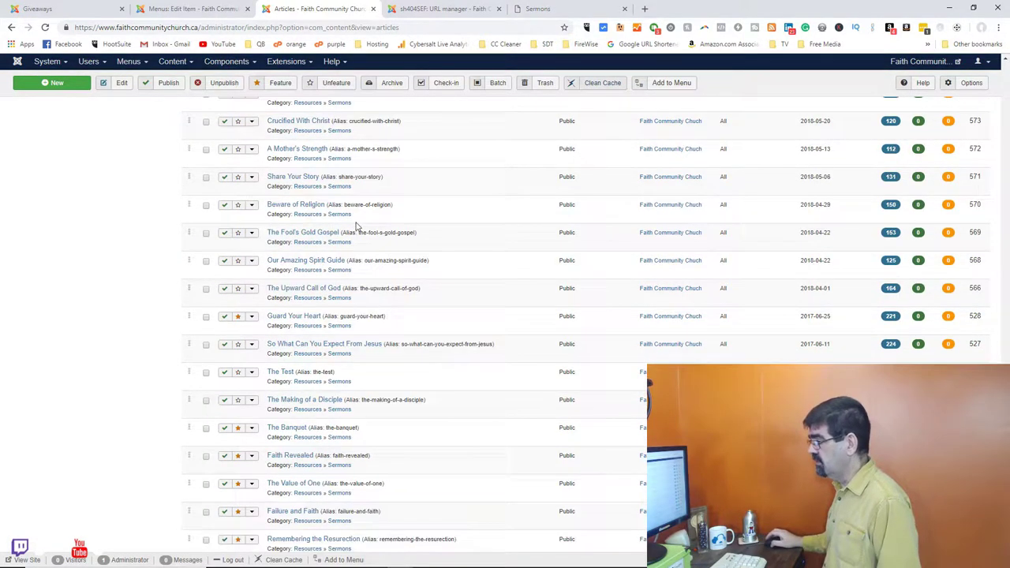
pyautogui.click(237, 232)
pyautogui.click(238, 288)
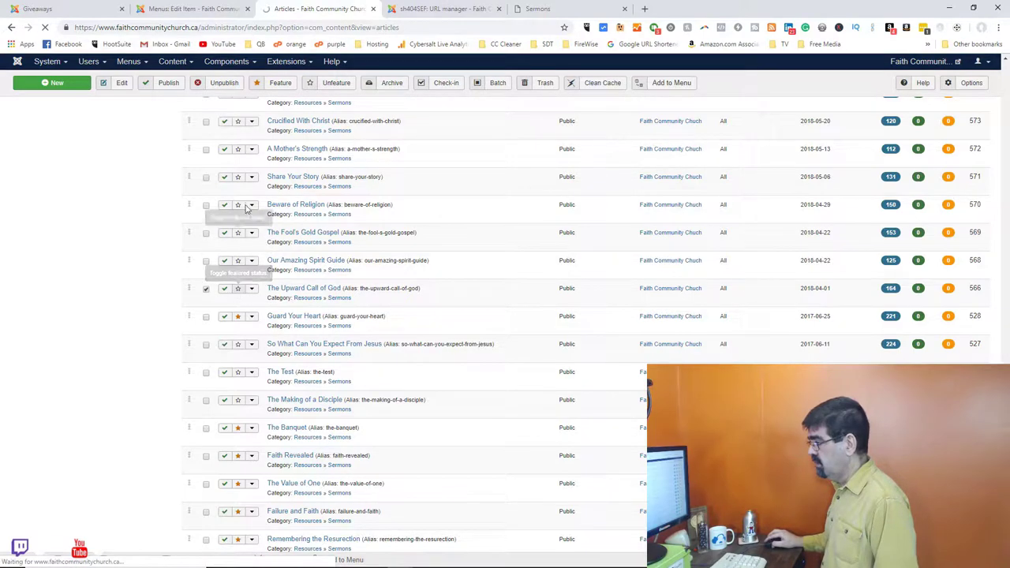
pyautogui.click(238, 178)
pyautogui.click(237, 123)
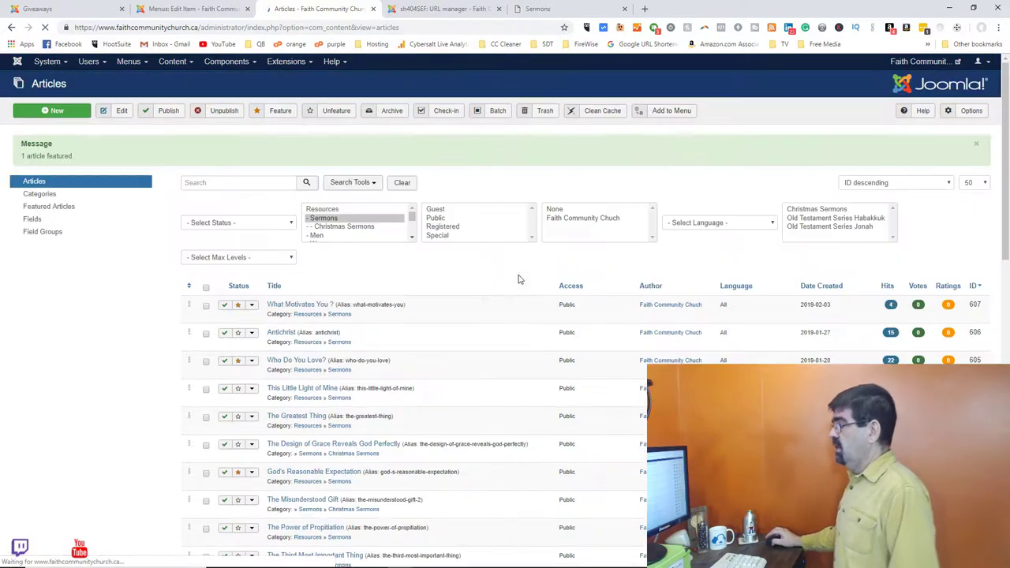
pyautogui.click(591, 111)
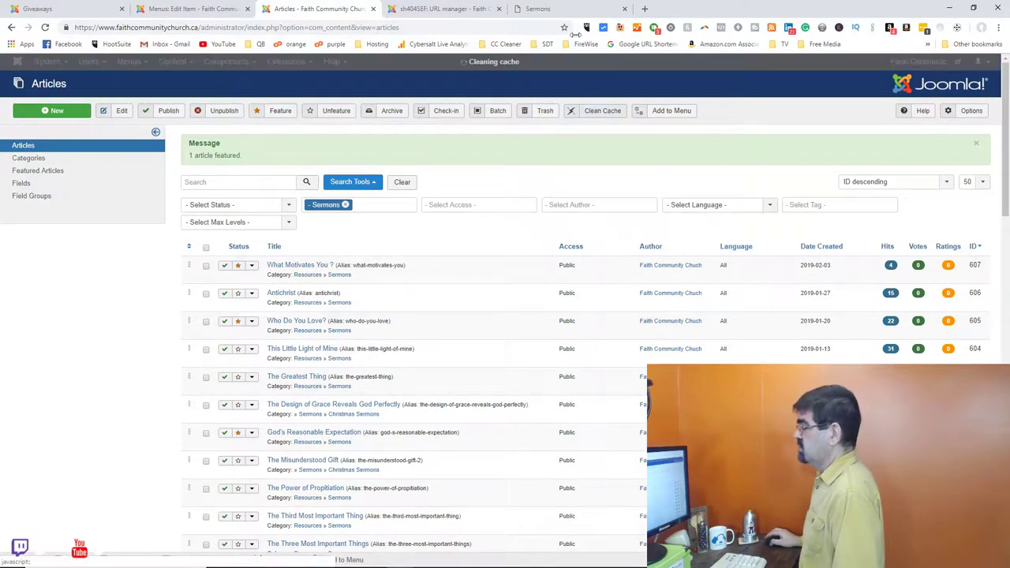
# Reload the live Sermons page and examine how the additional featured sermons fill the intro columns, More Articles links and pagination
pyautogui.click(567, 9)
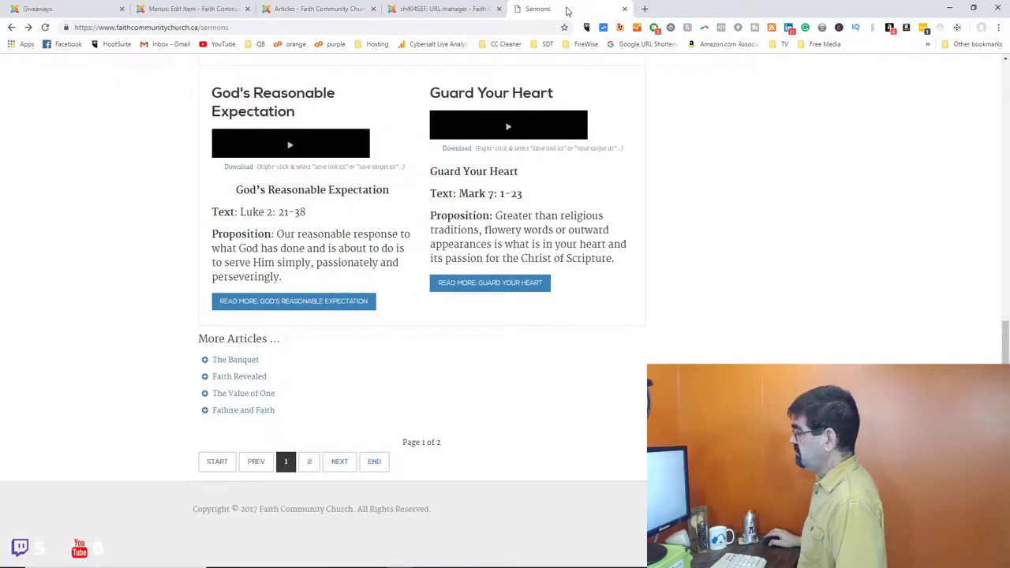
pyautogui.click(45, 28)
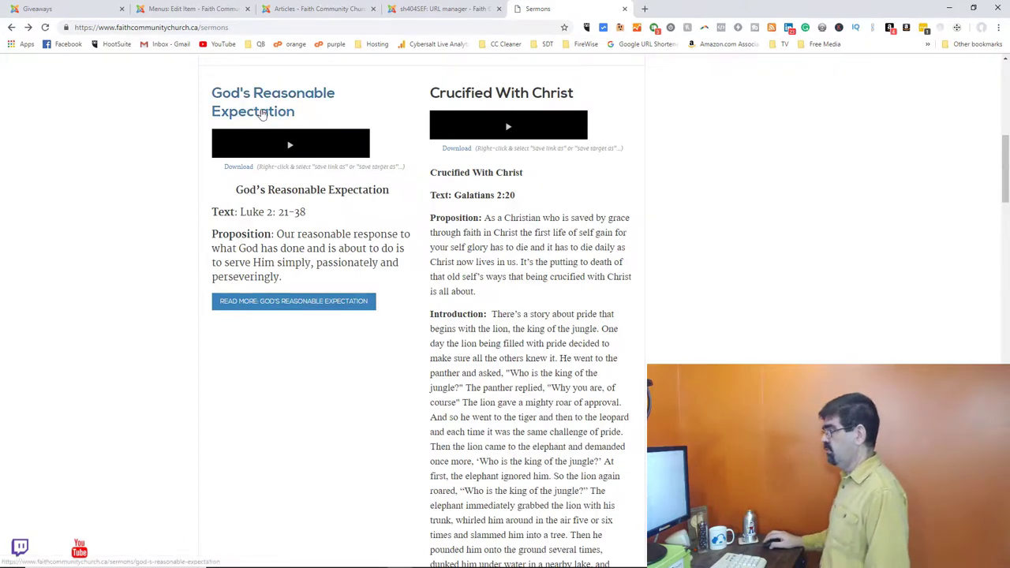
pyautogui.scroll(-6, 591, 189)
pyautogui.scroll(-15, 592, 189)
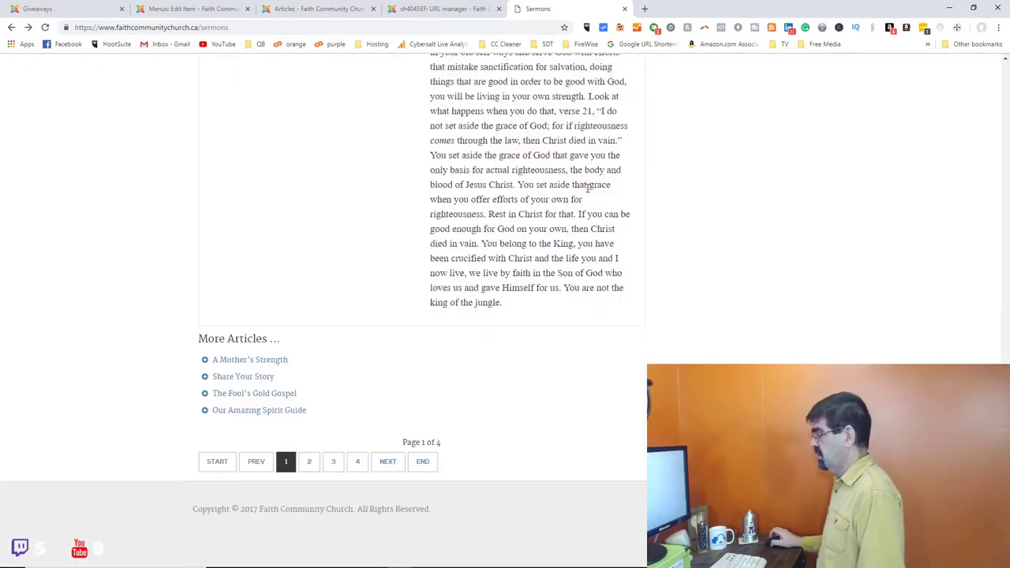
pyautogui.scroll(20, 586, 186)
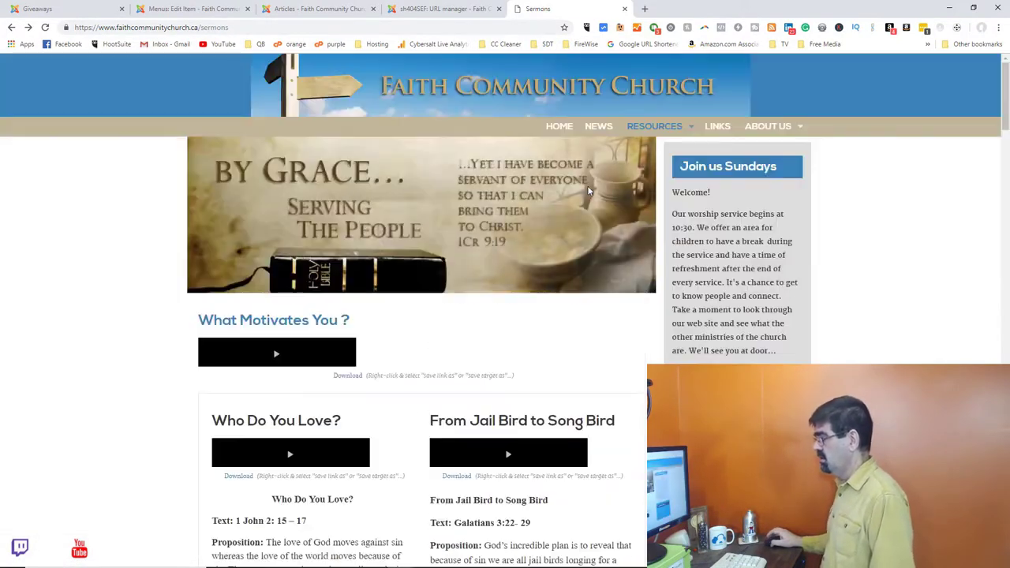
pyautogui.scroll(-4, 587, 186)
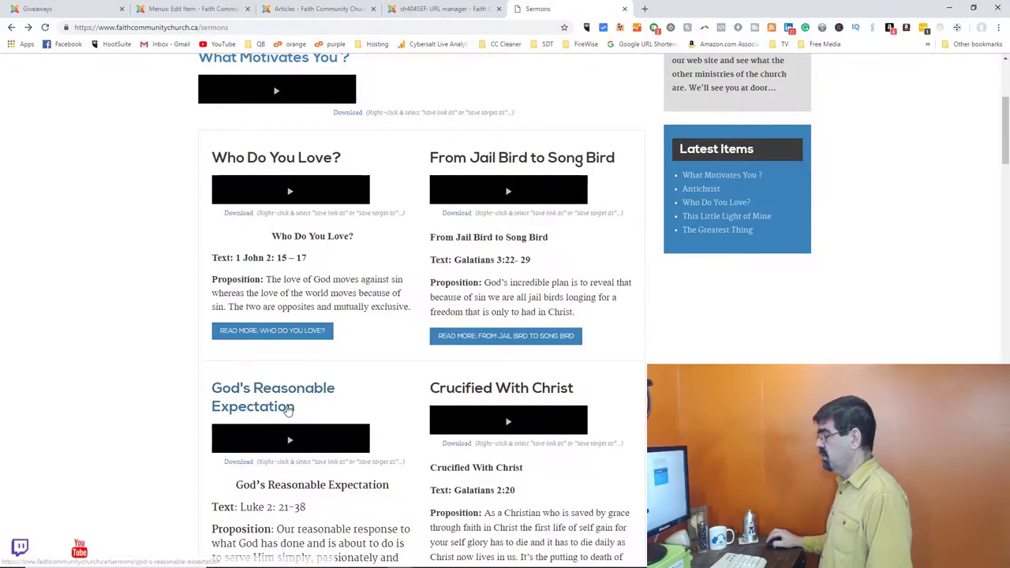
pyautogui.scroll(-3, 685, 345)
pyautogui.scroll(-20, 530, 258)
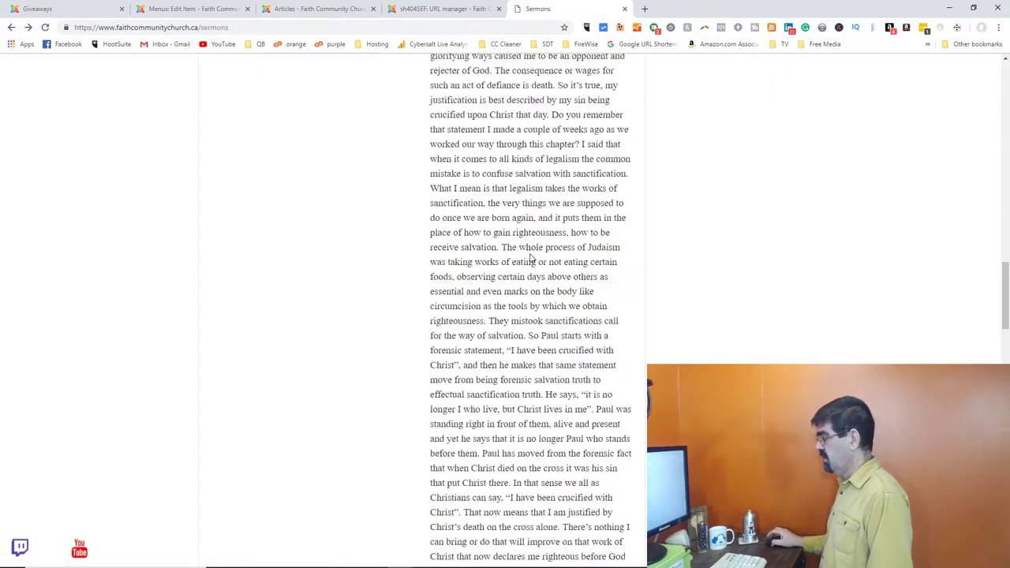
pyautogui.scroll(-10, 530, 258)
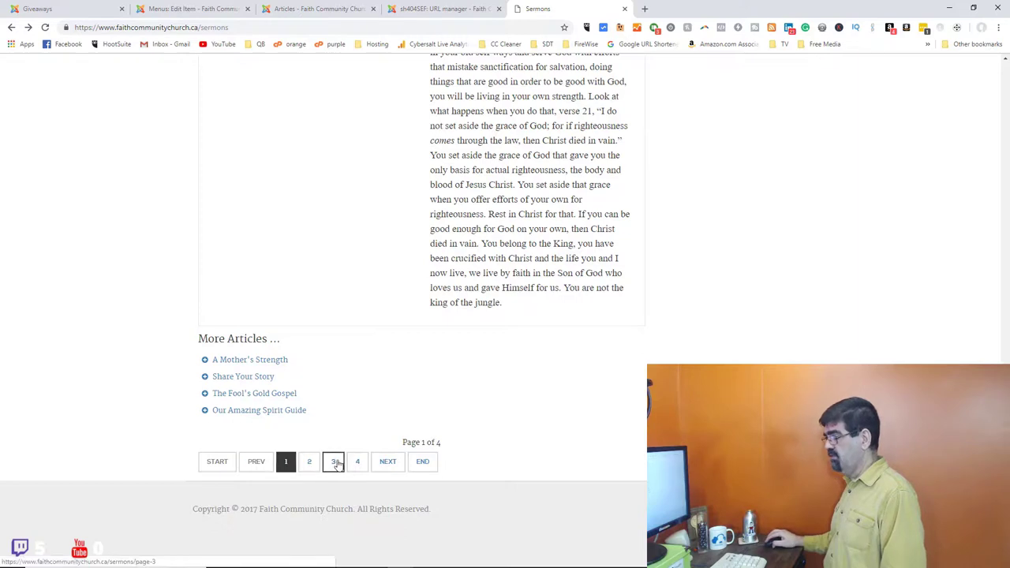
# Set the number of columns to 3 in the Sermons menu item's layout settings and save the menu item
pyautogui.click(165, 9)
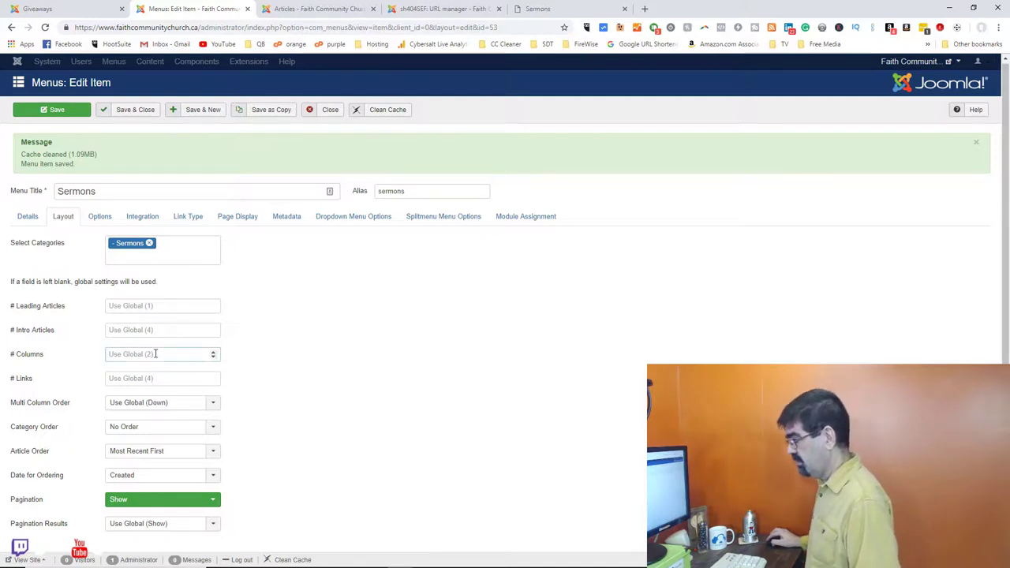
pyautogui.write('3')
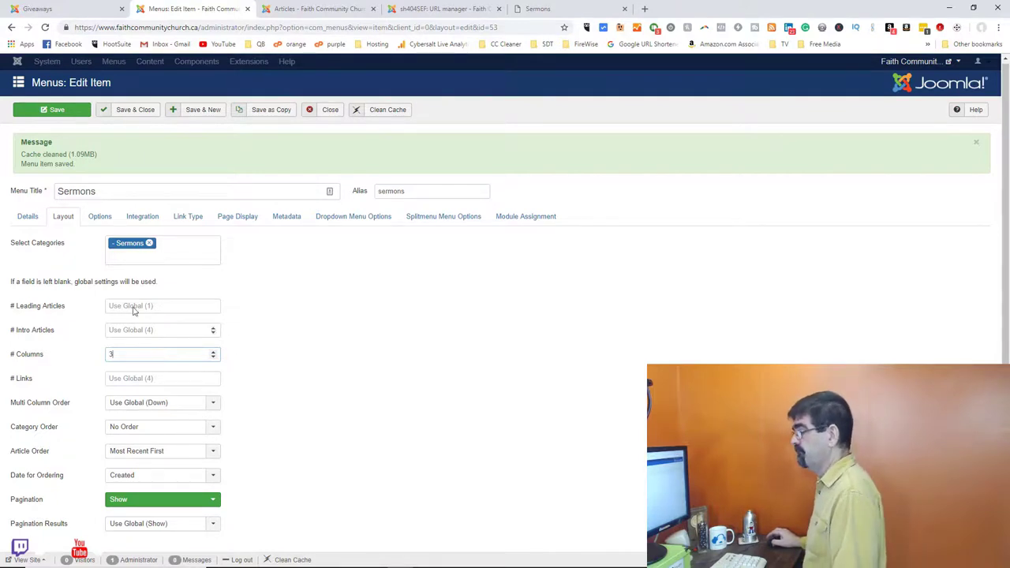
pyautogui.click(51, 110)
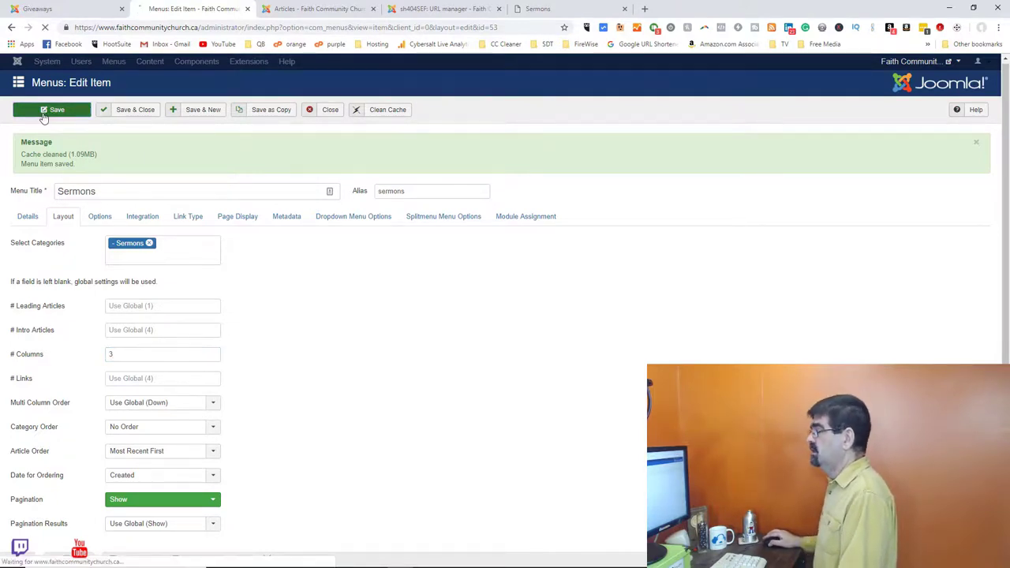
# Reload the live Sermons page and examine the three-column arrangement of intro articles from the lead article down to the More Articles links
pyautogui.click(544, 9)
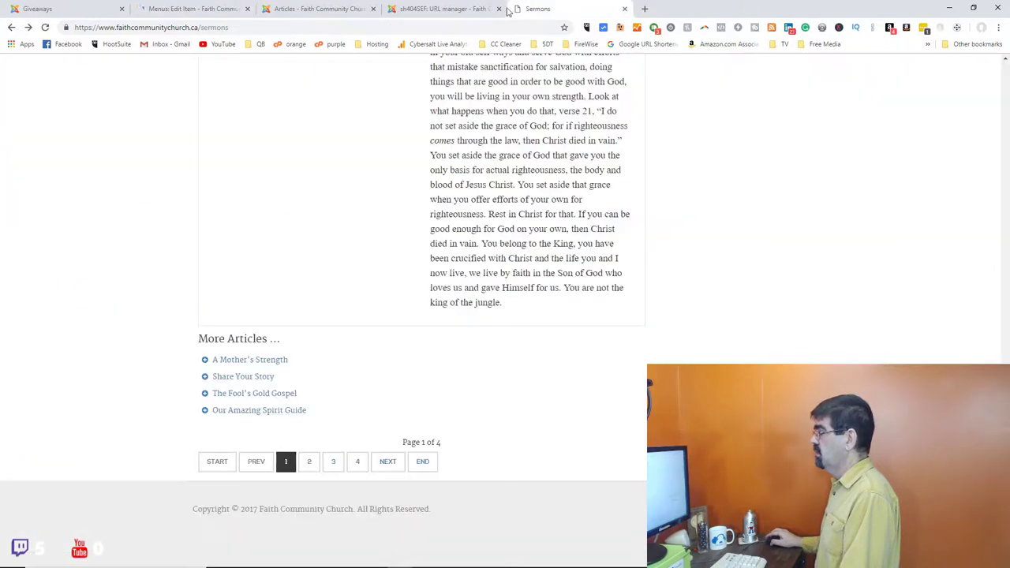
pyautogui.click(45, 28)
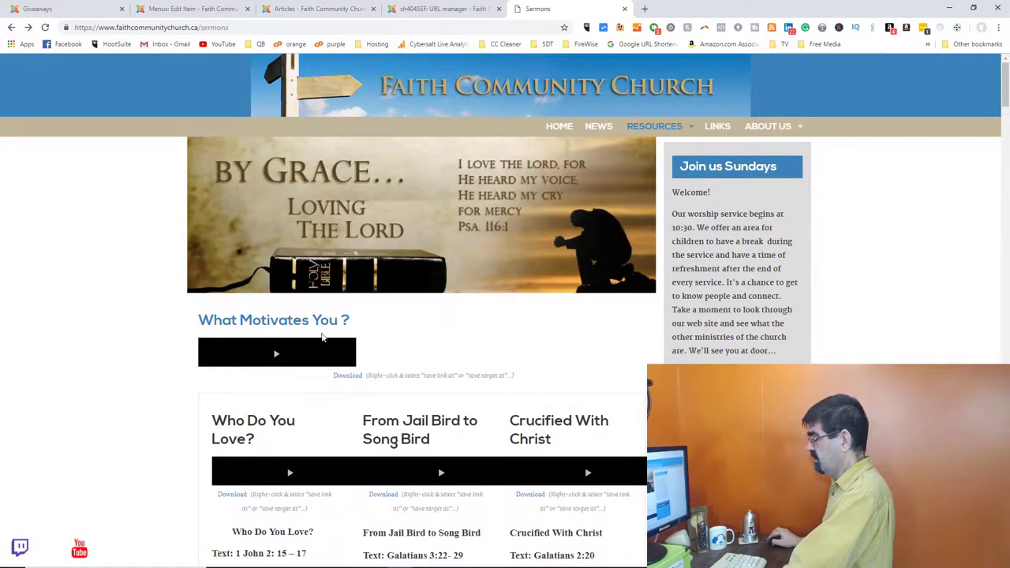
pyautogui.scroll(-1, 485, 313)
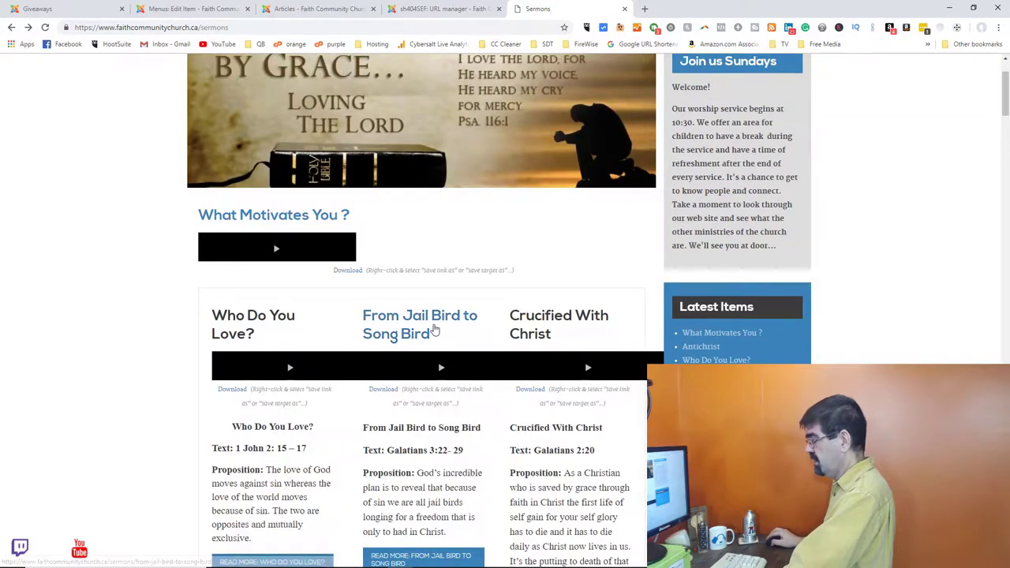
pyautogui.scroll(-4, 433, 322)
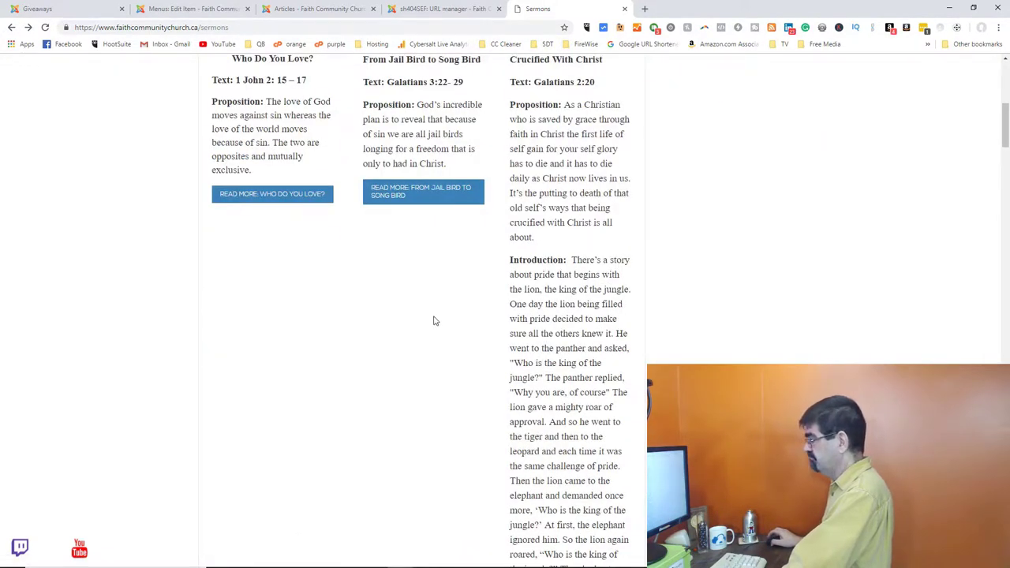
pyautogui.scroll(1, 433, 321)
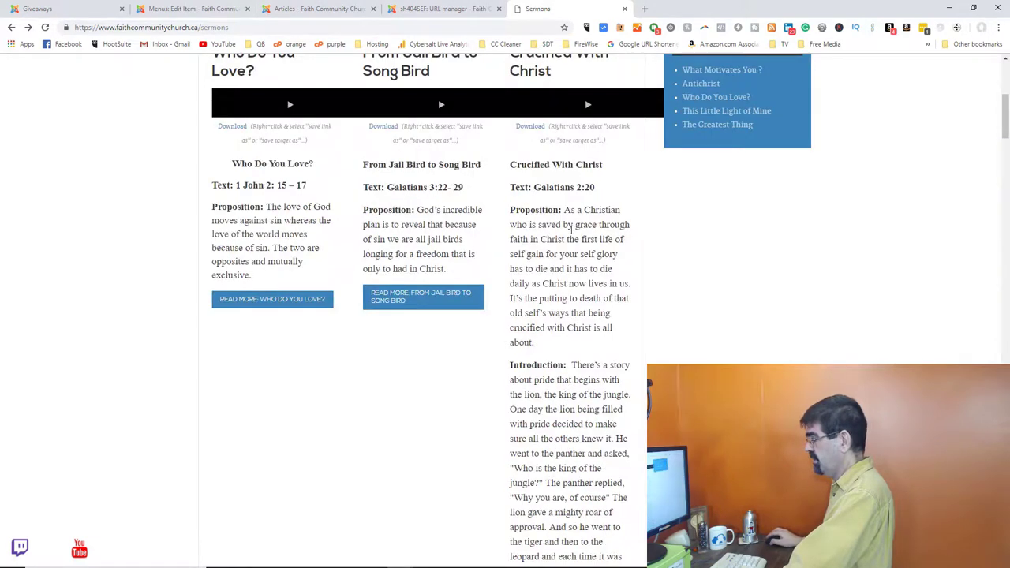
pyautogui.scroll(-6, 569, 229)
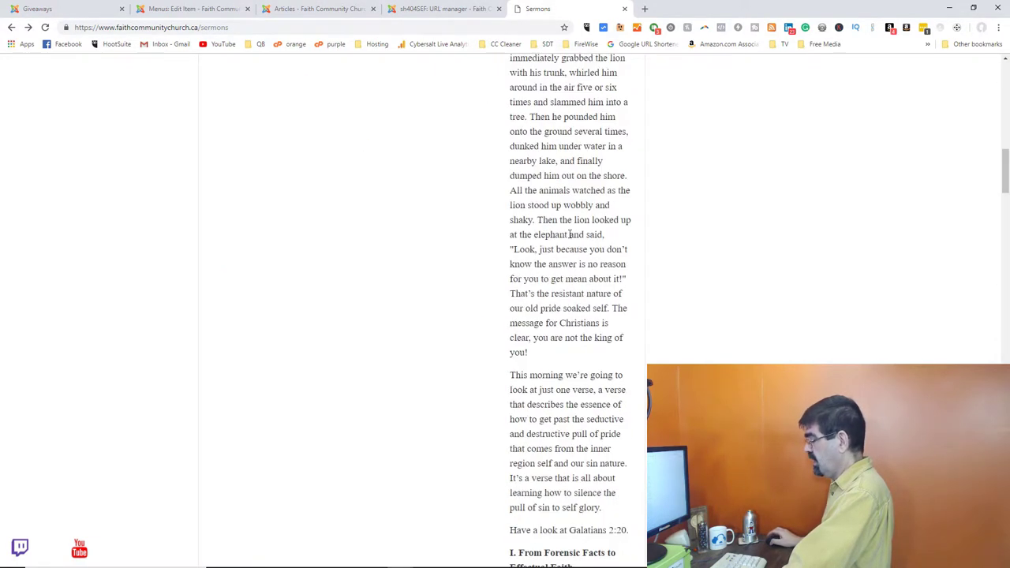
pyautogui.scroll(-15, 569, 234)
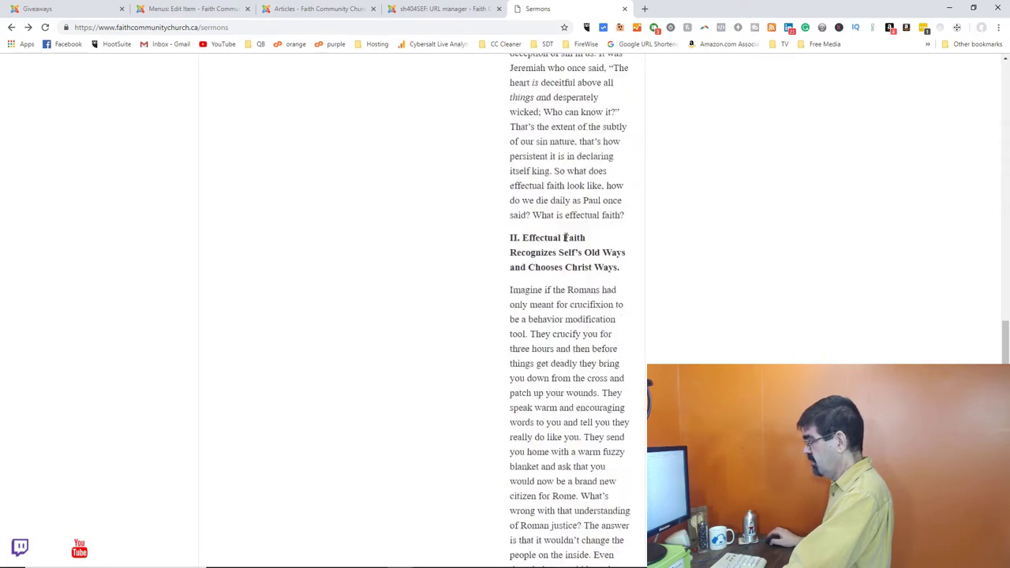
pyautogui.scroll(-5, 564, 239)
pyautogui.scroll(1, 563, 241)
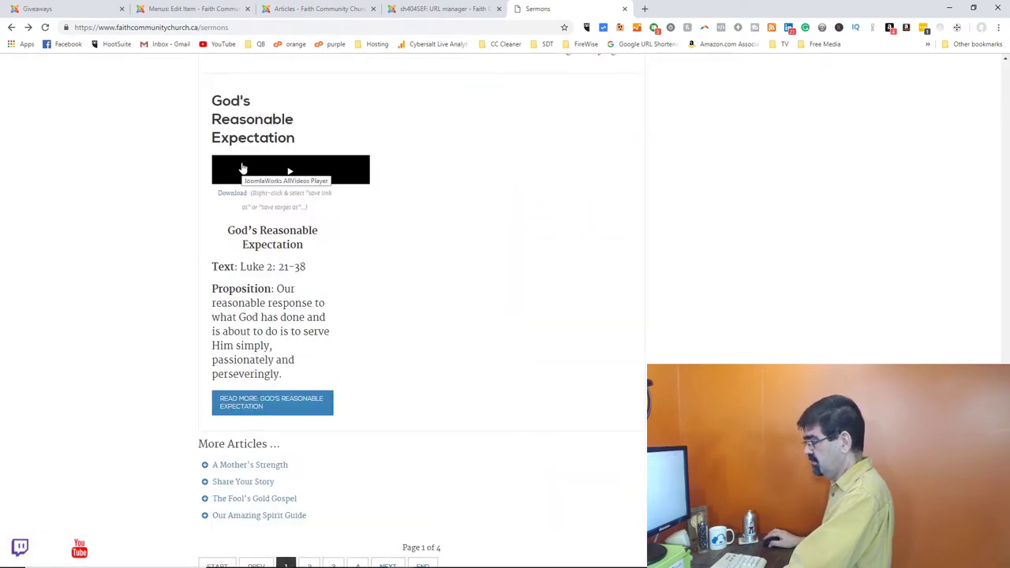
# Check the More Articles links and pagination at the end of the live Sermons page and return to the three intro columns
pyautogui.scroll(-2, 165, 277)
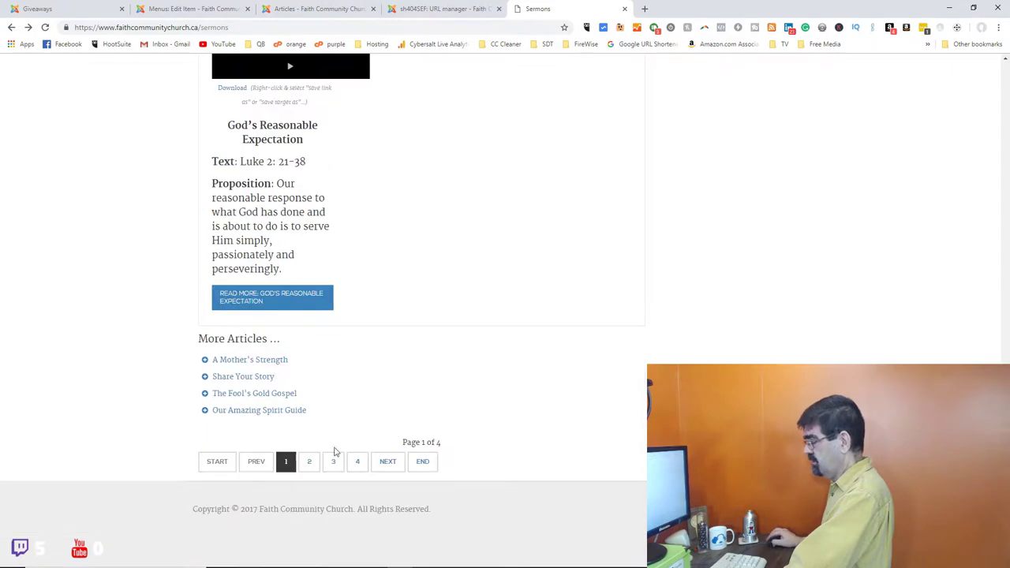
pyautogui.scroll(20, 394, 347)
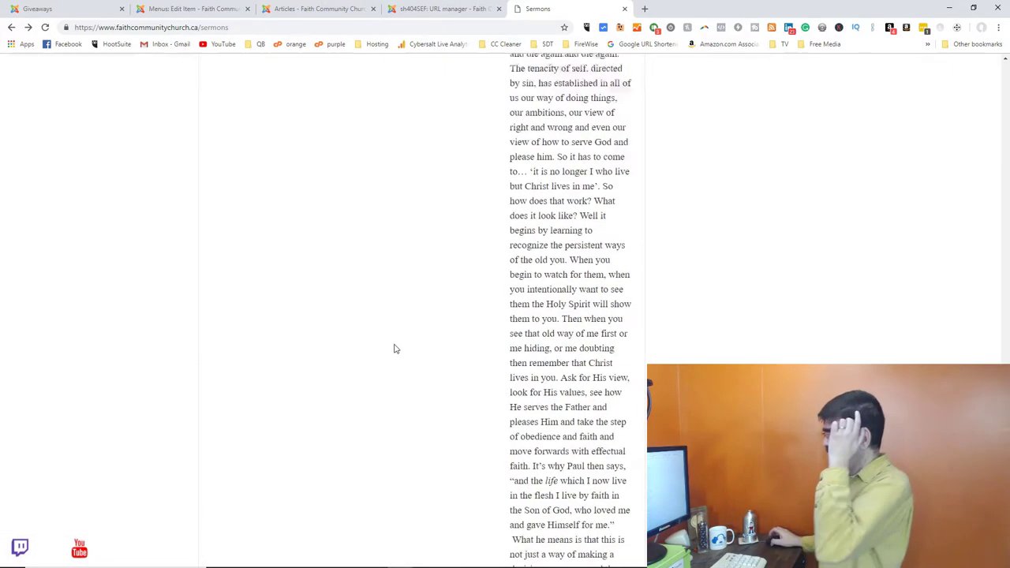
pyautogui.scroll(-2, 394, 347)
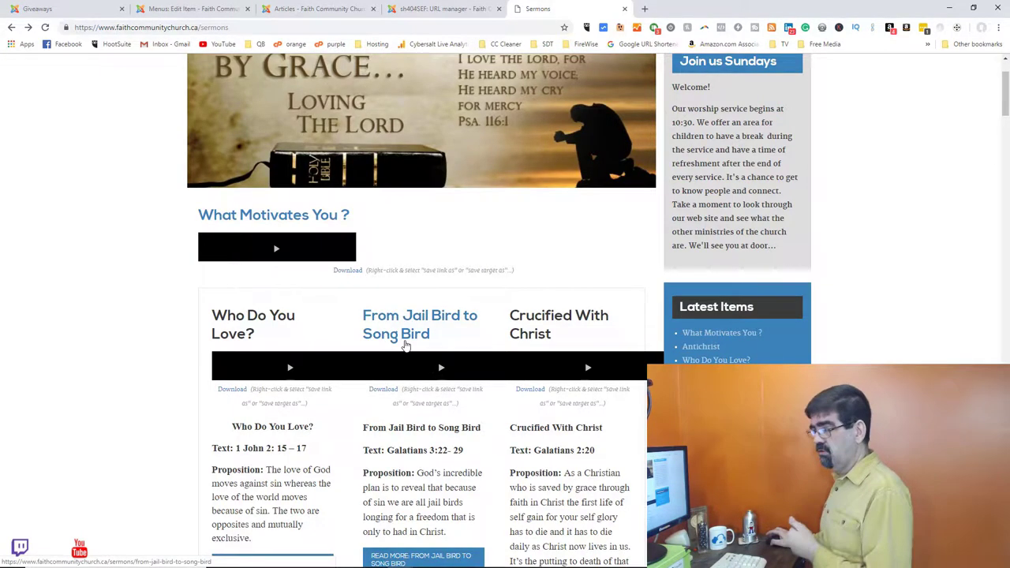
# Set the number of intro articles to 6 and the number of links to 2 in the Sermons menu item's layout settings
pyautogui.click(192, 11)
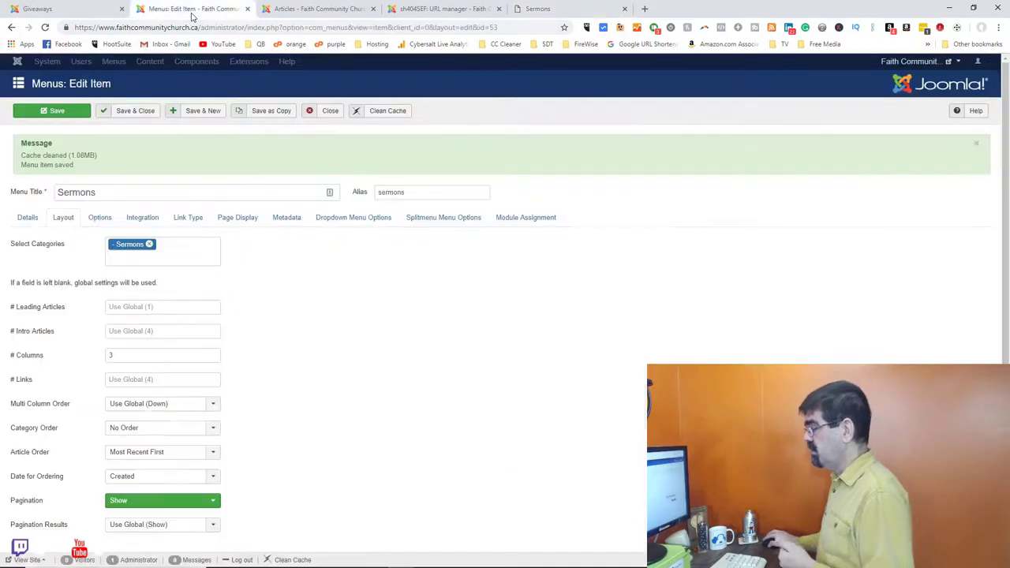
pyautogui.click(131, 332)
pyautogui.write('3')
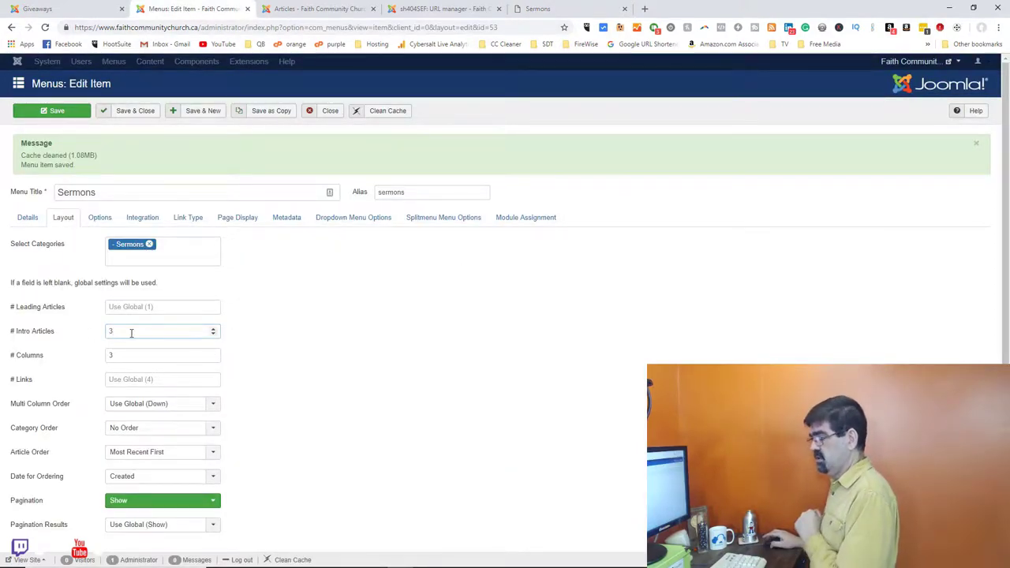
pyautogui.moveTo(132, 332); pyautogui.dragTo(84, 337)
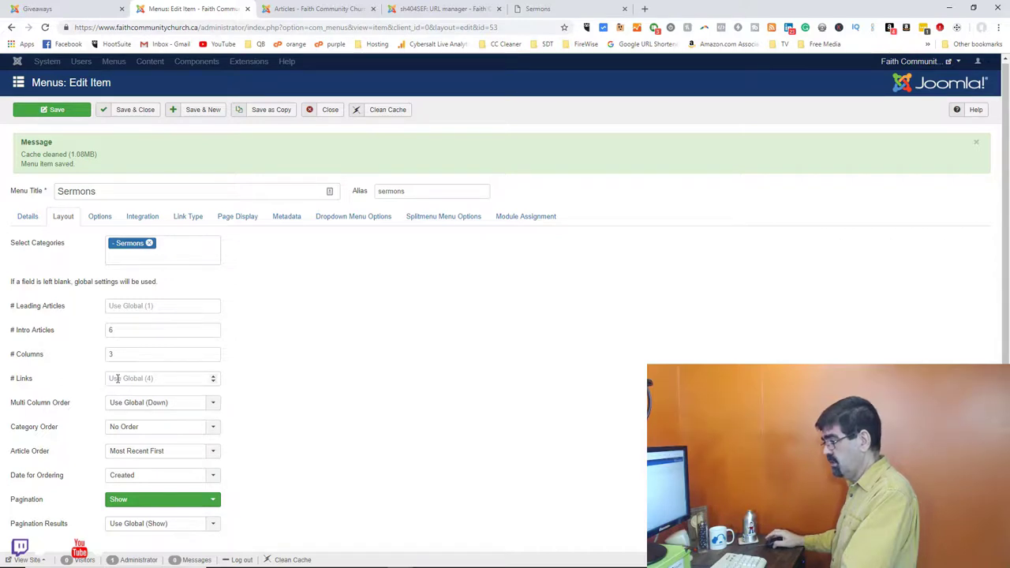
pyautogui.click(117, 378)
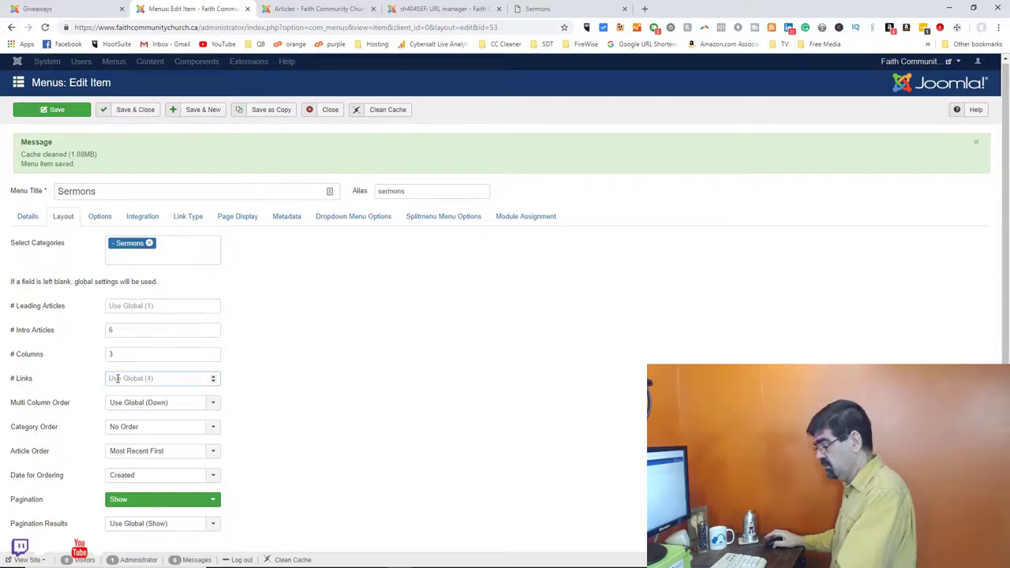
pyautogui.write('2')
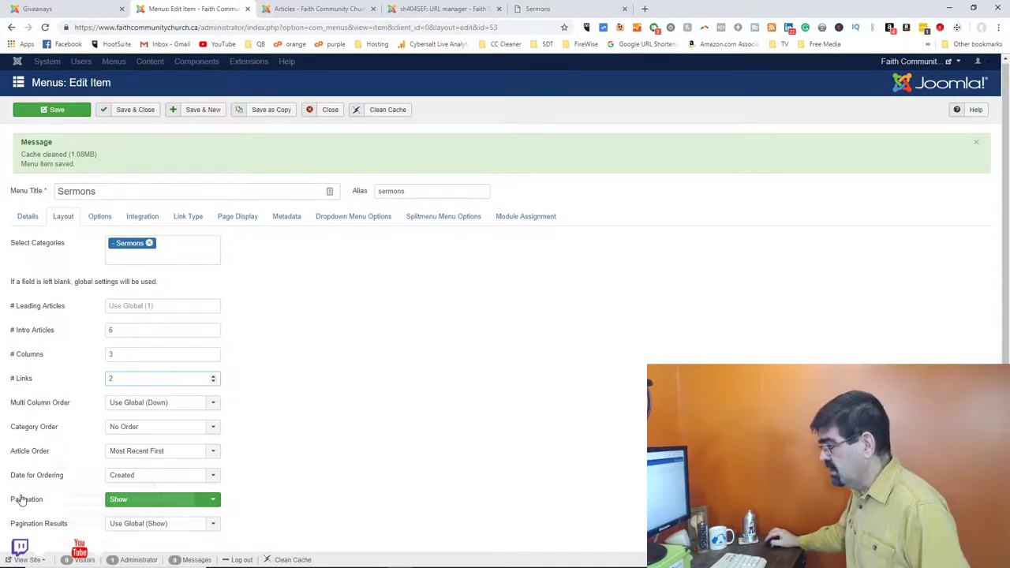
# Review the Pagination and Pagination Results options with their descriptions and save the Sermons menu item
pyautogui.click(119, 525)
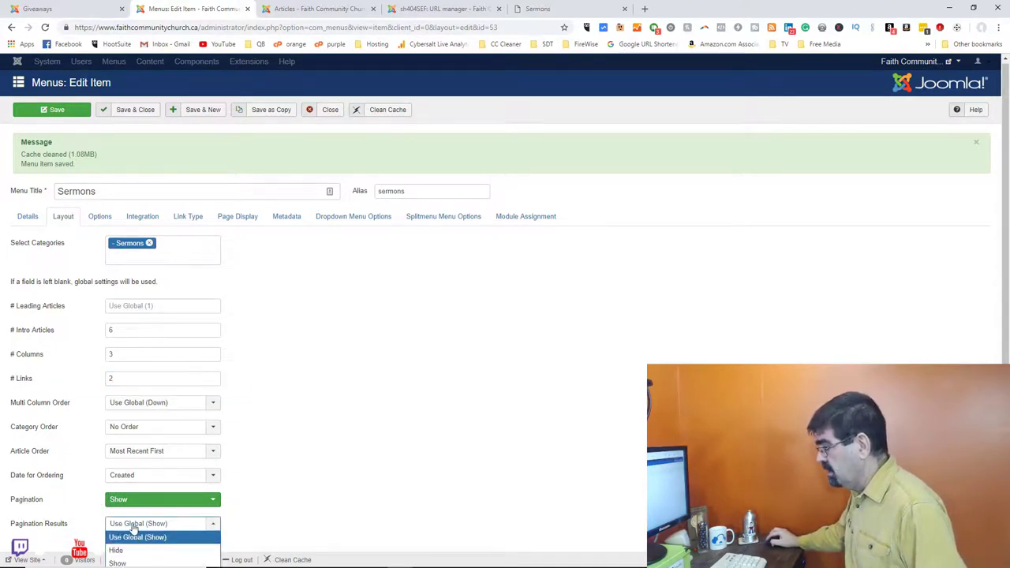
pyautogui.click(293, 464)
pyautogui.scroll(-1, 315, 439)
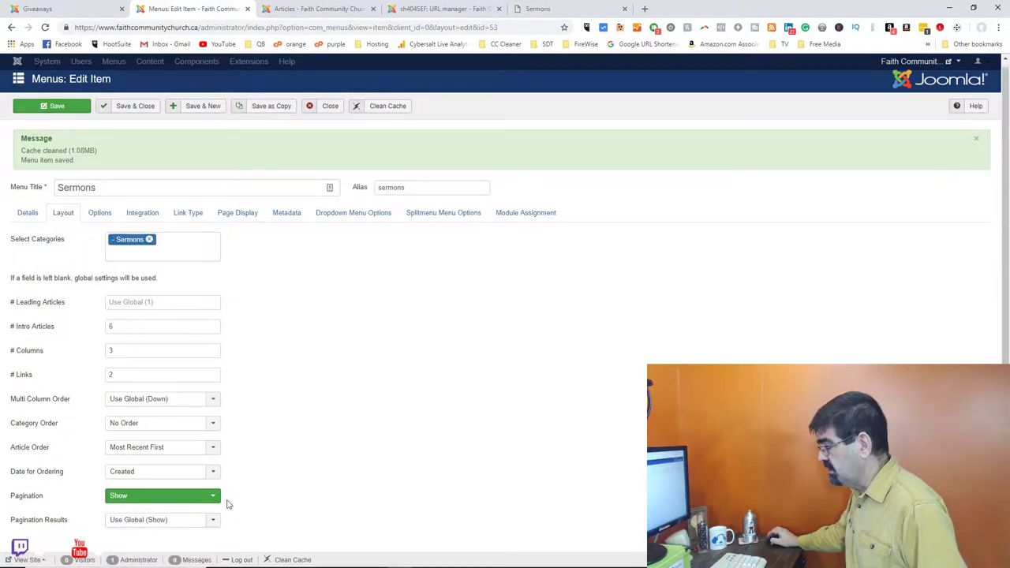
pyautogui.click(210, 523)
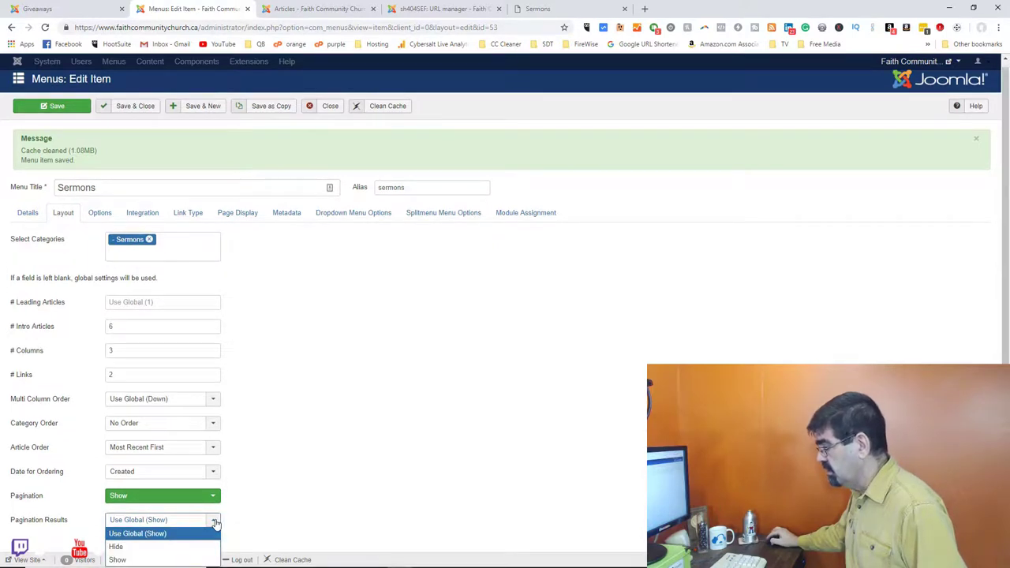
pyautogui.click(288, 497)
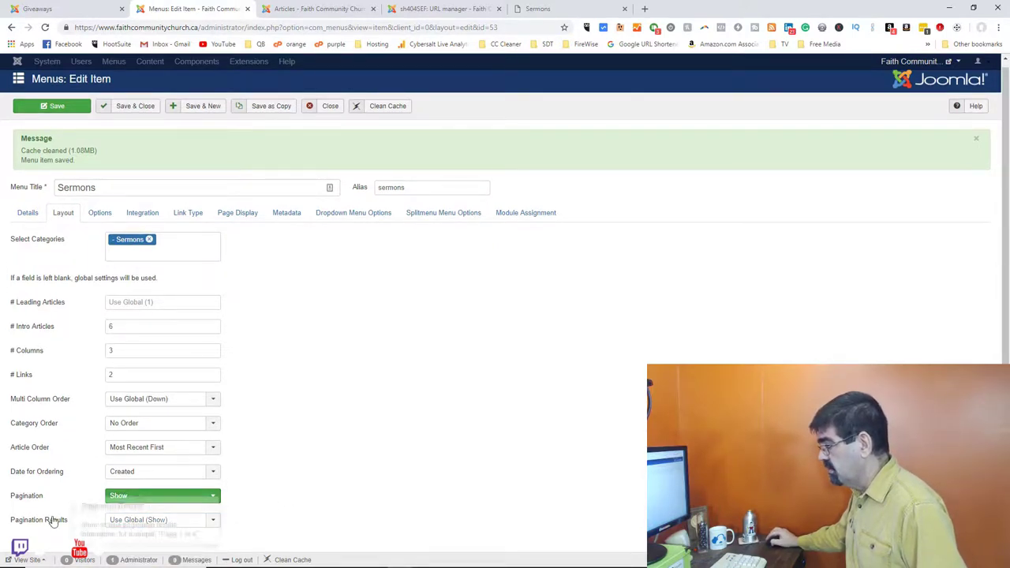
pyautogui.moveTo(52, 522)
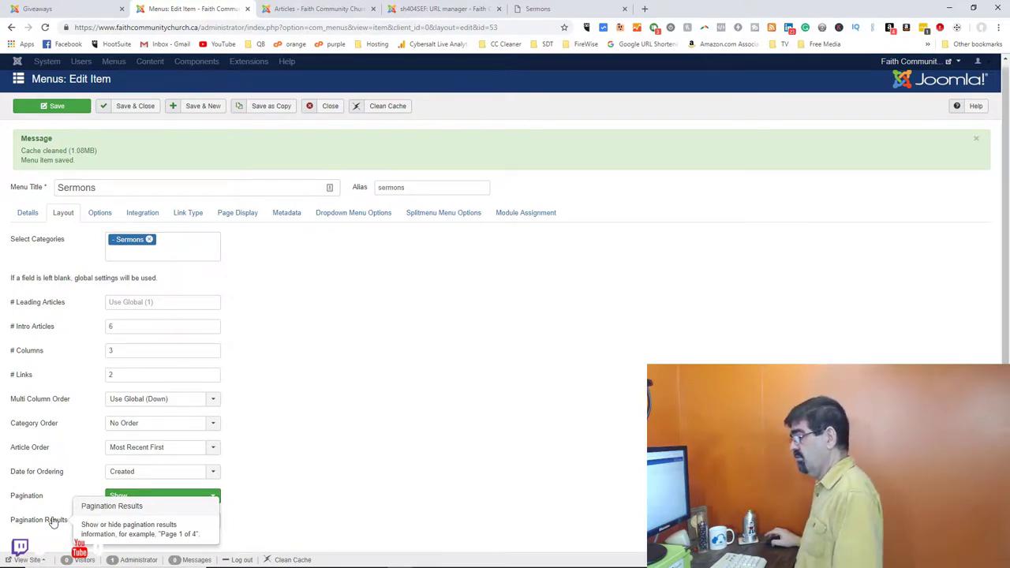
pyautogui.moveTo(33, 499)
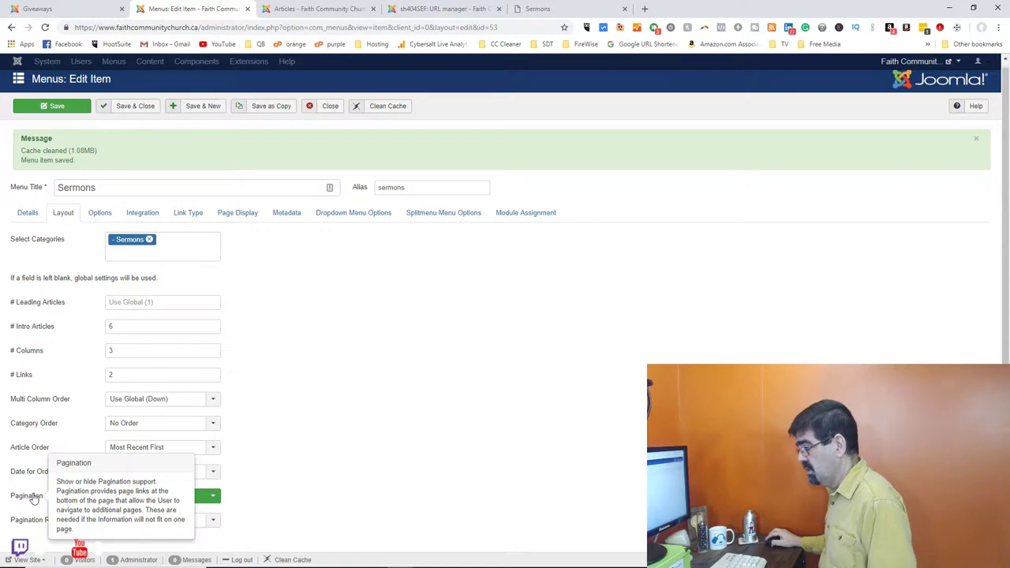
pyautogui.click(59, 107)
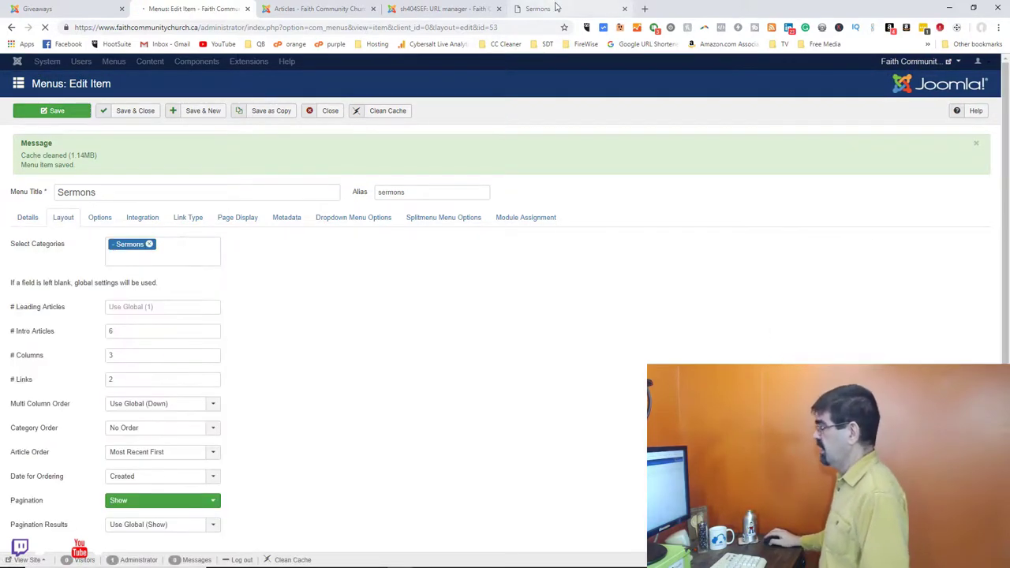
# Reload the live Sermons page and examine both rows of intro articles down to the More Articles links and pagination
pyautogui.click(555, 12)
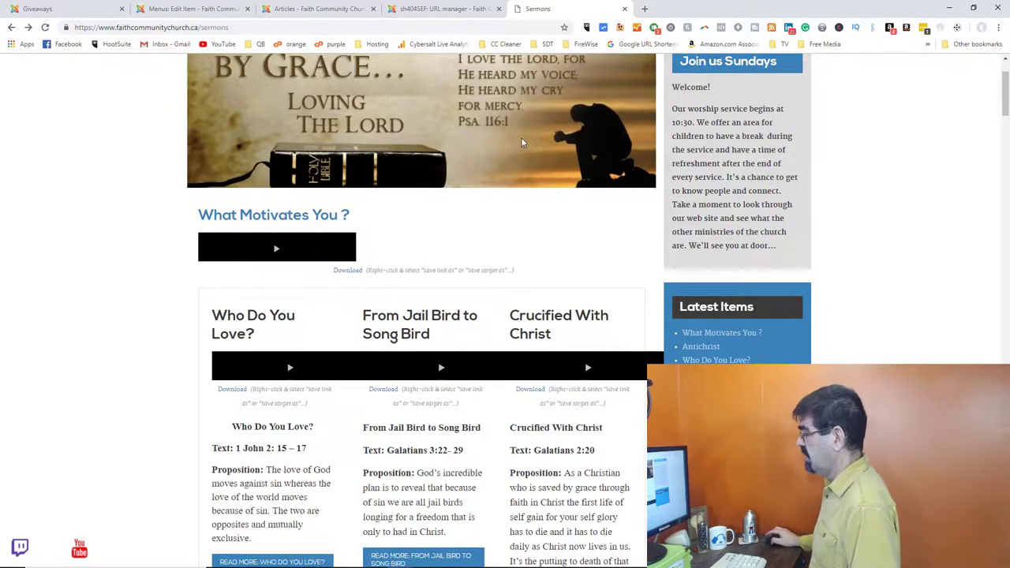
pyautogui.click(45, 26)
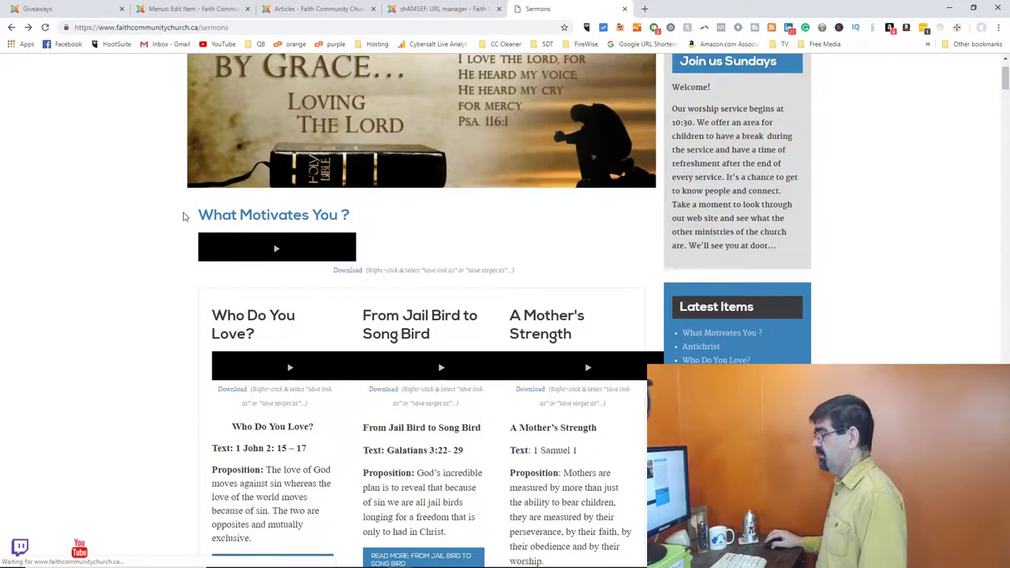
pyautogui.scroll(-1, 520, 215)
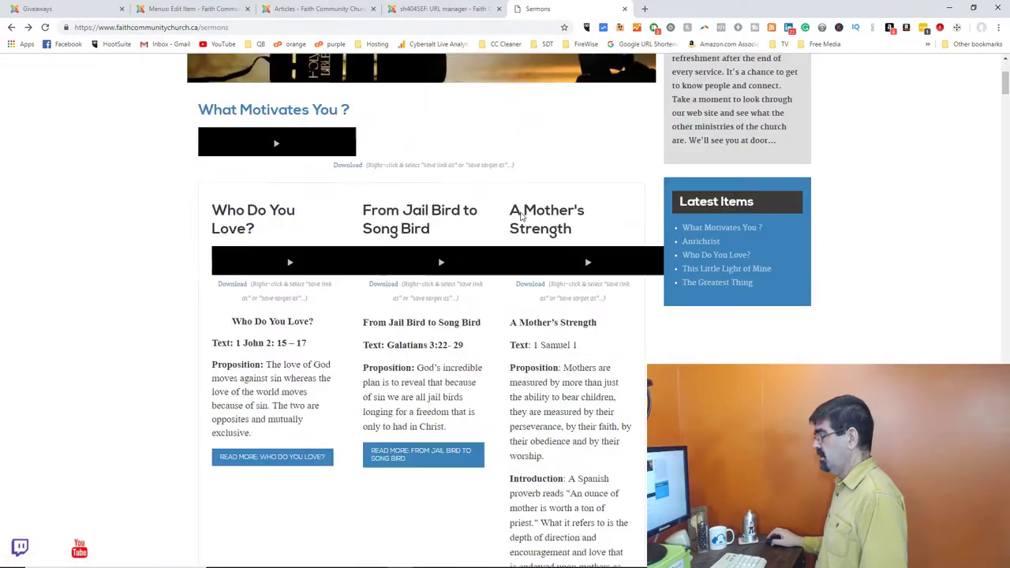
pyautogui.scroll(-15, 580, 234)
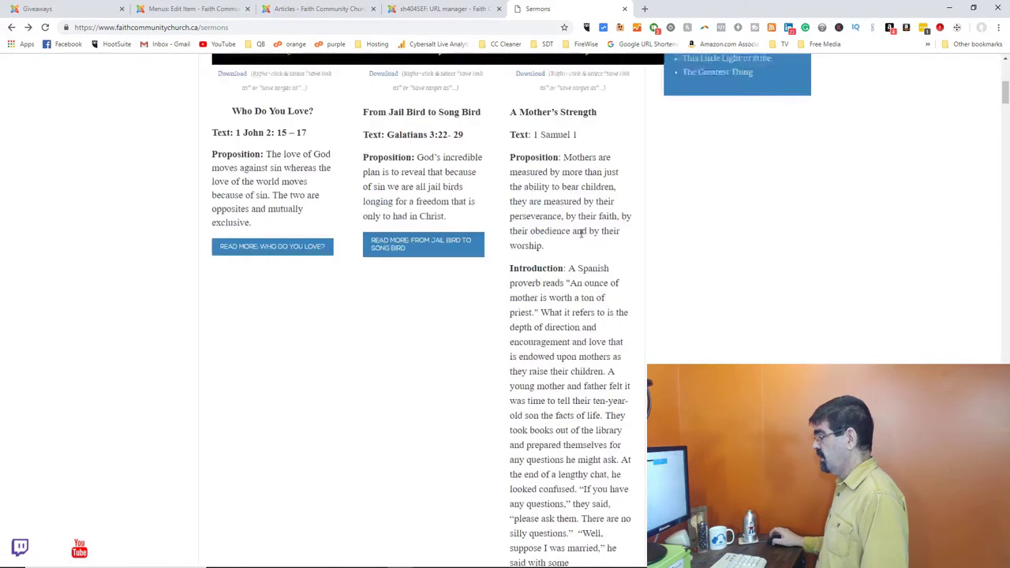
pyautogui.scroll(-20, 580, 234)
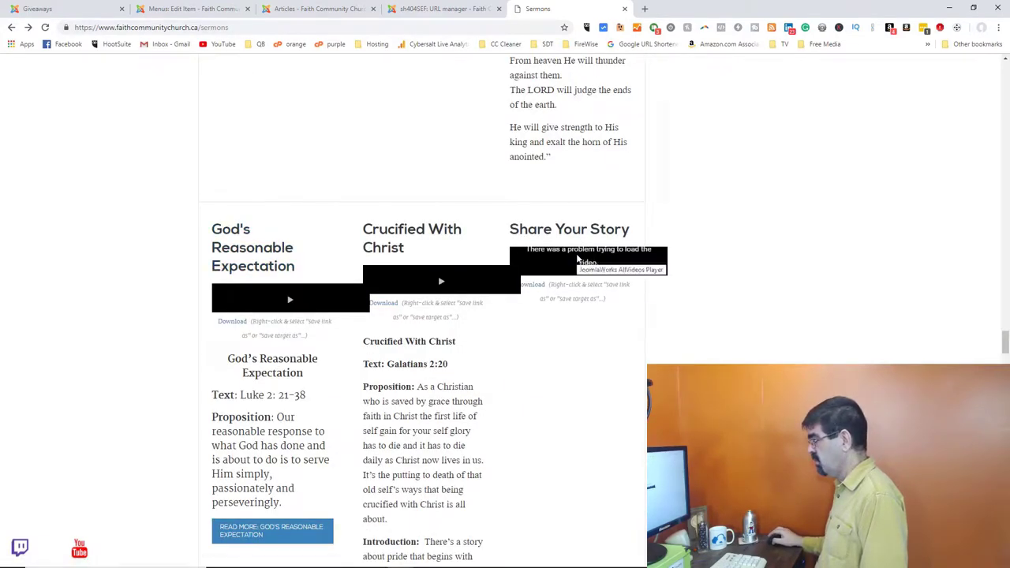
pyautogui.scroll(-1, 576, 258)
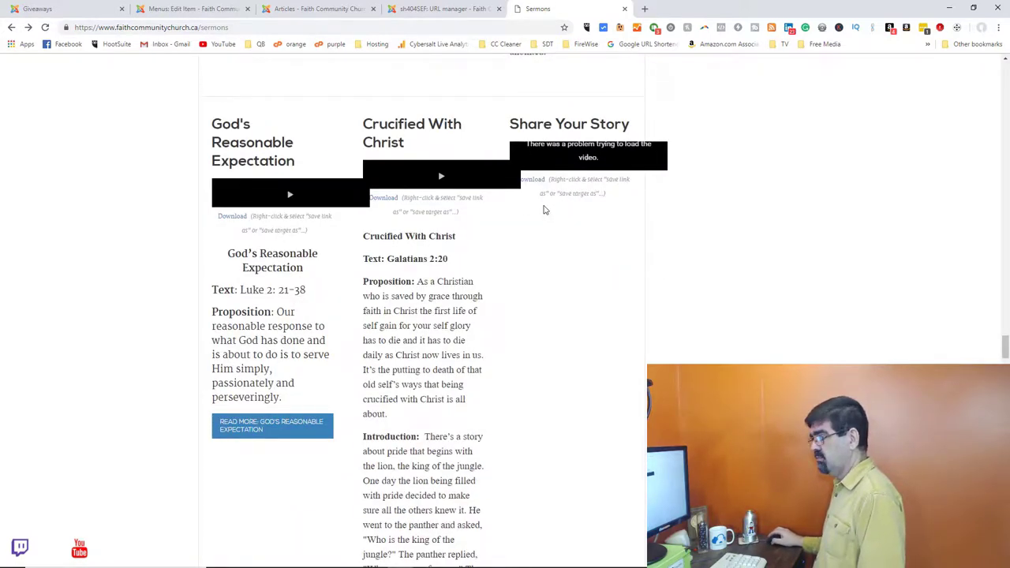
pyautogui.scroll(-14, 543, 210)
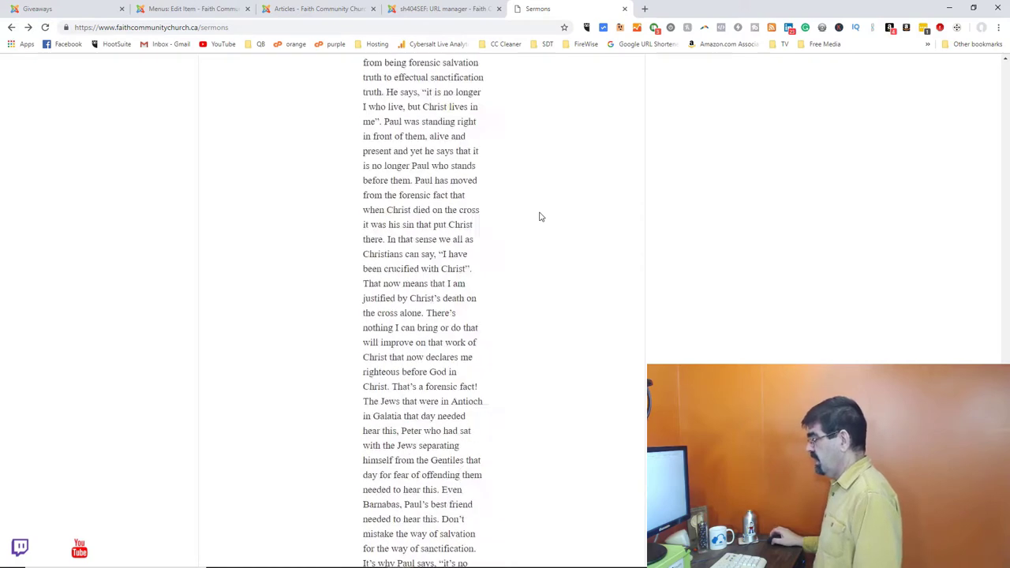
pyautogui.scroll(-20, 539, 216)
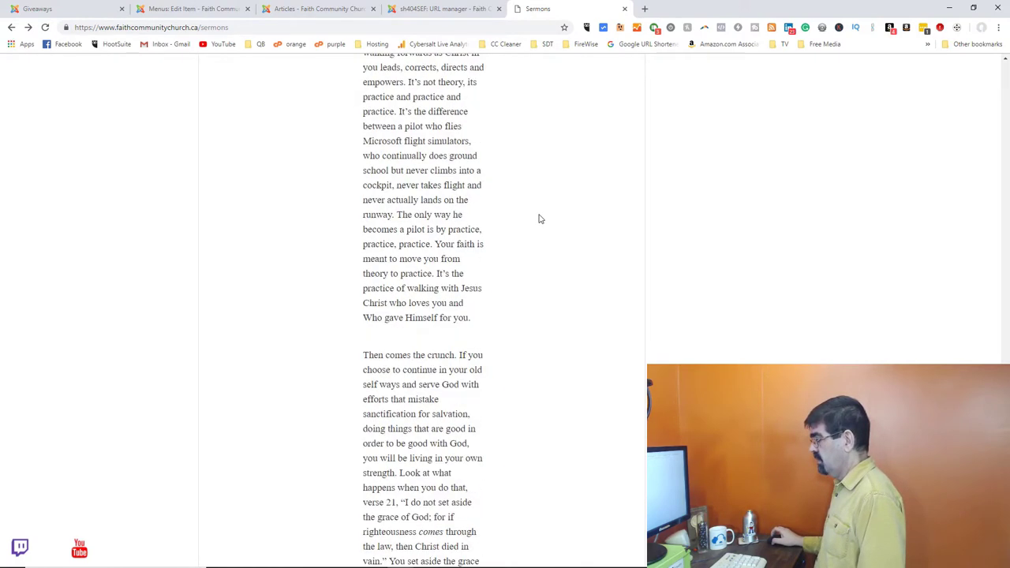
pyautogui.scroll(-6, 540, 219)
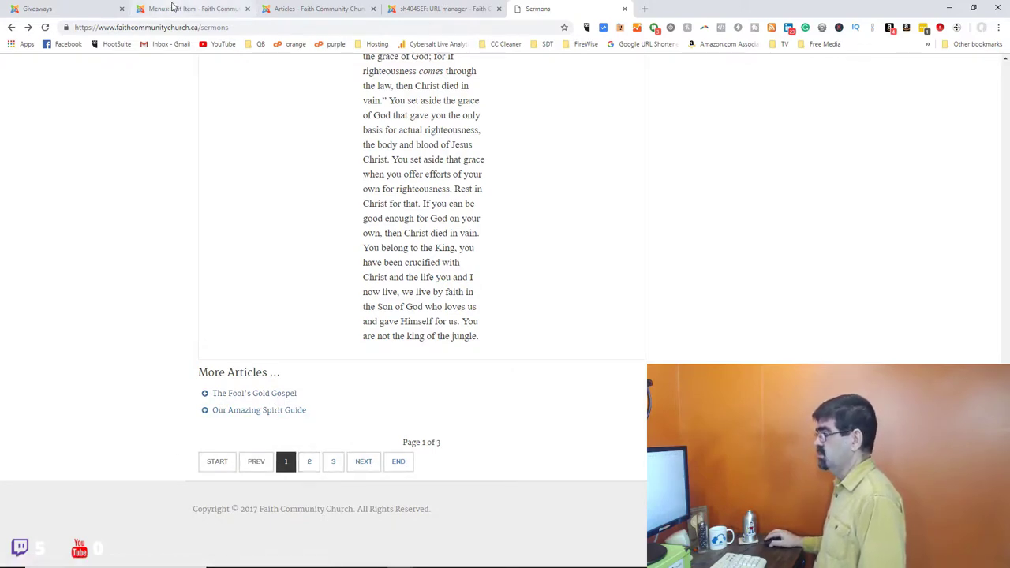
# Check the menu item type in the Sermons menu item's details and look back over the live Sermons page
pyautogui.click(173, 11)
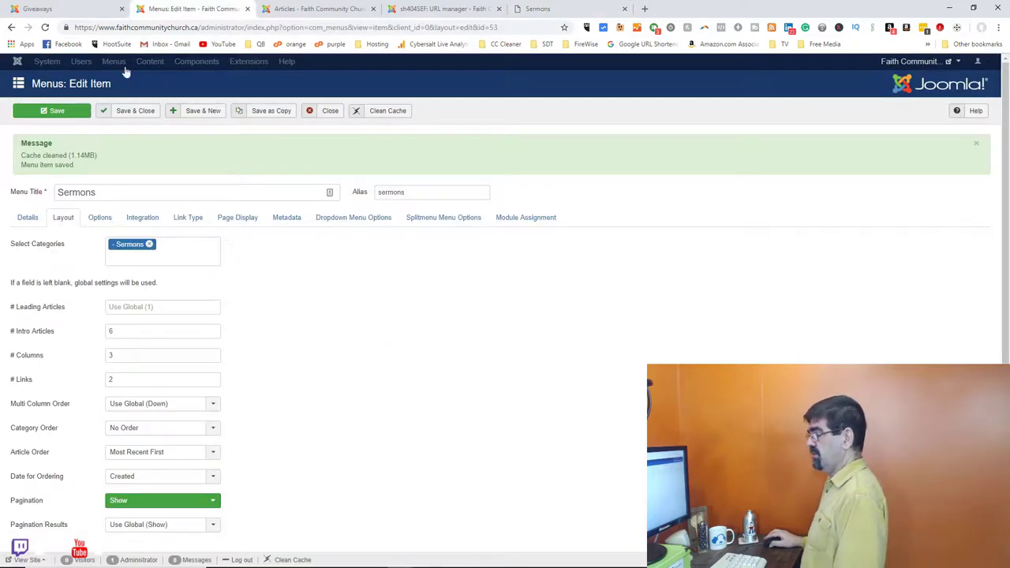
pyautogui.click(29, 220)
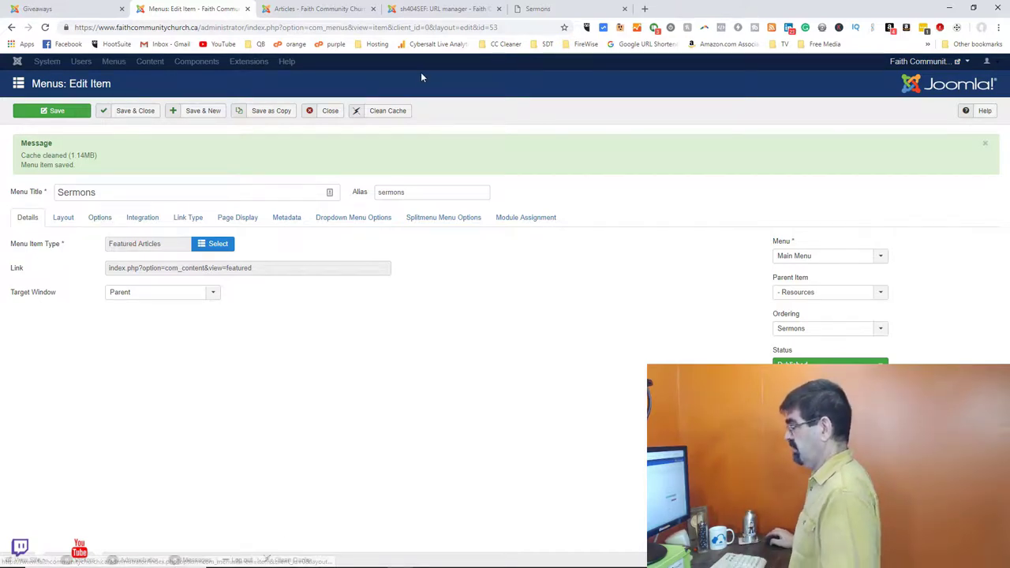
pyautogui.click(550, 10)
pyautogui.scroll(10, 784, 166)
pyautogui.scroll(5, 785, 165)
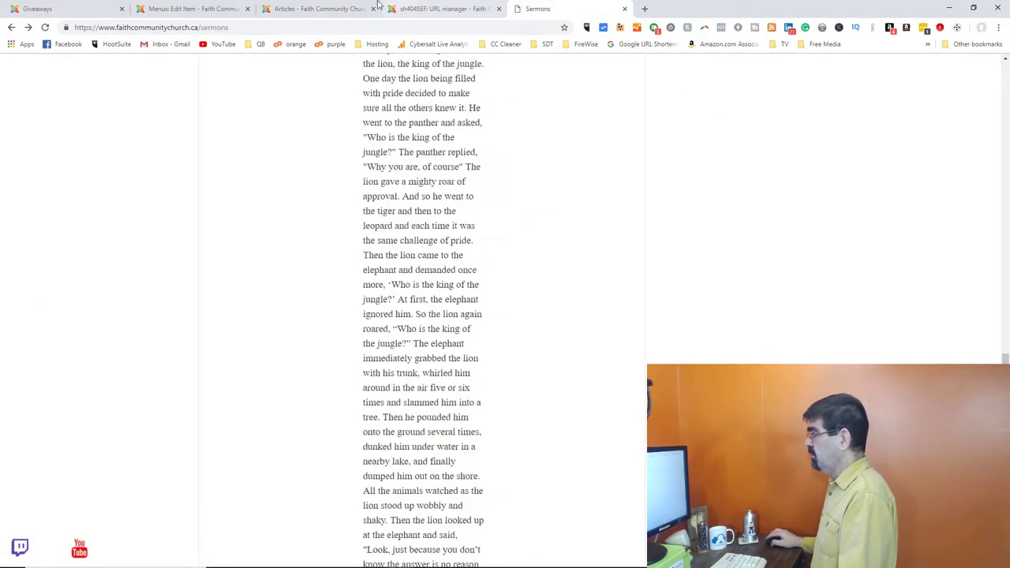
# Close the Sermons menu item and clear the search filter on the Main Menu items list
pyautogui.click(189, 8)
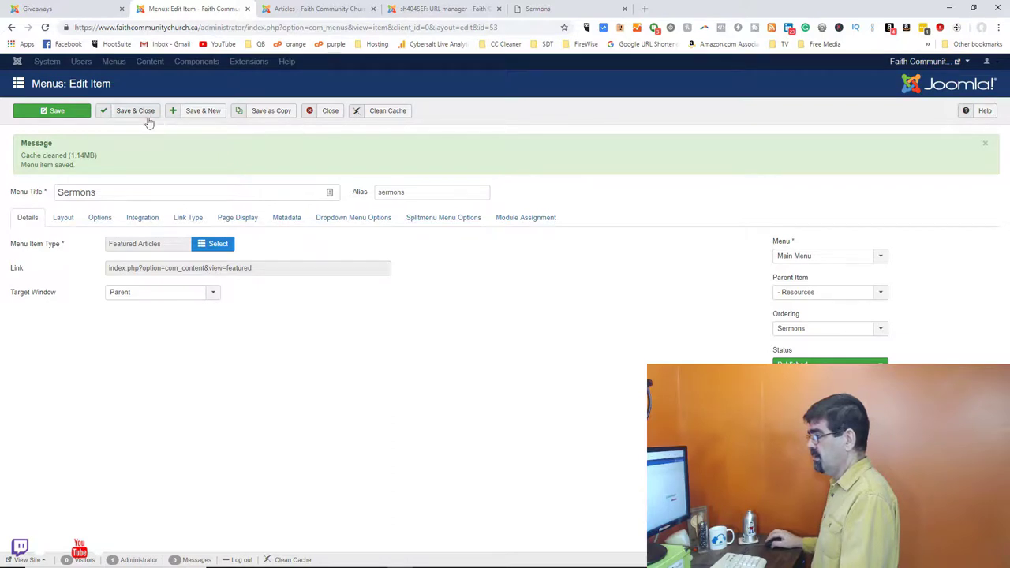
pyautogui.click(333, 112)
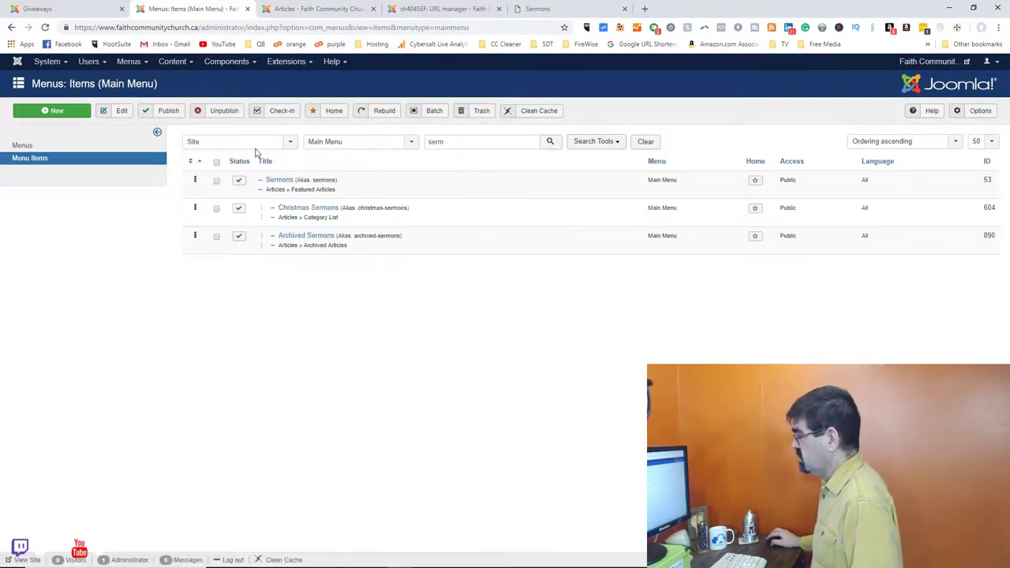
pyautogui.click(646, 141)
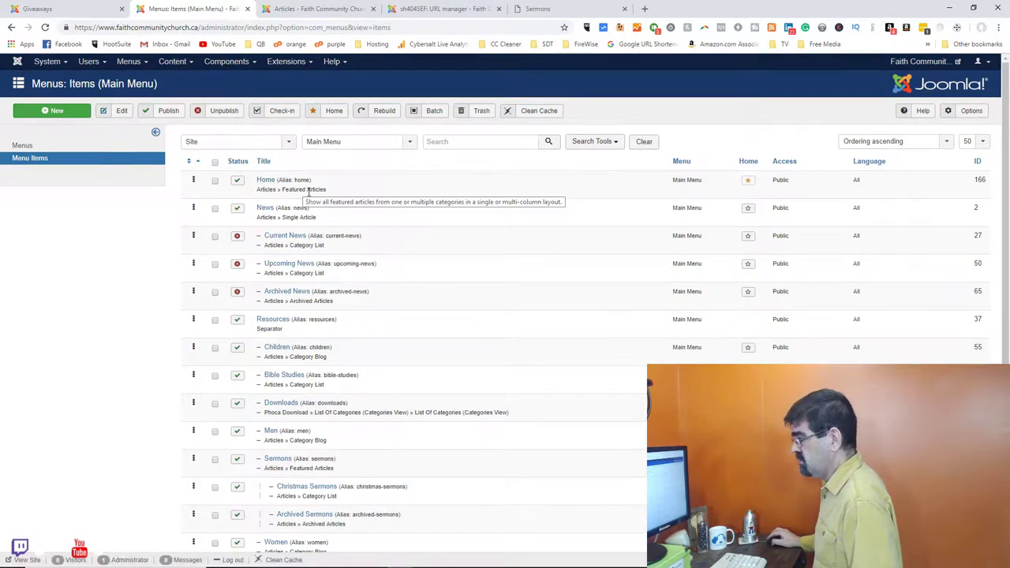
# Open the Home menu item's layout settings and read what the Select Categories option does
pyautogui.click(266, 182)
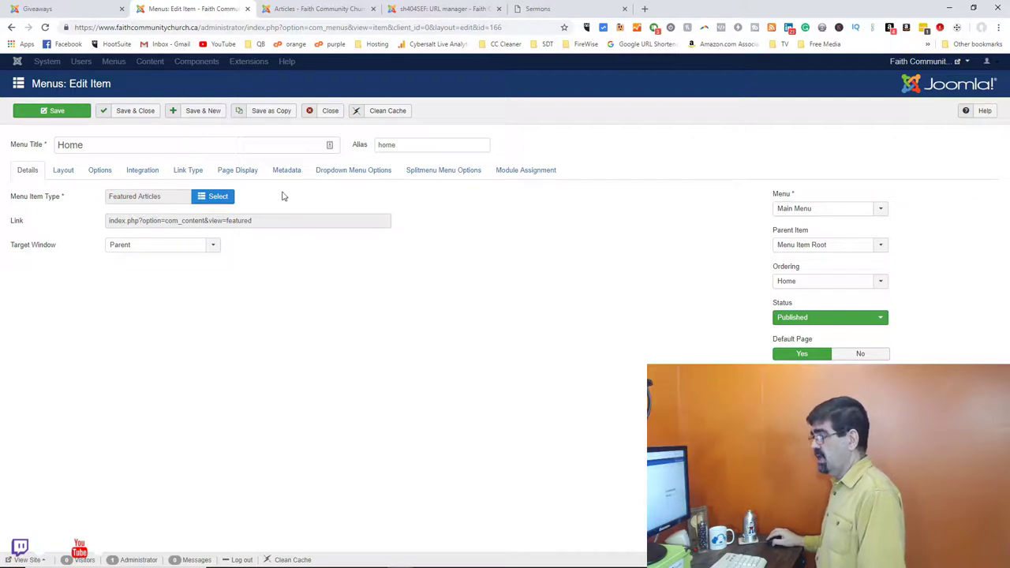
pyautogui.click(65, 176)
pyautogui.moveTo(30, 202)
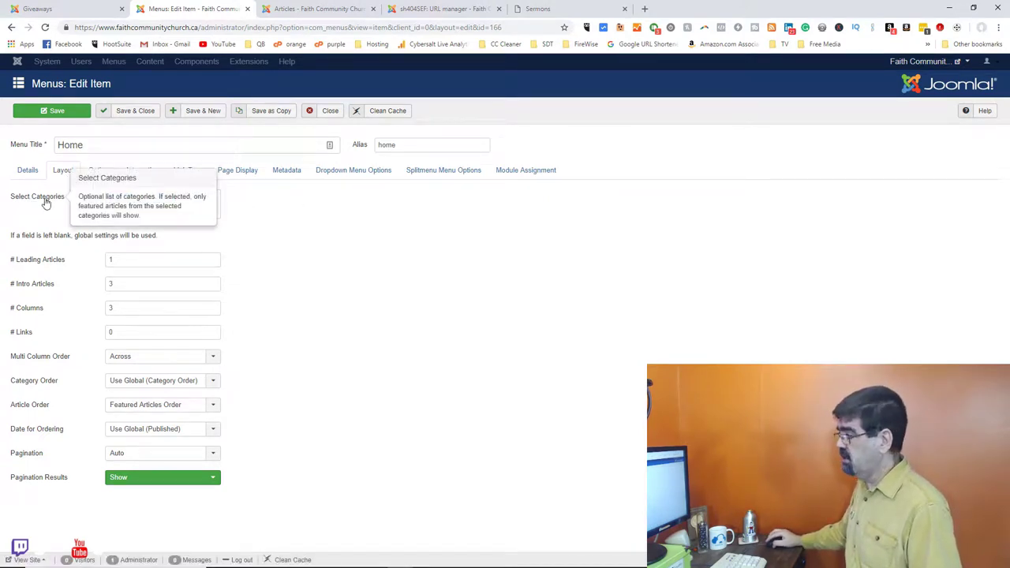
# Return to the top of the live Sermons page and open the church site's Home page
pyautogui.click(568, 9)
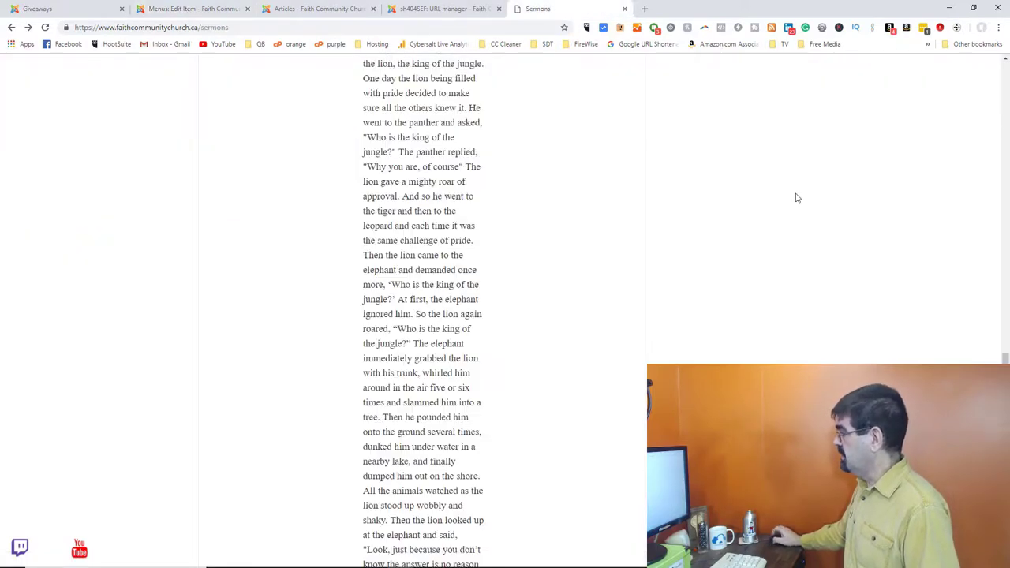
pyautogui.scroll(-5, 820, 177)
pyautogui.scroll(15, 848, 159)
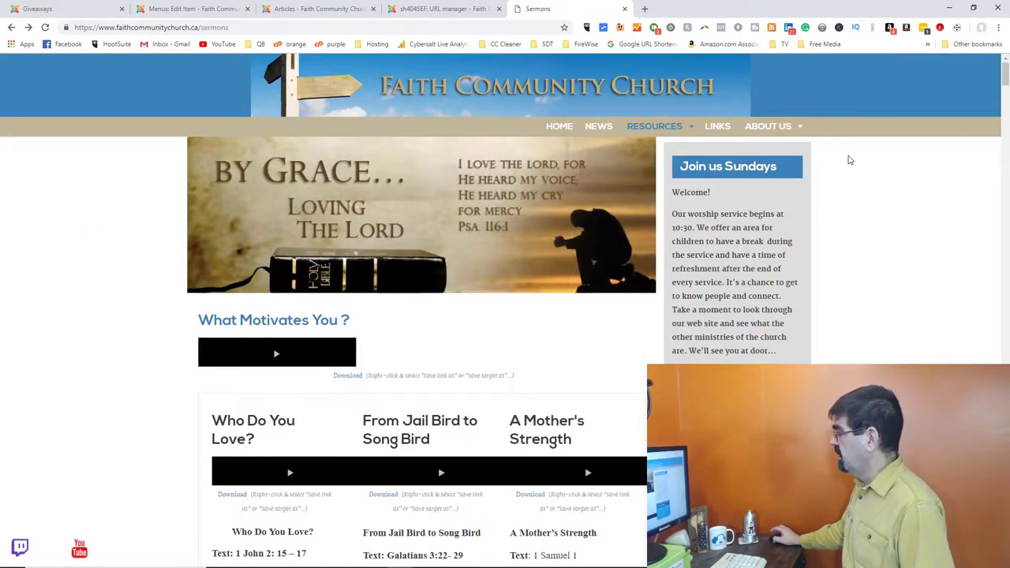
pyautogui.click(558, 128)
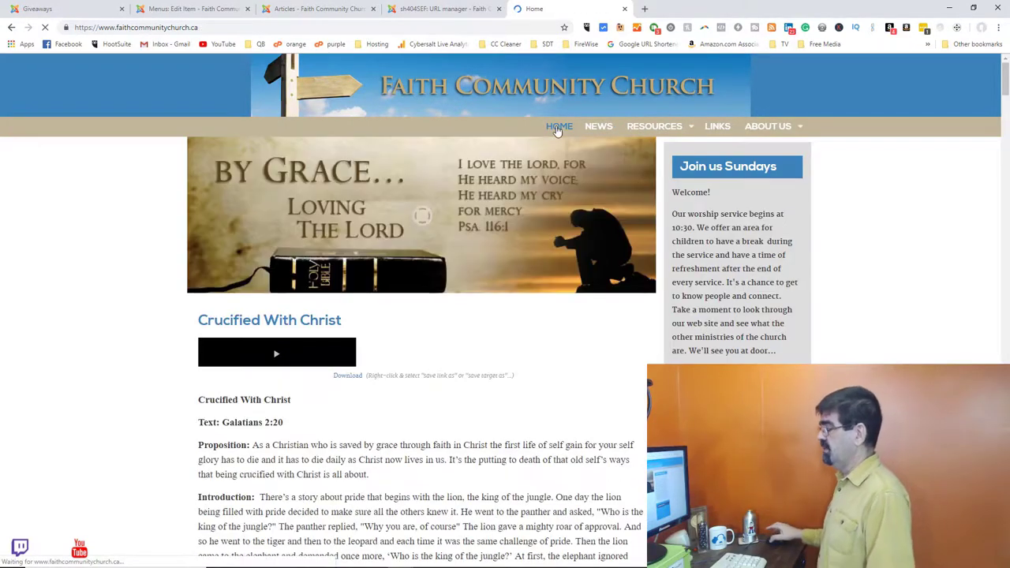
# Look over the full-width leading article, Crucified With Christ, on the live Home page
pyautogui.scroll(-15, 383, 303)
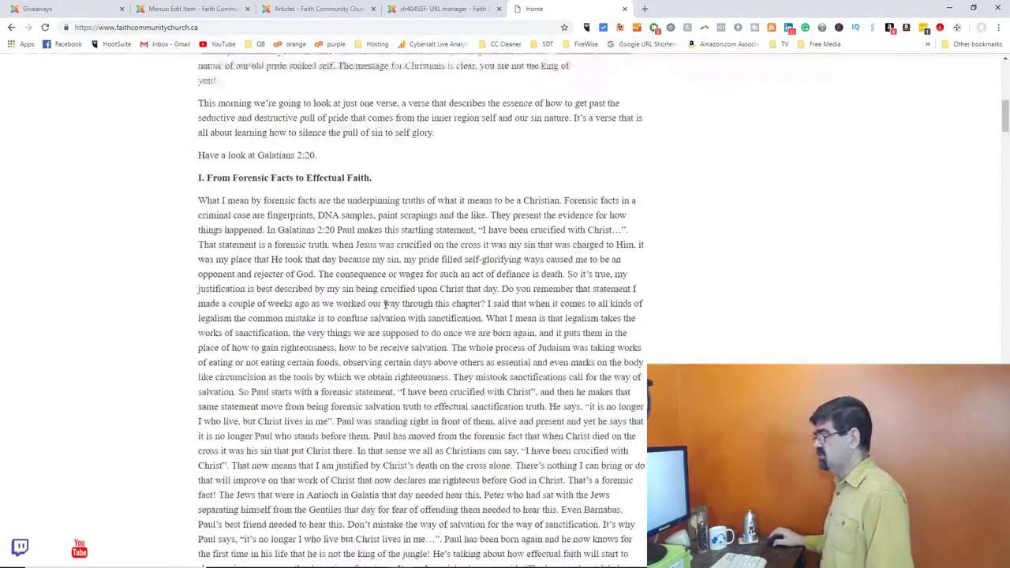
pyautogui.scroll(-8, 384, 308)
pyautogui.scroll(18, 385, 306)
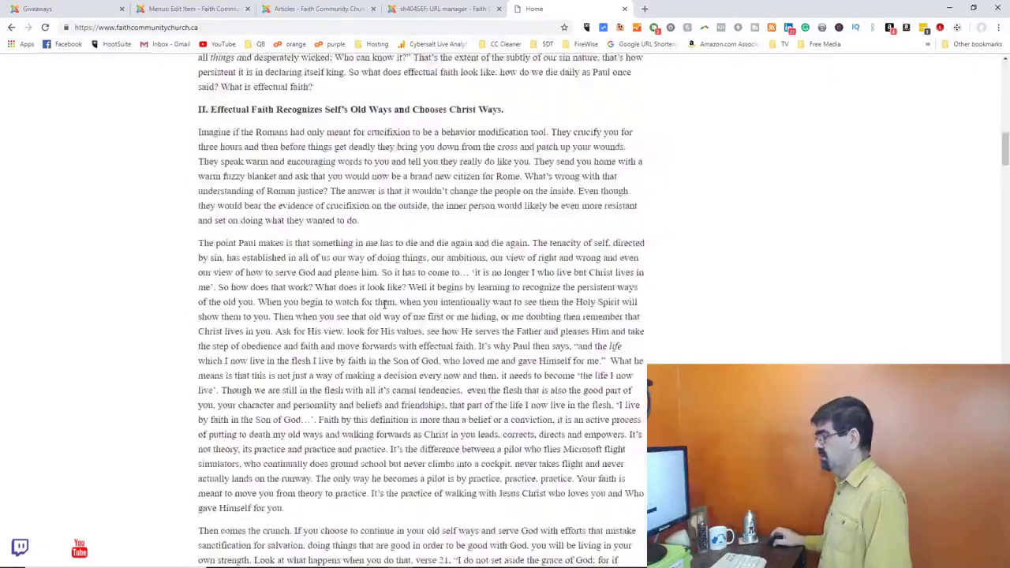
pyautogui.scroll(2, 384, 303)
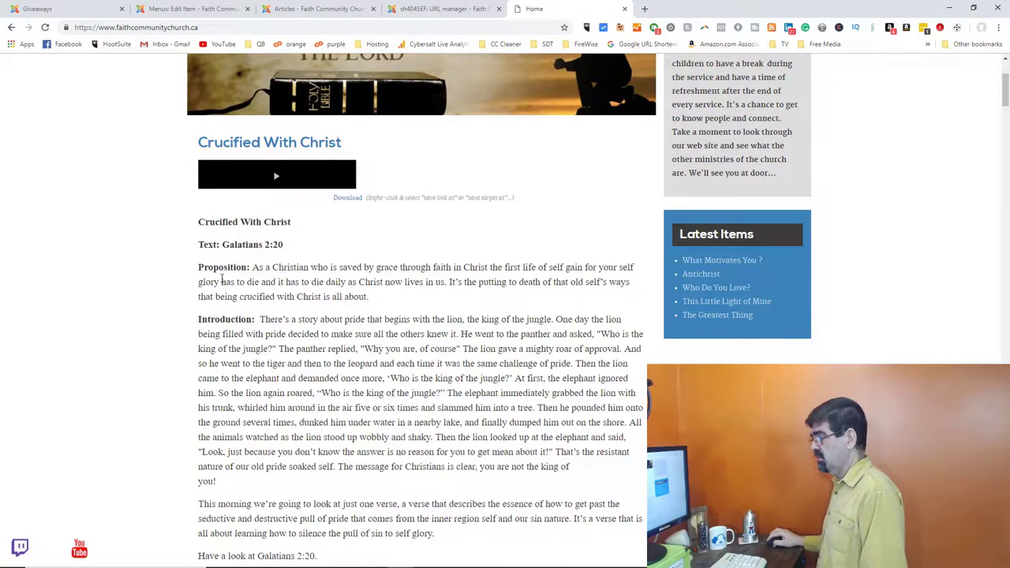
pyautogui.scroll(-1, 414, 289)
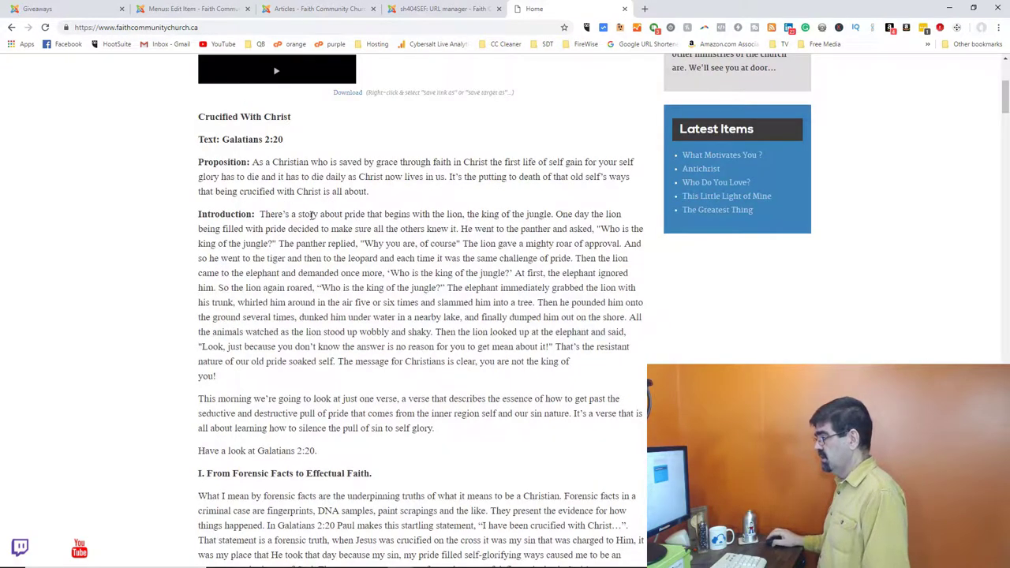
pyautogui.scroll(-10, 387, 156)
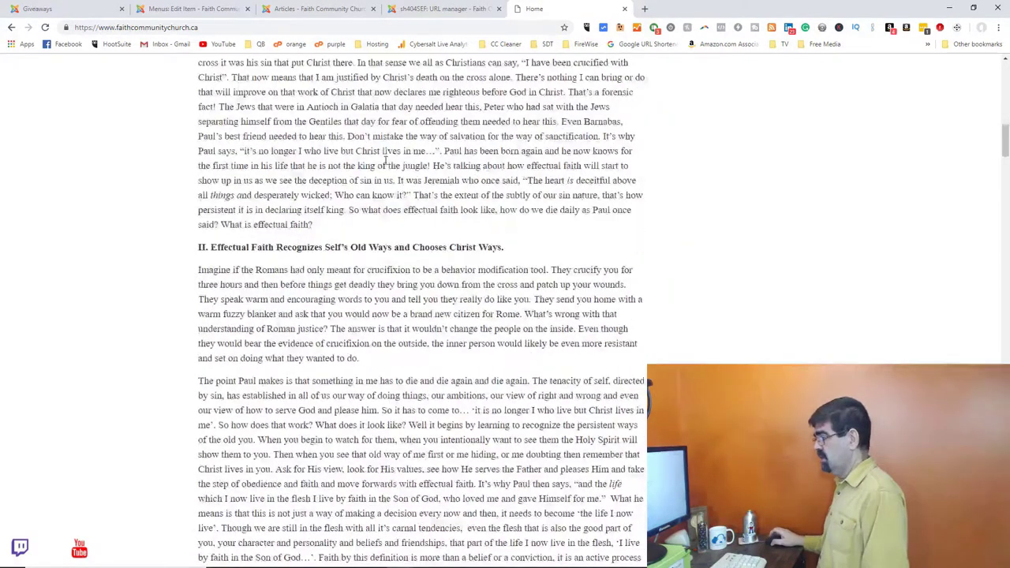
# Look through the three-column intro articles on the live Home page down to the page navigation at its end
pyautogui.scroll(-10, 384, 165)
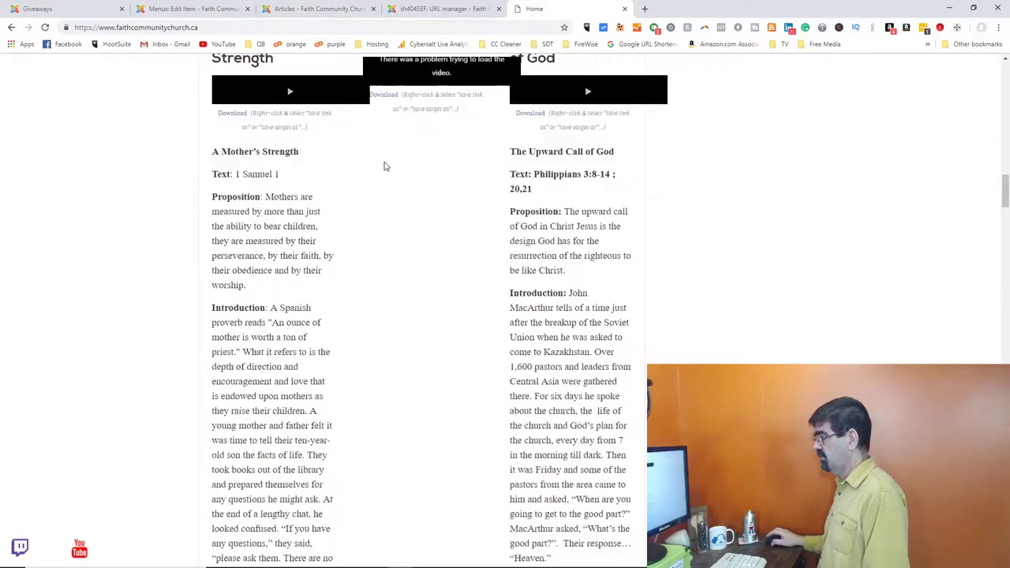
pyautogui.scroll(-10, 384, 166)
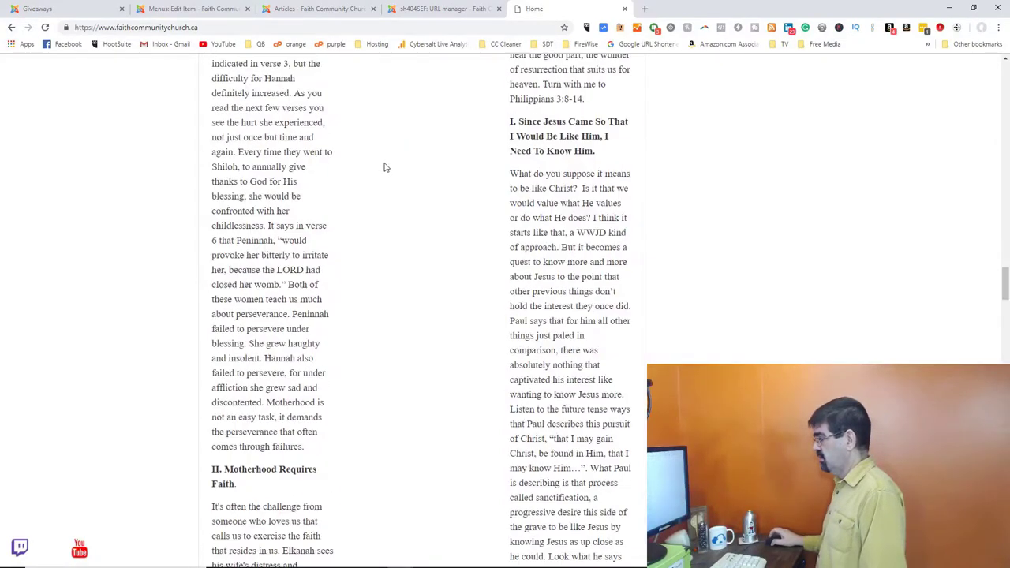
pyautogui.scroll(-10, 380, 169)
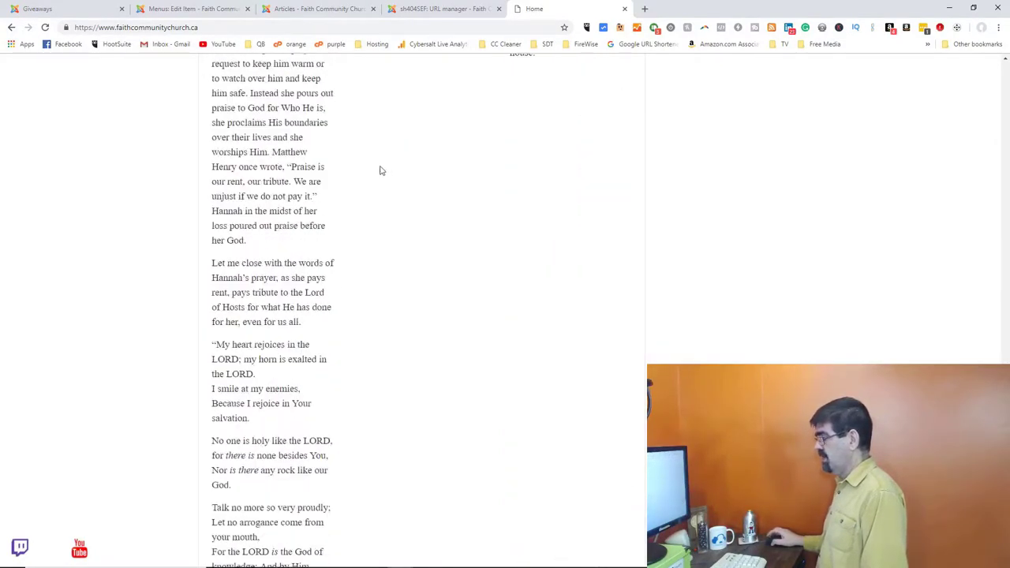
pyautogui.scroll(10, 380, 170)
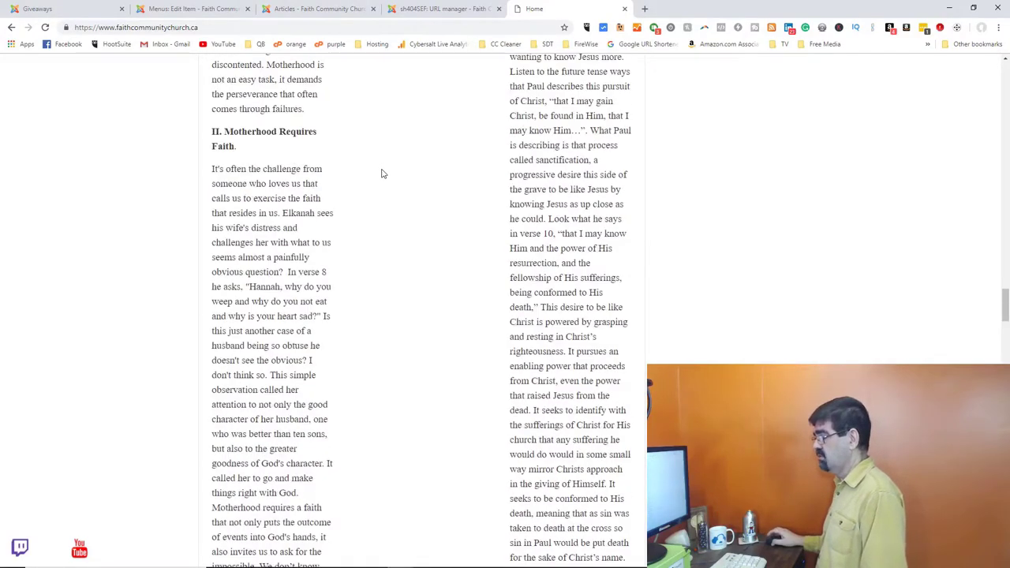
pyautogui.scroll(-10, 381, 174)
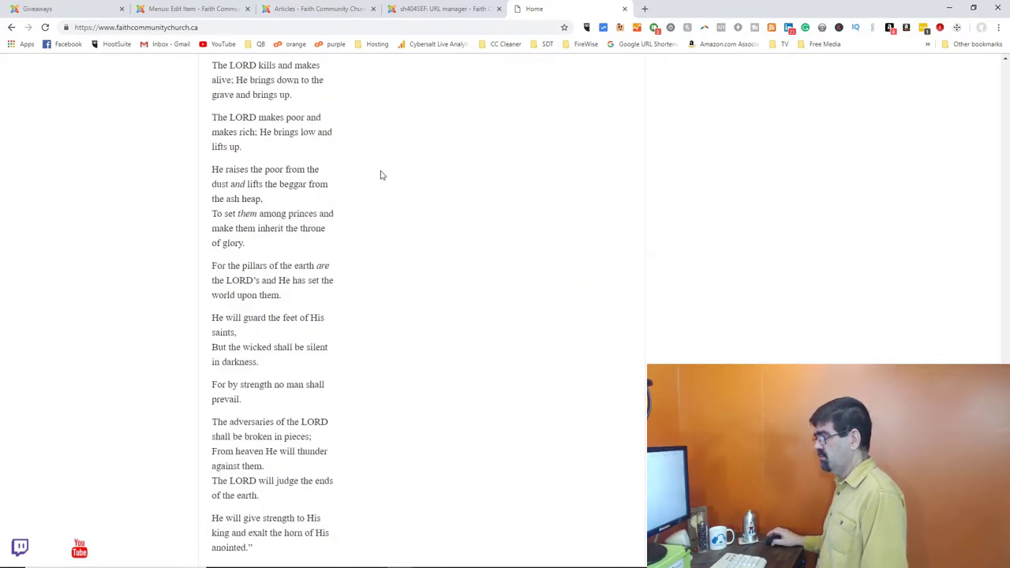
pyautogui.scroll(-2, 380, 175)
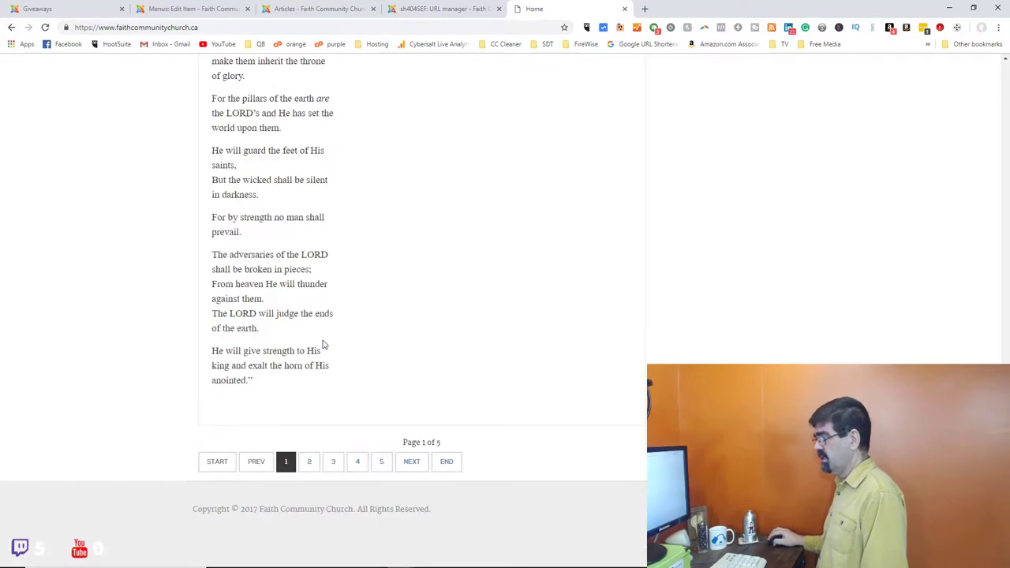
pyautogui.scroll(10, 403, 291)
pyautogui.scroll(-8, 442, 259)
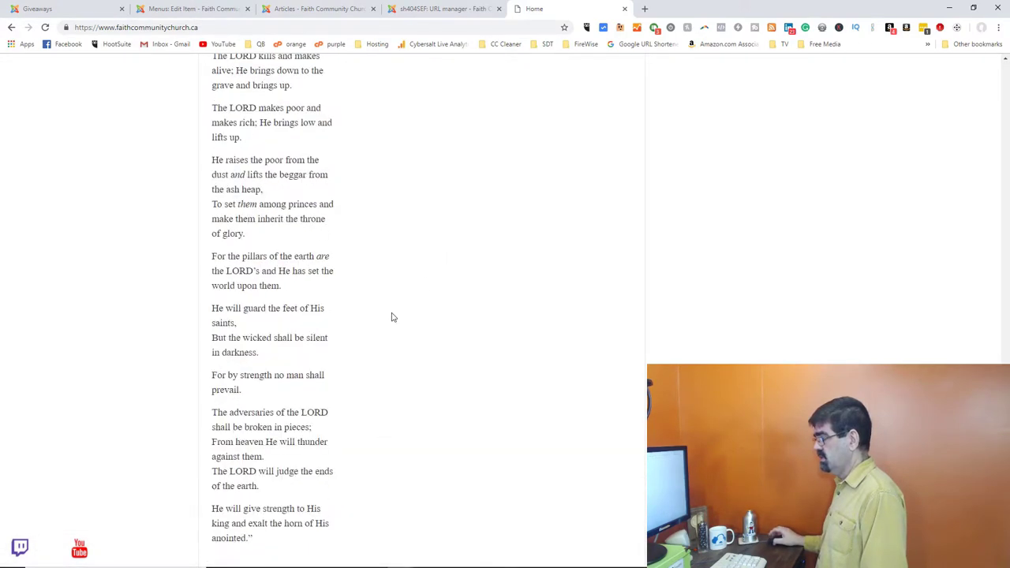
pyautogui.scroll(-2, 390, 315)
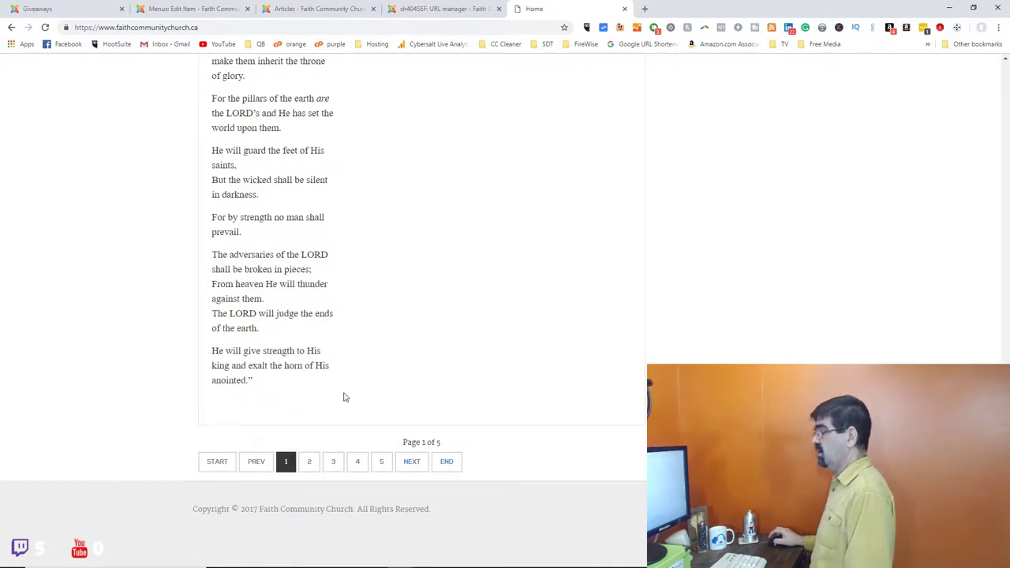
# Return to the Home menu item's layout settings and look through the categories offered under Select Categories
pyautogui.click(182, 10)
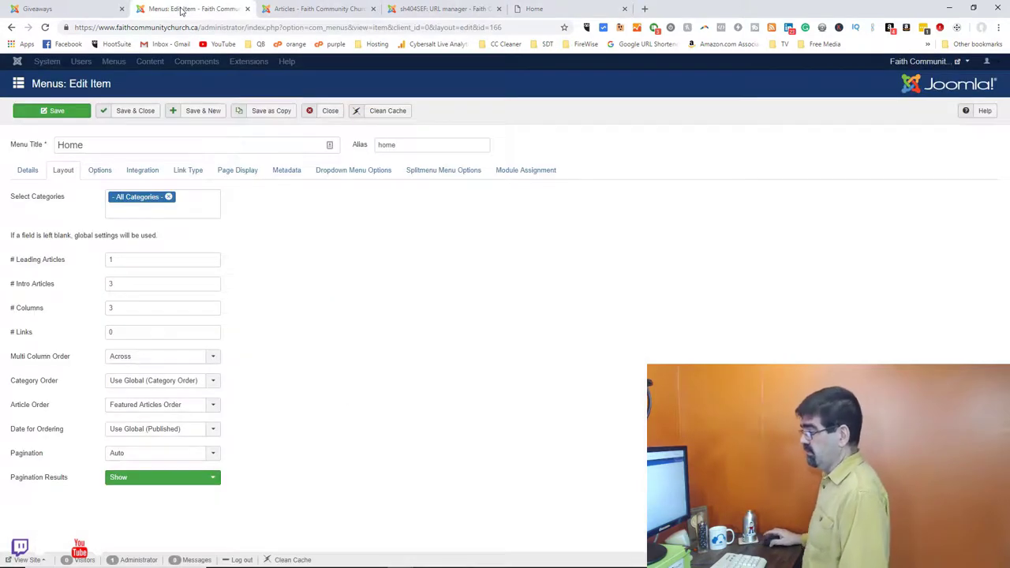
pyautogui.moveTo(13, 338)
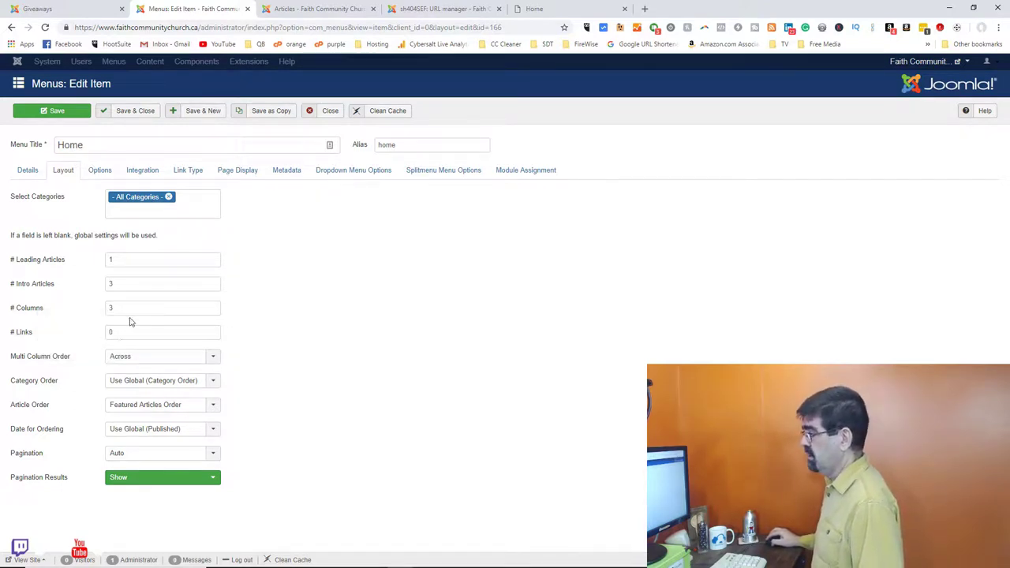
pyautogui.click(180, 208)
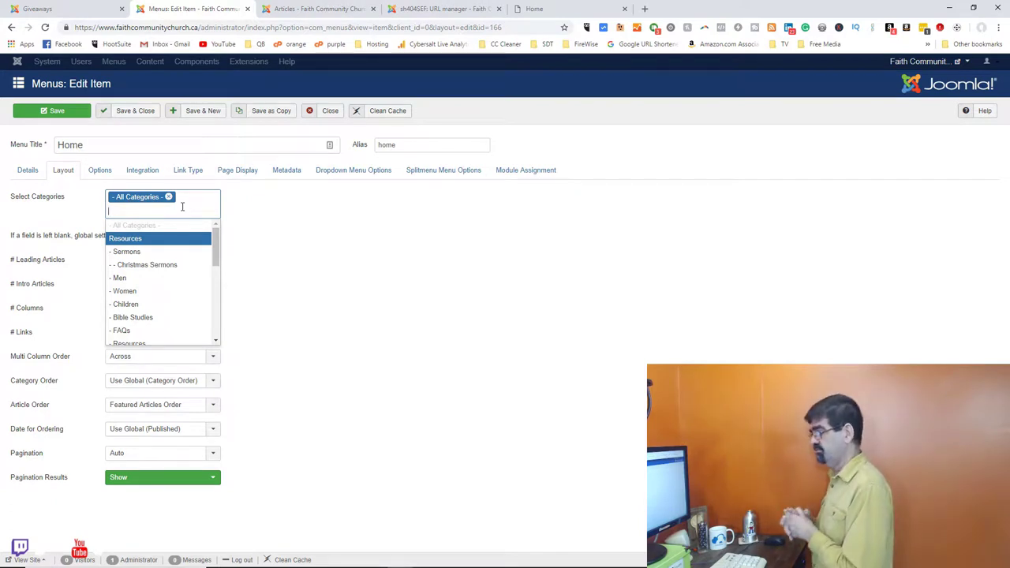
pyautogui.scroll(-5, 211, 266)
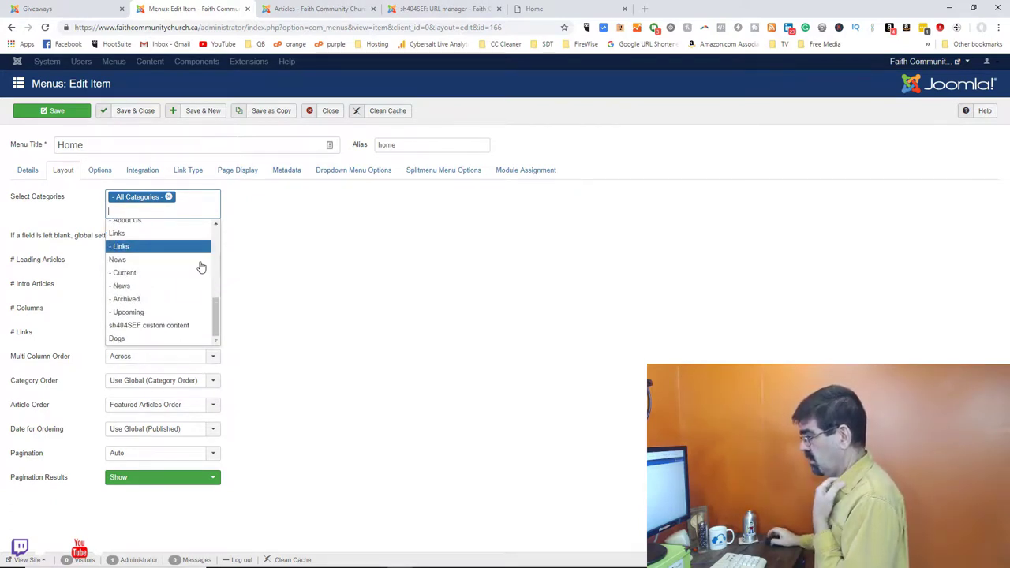
pyautogui.scroll(2, 202, 267)
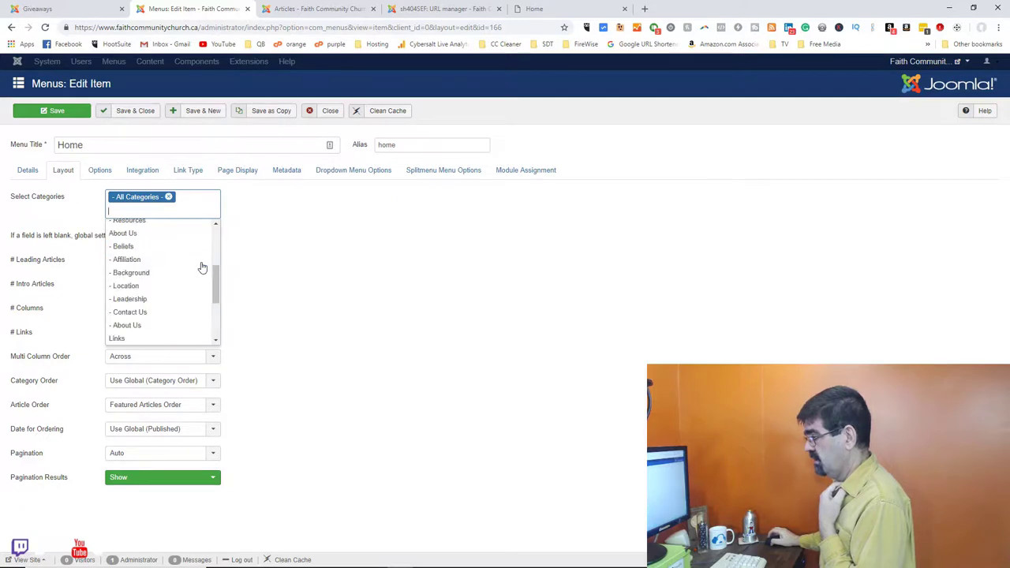
pyautogui.scroll(-1, 202, 266)
pyautogui.scroll(2, 202, 267)
pyautogui.scroll(2, 202, 267)
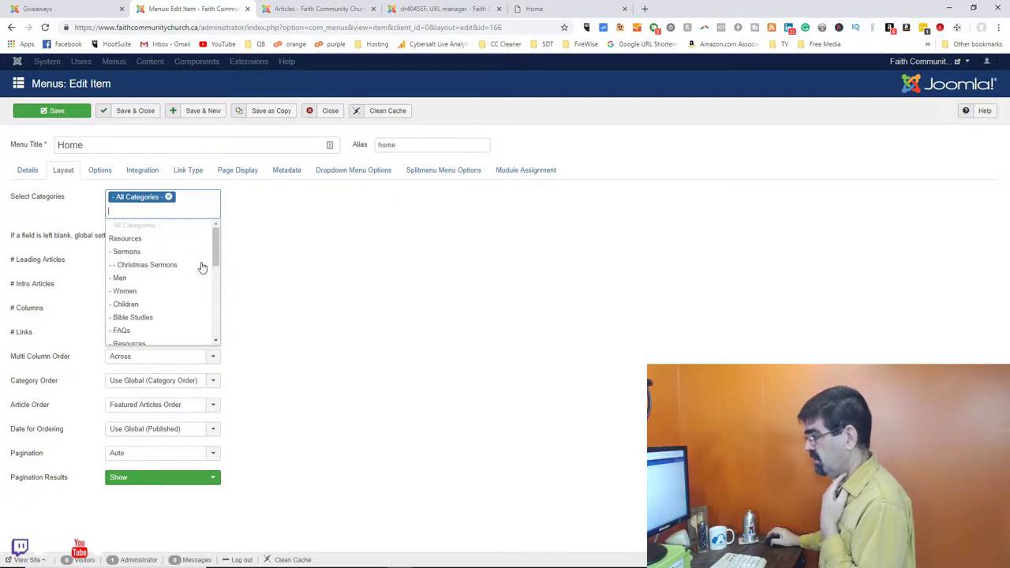
pyautogui.scroll(-6, 202, 266)
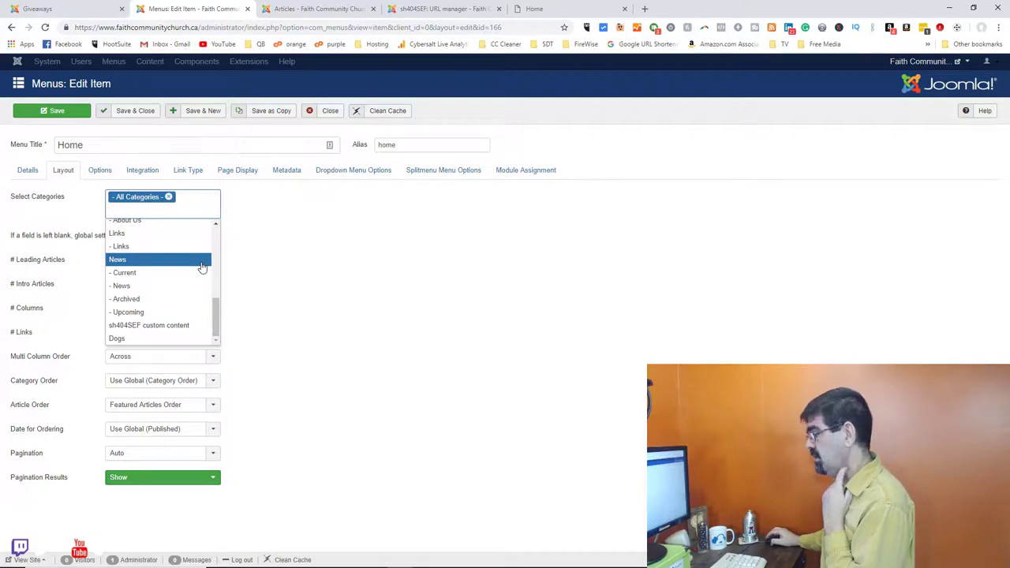
pyautogui.click(381, 256)
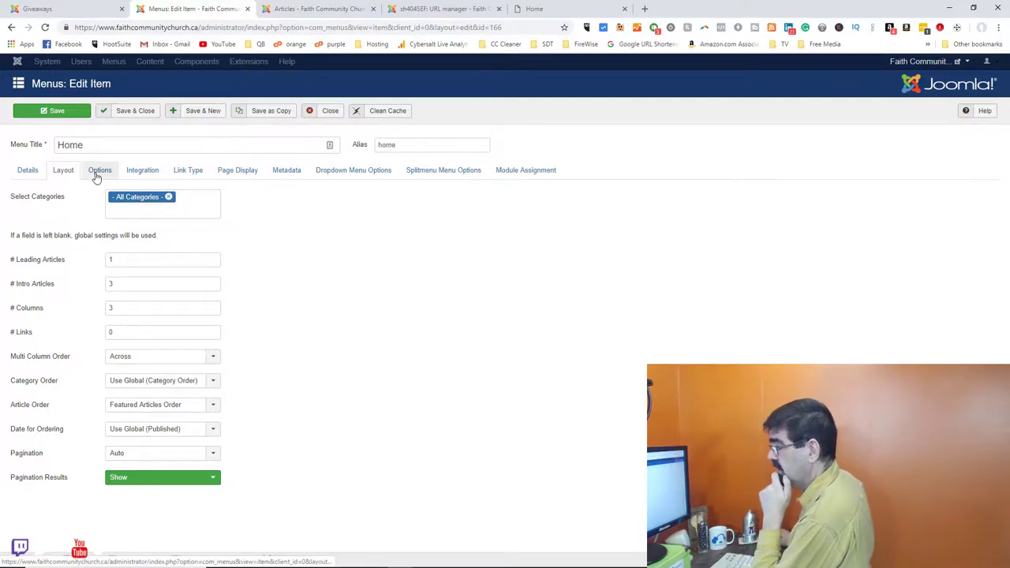
# Compare the Home menu item's Details, Layout and Options settings and read what # Leading Articles does
pyautogui.click(34, 174)
pyautogui.click(67, 174)
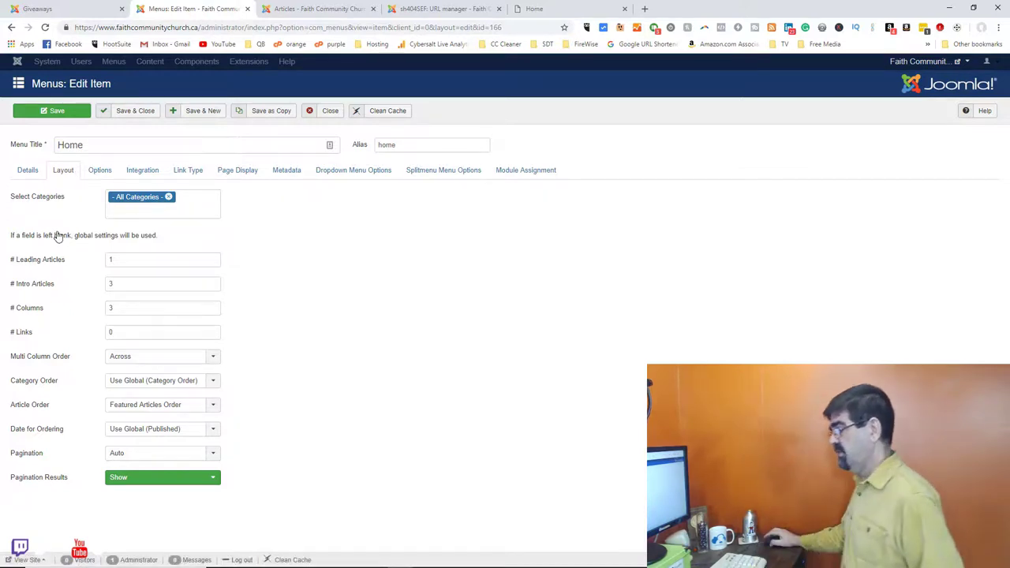
pyautogui.click(98, 170)
pyautogui.click(63, 170)
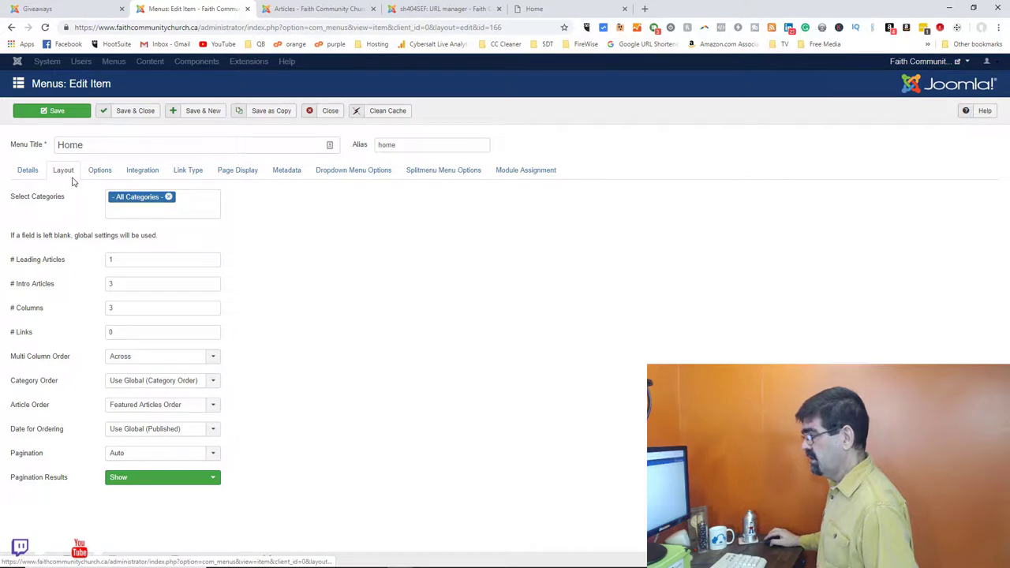
pyautogui.moveTo(57, 260)
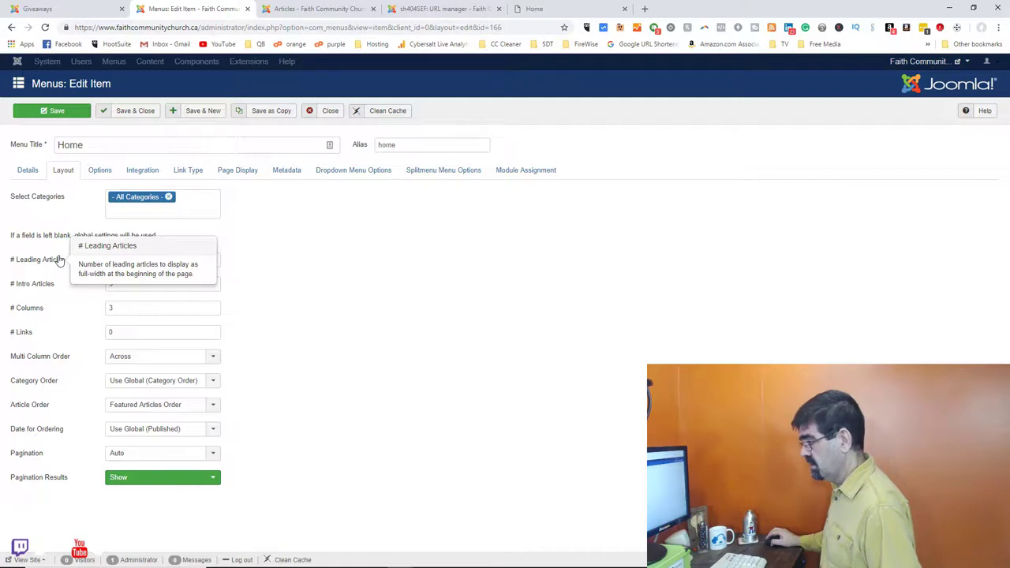
# Review the Home menu item's Options, Integration, Link Type and Page Display settings, then check its menu item type and close it
pyautogui.click(97, 173)
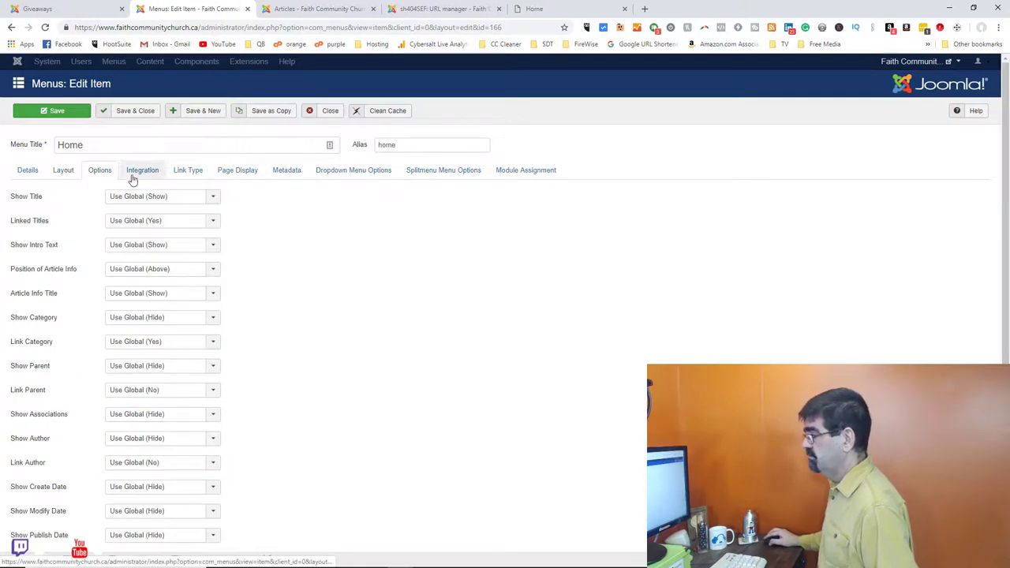
pyautogui.click(133, 178)
pyautogui.click(198, 178)
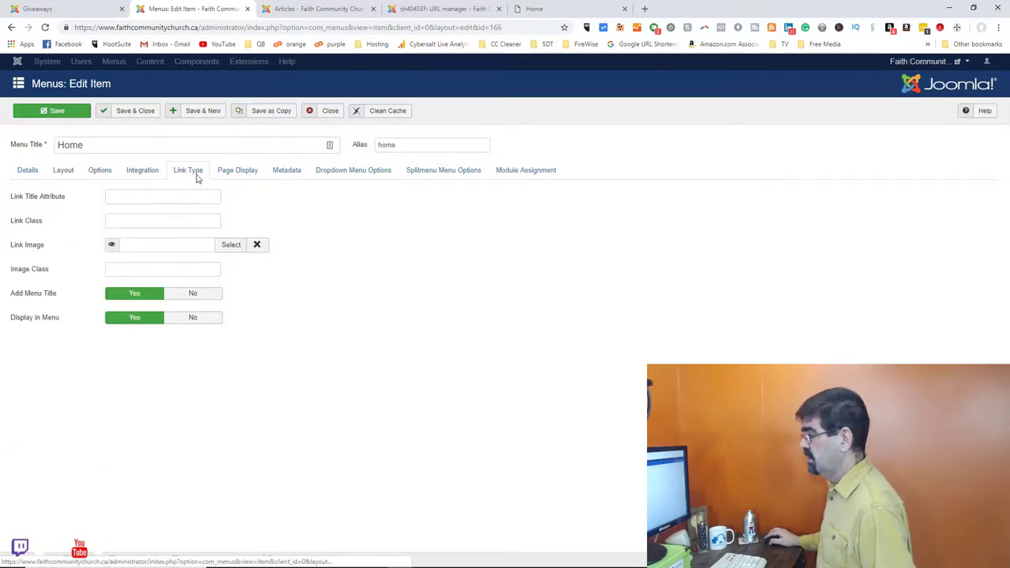
pyautogui.click(240, 180)
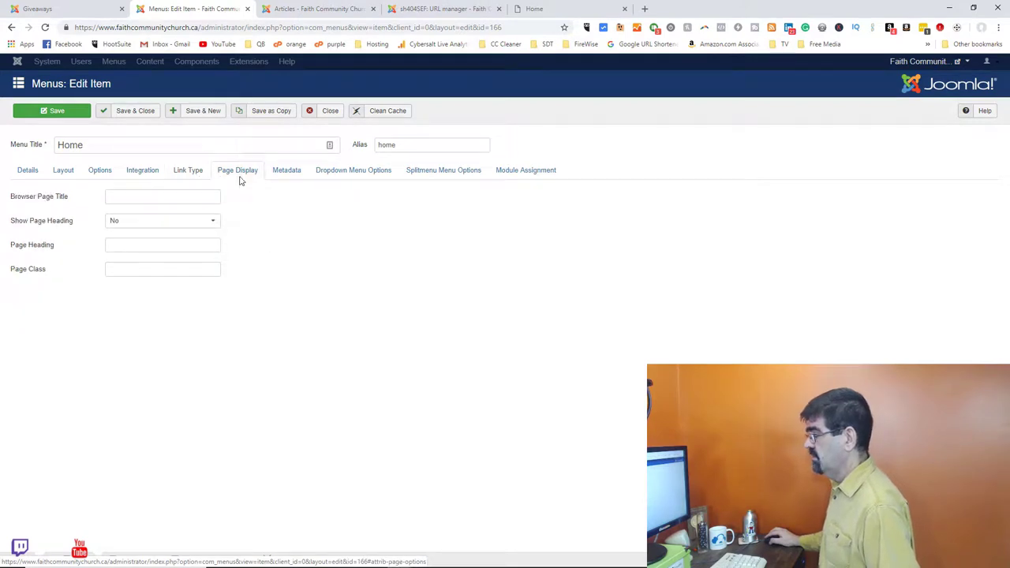
pyautogui.click(30, 176)
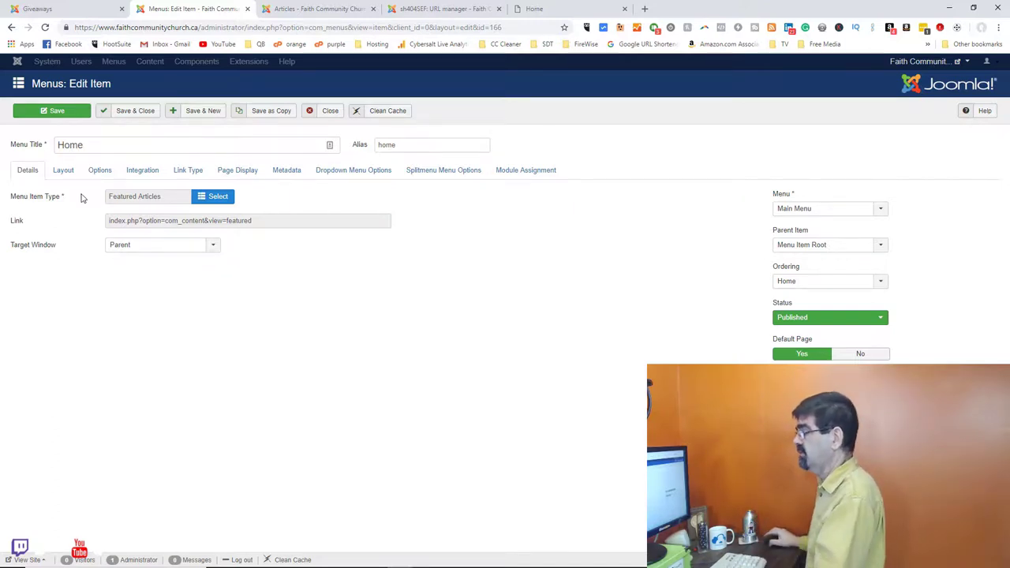
pyautogui.click(330, 112)
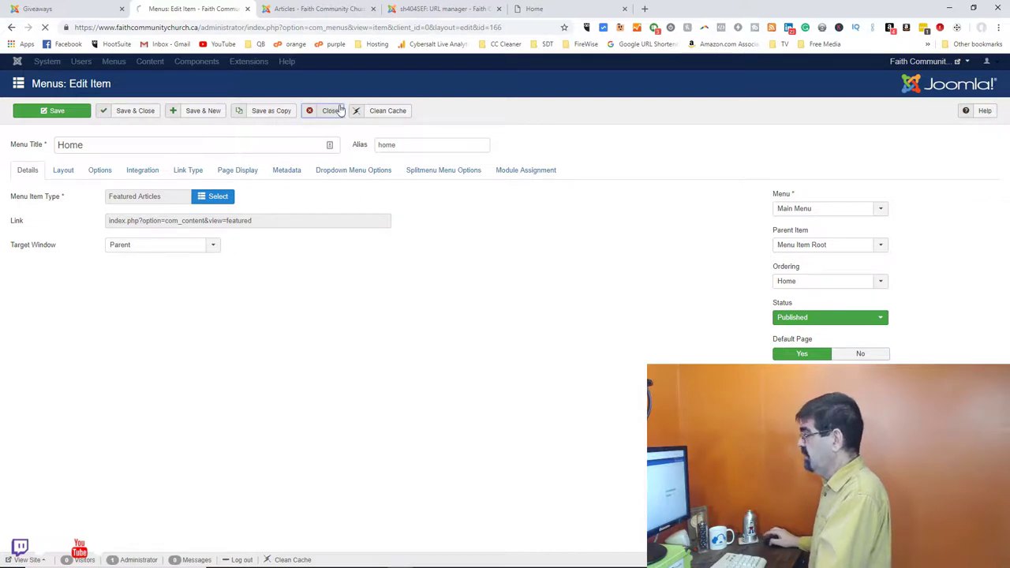
# Go back to the live Home page and view the row of three intro articles below the leading article
pyautogui.click(534, 9)
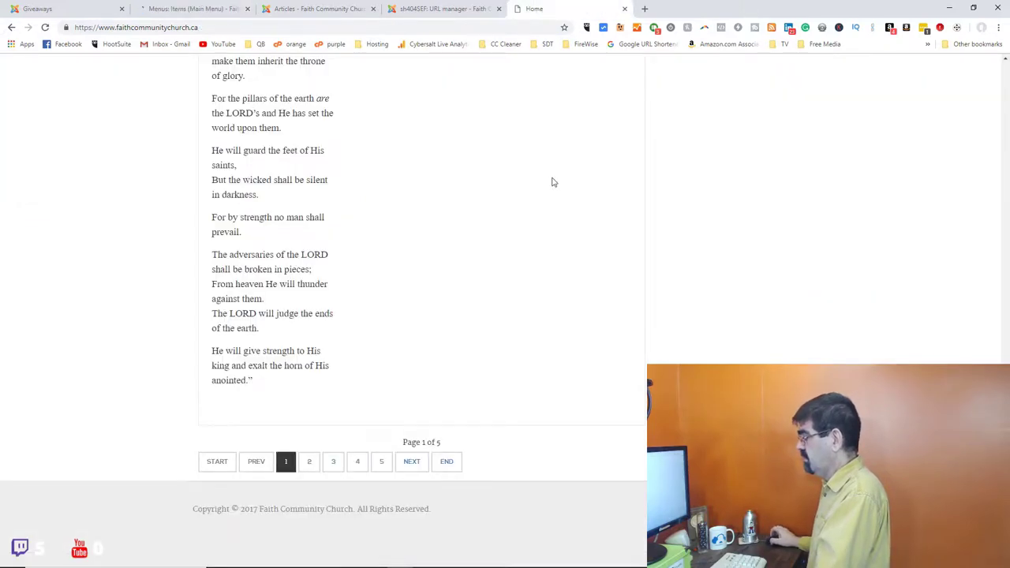
pyautogui.scroll(15, 550, 181)
pyautogui.scroll(5, 550, 175)
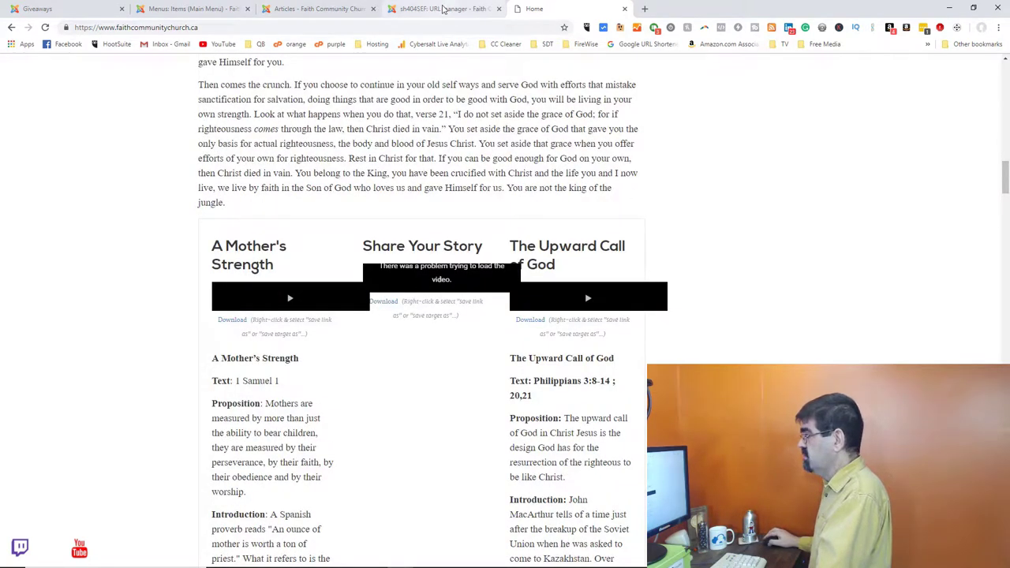
# Open the Featured Articles list in the article manager and look through its articles and their categories
pyautogui.click(311, 9)
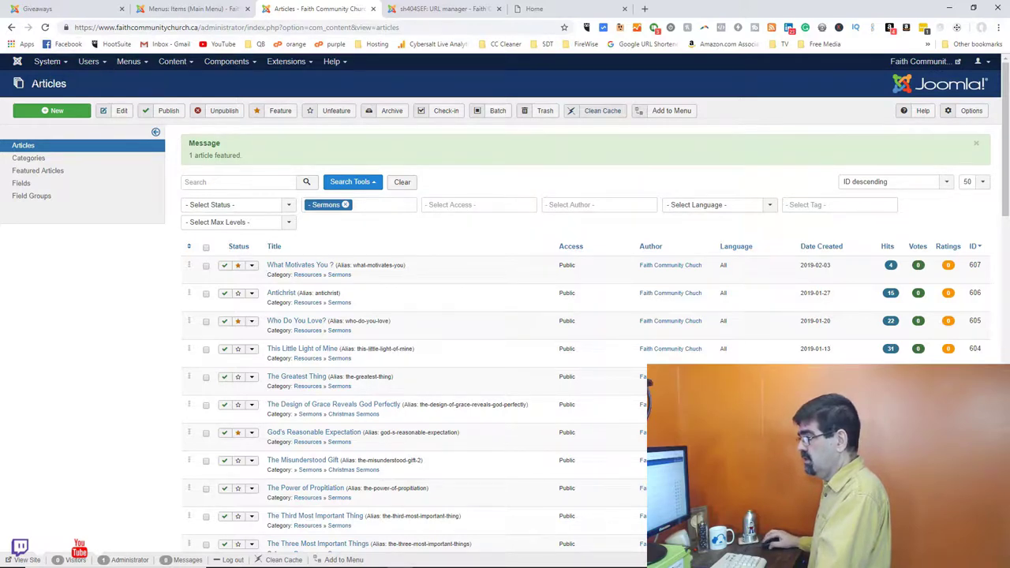
pyautogui.click(37, 171)
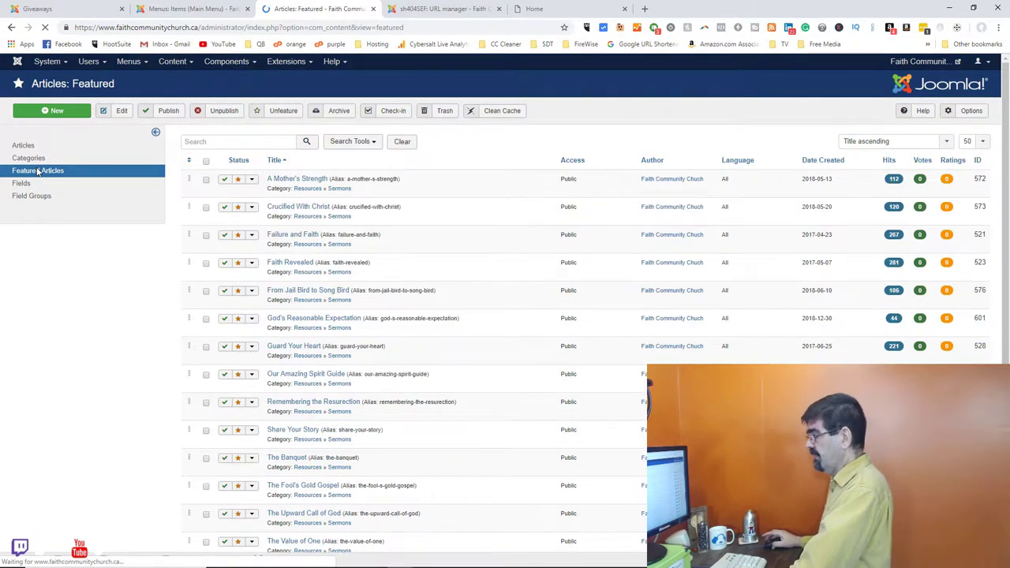
pyautogui.scroll(-2, 308, 225)
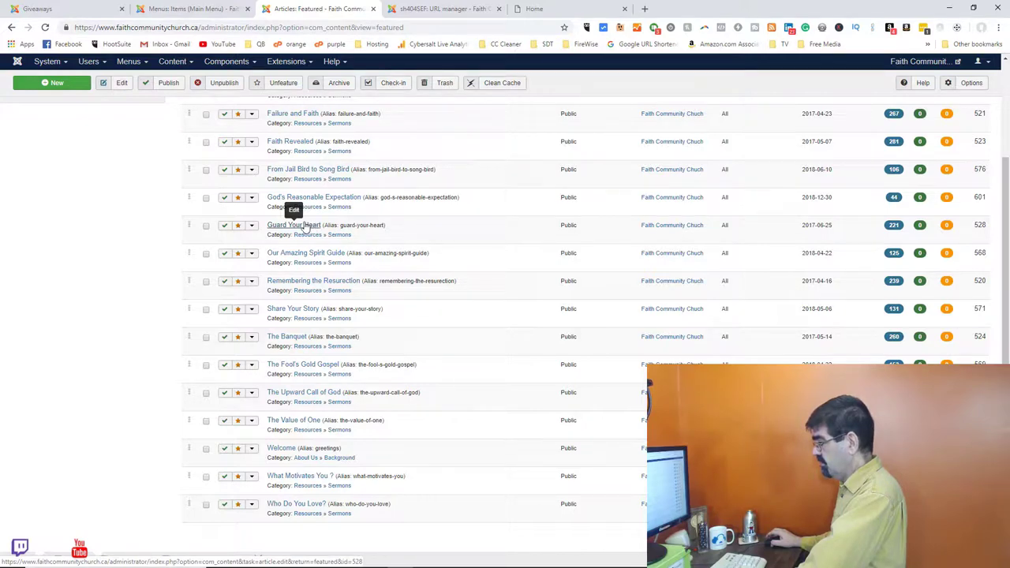
pyautogui.scroll(2, 335, 225)
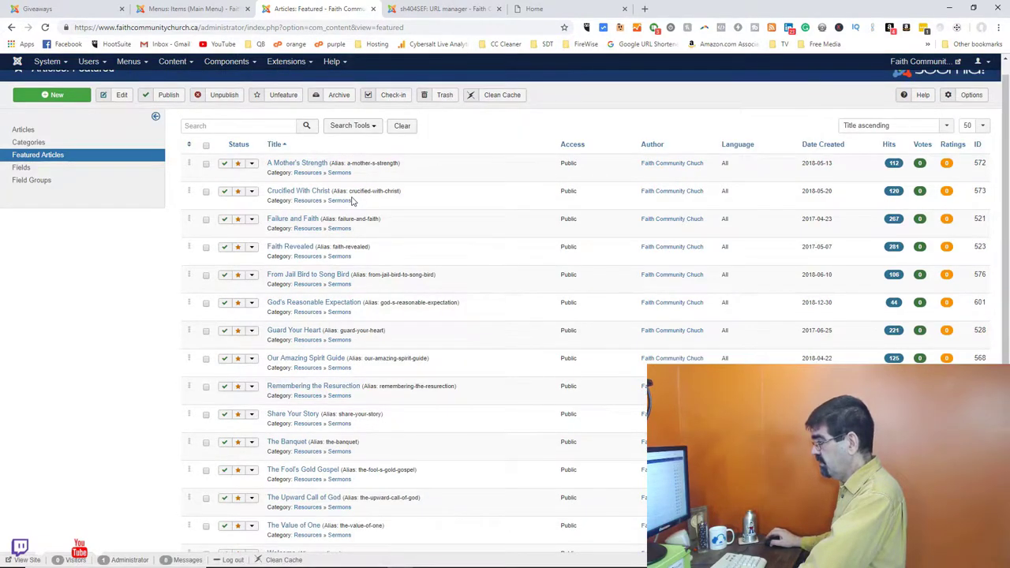
# Filter the Featured Articles list by the Sermons category and look through the filtered articles
pyautogui.scroll(-2, 353, 202)
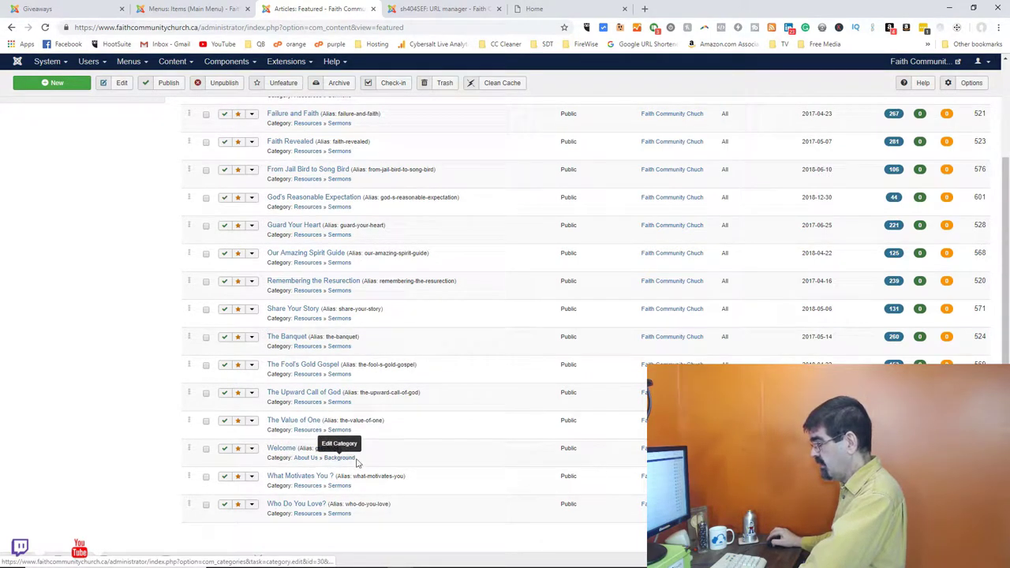
pyautogui.scroll(3, 413, 316)
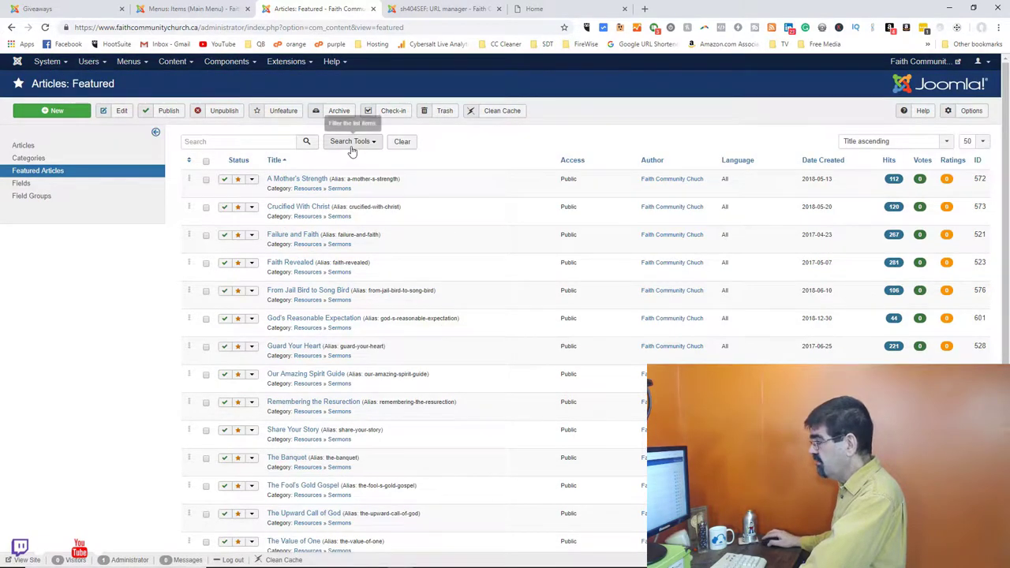
pyautogui.click(351, 141)
pyautogui.click(363, 164)
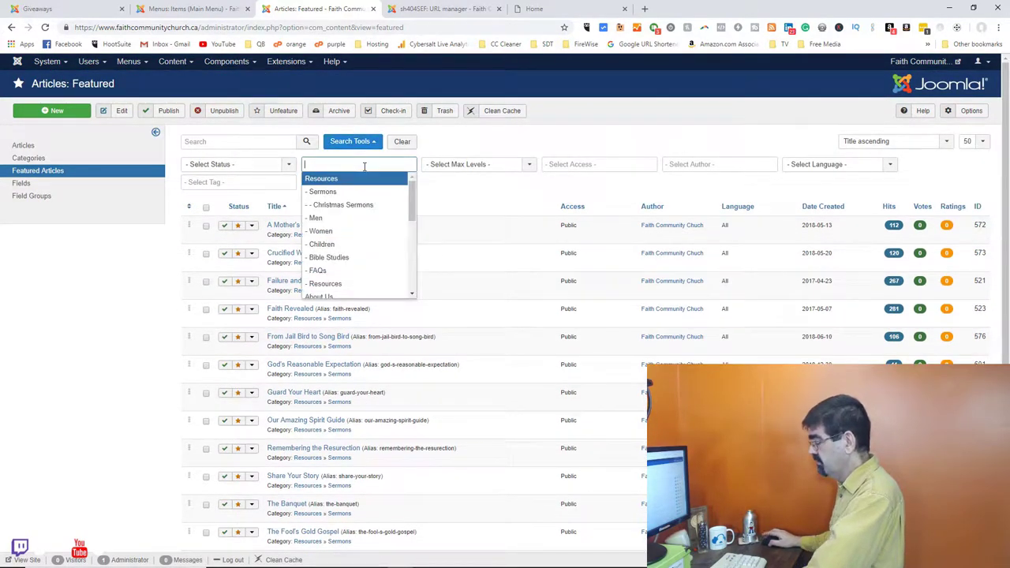
pyautogui.write('serm')
pyautogui.press('Return')
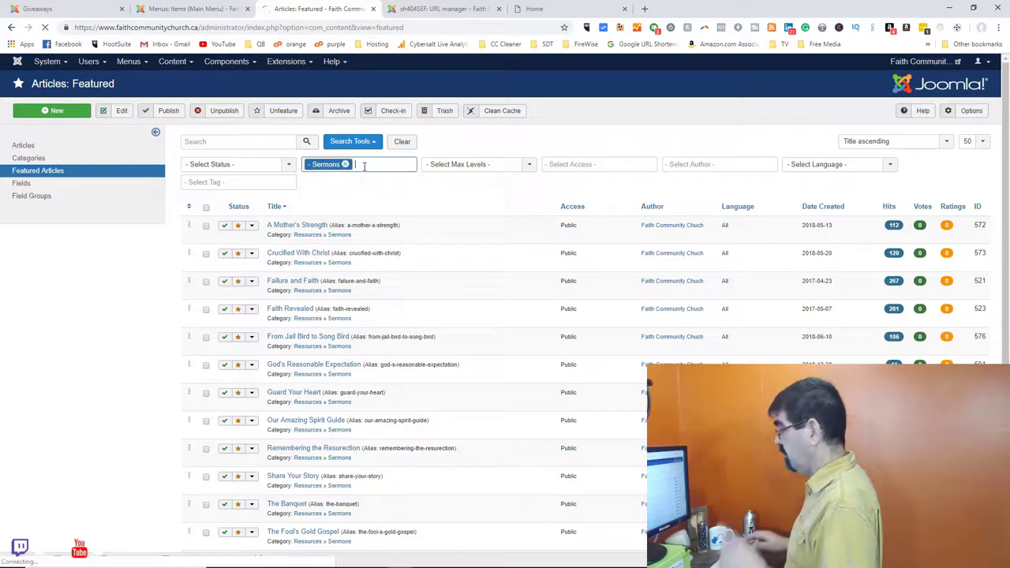
pyautogui.click(38, 170)
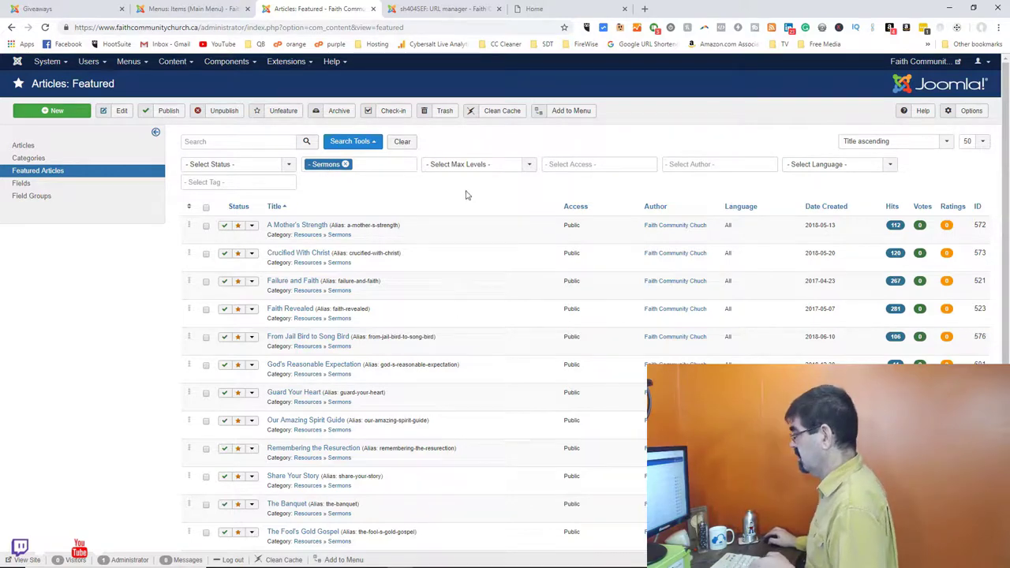
pyautogui.scroll(-3, 398, 228)
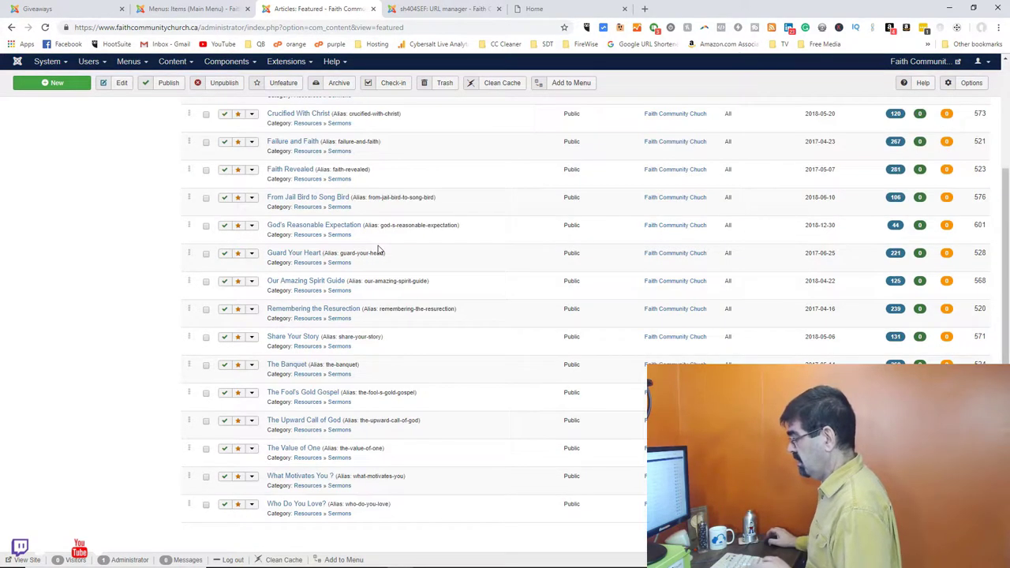
pyautogui.scroll(3, 379, 250)
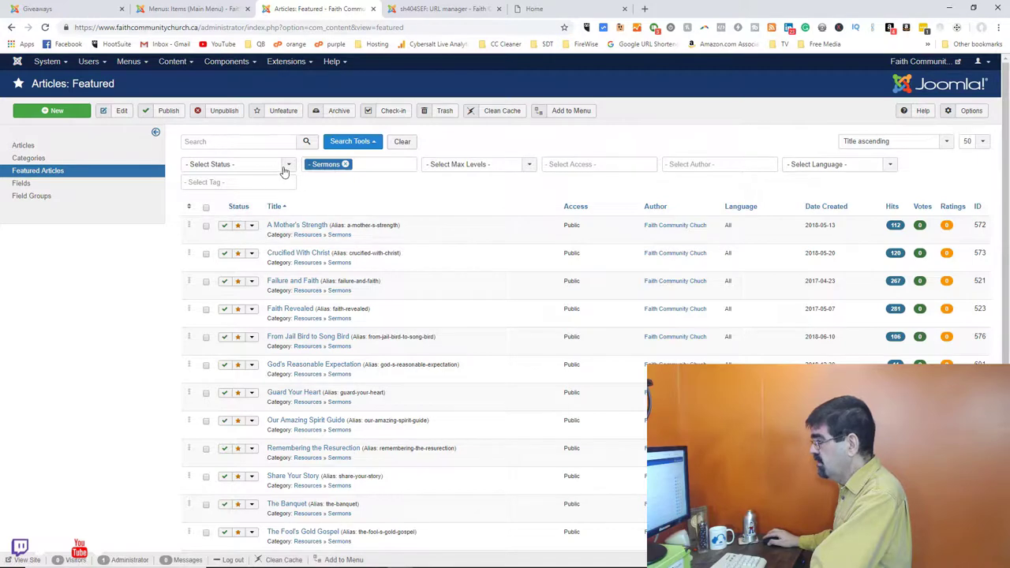
# Unfeature all articles in the Sermons category and remove the category filter from the Featured Articles list
pyautogui.click(206, 206)
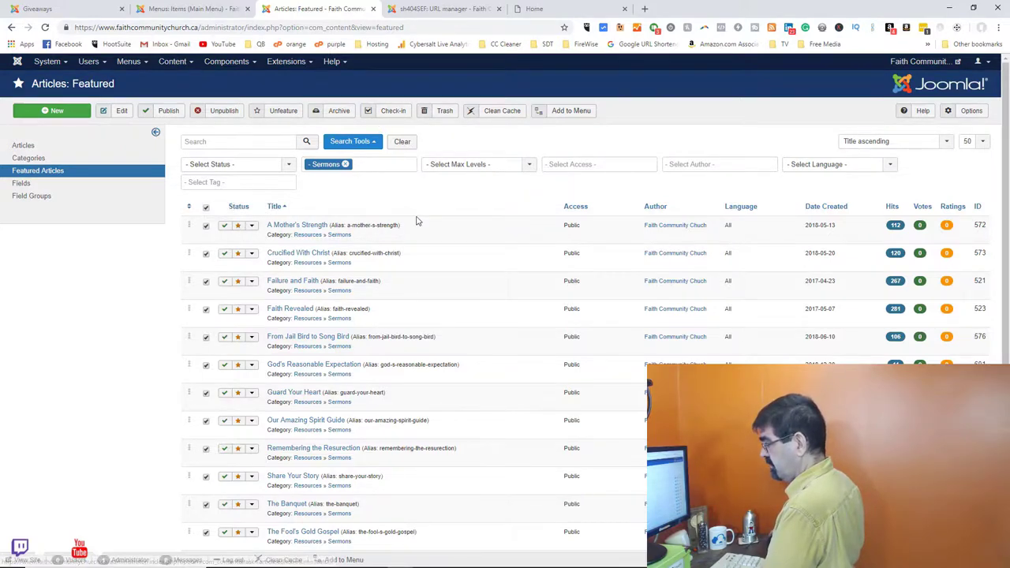
pyautogui.scroll(-2, 253, 228)
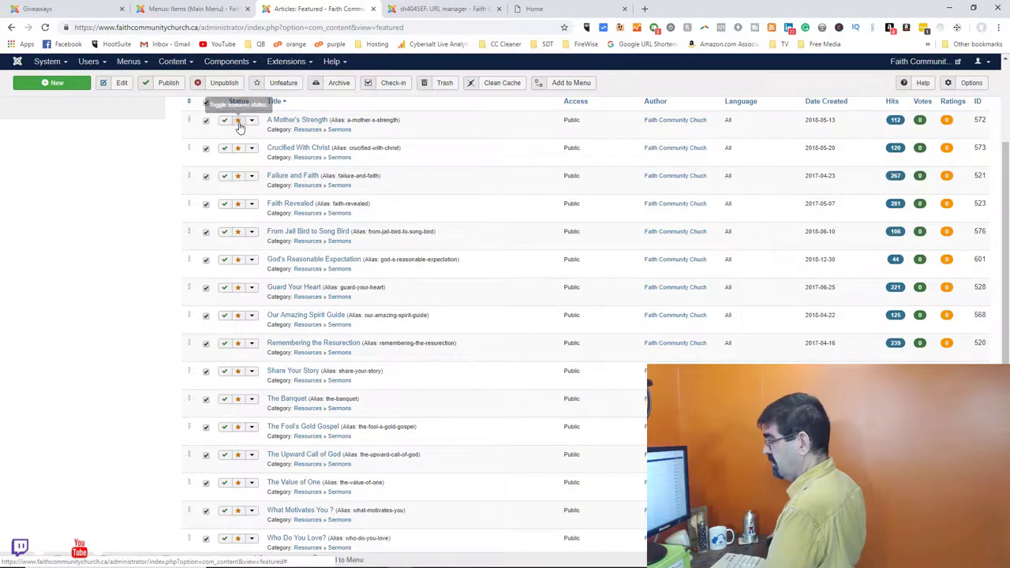
pyautogui.click(238, 175)
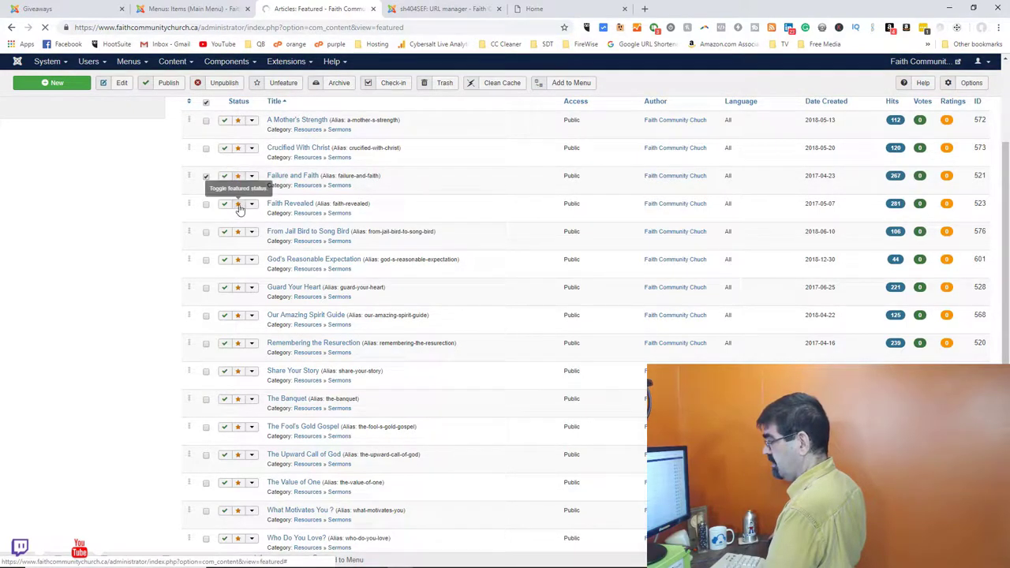
pyautogui.click(237, 204)
pyautogui.click(237, 259)
pyautogui.click(237, 287)
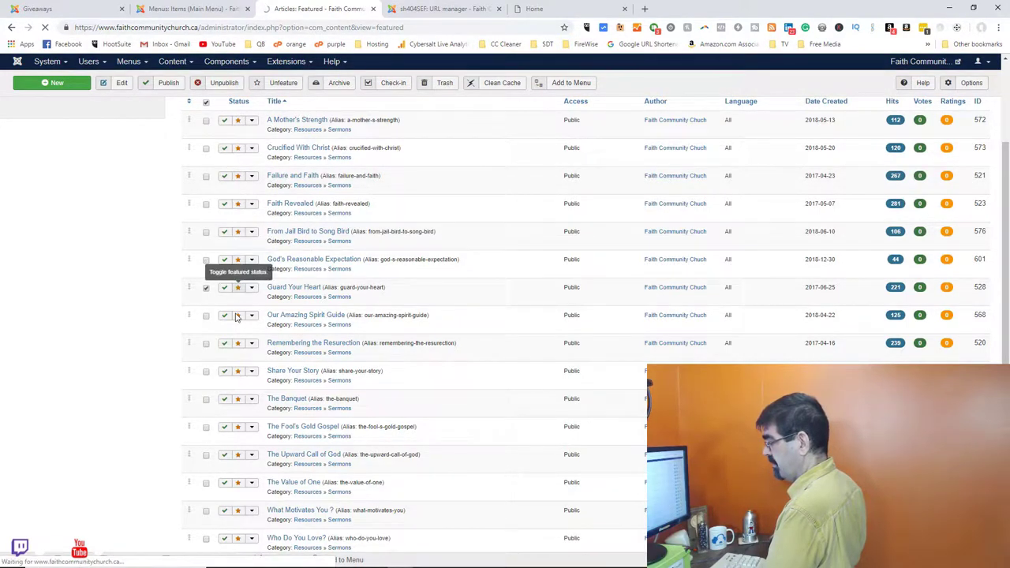
pyautogui.click(238, 315)
pyautogui.click(237, 344)
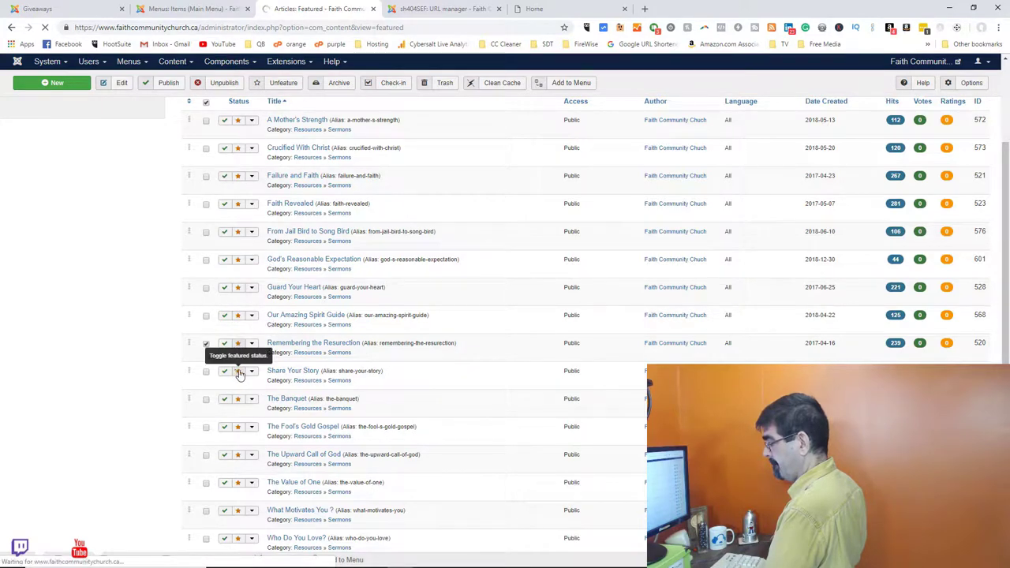
pyautogui.click(238, 371)
pyautogui.click(238, 398)
pyautogui.click(238, 427)
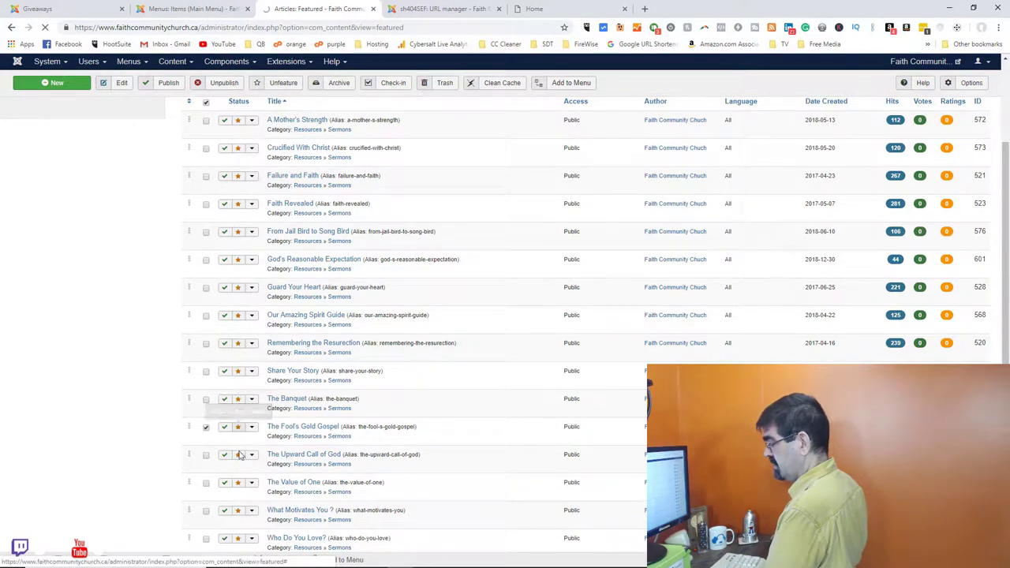
pyautogui.click(238, 454)
pyautogui.click(237, 482)
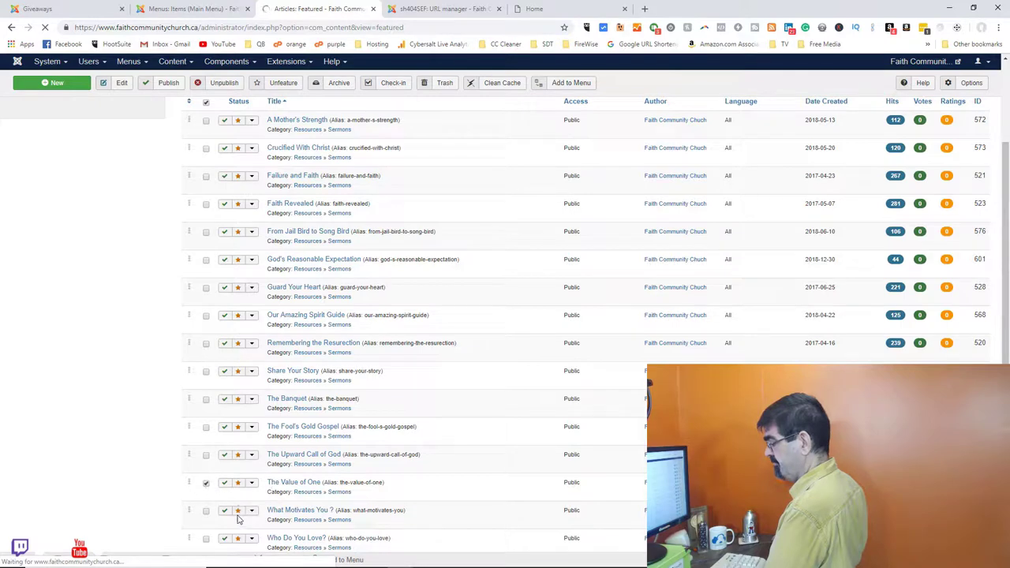
pyautogui.click(238, 510)
pyautogui.click(238, 538)
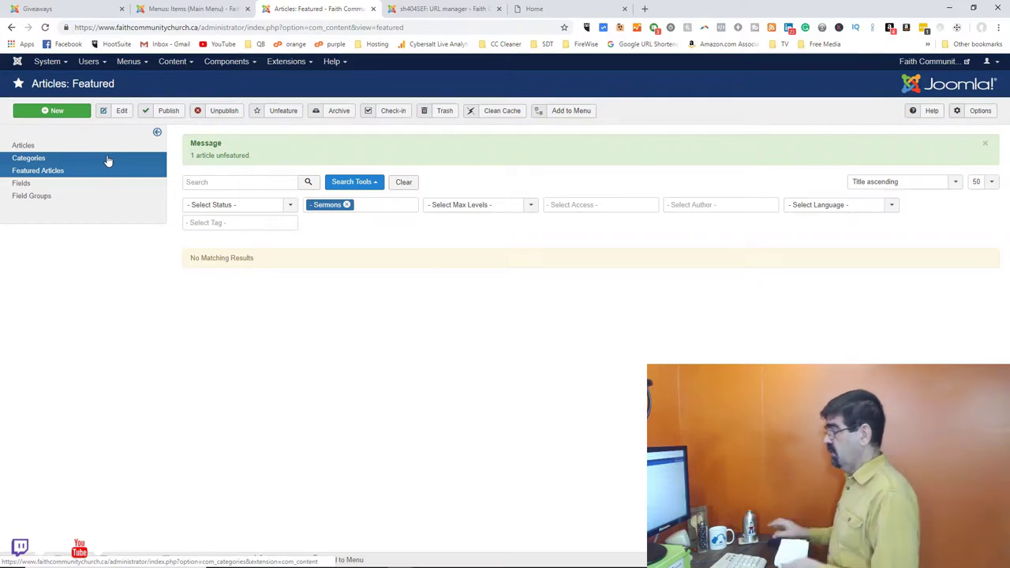
pyautogui.click(345, 205)
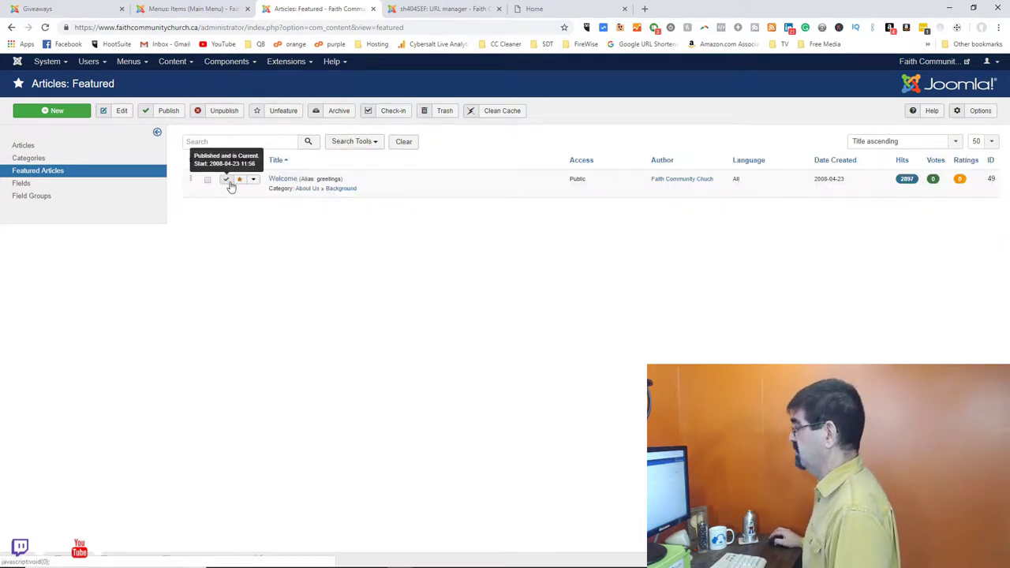
# Reload the live Home page to check its featured content, and compare it with the site's About Us page
pyautogui.click(557, 11)
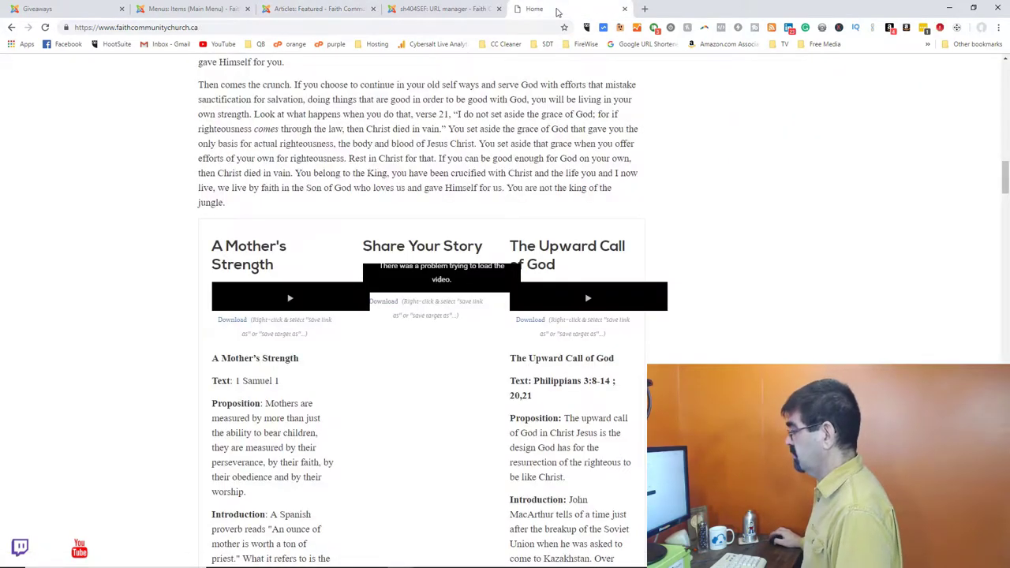
pyautogui.click(45, 28)
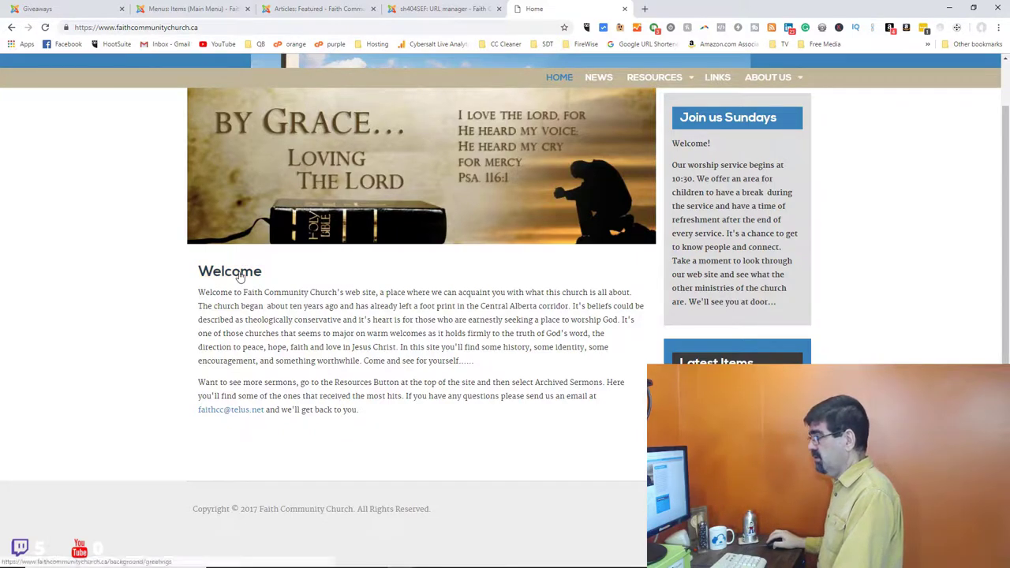
pyautogui.click(765, 77)
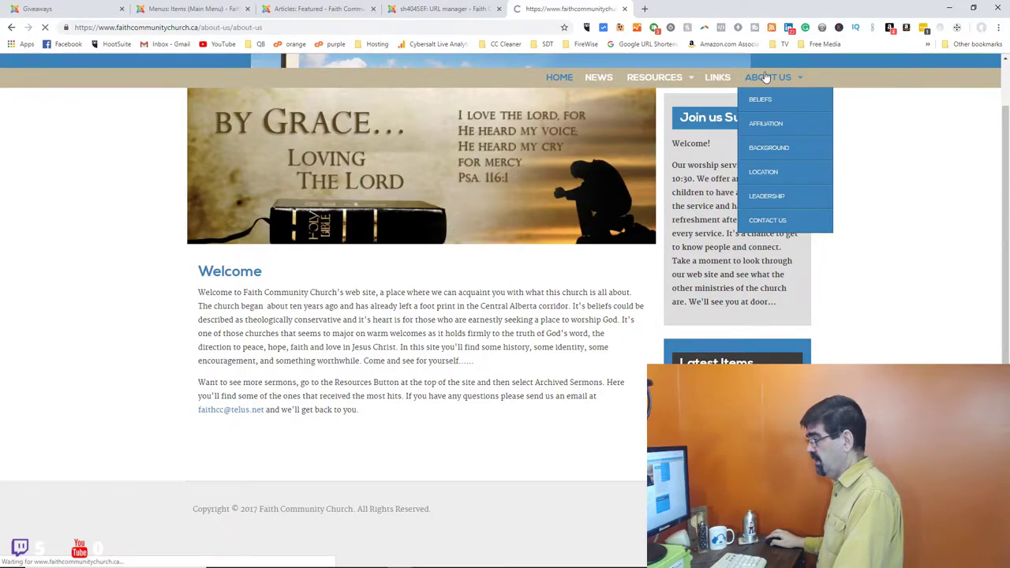
pyautogui.scroll(-3, 509, 308)
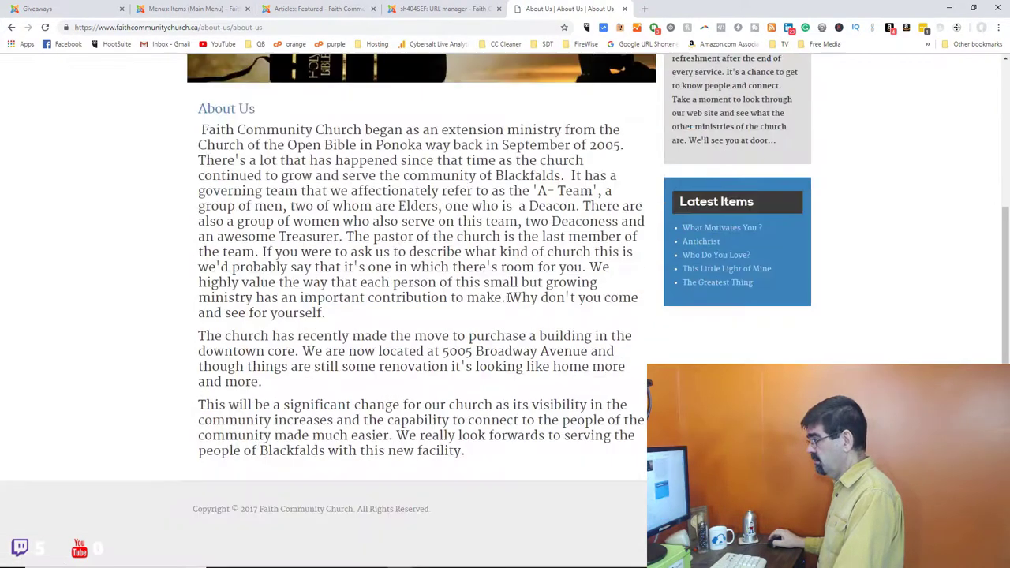
pyautogui.scroll(3, 509, 308)
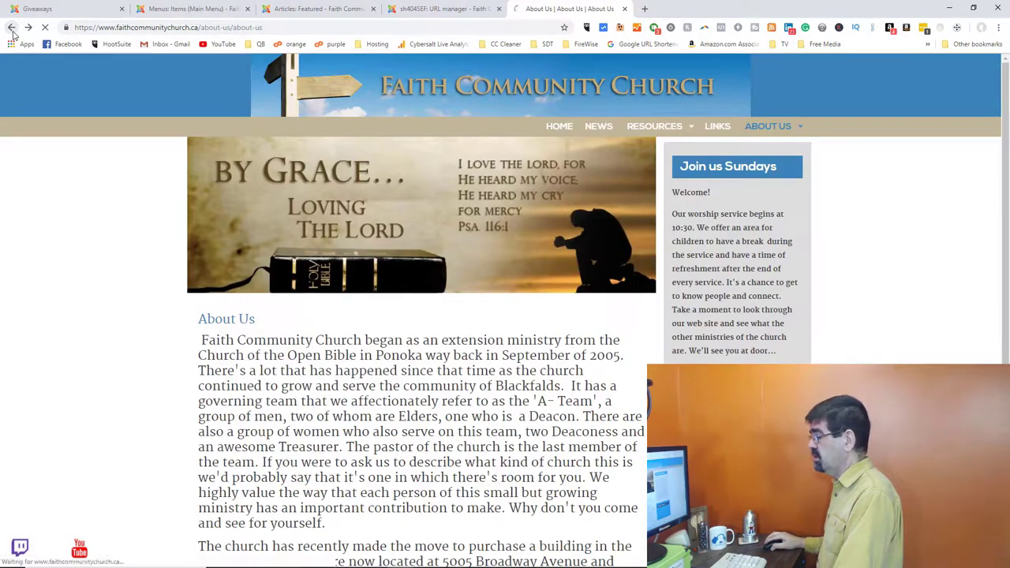
pyautogui.click(12, 27)
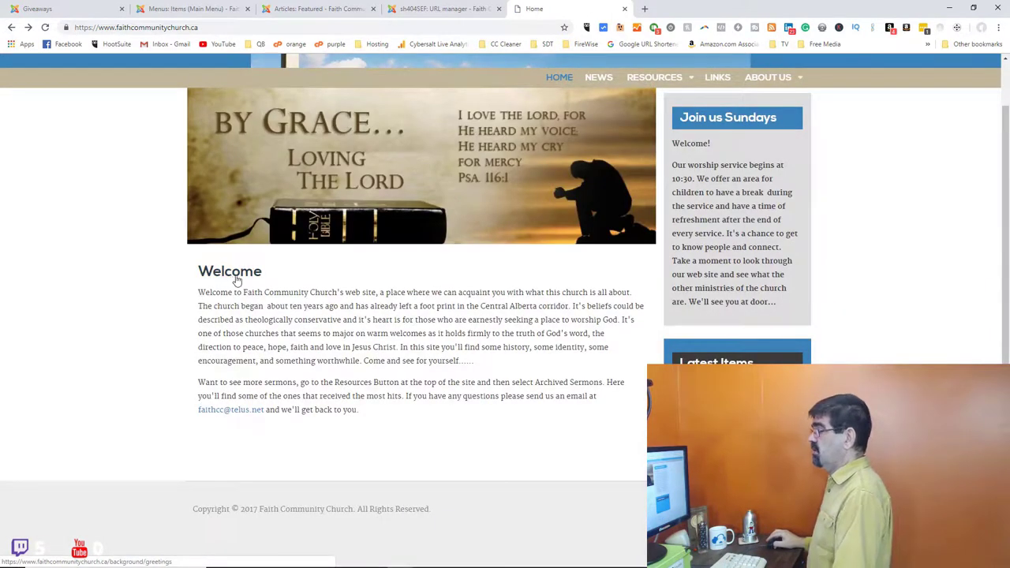
# Check the Welcome article's category in the Featured Articles list and view the live Background page under About Us
pyautogui.click(307, 9)
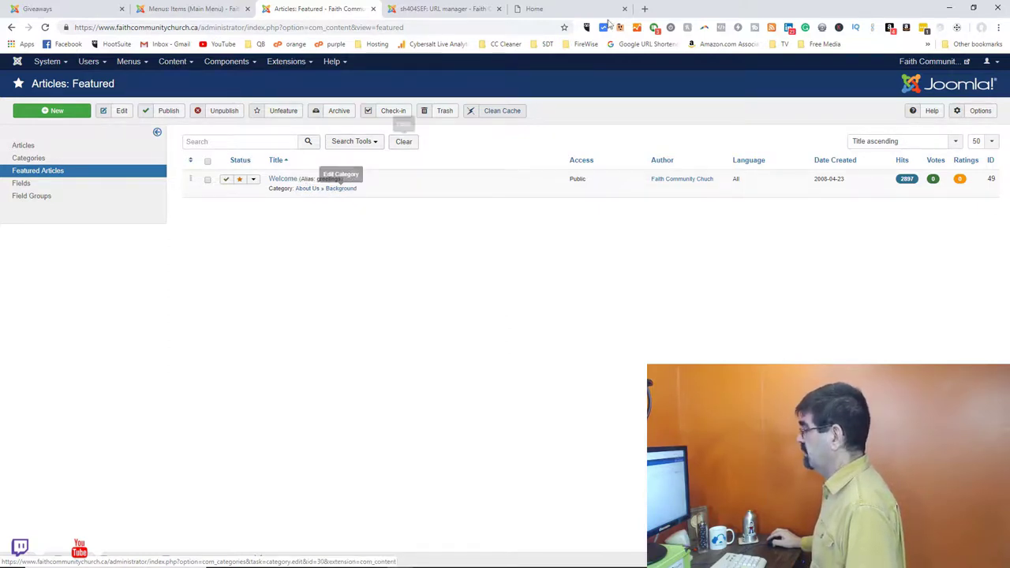
pyautogui.click(563, 16)
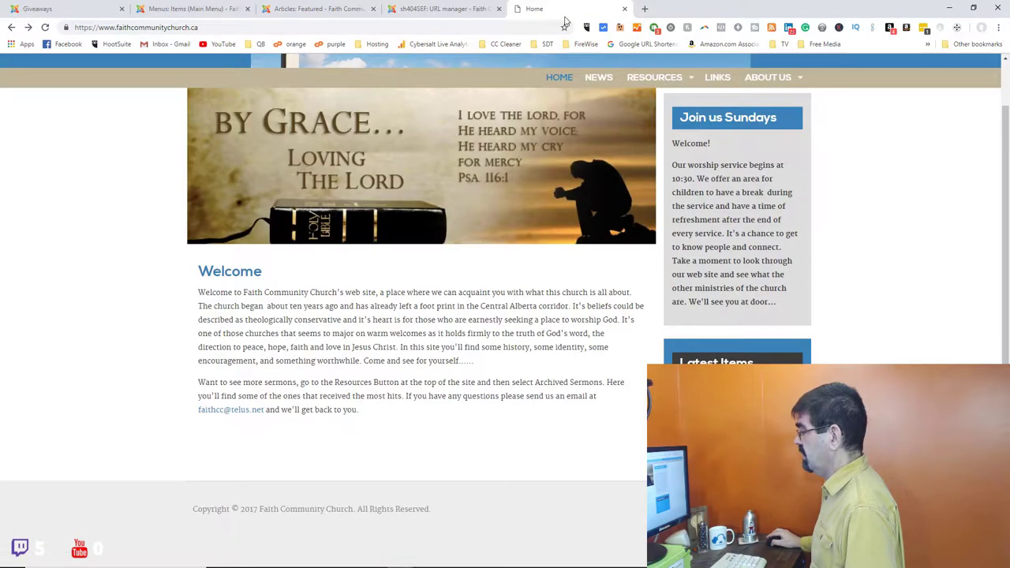
pyautogui.moveTo(766, 83)
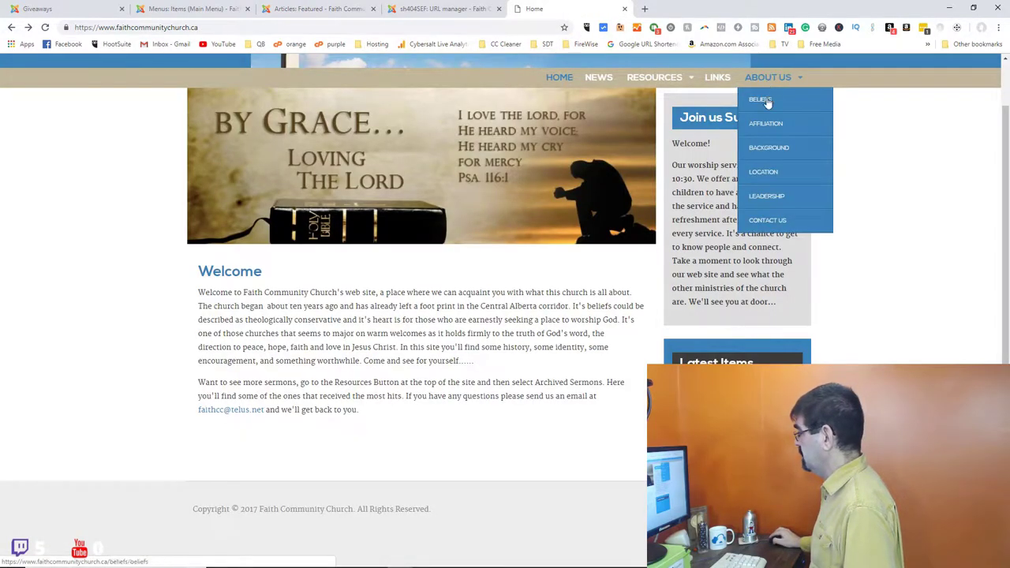
pyautogui.click(765, 152)
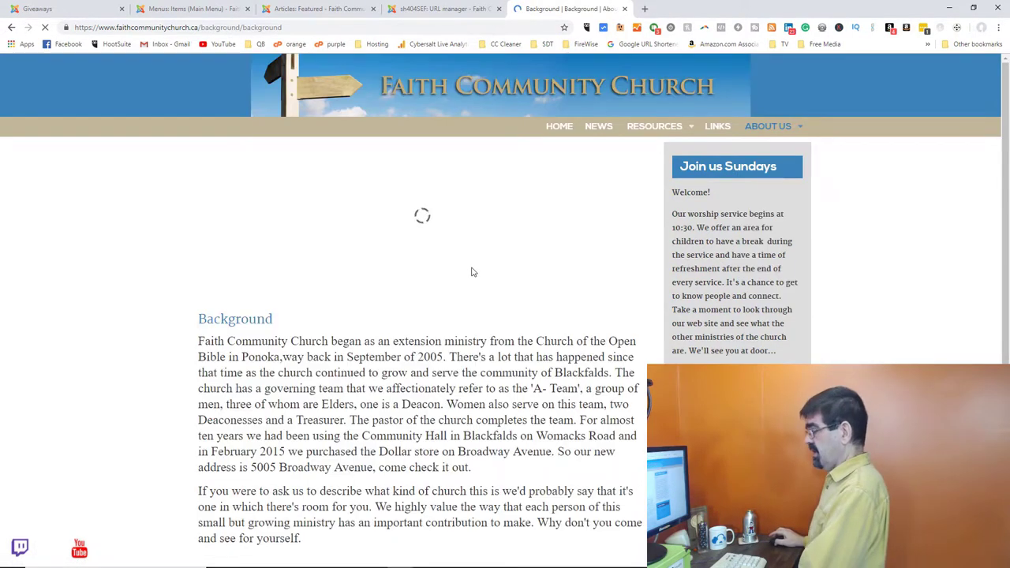
pyautogui.scroll(-1, 471, 267)
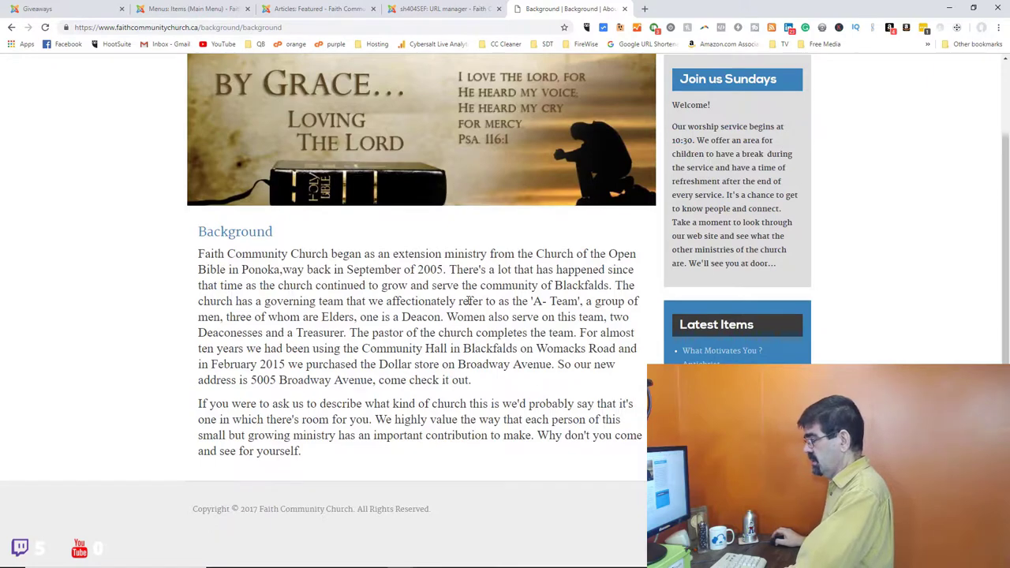
pyautogui.scroll(1, 470, 301)
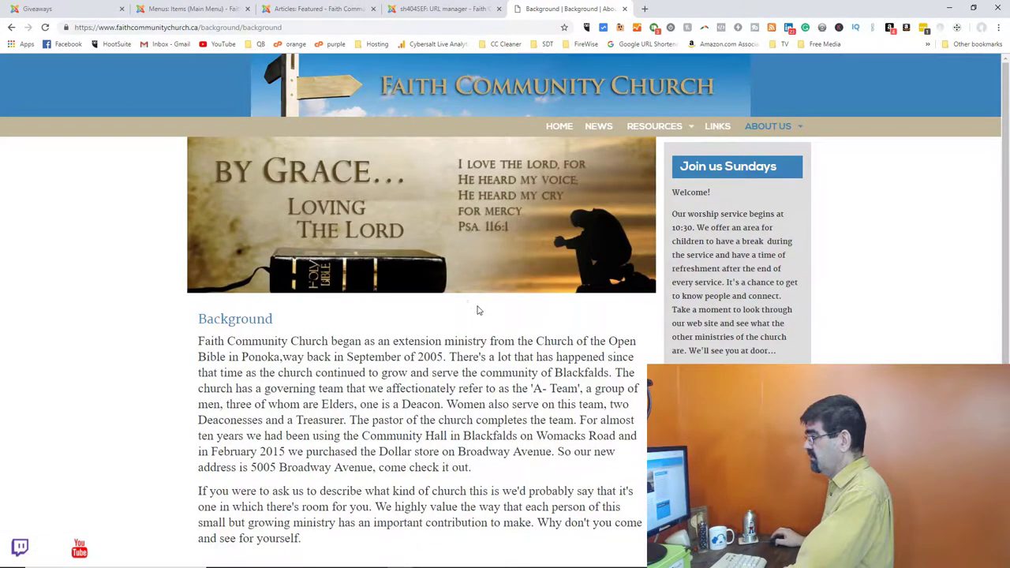
pyautogui.scroll(-1, 353, 400)
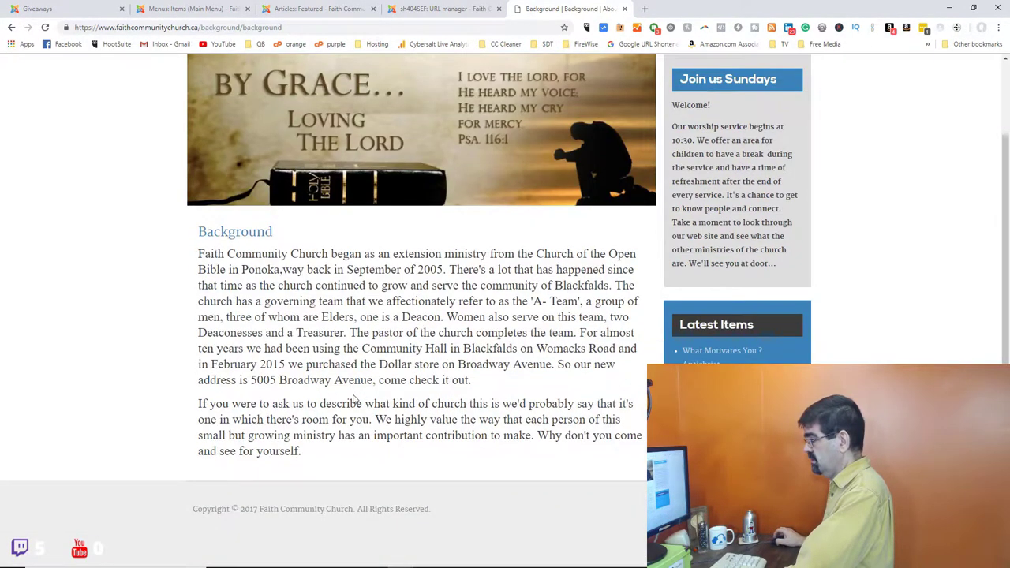
pyautogui.scroll(1, 580, 251)
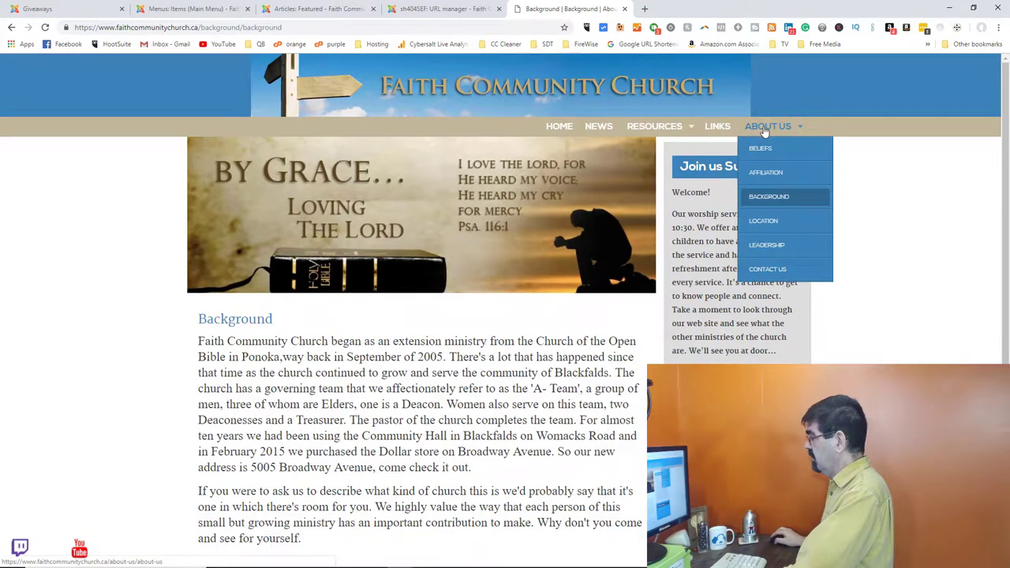
# Recheck the Featured Articles list and view the live Sermons page under Resources for featured content
pyautogui.click(321, 9)
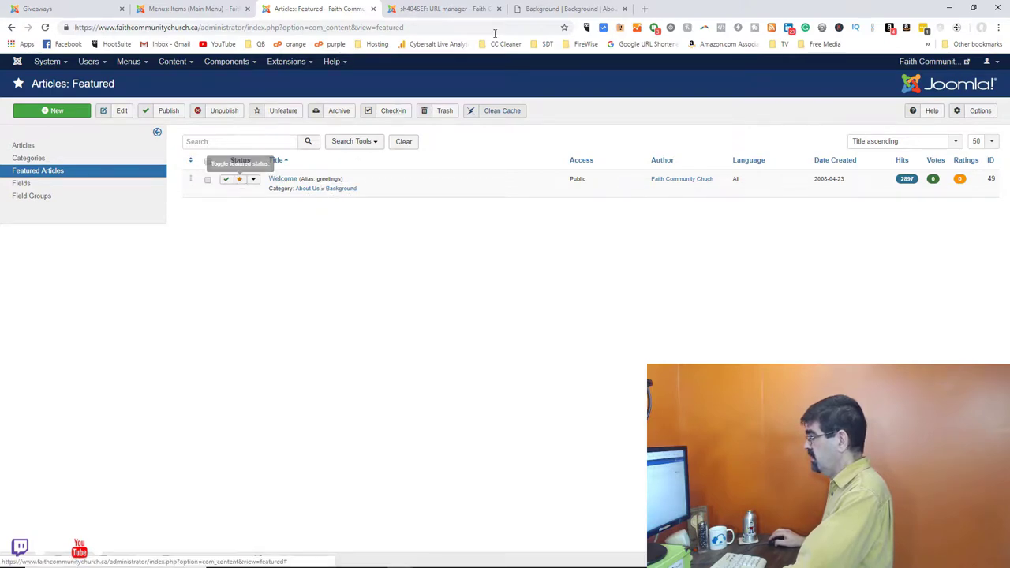
pyautogui.click(552, 9)
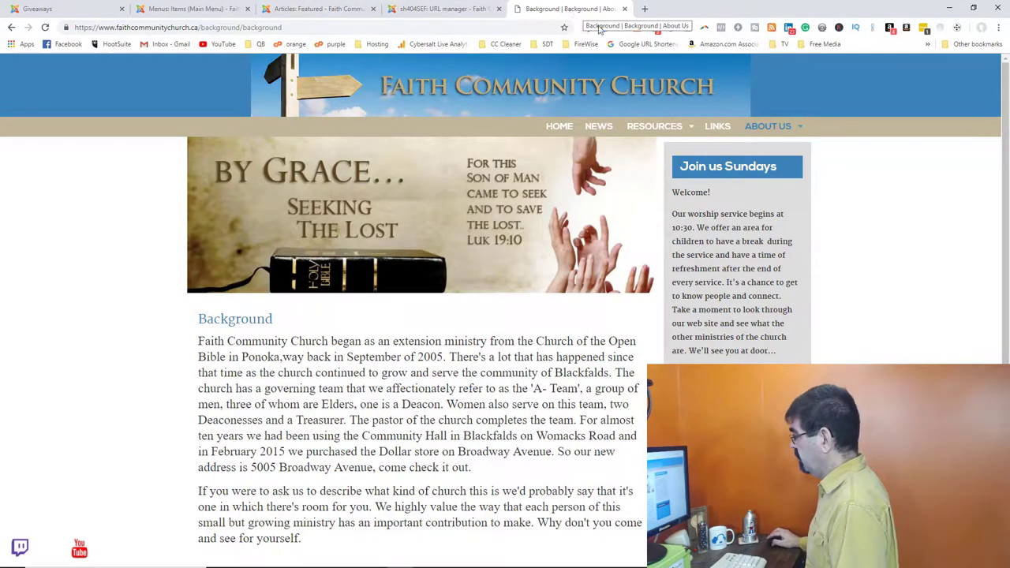
pyautogui.moveTo(655, 127)
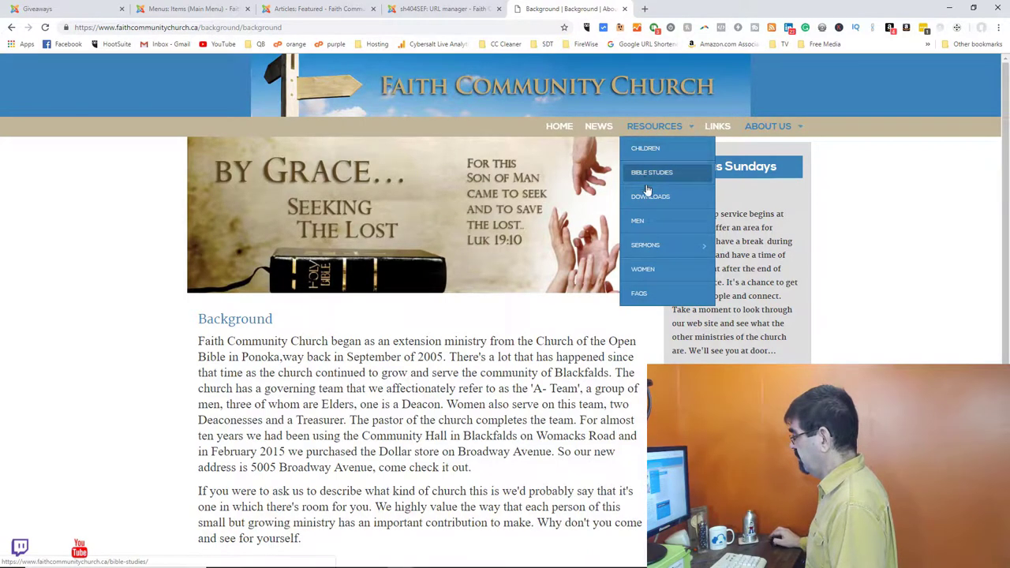
pyautogui.click(643, 246)
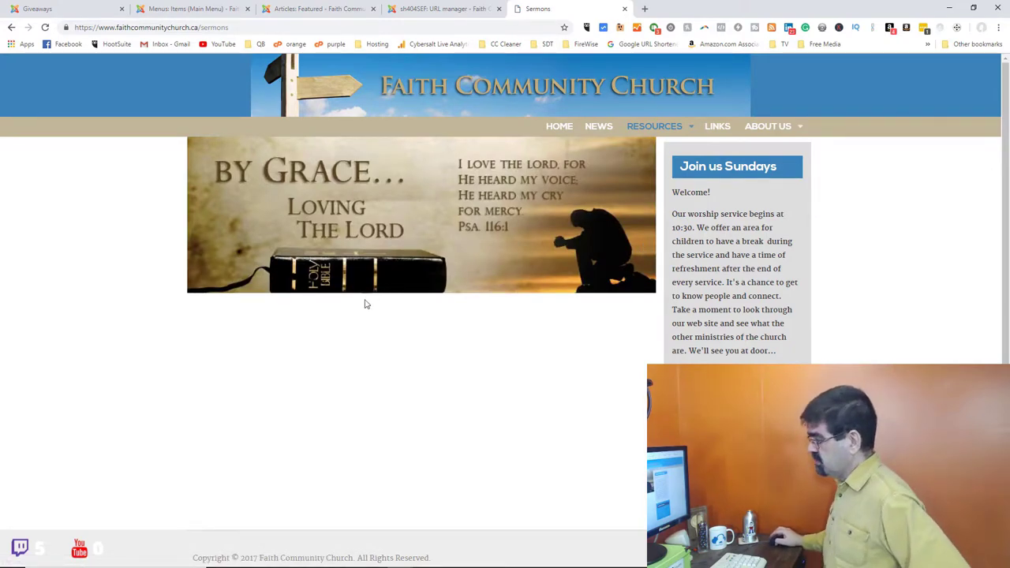
pyautogui.scroll(-1, 359, 305)
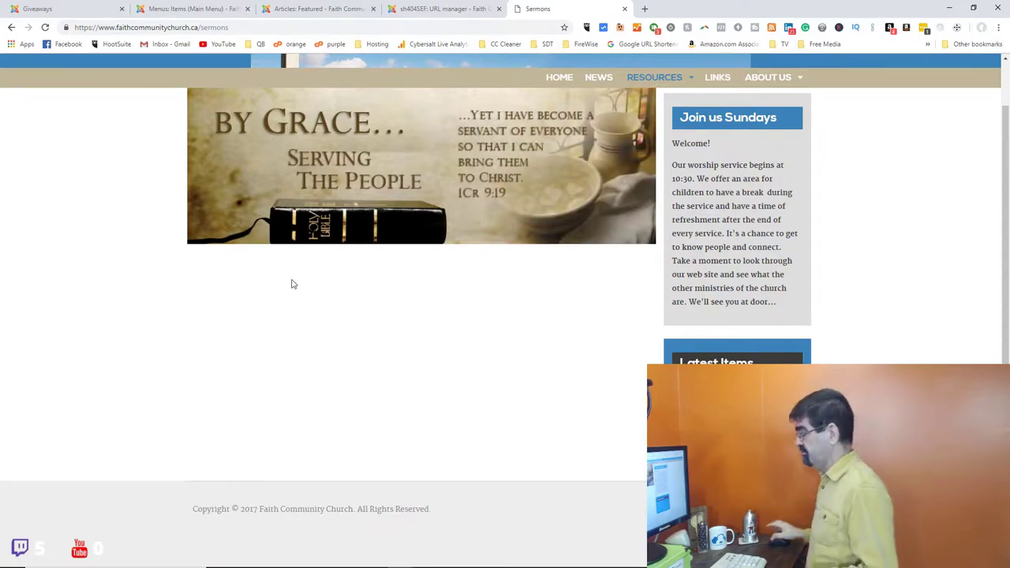
# Change the menu item type of the Main Menu's Sermons item to the Articles Category List
pyautogui.click(183, 12)
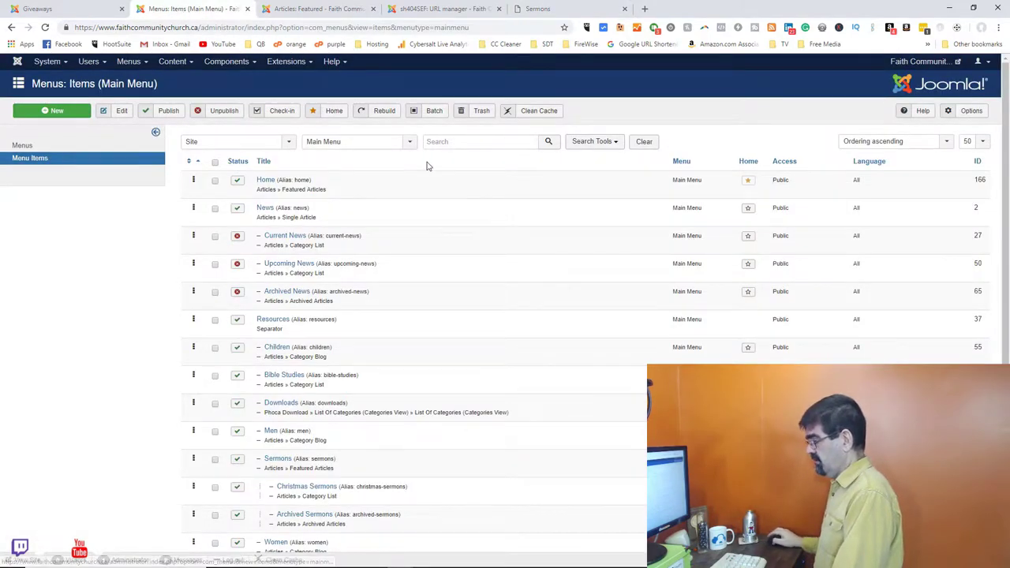
pyautogui.scroll(-3, 463, 179)
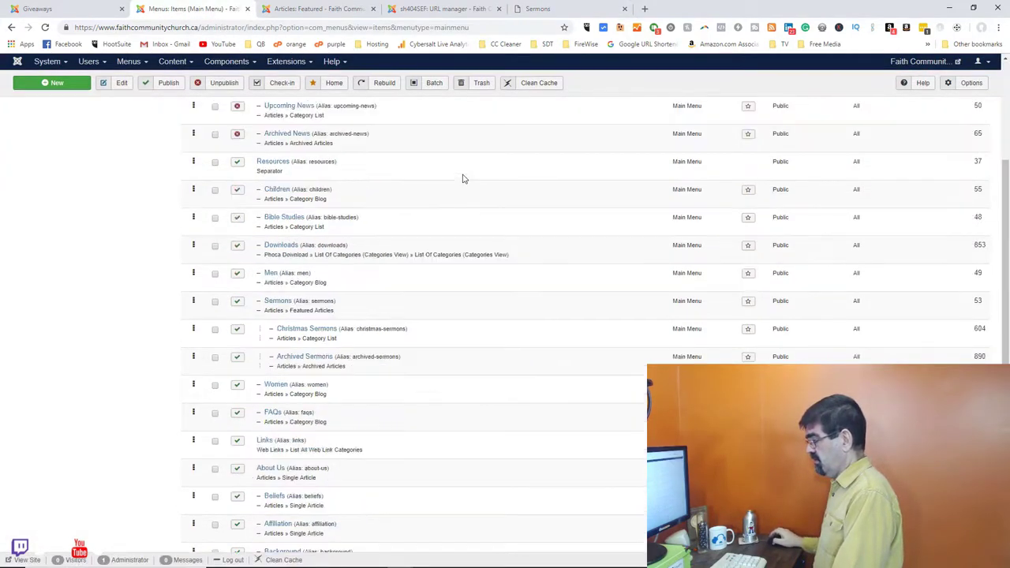
pyautogui.click(276, 301)
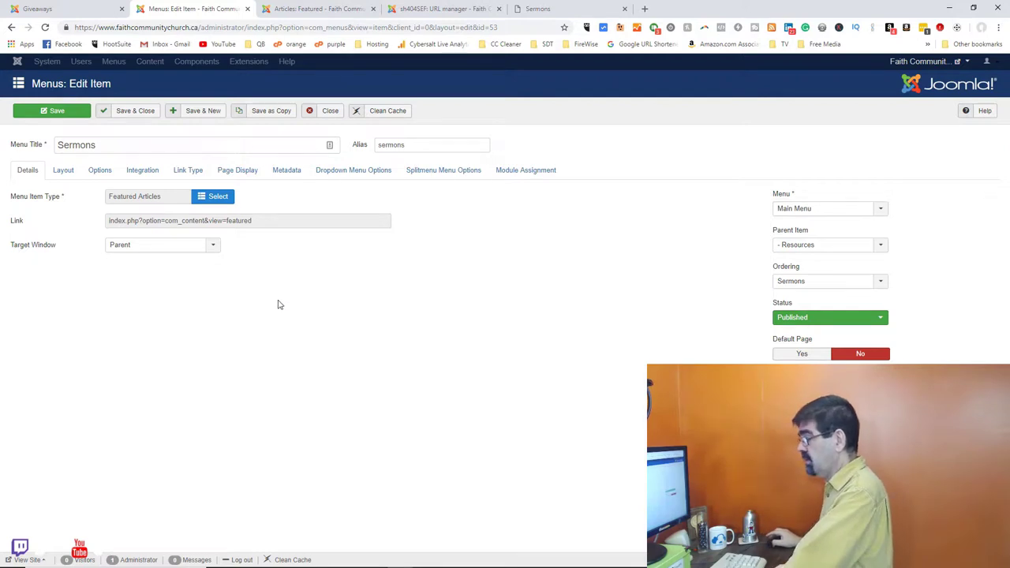
pyautogui.click(222, 198)
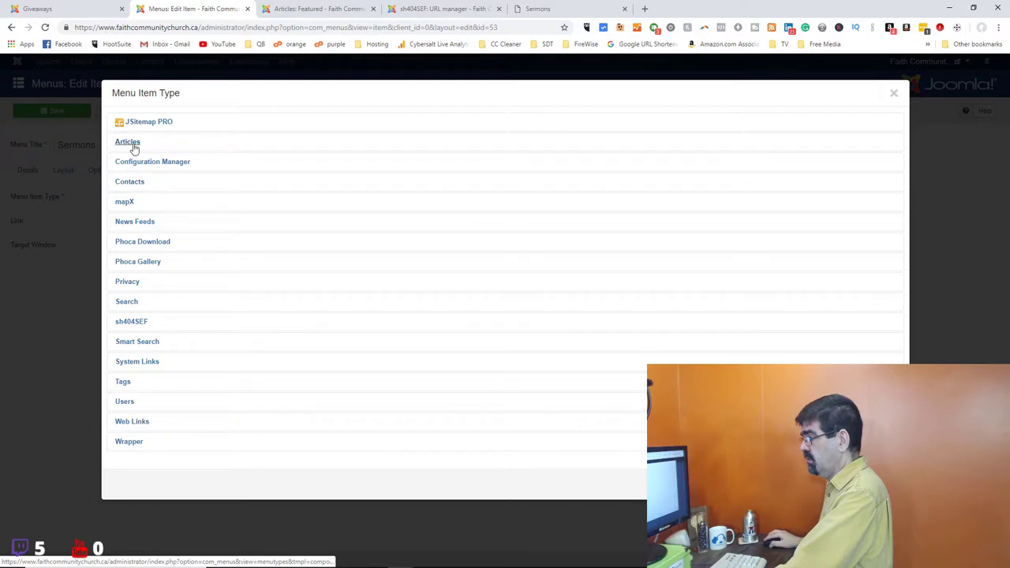
pyautogui.click(134, 148)
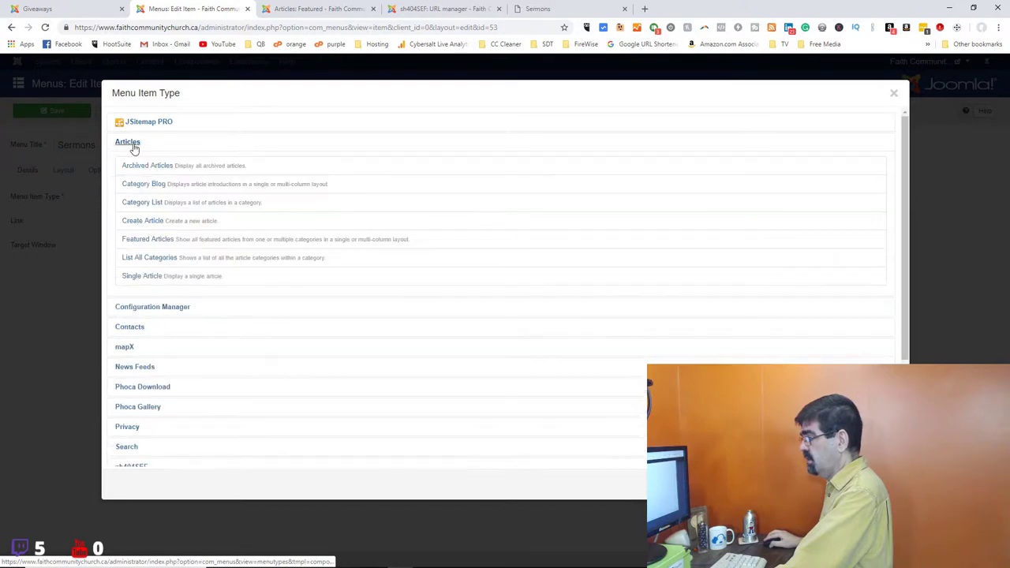
pyautogui.click(148, 203)
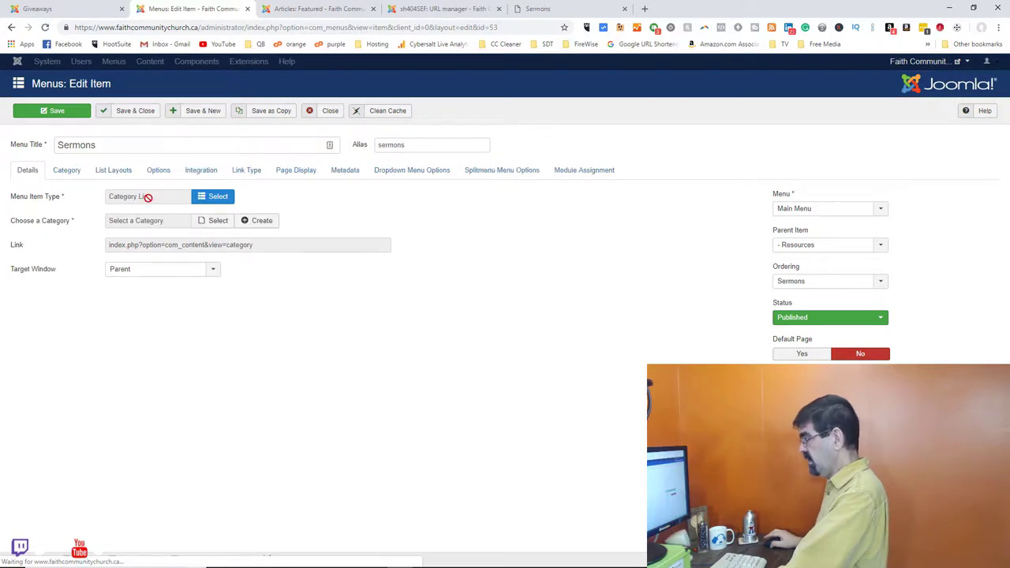
# Choose the Sermons category for the menu item, review its category and list layout options, and save it
pyautogui.click(218, 220)
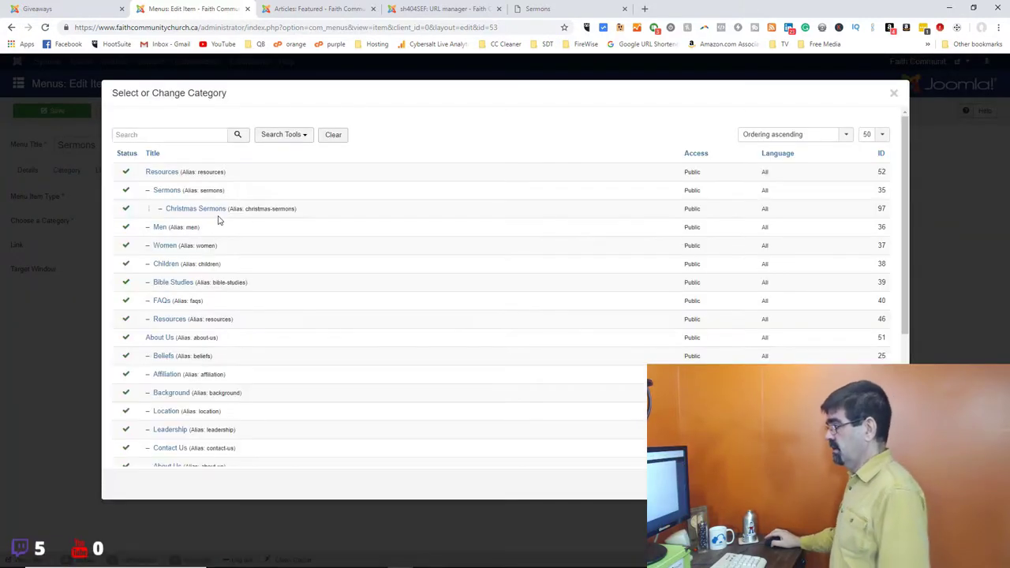
pyautogui.click(164, 192)
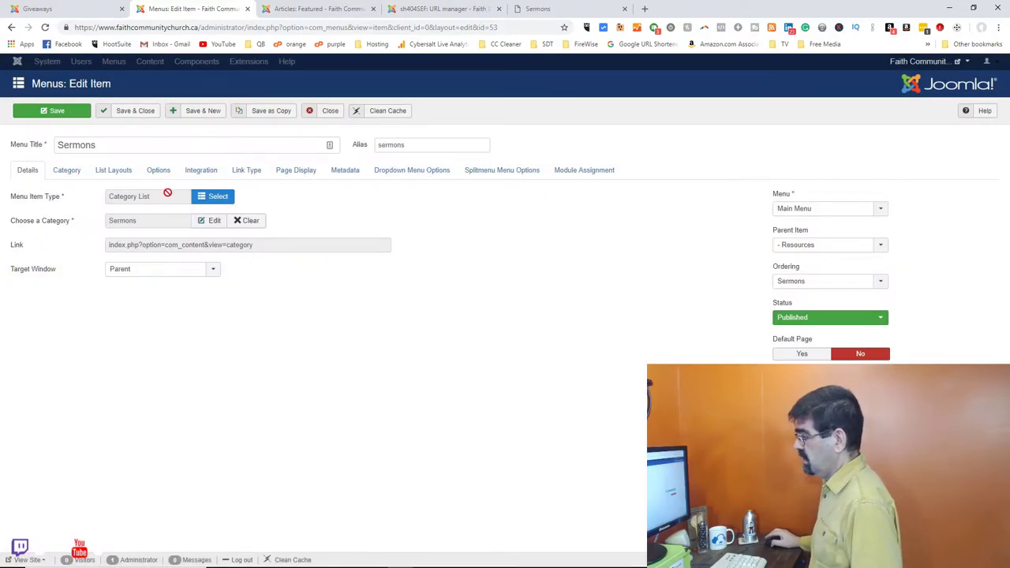
pyautogui.click(67, 171)
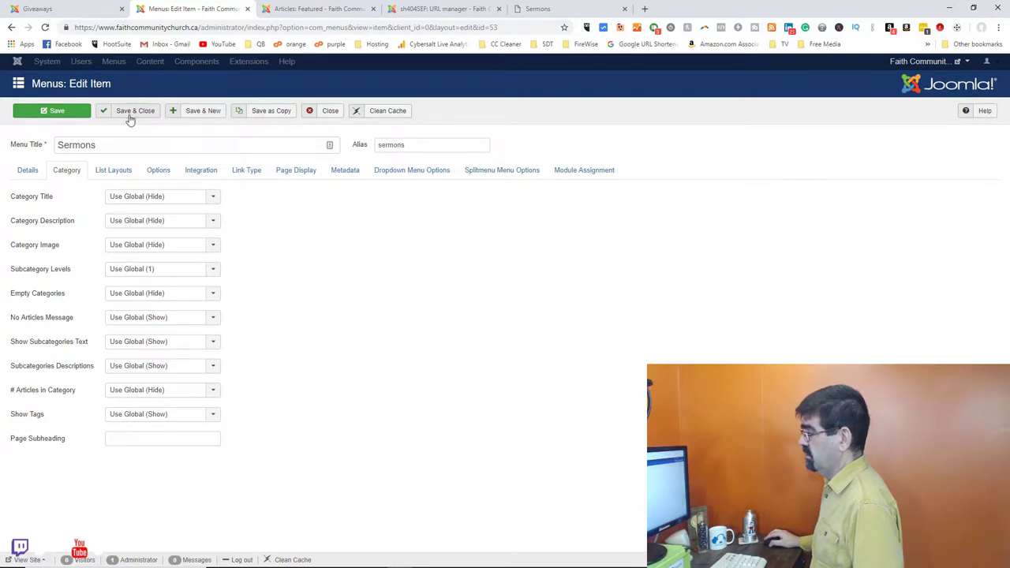
pyautogui.click(117, 170)
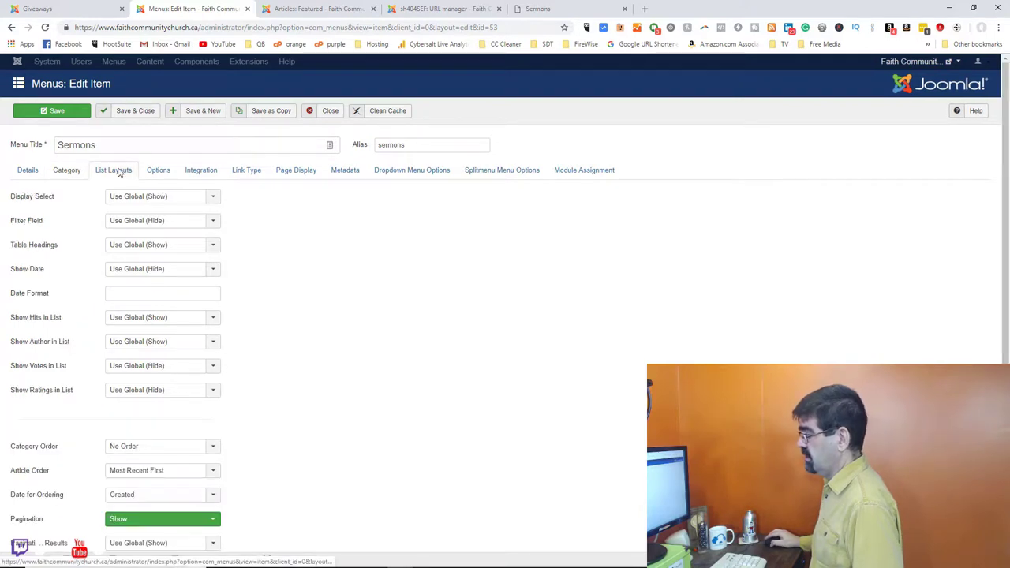
pyautogui.click(53, 115)
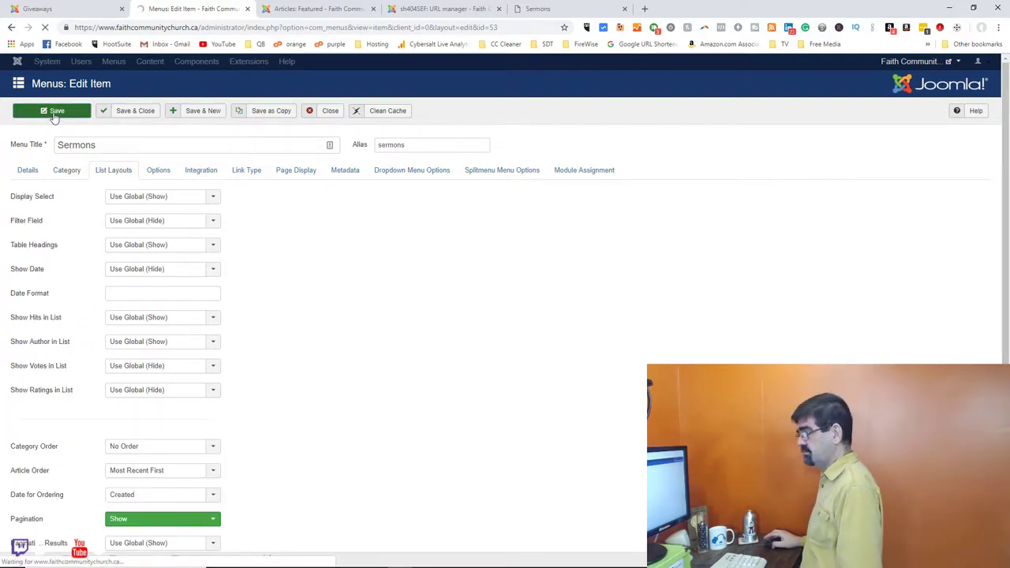
# Reload the live Sermons page to check its content against the new menu item type
pyautogui.click(562, 10)
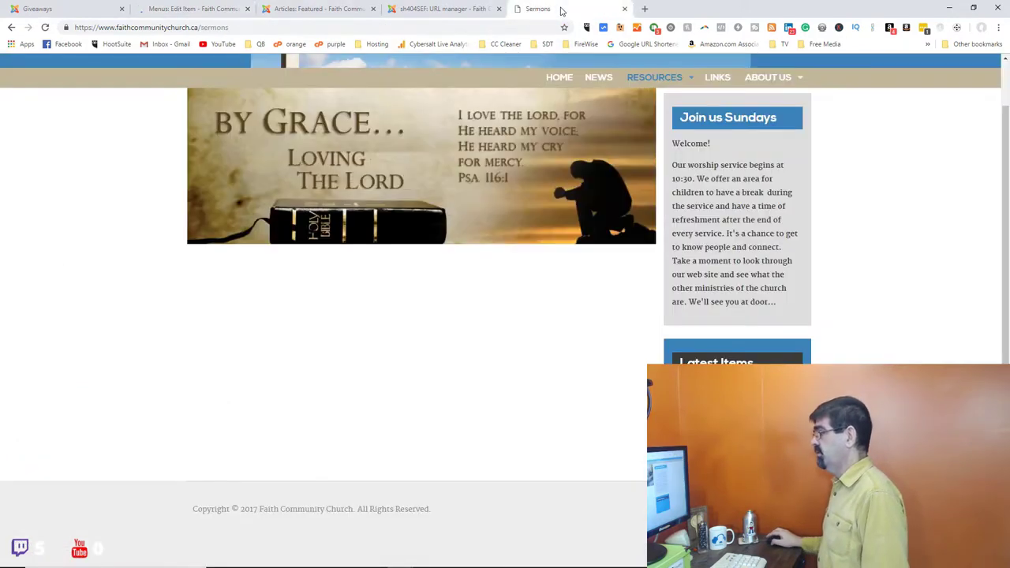
pyautogui.click(45, 27)
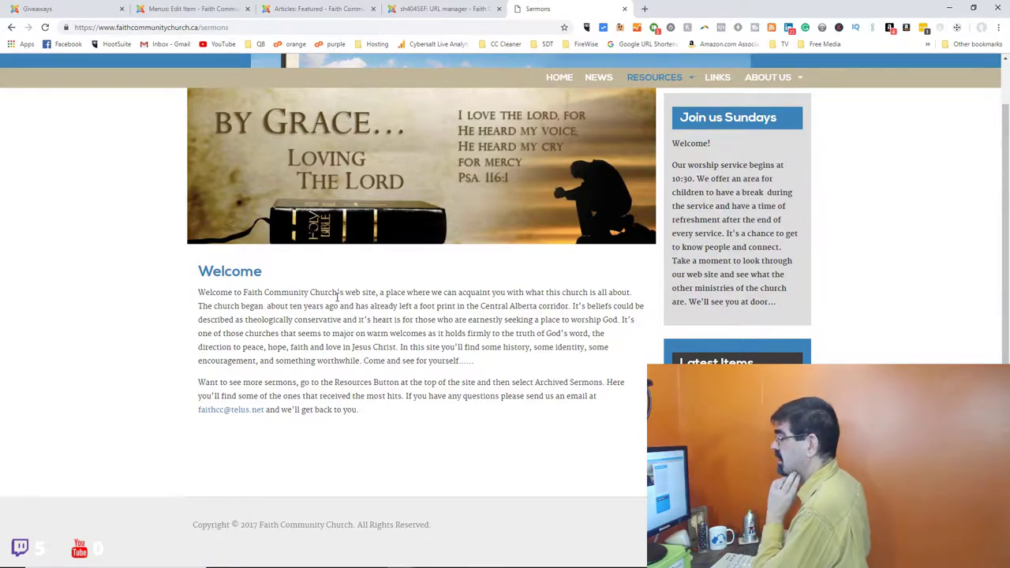
pyautogui.click(45, 28)
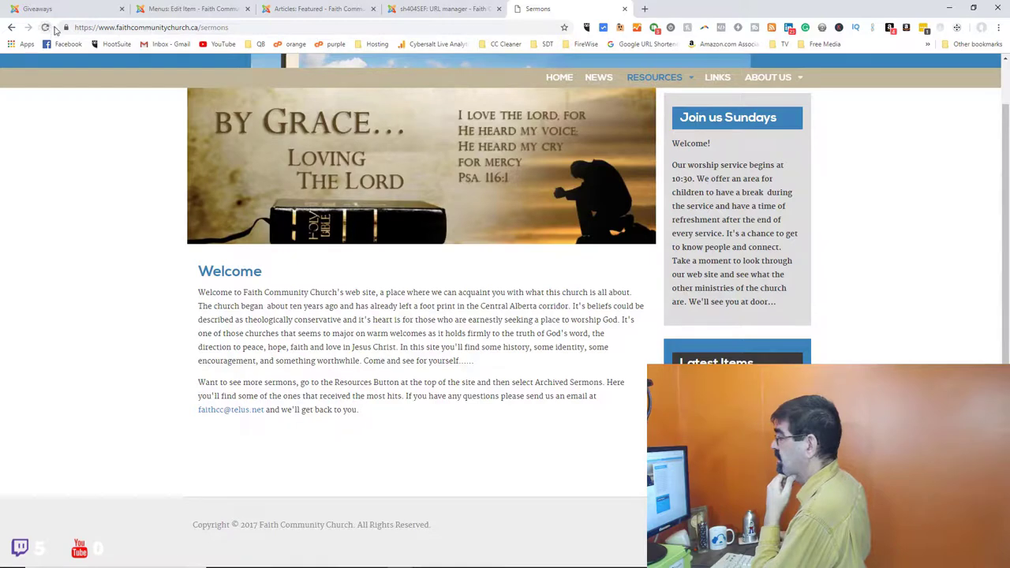
# Clean the cache from the Sermons menu item editor and reload the live Sermons page
pyautogui.click(193, 9)
pyautogui.click(406, 110)
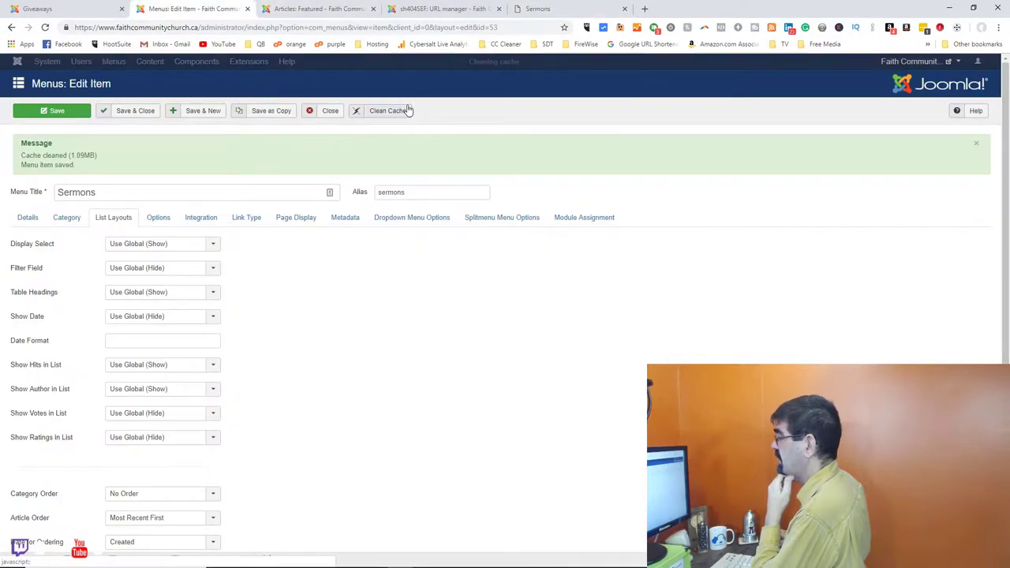
pyautogui.click(552, 8)
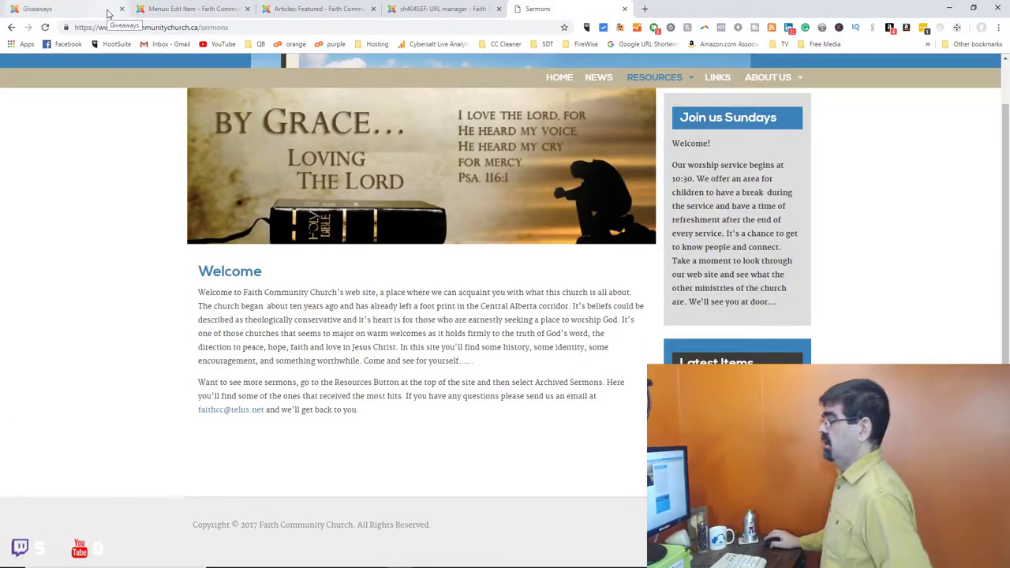
pyautogui.click(46, 28)
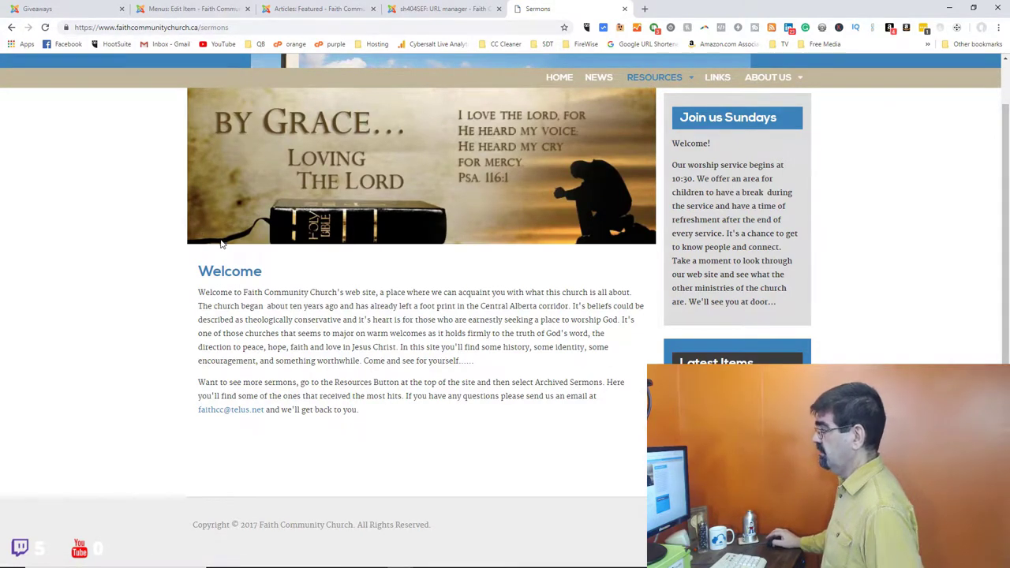
# Check the category options, menu item type and chosen category of the saved Sermons menu item
pyautogui.click(287, 11)
pyautogui.click(193, 10)
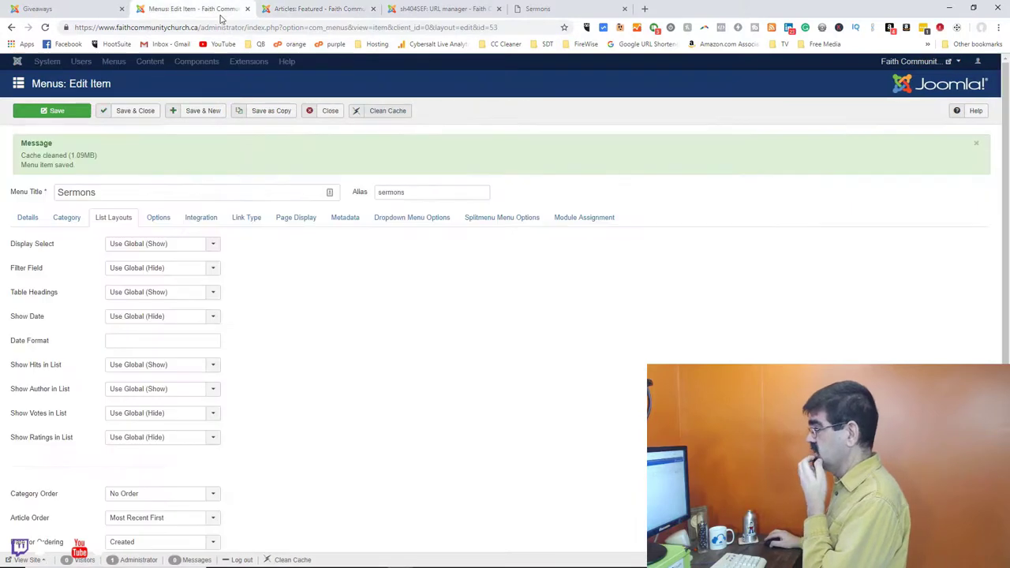
pyautogui.click(67, 218)
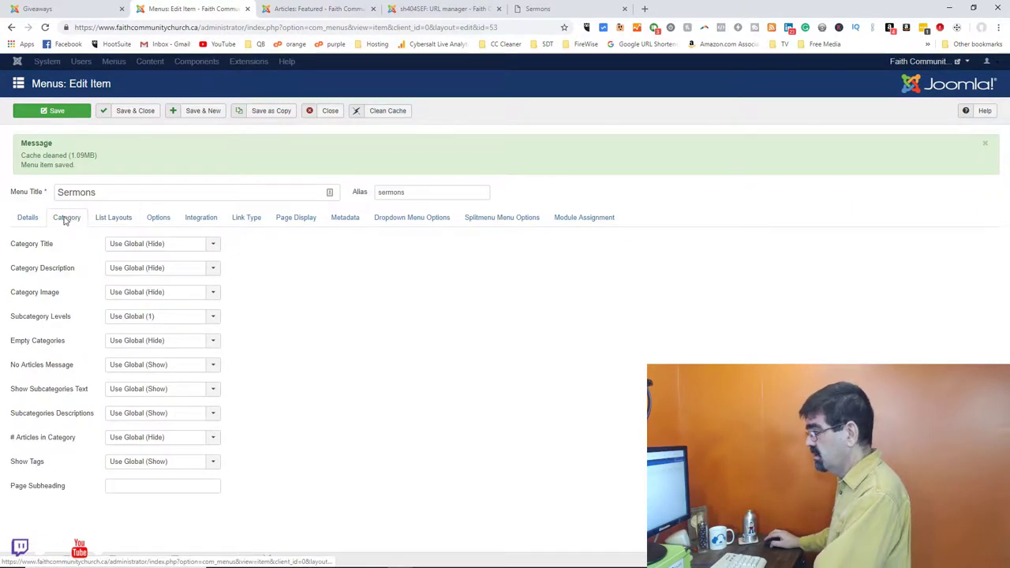
pyautogui.click(28, 220)
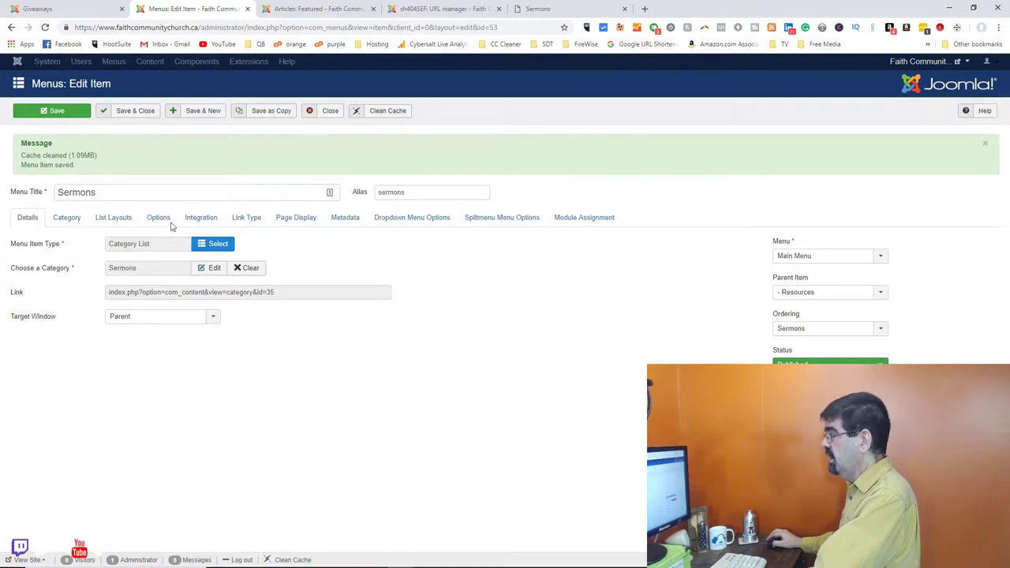
# Refresh the sermons/ search in the sh404SEF URL manager and make the Itemid=53 duplicate the main URL for sermons/
pyautogui.click(433, 9)
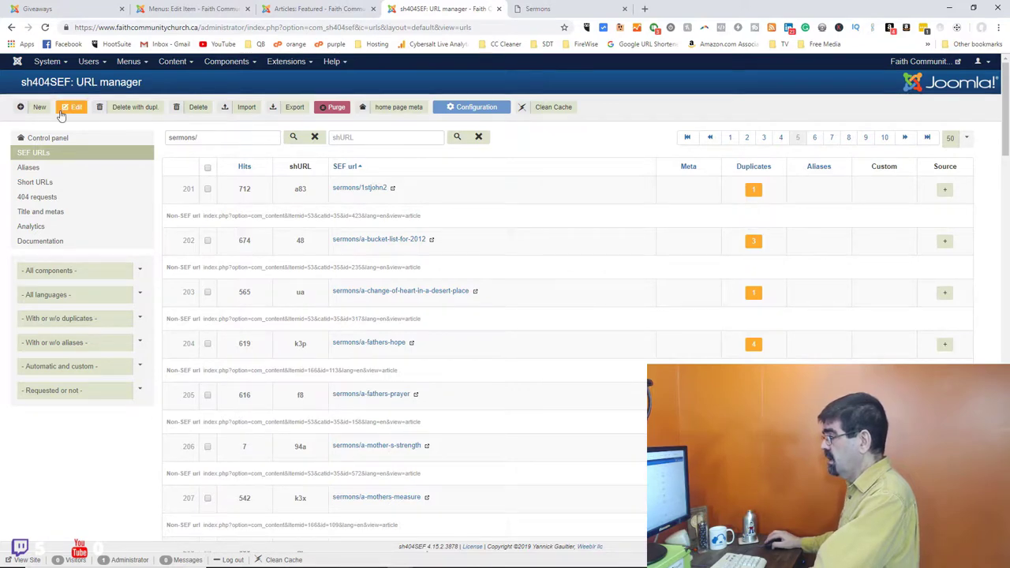
pyautogui.click(292, 138)
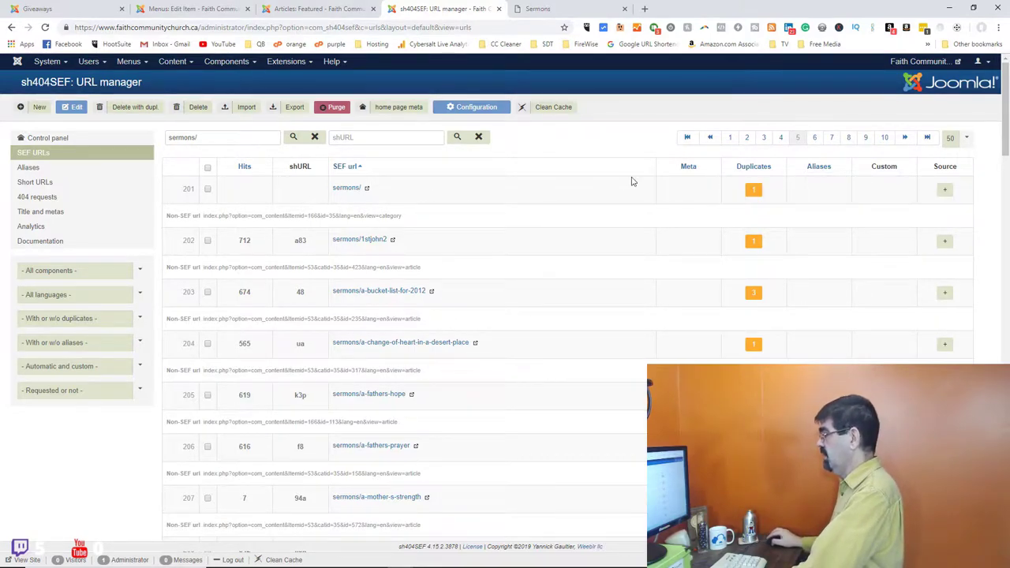
pyautogui.click(754, 190)
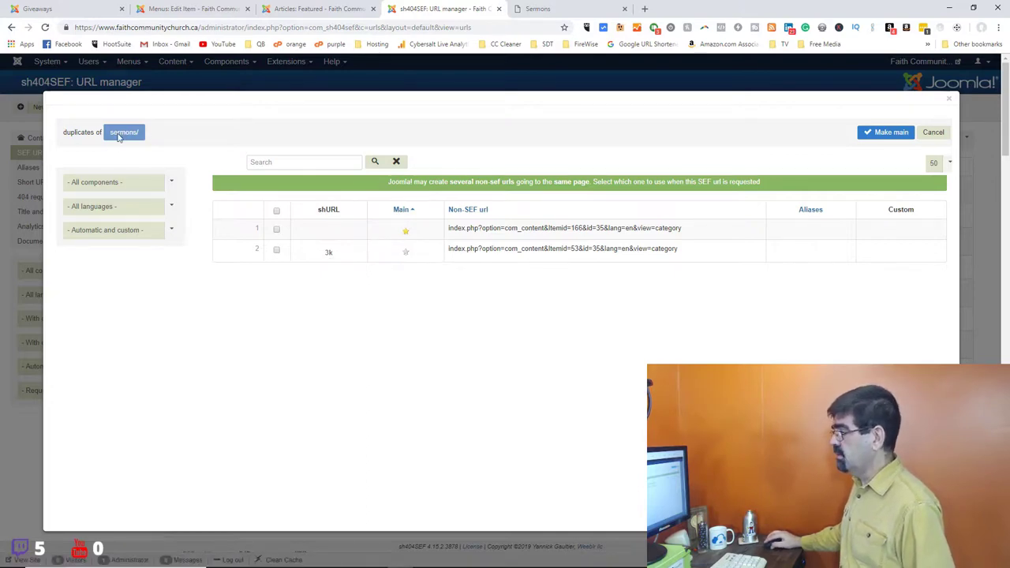
pyautogui.click(405, 252)
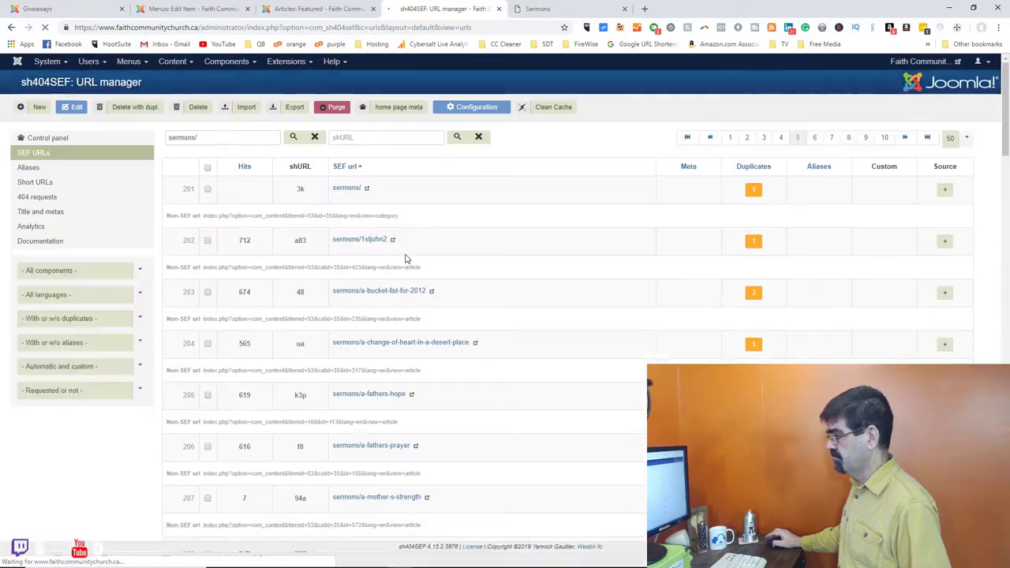
# Clean the cache from the URL manager and reload the live Sermons page, repeating the cleaning and reload once more
pyautogui.click(555, 116)
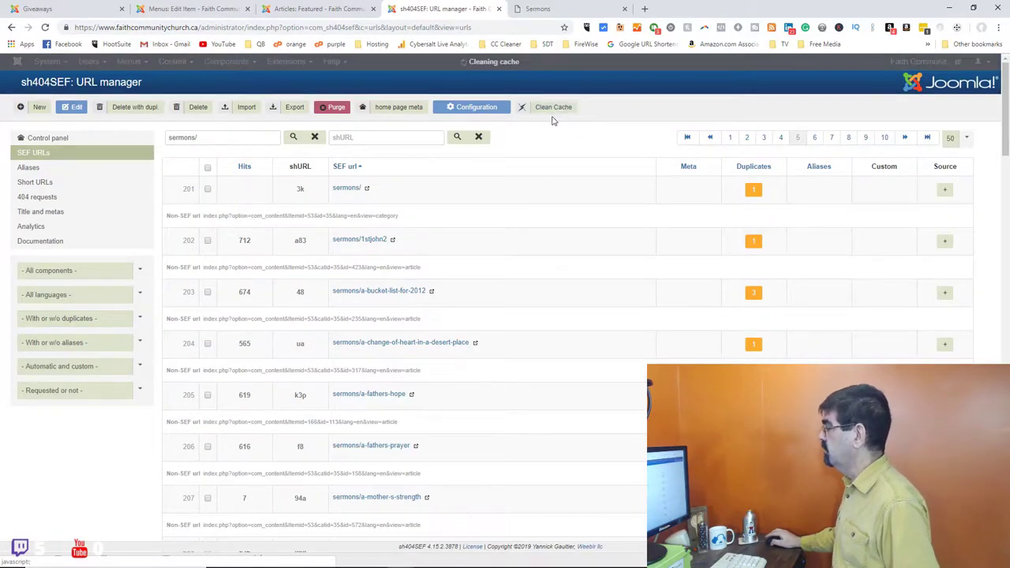
pyautogui.click(544, 8)
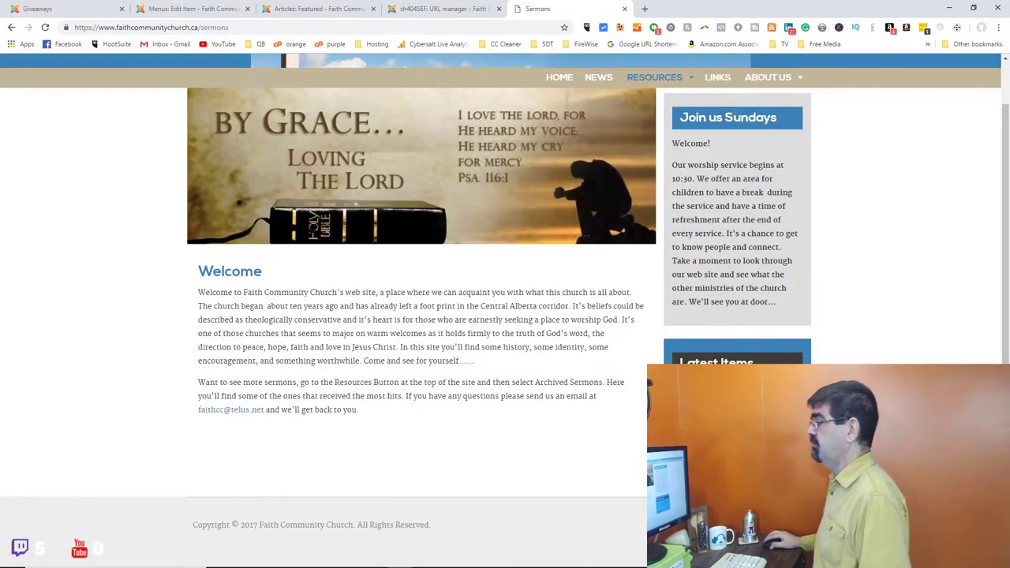
pyautogui.click(45, 27)
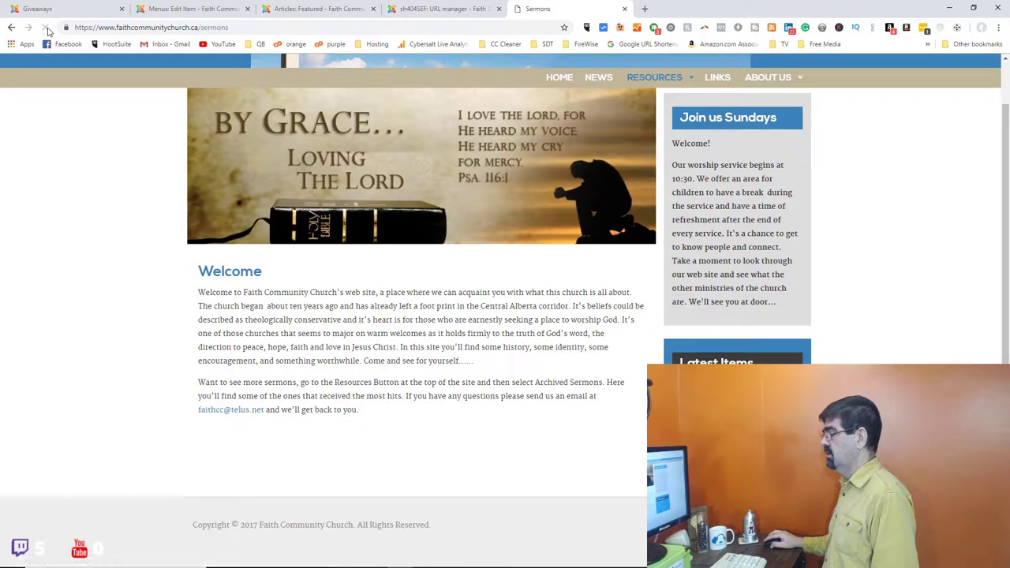
pyautogui.click(46, 28)
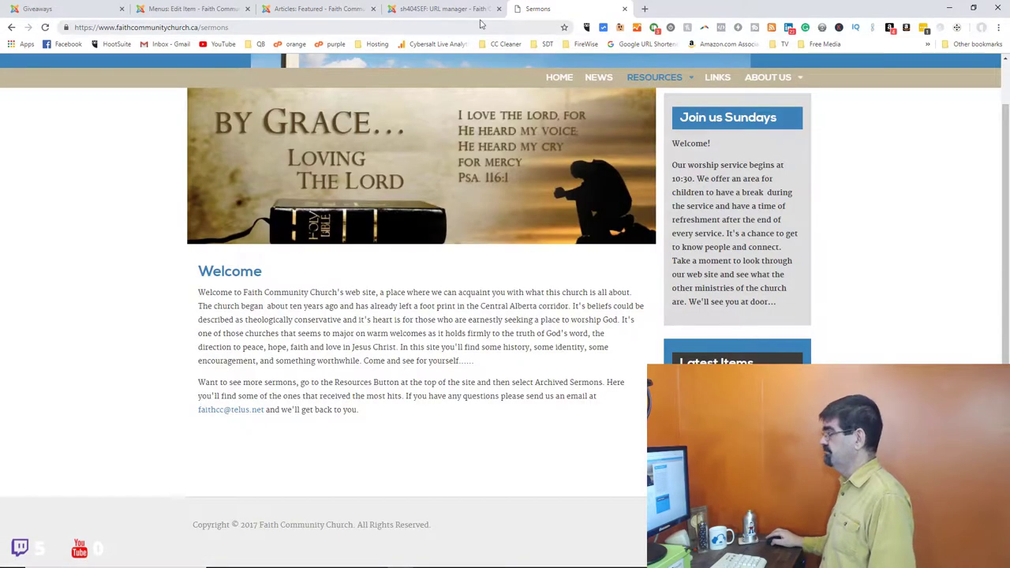
pyautogui.click(439, 9)
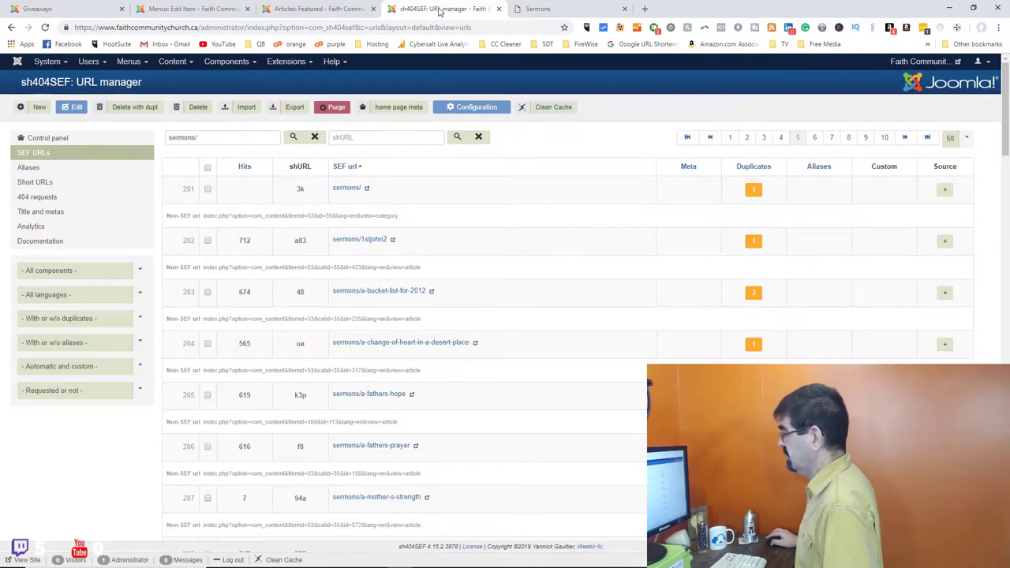
pyautogui.click(556, 106)
pyautogui.click(552, 9)
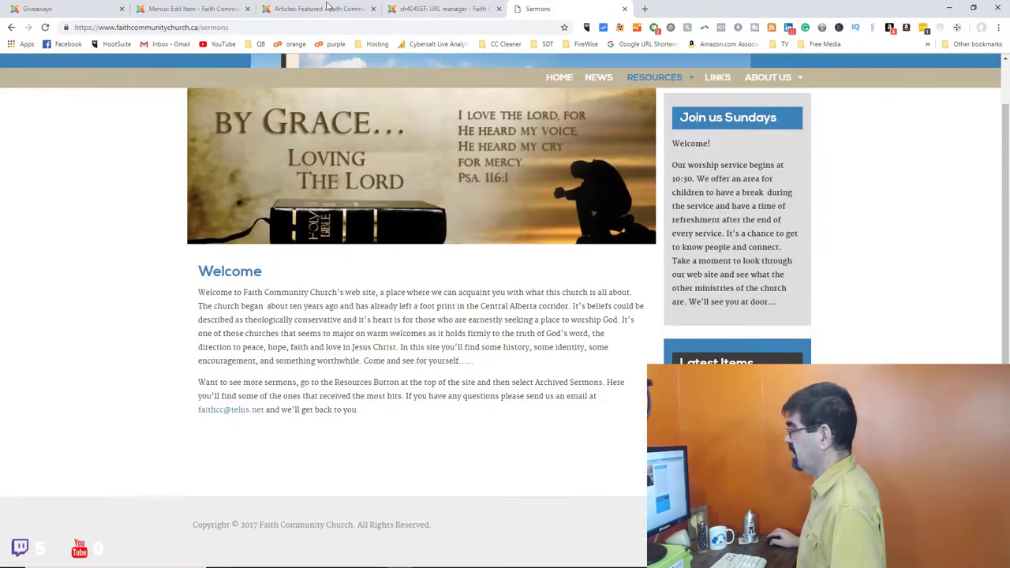
pyautogui.click(44, 29)
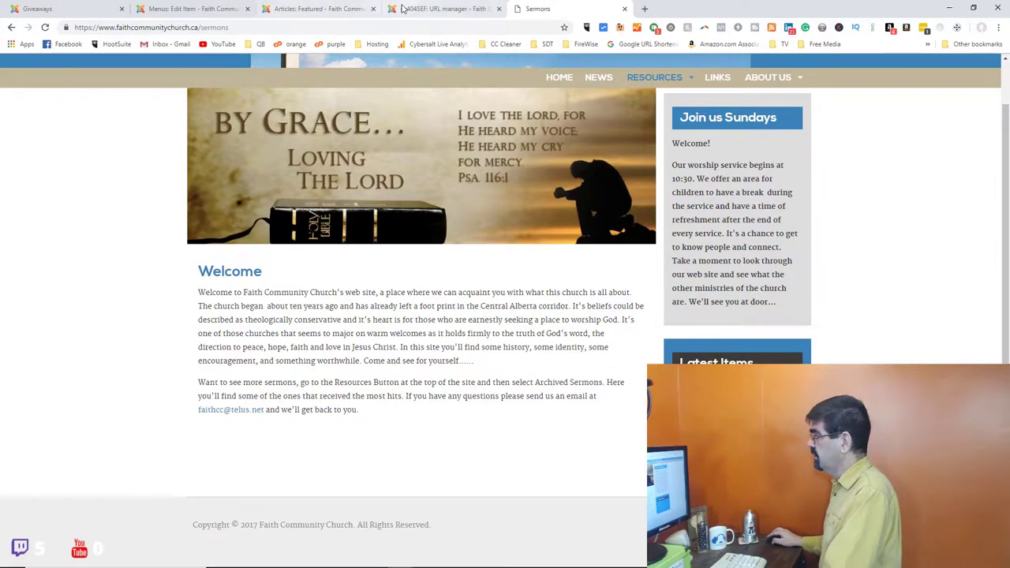
# Delete the sermons/ URL together with its duplicates from the sh404SEF URL manager
pyautogui.click(441, 8)
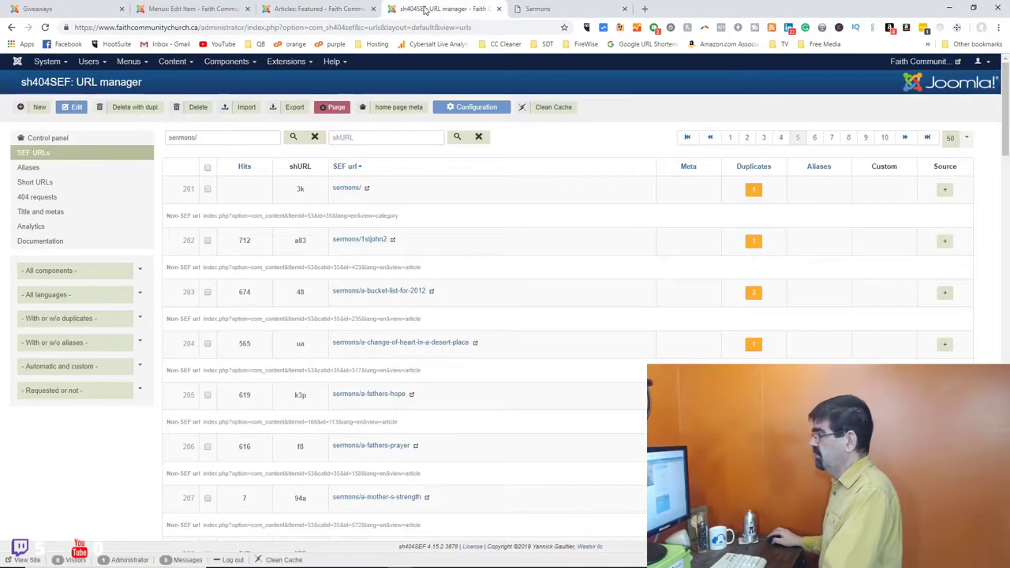
pyautogui.click(208, 190)
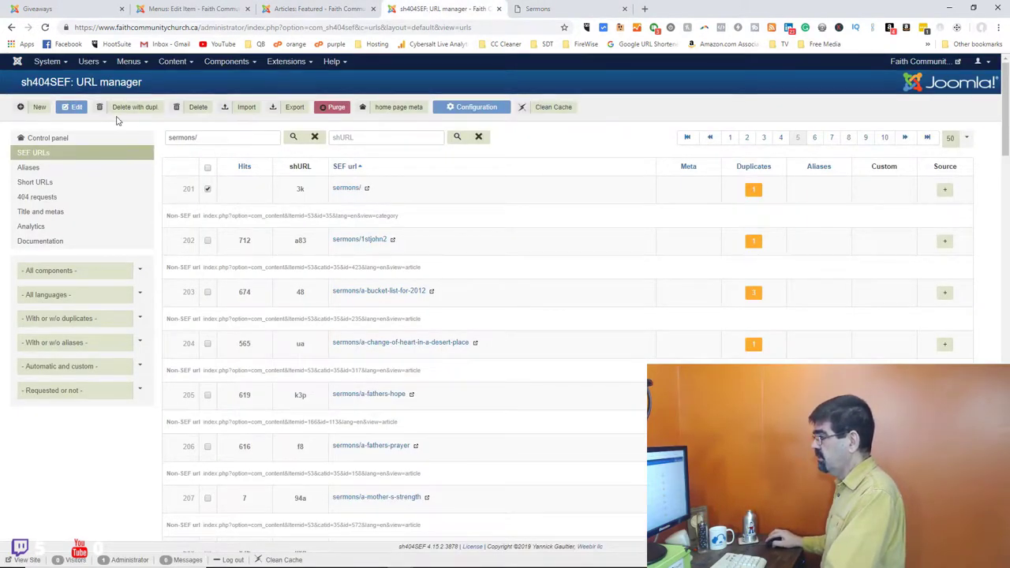
pyautogui.click(131, 110)
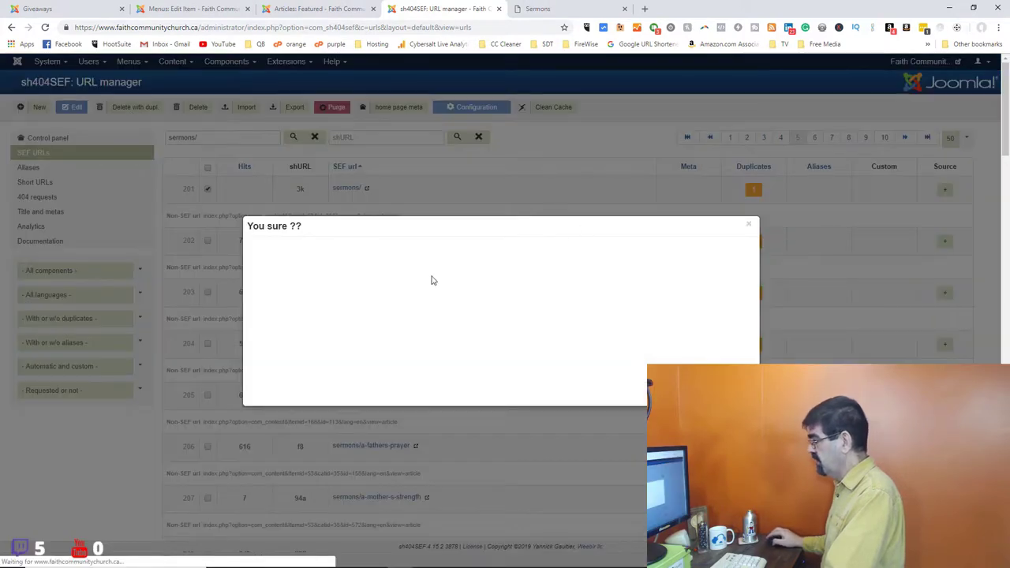
pyautogui.click(631, 290)
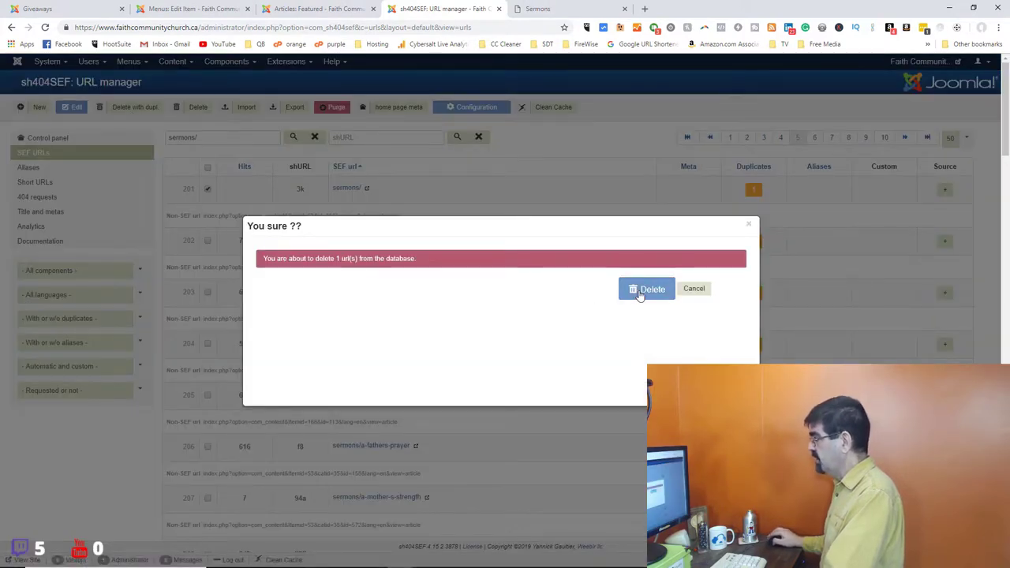
# Reload the live Sermons page twice to check its content, and rerun the sermons/ search in the sh404SEF URL manager
pyautogui.click(537, 9)
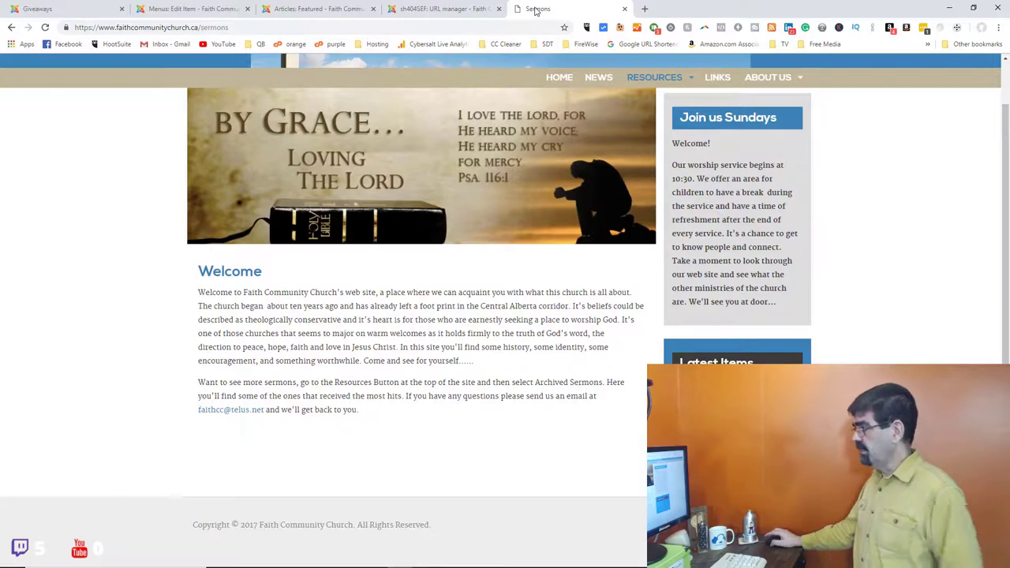
pyautogui.click(46, 29)
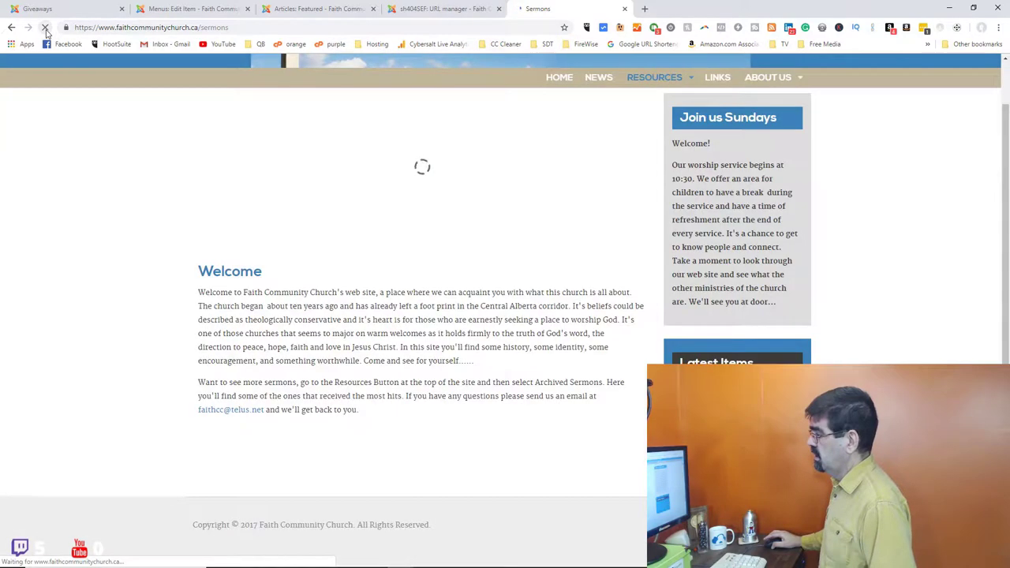
pyautogui.click(427, 9)
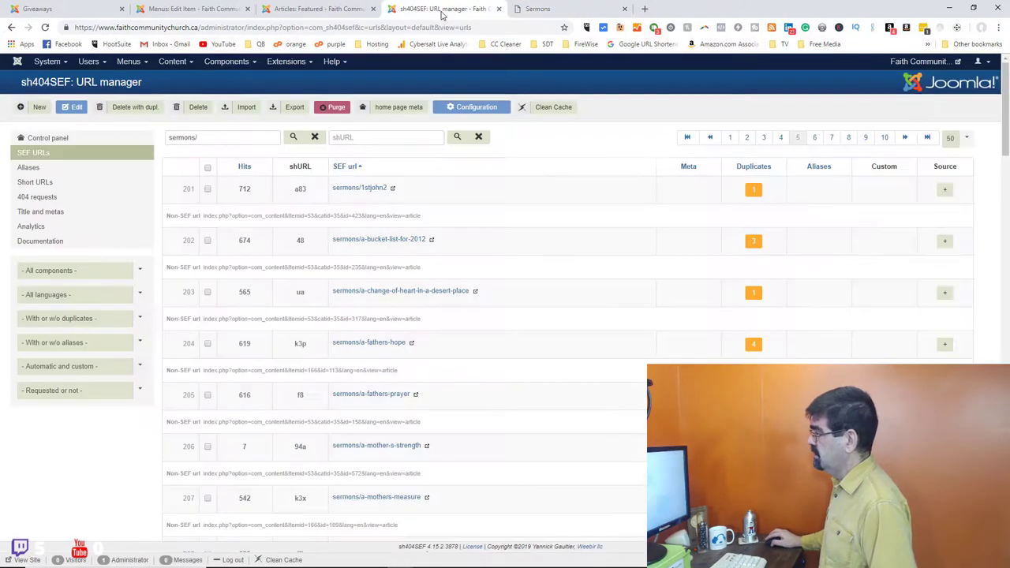
pyautogui.click(530, 14)
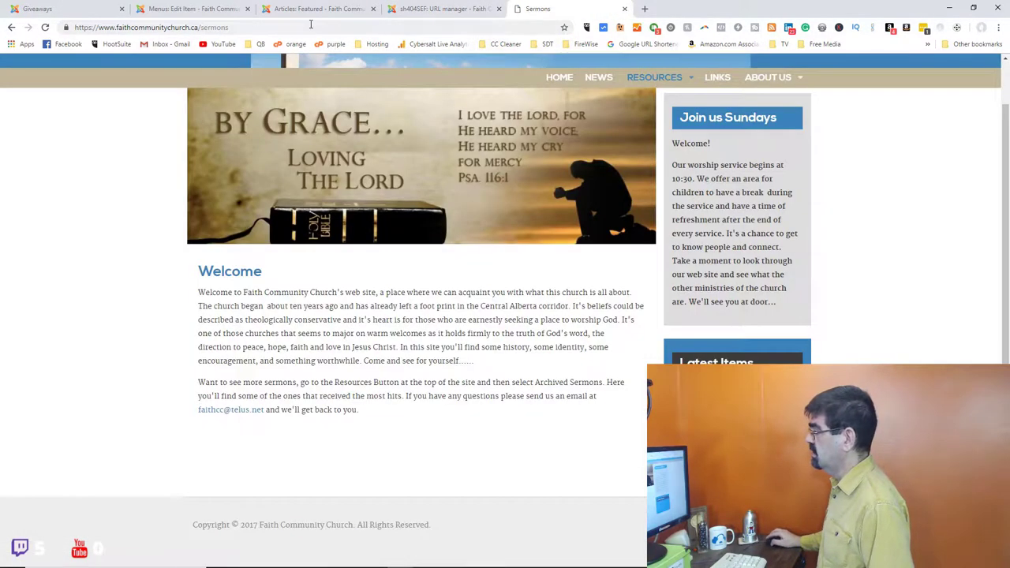
pyautogui.click(45, 28)
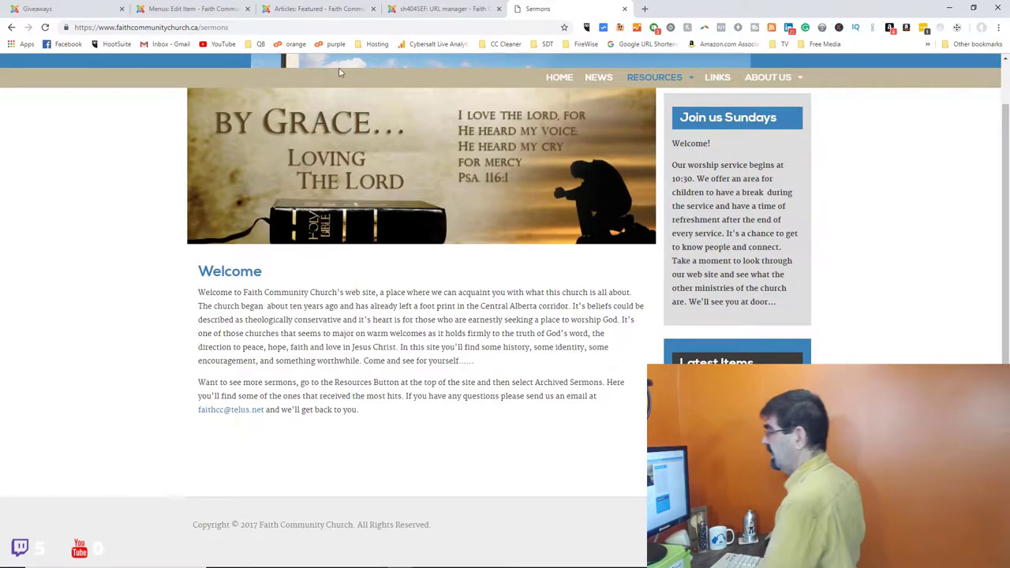
pyautogui.click(462, 12)
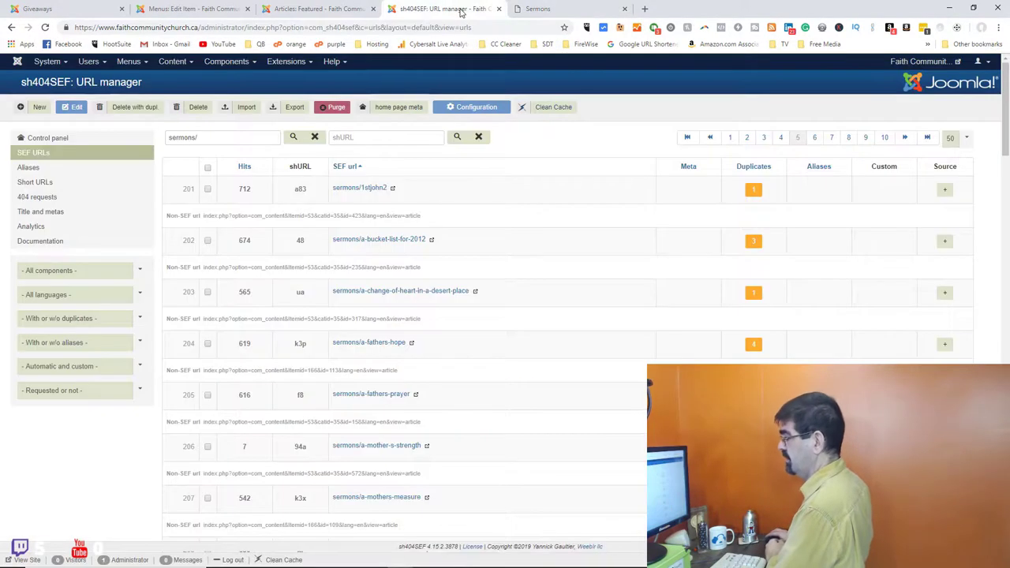
pyautogui.click(291, 140)
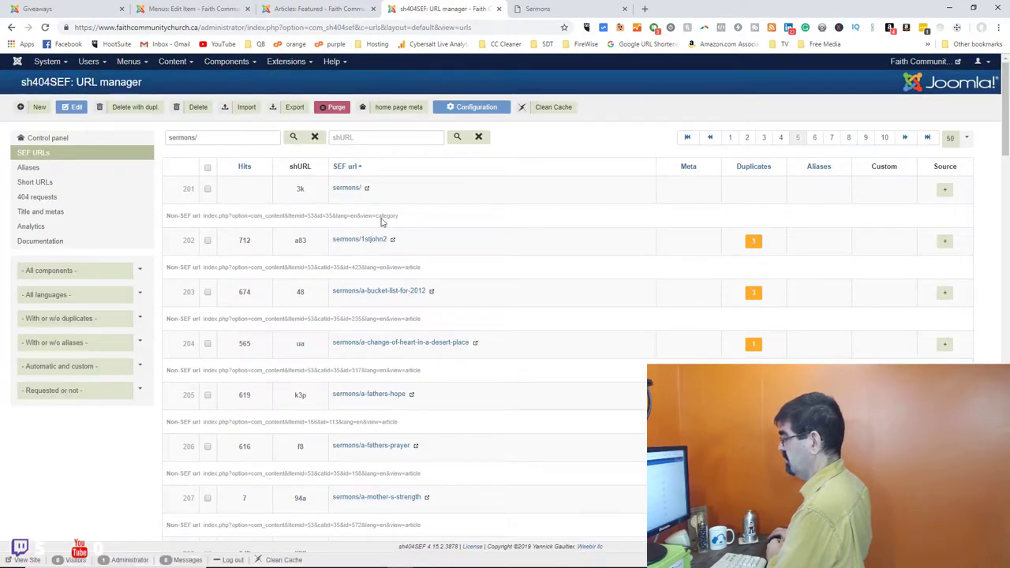
# Compare the non-SEF URL of the sermons/ record with the link of the Sermons menu item
pyautogui.click(350, 191)
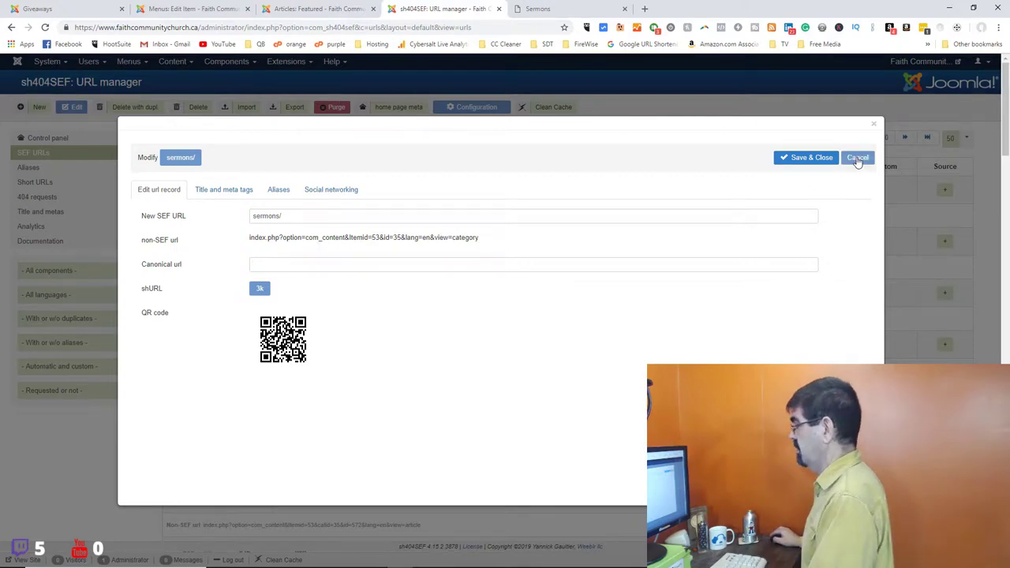
pyautogui.press('Escape')
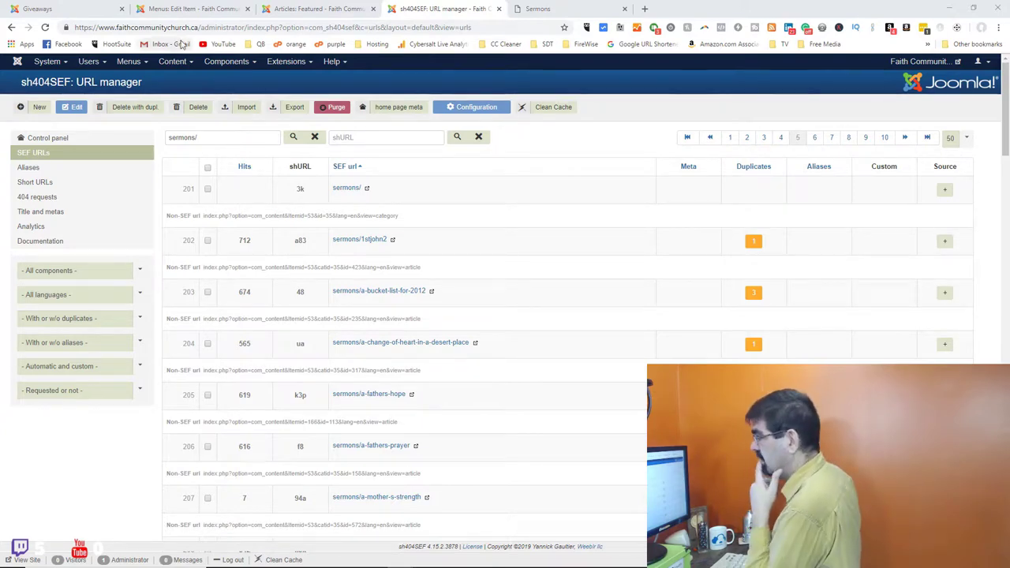
pyautogui.click(185, 11)
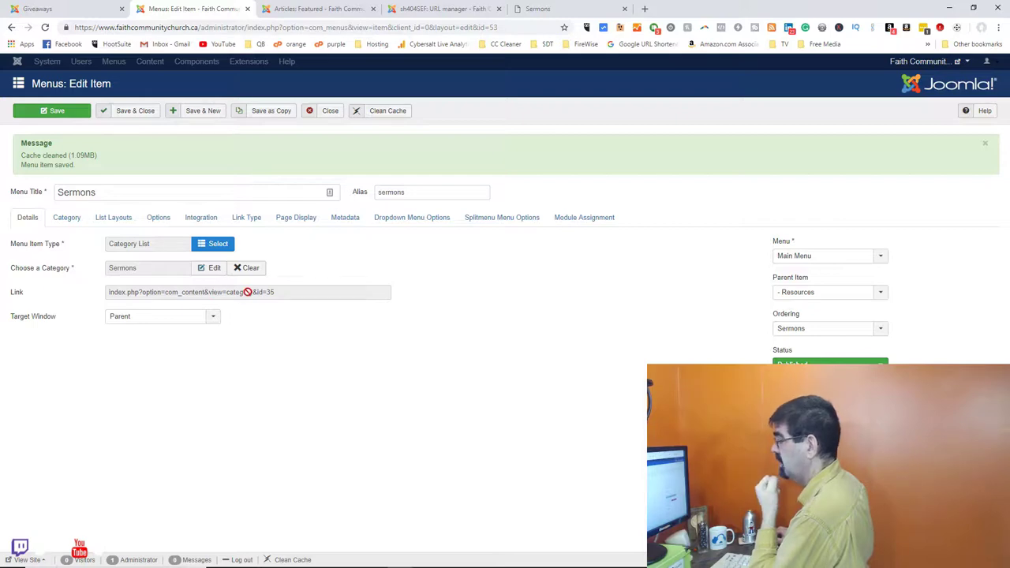
pyautogui.click(427, 9)
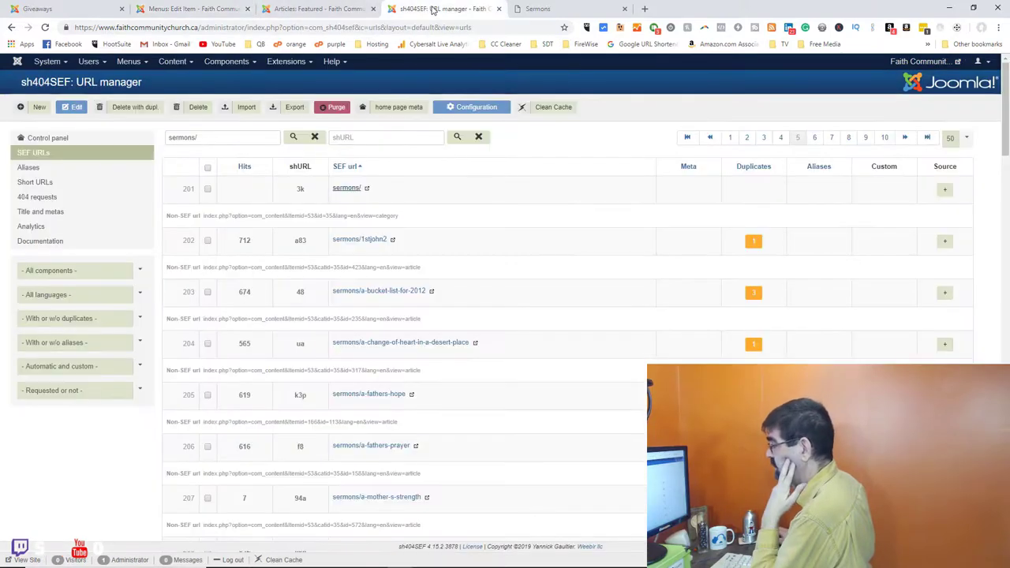
pyautogui.click(346, 189)
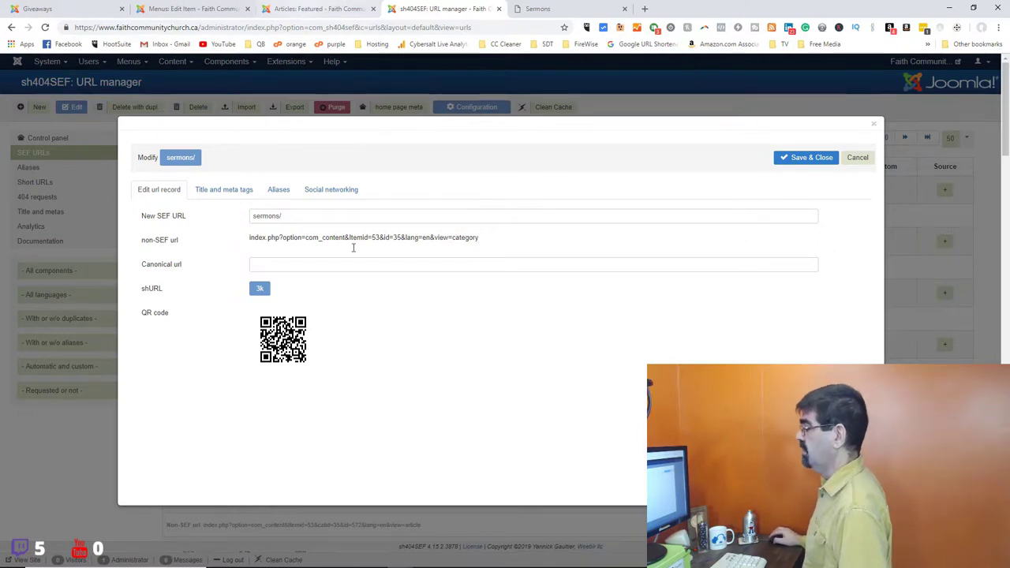
# Save the Sermons menu item again and check the live Sermons page
pyautogui.click(298, 9)
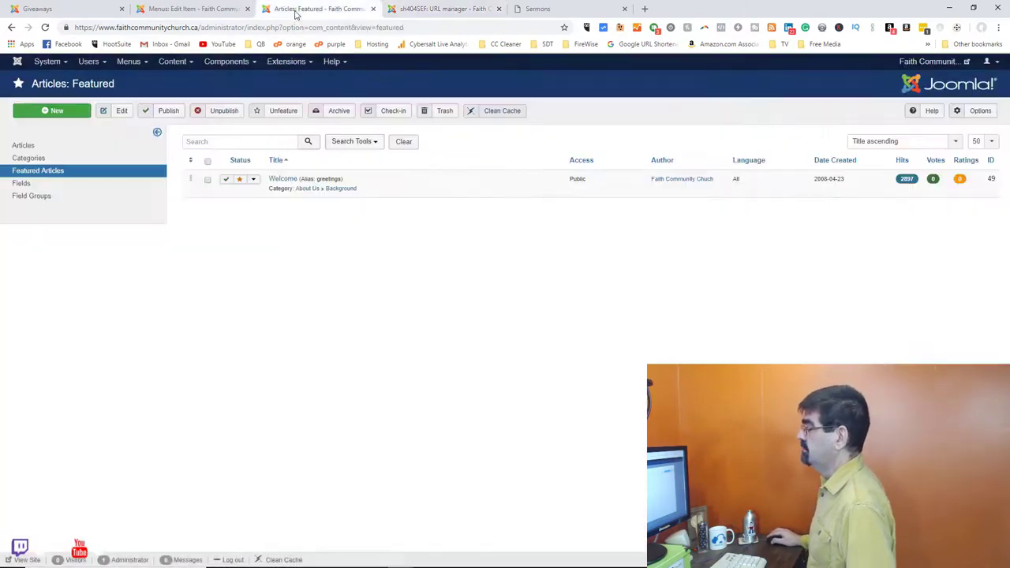
pyautogui.click(221, 9)
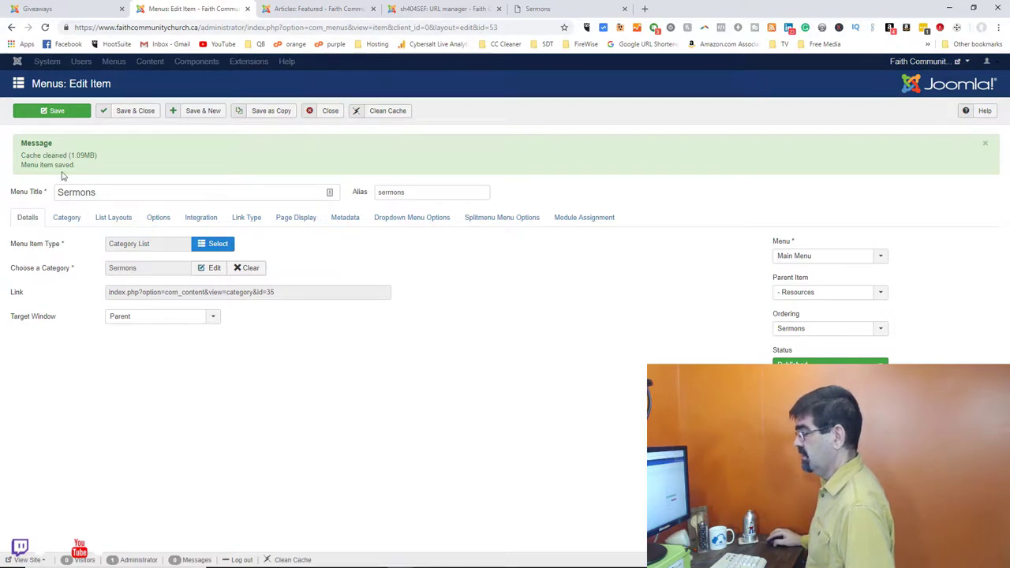
pyautogui.click(55, 109)
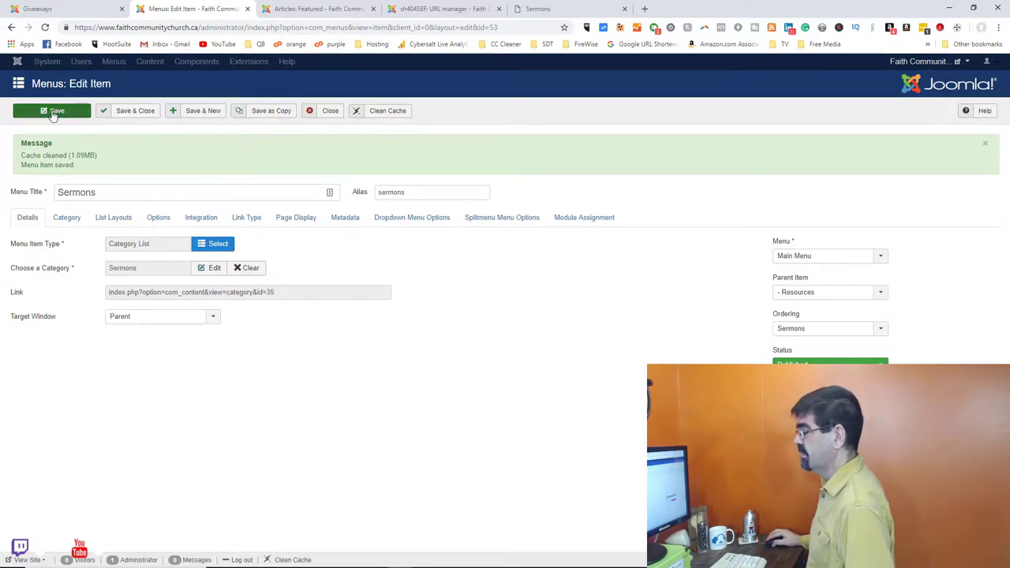
pyautogui.click(532, 8)
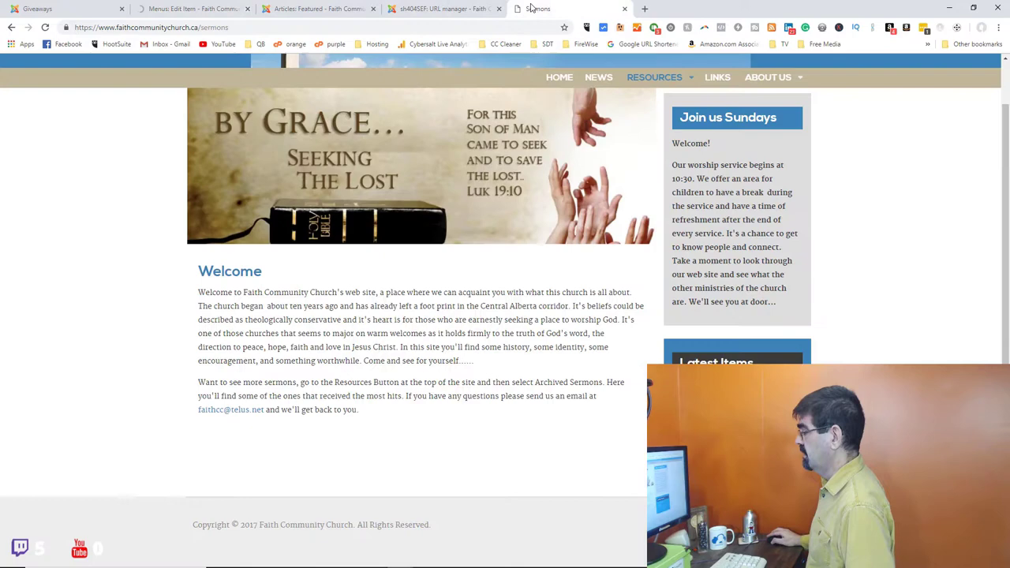
# Delete the sermons/ SEF URL record from the database and clean the cache
pyautogui.click(435, 9)
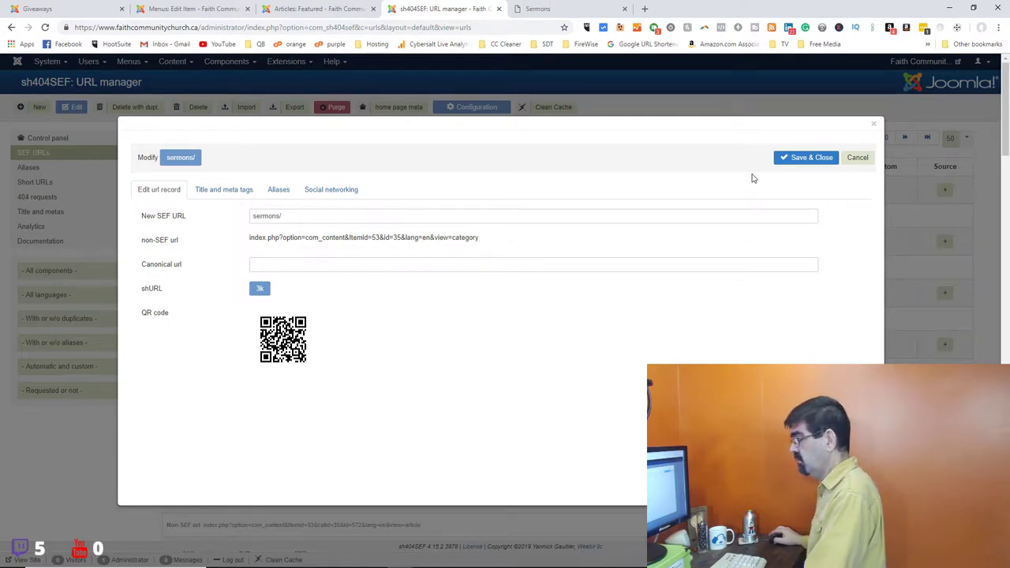
pyautogui.click(857, 159)
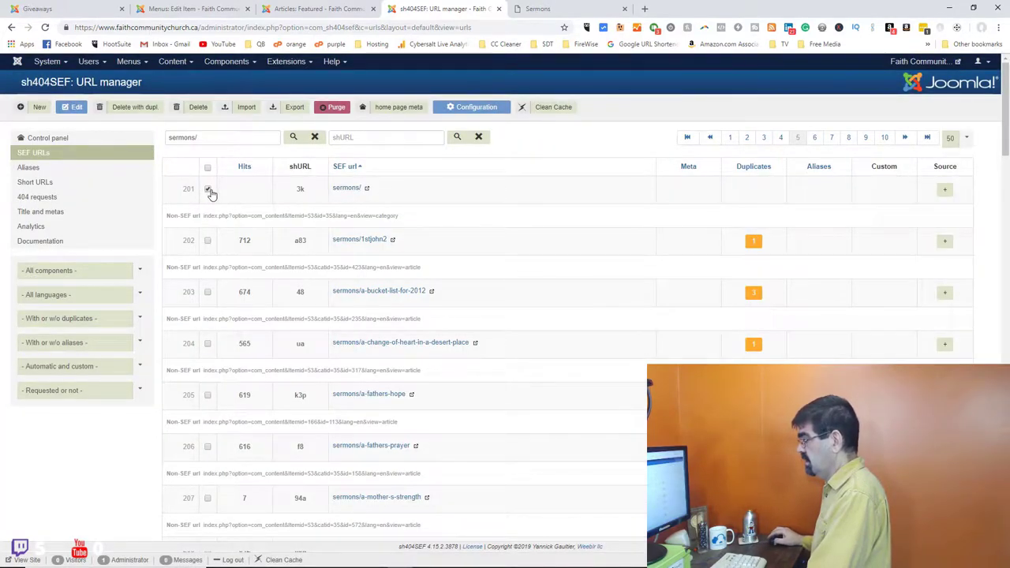
pyautogui.click(135, 111)
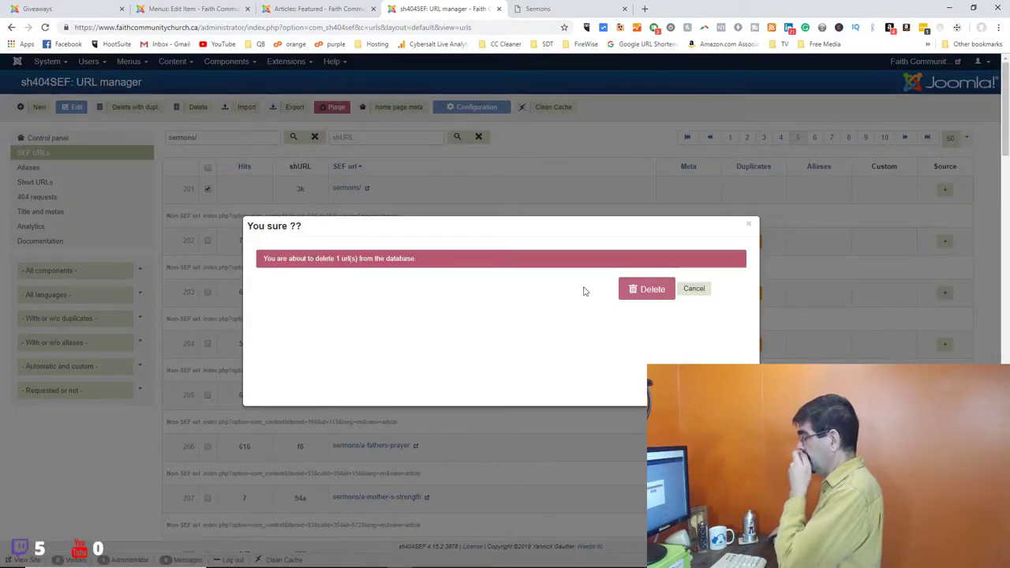
pyautogui.click(649, 298)
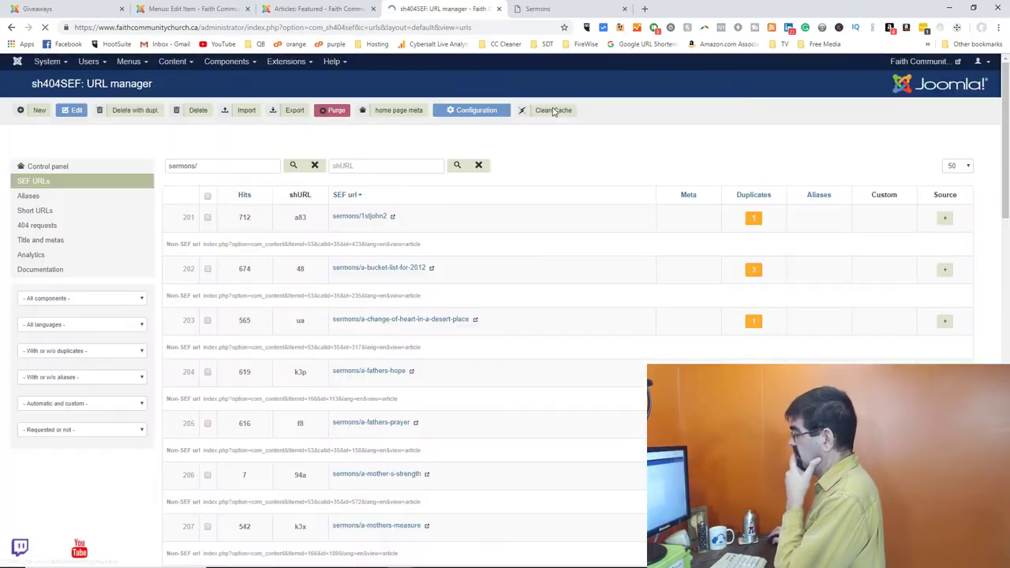
pyautogui.click(554, 111)
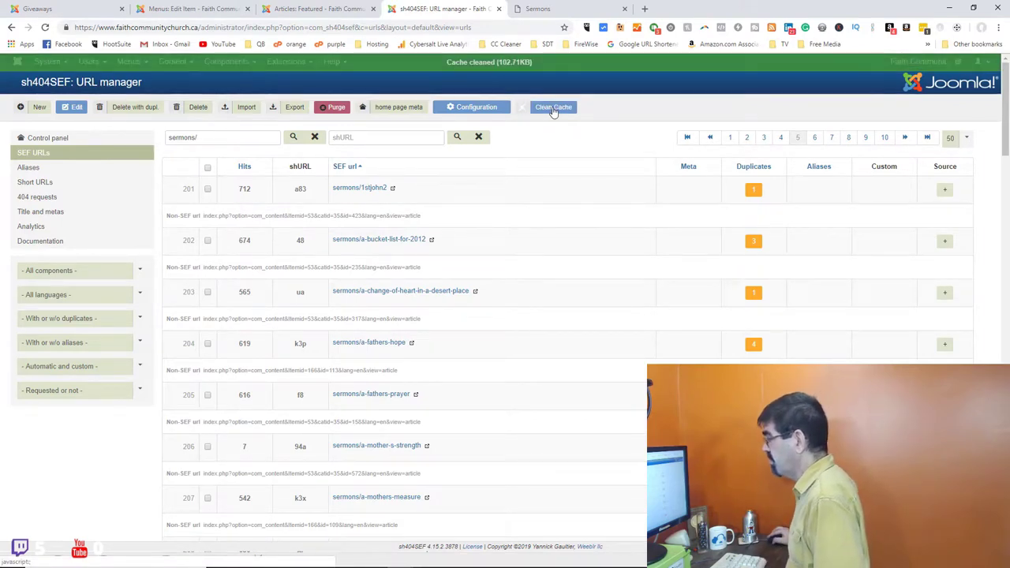
# Check the live site by going to its home page and opening Sermons under Resources
pyautogui.click(549, 7)
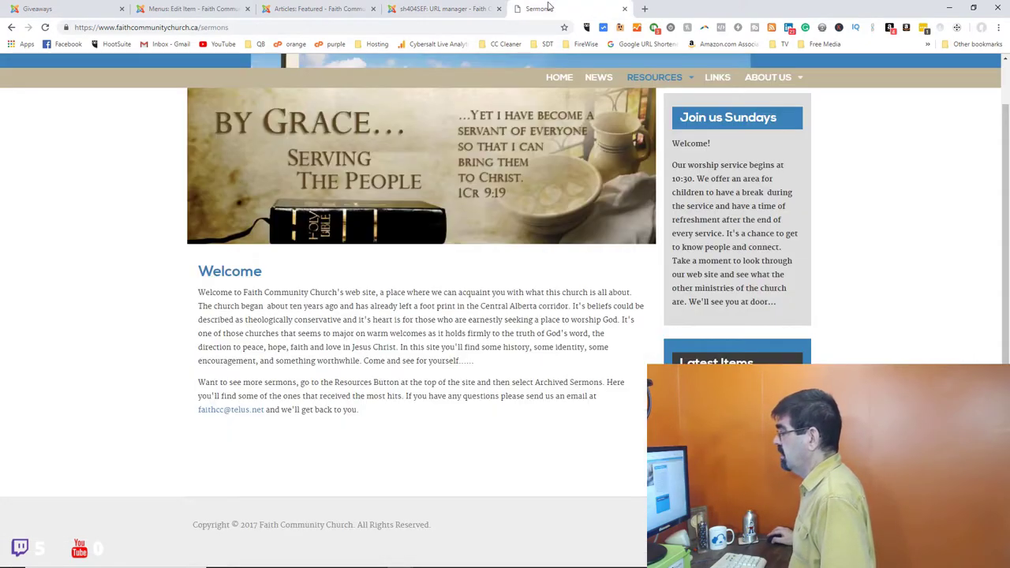
pyautogui.click(558, 84)
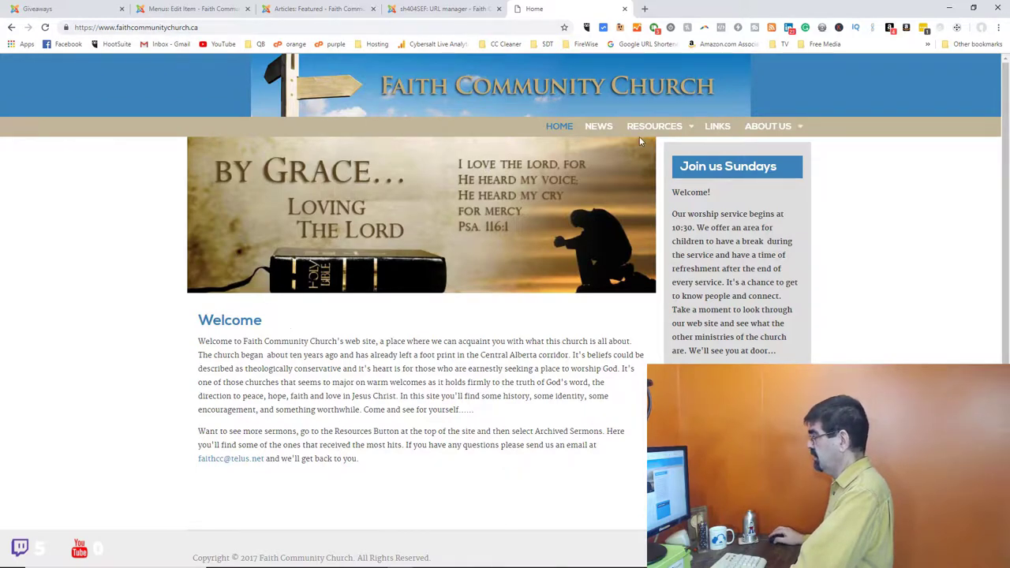
pyautogui.moveTo(647, 133)
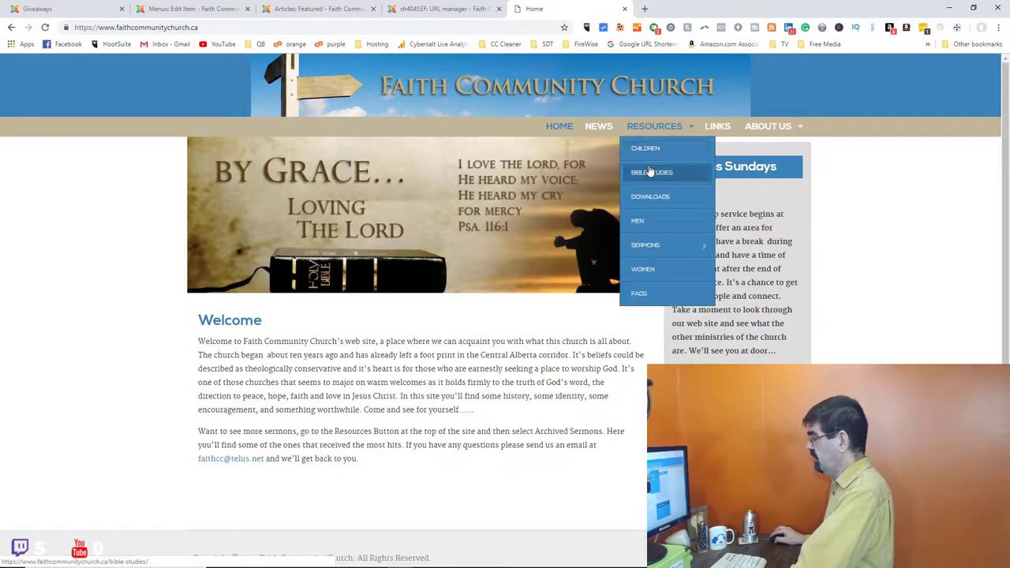
pyautogui.moveTo(645, 246)
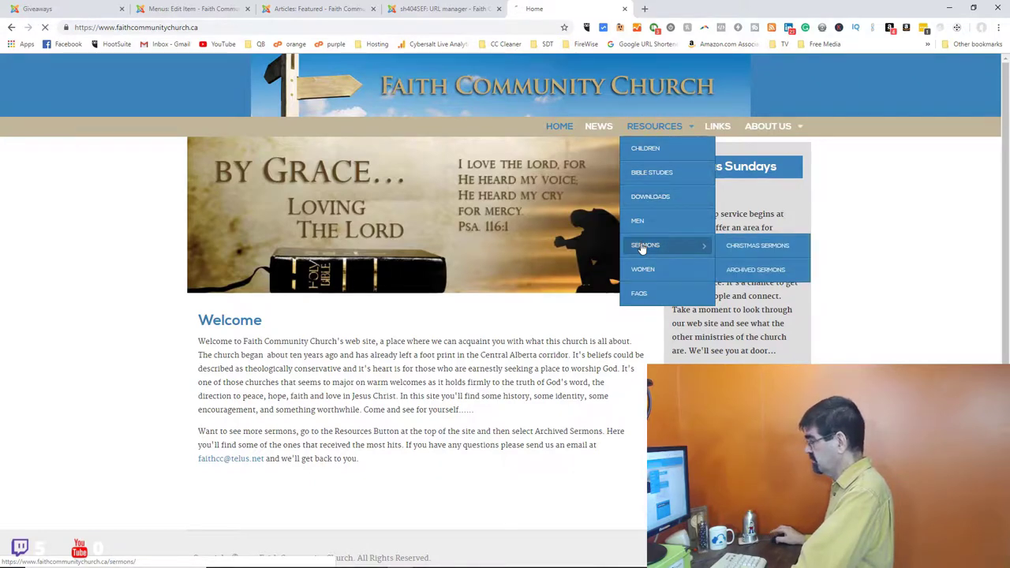
pyautogui.click(645, 246)
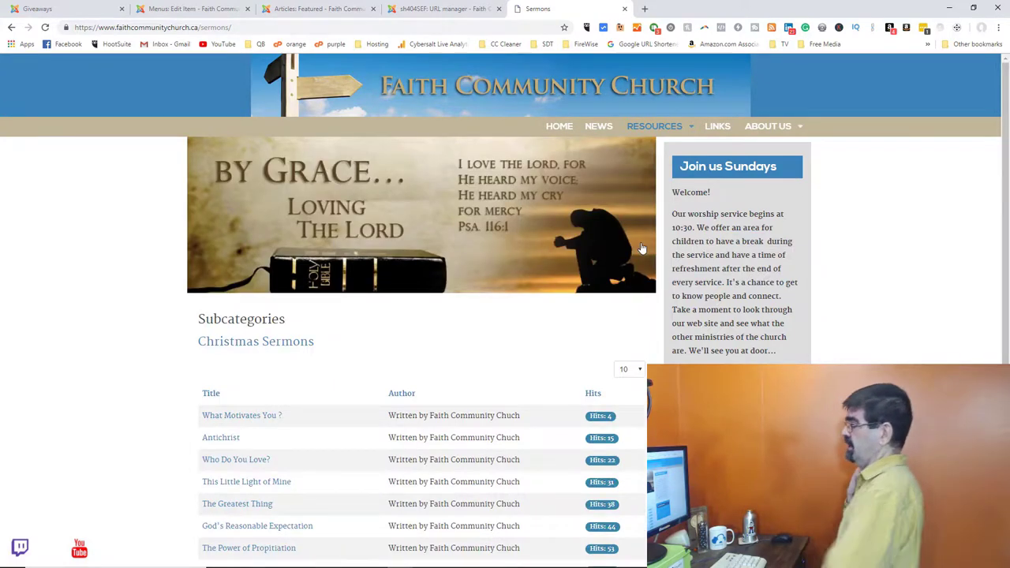
# Refresh the SEF URL list and examine the sermons/ record's details without changing them
pyautogui.click(464, 11)
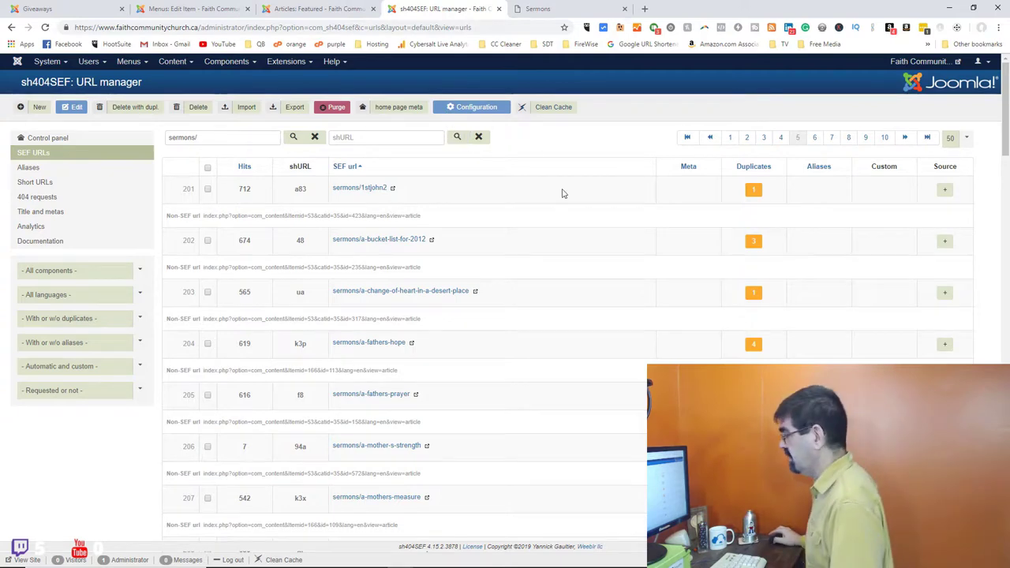
pyautogui.click(463, 139)
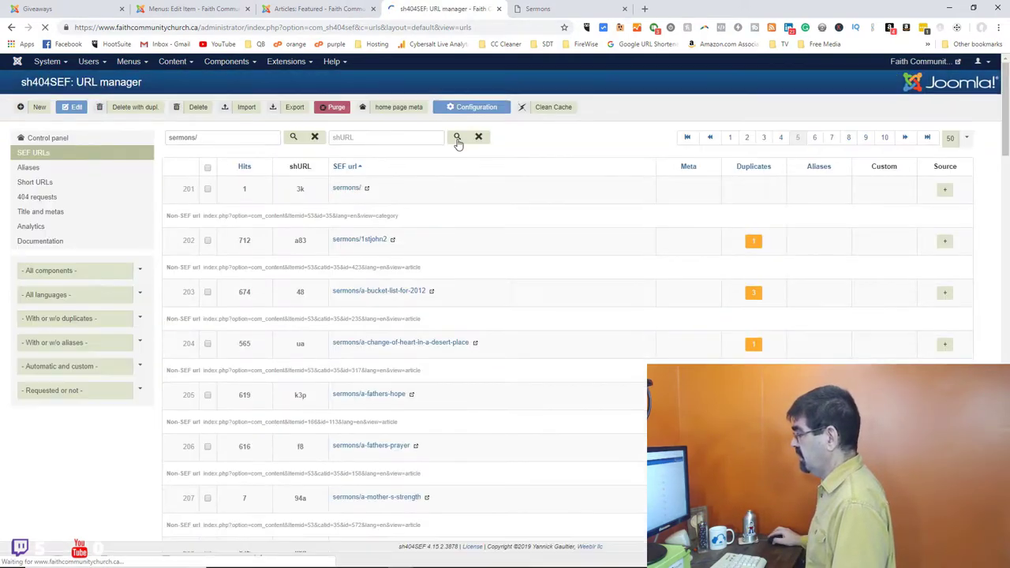
pyautogui.click(353, 191)
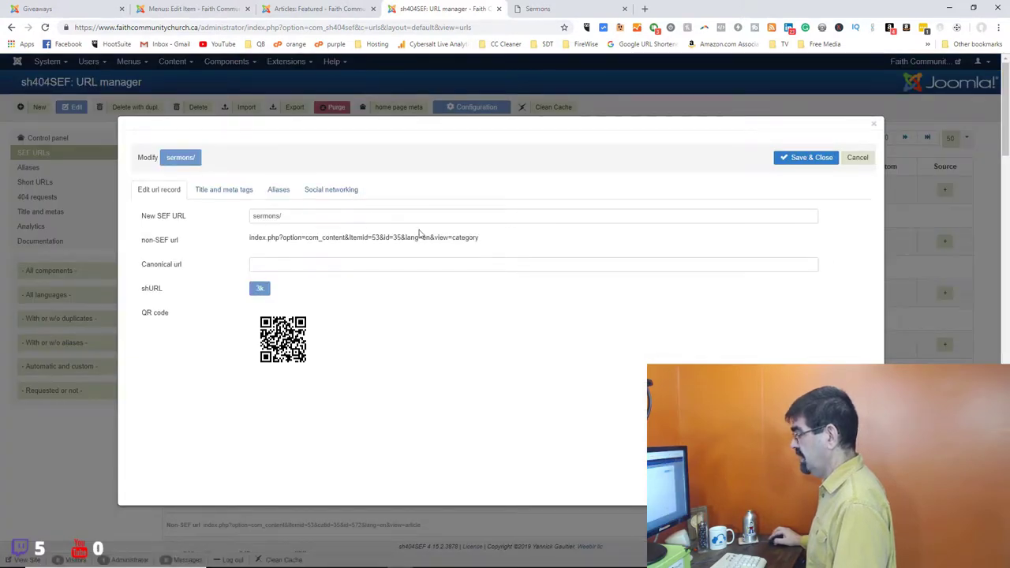
pyautogui.click(857, 157)
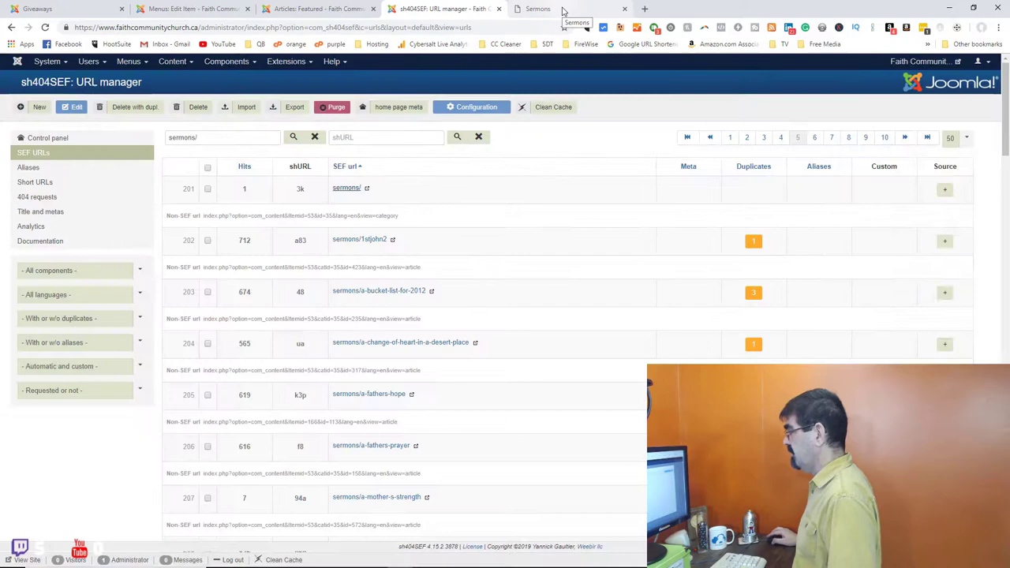
# Reload the live Sermons page twice to check its content
pyautogui.click(563, 9)
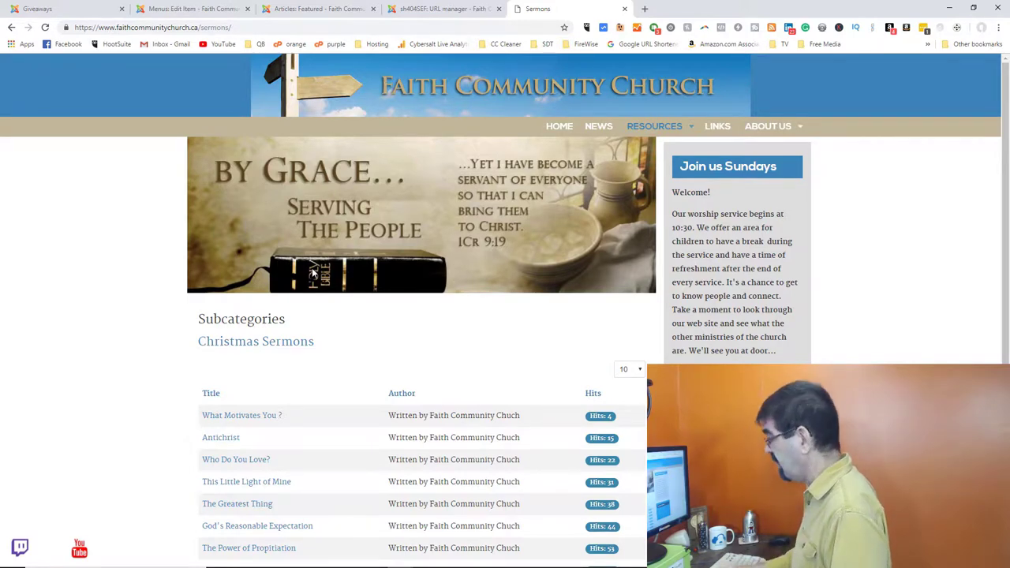
pyautogui.press('F5')
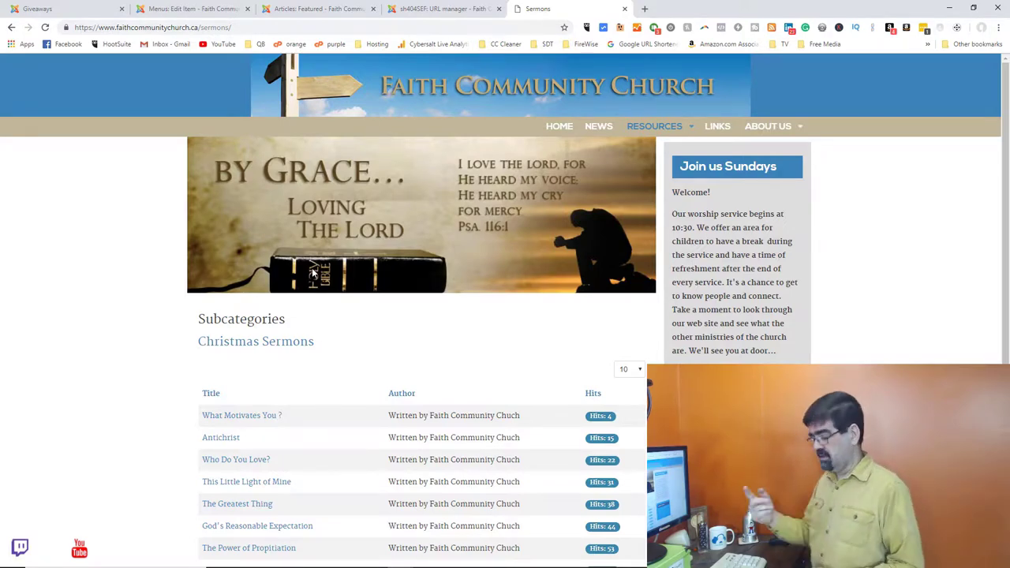
pyautogui.press('F5')
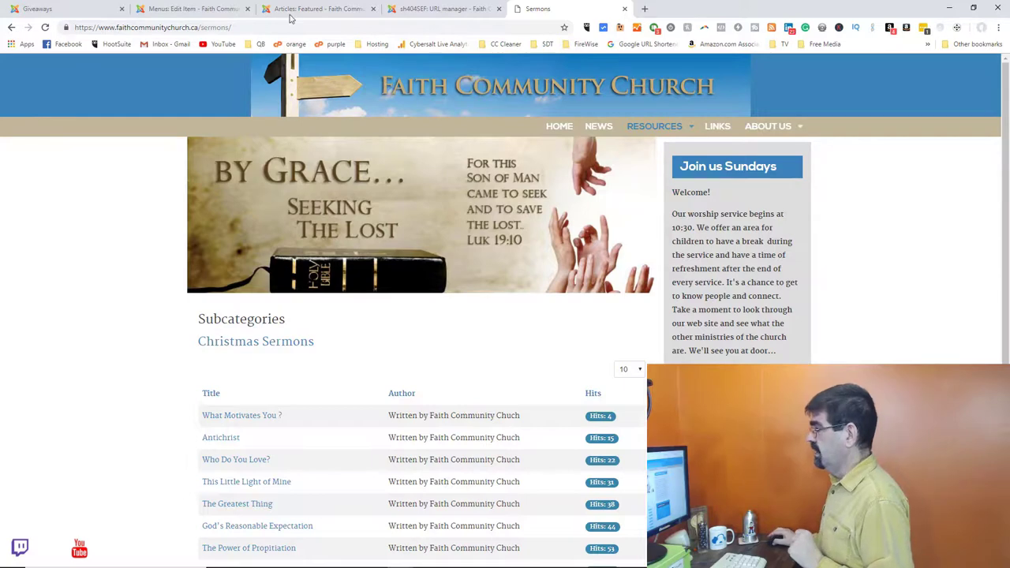
# Review the Articles menu item types offered for the Sermons menu item, then close the item unchanged
pyautogui.click(207, 11)
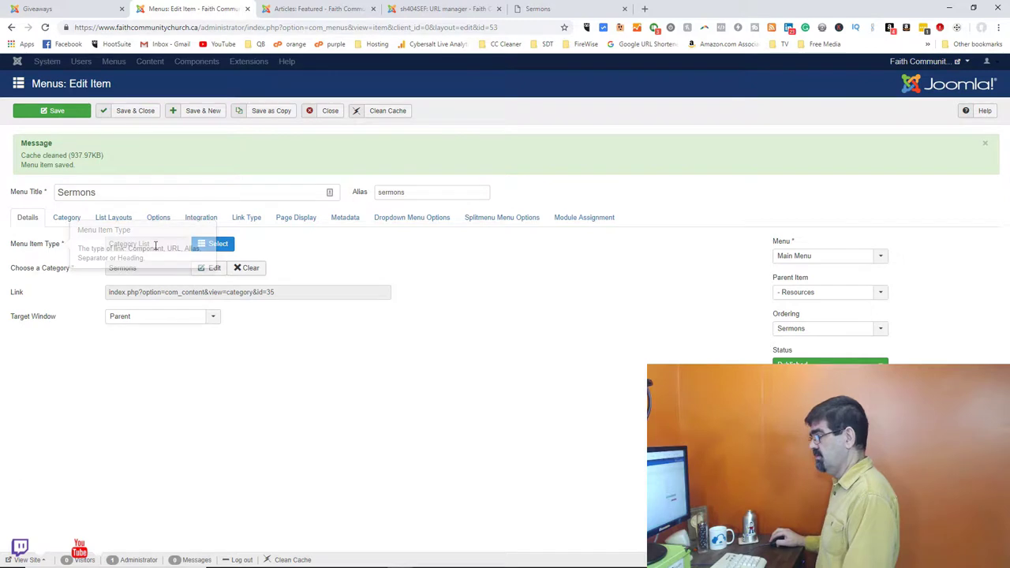
pyautogui.click(213, 244)
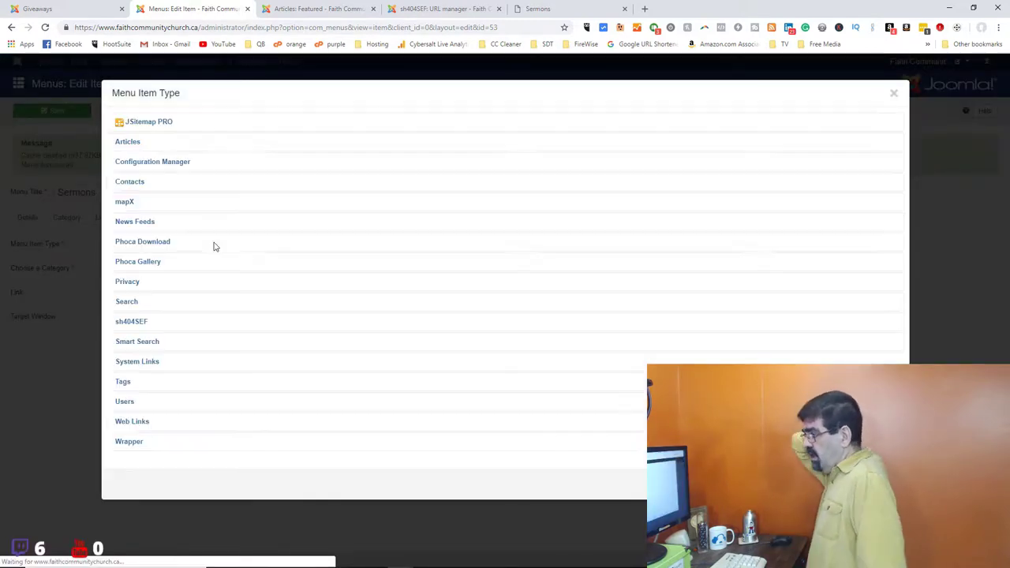
pyautogui.click(132, 144)
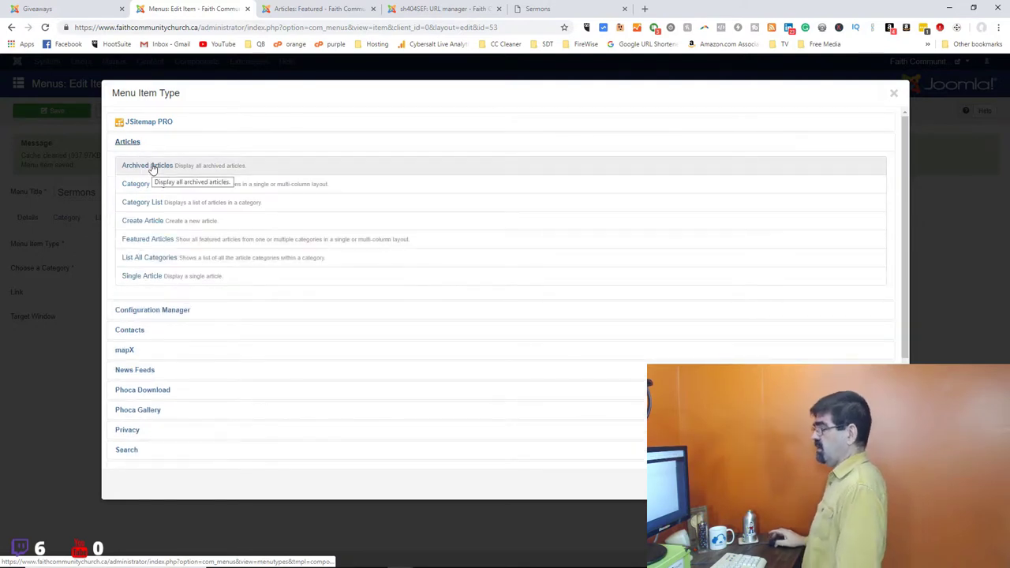
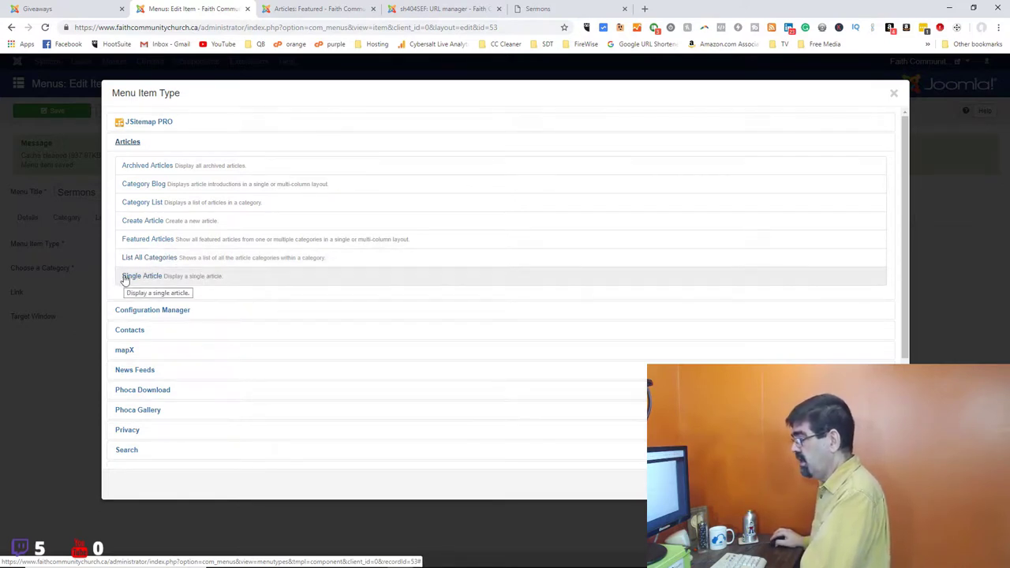
pyautogui.click(893, 93)
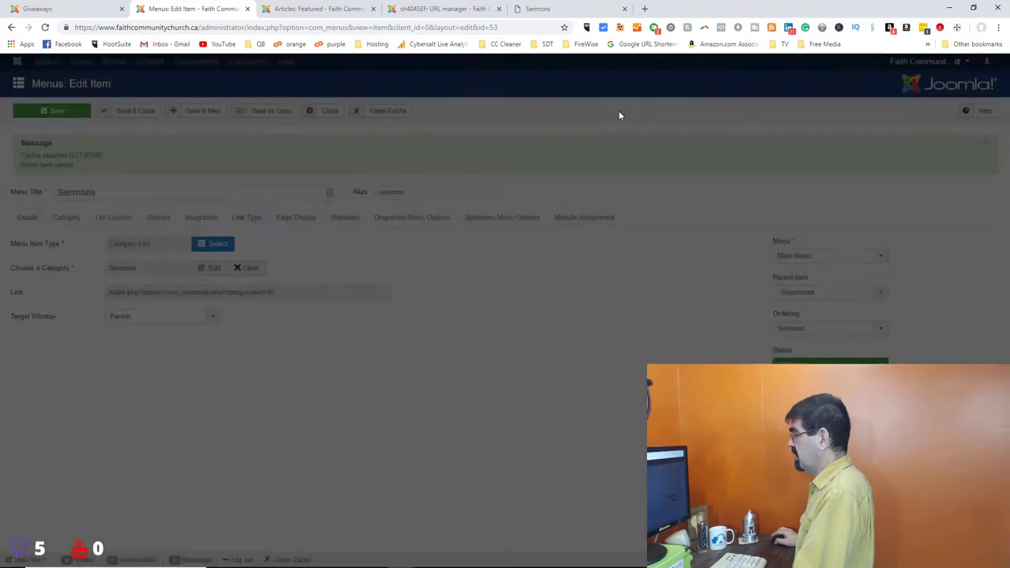
pyautogui.click(332, 114)
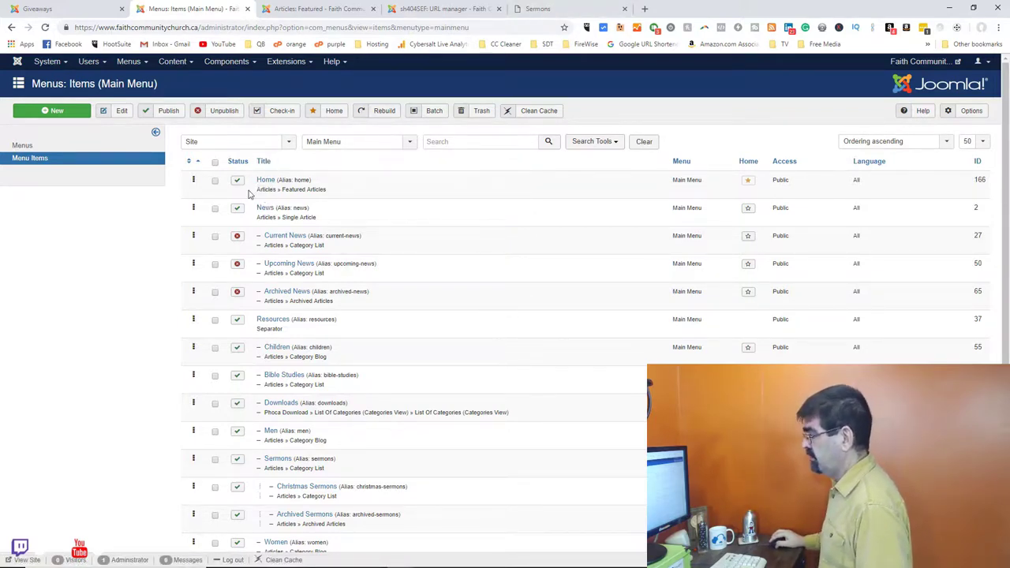
# Open the live site's News page and read through its upcoming events
pyautogui.click(553, 9)
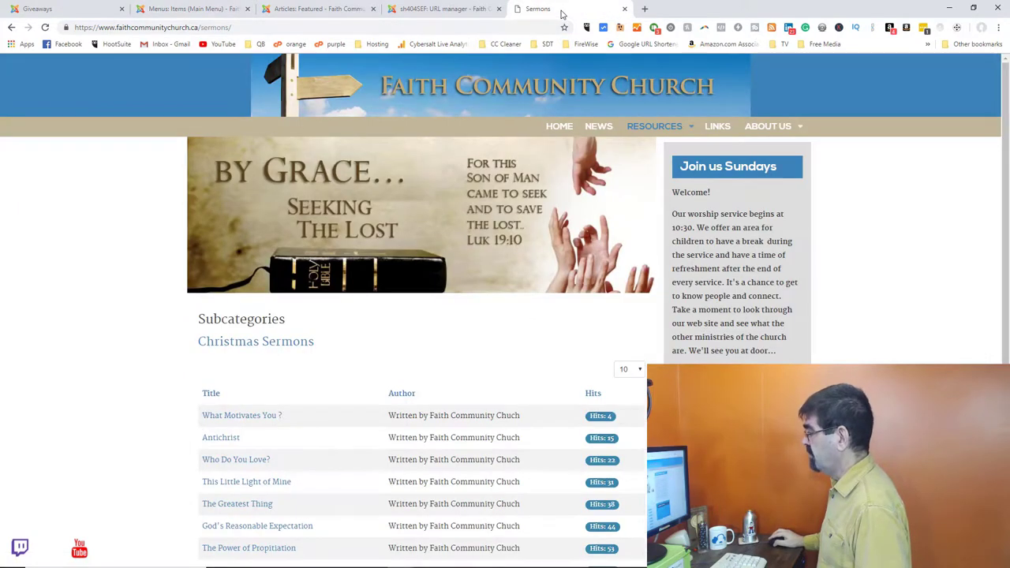
pyautogui.click(597, 129)
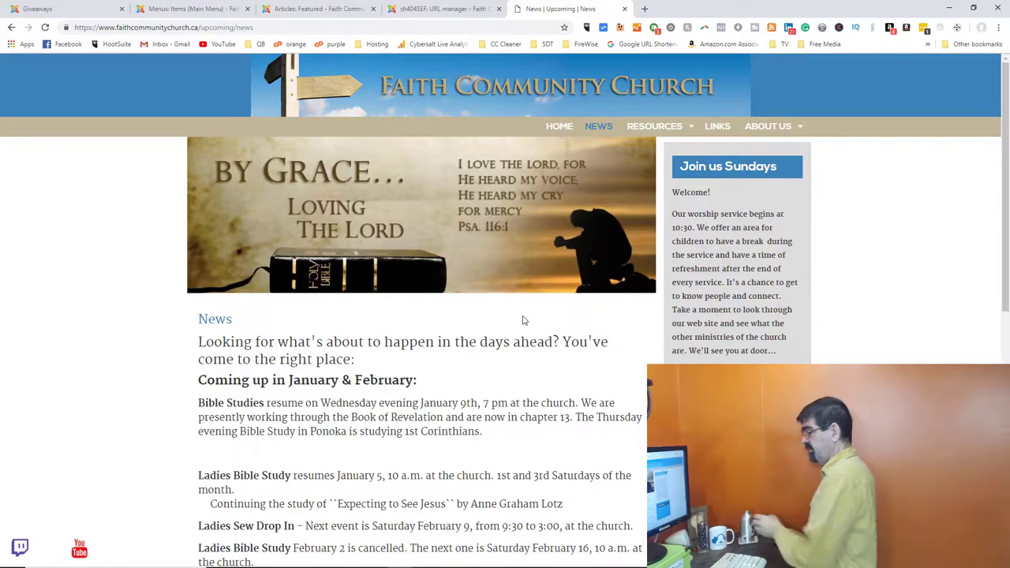
pyautogui.scroll(-1, 499, 323)
pyautogui.scroll(-1, 498, 322)
pyautogui.scroll(-4, 498, 322)
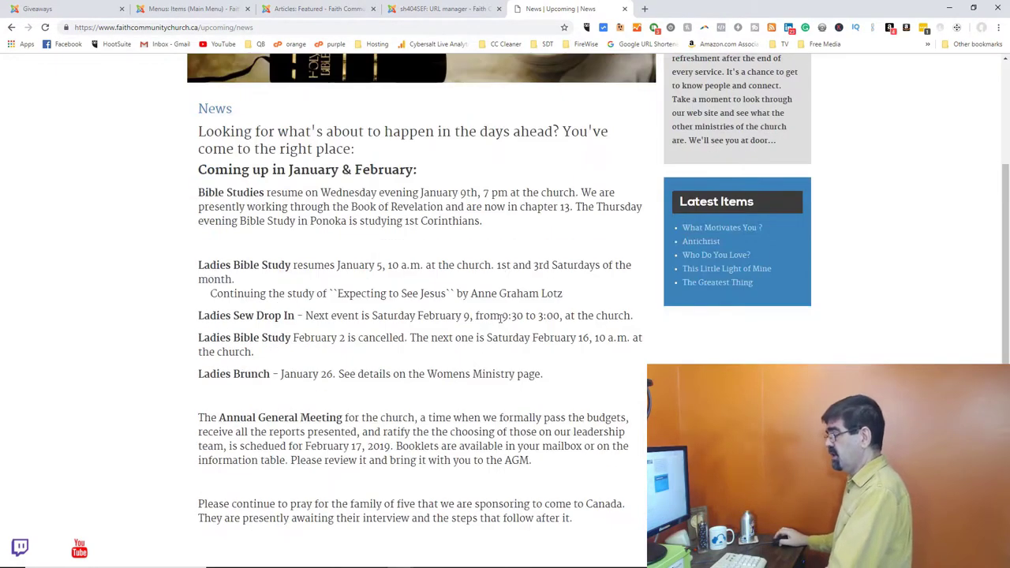
# Return to the site administration, show all articles with the Sermons filter cleared, and search them for "news"
pyautogui.scroll(4, 499, 323)
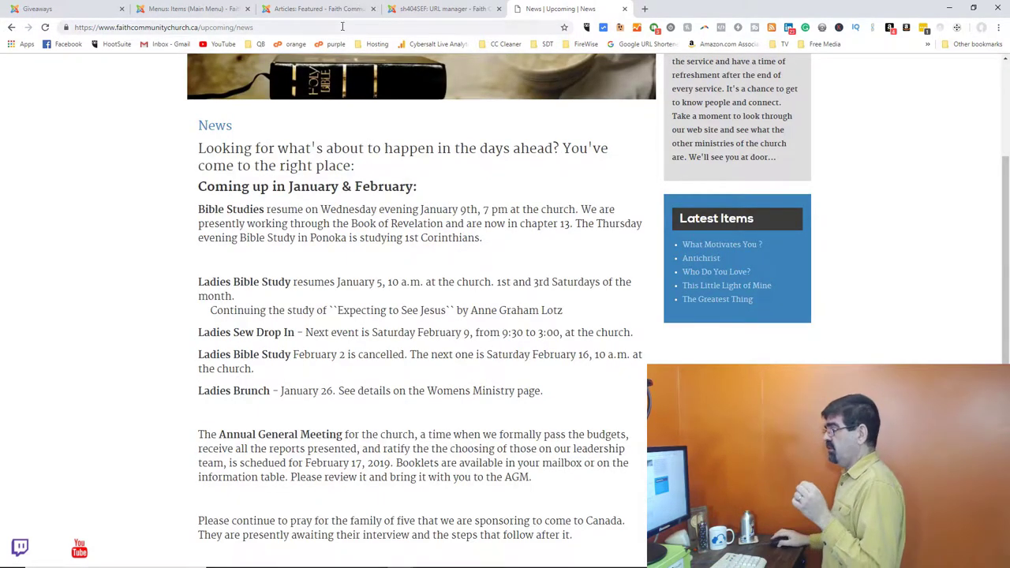
pyautogui.click(324, 9)
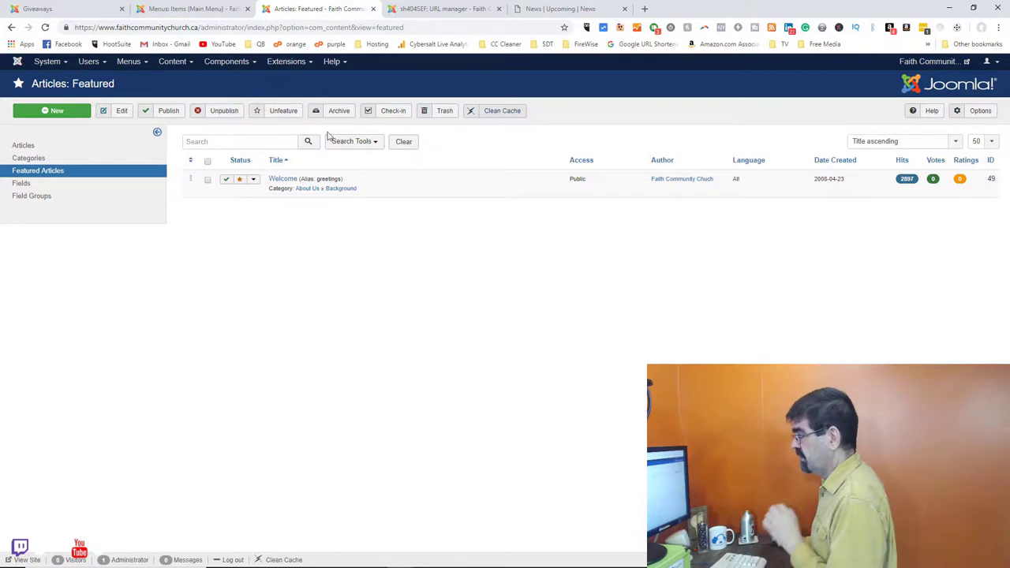
pyautogui.click(401, 141)
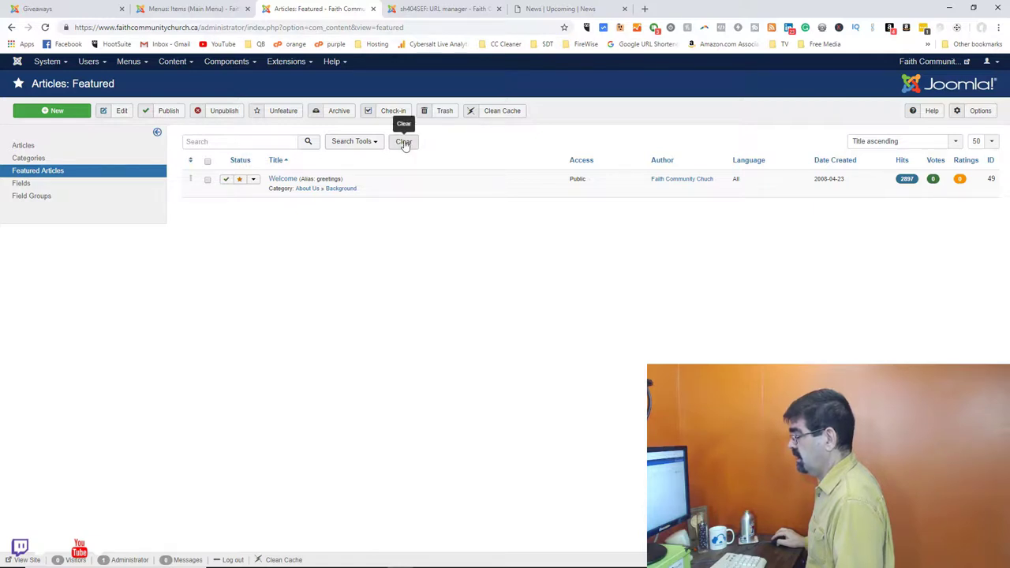
pyautogui.click(404, 142)
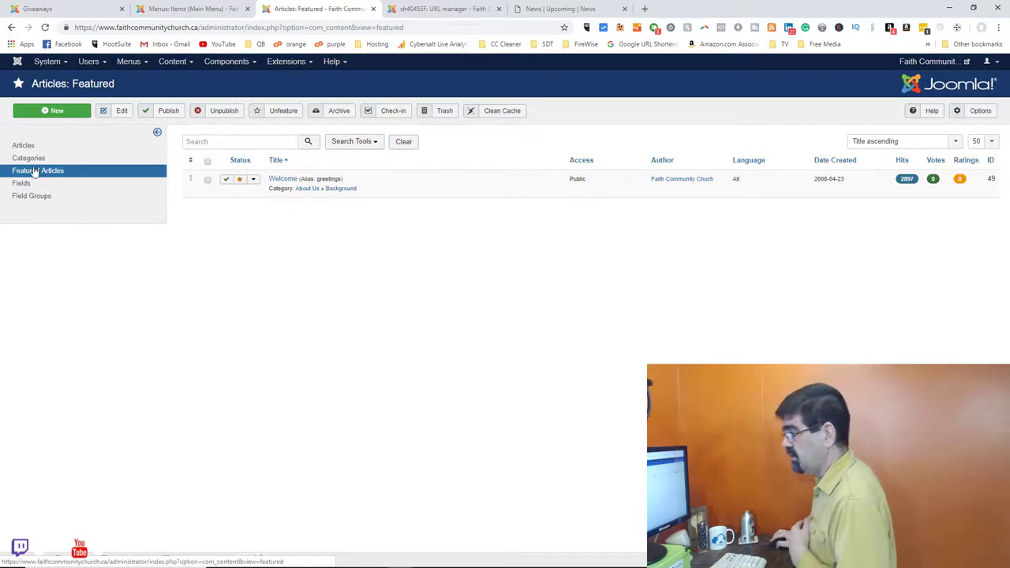
pyautogui.click(23, 147)
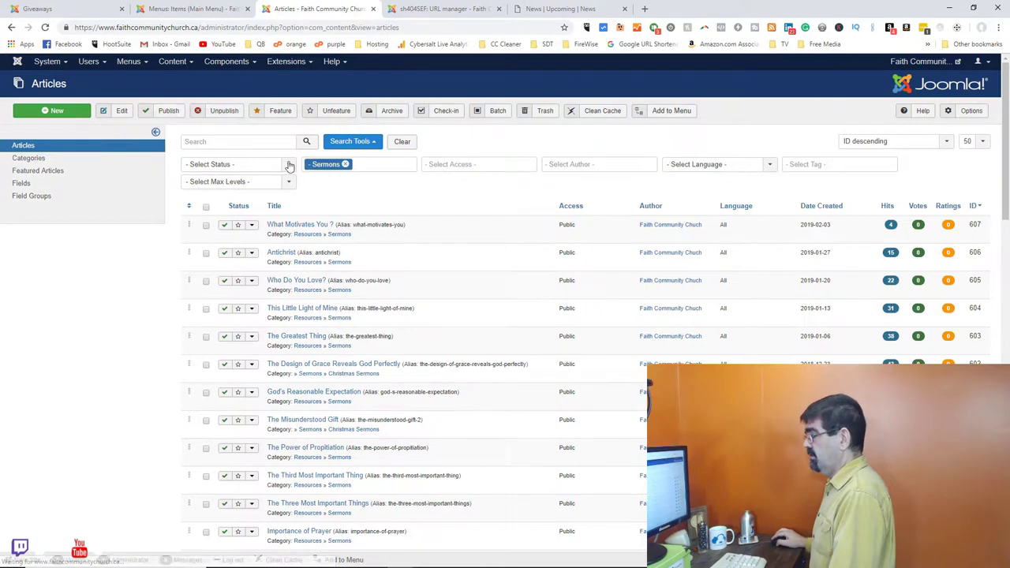
pyautogui.click(404, 142)
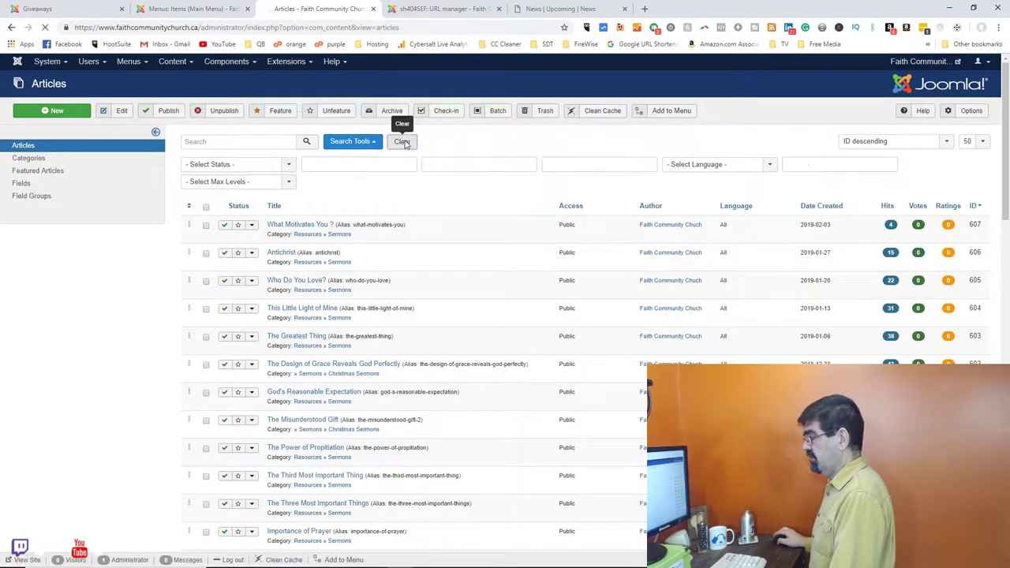
pyautogui.click(247, 144)
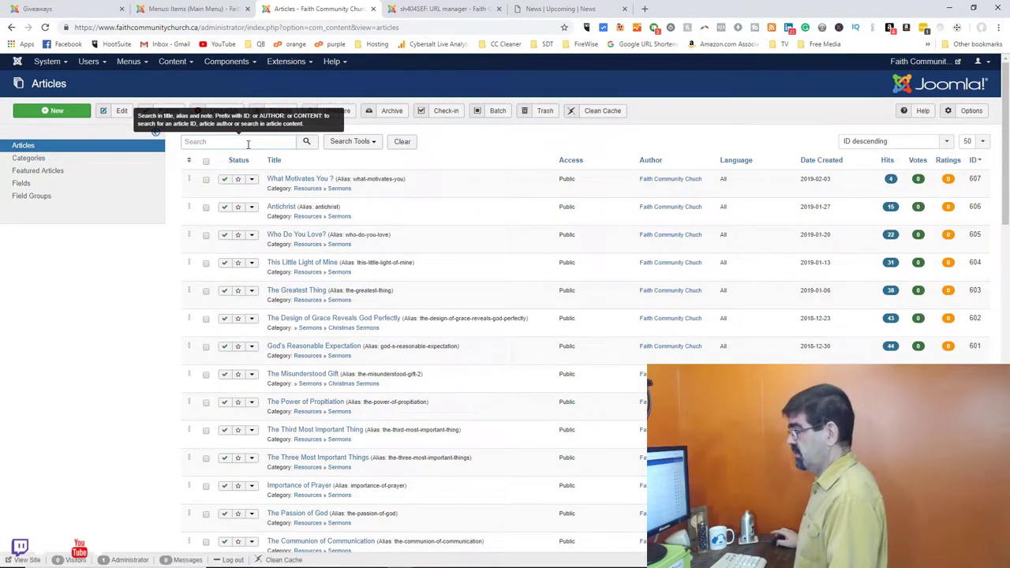
pyautogui.write('news')
pyautogui.press('Return')
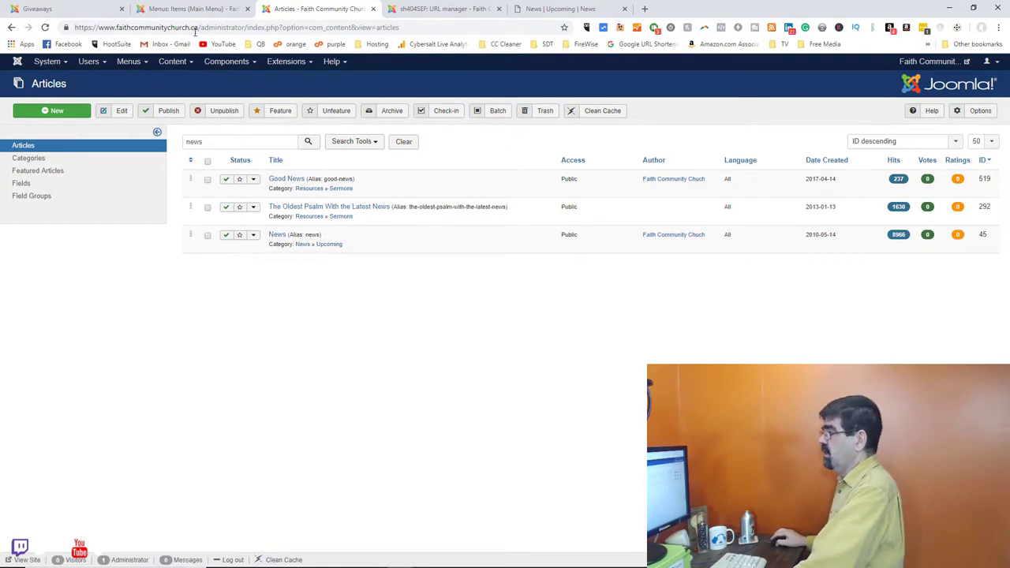
# Open the Main Menu's News item and view the article it links to, then dismiss the article editor unchanged
pyautogui.click(183, 9)
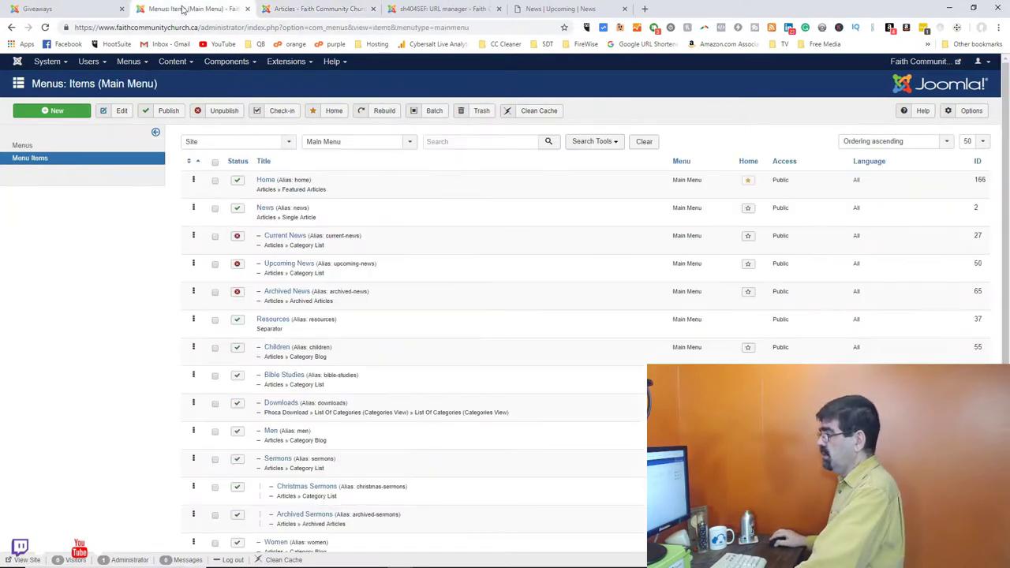
pyautogui.click(265, 211)
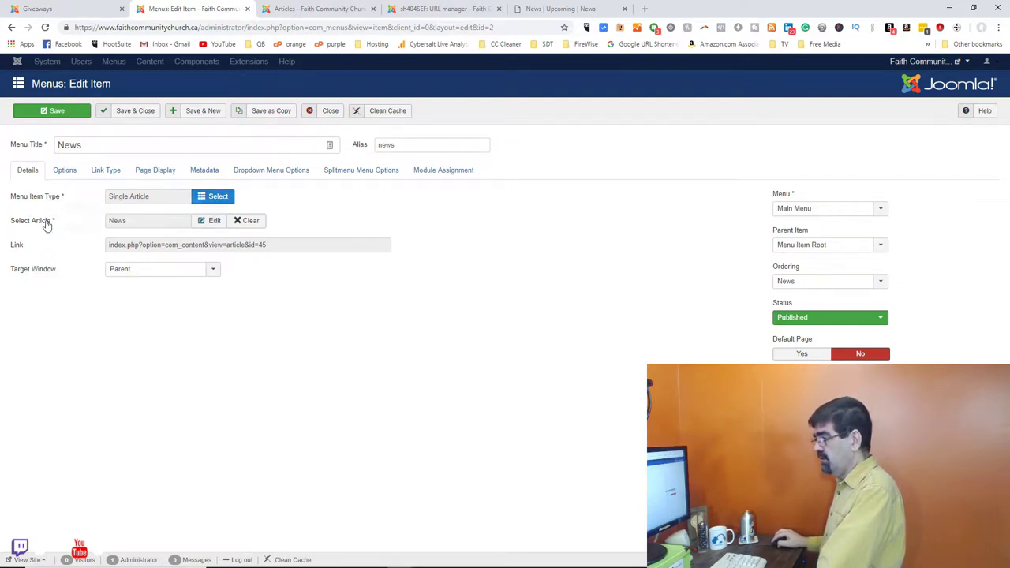
pyautogui.moveTo(30, 226)
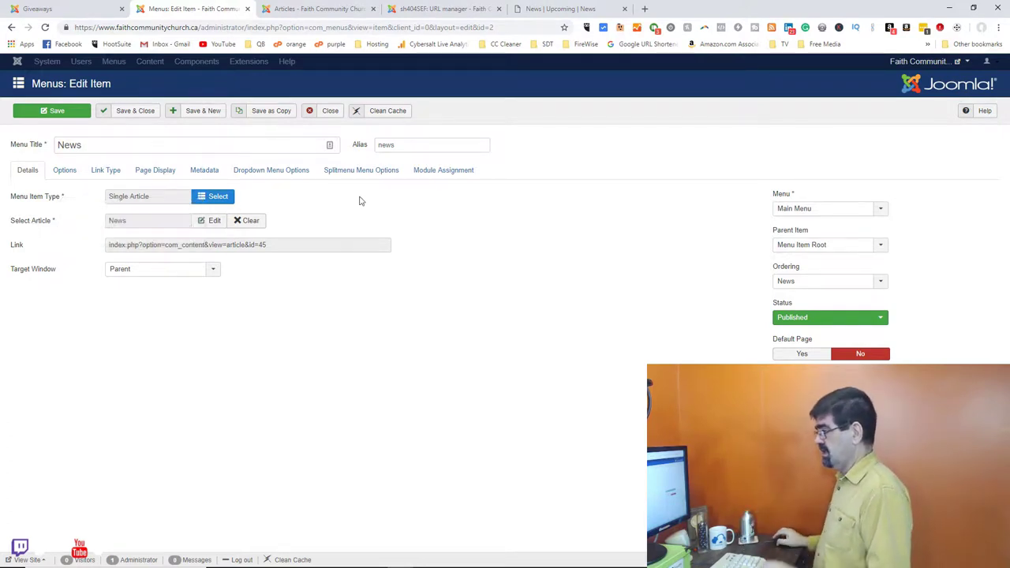
pyautogui.click(206, 221)
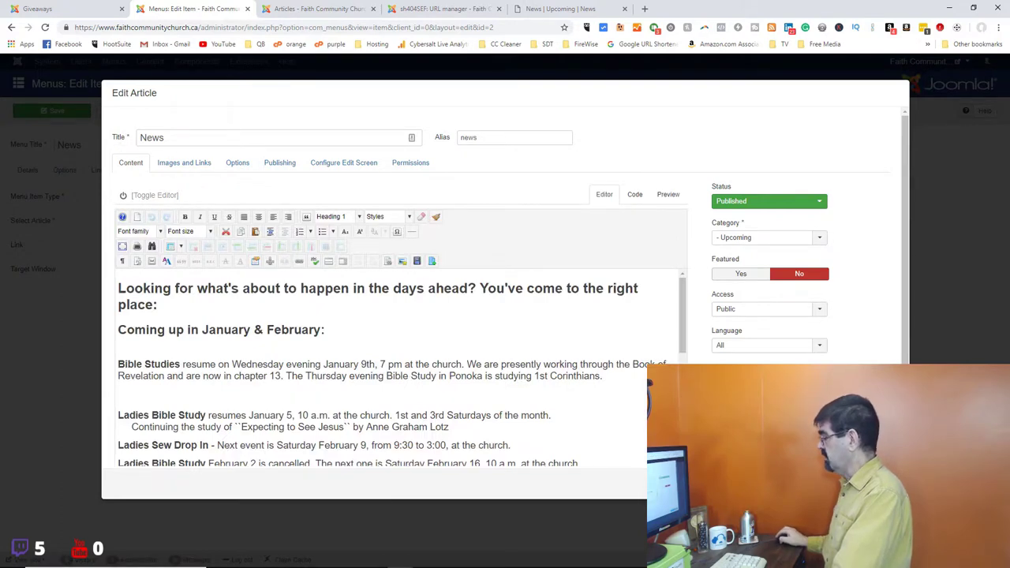
pyautogui.press('Escape')
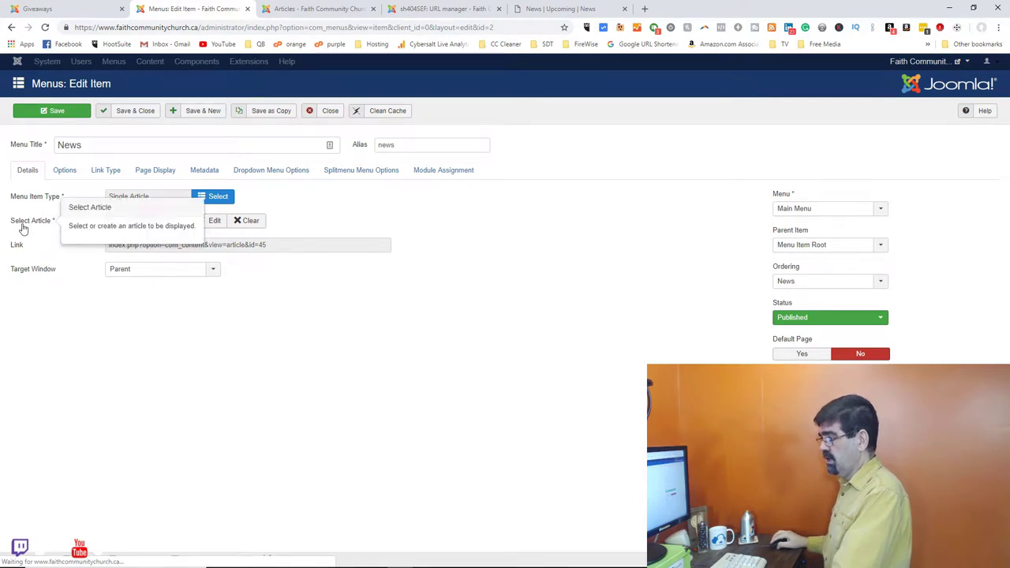
# Try replacing the News menu item's article with the Christmas sermon "The Grand Entrance", found by searching "christmas", and close the item without saving
pyautogui.click(247, 221)
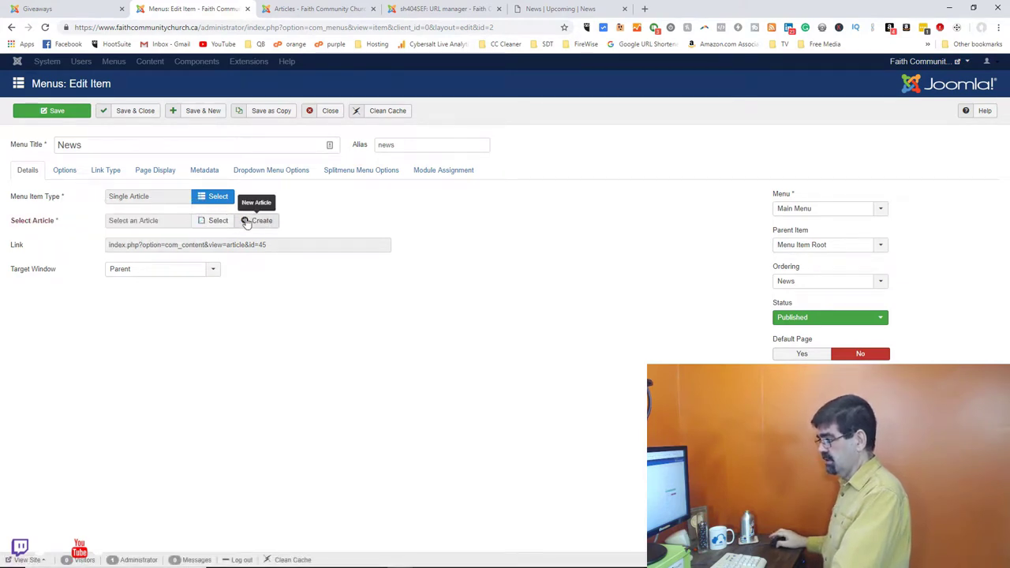
pyautogui.click(210, 221)
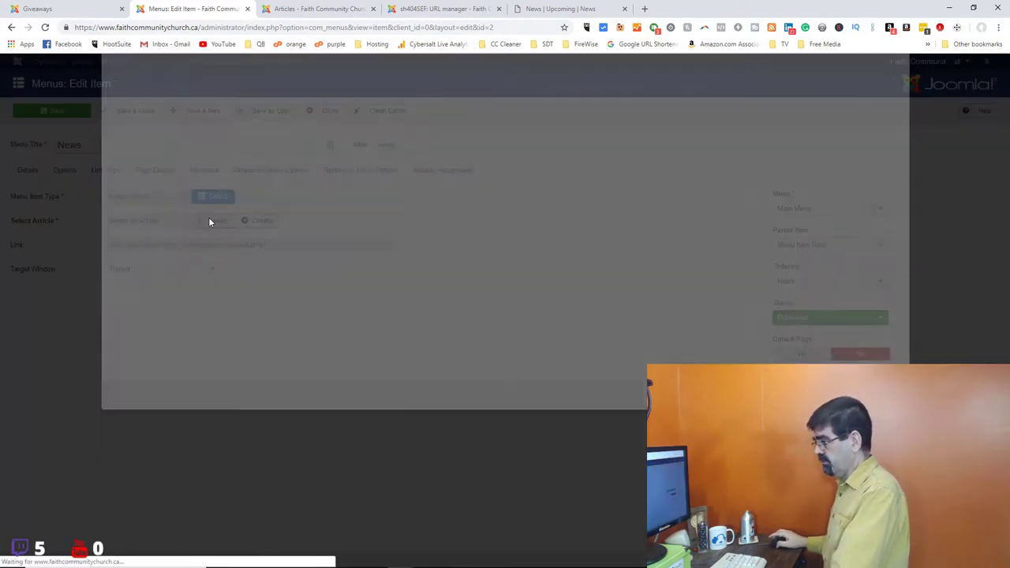
pyautogui.scroll(-10, 209, 221)
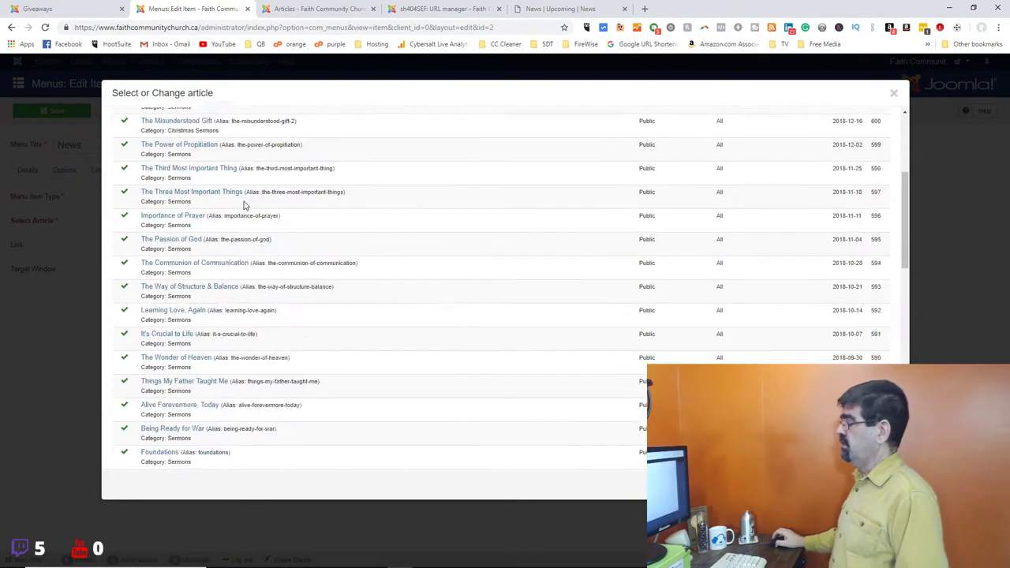
pyautogui.scroll(10, 245, 204)
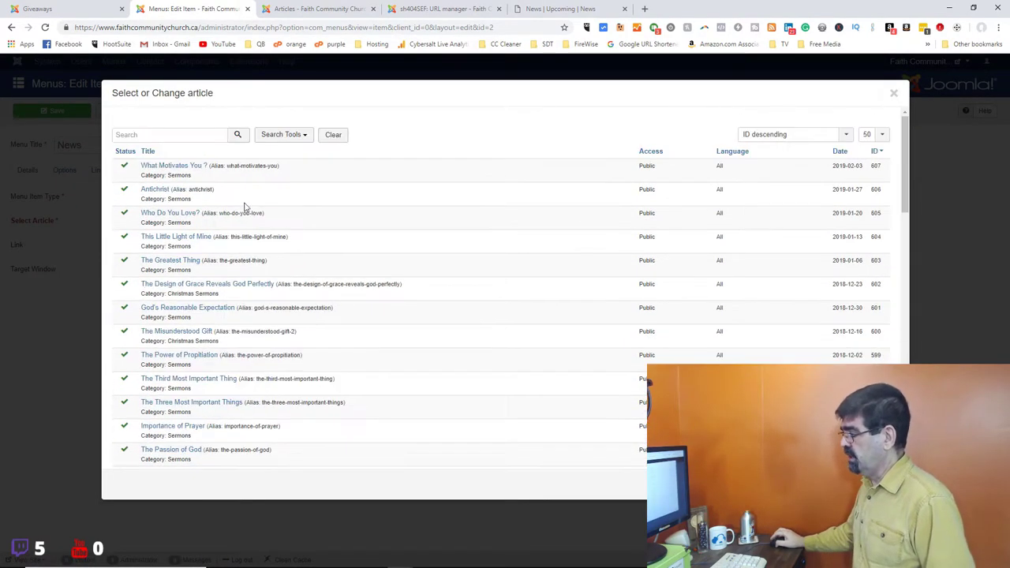
pyautogui.click(172, 135)
pyautogui.write('christ')
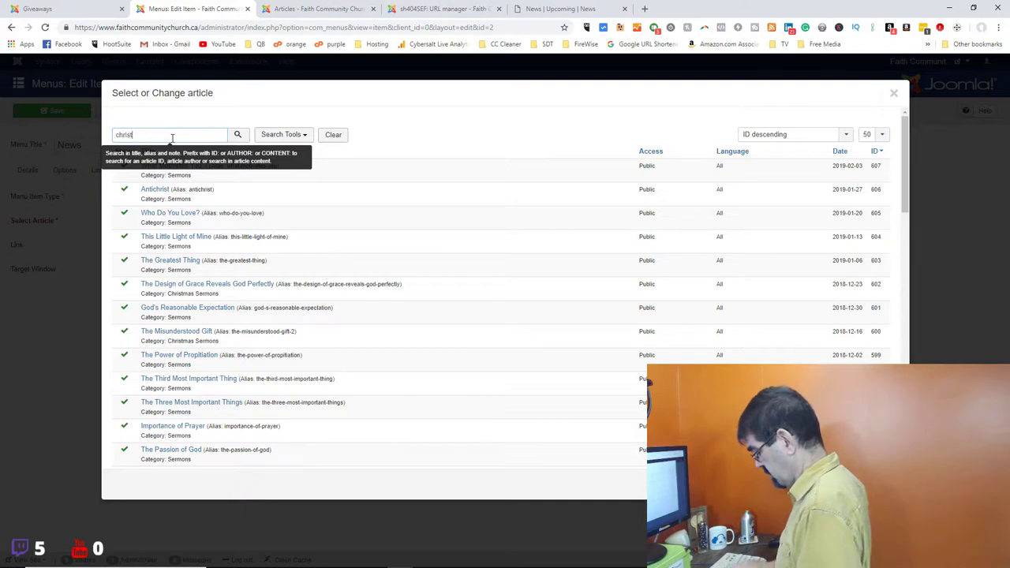
pyautogui.write('mas')
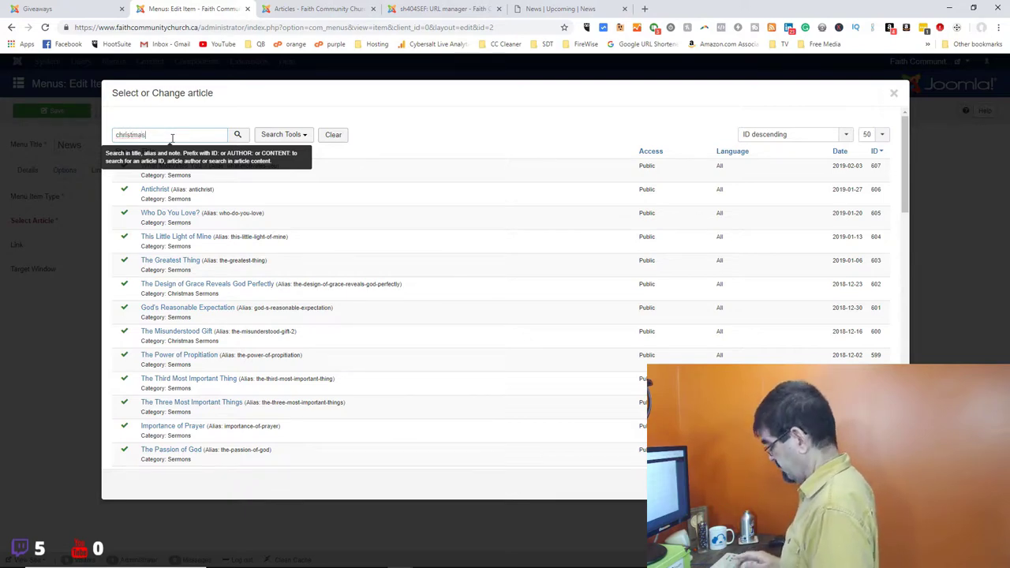
pyautogui.press('Return')
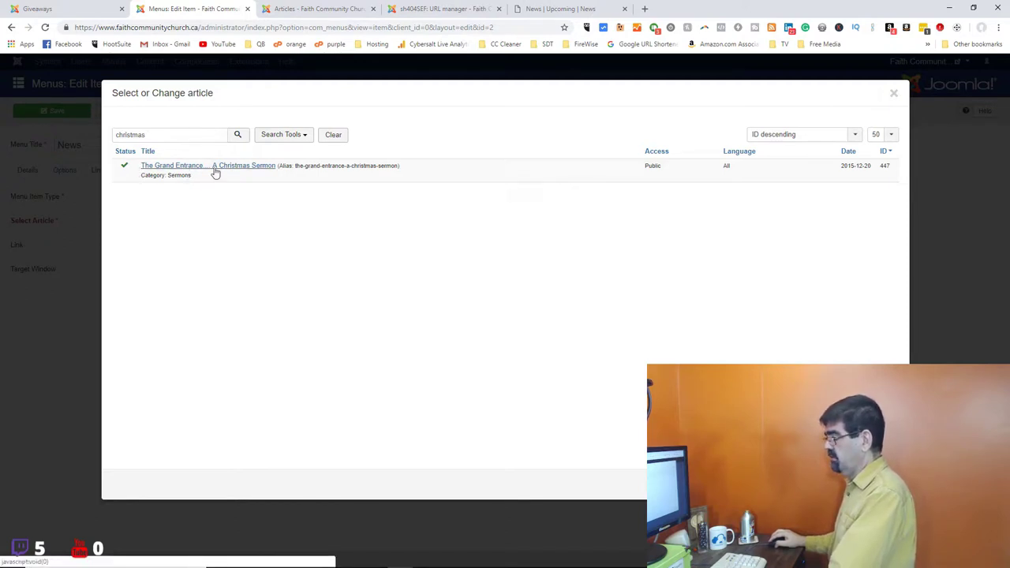
pyautogui.click(214, 168)
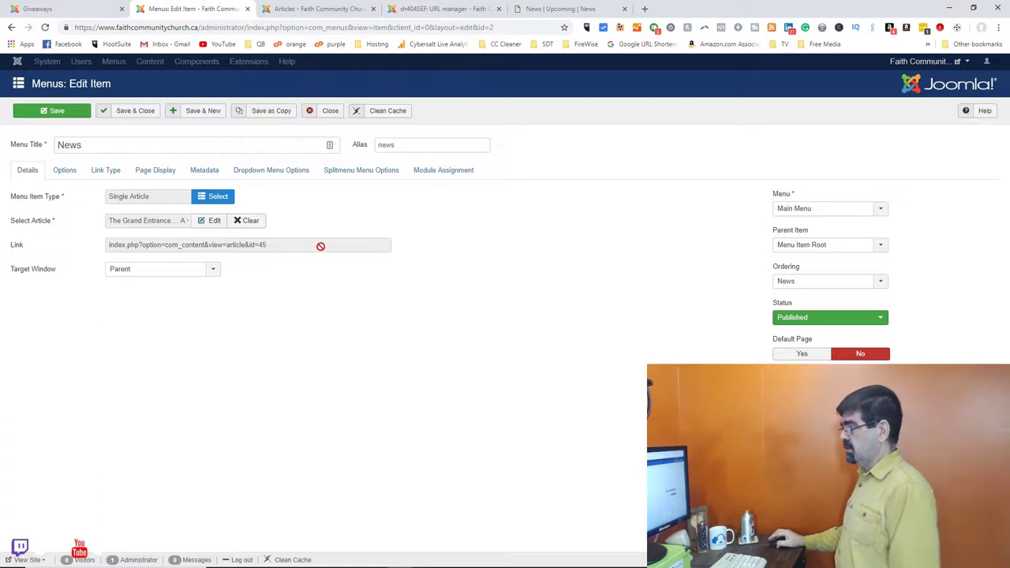
pyautogui.click(327, 112)
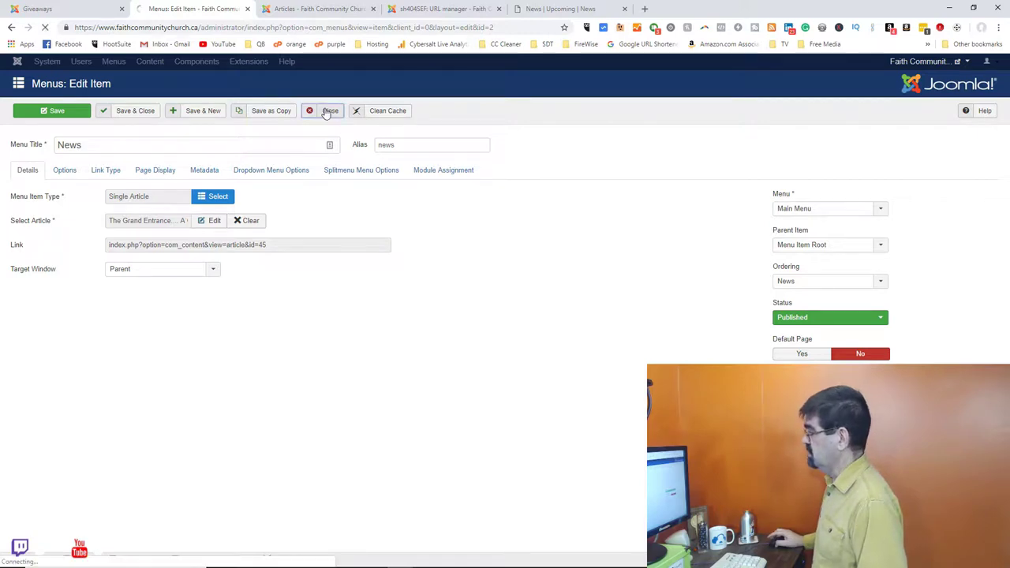
# Check the live News page, and search the article categories for "news"
pyautogui.click(547, 10)
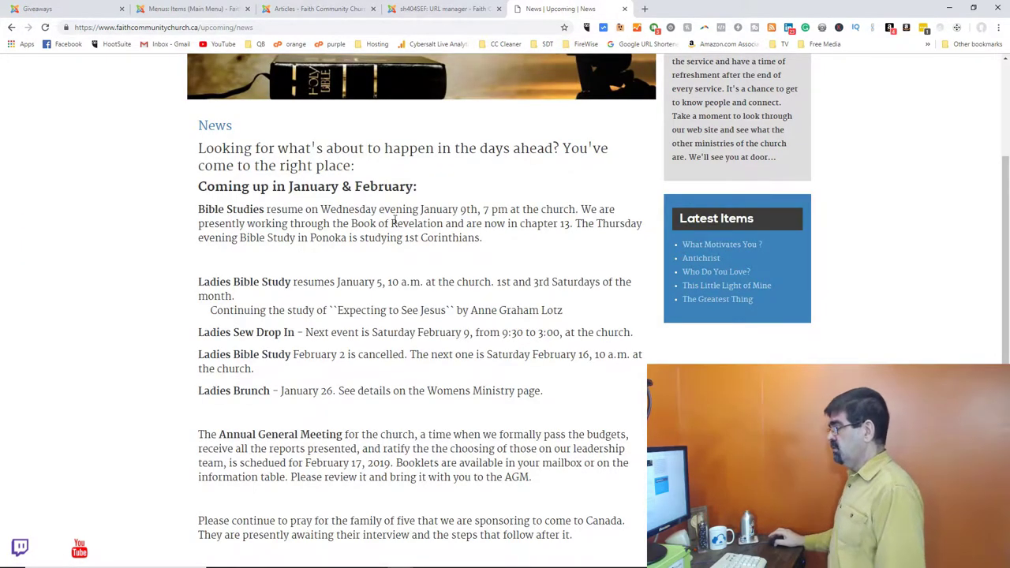
pyautogui.scroll(3, 299, 187)
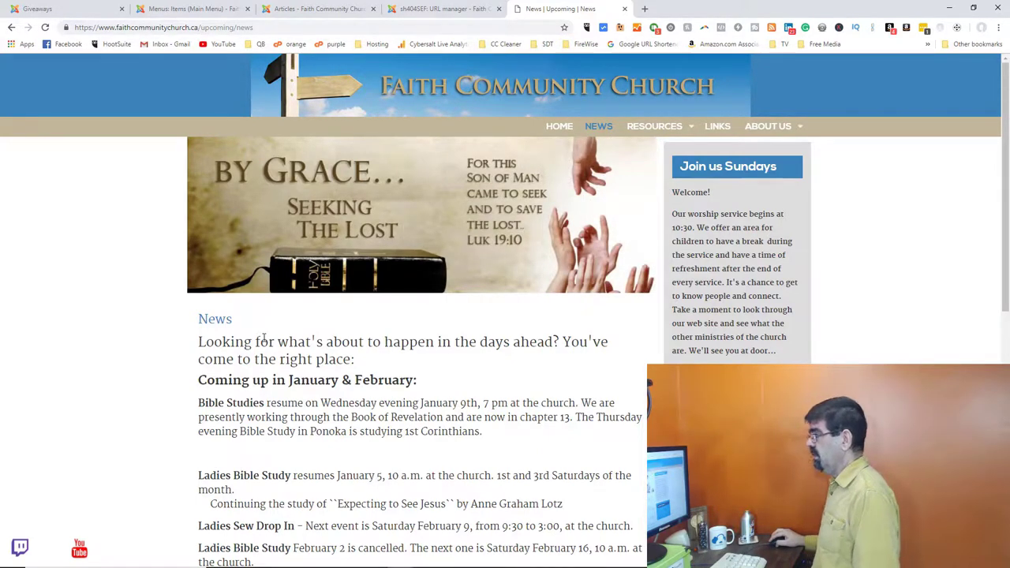
pyautogui.click(316, 9)
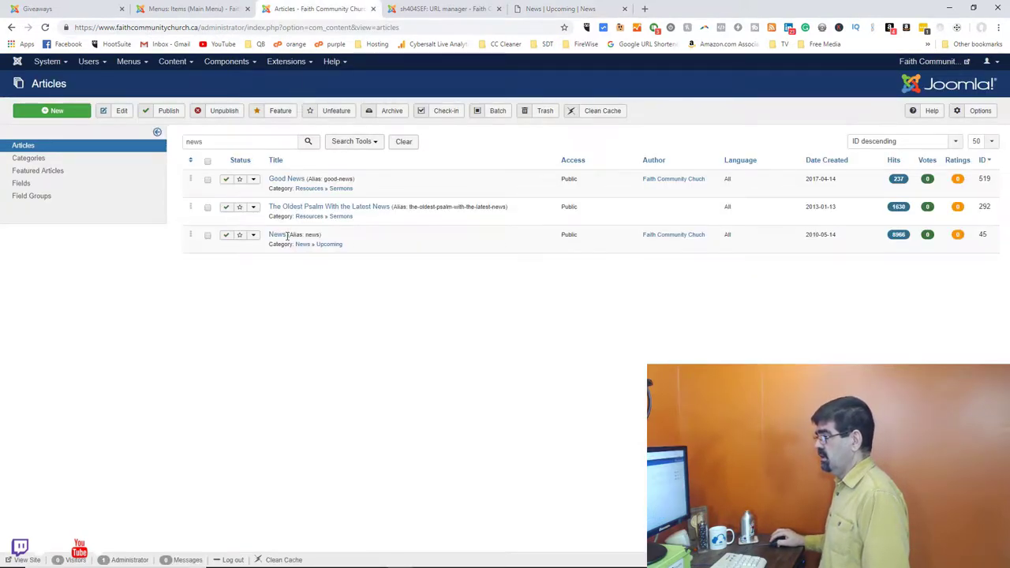
pyautogui.click(52, 159)
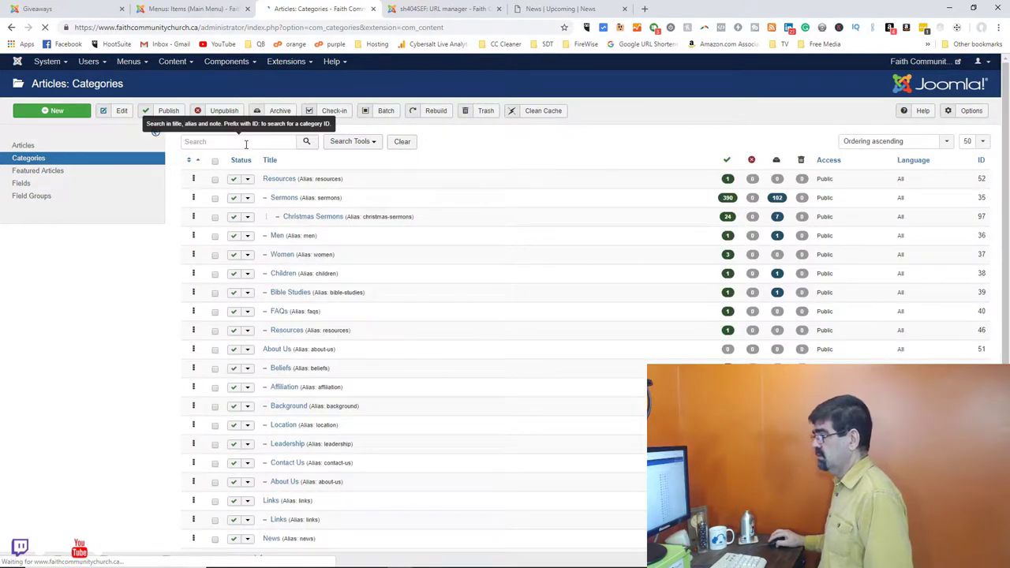
pyautogui.write('news')
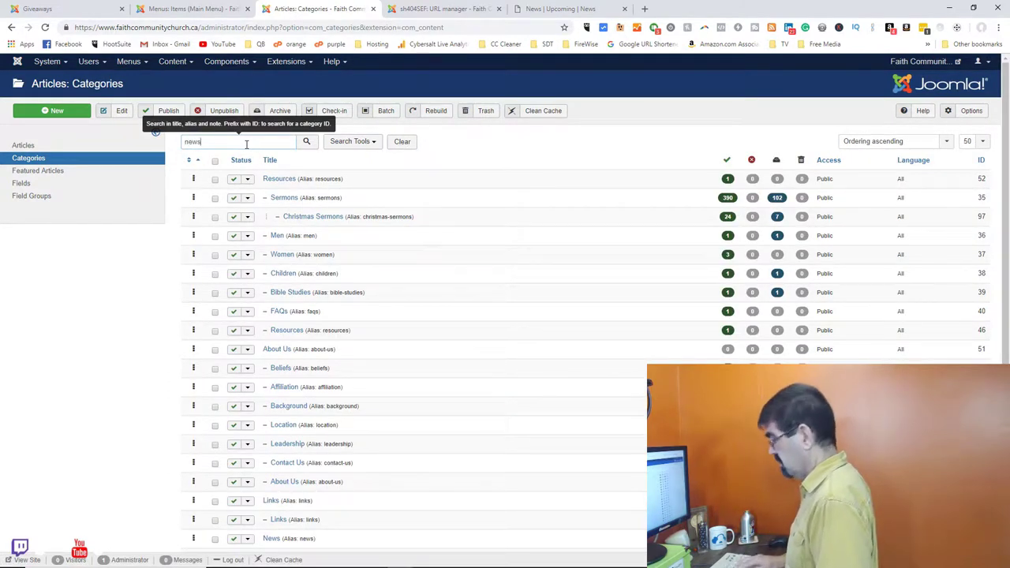
pyautogui.press('Return')
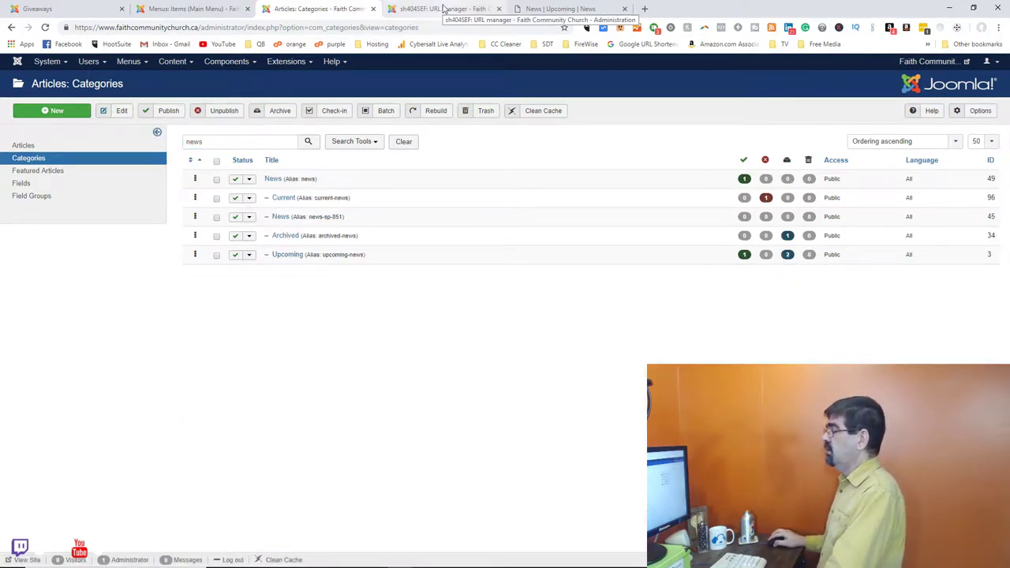
# Examine the upcoming/news path in the live News page's address and look through the page's content
pyautogui.click(550, 9)
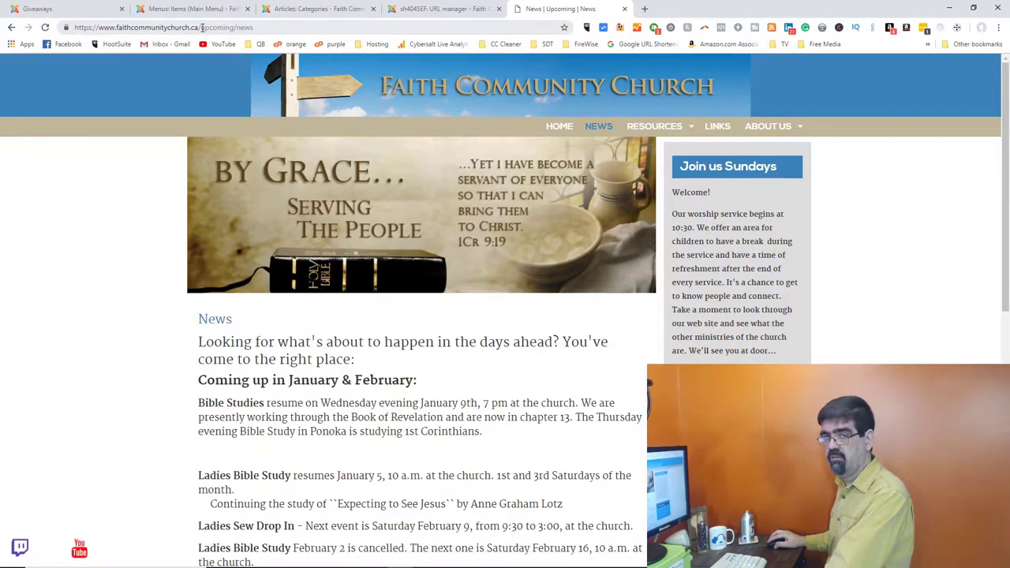
pyautogui.moveTo(202, 26); pyautogui.dragTo(254, 28)
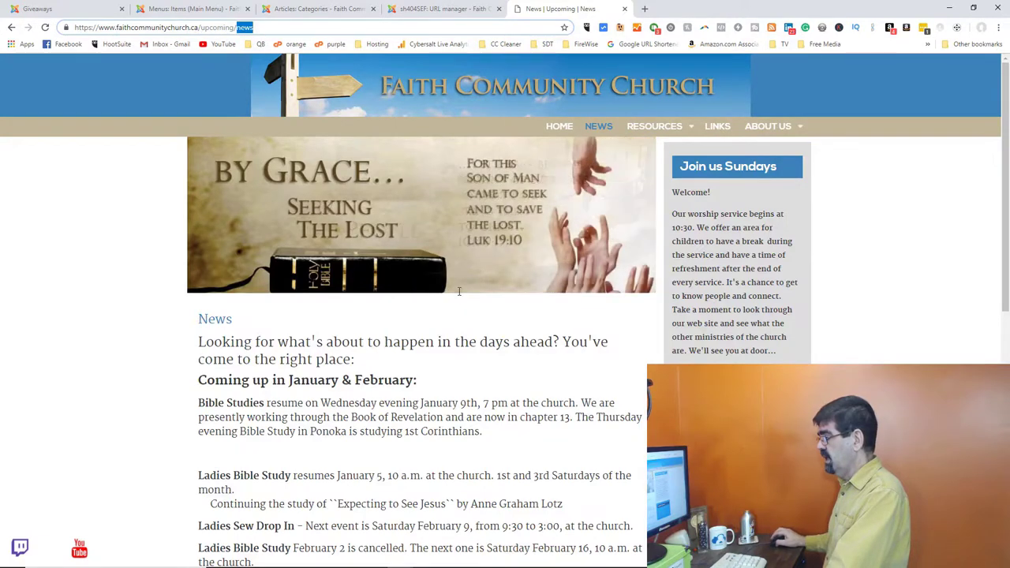
pyautogui.scroll(-2, 462, 296)
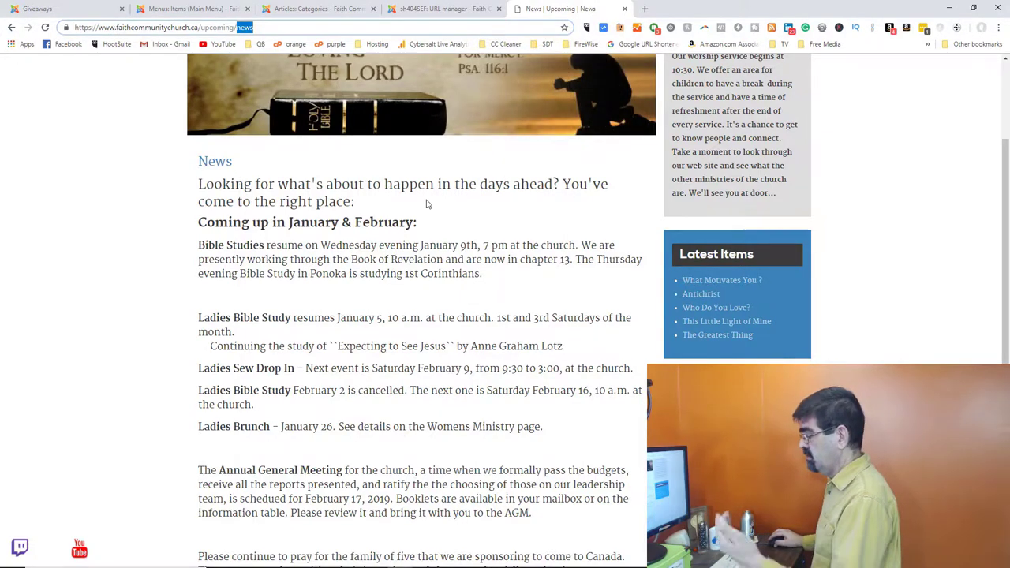
pyautogui.scroll(-4, 427, 204)
pyautogui.scroll(6, 428, 207)
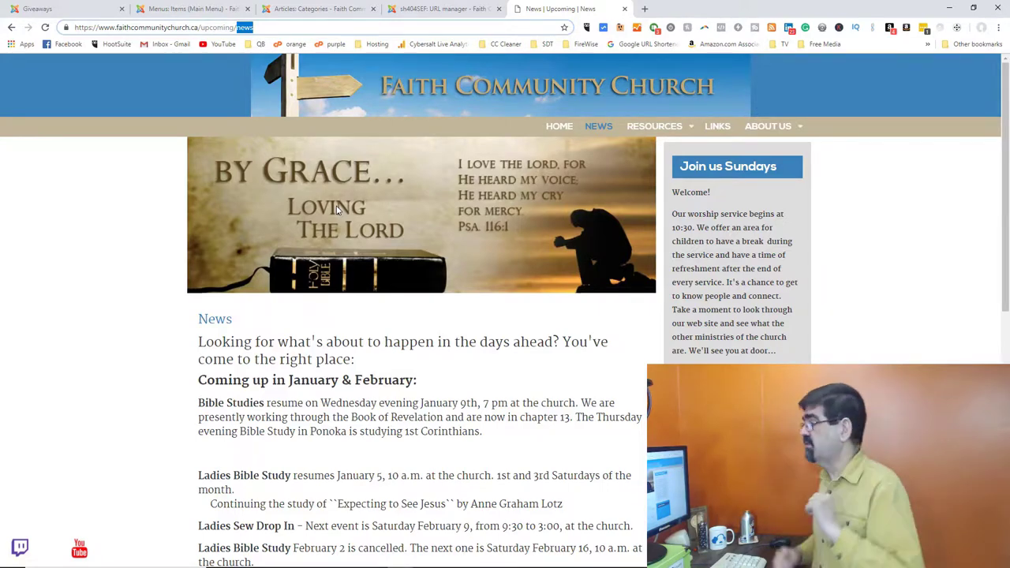
# Open the News article in the Upcoming category for editing from the articles list
pyautogui.click(337, 14)
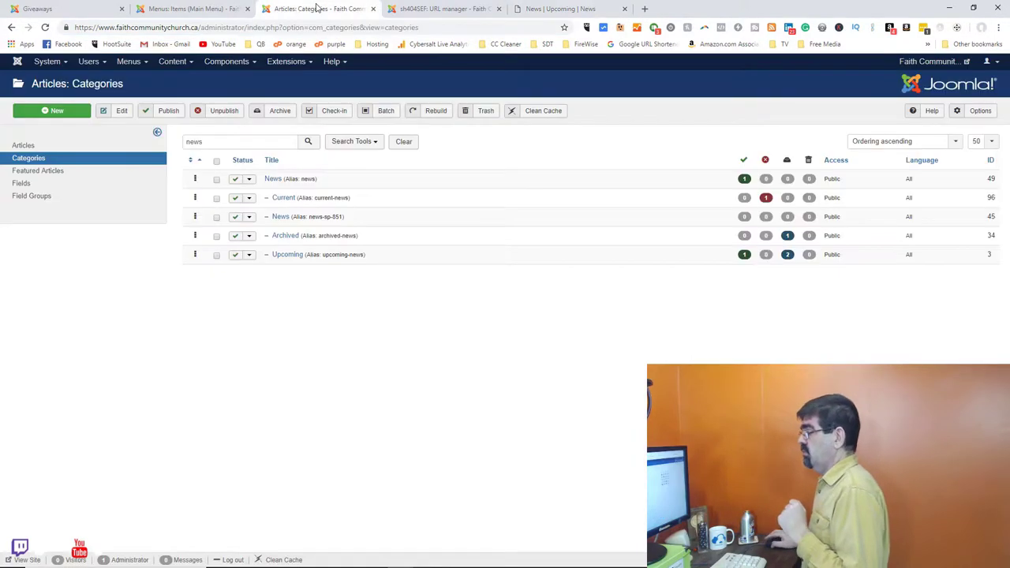
pyautogui.click(24, 146)
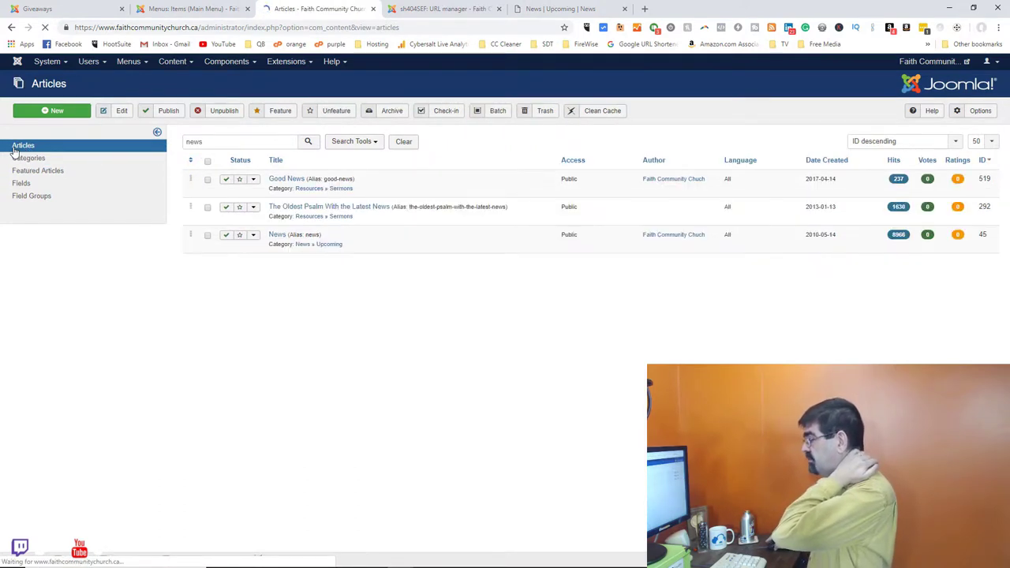
pyautogui.click(276, 235)
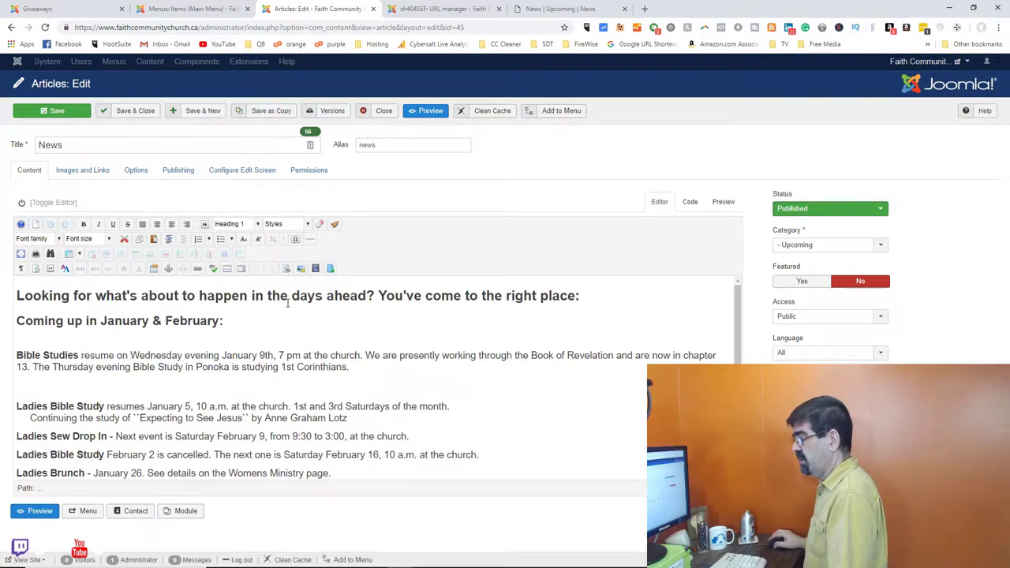
# Compare the end of the News article's content with the empty space beneath the last paragraph on the live News page
pyautogui.scroll(-10, 288, 304)
pyautogui.scroll(2, 288, 303)
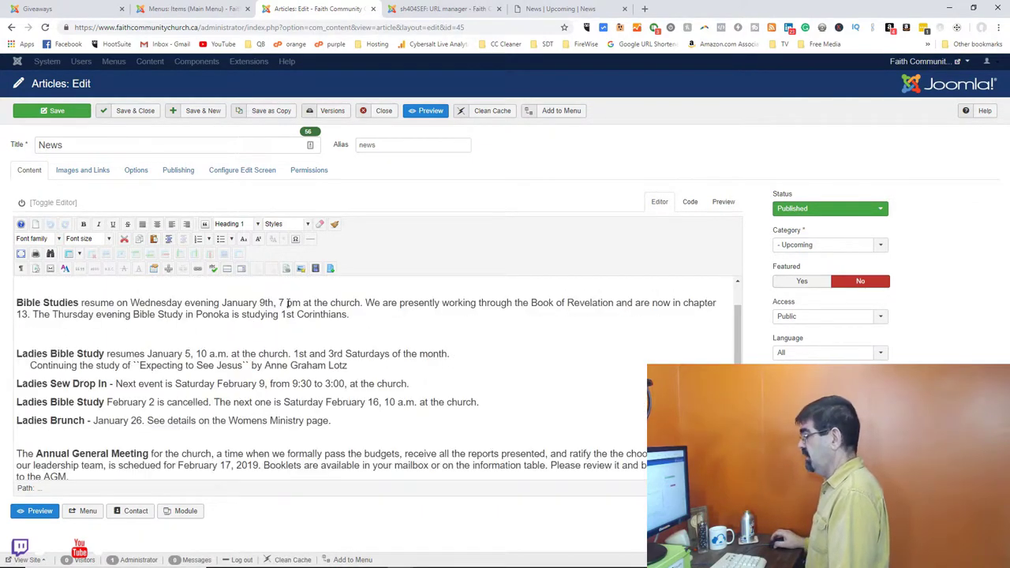
pyautogui.scroll(-2, 288, 304)
pyautogui.click(288, 407)
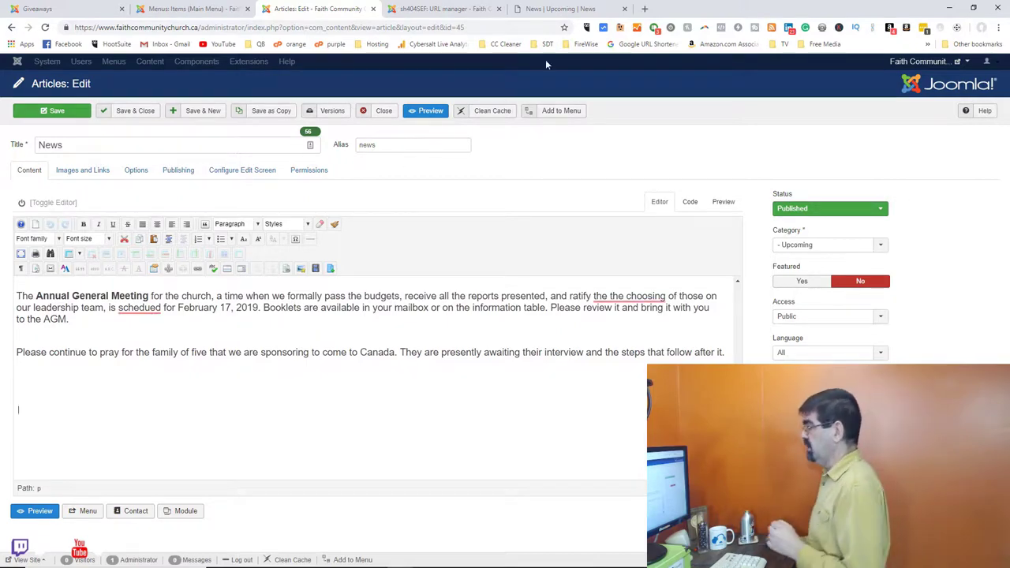
pyautogui.click(556, 8)
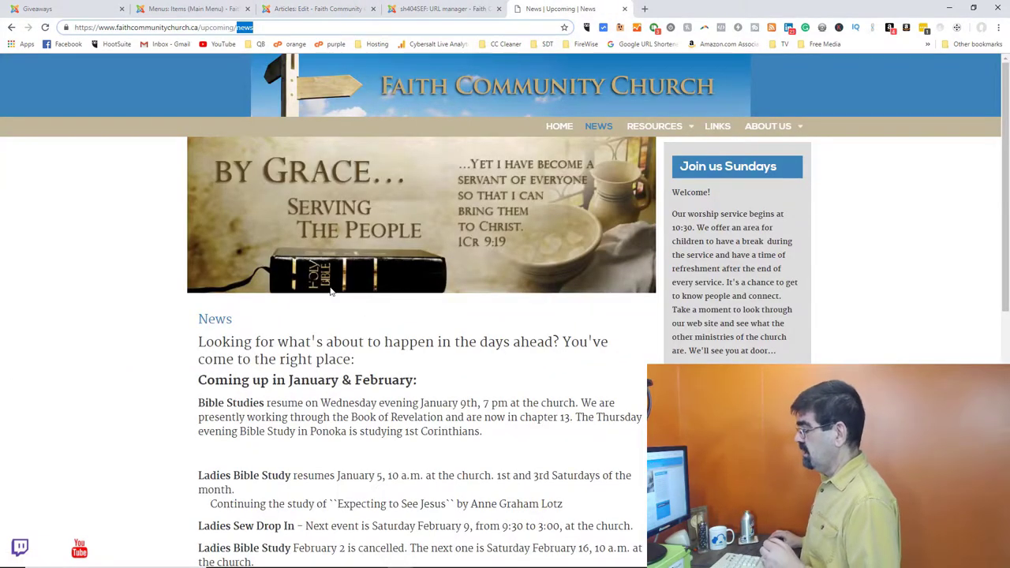
pyautogui.scroll(-5, 334, 307)
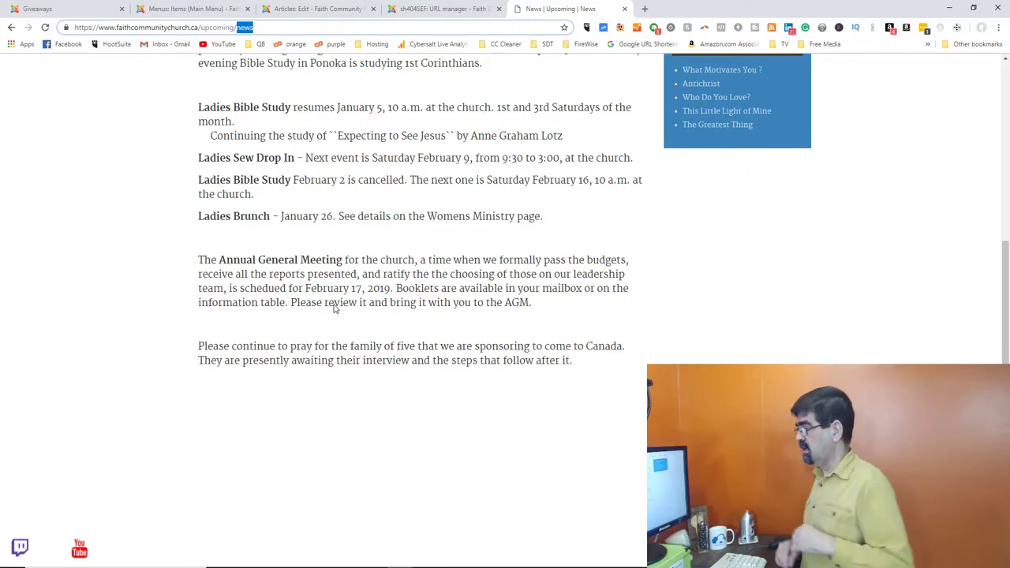
pyautogui.scroll(-2, 367, 285)
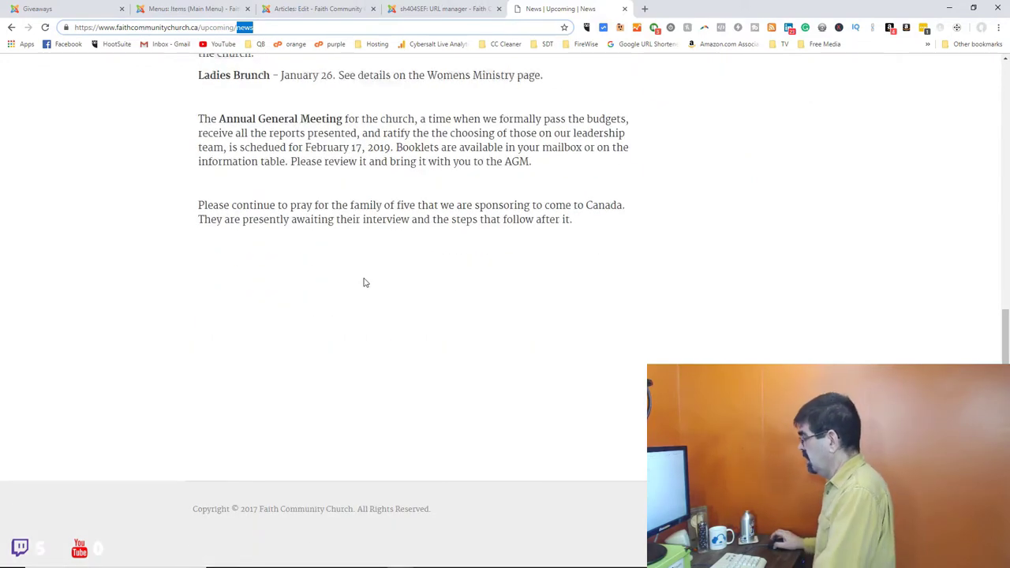
pyautogui.scroll(7, 364, 282)
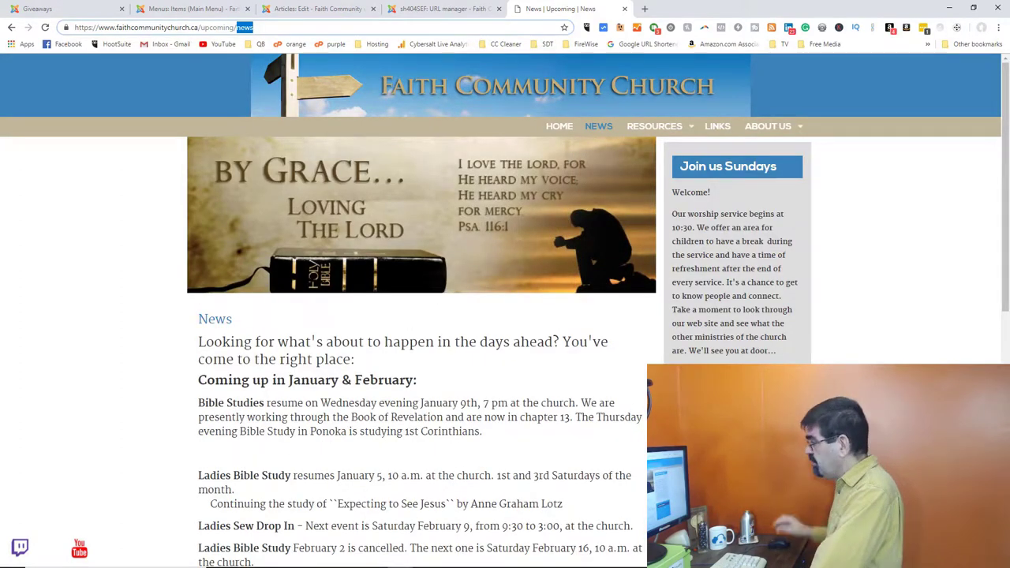
# Highlight the blank lines that follow the last paragraph in the News article's content
pyautogui.click(287, 13)
pyautogui.scroll(4, 344, 347)
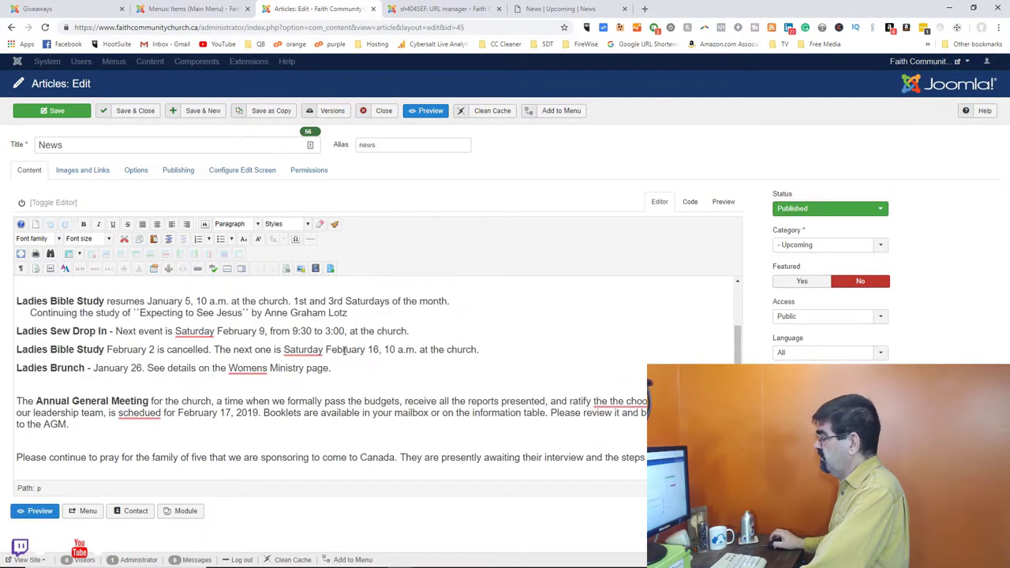
pyautogui.scroll(5, 294, 343)
pyautogui.moveTo(52, 320); pyautogui.dragTo(177, 469)
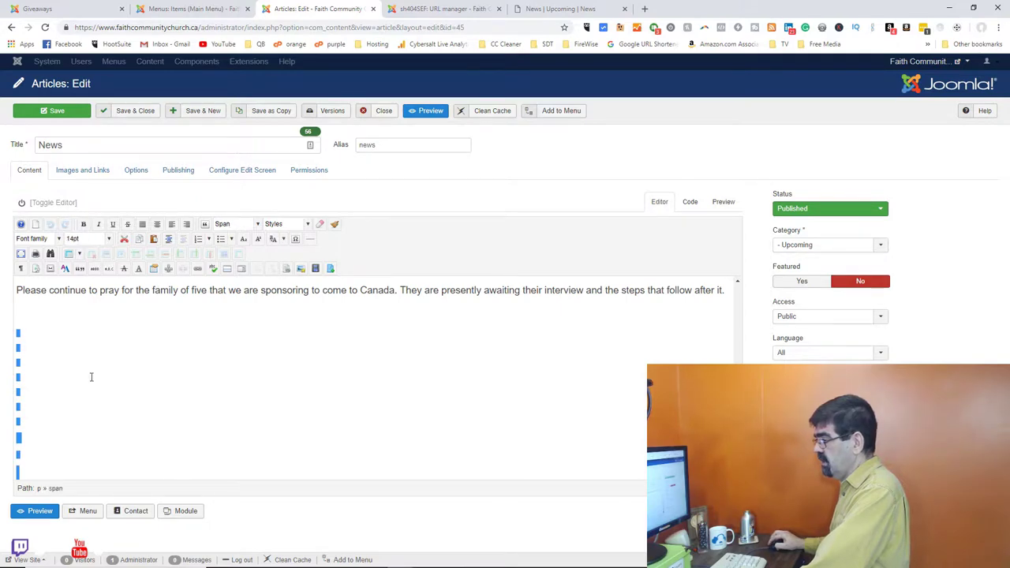
pyautogui.scroll(1, 92, 376)
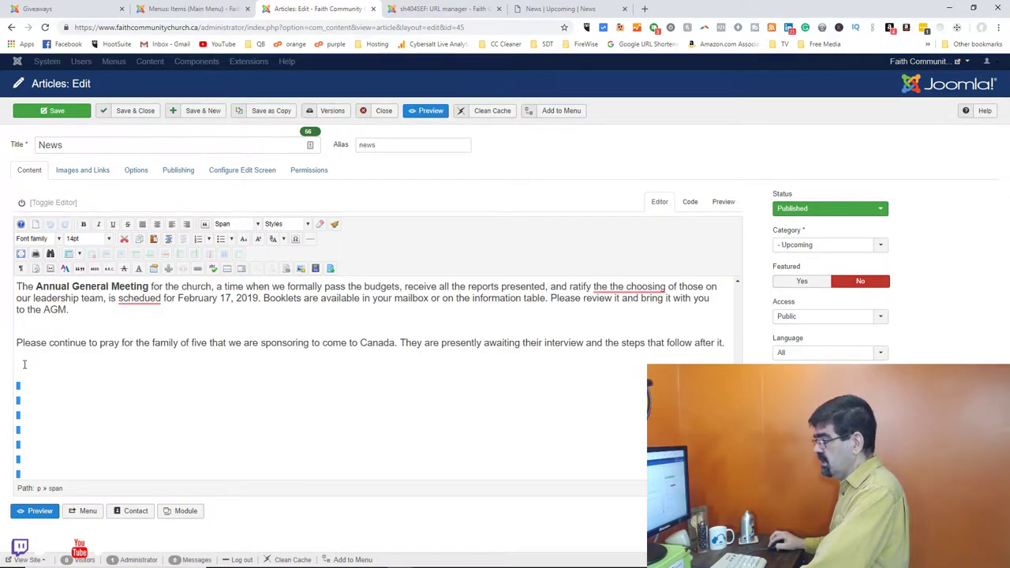
# Review the live News page from its banner down to the gap above the footer
pyautogui.click(542, 13)
pyautogui.scroll(-3, 533, 224)
pyautogui.scroll(-4, 534, 227)
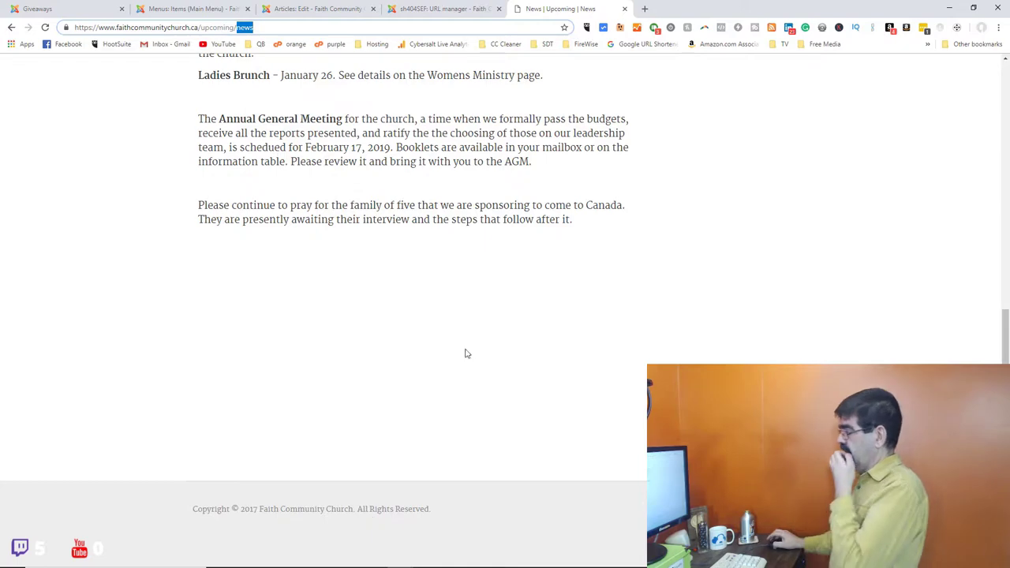
pyautogui.scroll(8, 465, 354)
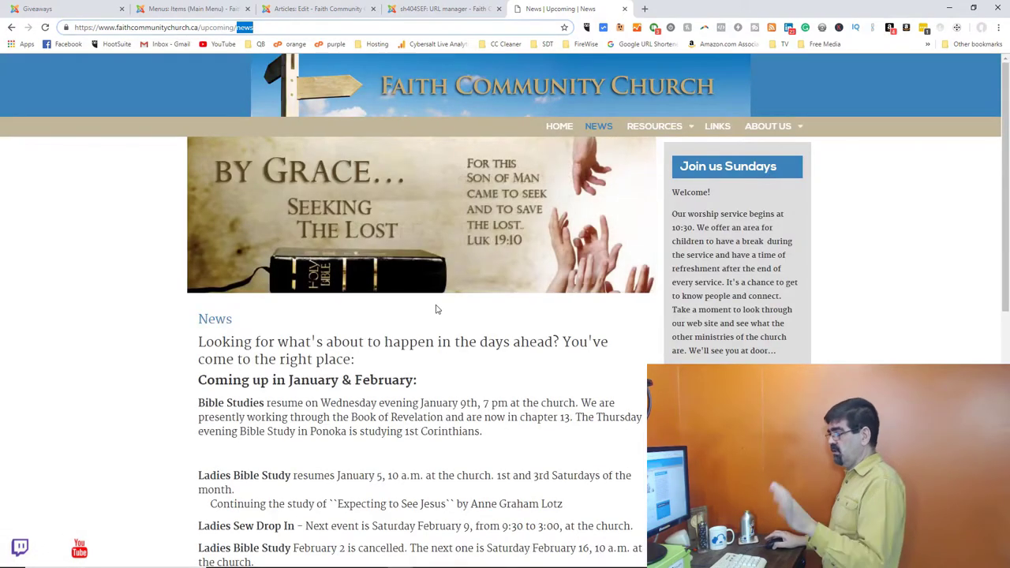
pyautogui.scroll(-1, 448, 316)
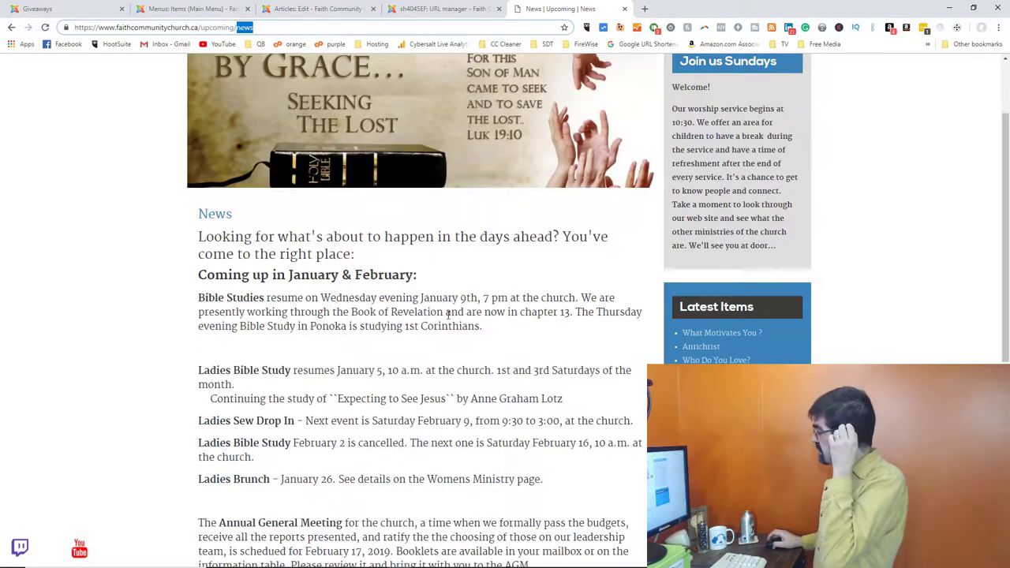
pyautogui.scroll(-2, 458, 319)
pyautogui.scroll(3, 461, 319)
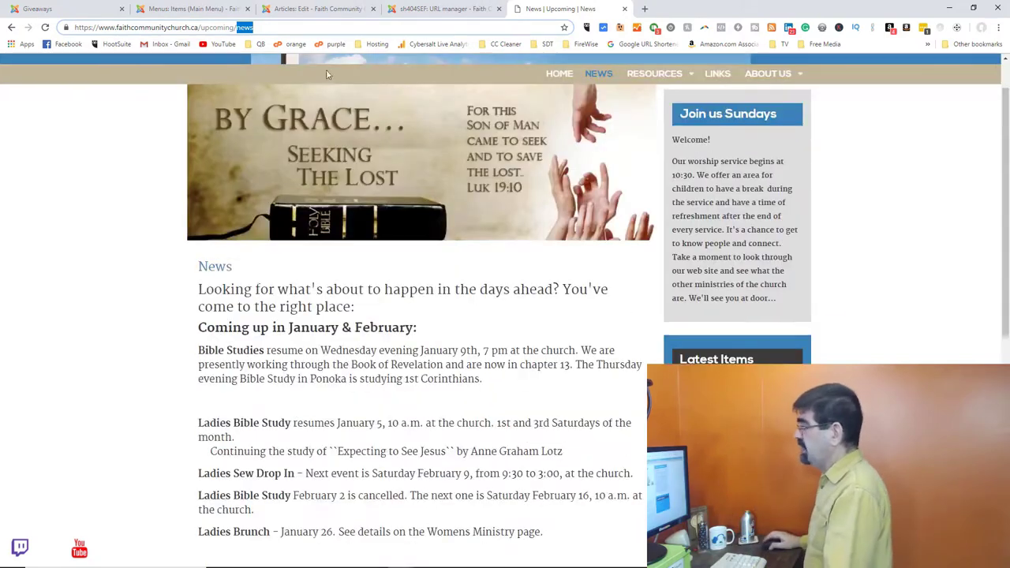
# Delete the blank lines after the last paragraph of the News article and save the article
pyautogui.click(299, 10)
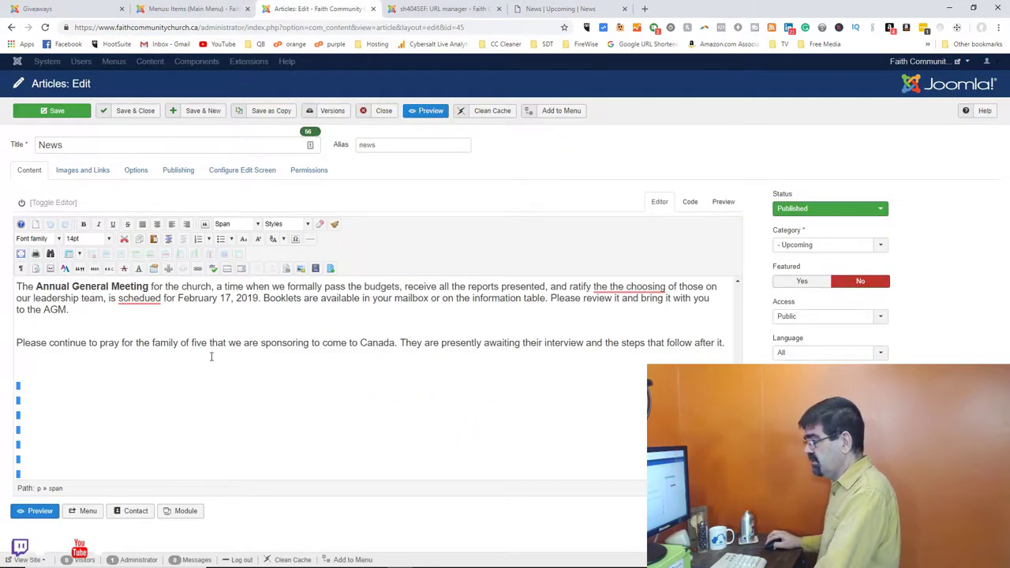
pyautogui.click(42, 353)
pyautogui.press('Return')
pyautogui.press('Return')
pyautogui.press('Return')
pyautogui.press('Return')
pyautogui.press('Return')
pyautogui.press('Return')
pyautogui.press('Return')
pyautogui.press('Return')
pyautogui.press('Return')
pyautogui.press('Return')
pyautogui.press('Return')
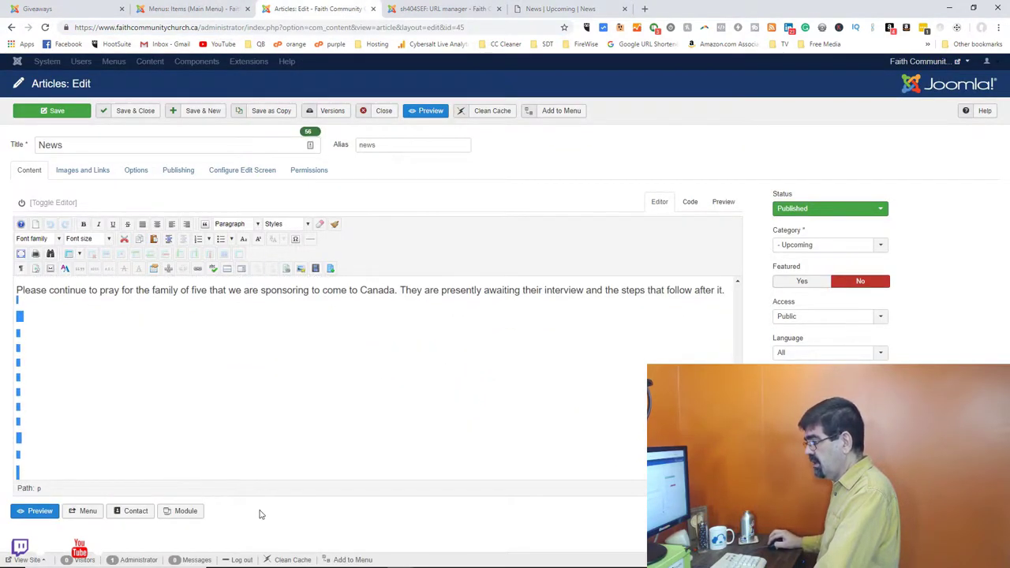
pyautogui.press('BackSpace')
pyautogui.press('BackSpace')
pyautogui.press('BackSpace')
pyautogui.press('BackSpace')
pyautogui.press('BackSpace')
pyautogui.press('BackSpace')
pyautogui.press('BackSpace')
pyautogui.press('BackSpace')
pyautogui.press('BackSpace')
pyautogui.press('BackSpace')
pyautogui.press('BackSpace')
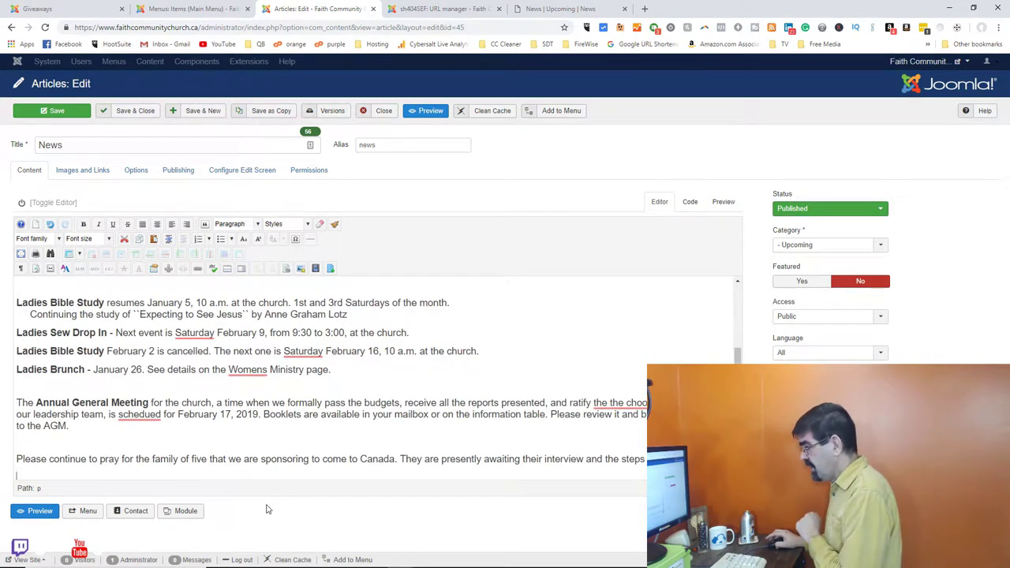
pyautogui.press('BackSpace')
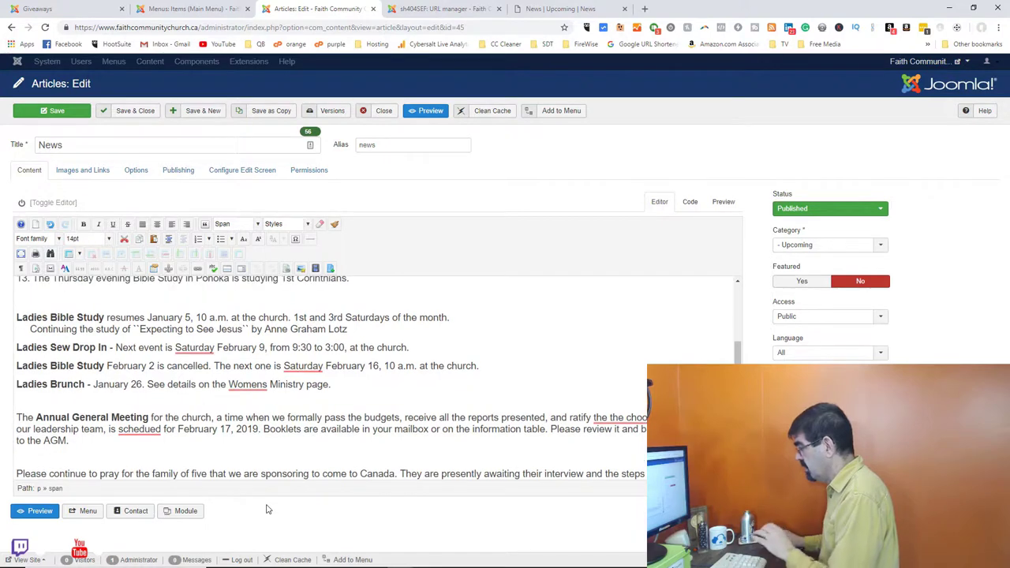
pyautogui.click(57, 110)
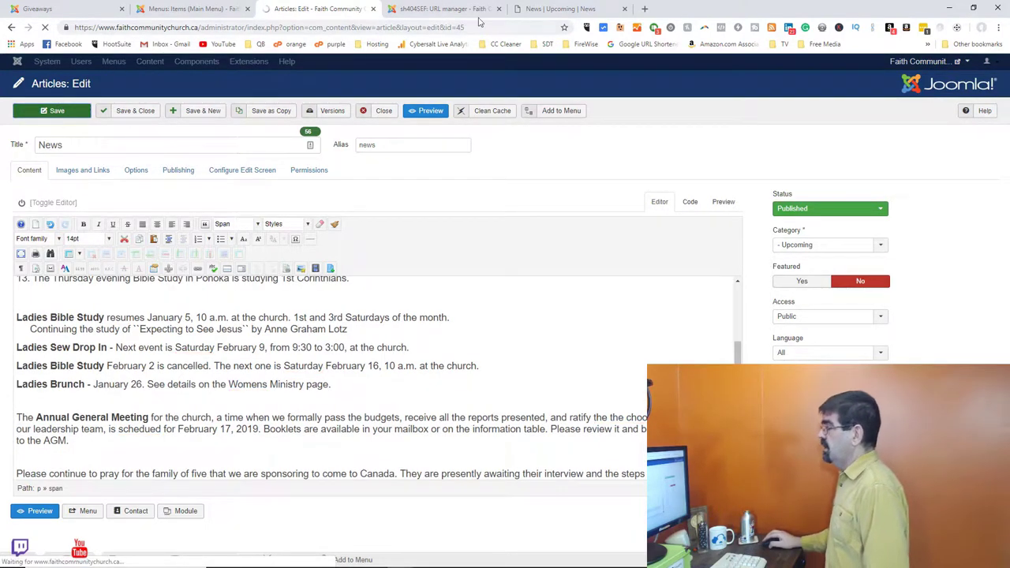
# Reload the live News page and check the spacing between its last paragraph and the footer
pyautogui.click(566, 8)
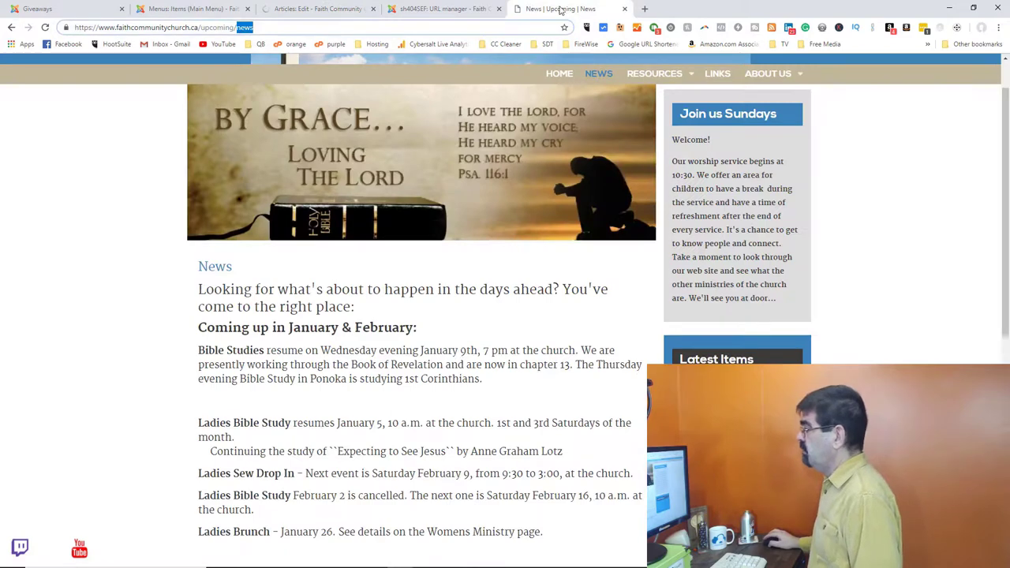
pyautogui.click(45, 27)
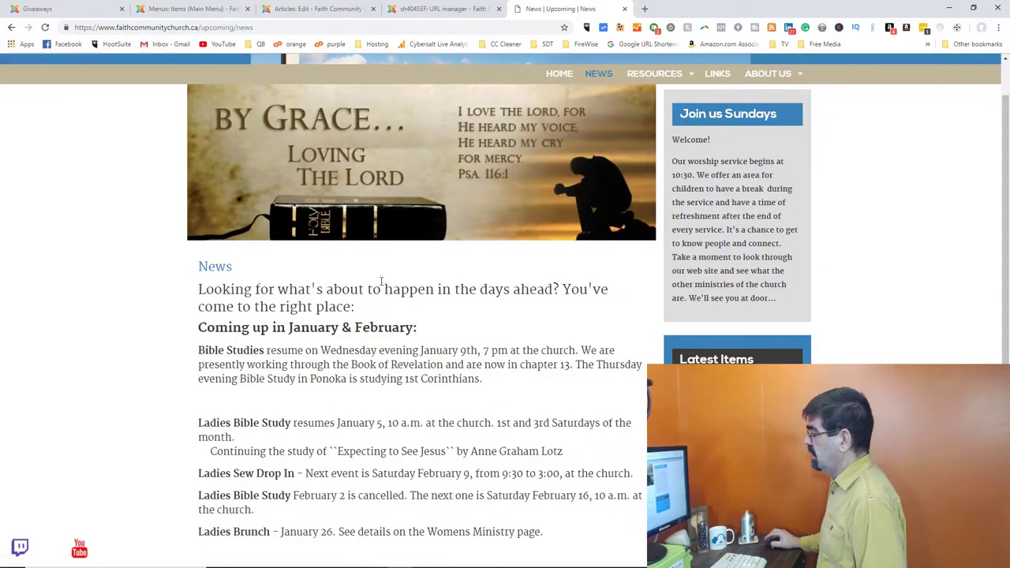
pyautogui.scroll(-3, 368, 255)
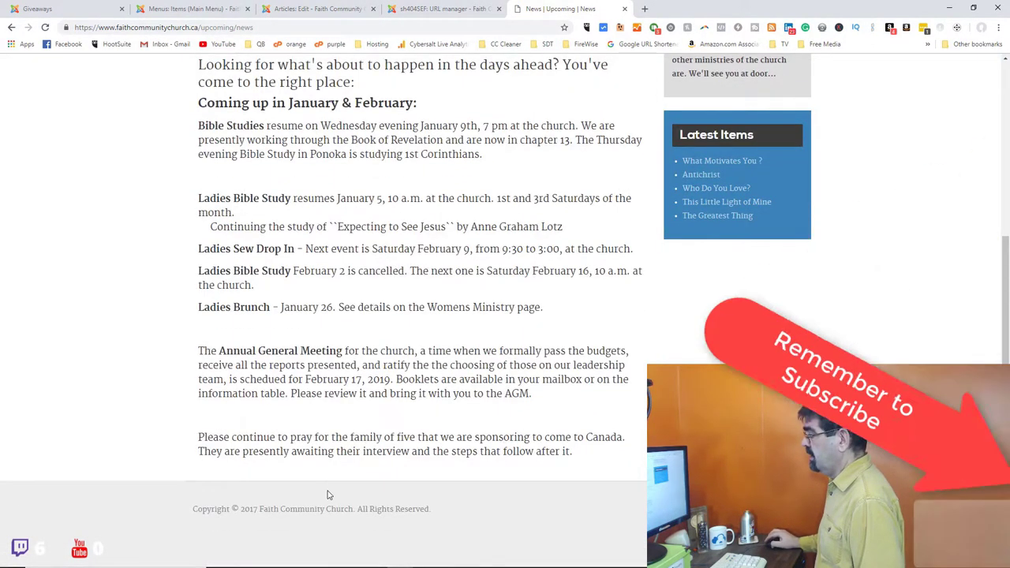
pyautogui.scroll(2, 491, 219)
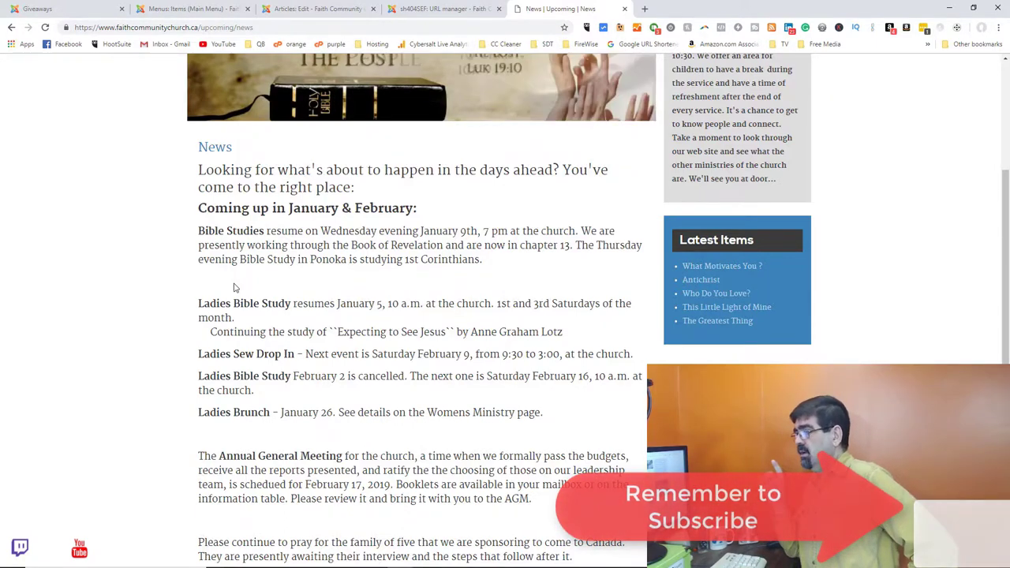
pyautogui.scroll(3, 234, 287)
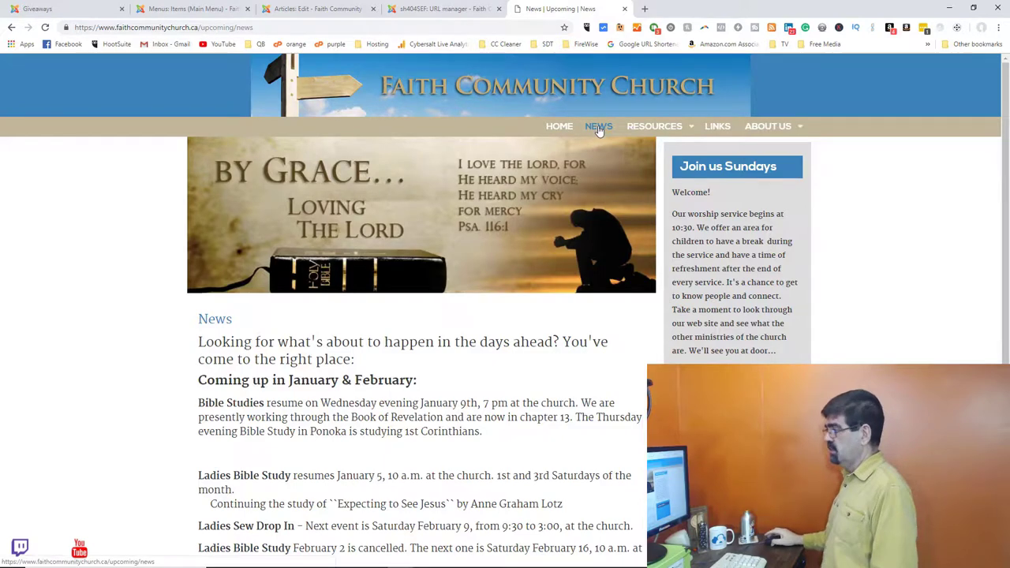
# Open the News item of the Main Menu and check its menu item type
pyautogui.click(197, 8)
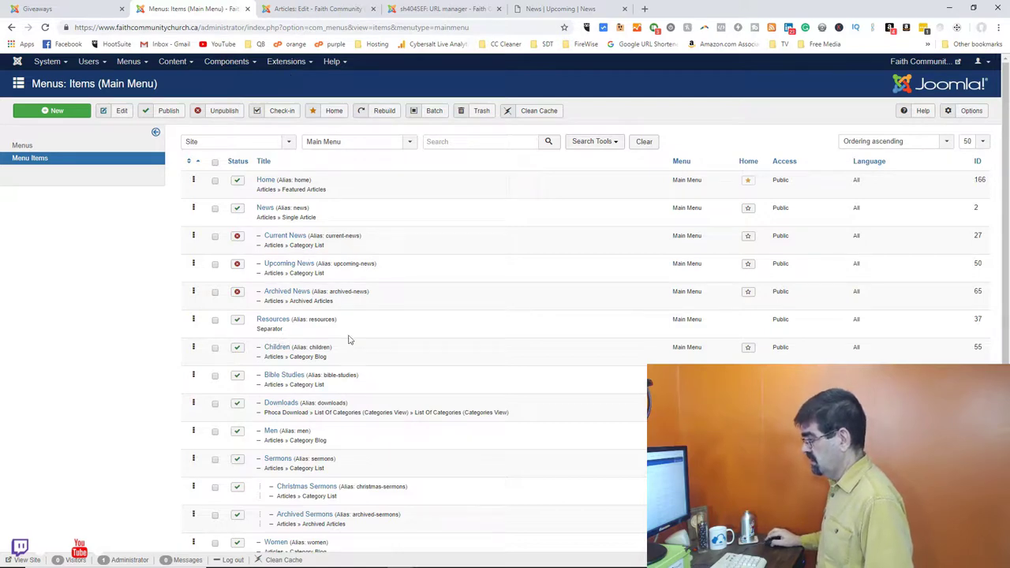
pyautogui.scroll(-2, 350, 339)
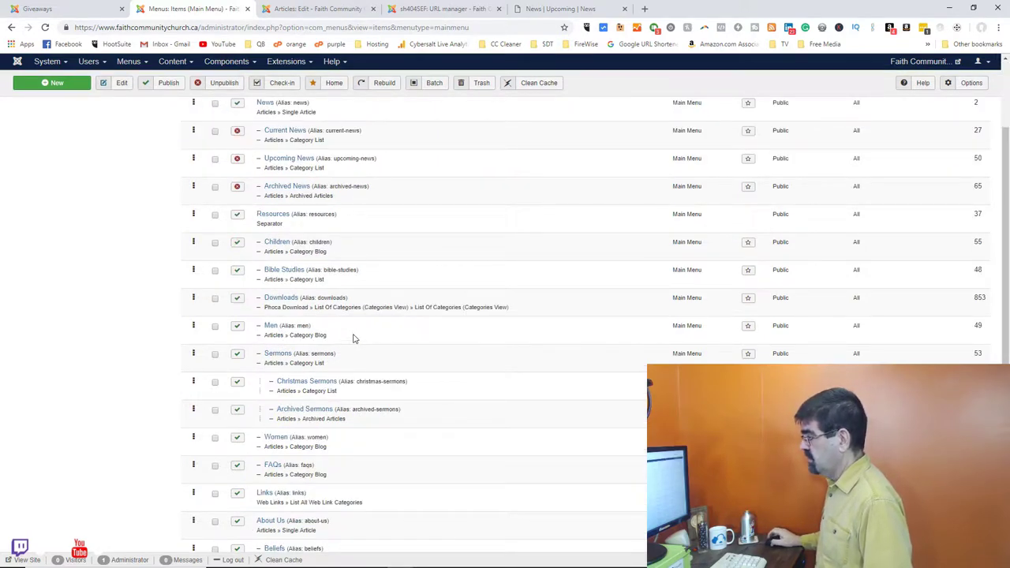
pyautogui.scroll(1, 354, 338)
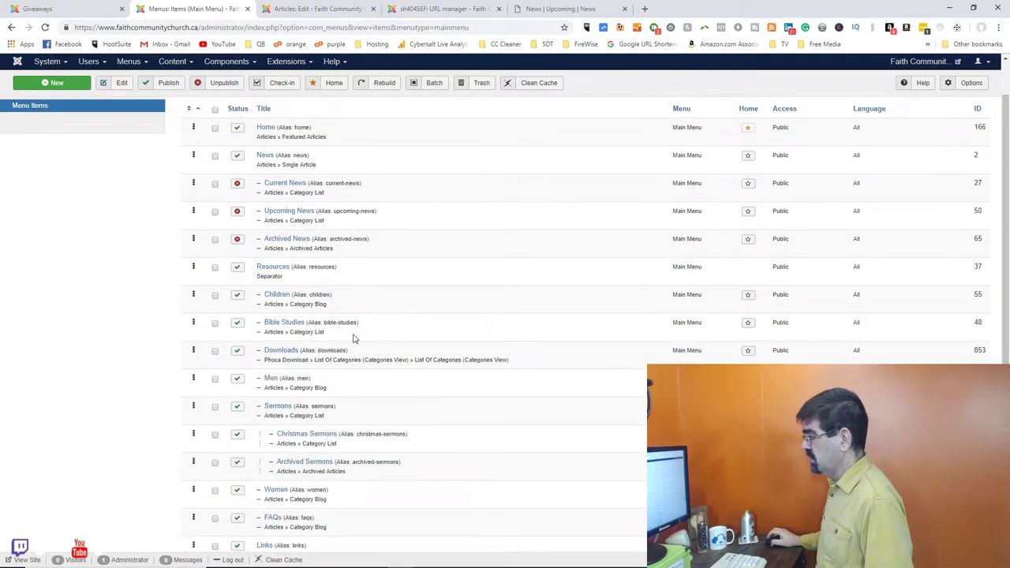
pyautogui.click(265, 156)
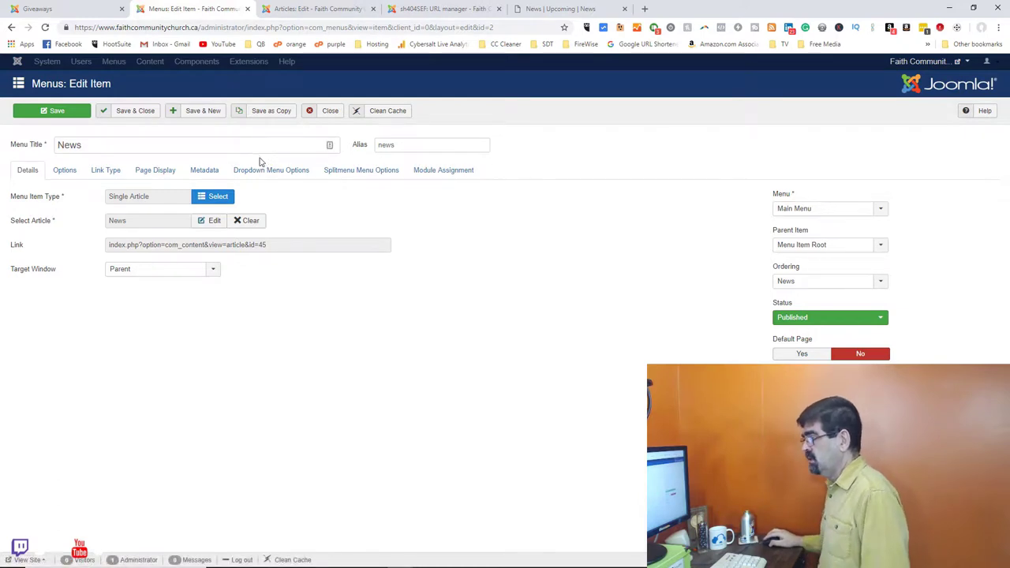
pyautogui.moveTo(33, 203)
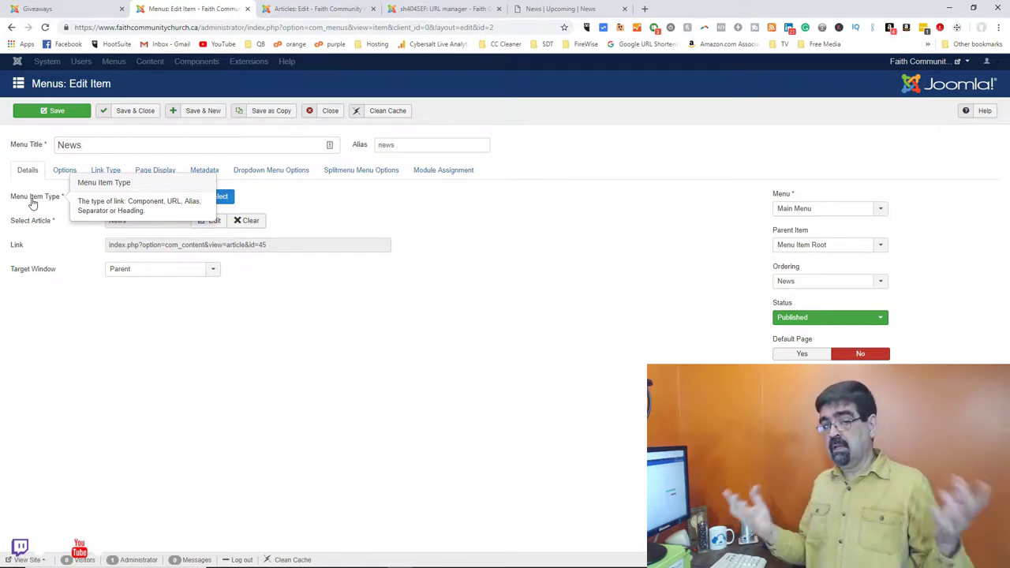
# Return to the News article and examine its category setting
pyautogui.click(318, 11)
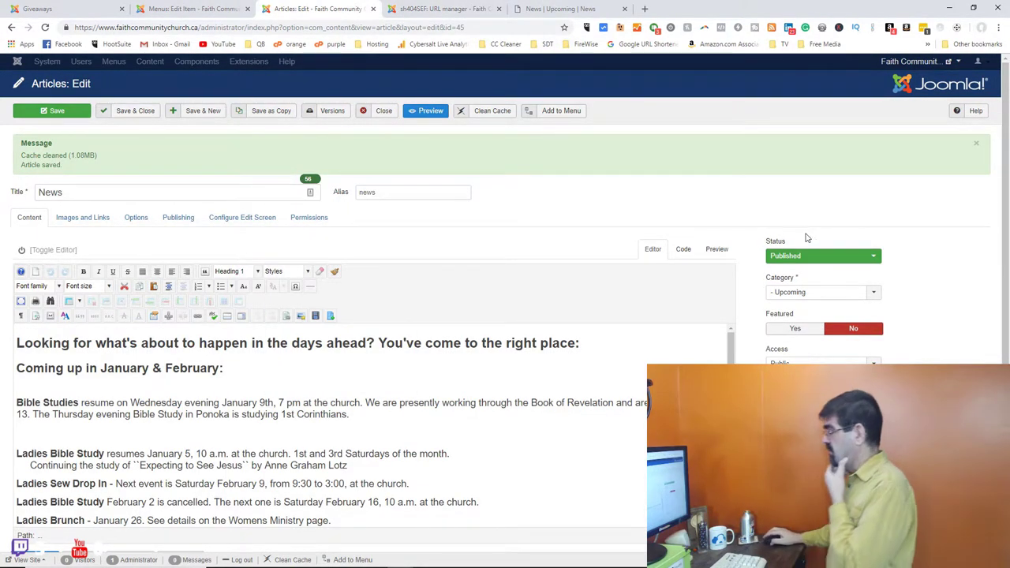
pyautogui.click(813, 292)
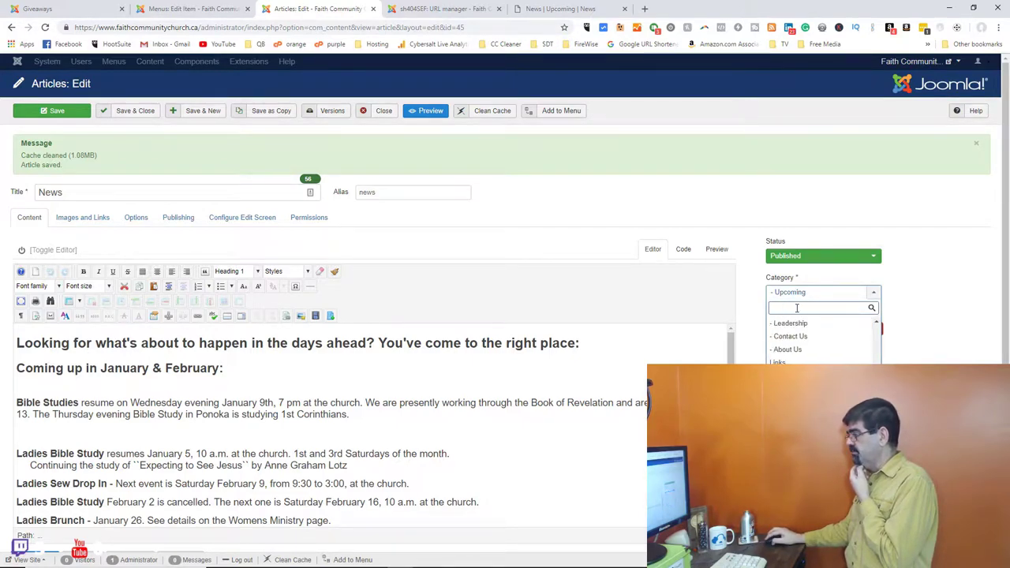
pyautogui.click(913, 255)
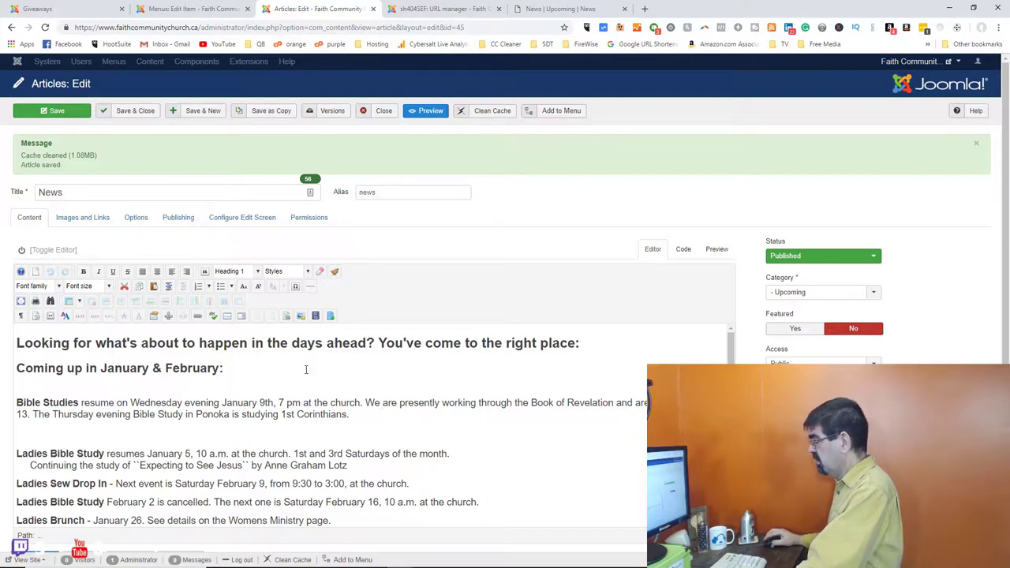
# Retitle the News article as "News For January and February 2019" and clear its alias
pyautogui.click(135, 192)
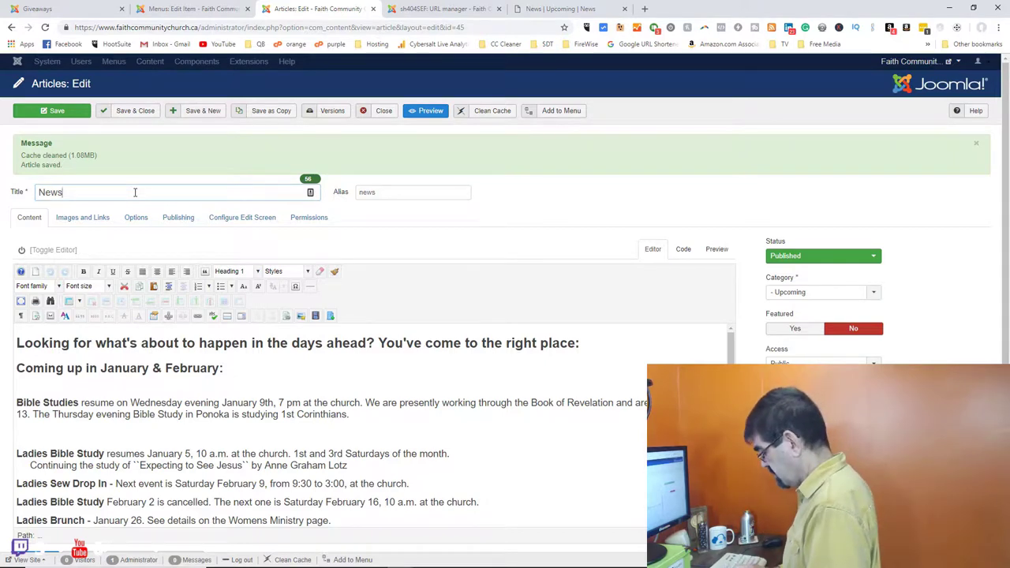
pyautogui.write('For January')
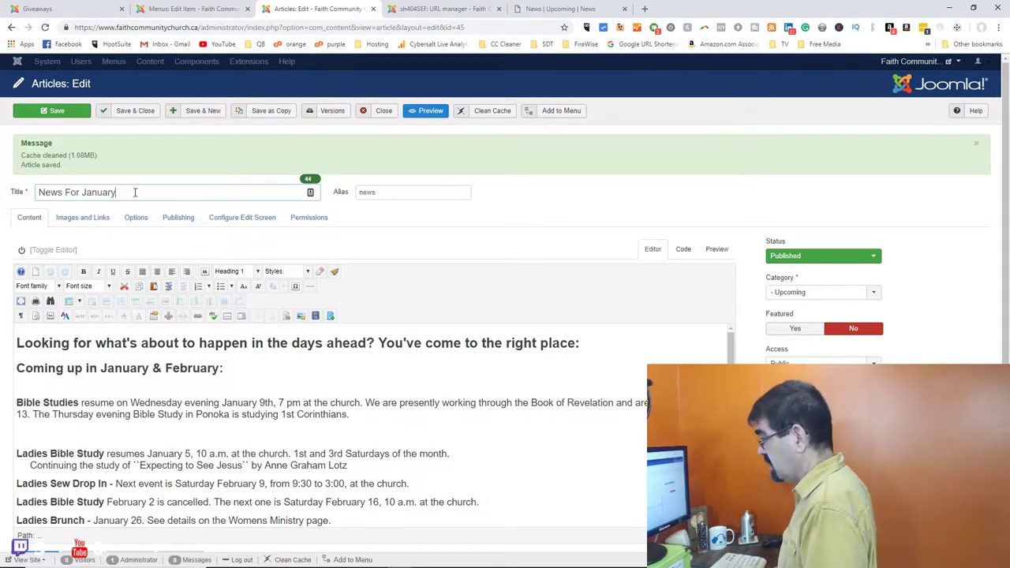
pyautogui.write(' and Februar')
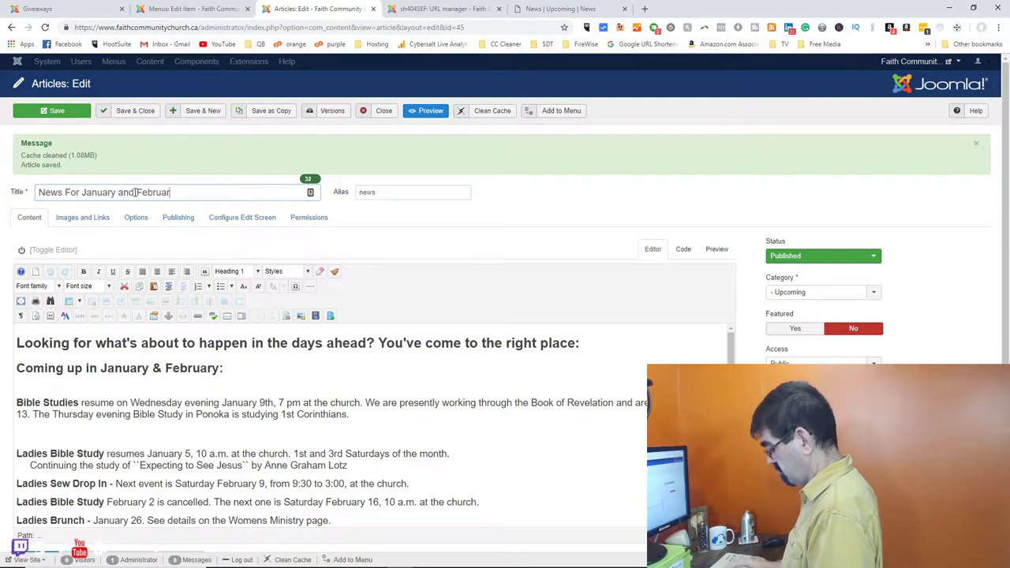
pyautogui.write('y 2019')
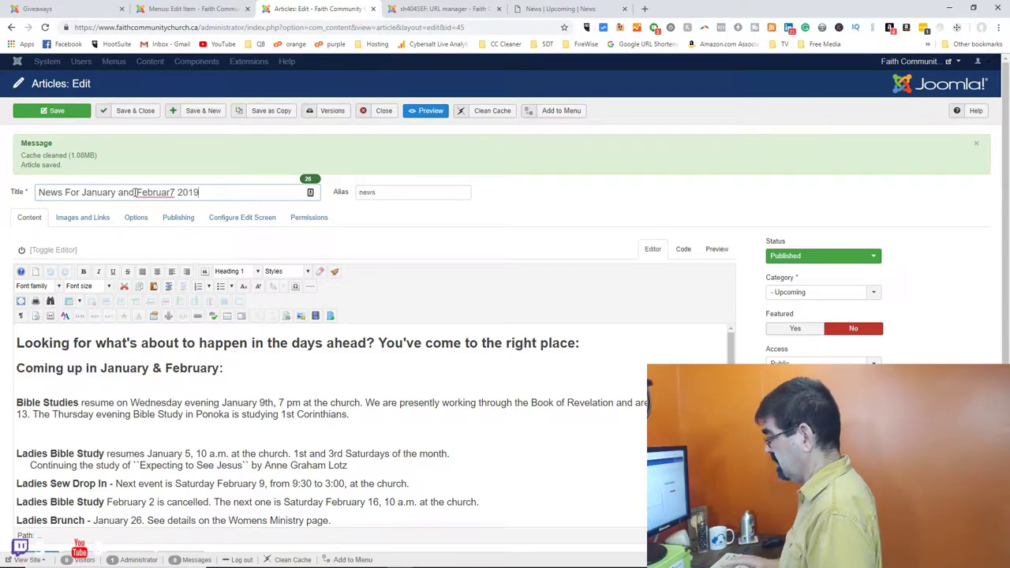
pyautogui.press('BackSpace')
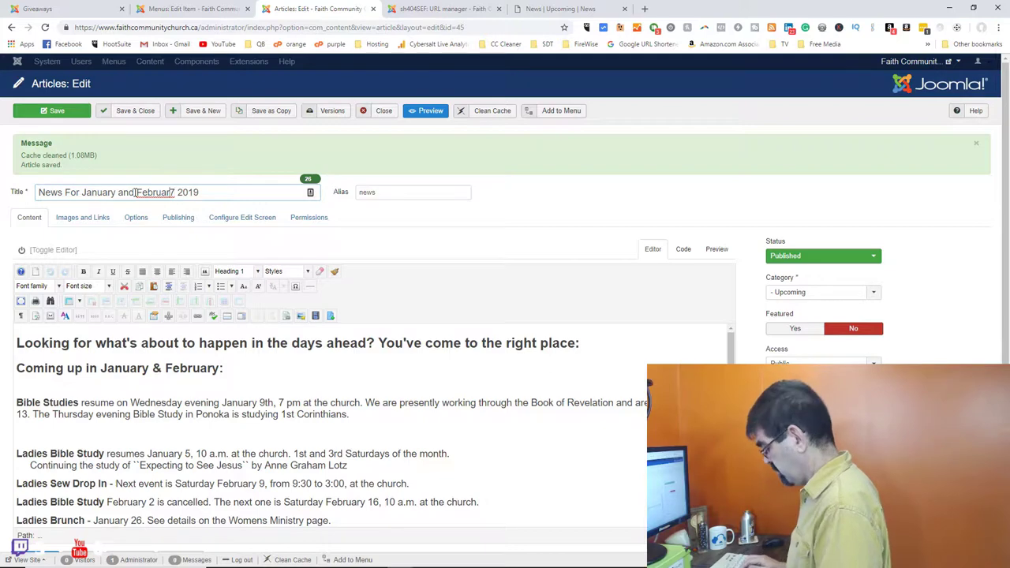
pyautogui.write('y')
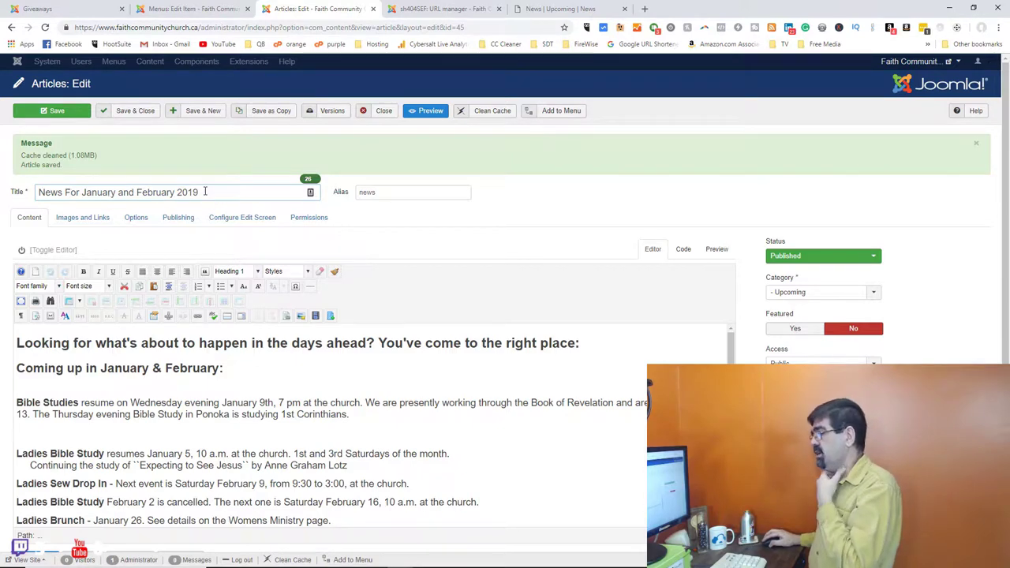
pyautogui.doubleClick(401, 191)
pyautogui.press('BackSpace')
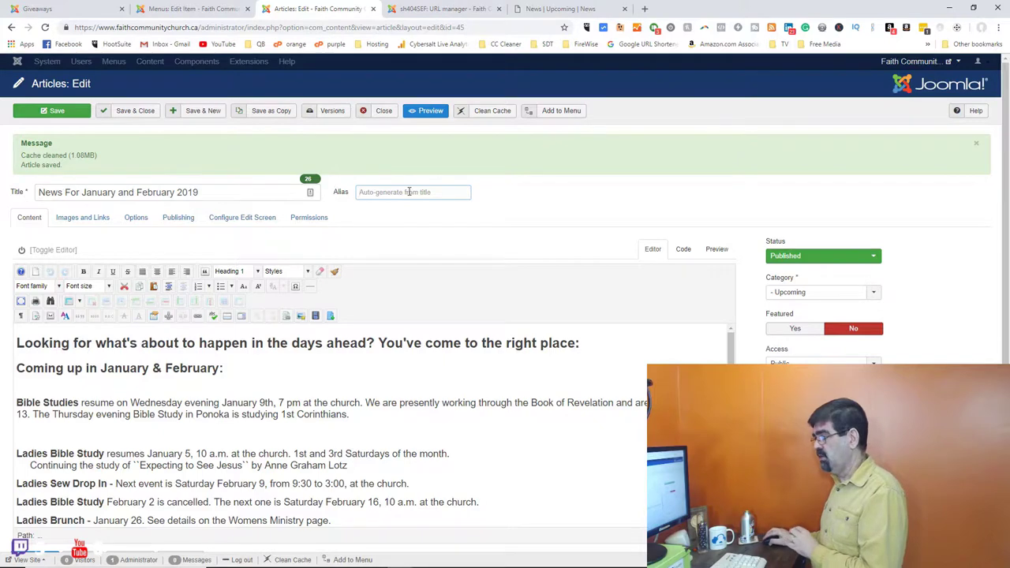
# Check the article title on the live News page, and close the article editor without saving
pyautogui.click(558, 9)
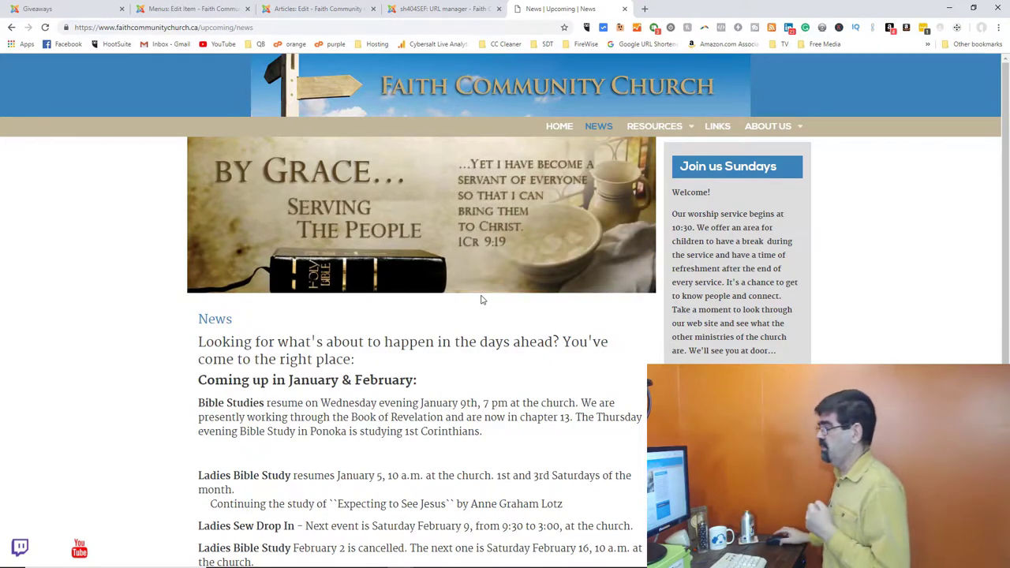
pyautogui.click(304, 9)
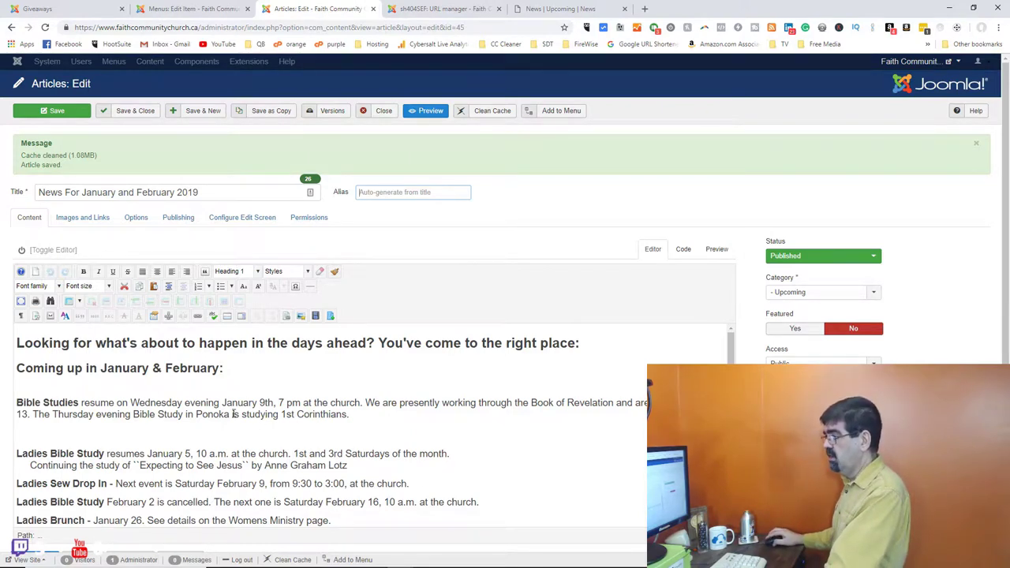
pyautogui.click(383, 115)
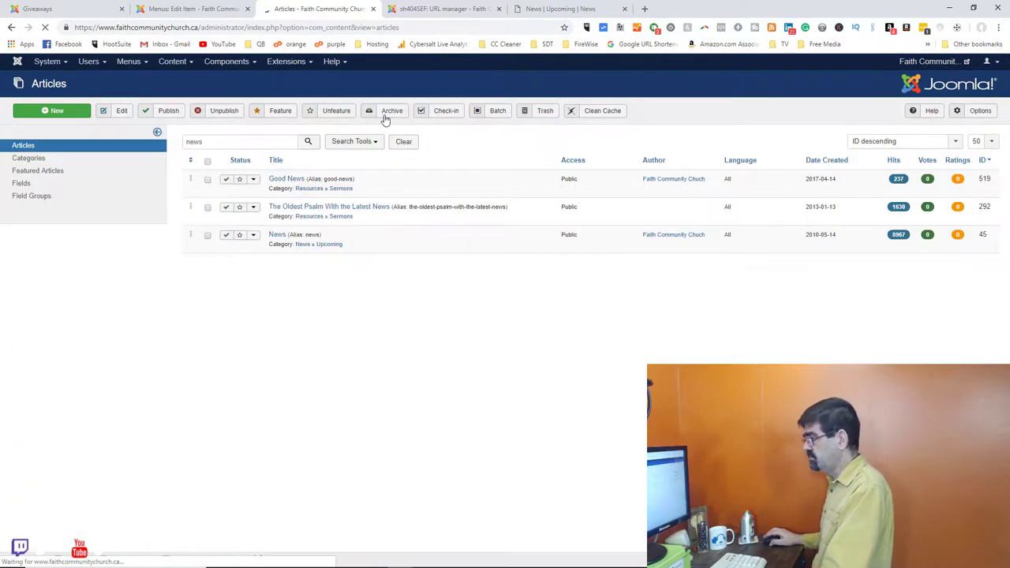
# Start a new article titled "News For March"
pyautogui.click(57, 112)
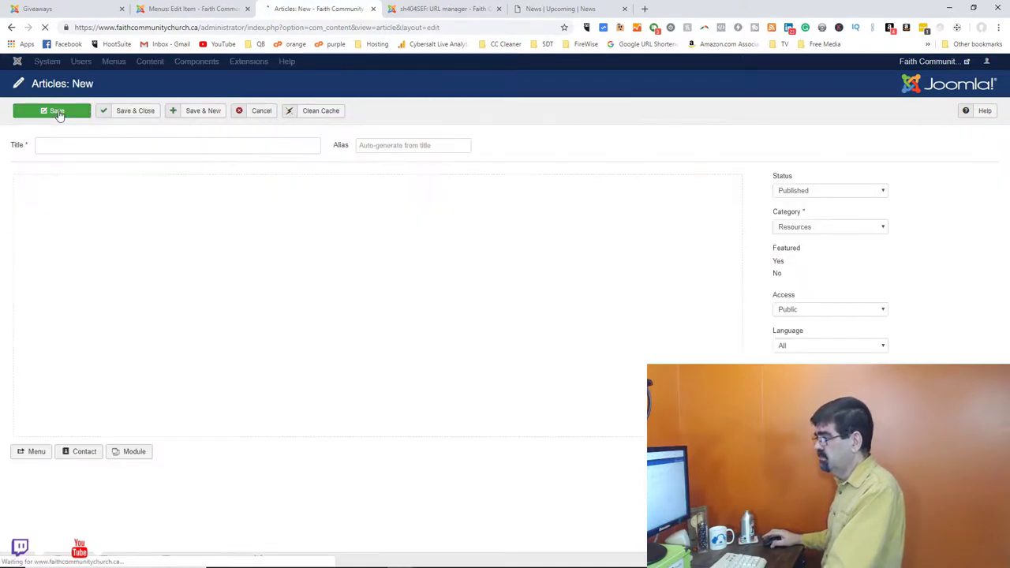
pyautogui.click(74, 141)
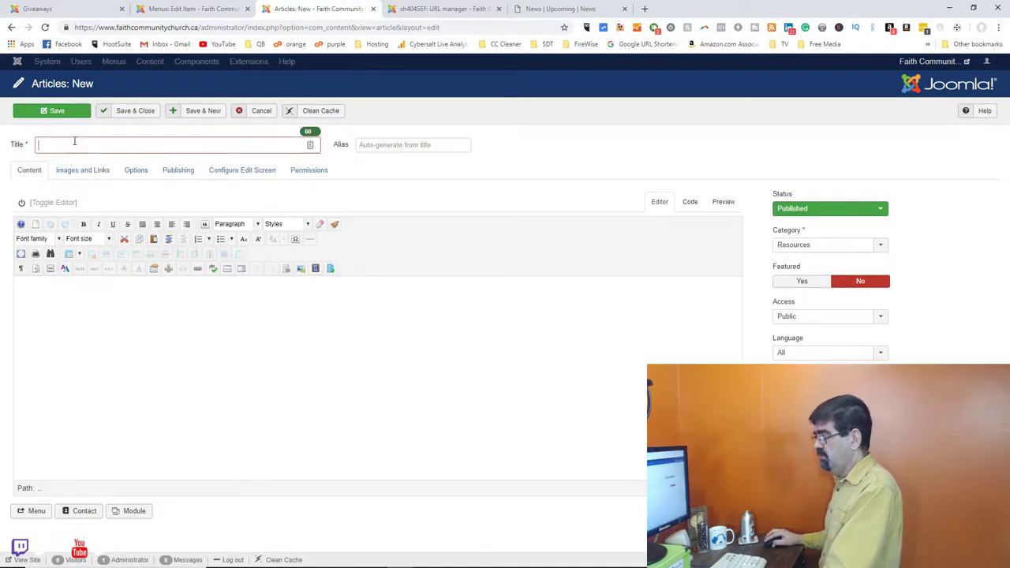
pyautogui.write('News For MArch')
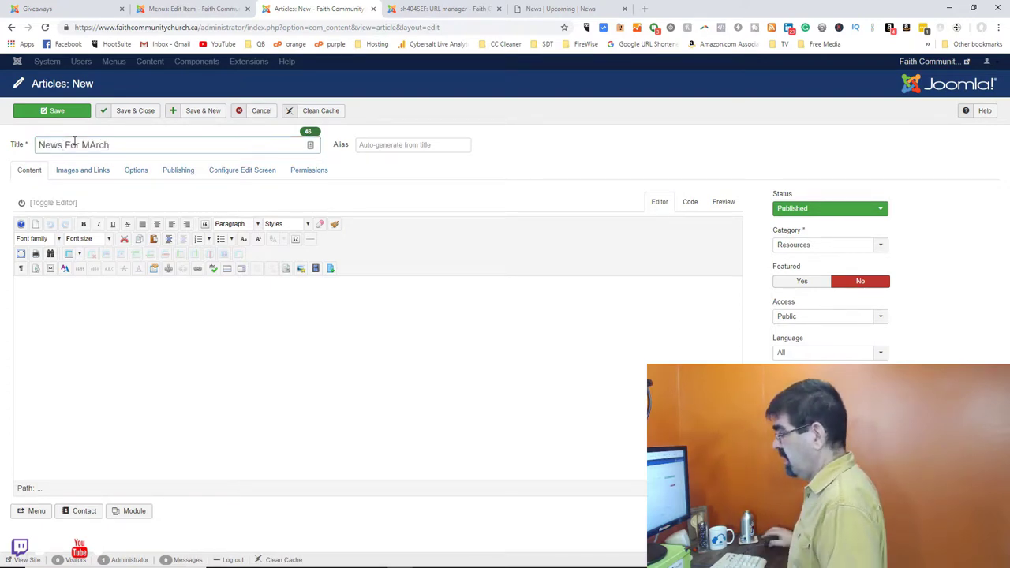
pyautogui.moveTo(81, 146)
pyautogui.mouseDown()
pyautogui.moveTo(120, 141)
pyautogui.moveTo(93, 148)
pyautogui.mouseUp()
pyautogui.write('March')
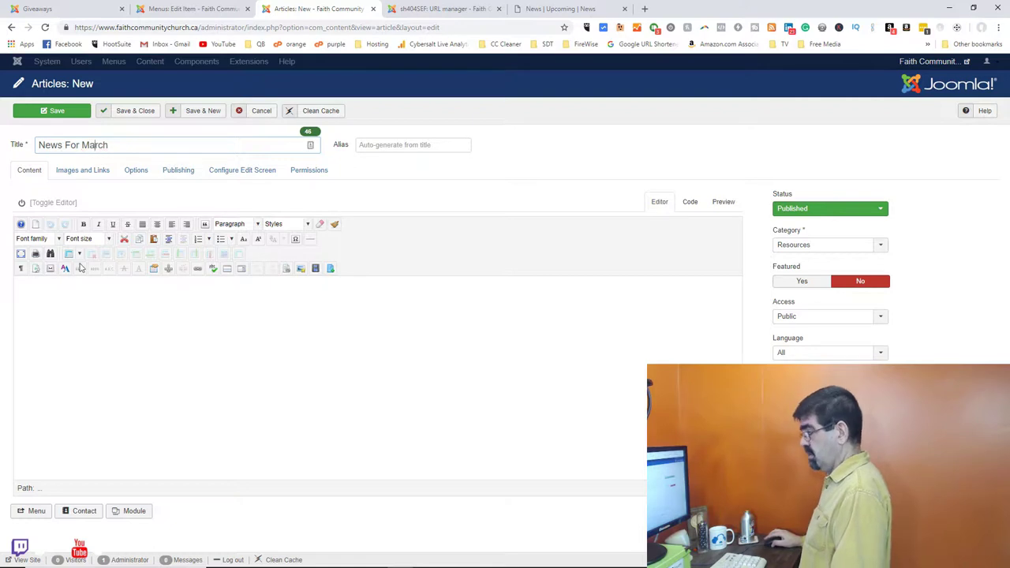
pyautogui.click(120, 391)
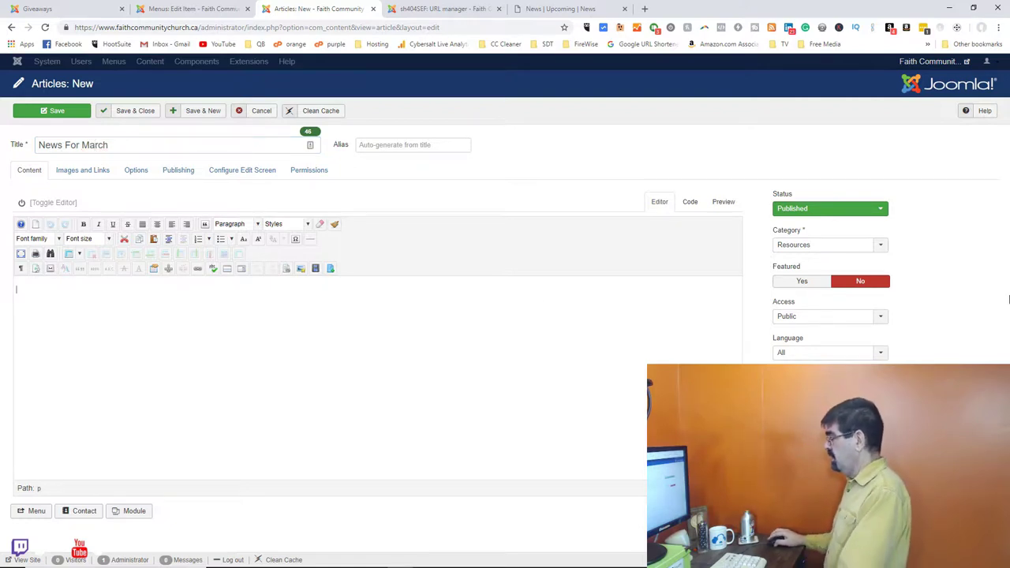
# Set the new article's category to Upcoming and cancel the article without saving it
pyautogui.click(786, 248)
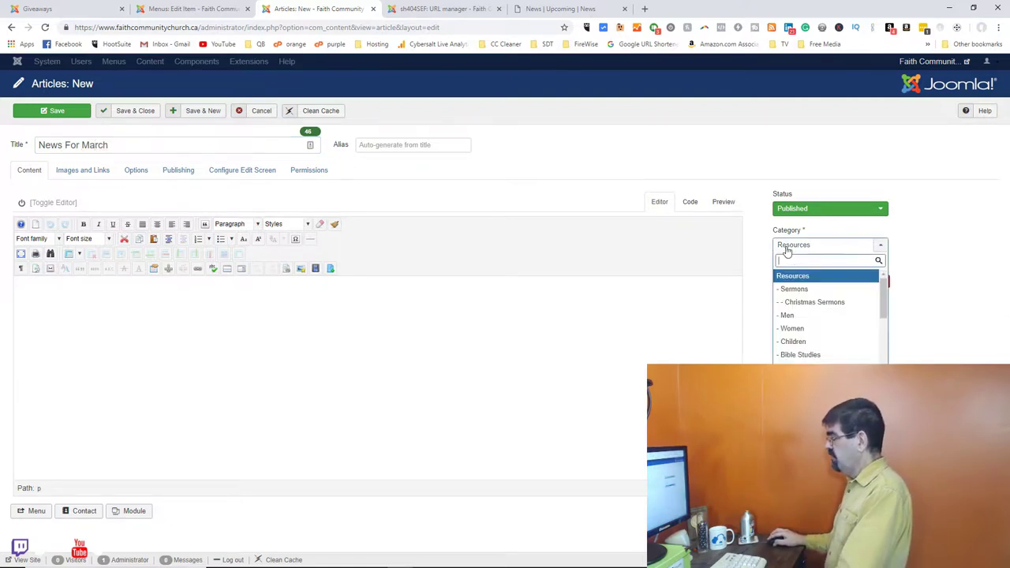
pyautogui.scroll(-5, 828, 317)
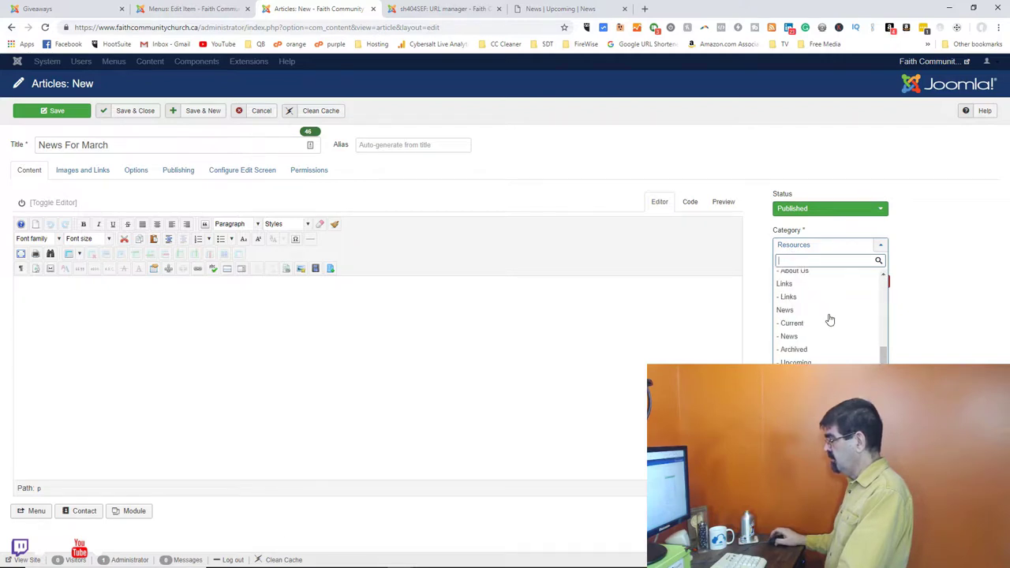
pyautogui.click(806, 359)
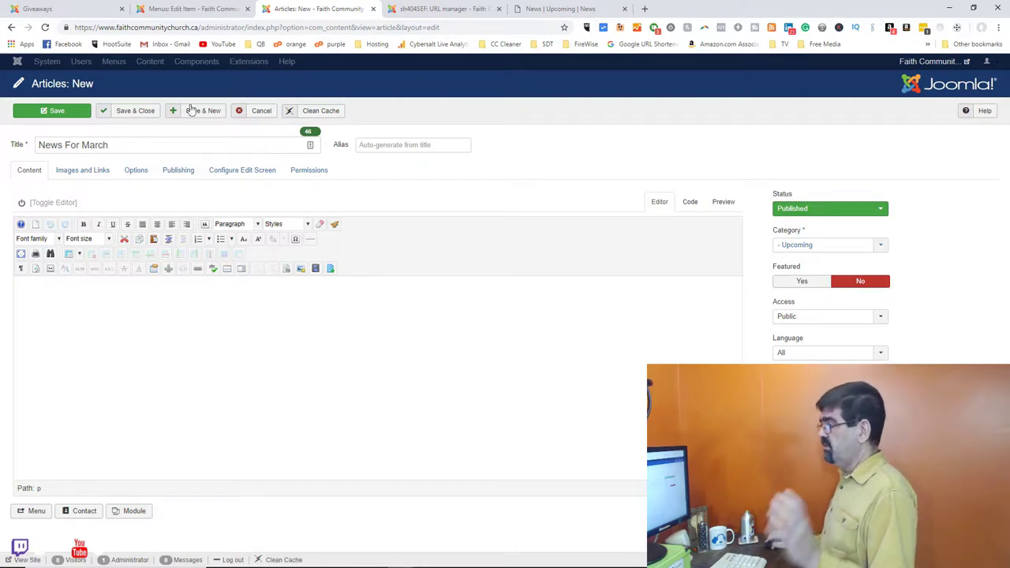
pyautogui.click(252, 112)
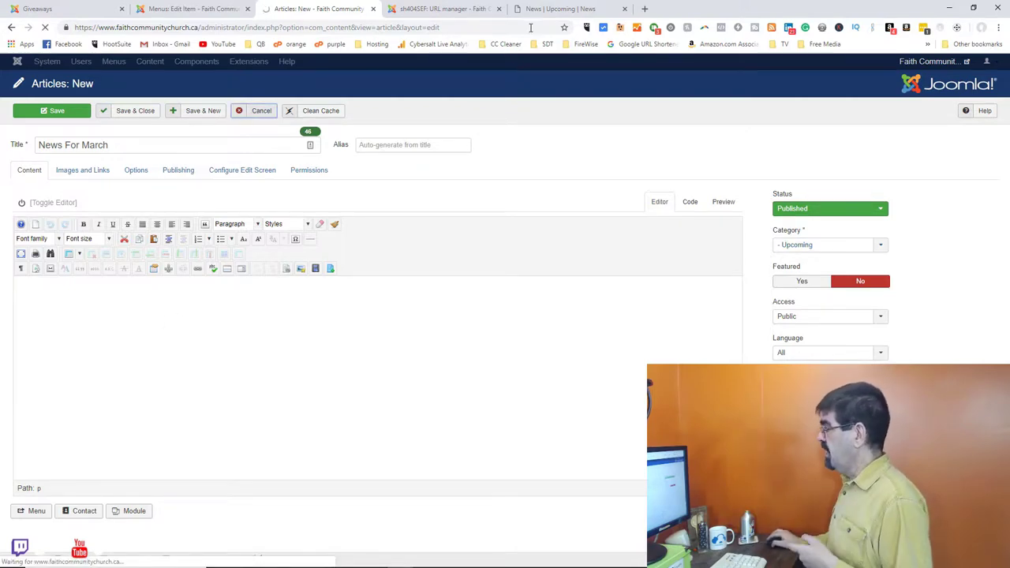
# Review the content of the live News page from its heading down to the footer
pyautogui.click(560, 8)
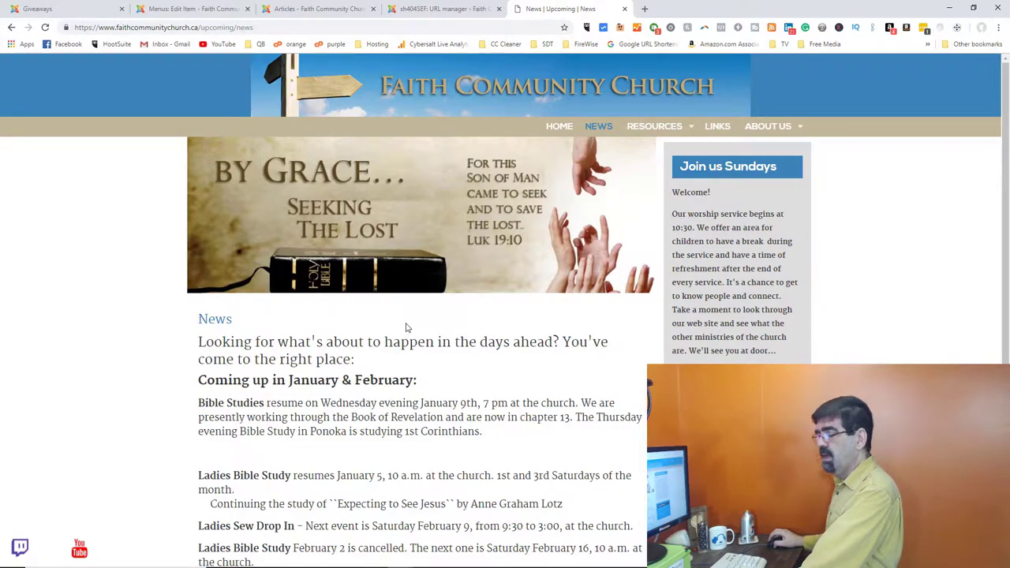
pyautogui.scroll(-2, 406, 327)
pyautogui.scroll(-2, 400, 290)
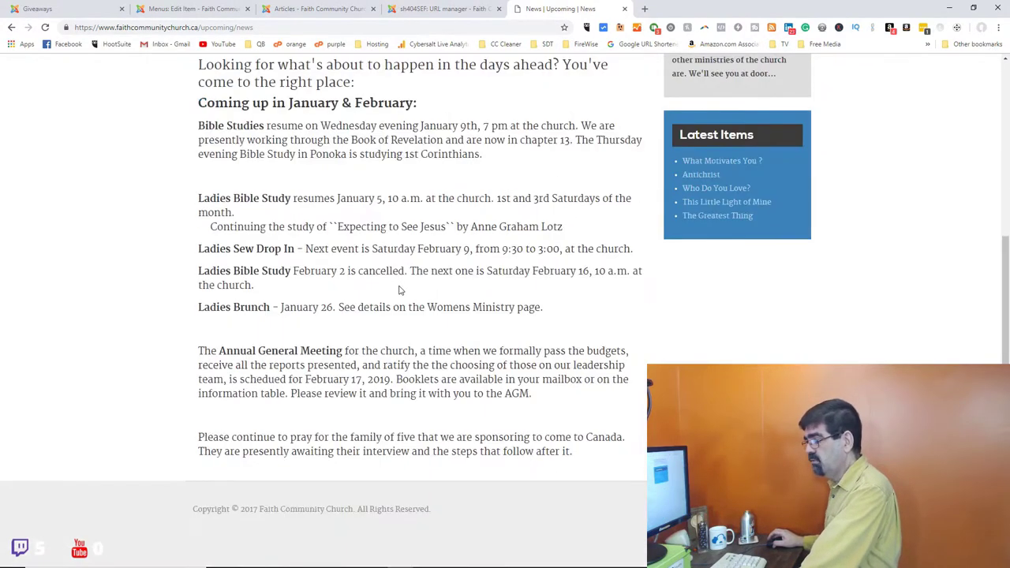
pyautogui.scroll(3, 400, 290)
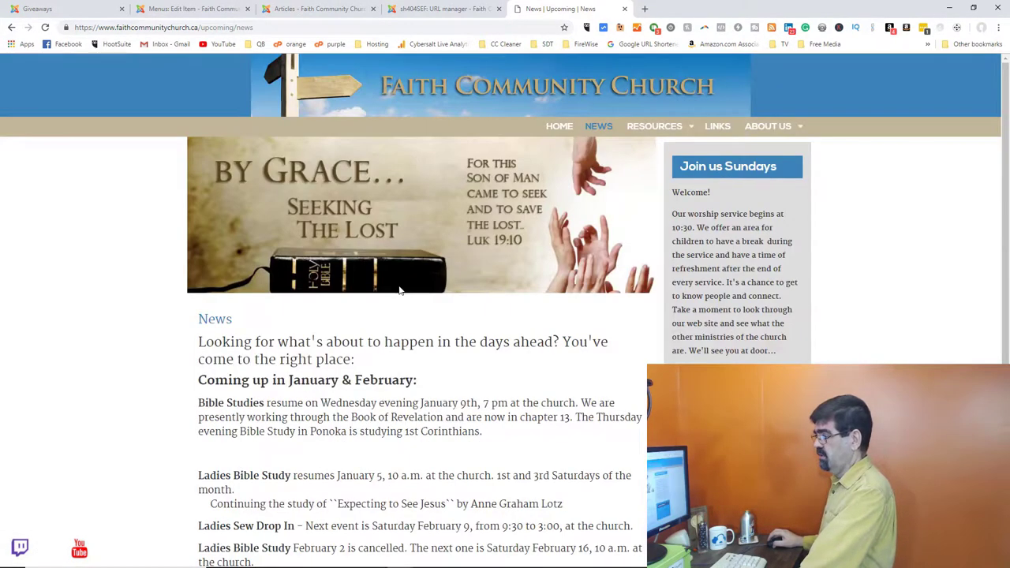
pyautogui.scroll(-2, 400, 291)
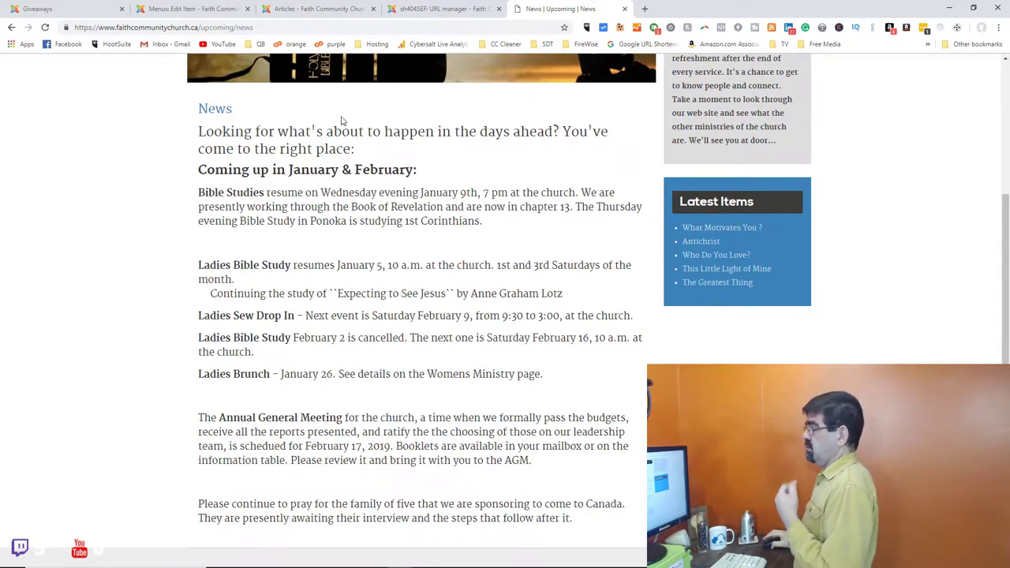
# Change the menu item type of the News menu item to Category Blog
pyautogui.click(209, 11)
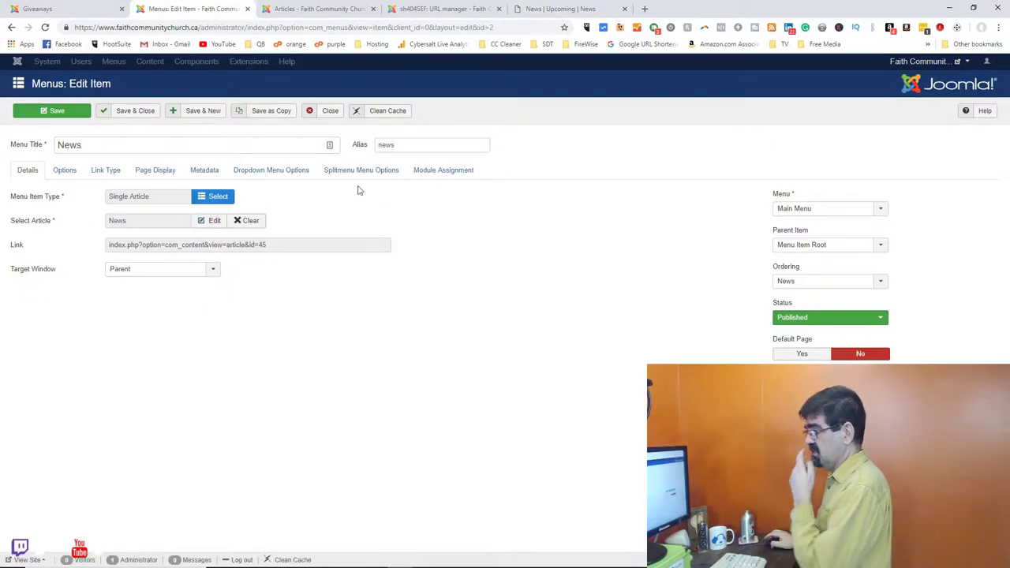
pyautogui.click(79, 145)
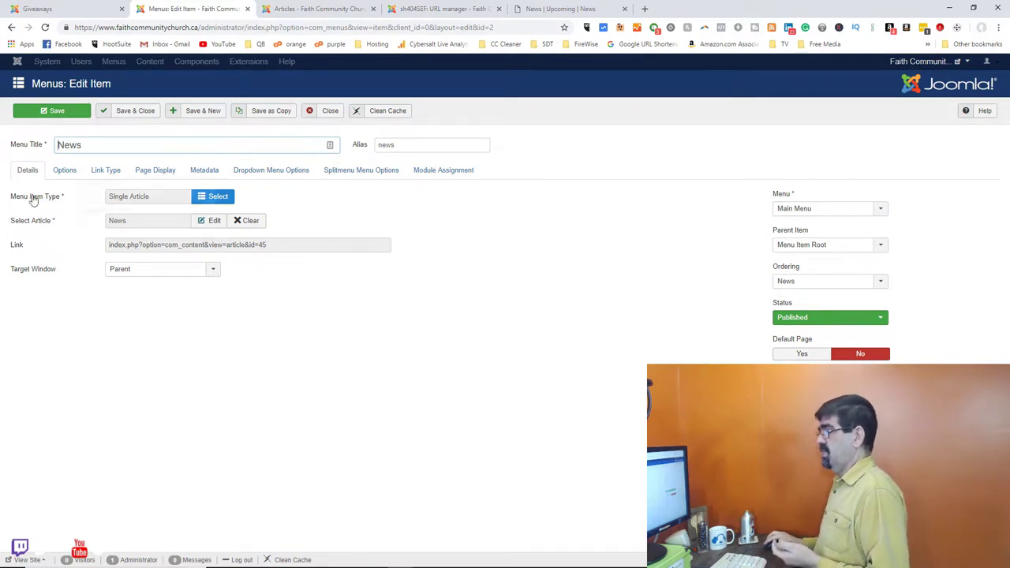
pyautogui.click(216, 197)
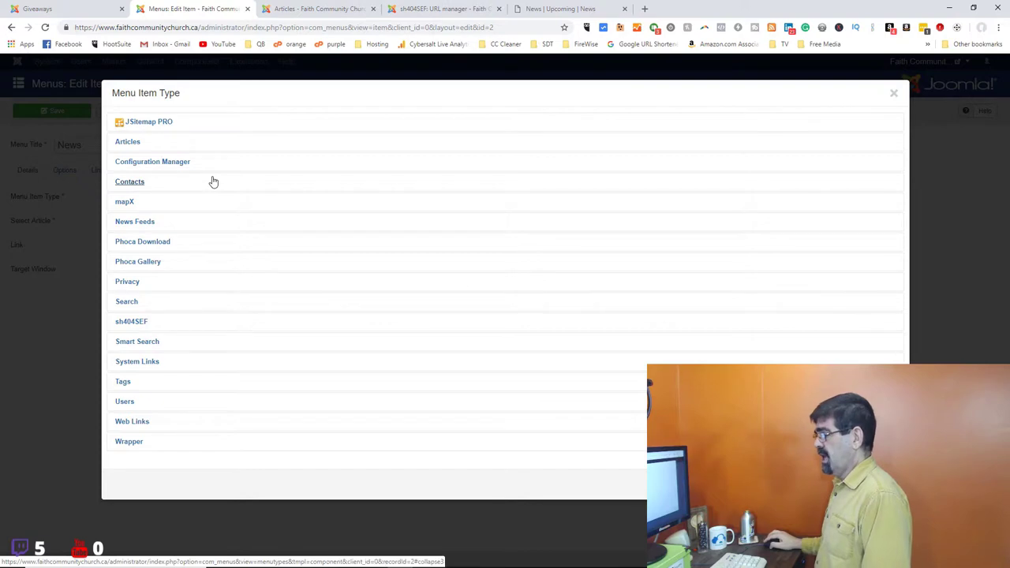
pyautogui.click(129, 144)
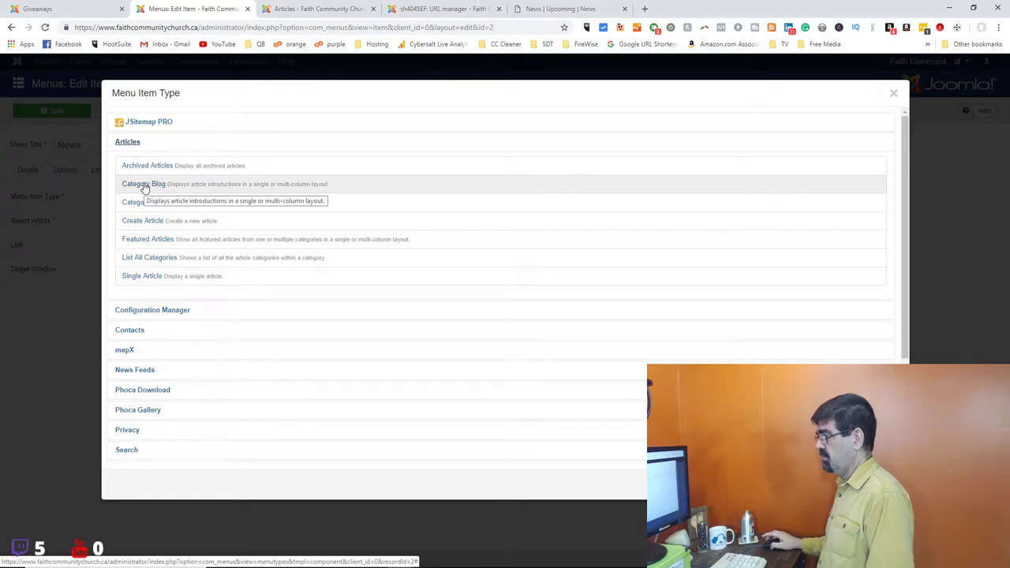
pyautogui.click(144, 186)
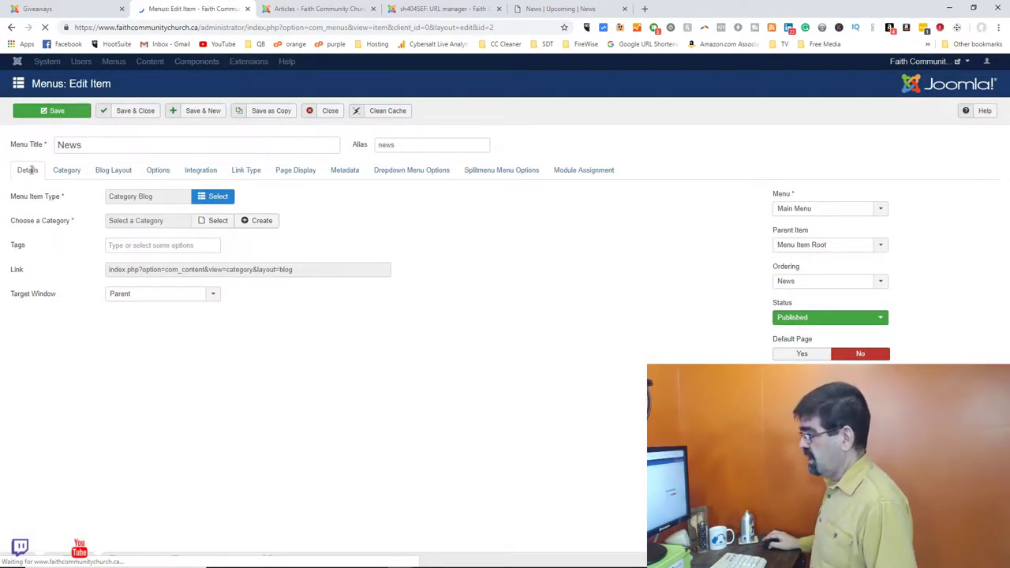
# Choose Upcoming as the category for the News menu item's blog
pyautogui.click(210, 221)
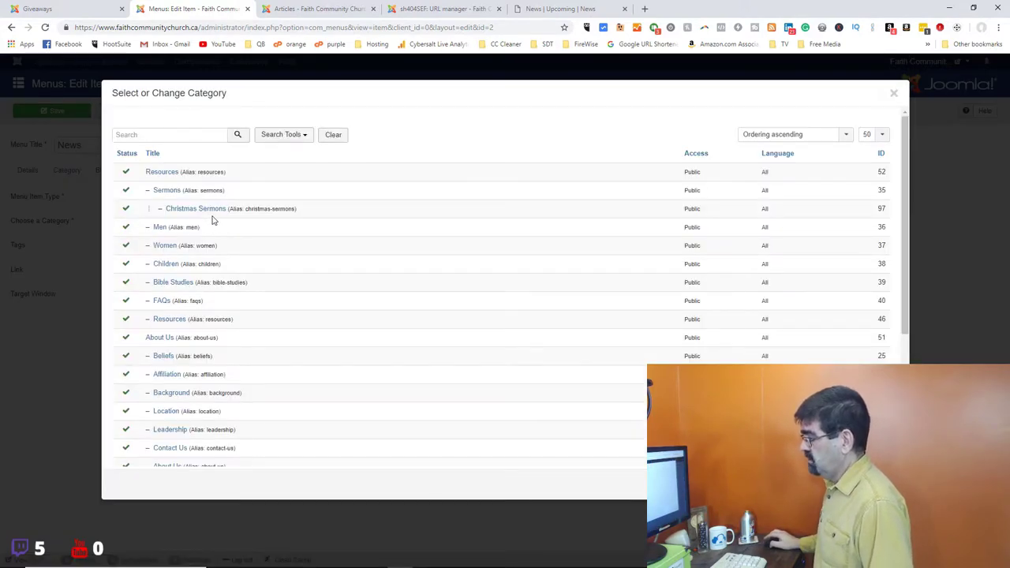
pyautogui.scroll(-3, 211, 220)
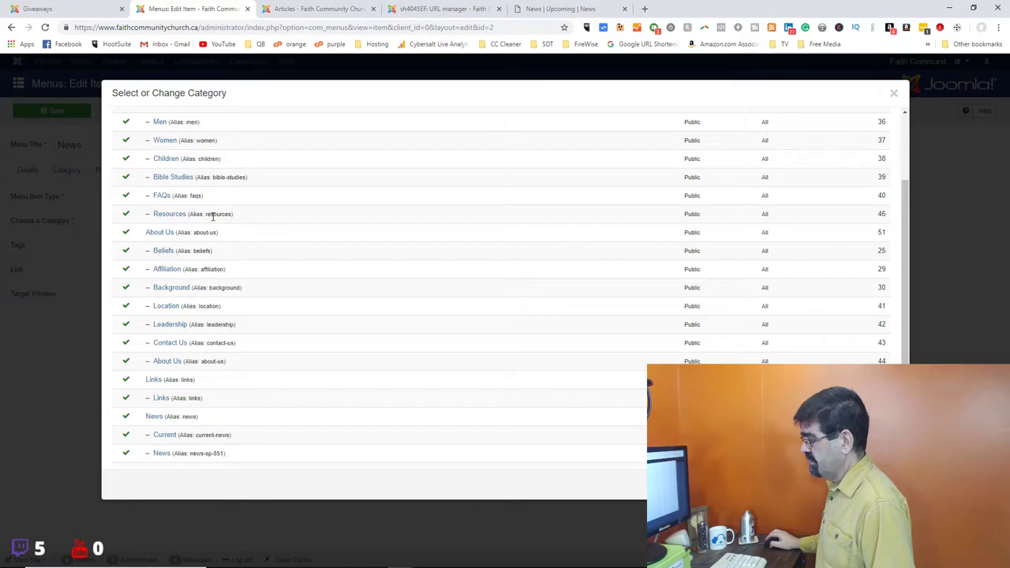
pyautogui.scroll(-2, 211, 216)
pyautogui.click(165, 439)
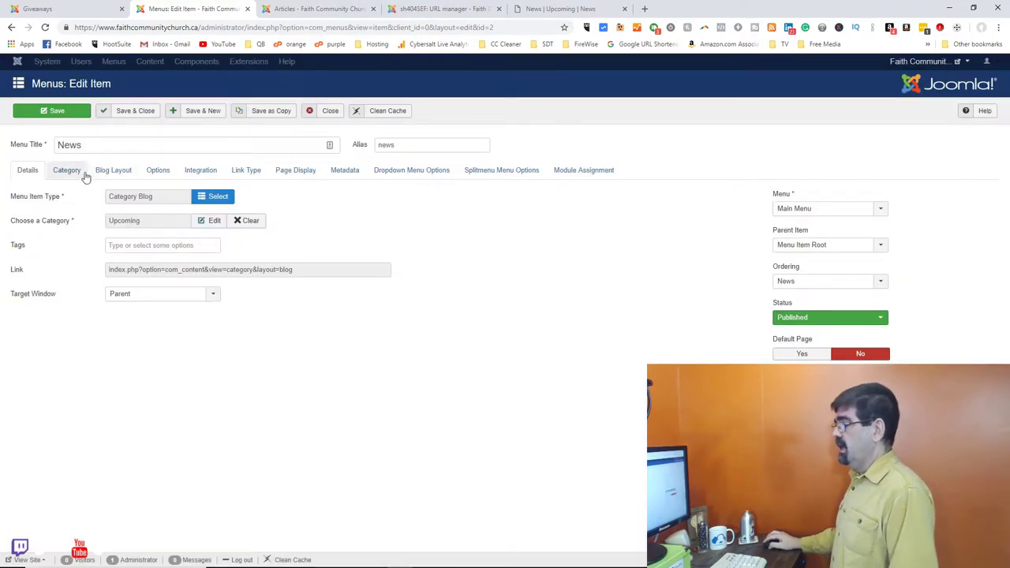
# Set the News menu item's blog layout to 4 intro articles and 2 columns
pyautogui.click(111, 171)
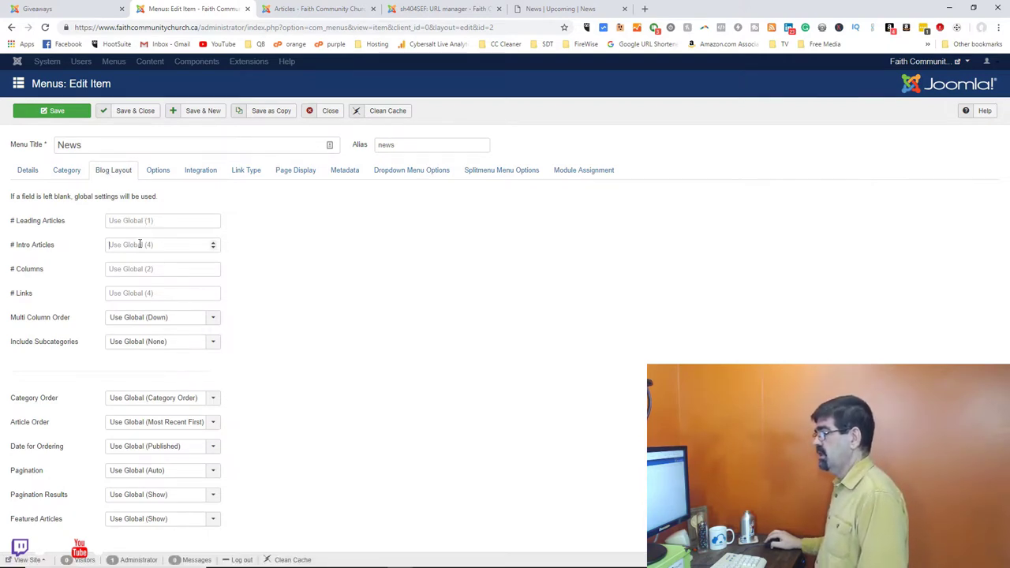
pyautogui.click(140, 244)
pyautogui.write('3')
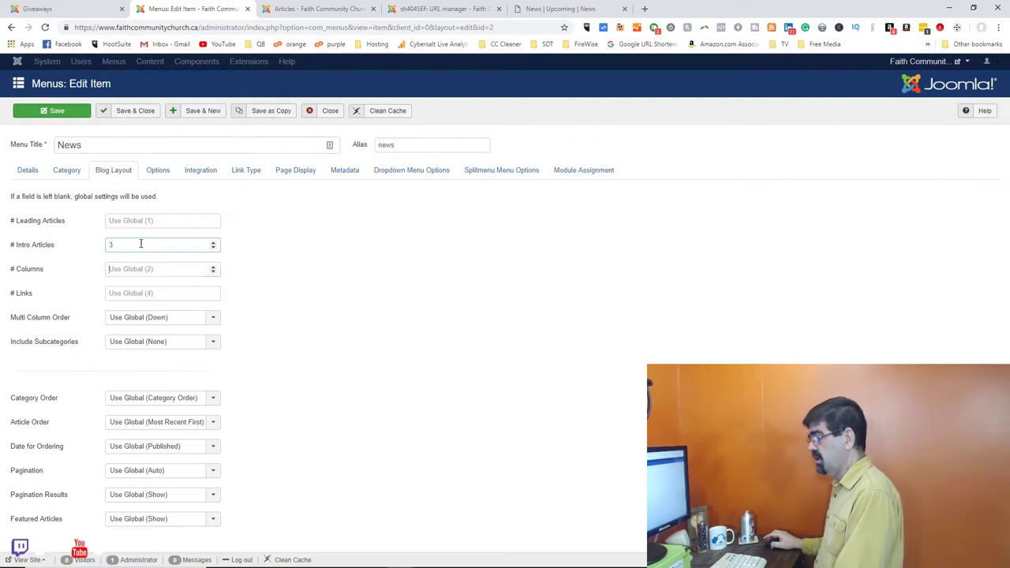
pyautogui.click(107, 269)
pyautogui.write('2')
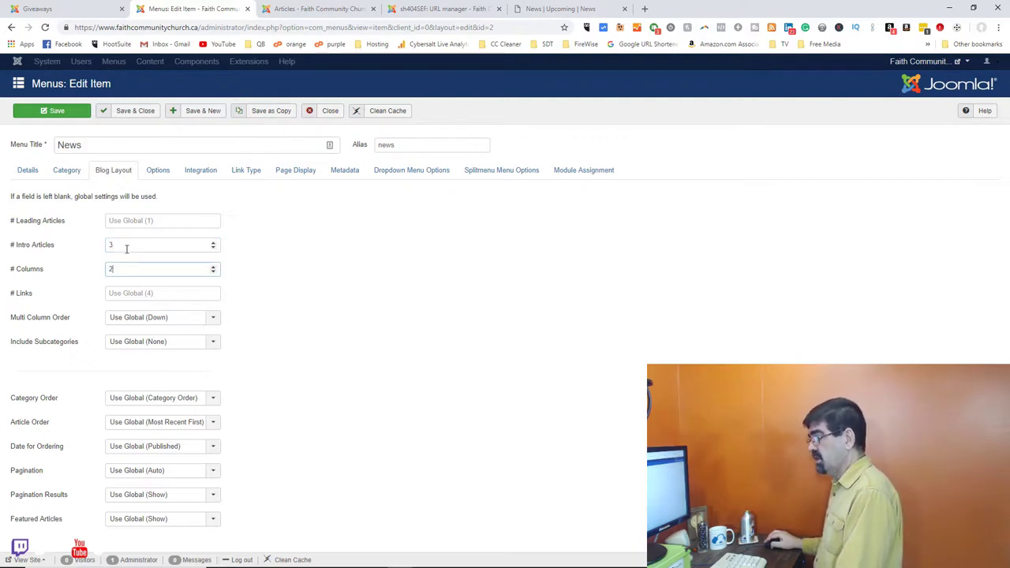
pyautogui.moveTo(128, 247); pyautogui.dragTo(91, 250)
pyautogui.write('4')
pyautogui.press('Tab')
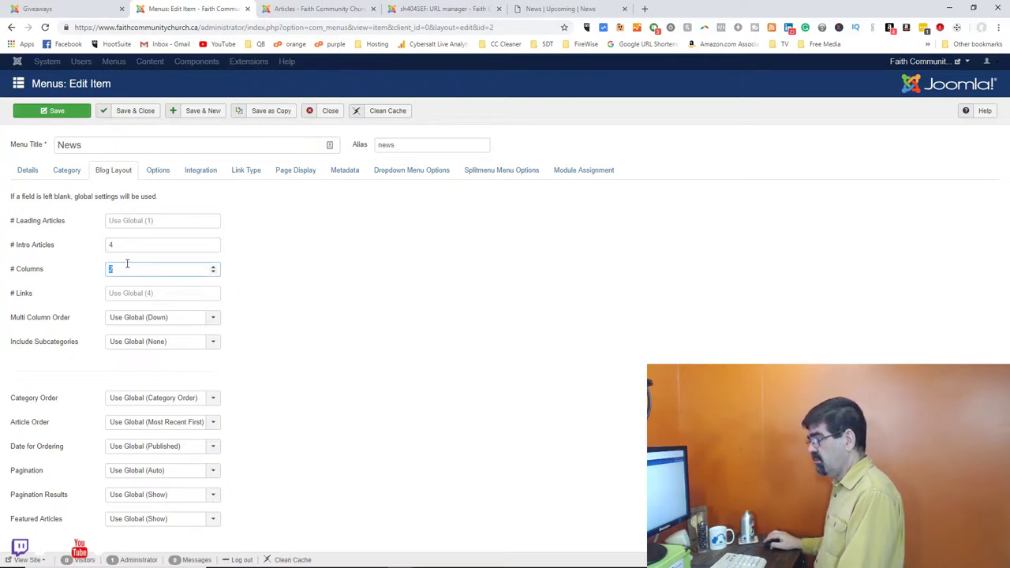
# Set the News menu item's blog layout to 3 links and set its pagination to Hide
pyautogui.click(127, 293)
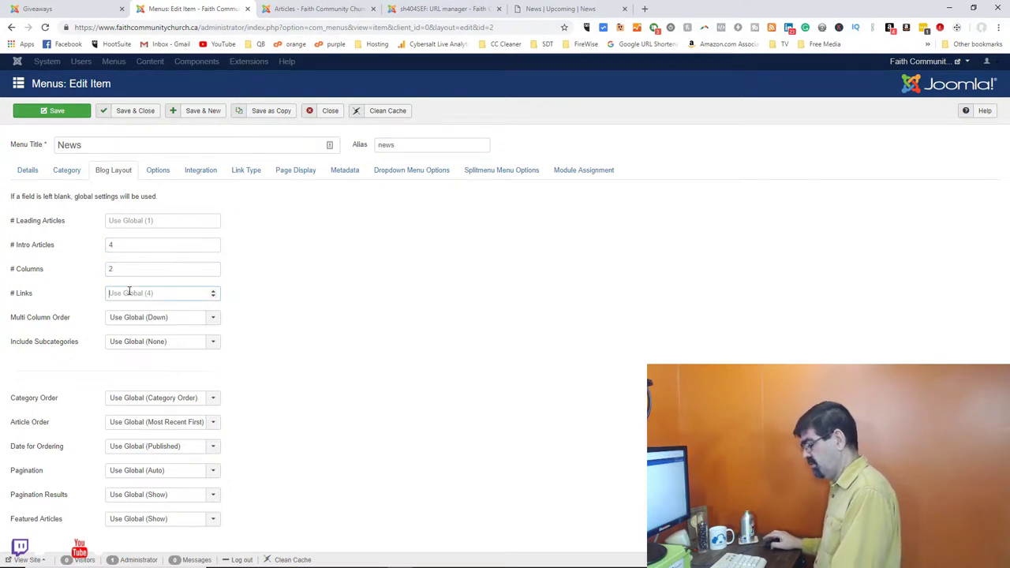
pyautogui.write('3')
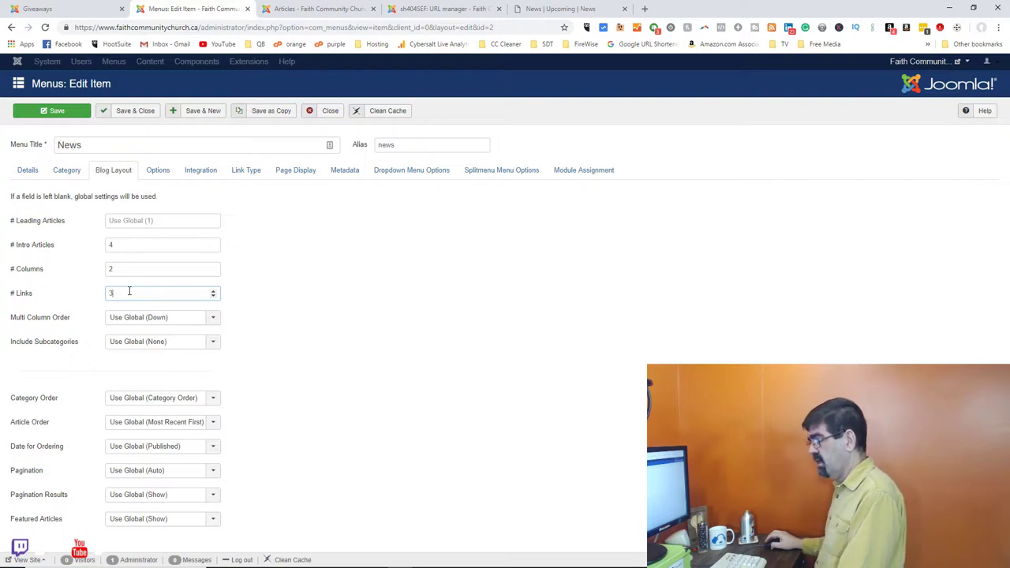
pyautogui.click(203, 473)
pyautogui.click(172, 497)
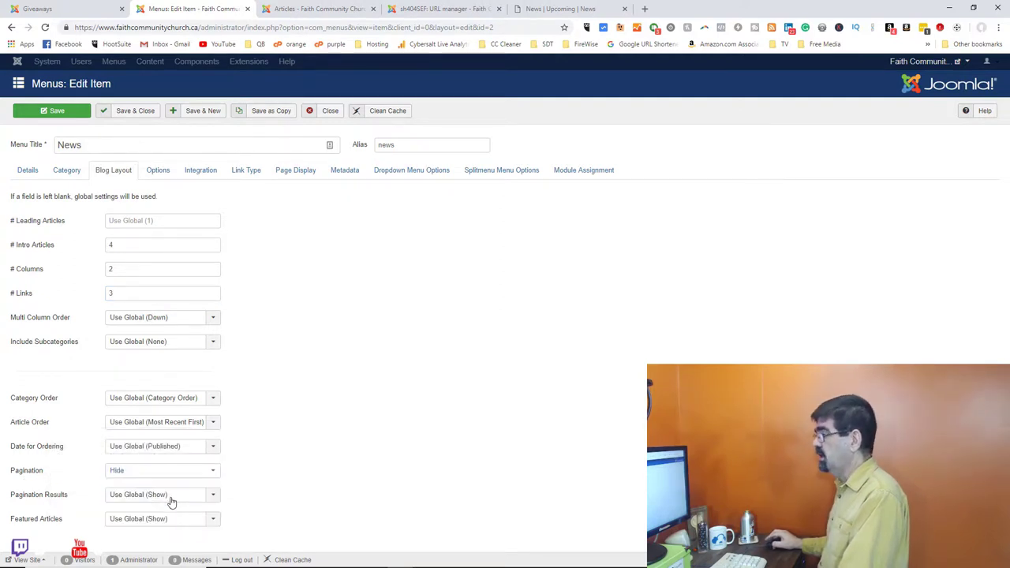
# Look over the article display options, layout choices and category settings of the News menu item
pyautogui.click(158, 170)
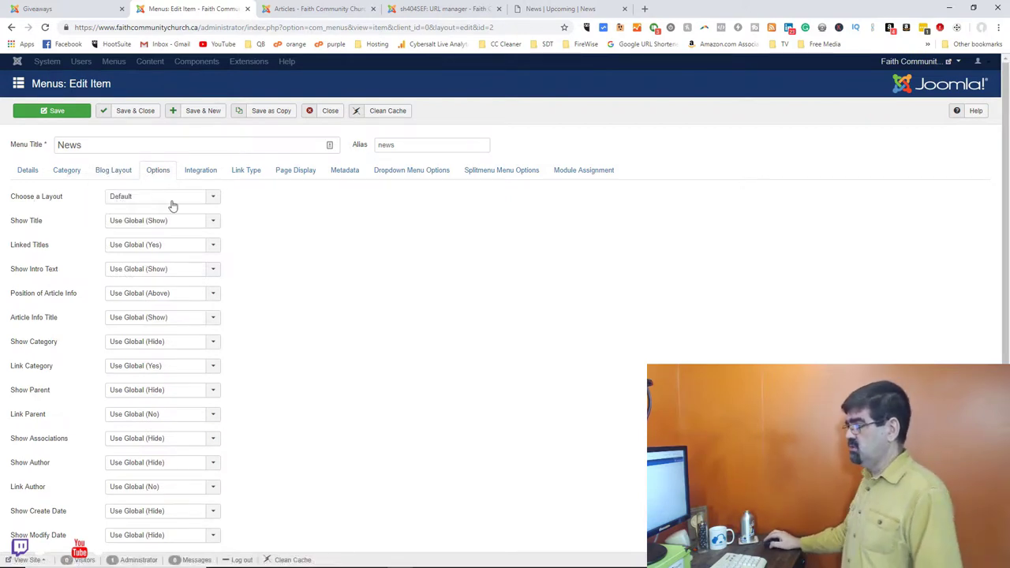
pyautogui.click(143, 200)
pyautogui.click(141, 198)
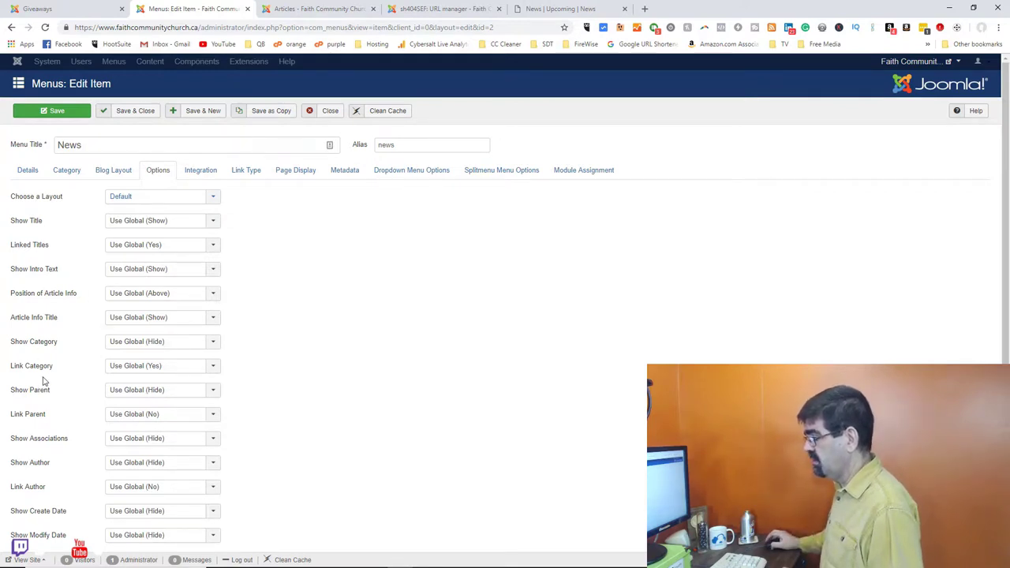
pyautogui.click(66, 173)
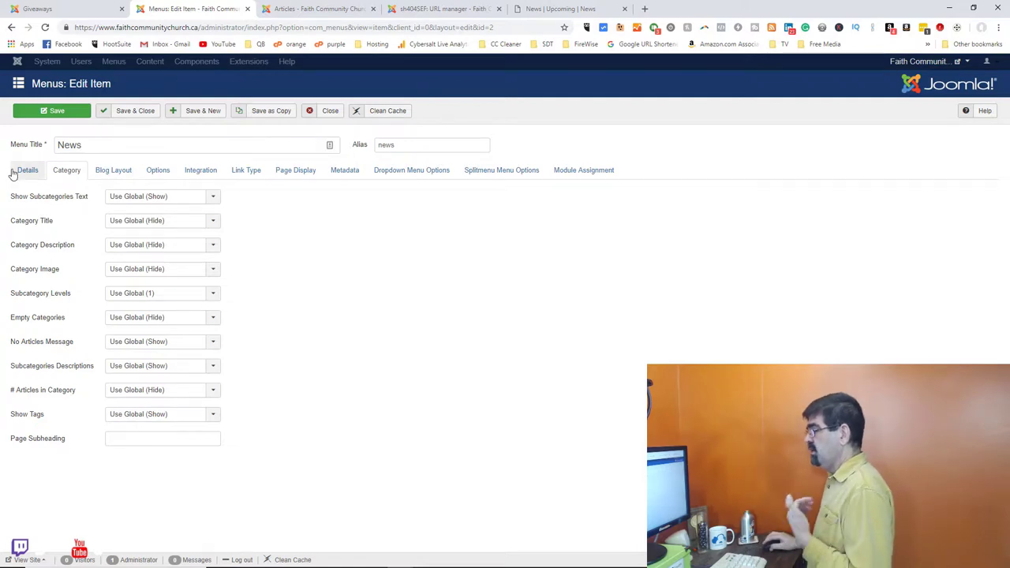
# Check the live News page, then close the News menu item without saving and look over the Main Menu items
pyautogui.click(560, 9)
pyautogui.scroll(3, 528, 217)
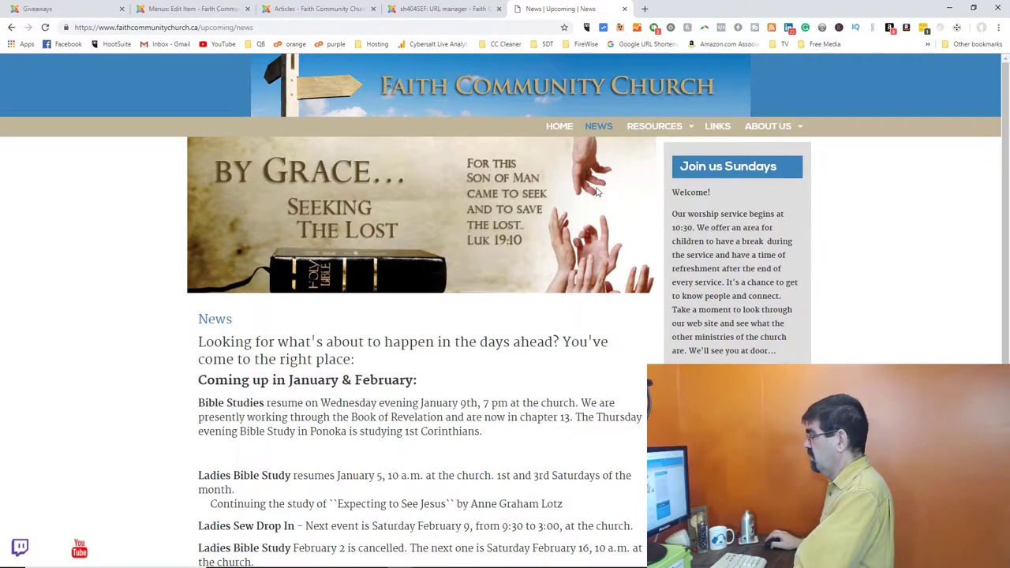
pyautogui.click(195, 8)
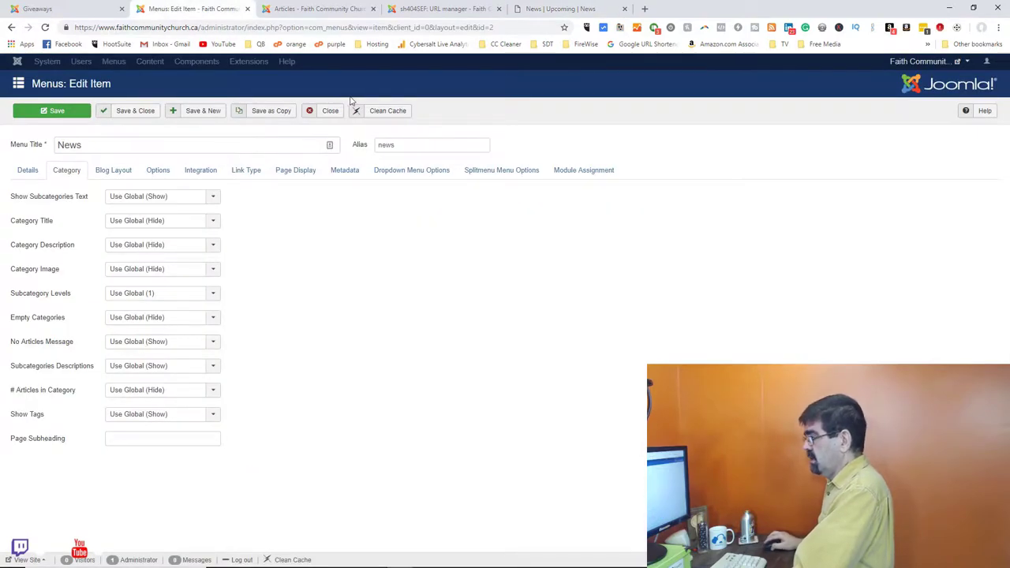
pyautogui.click(327, 116)
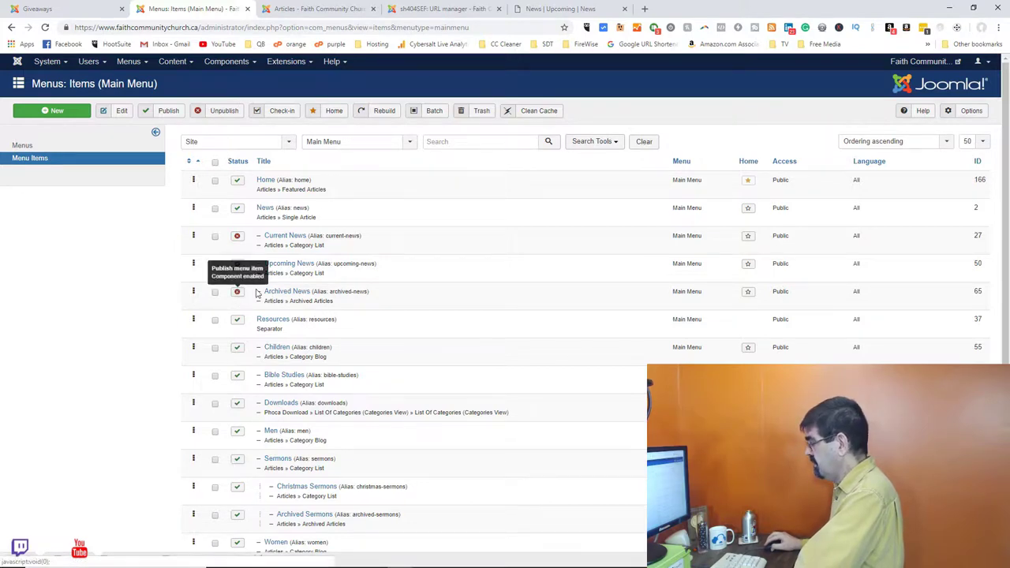
pyautogui.scroll(-2, 335, 292)
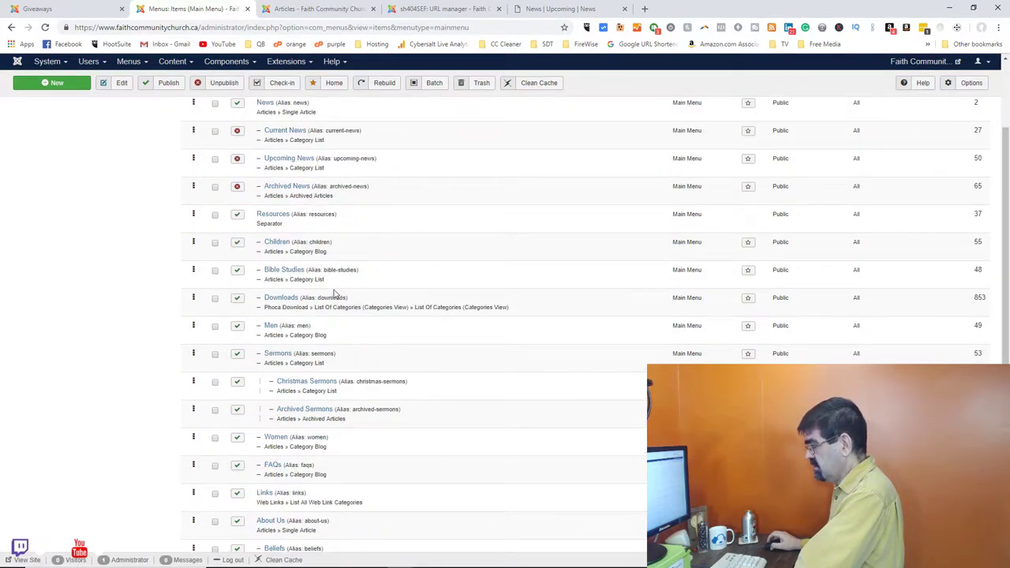
pyautogui.scroll(2, 335, 292)
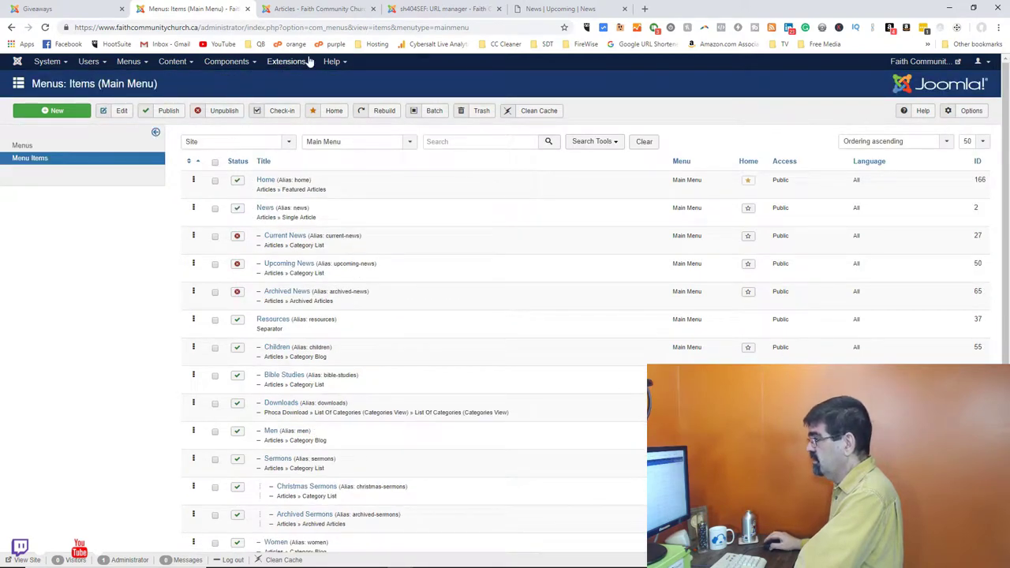
# Clear the news search from the articles list and filter it by Archived status
pyautogui.click(309, 10)
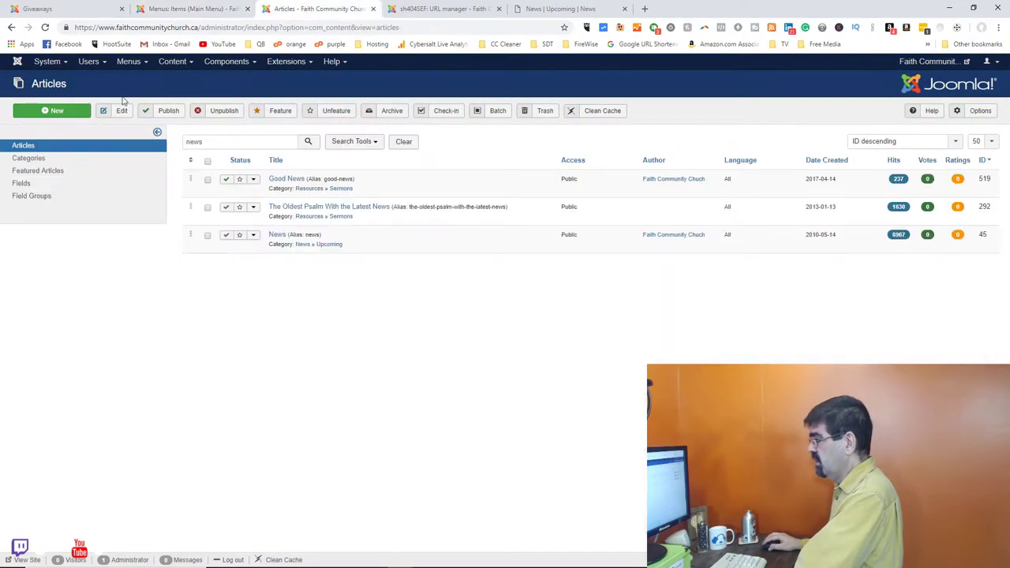
pyautogui.click(403, 144)
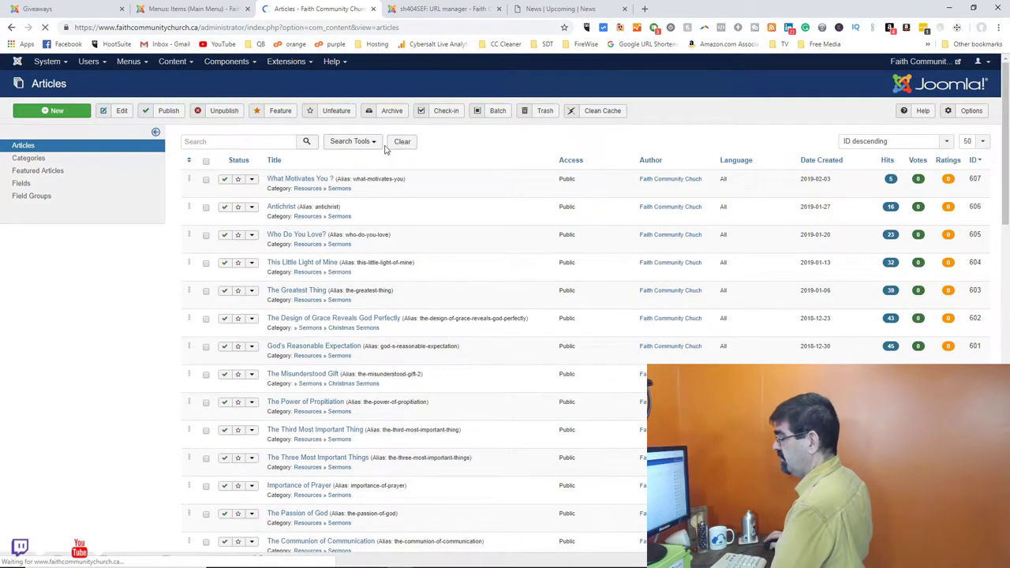
pyautogui.click(364, 149)
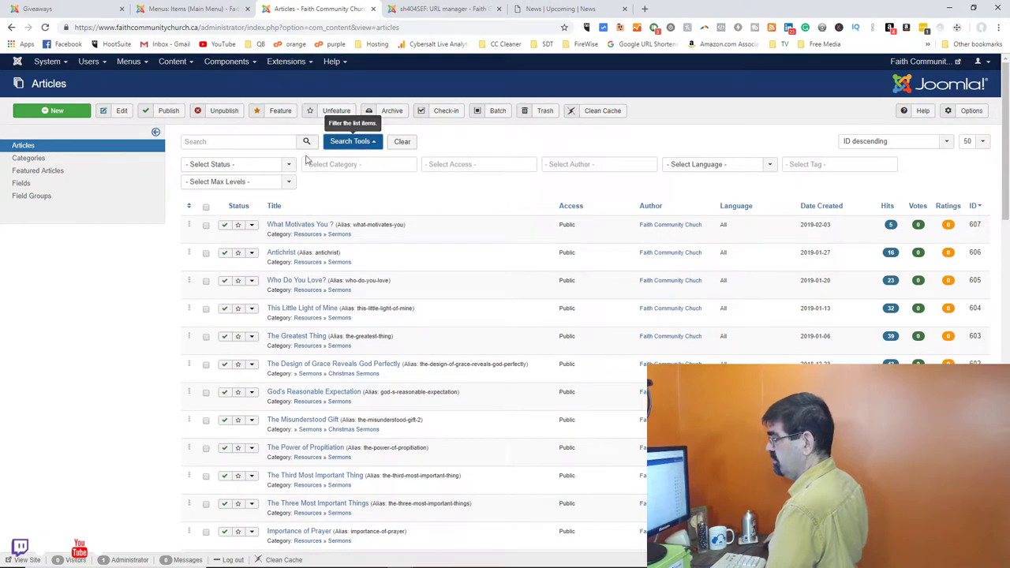
pyautogui.click(276, 167)
pyautogui.click(198, 230)
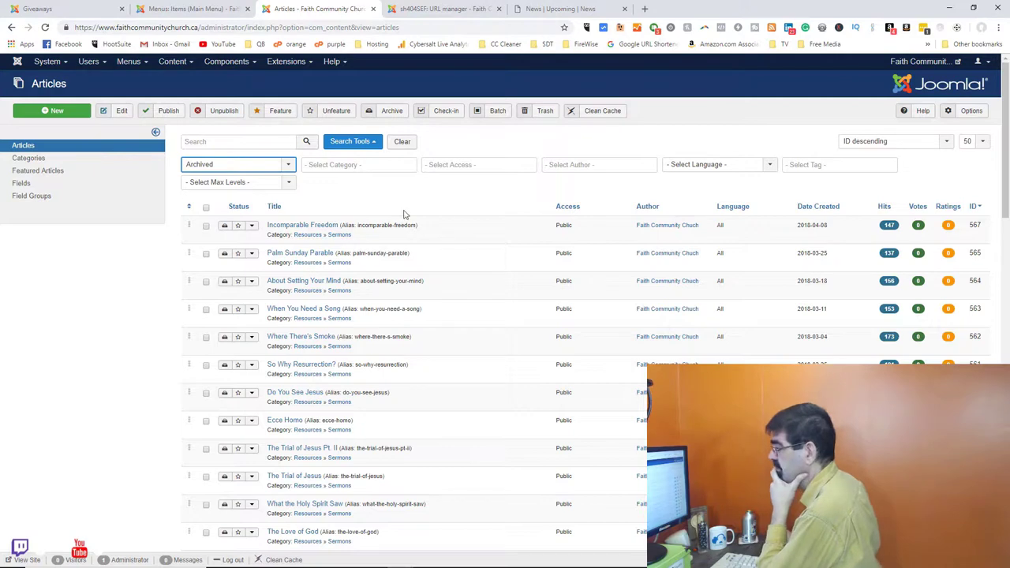
# Open the archived article Incomparable Freedom and examine it on the live site and in the editor
pyautogui.click(321, 227)
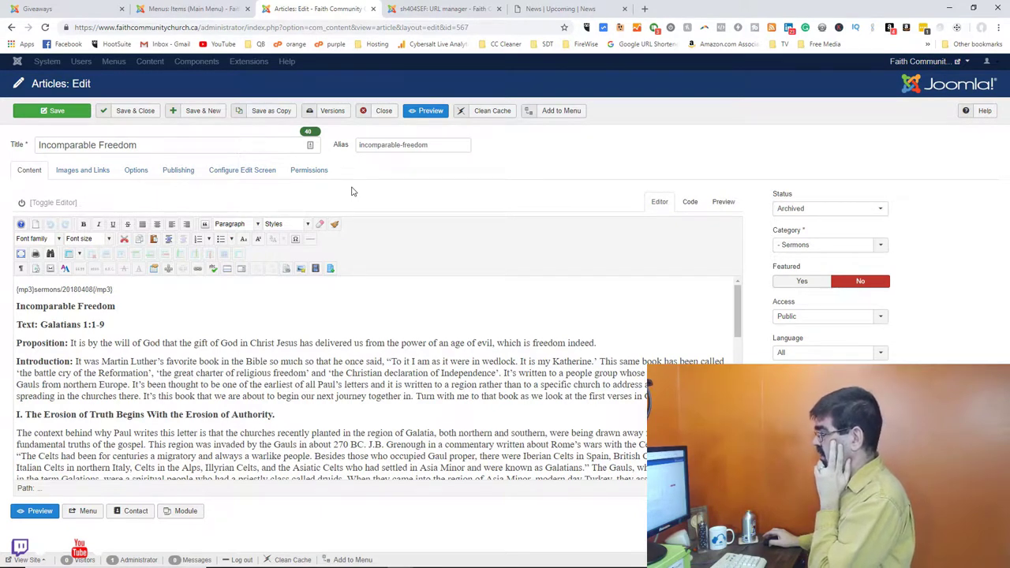
pyautogui.click(919, 61)
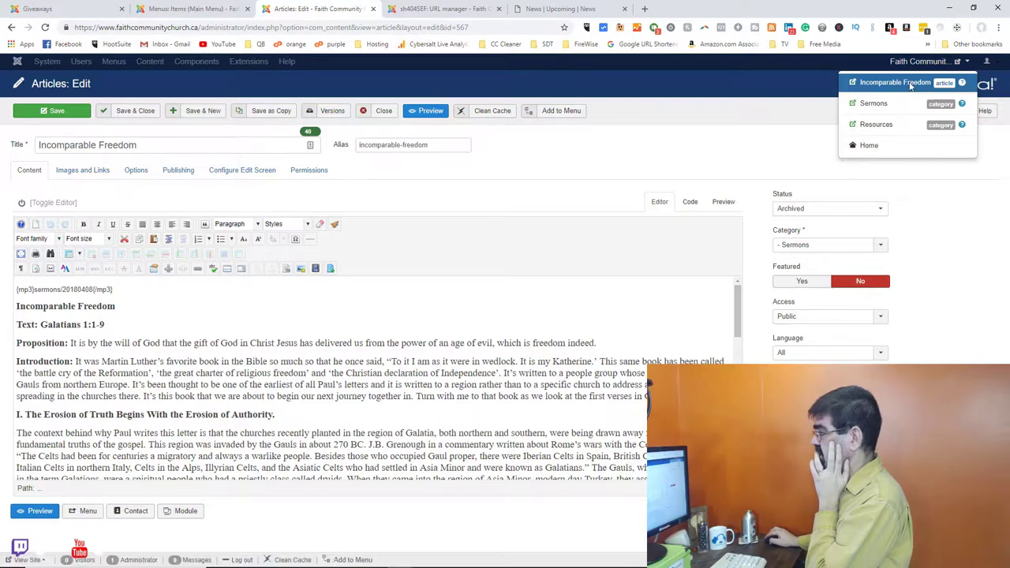
pyautogui.click(907, 84)
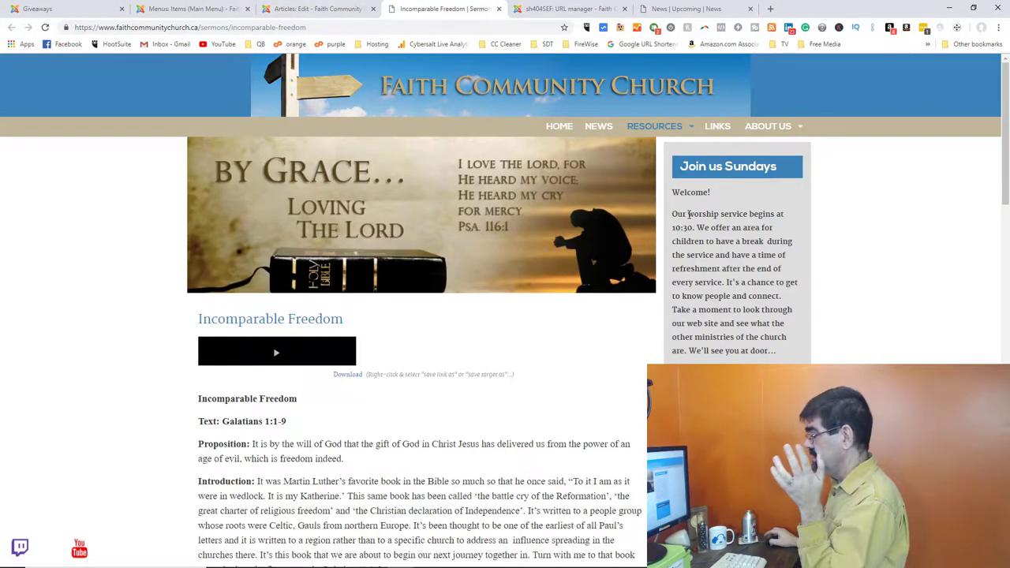
pyautogui.click(331, 11)
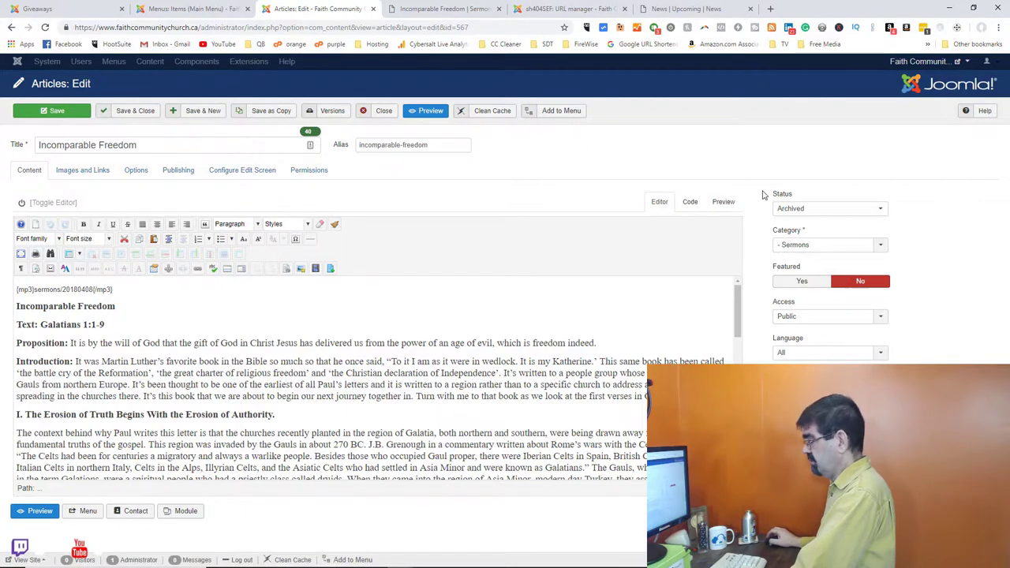
pyautogui.moveTo(737, 312); pyautogui.dragTo(737, 422)
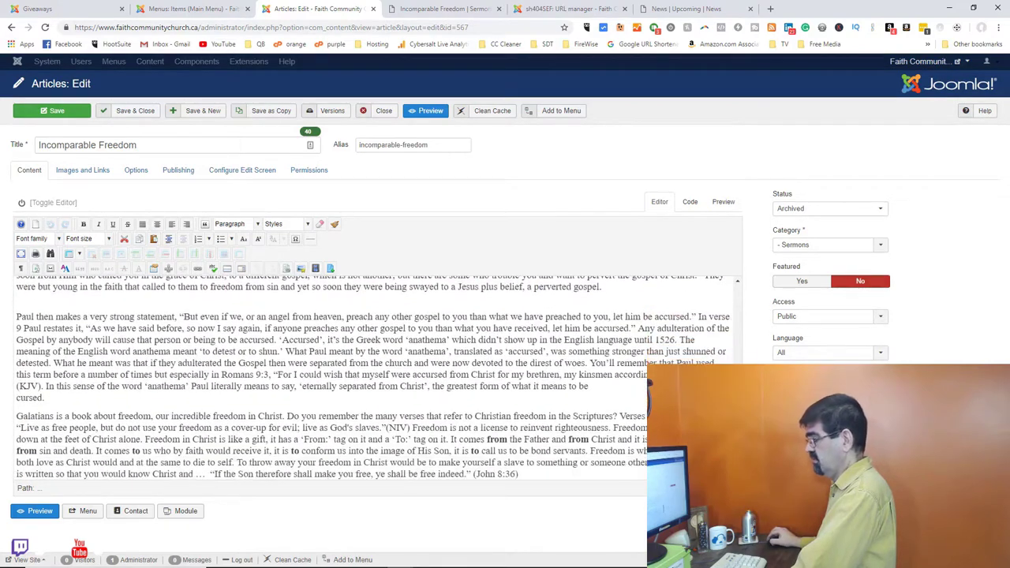
# Search Google in a new tab for "what is archived in Joomla 3 articles"
pyautogui.click(771, 9)
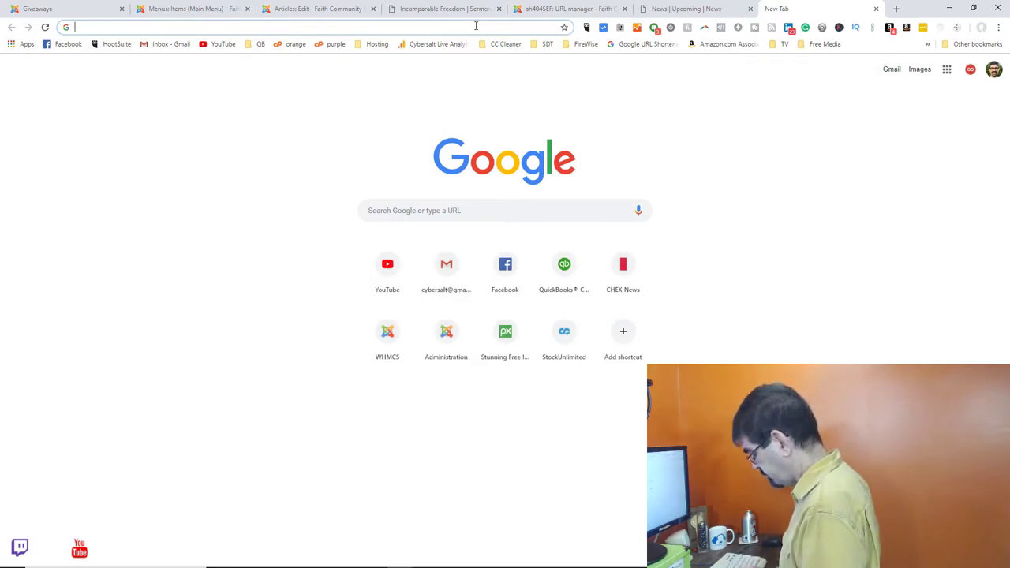
pyautogui.write('wa')
pyautogui.press('BackSpace')
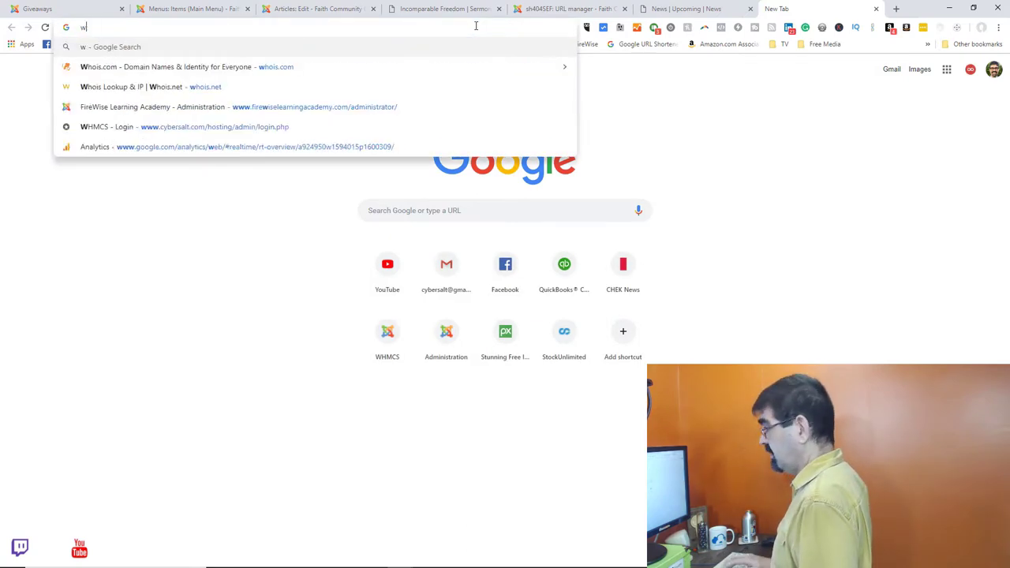
pyautogui.write('hat is archiv')
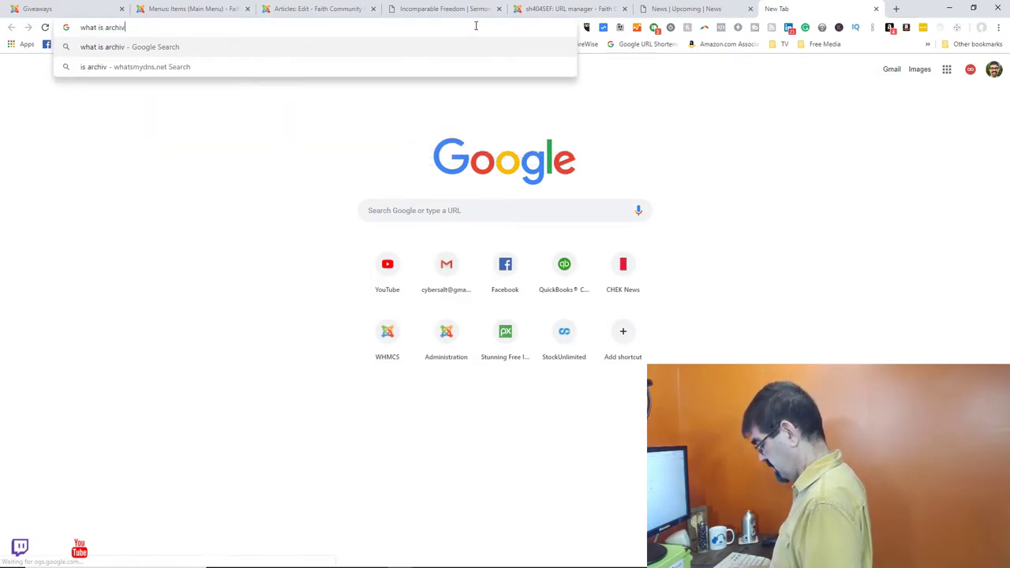
pyautogui.write('ed in Jomla aticles')
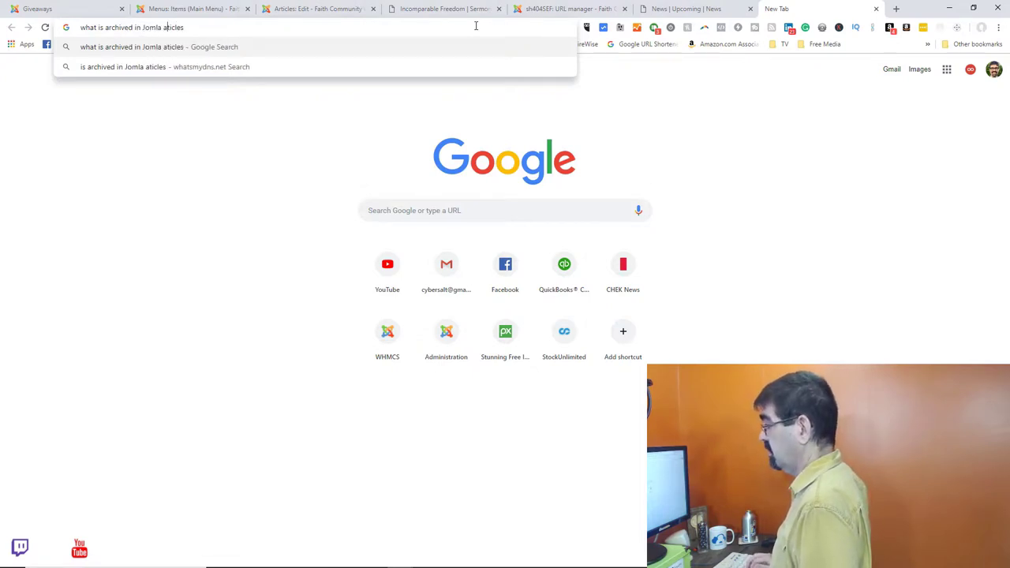
pyautogui.write('o')
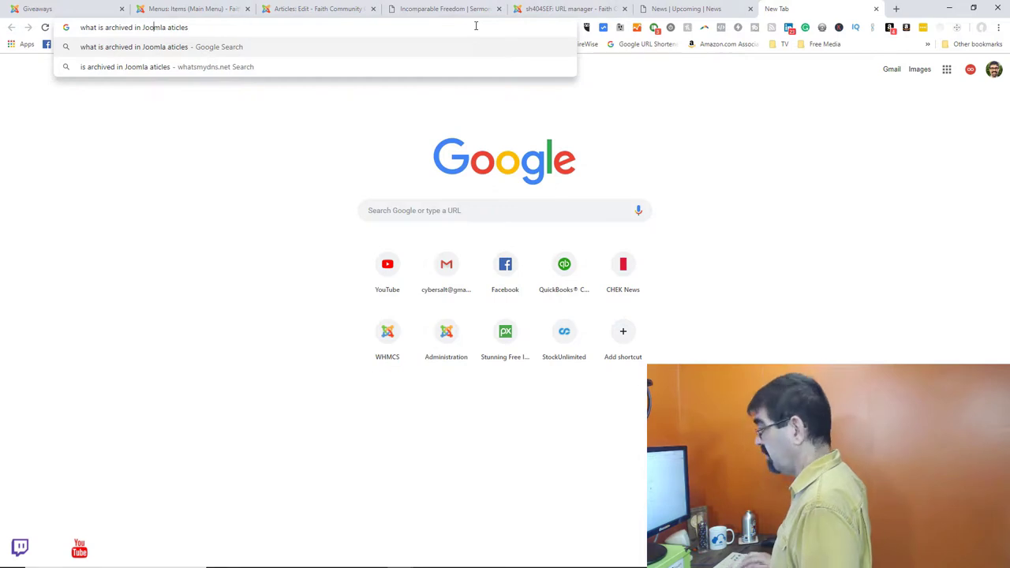
pyautogui.press('Right')
pyautogui.write('3')
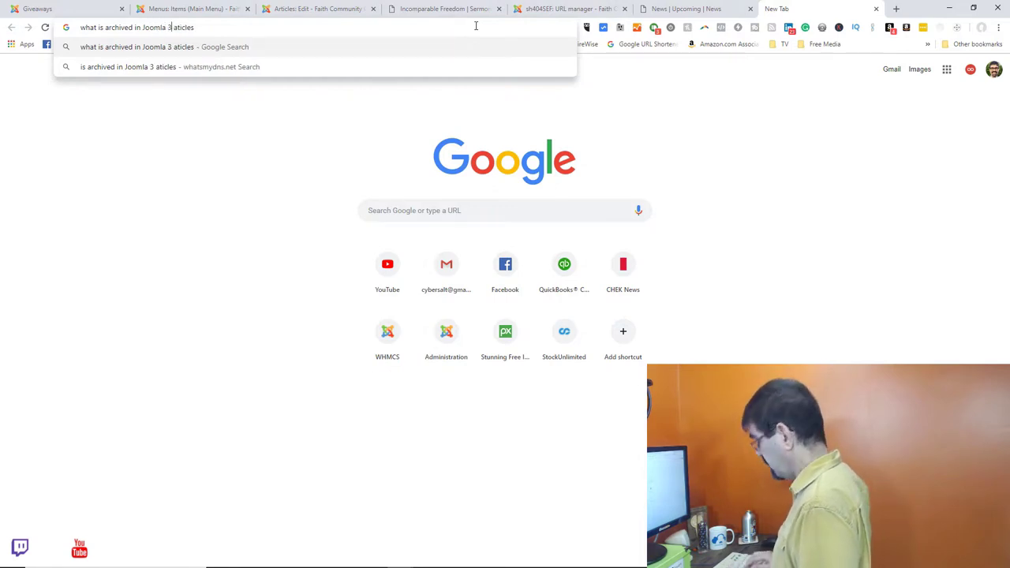
pyautogui.press('BackSpace')
pyautogui.press('BackSpace')
pyautogui.press('BackSpace')
pyautogui.press('BackSpace')
pyautogui.press('BackSpace')
pyautogui.press('BackSpace')
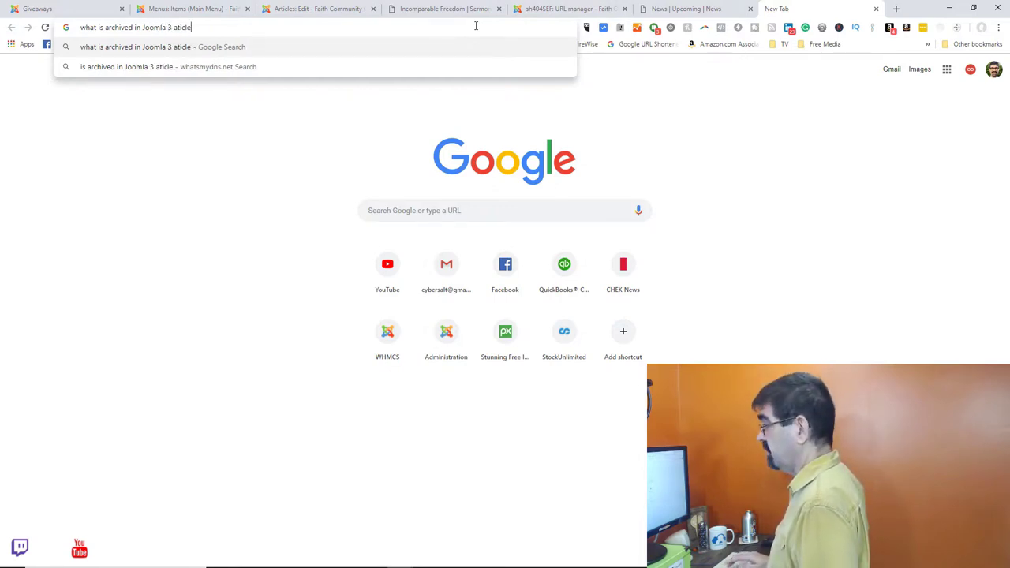
pyautogui.write('rticles')
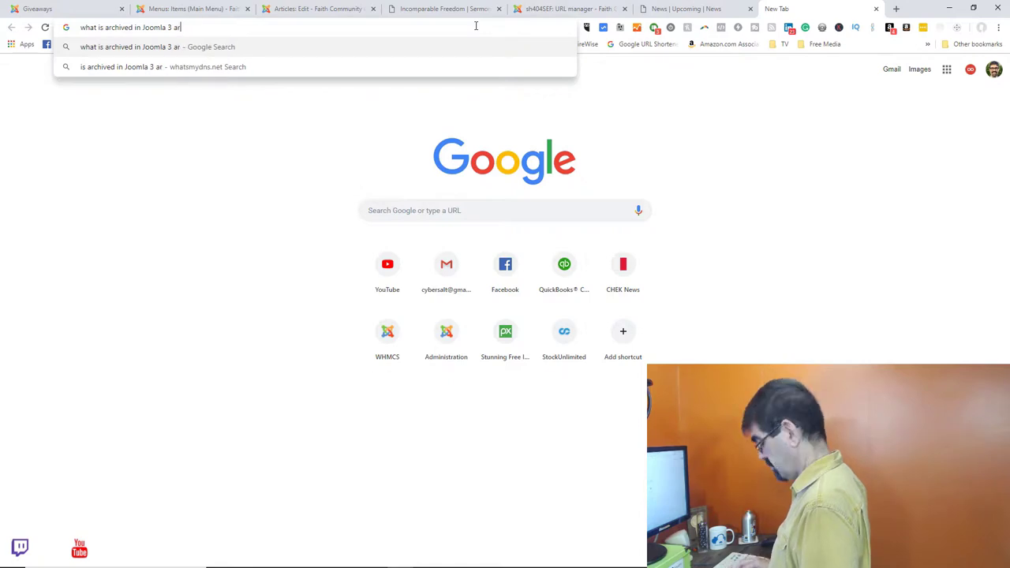
pyautogui.press('Return')
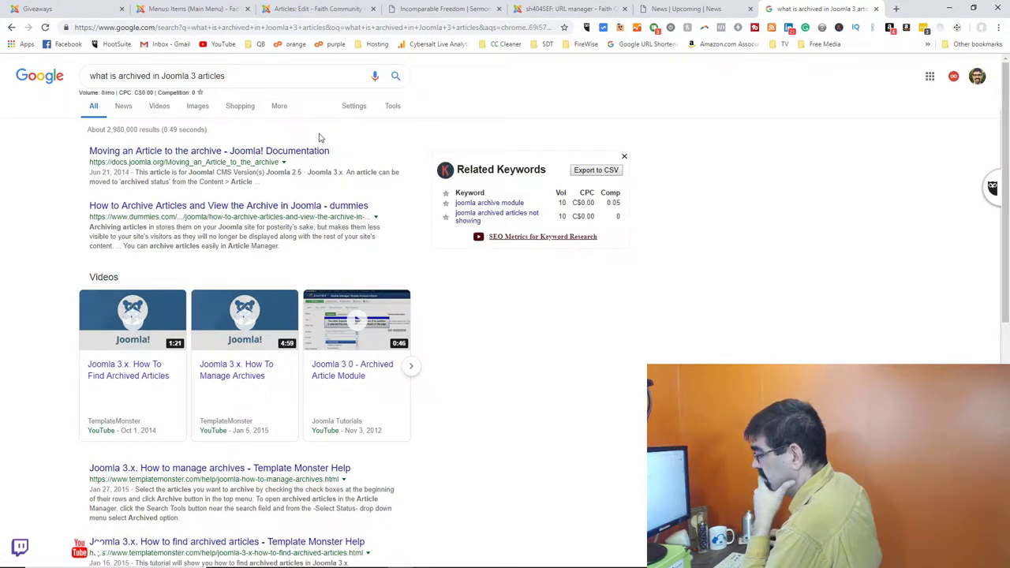
# Open the Joomla Documentation result on moving an article to the archive in a new tab and read it through
pyautogui.rightClick(226, 155)
pyautogui.click(249, 158)
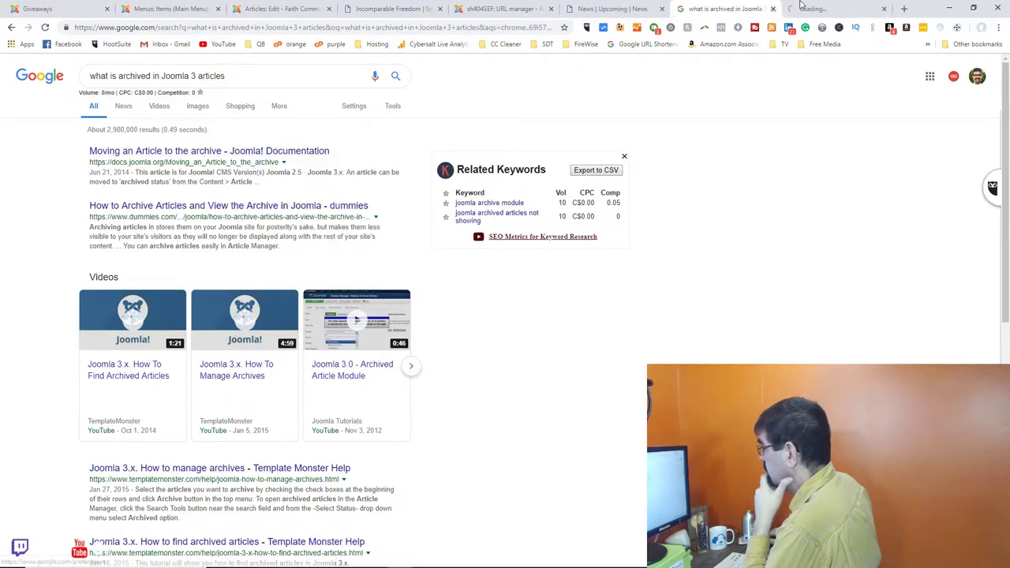
pyautogui.click(812, 8)
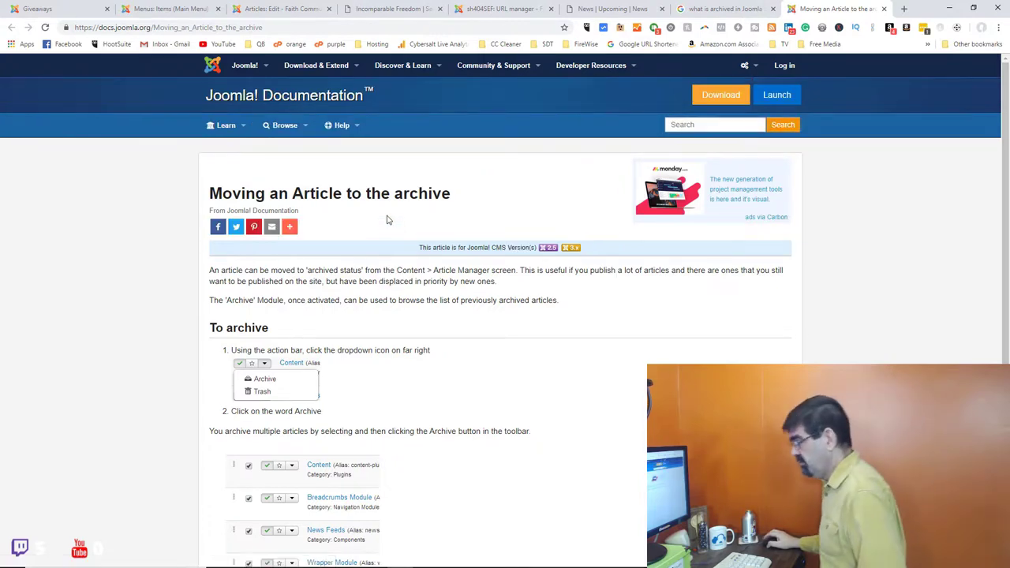
pyautogui.scroll(-1, 388, 219)
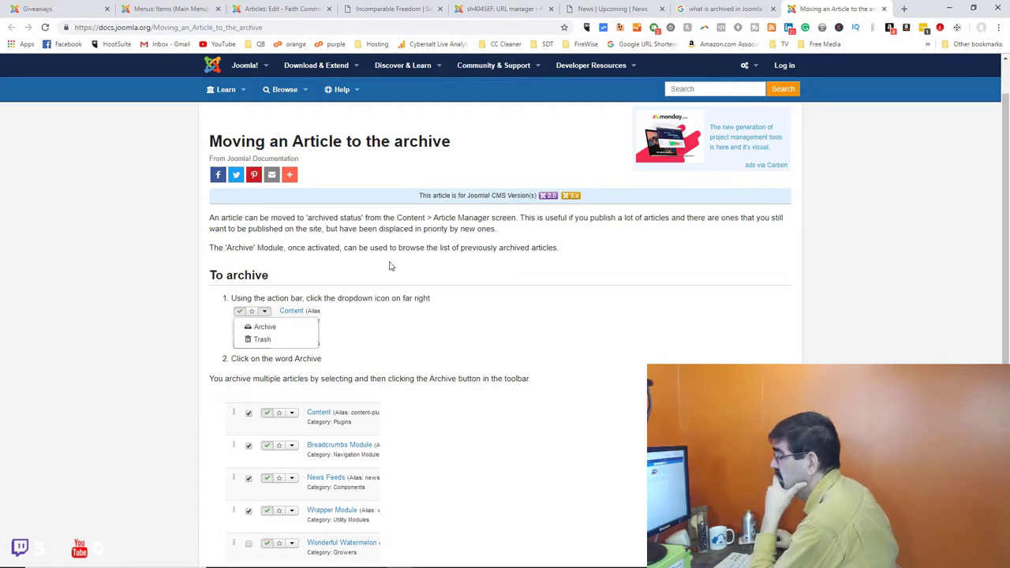
pyautogui.scroll(-1, 384, 259)
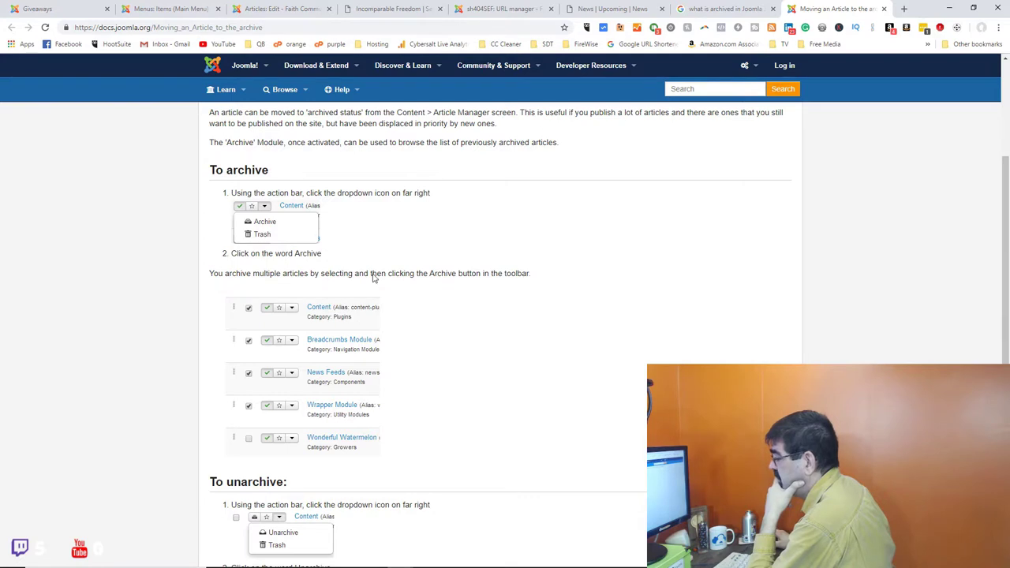
pyautogui.scroll(-2, 373, 278)
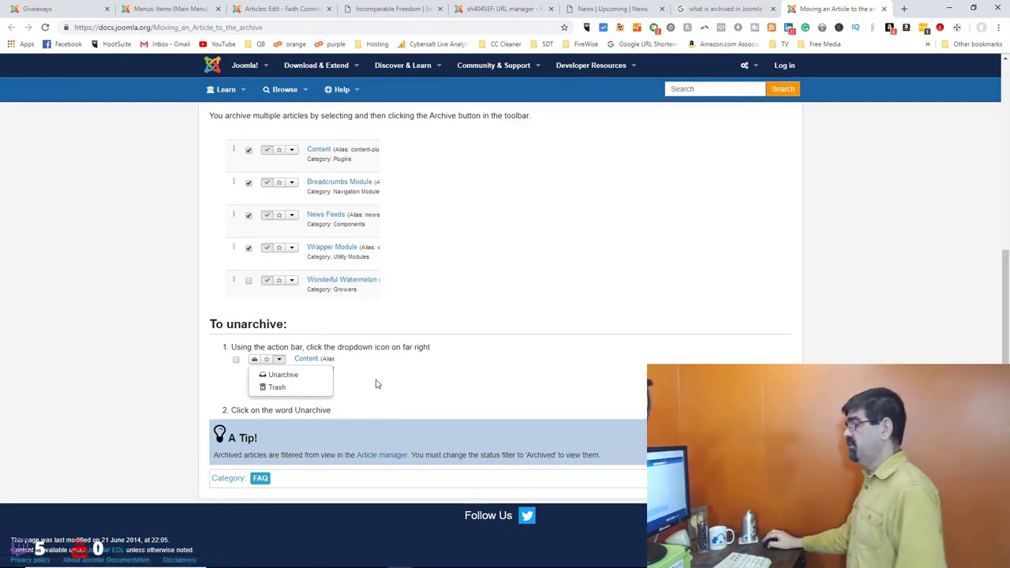
# Close the Incomparable Freedom article in the site administration without saving and clear the Archived filter from the articles list
pyautogui.rightClick(386, 456)
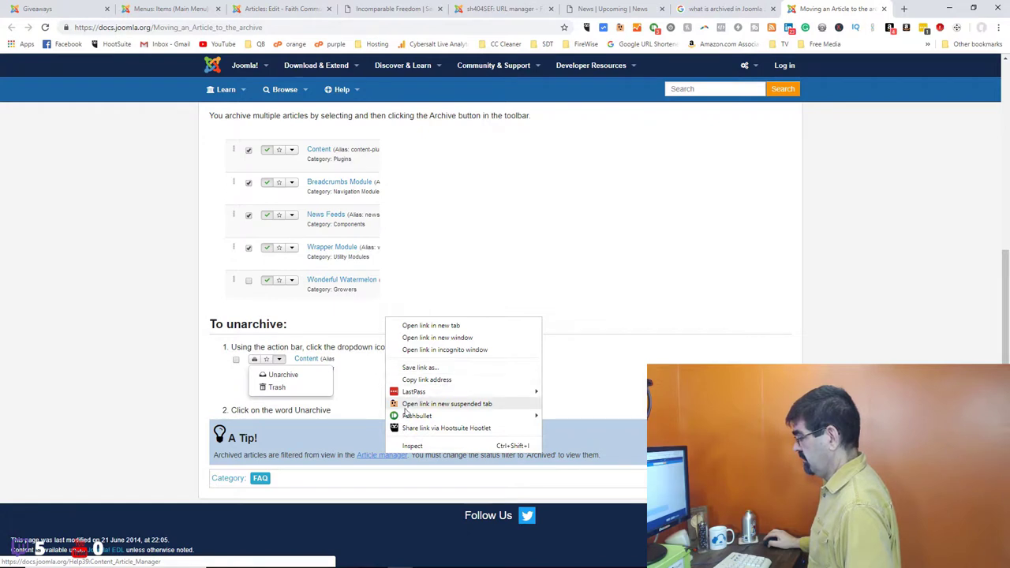
pyautogui.click(560, 288)
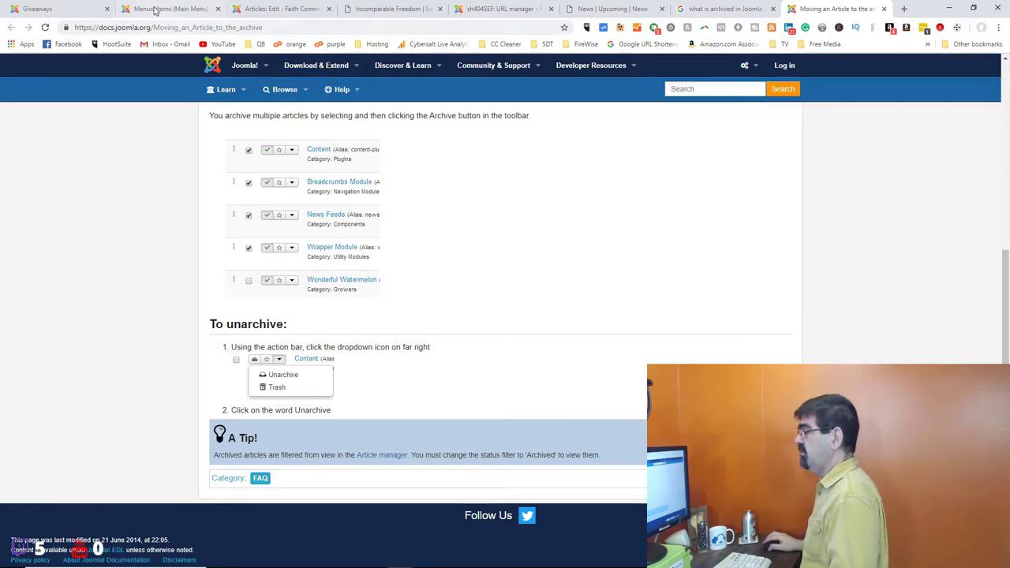
pyautogui.click(280, 11)
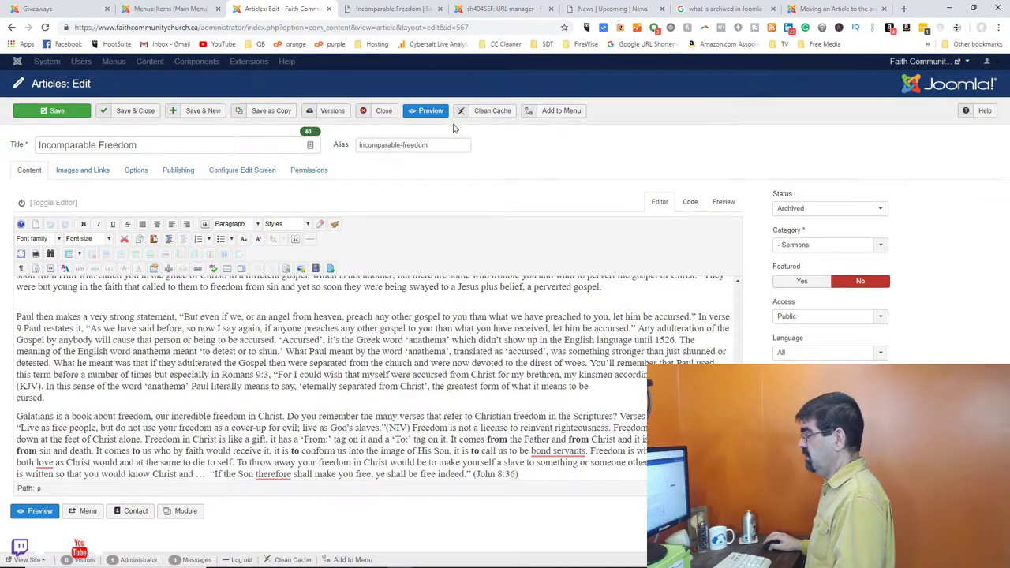
pyautogui.click(383, 114)
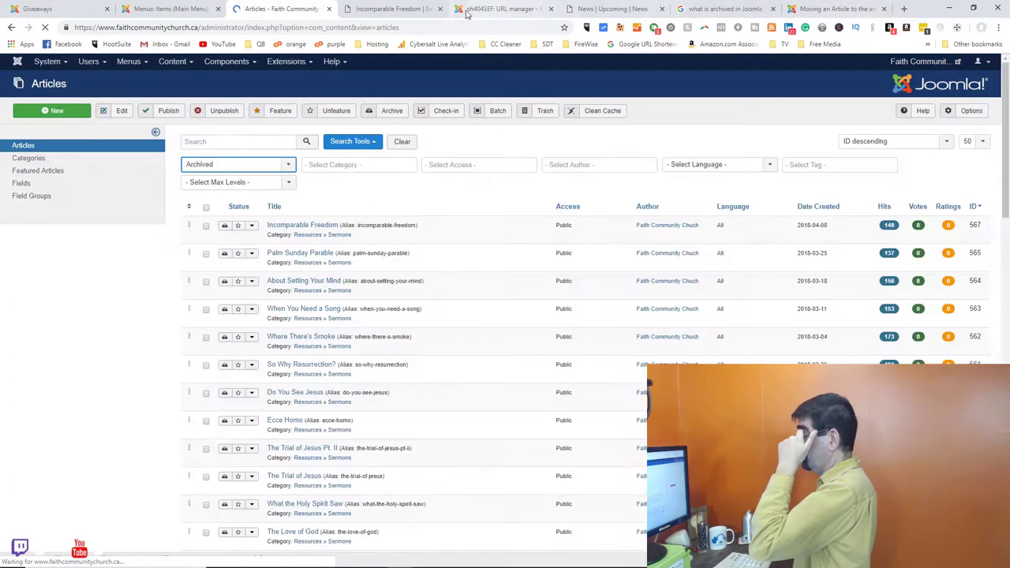
pyautogui.click(168, 10)
pyautogui.click(256, 11)
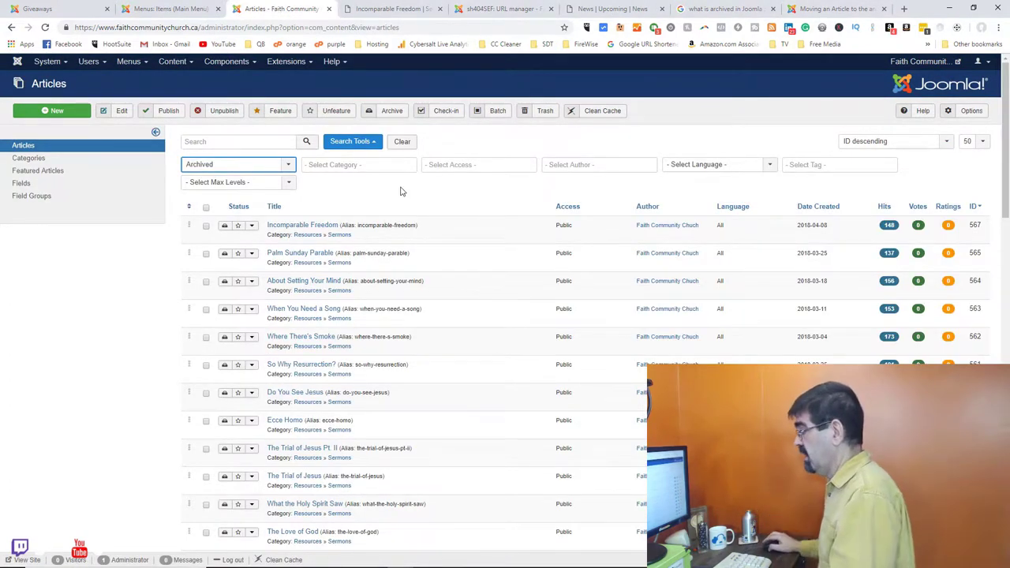
pyautogui.click(406, 144)
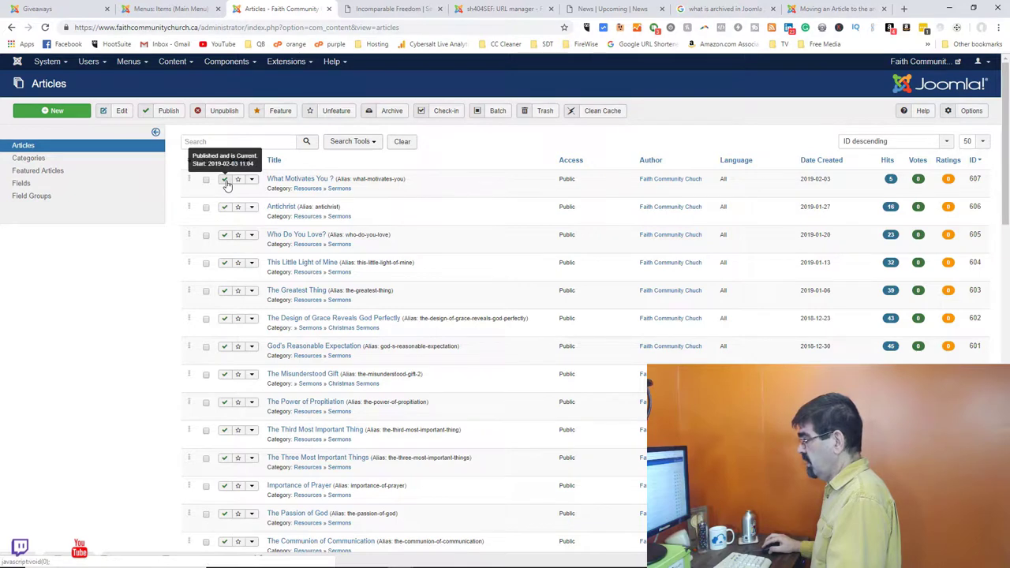
# Set the status of the What Motivates You ? article to Archived, then save and close it
pyautogui.click(272, 181)
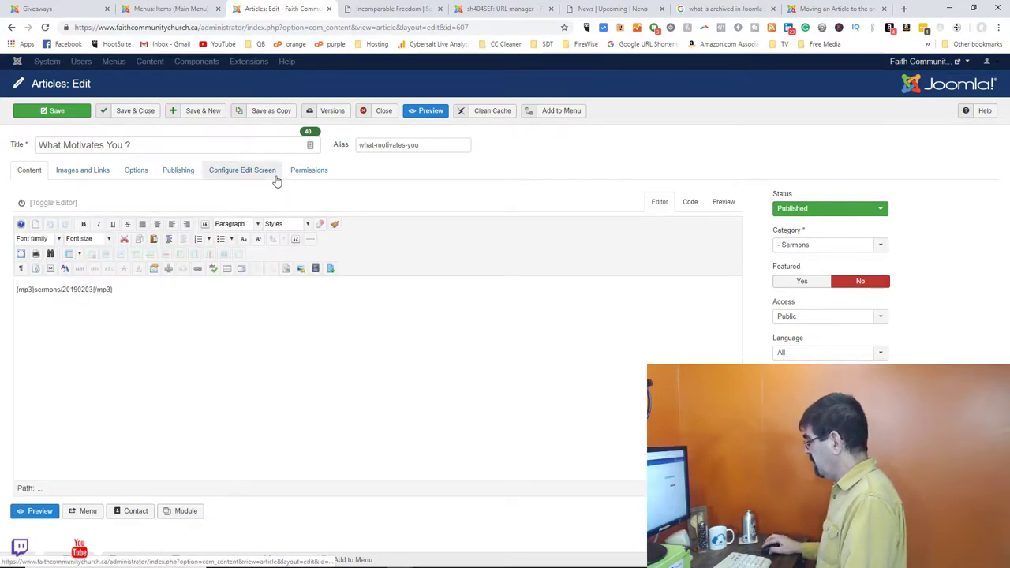
pyautogui.click(809, 210)
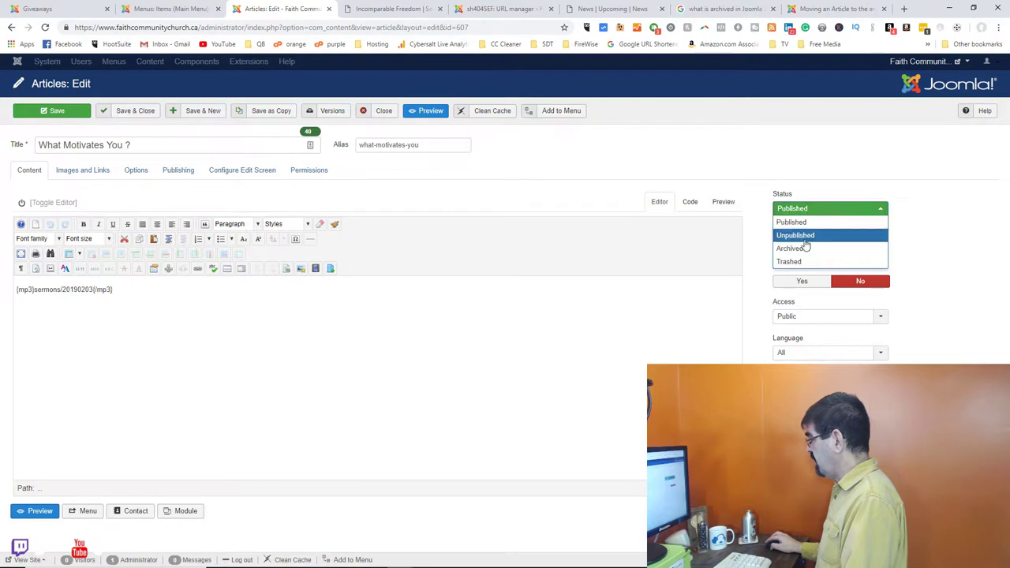
pyautogui.click(798, 248)
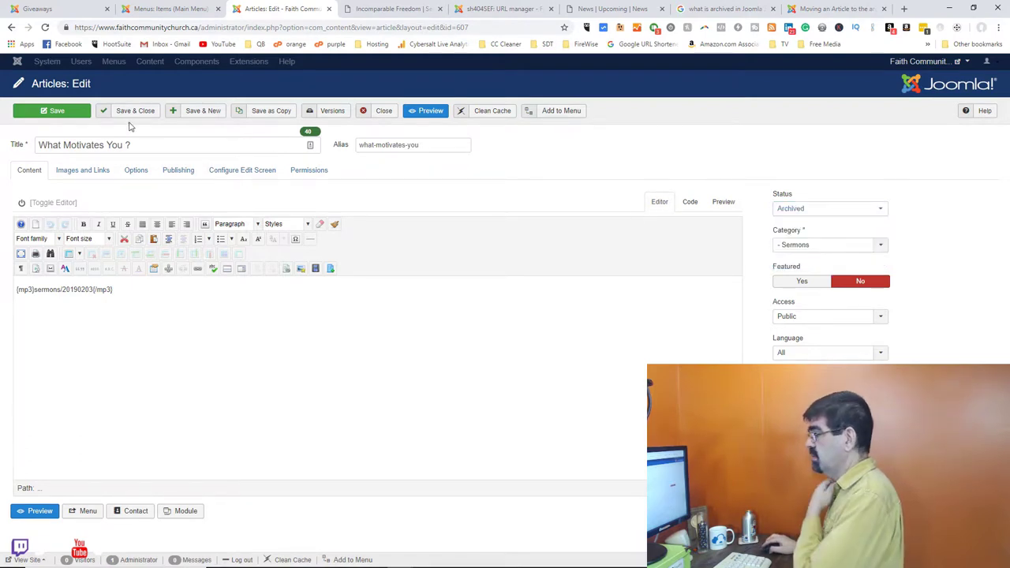
pyautogui.click(68, 115)
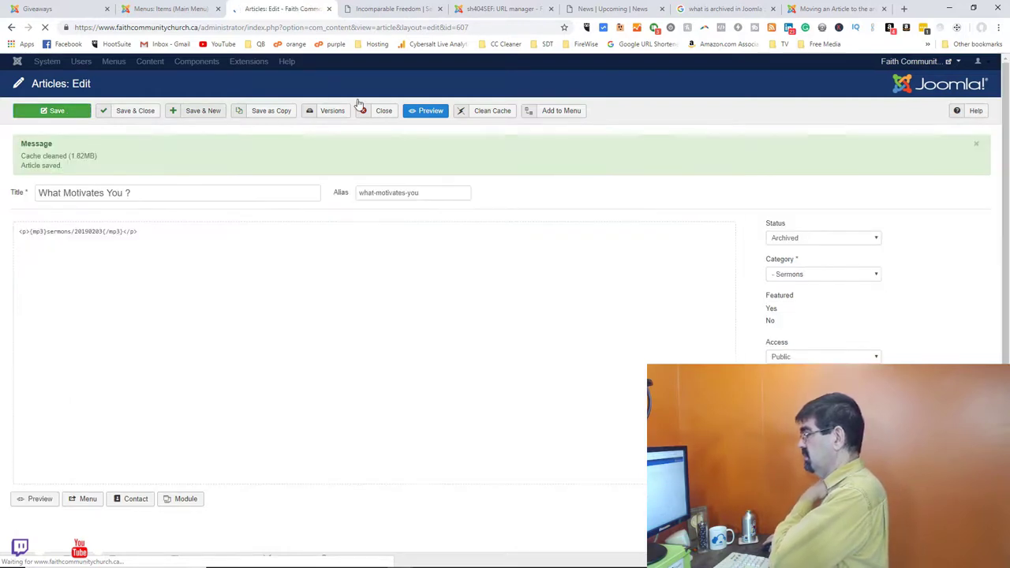
pyautogui.click(125, 117)
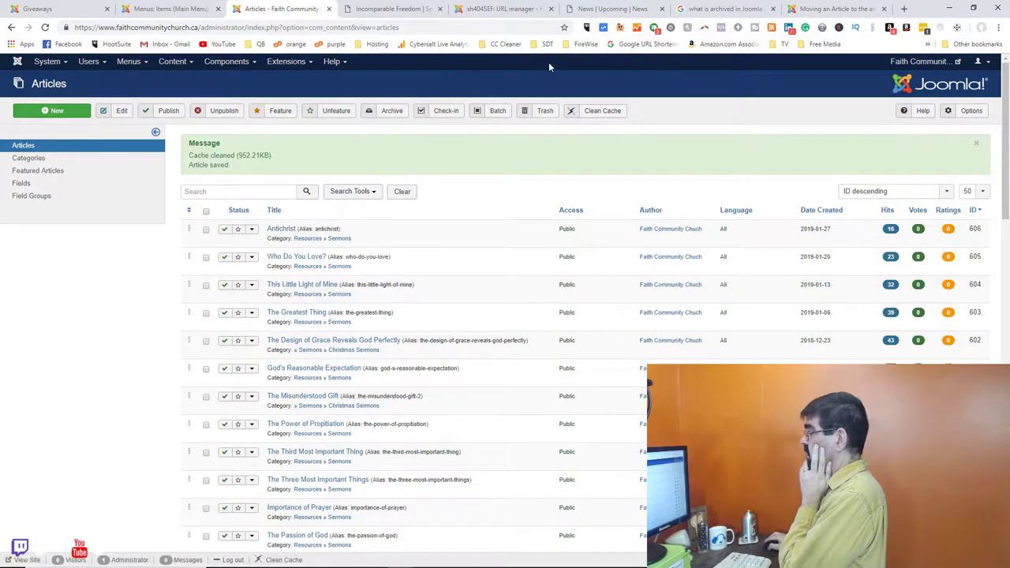
# Open the Sermons listing under Resources on the live site and check which articles it shows
pyautogui.click(591, 11)
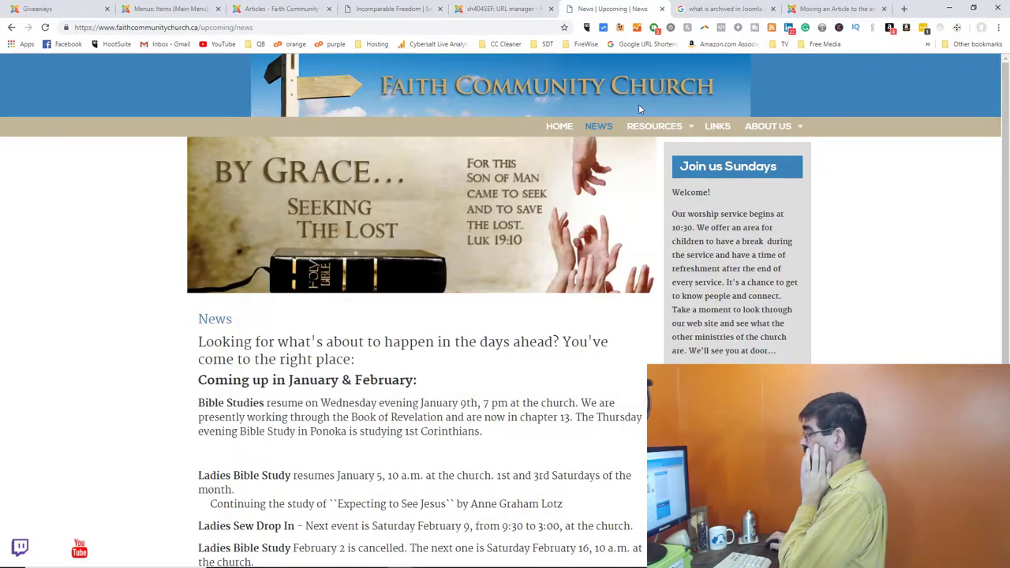
pyautogui.moveTo(652, 131)
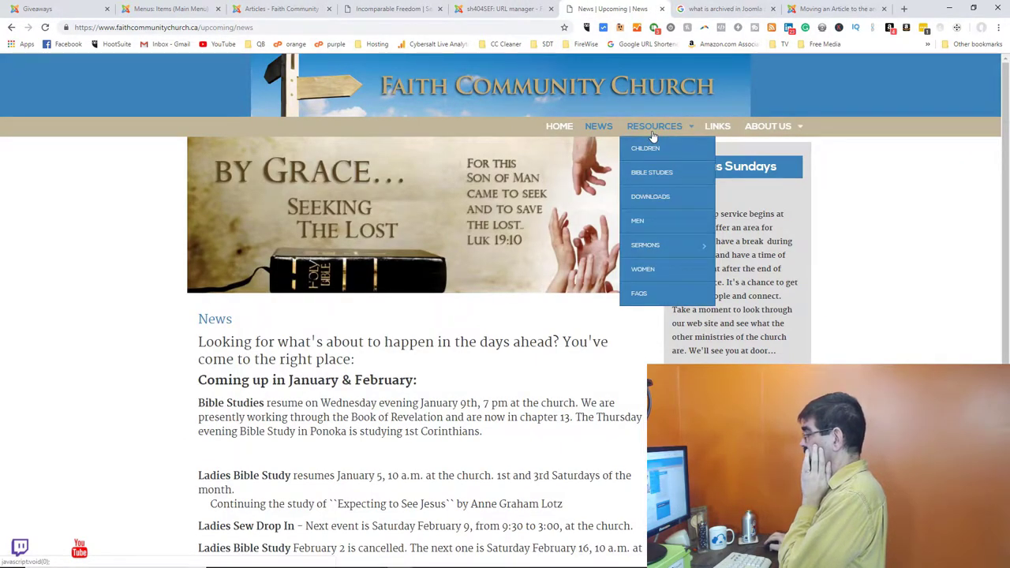
pyautogui.click(633, 255)
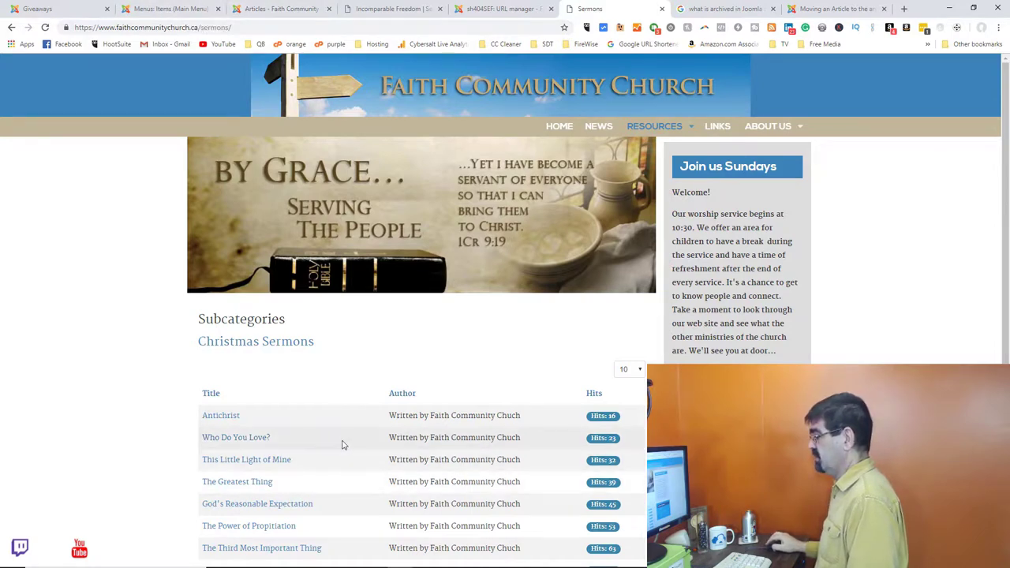
# Return to the articles list in the administration and filter it by Archived status
pyautogui.click(164, 9)
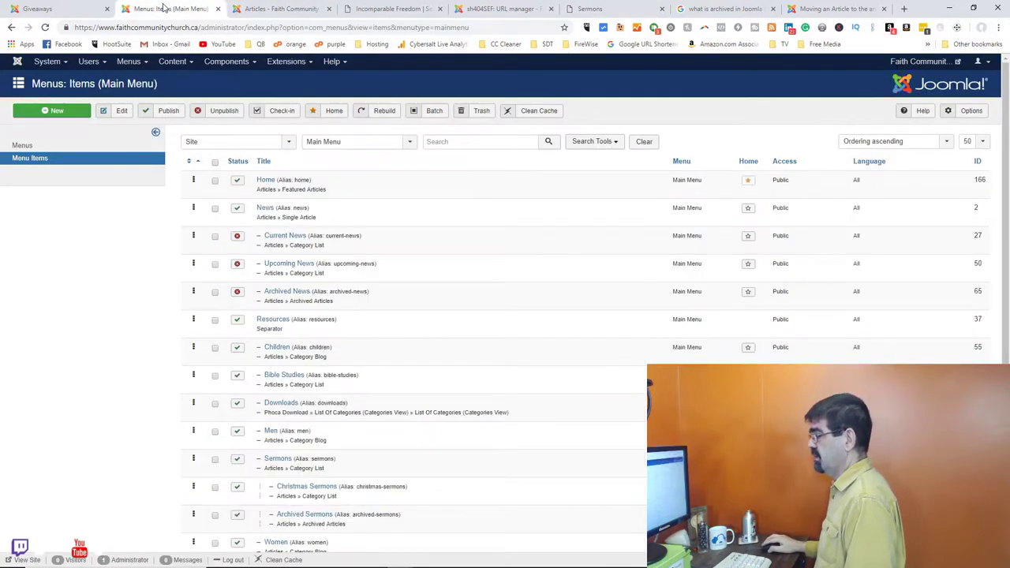
pyautogui.click(260, 8)
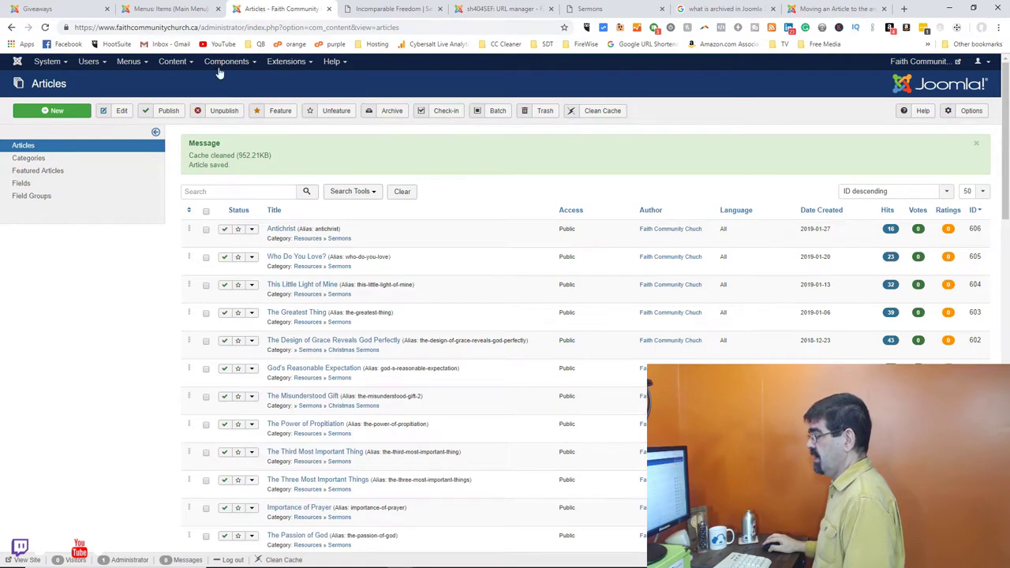
pyautogui.click(373, 192)
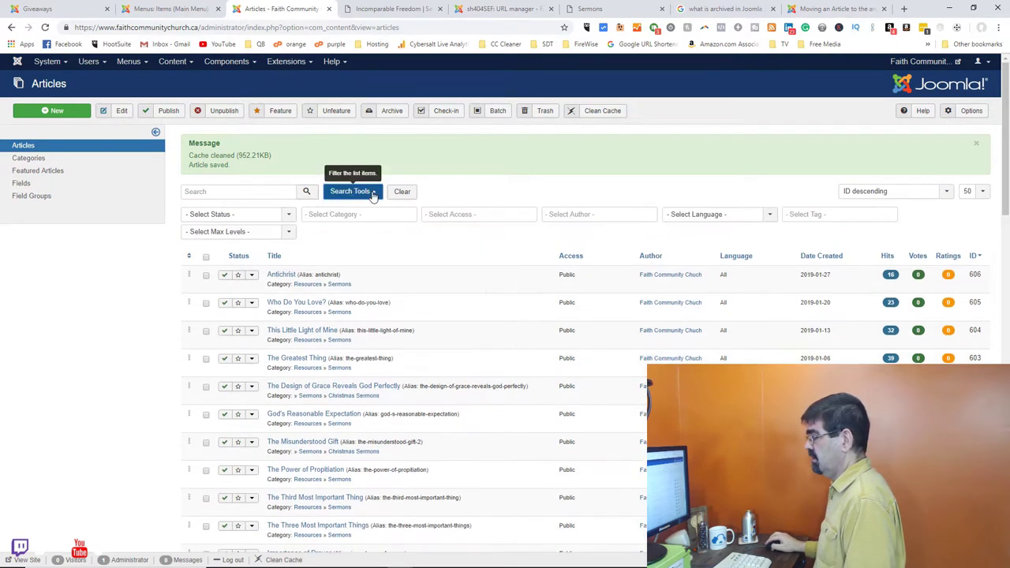
pyautogui.click(290, 234)
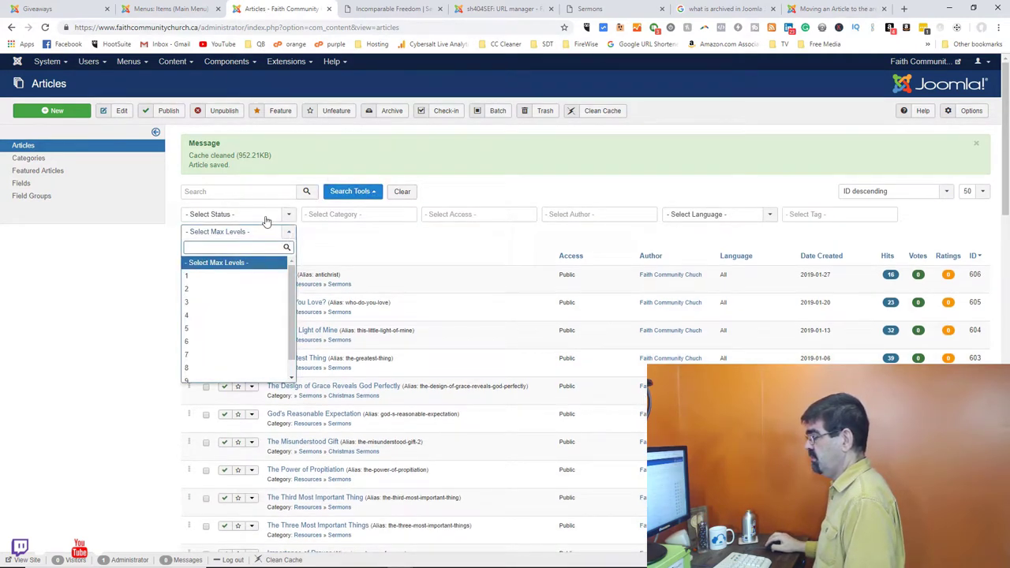
pyautogui.click(266, 216)
pyautogui.click(241, 281)
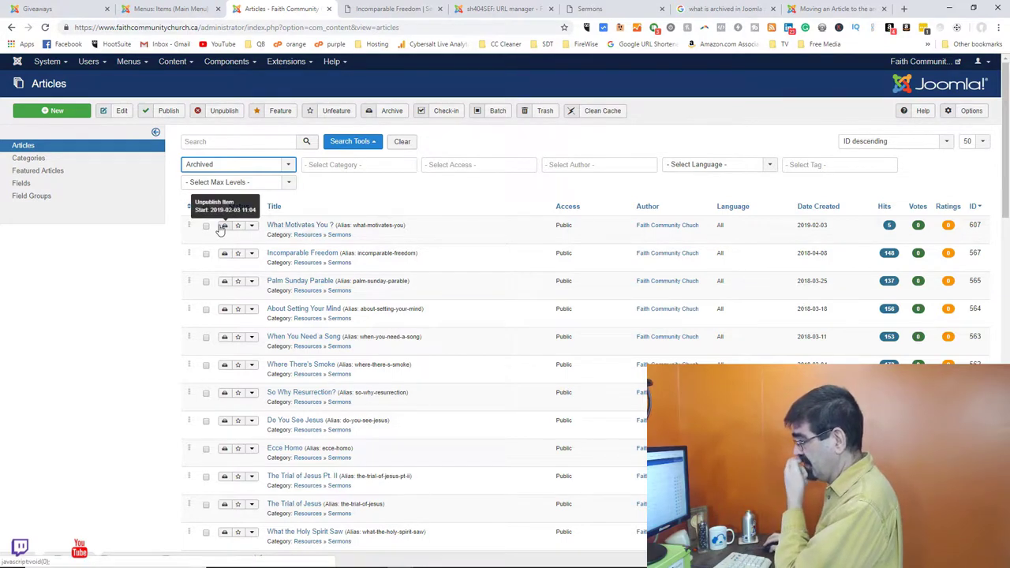
# Open the archived article What Motivates You ? and view its page on the live site
pyautogui.click(290, 227)
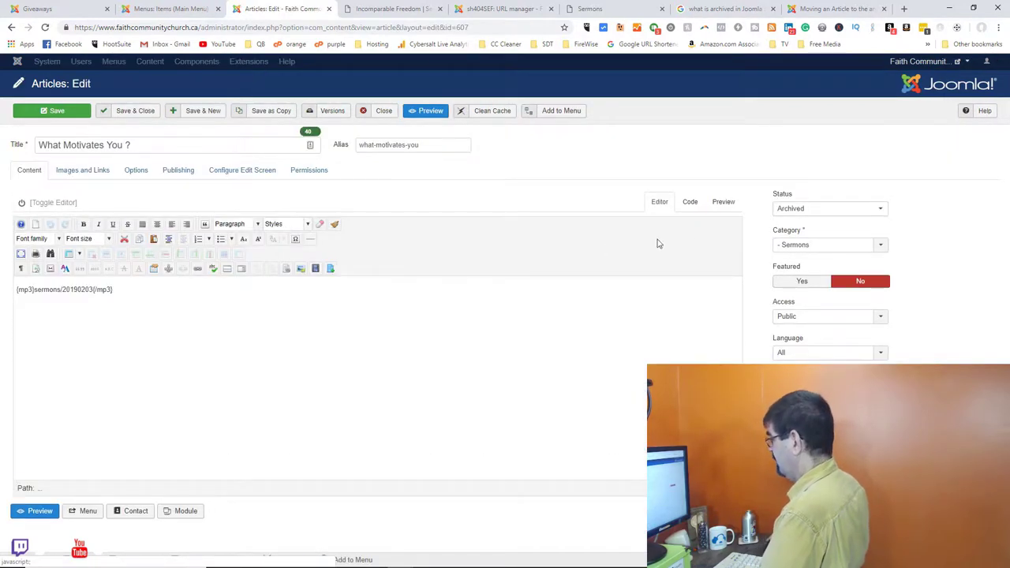
pyautogui.click(803, 209)
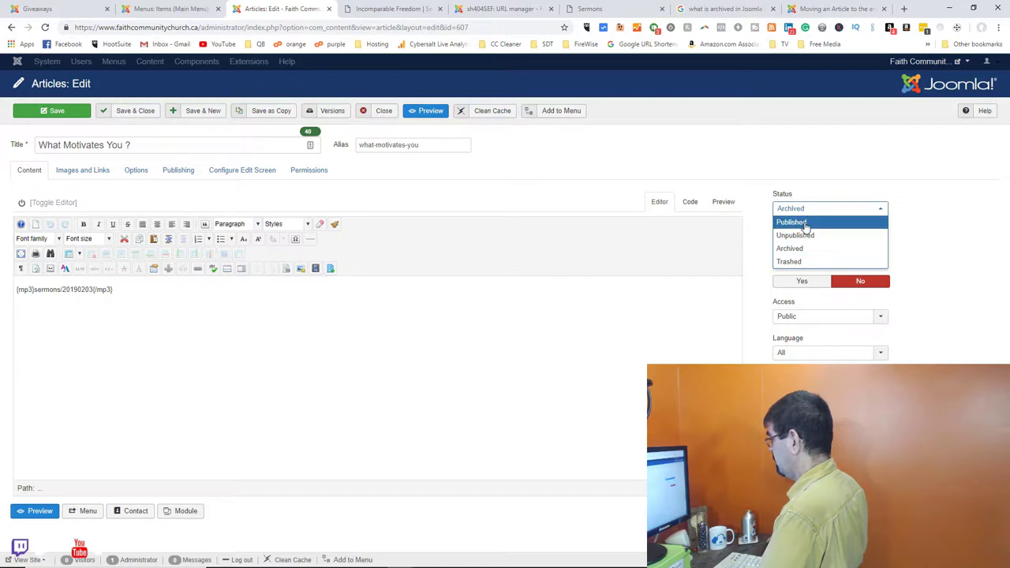
pyautogui.click(723, 171)
pyautogui.click(941, 61)
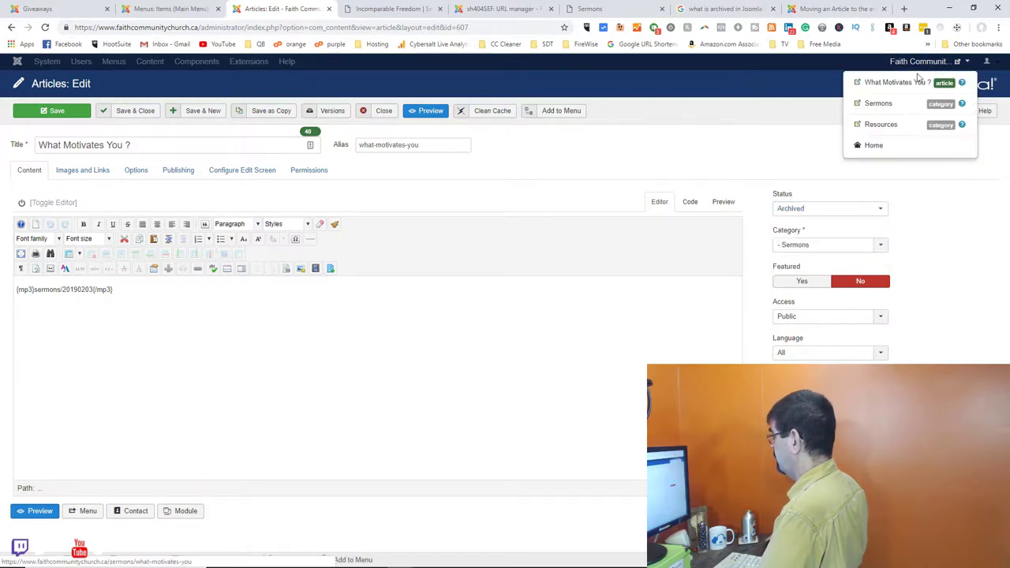
pyautogui.click(915, 80)
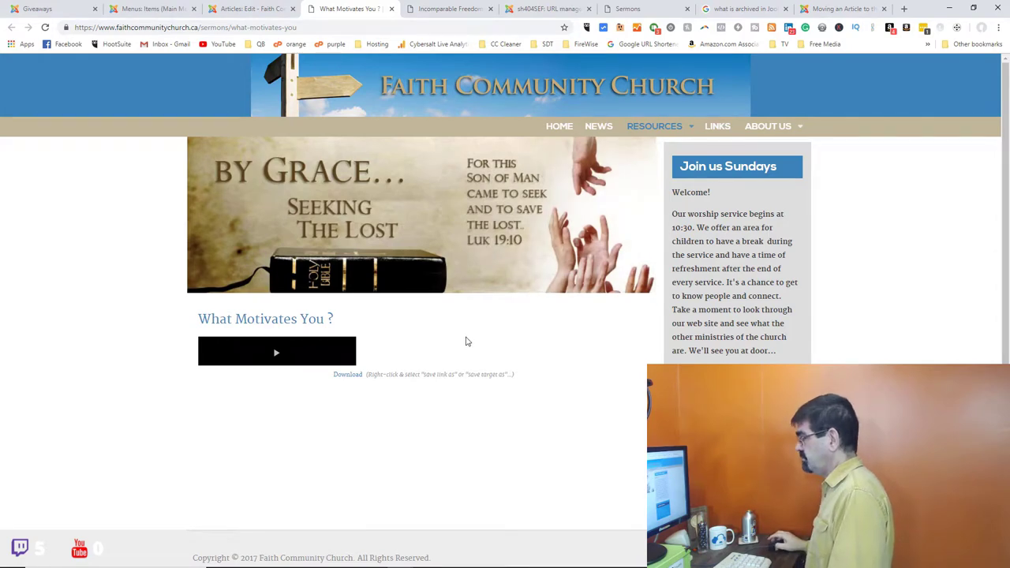
# Open the JSitemap PRO component's control panel in a new tab from the Joomla administration
pyautogui.click(152, 8)
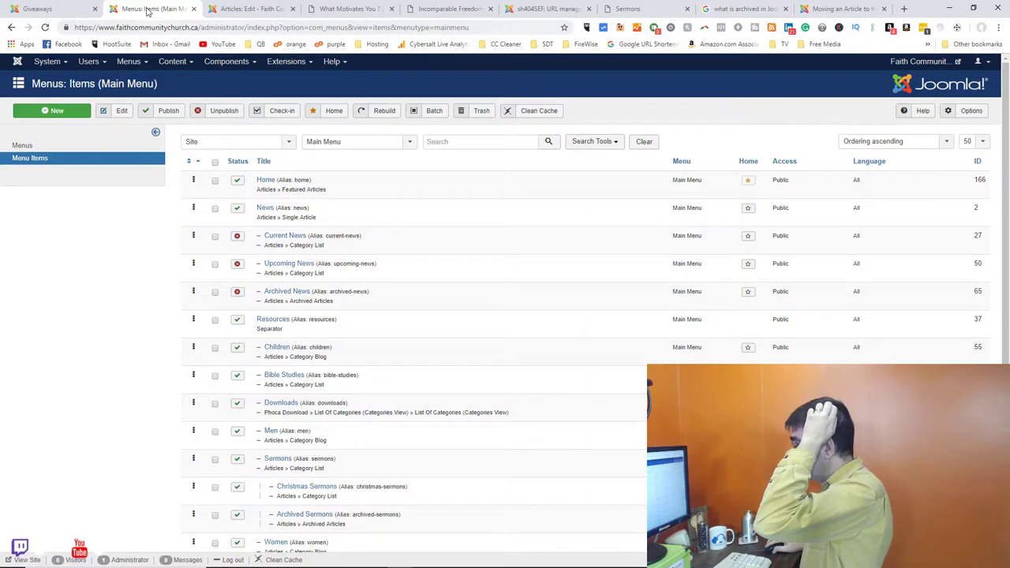
pyautogui.click(230, 63)
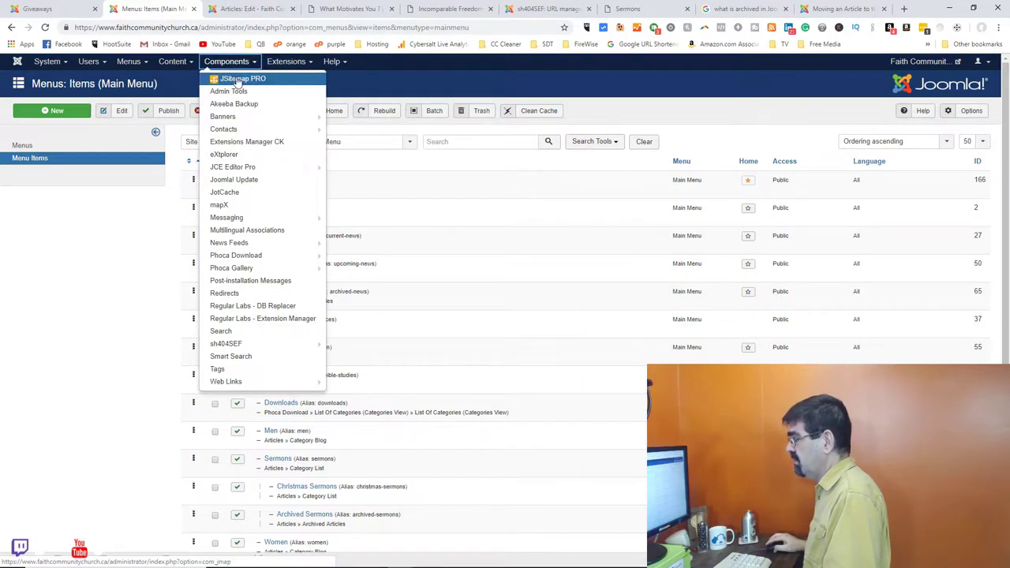
pyautogui.rightClick(237, 81)
pyautogui.click(251, 85)
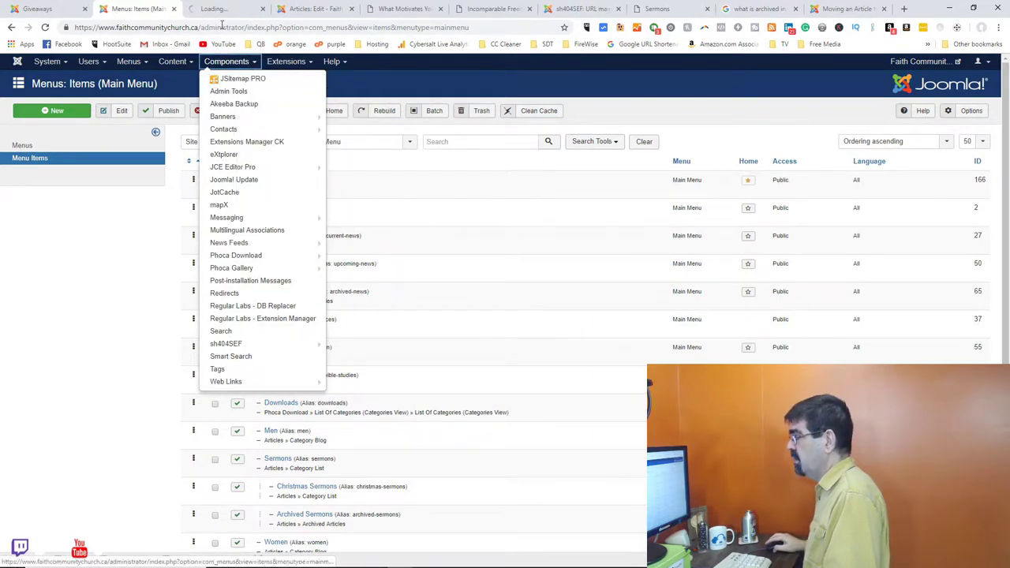
pyautogui.click(213, 11)
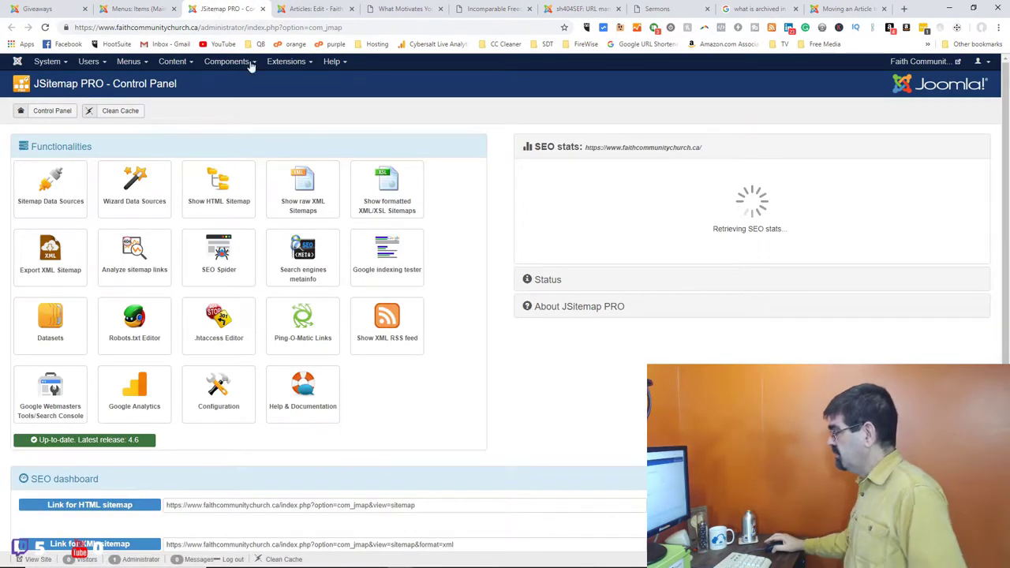
# Copy the XML sitemap link from the SEO dashboard and open it in a new tab to examine the listed URLs
pyautogui.scroll(-2, 513, 175)
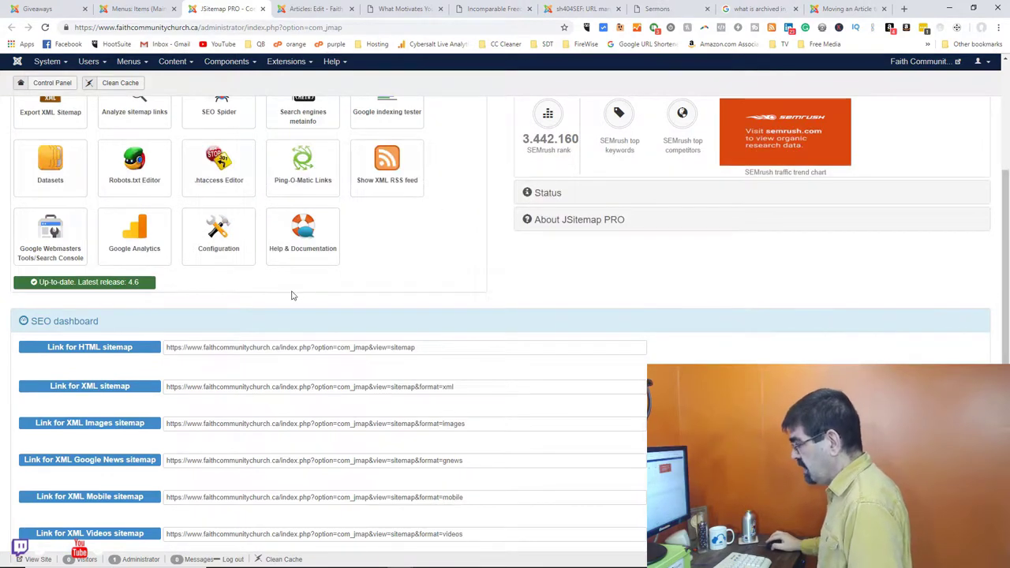
pyautogui.click(442, 387)
pyautogui.moveTo(454, 386); pyautogui.dragTo(165, 388)
pyautogui.rightClick(190, 395)
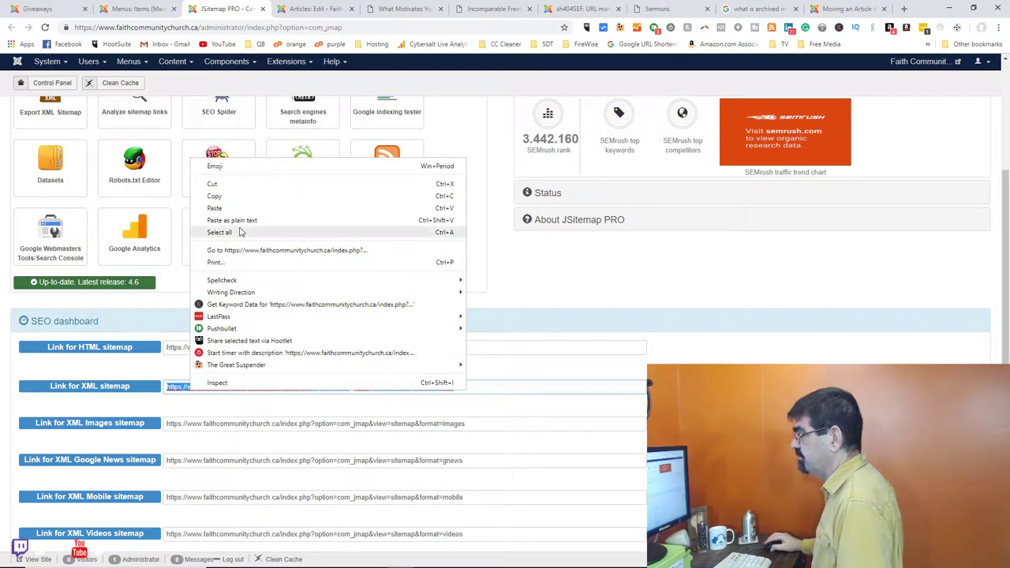
pyautogui.click(237, 197)
pyautogui.click(903, 9)
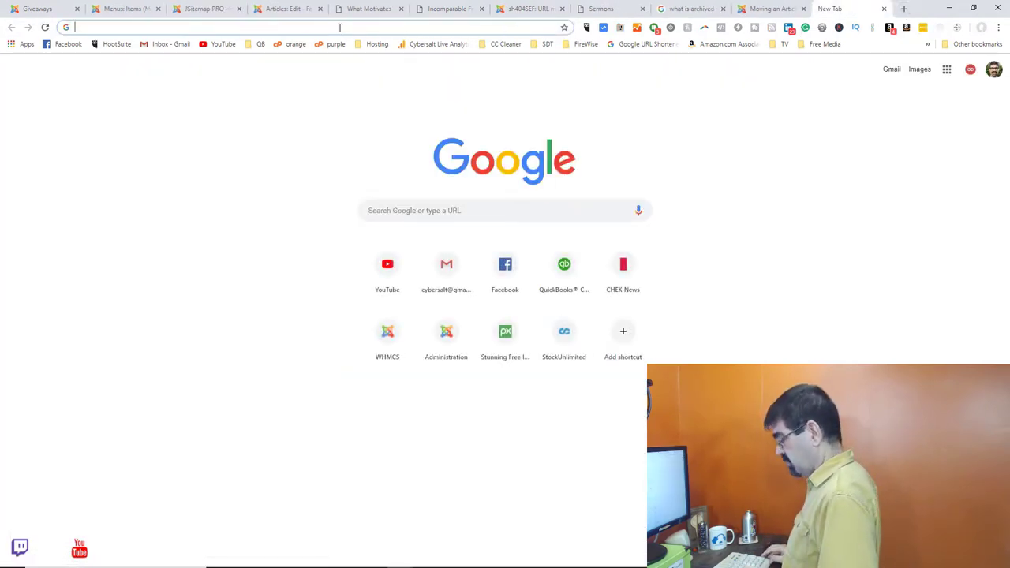
pyautogui.hotkey('ctrl', 'v')
pyautogui.press('Return')
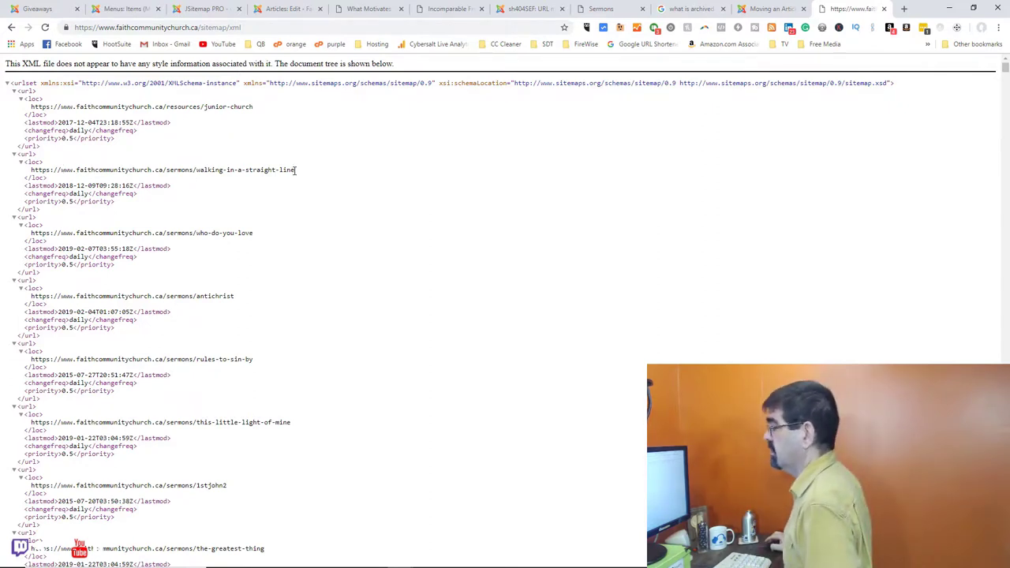
# Set the status of the What Motivates You ? article back to Published, then save and close it
pyautogui.click(286, 8)
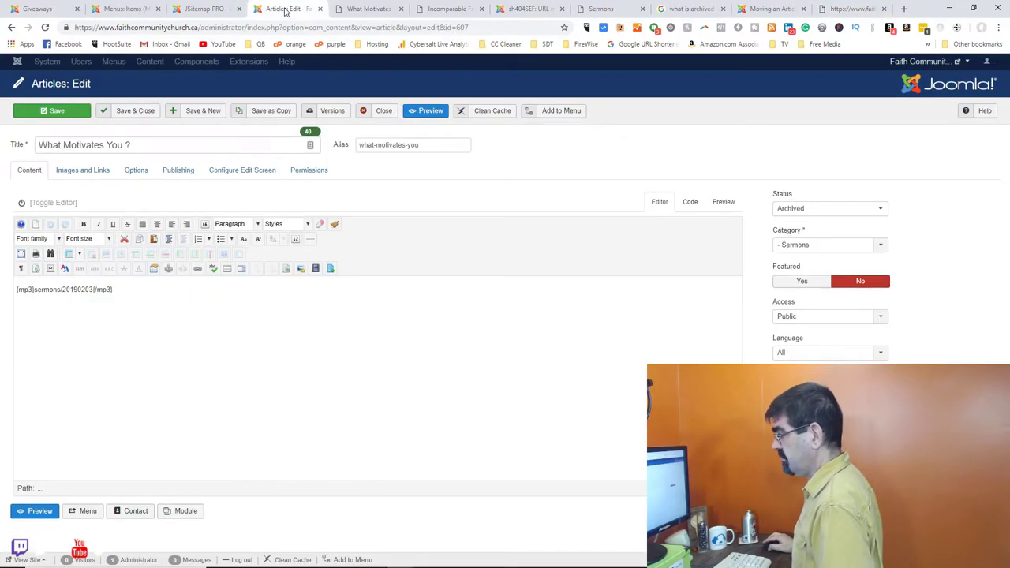
pyautogui.click(794, 211)
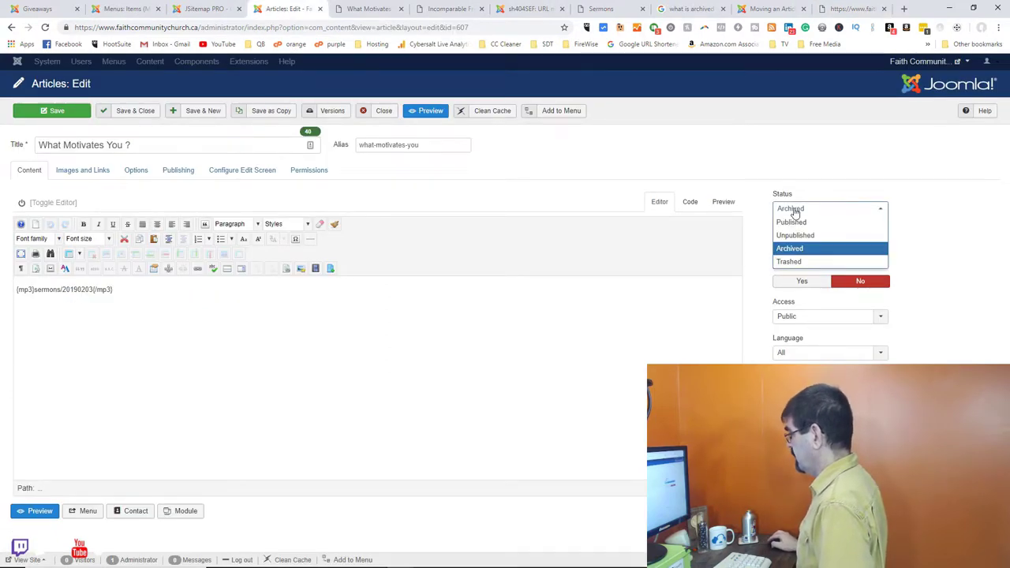
pyautogui.click(789, 223)
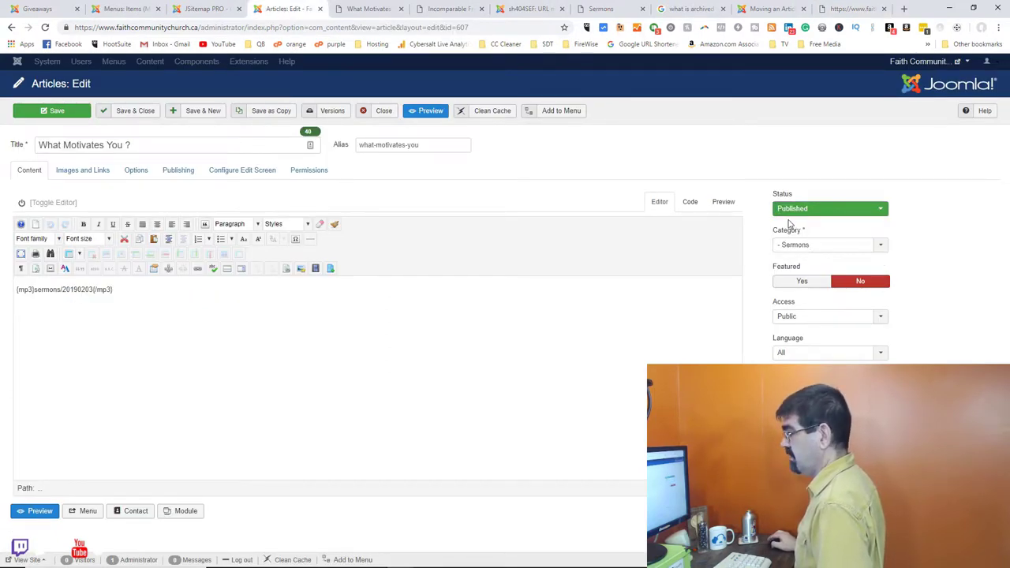
pyautogui.click(131, 114)
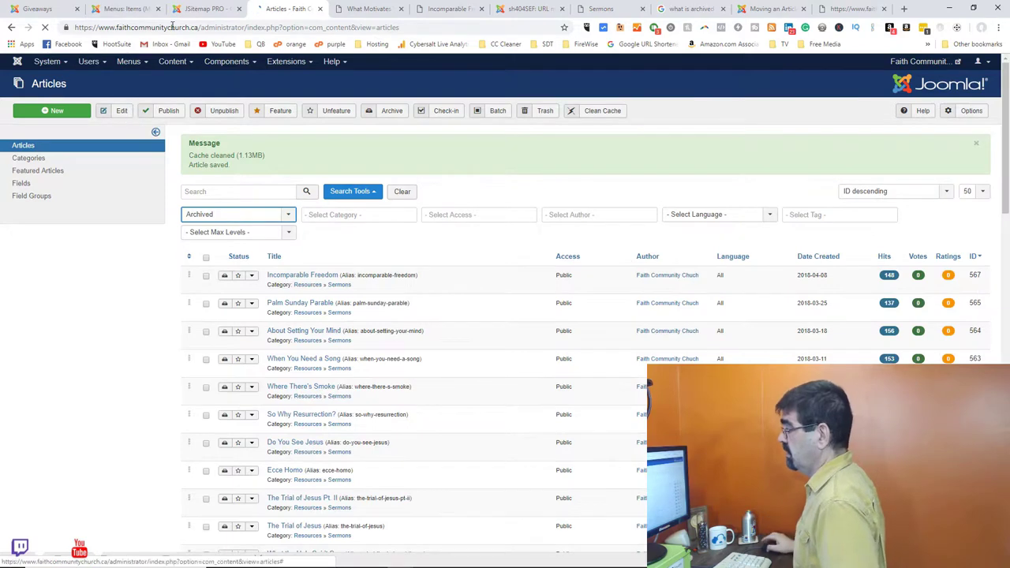
# Clear the article list's filters, glance over the open sermon pages and return to the XML sitemap to examine its URLs
pyautogui.click(401, 191)
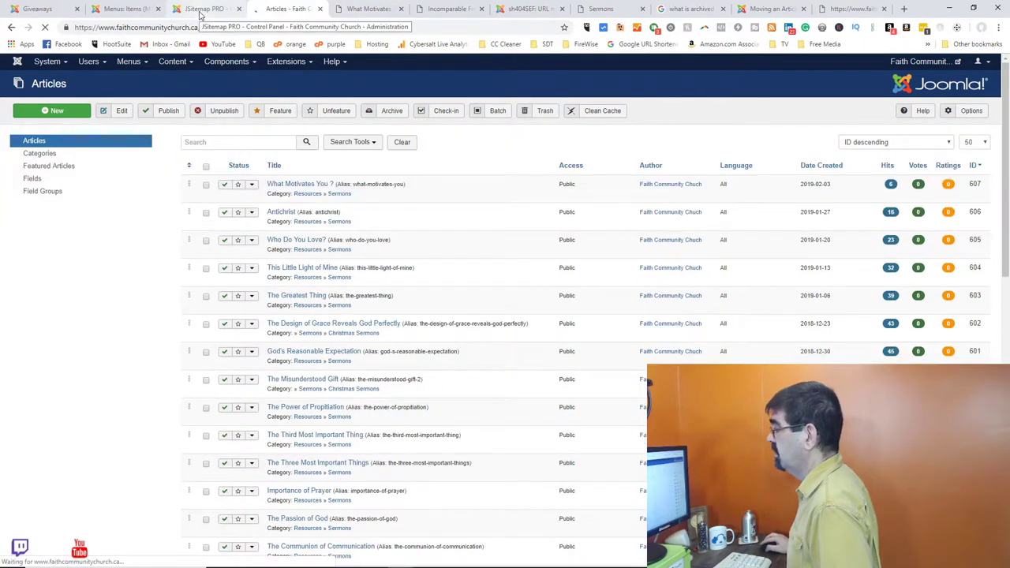
pyautogui.click(202, 10)
pyautogui.click(374, 9)
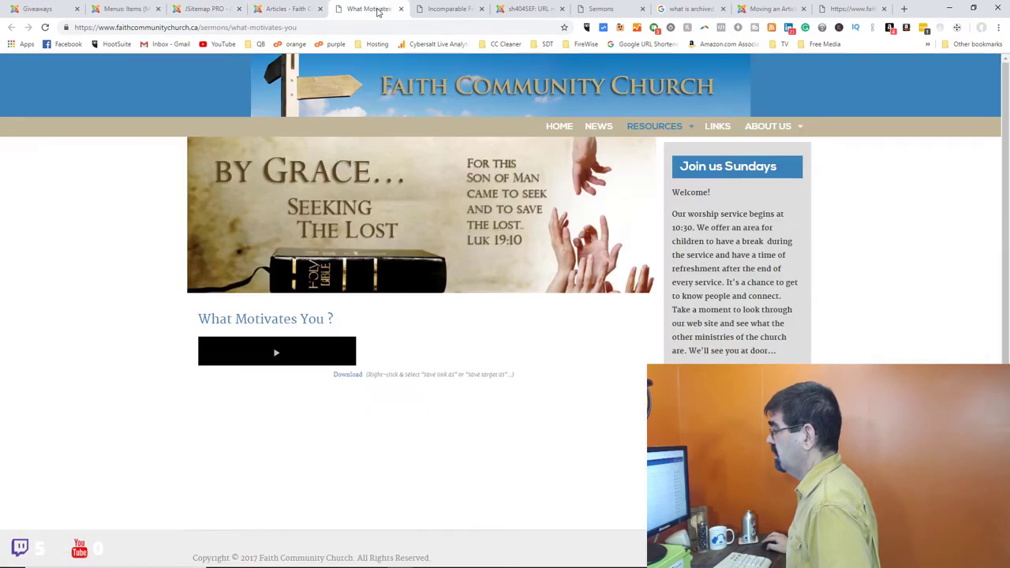
pyautogui.click(443, 11)
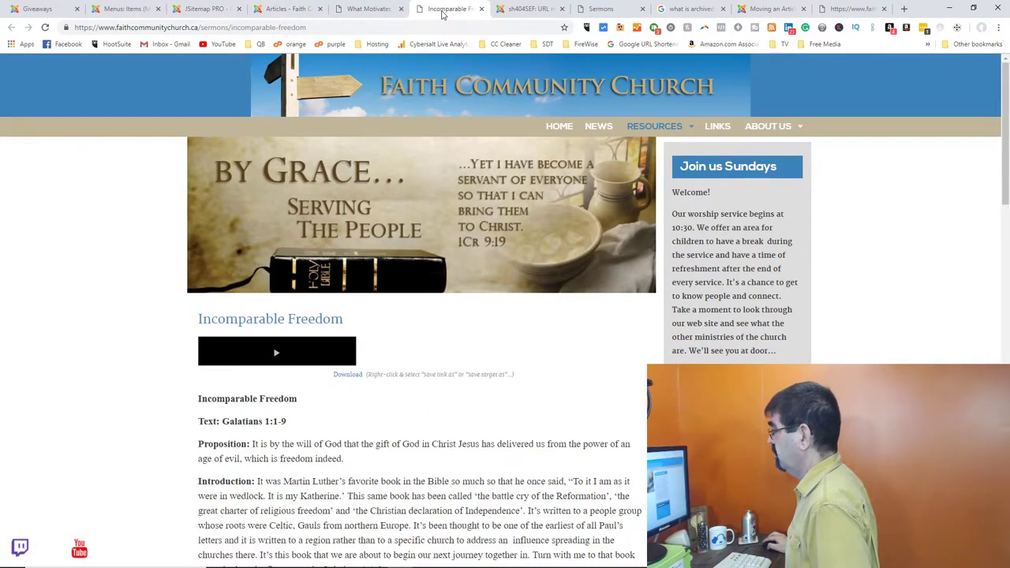
pyautogui.click(849, 9)
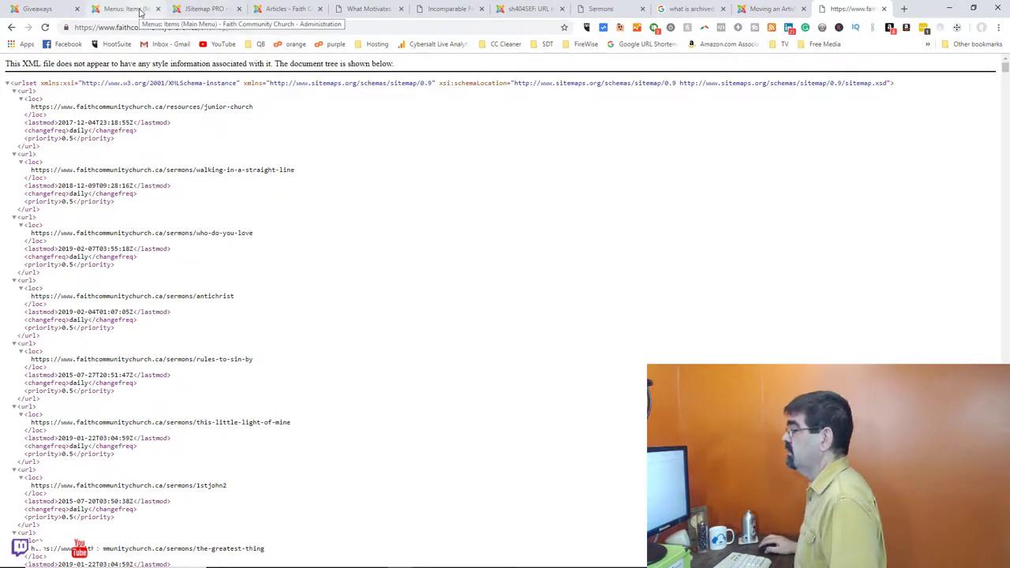
# Search the Joomla article list for "walking"
pyautogui.click(267, 14)
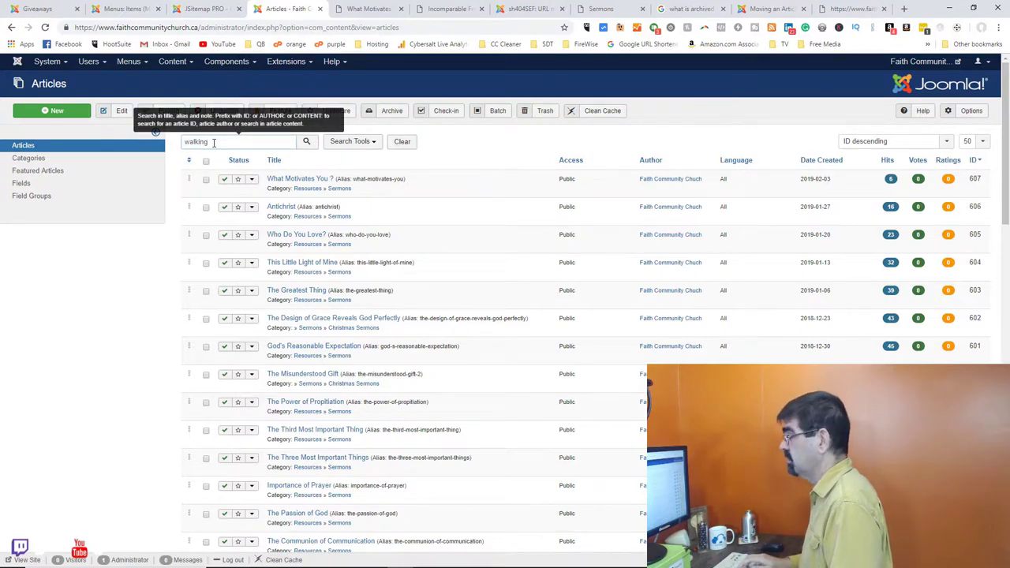
pyautogui.press('Return')
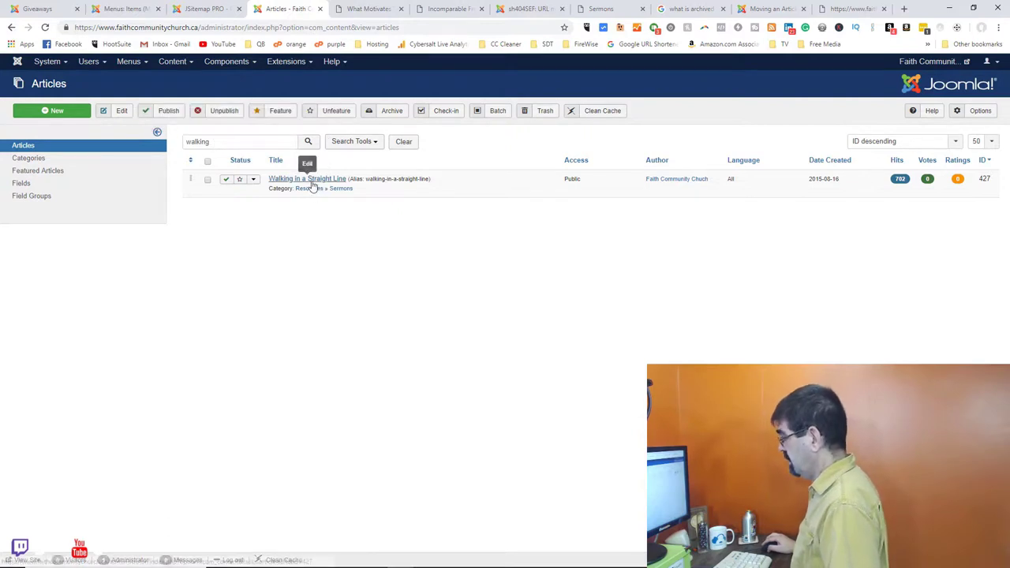
pyautogui.click(227, 181)
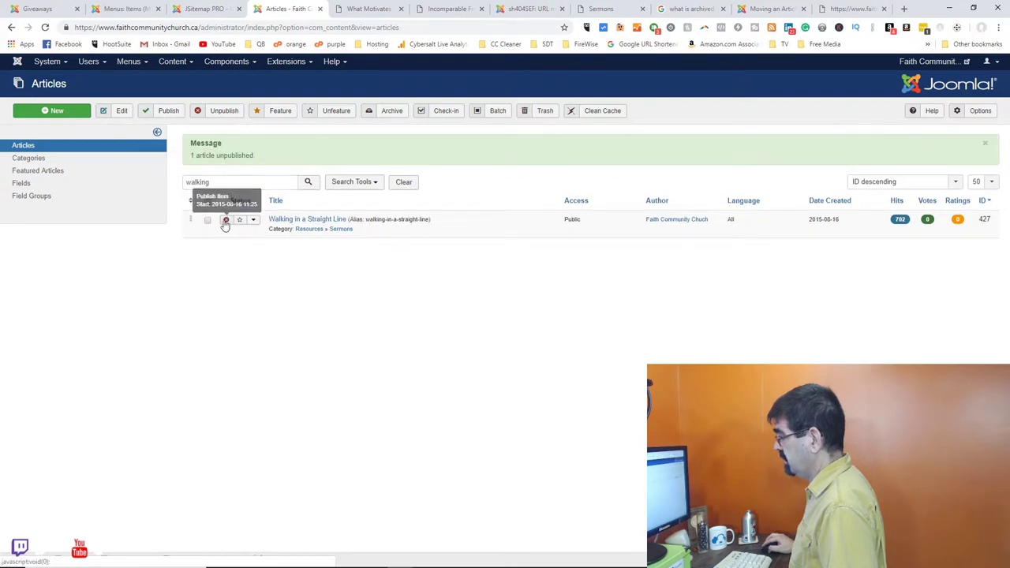
pyautogui.click(232, 221)
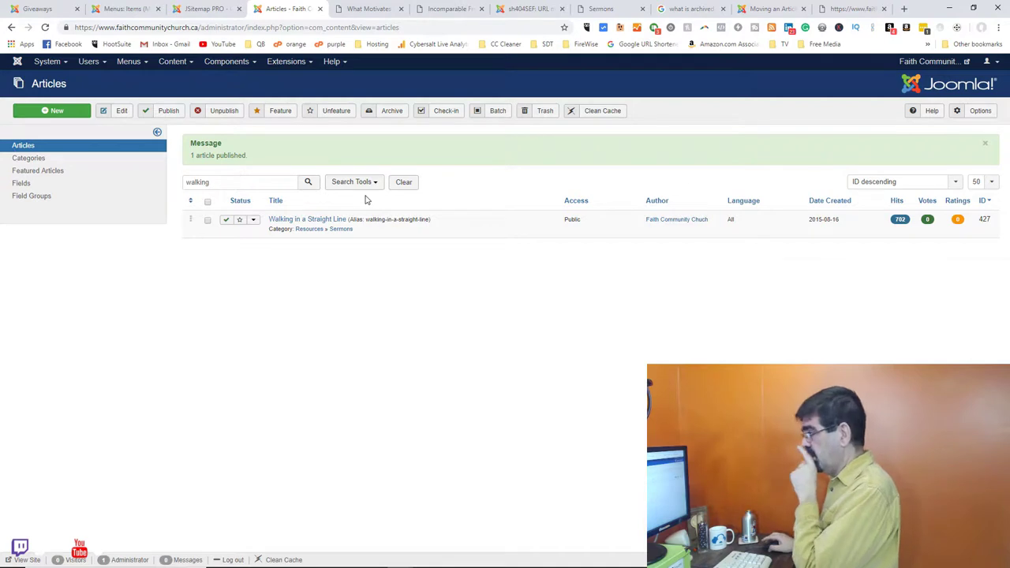
pyautogui.click(225, 222)
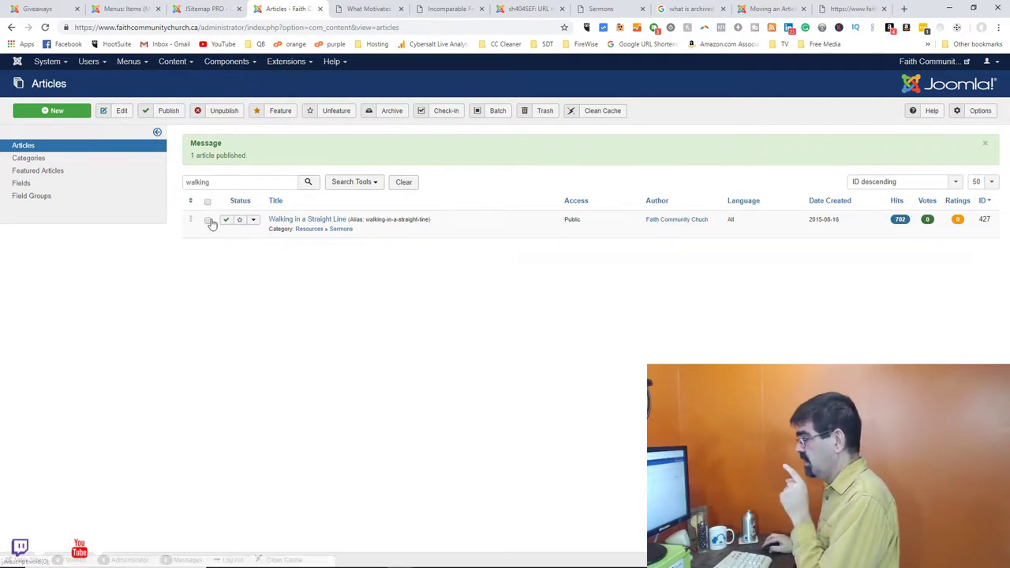
# Archive the Walking in a Straight Line article and clean the site cache
pyautogui.click(210, 222)
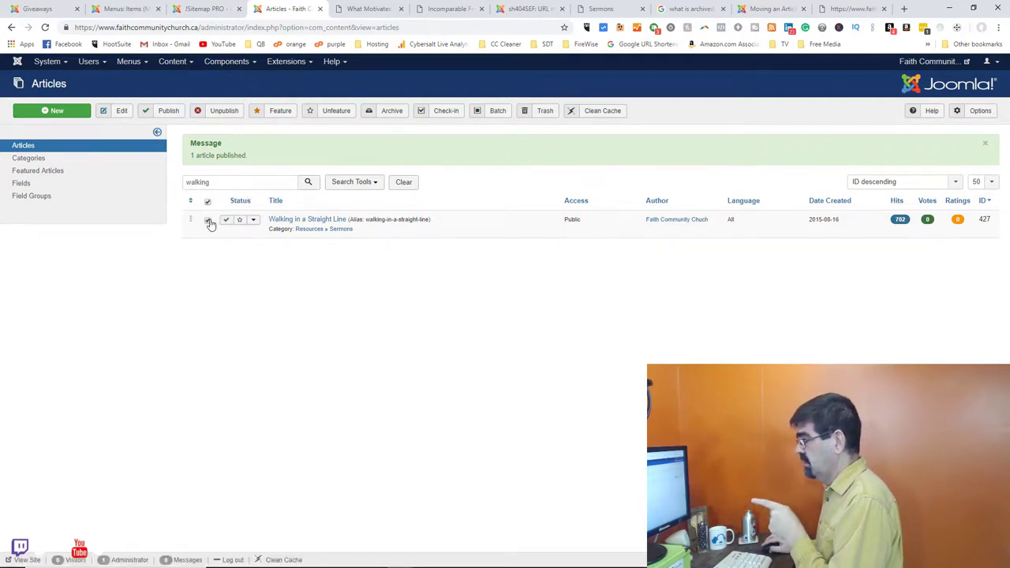
pyautogui.click(393, 112)
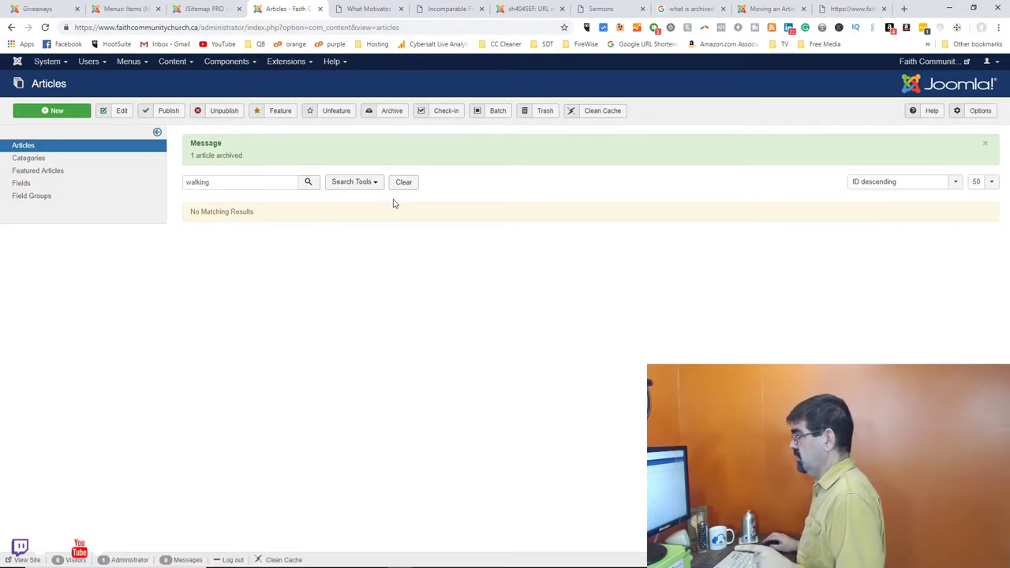
pyautogui.click(596, 111)
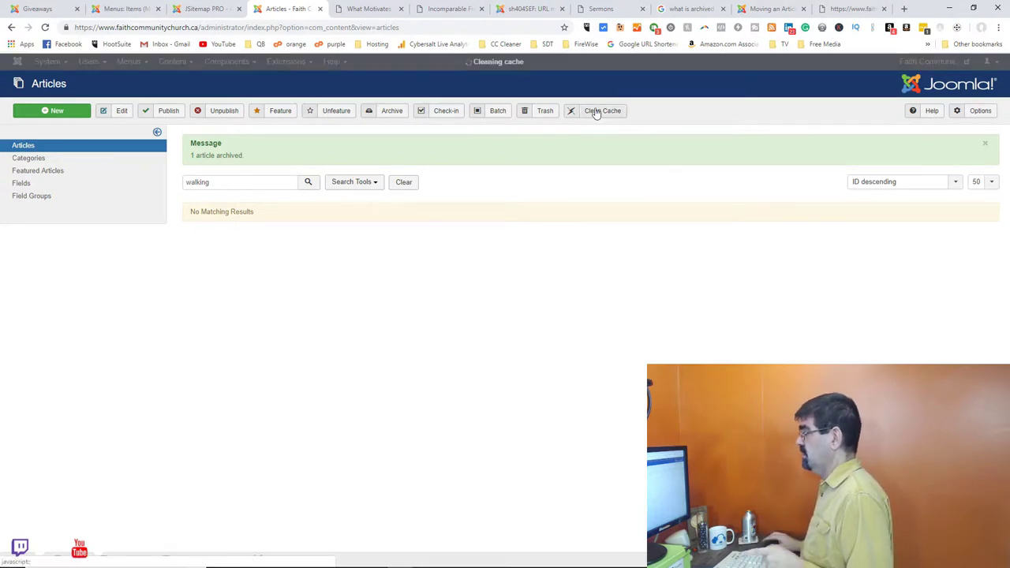
# Reload the XML sitemap to check its sermon URLs and look at the live Sermons listing
pyautogui.click(860, 8)
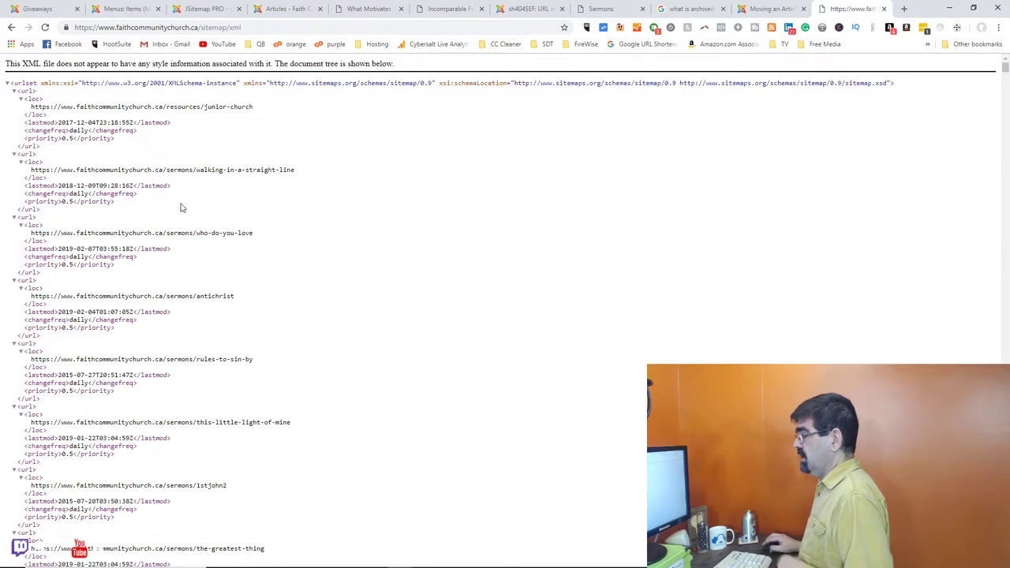
pyautogui.click(46, 28)
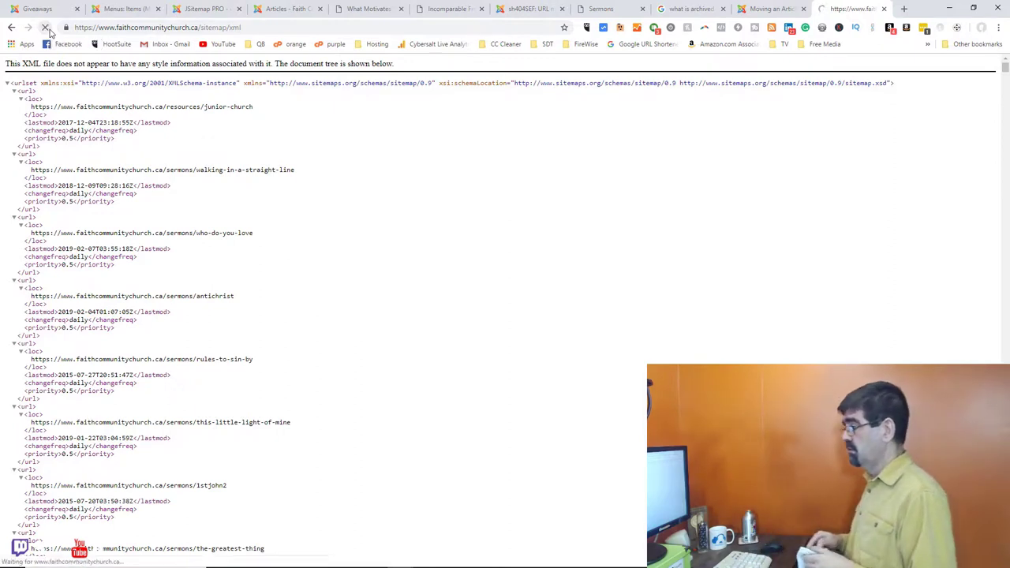
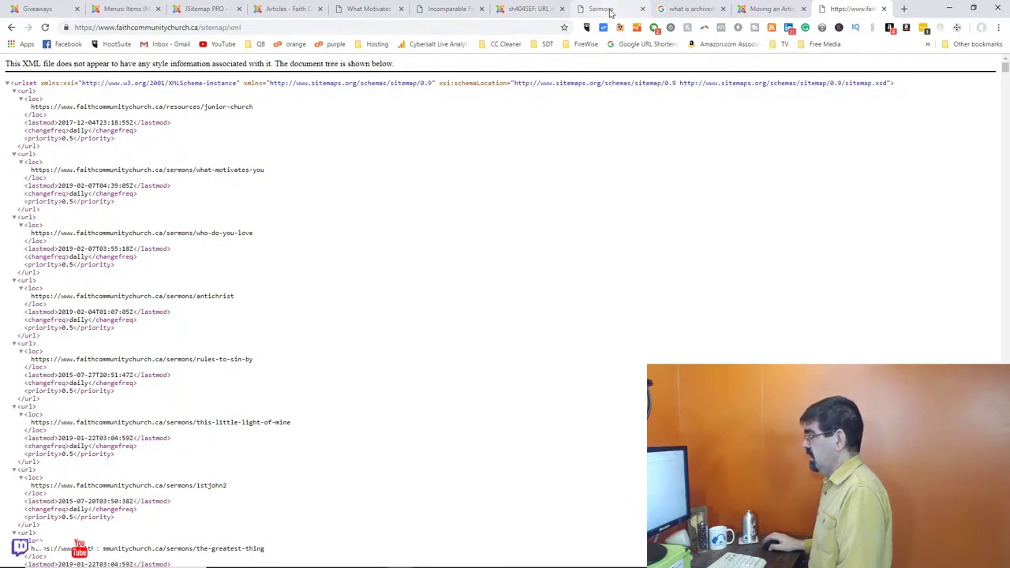
pyautogui.click(609, 13)
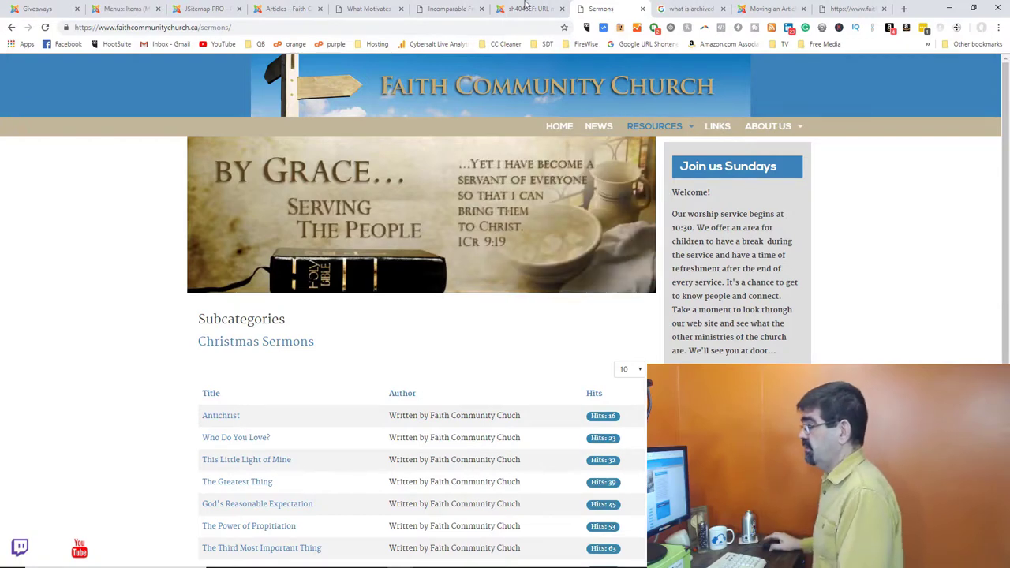
# Set the Archived News item of the Main Menu to Published, keeping News as its parent, and save and close it
pyautogui.click(122, 11)
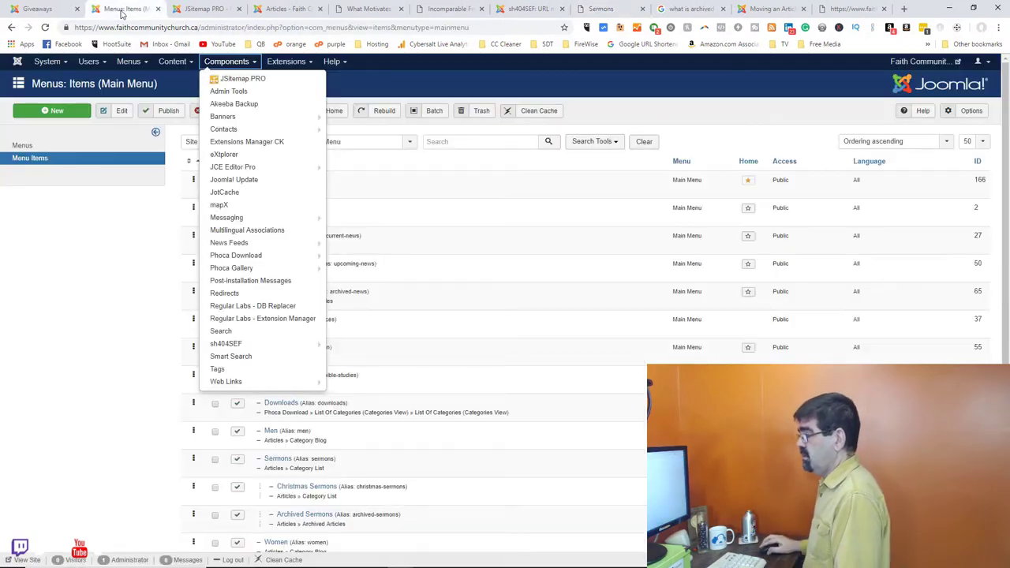
pyautogui.click(427, 163)
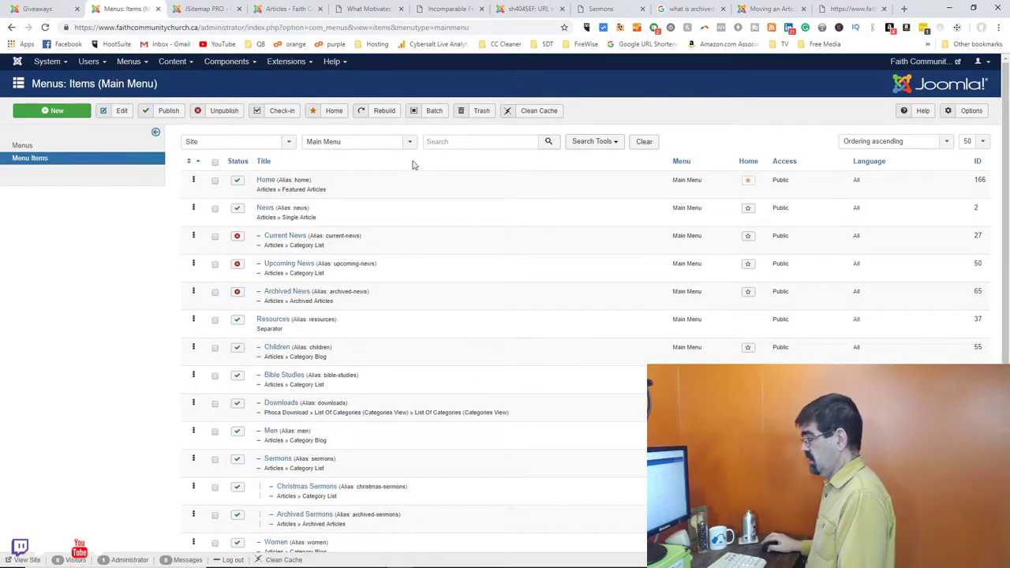
pyautogui.click(289, 293)
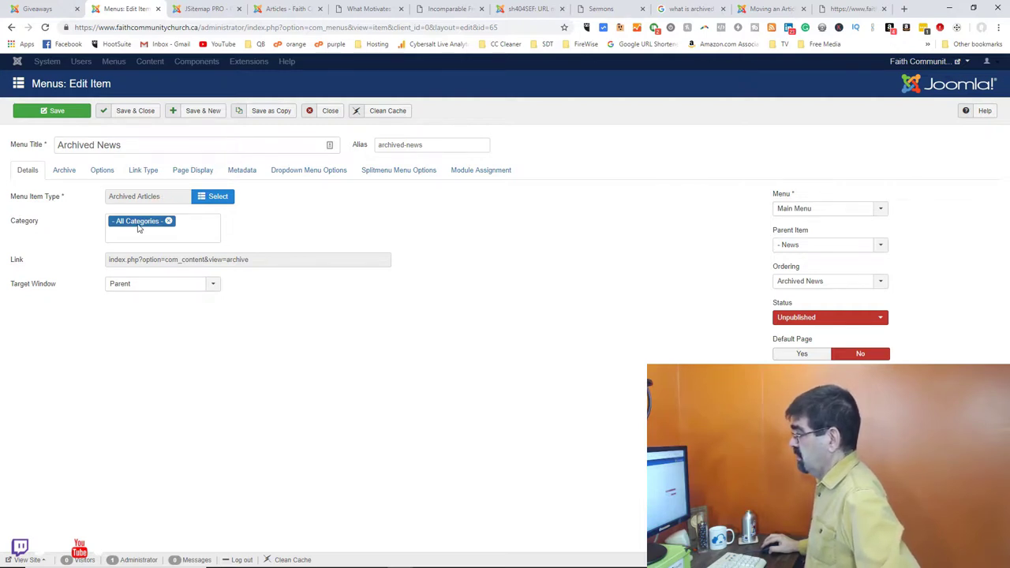
pyautogui.click(791, 319)
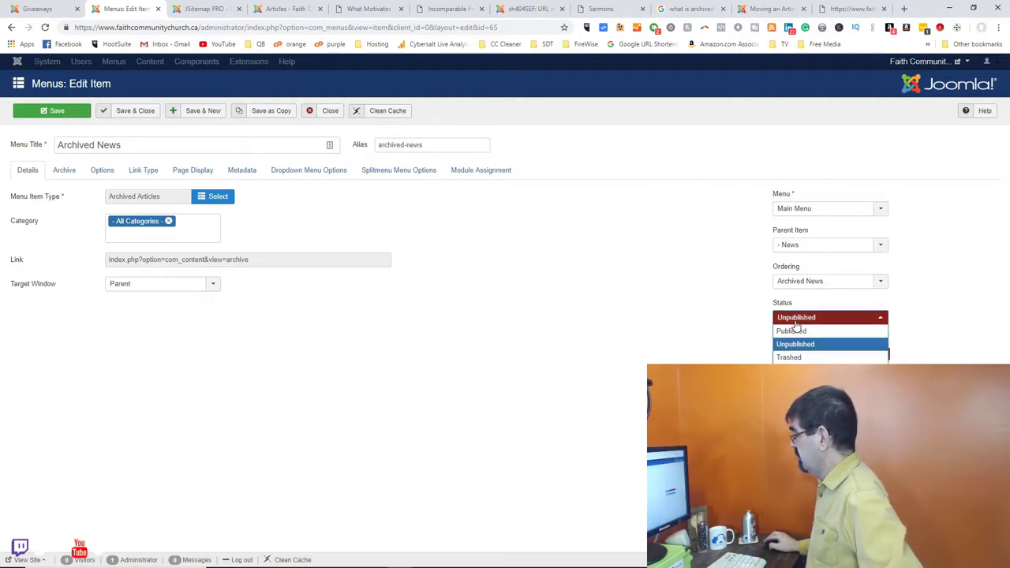
pyautogui.click(796, 327)
pyautogui.click(834, 249)
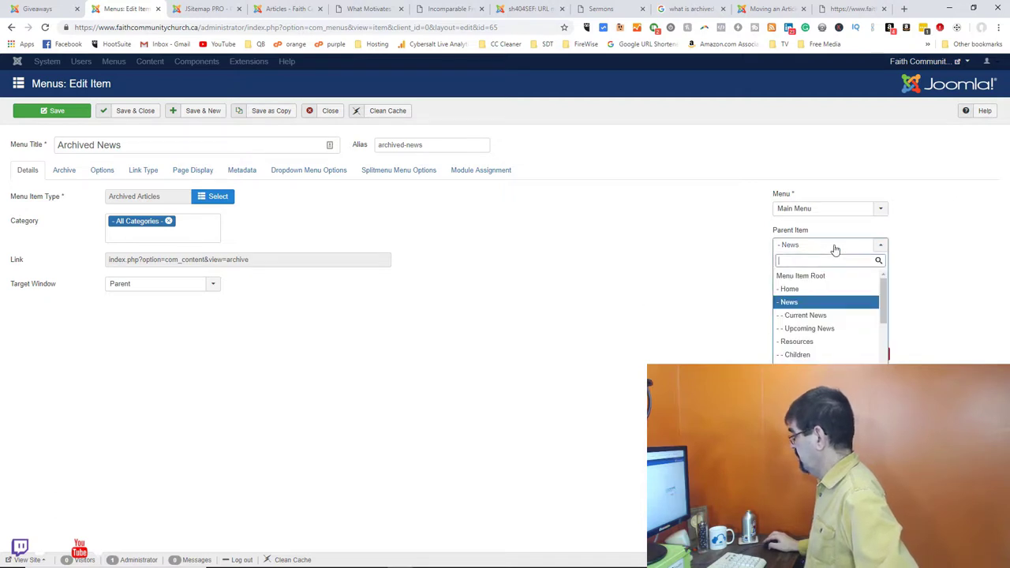
pyautogui.click(835, 250)
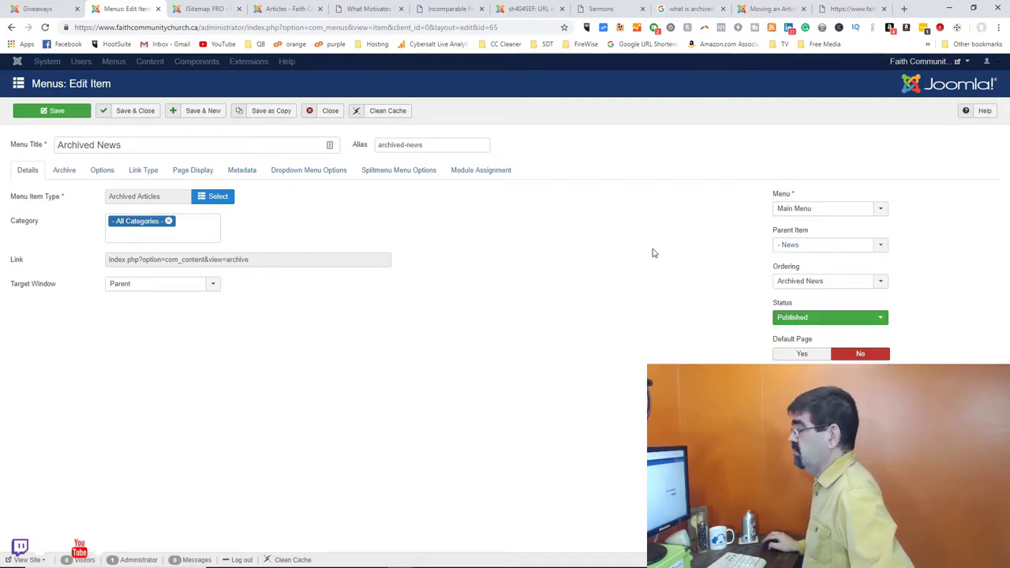
pyautogui.click(136, 111)
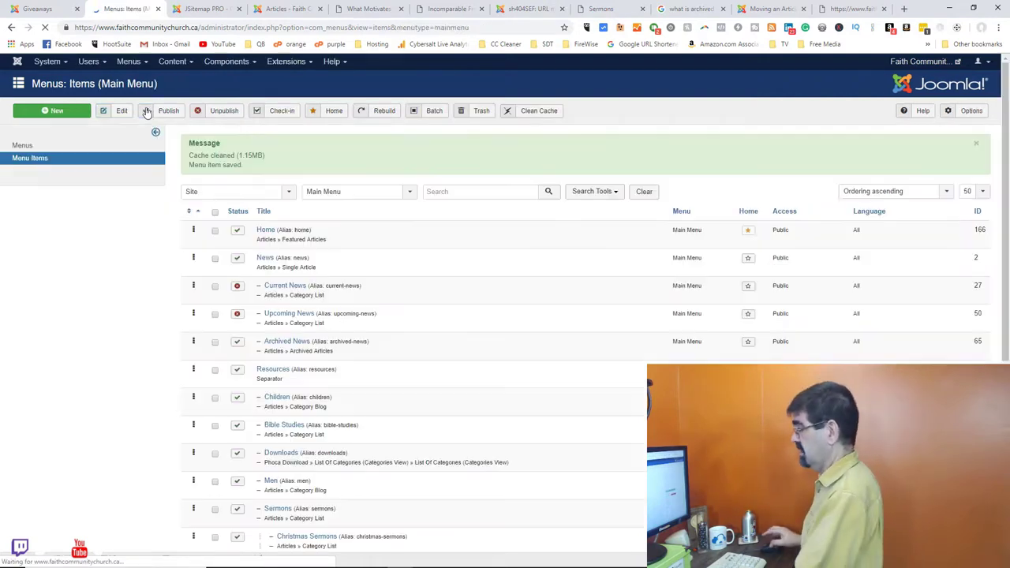
# Reload the live Sermons page and open Archived News under News to examine the archived articles it lists
pyautogui.click(600, 10)
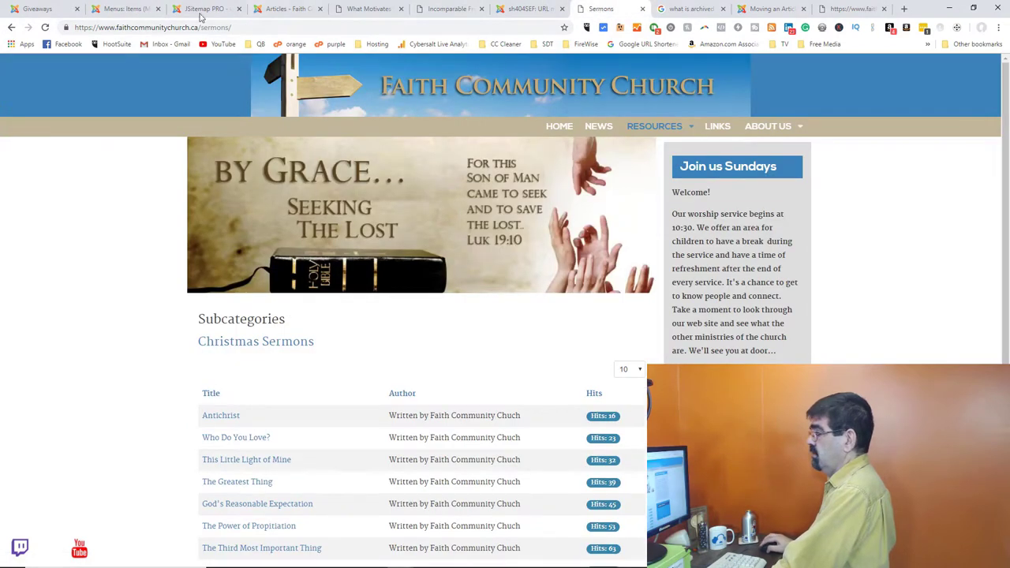
pyautogui.click(45, 28)
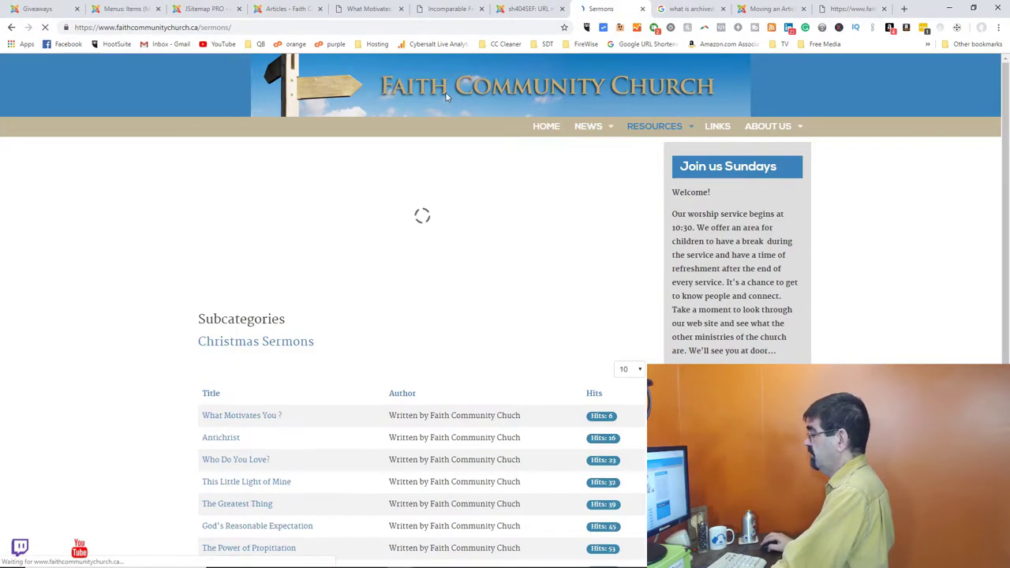
pyautogui.moveTo(611, 132)
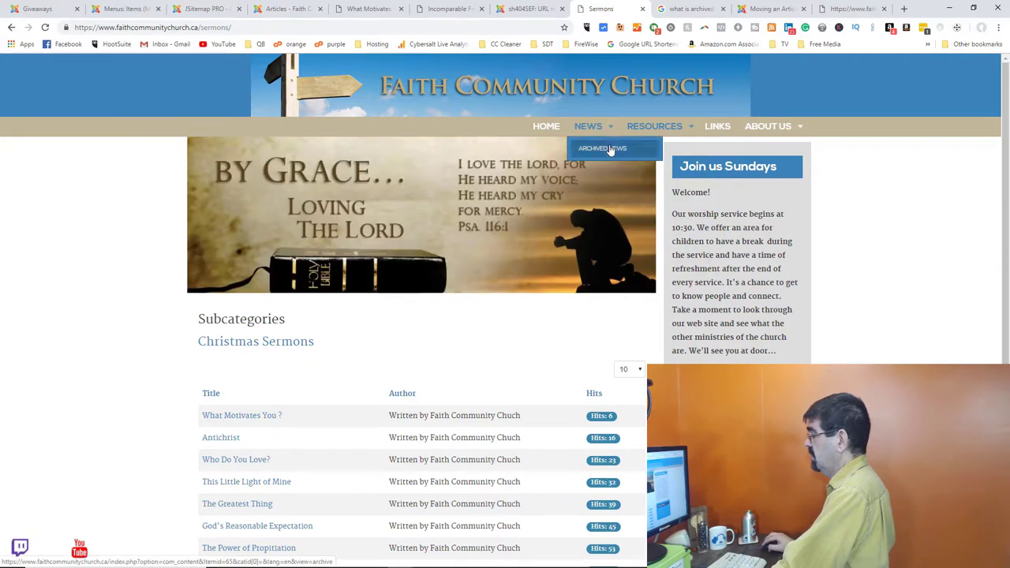
pyautogui.click(610, 149)
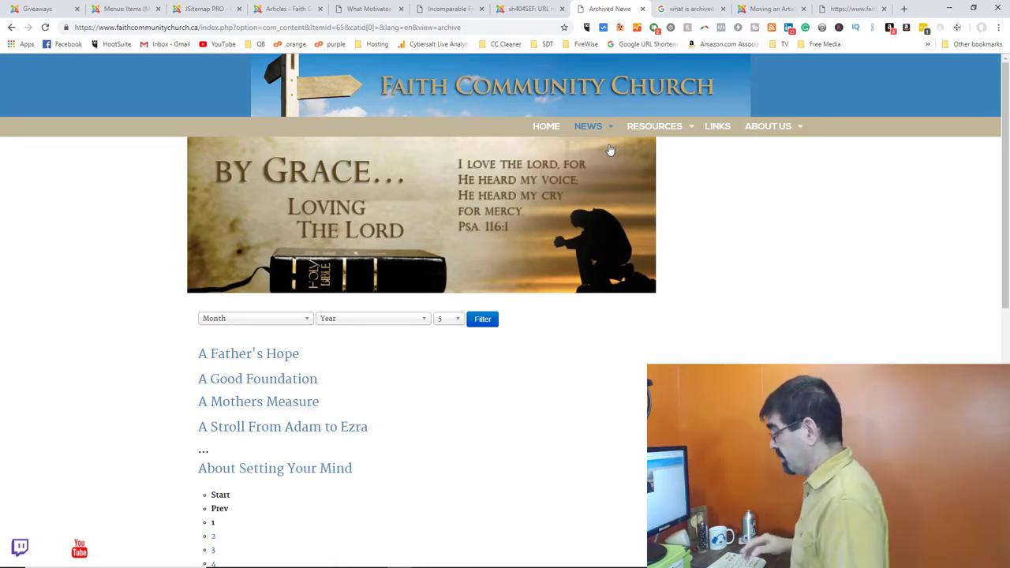
pyautogui.scroll(-1, 738, 233)
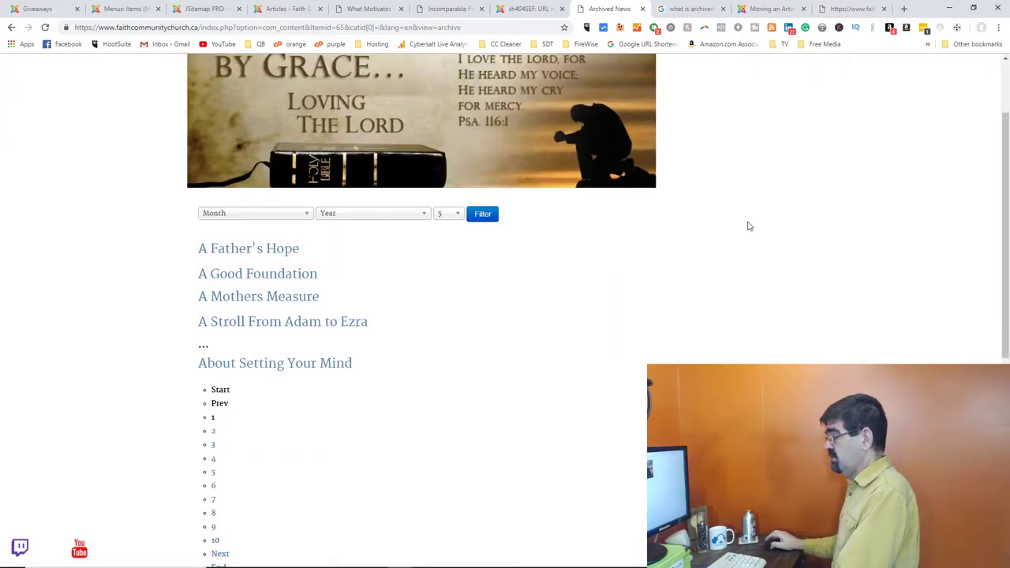
# Reopen the Archived News menu item to review its Archive, Options and Link Type settings, and return to the XML sitemap
pyautogui.click(119, 10)
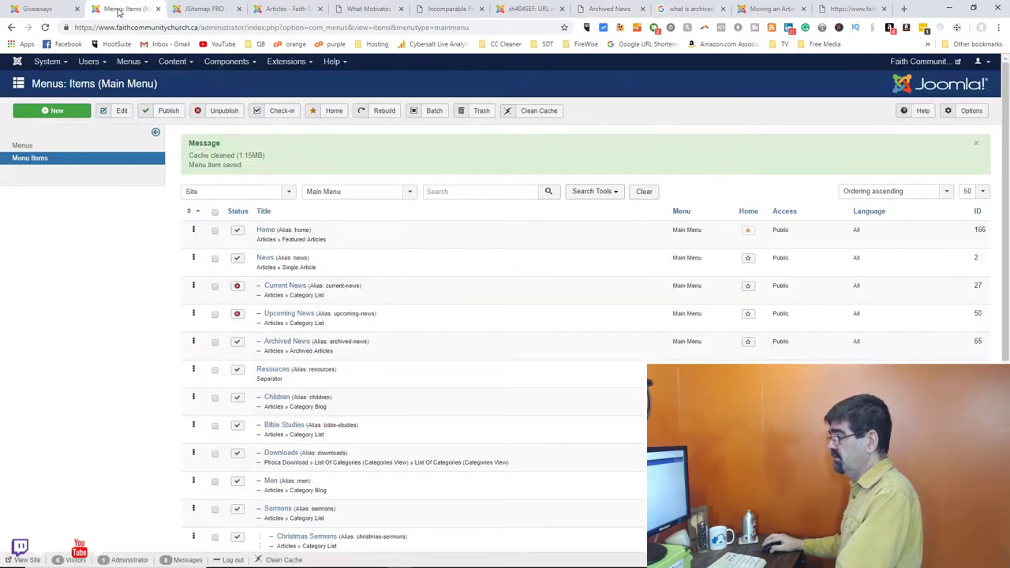
pyautogui.click(286, 340)
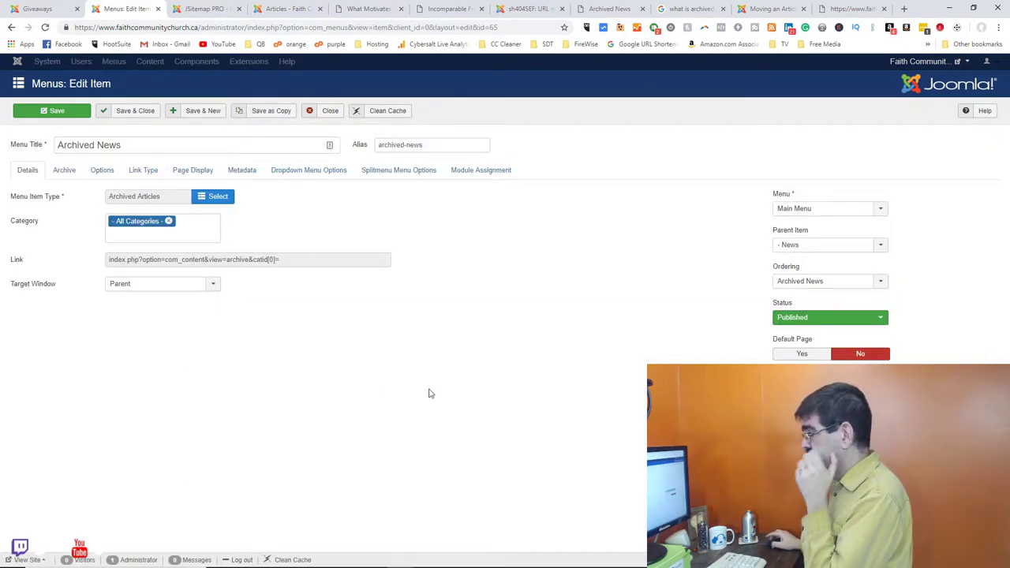
pyautogui.click(67, 173)
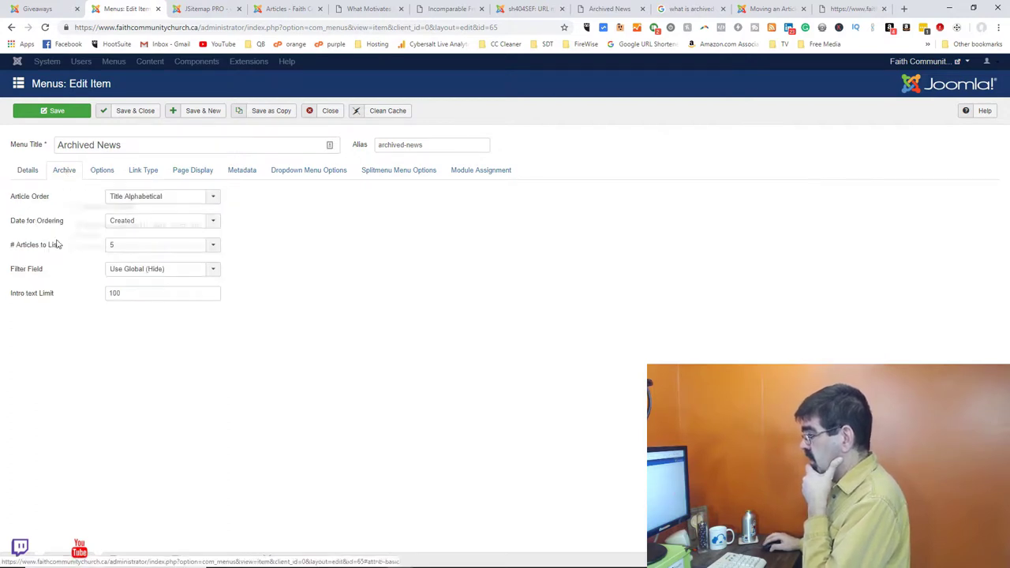
pyautogui.moveTo(40, 247)
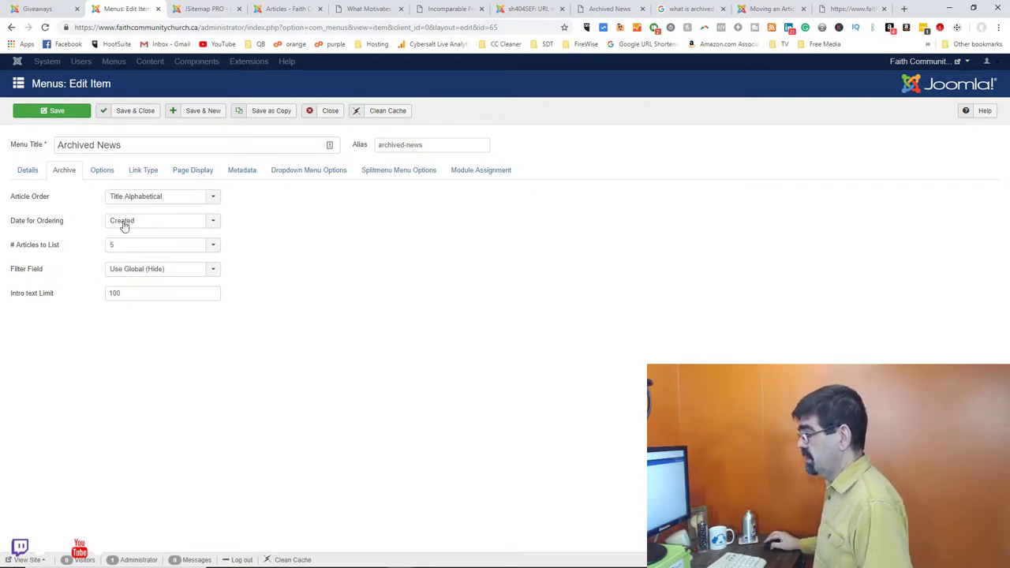
pyautogui.click(101, 175)
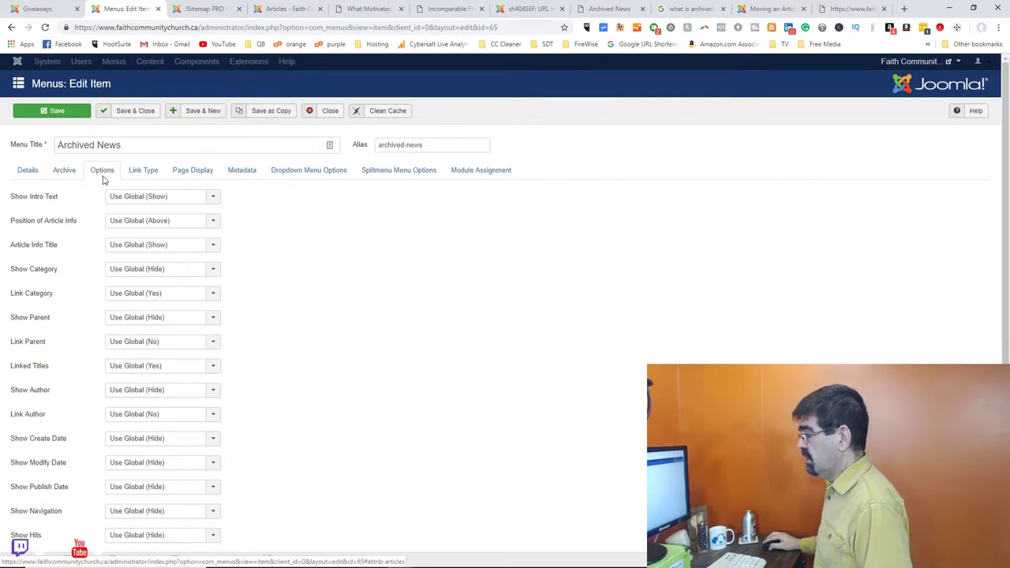
pyautogui.click(141, 171)
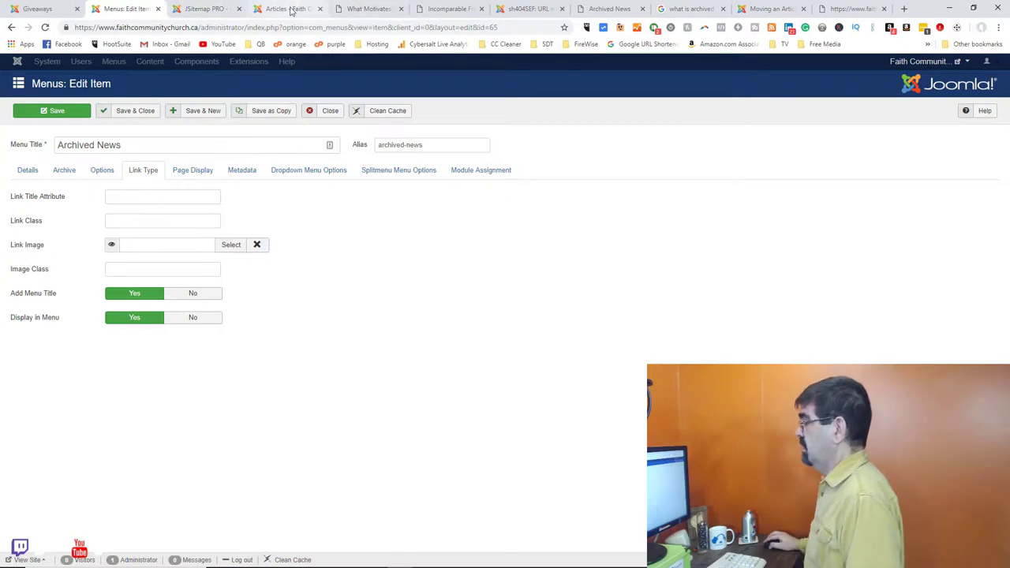
pyautogui.click(850, 9)
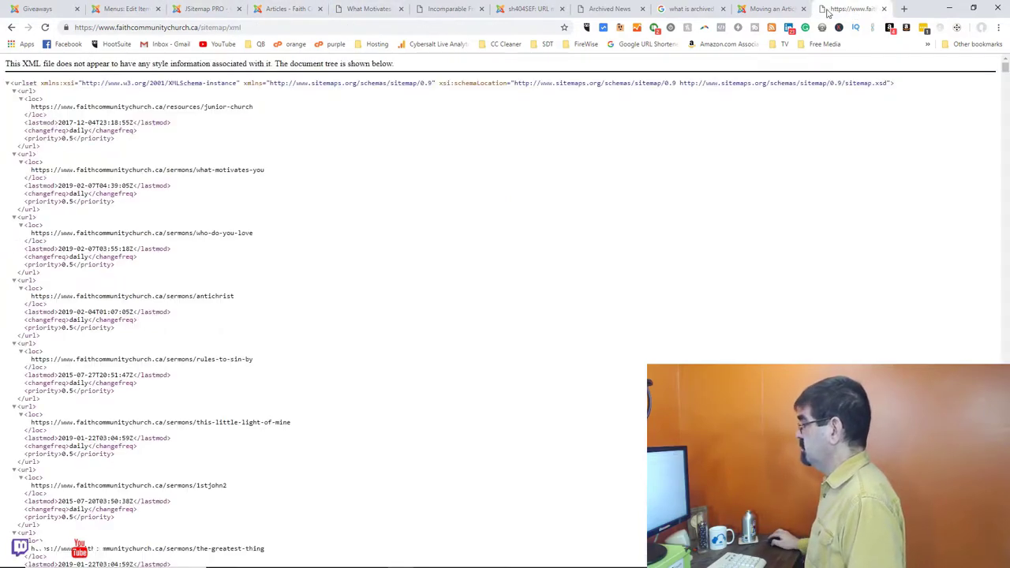
# Return to the live Archived News page and check its list of archived articles and the pagination below it
pyautogui.click(758, 9)
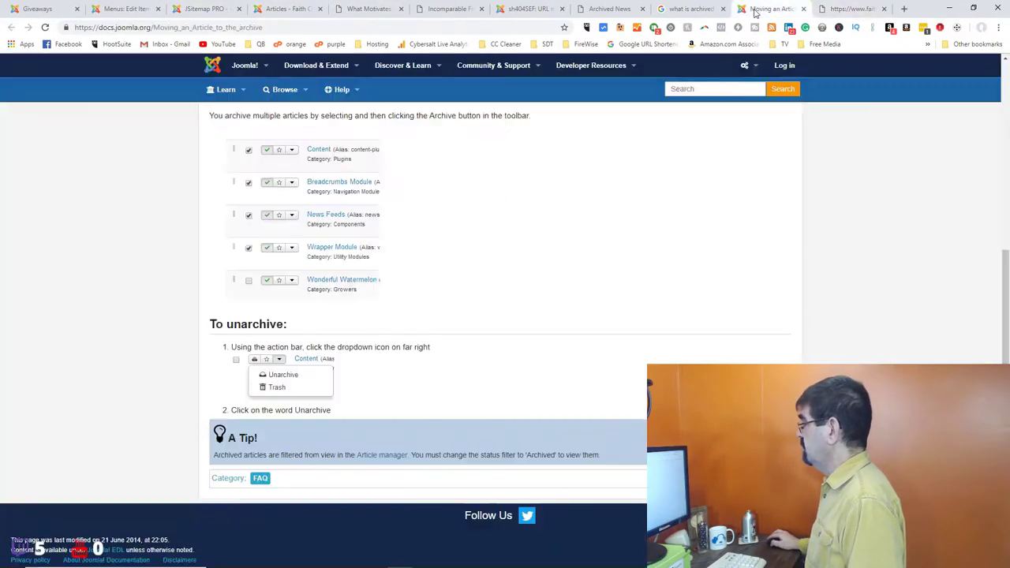
pyautogui.click(363, 10)
pyautogui.click(436, 9)
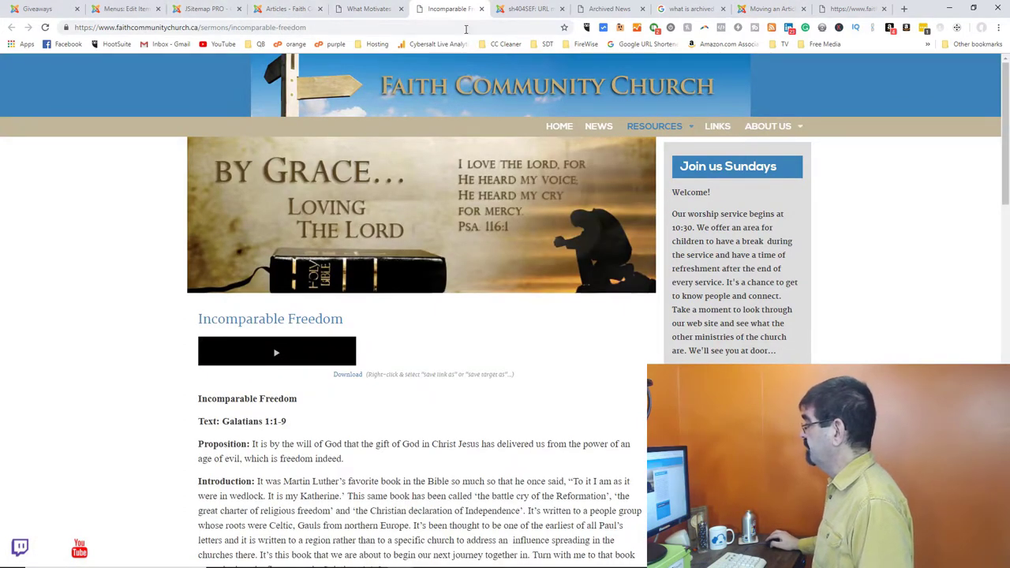
pyautogui.click(596, 10)
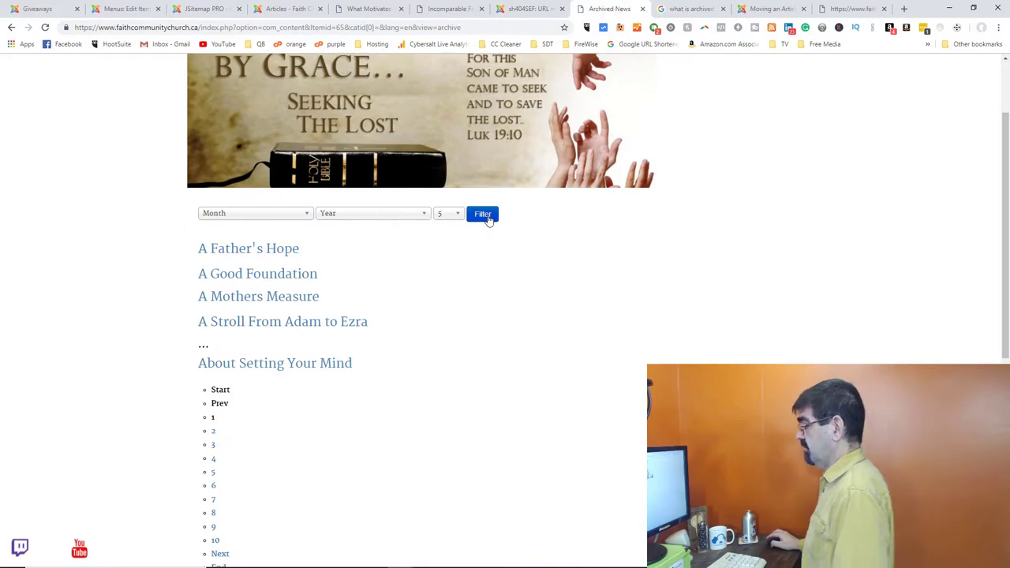
pyautogui.scroll(-1, 489, 221)
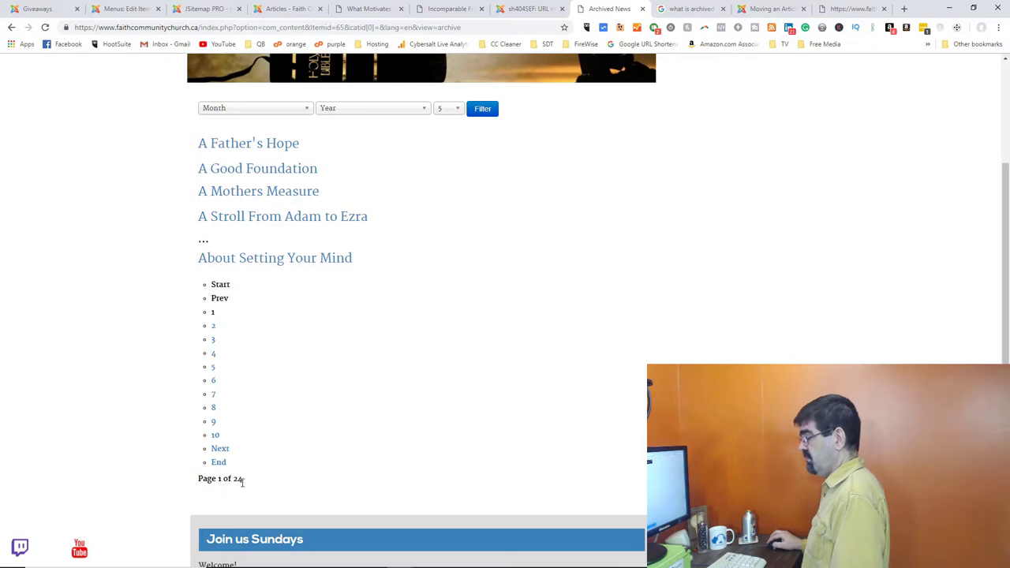
pyautogui.scroll(1, 486, 238)
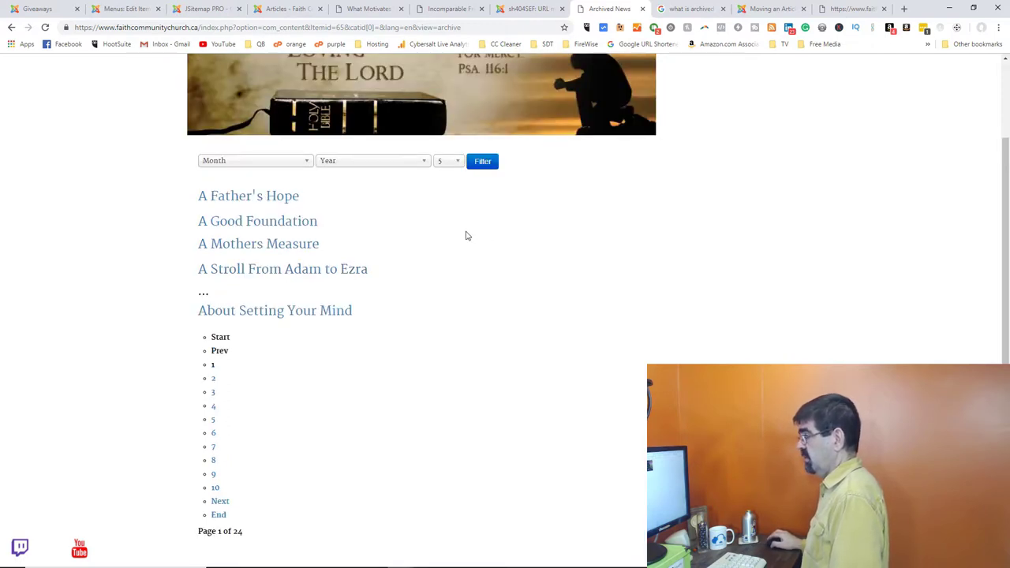
# Open the archived article A Mothers Measure, look through its content and go back to the archive list
pyautogui.click(290, 248)
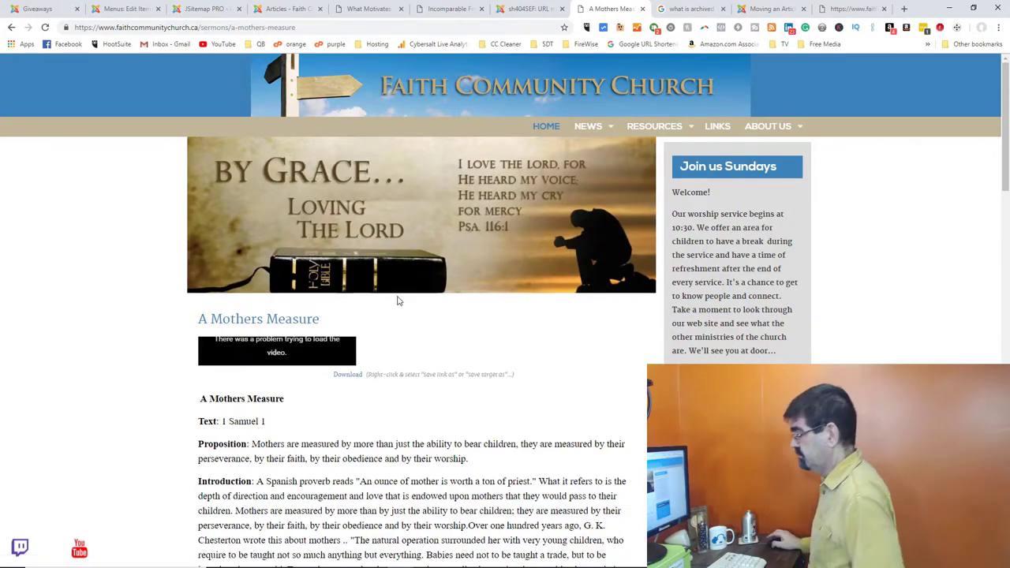
pyautogui.scroll(-7, 399, 301)
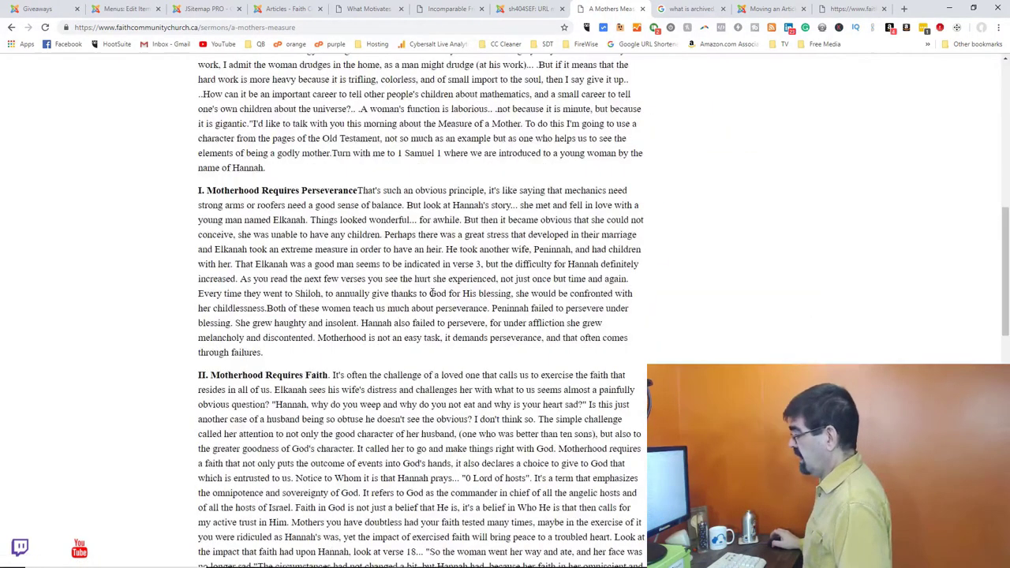
pyautogui.scroll(7, 432, 293)
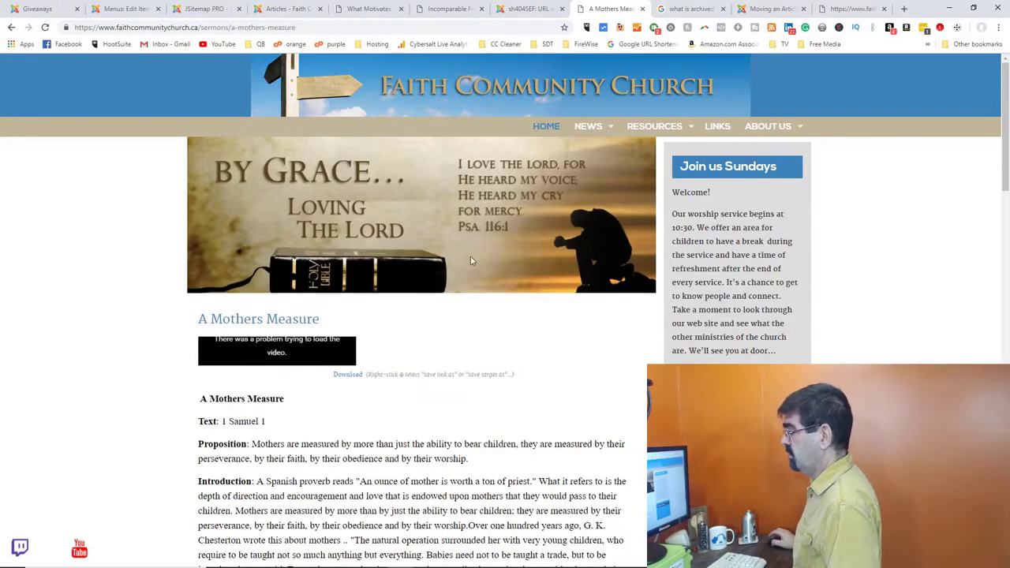
pyautogui.click(10, 29)
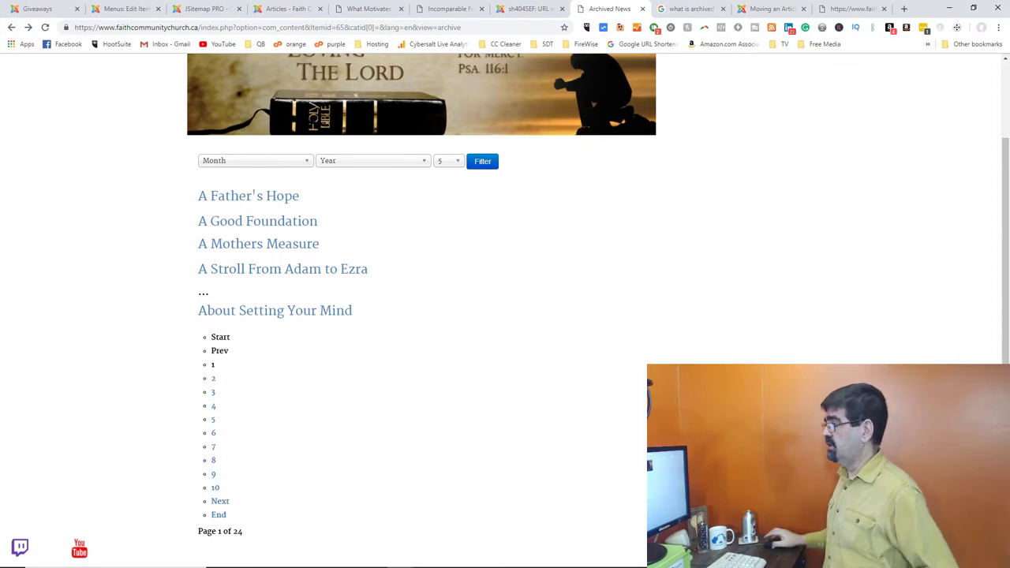
# Set the status of the Archived News menu item to Unpublished, then save and close it
pyautogui.click(128, 11)
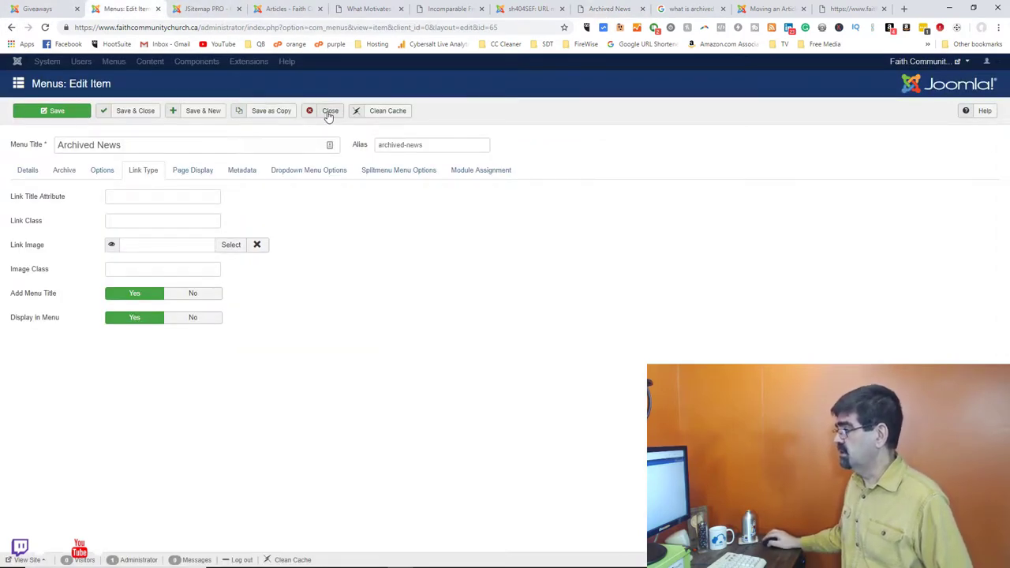
pyautogui.click(31, 172)
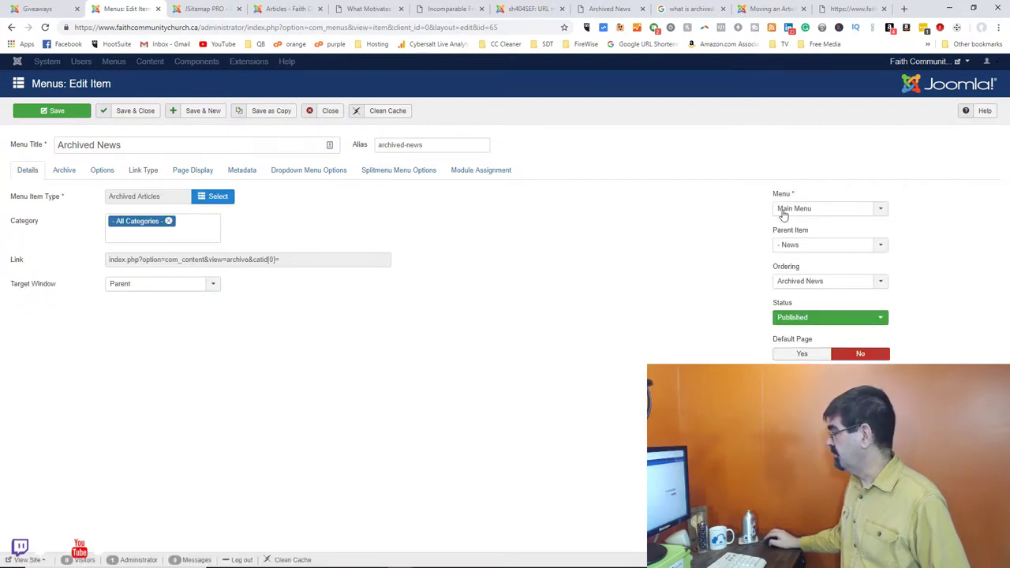
pyautogui.click(820, 317)
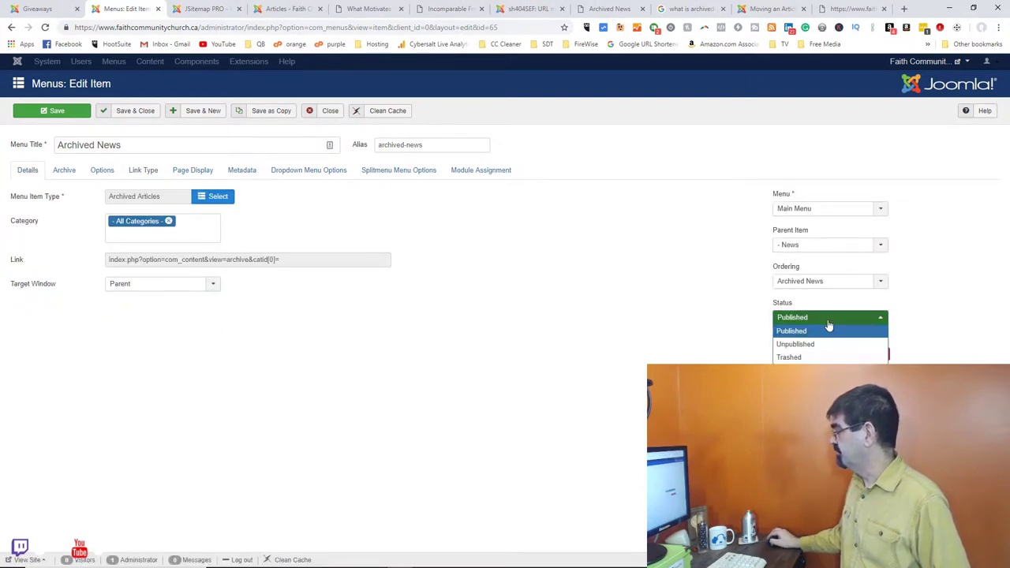
pyautogui.click(828, 345)
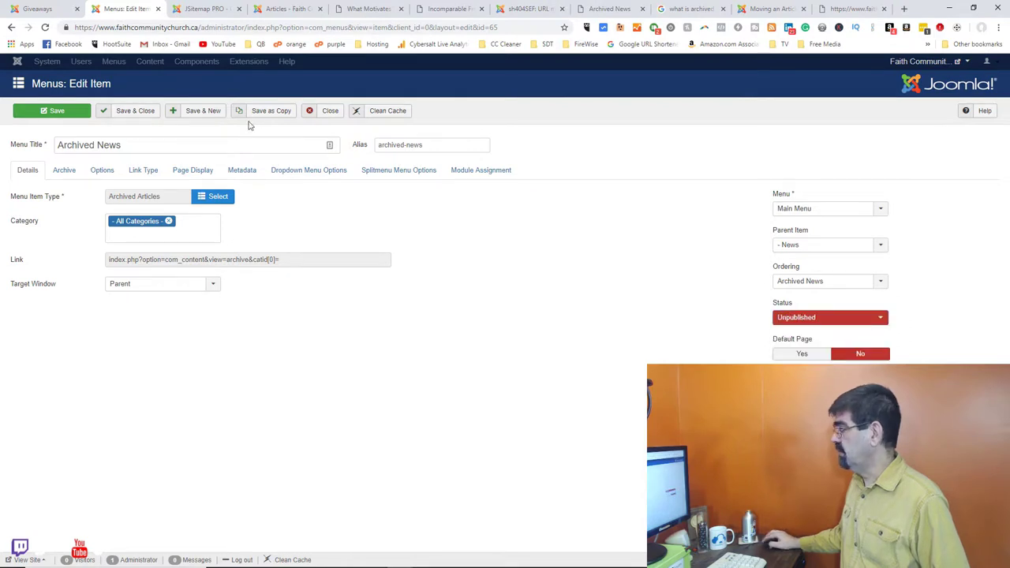
pyautogui.click(144, 116)
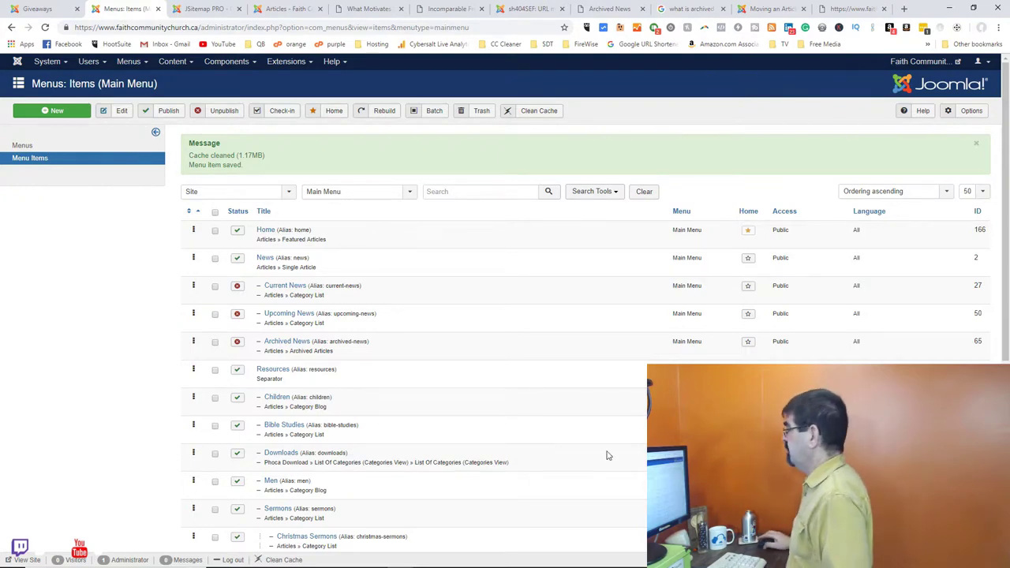
# From the Basic Joomla Giveaways page, open the site's administrator login and log in with the prefilled credentials
pyautogui.click(38, 10)
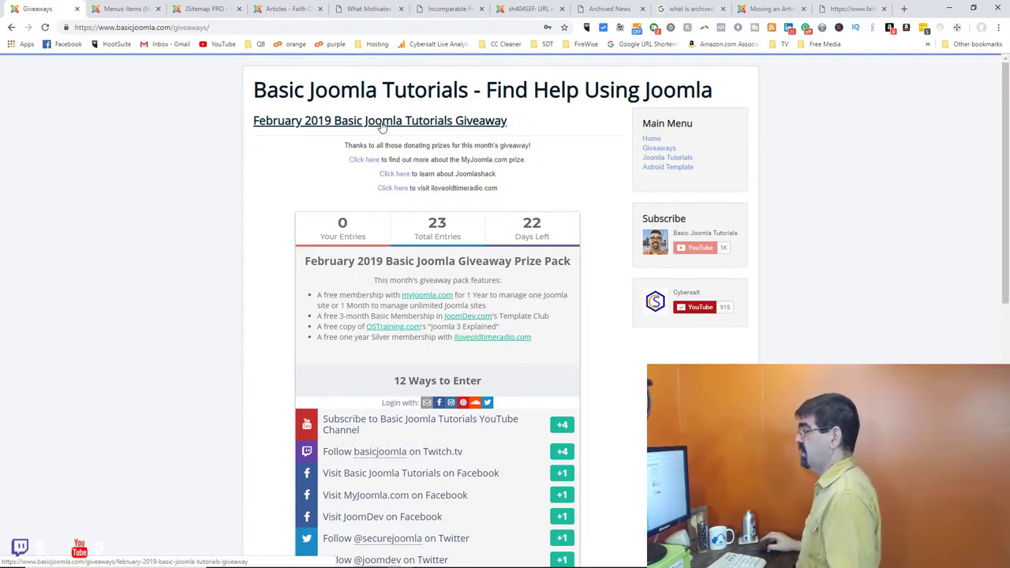
pyautogui.click(219, 44)
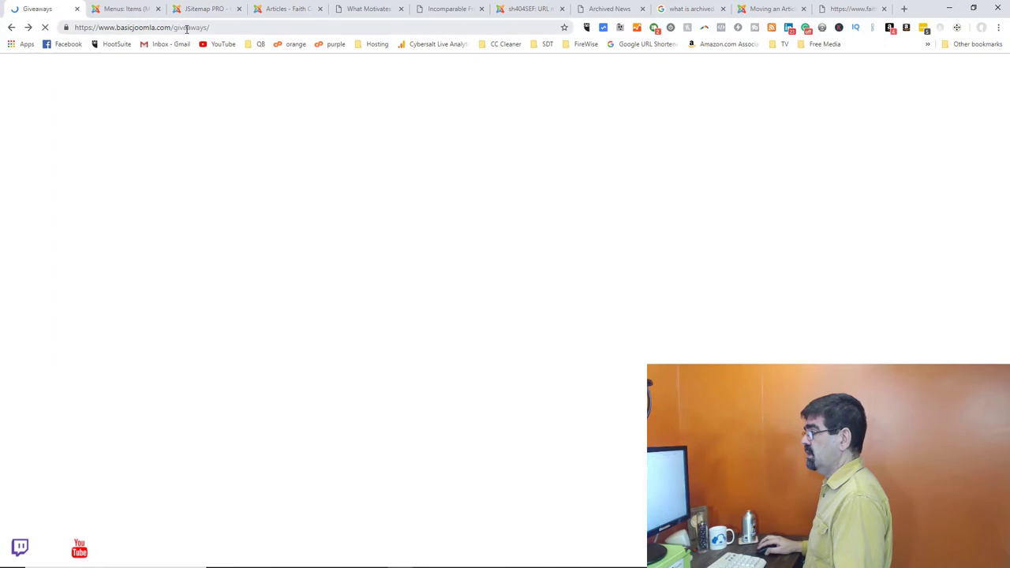
pyautogui.doubleClick(187, 28)
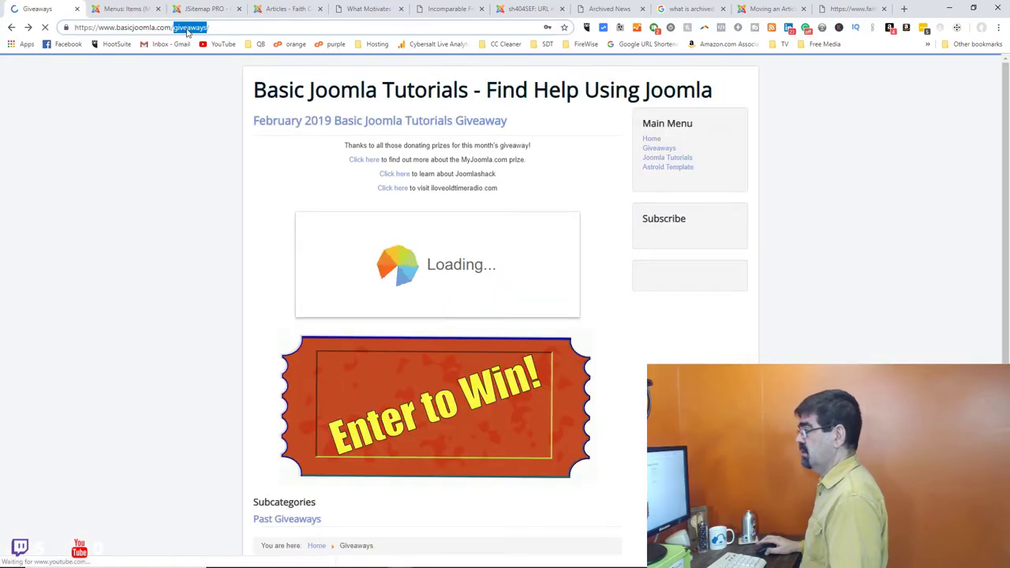
pyautogui.write('ad')
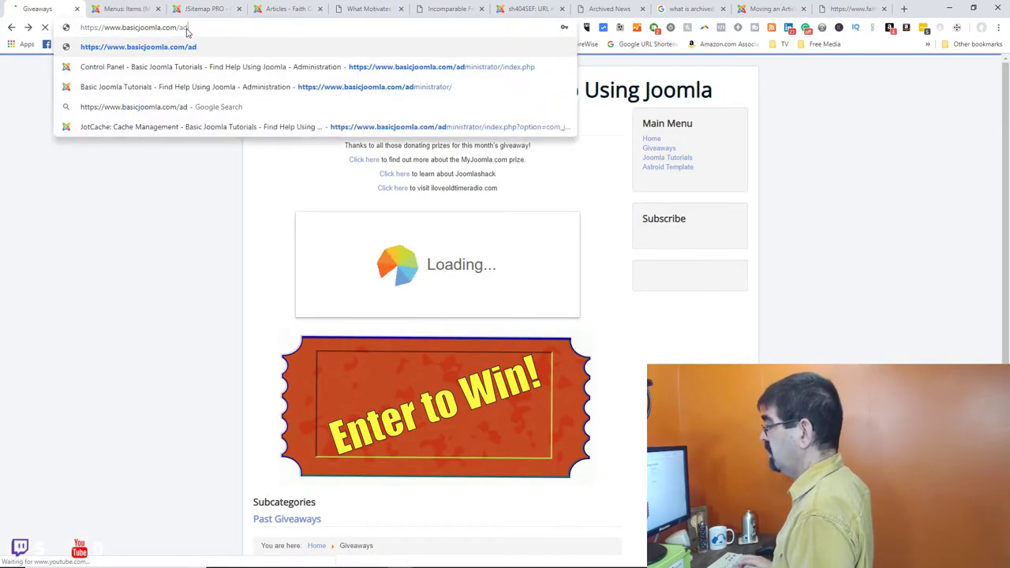
pyautogui.press('Down')
pyautogui.press('Return')
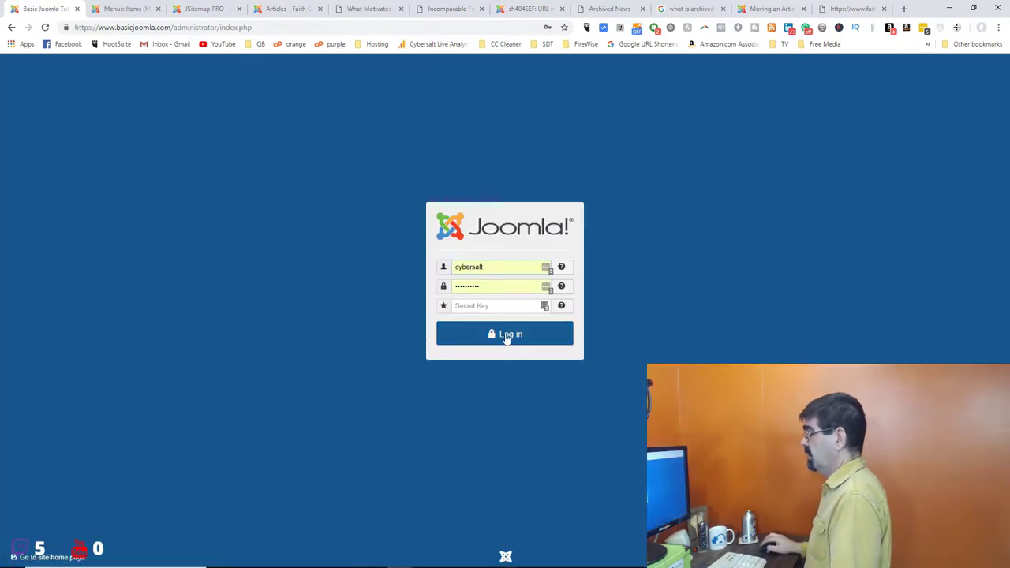
pyautogui.click(503, 334)
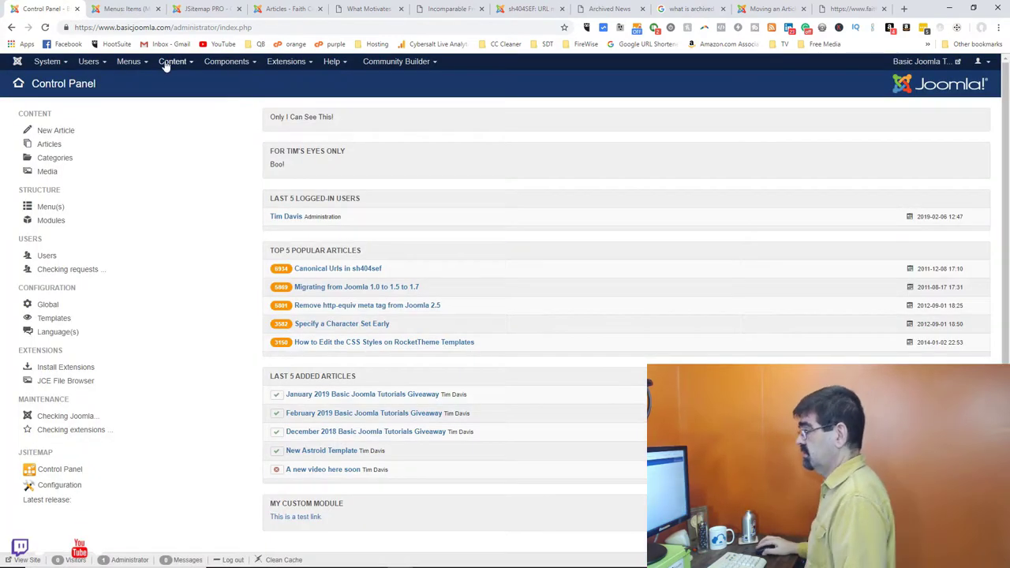
# Open the Articles list of the Basic Joomla site and examine the giveaway articles and their Past Giveaways category
pyautogui.click(167, 63)
pyautogui.click(178, 75)
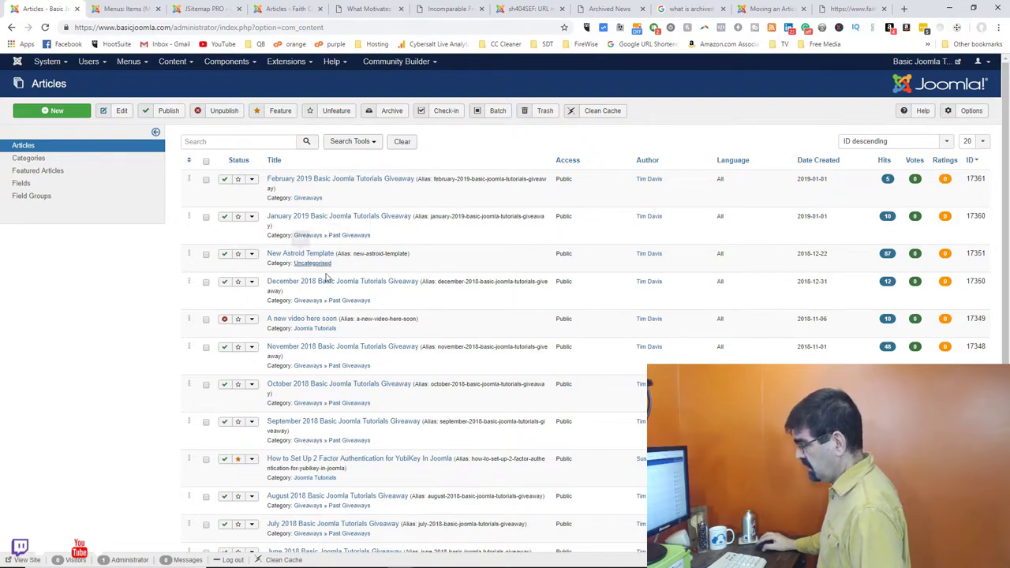
pyautogui.scroll(-1, 350, 301)
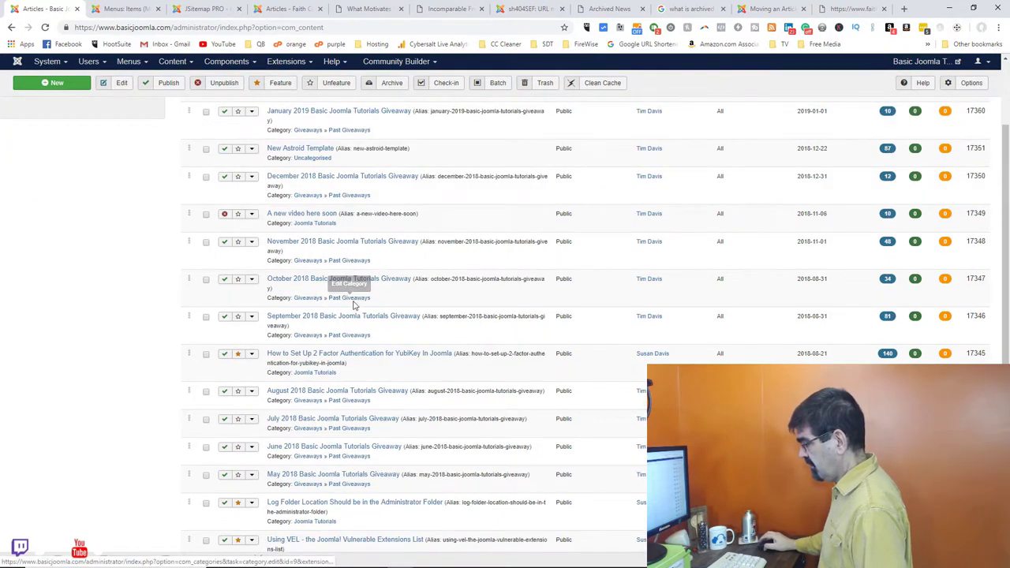
pyautogui.scroll(1, 354, 304)
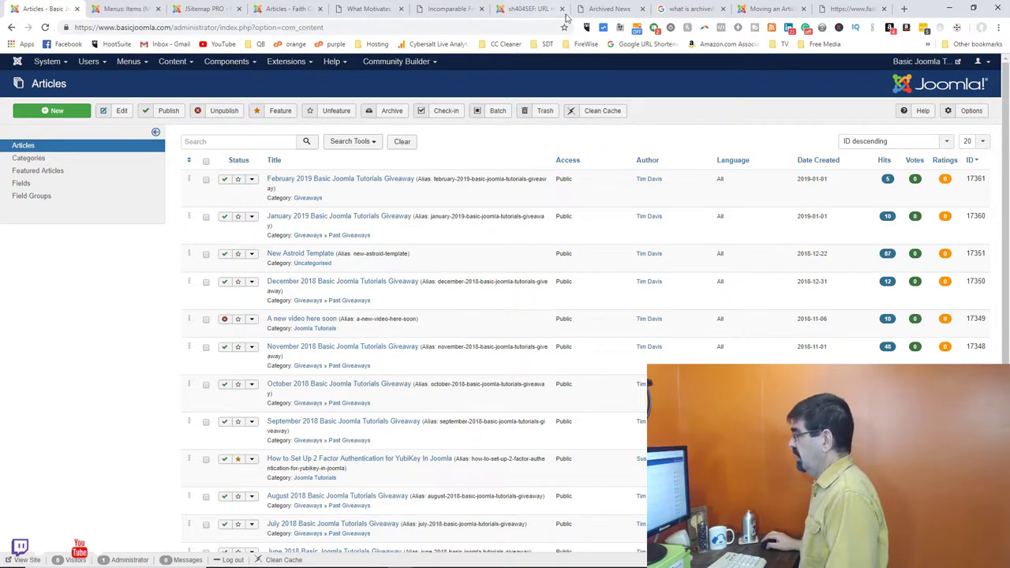
# Open the church site's JSitemap PRO control panel, review its functions and sitemap links, and return to the Basic Joomla articles
pyautogui.click(514, 9)
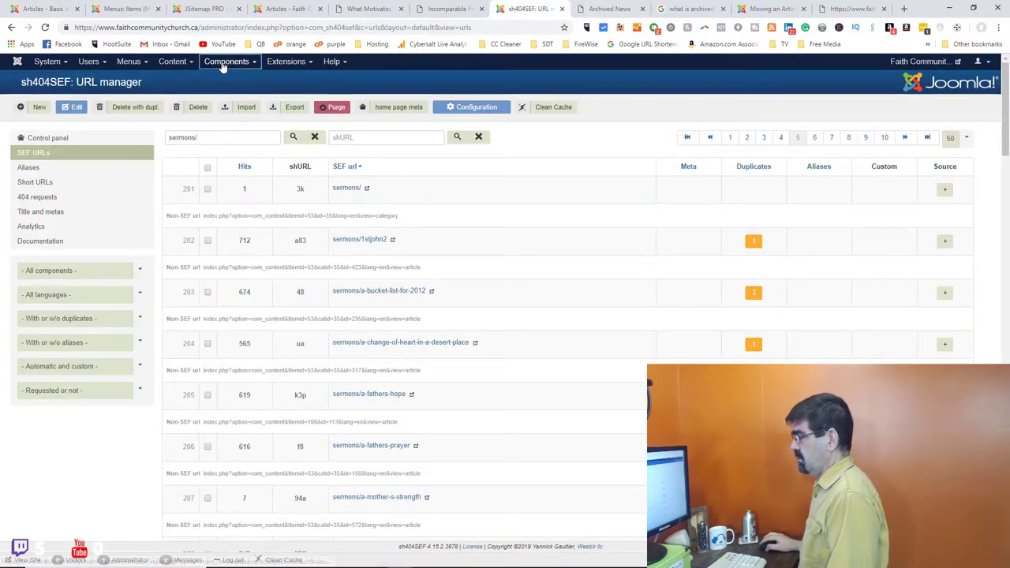
pyautogui.click(224, 62)
pyautogui.click(225, 73)
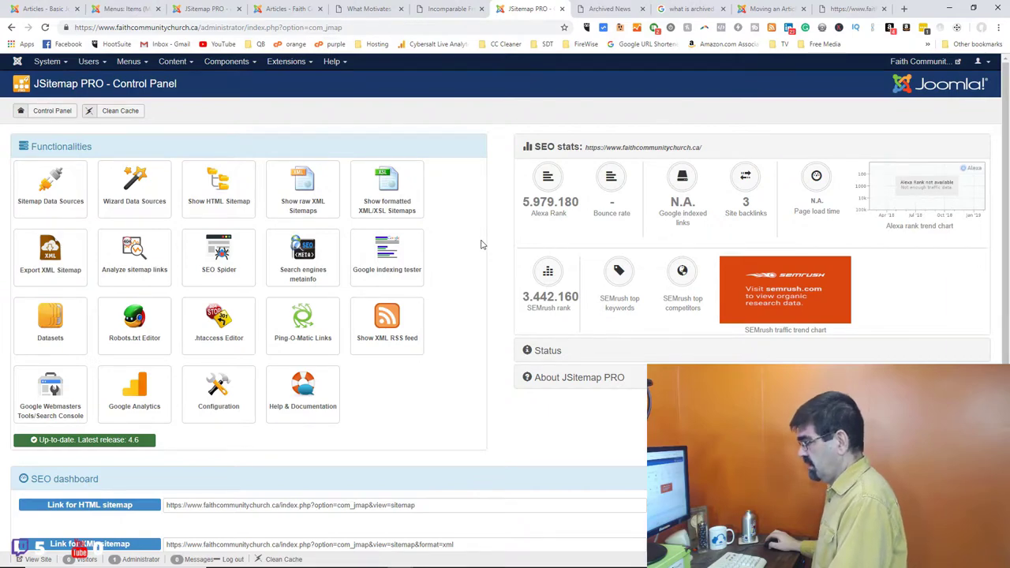
pyautogui.scroll(-2, 481, 245)
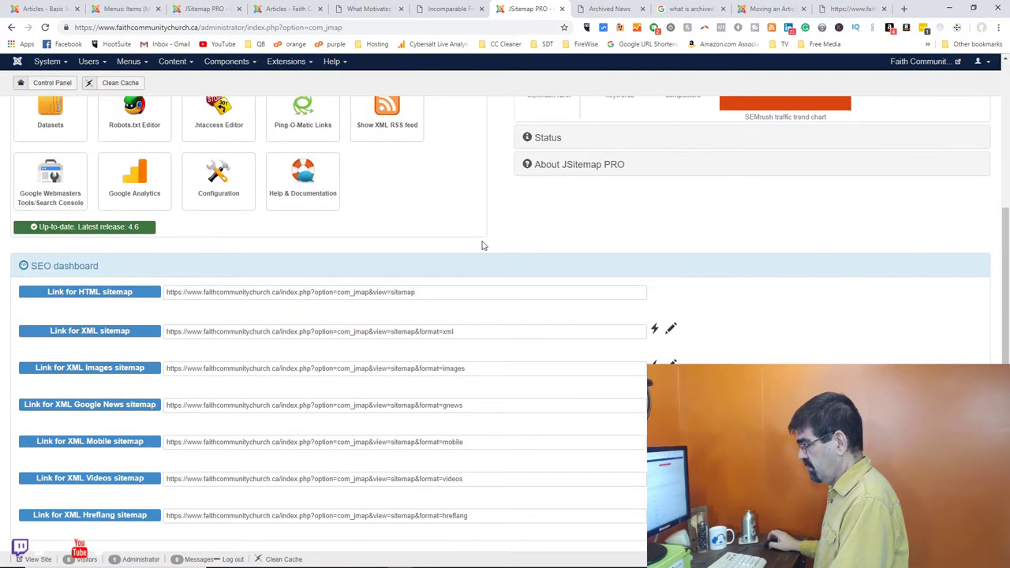
pyautogui.scroll(2, 483, 246)
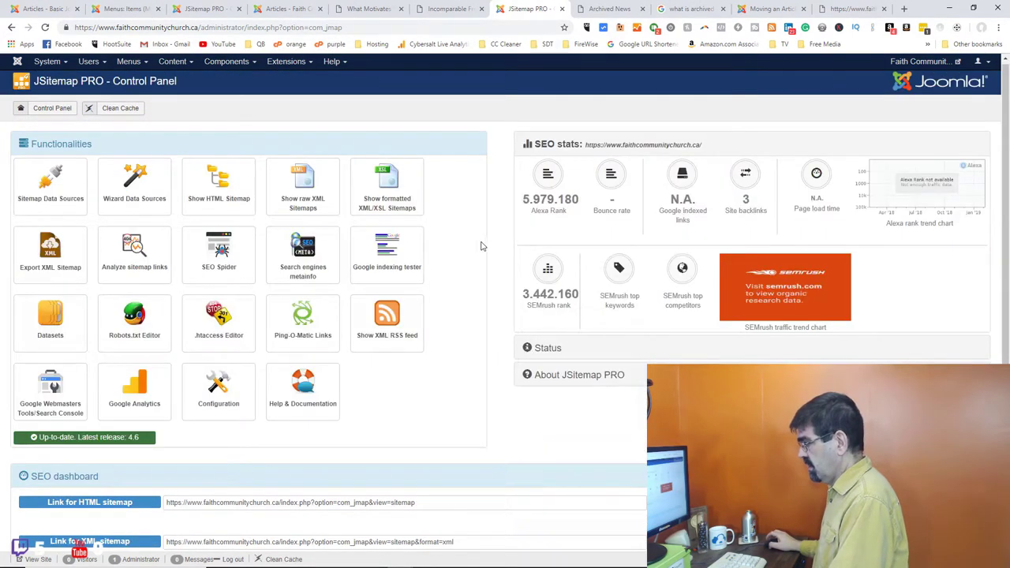
pyautogui.click(43, 9)
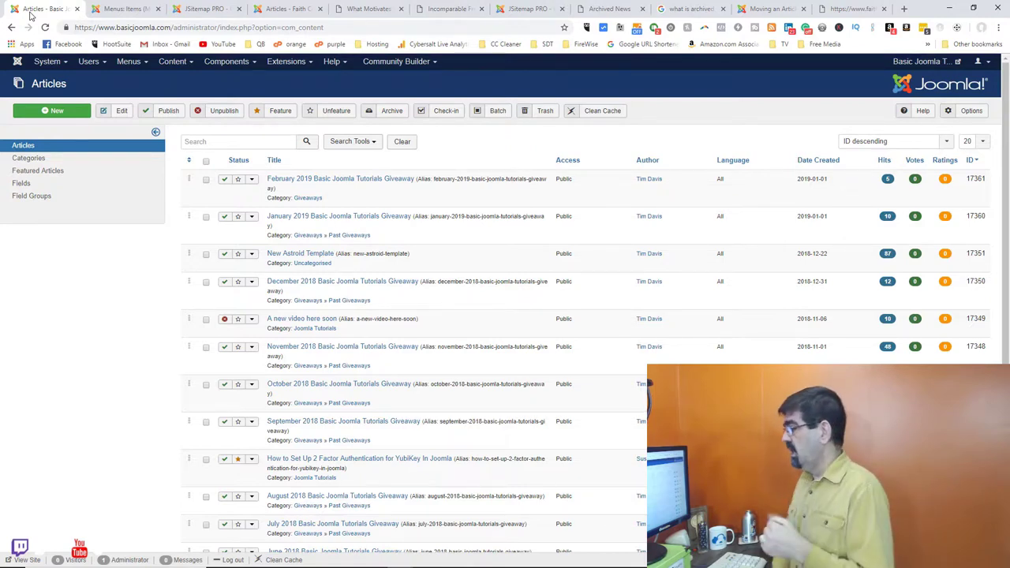
# Search Google in a new tab for "basic jomla giveaway" and look through the results for Basic Joomla giveaway pages
pyautogui.click(905, 9)
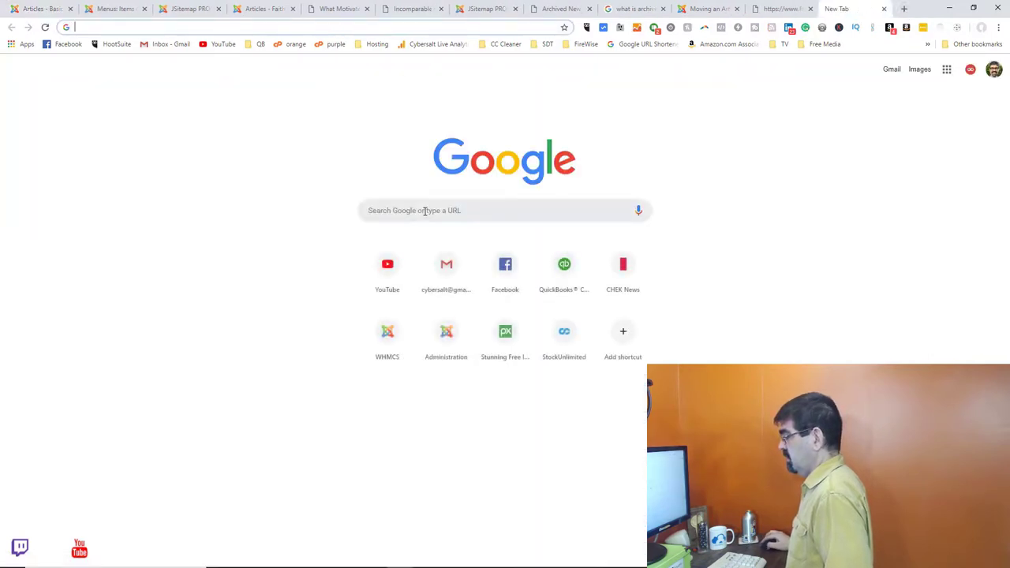
pyautogui.click(425, 210)
pyautogui.write('basicjoomla')
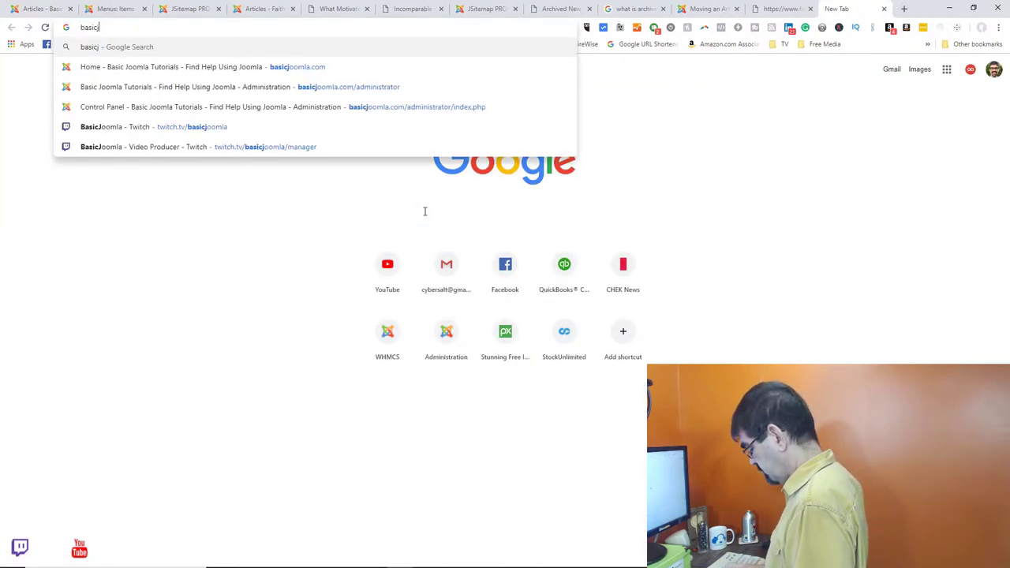
pyautogui.press('BackSpace')
pyautogui.press('BackSpace')
pyautogui.press('BackSpace')
pyautogui.press('BackSpace')
pyautogui.press('BackSpace')
pyautogui.press('BackSpace')
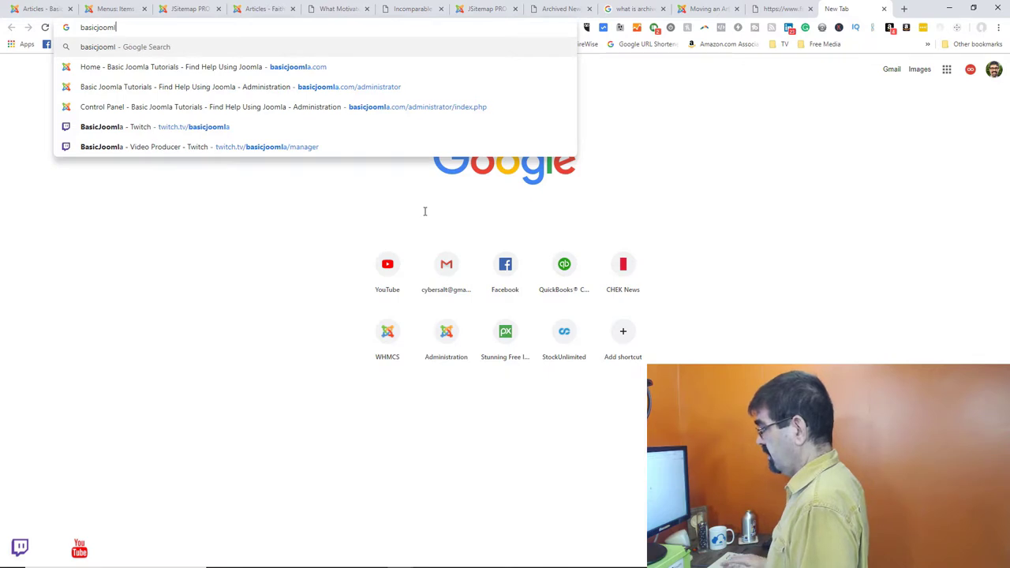
pyautogui.write('jo')
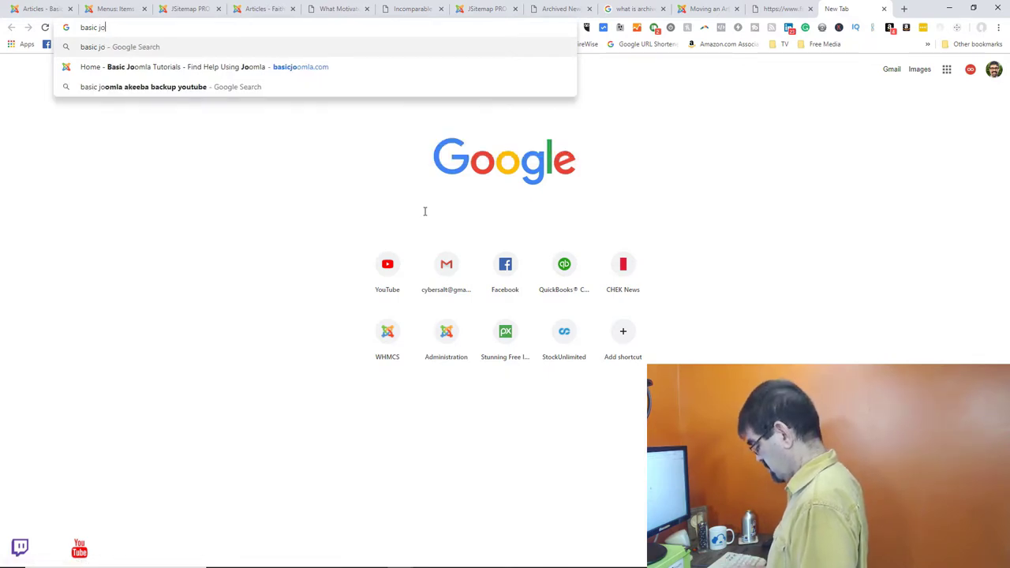
pyautogui.write('mla giveaa')
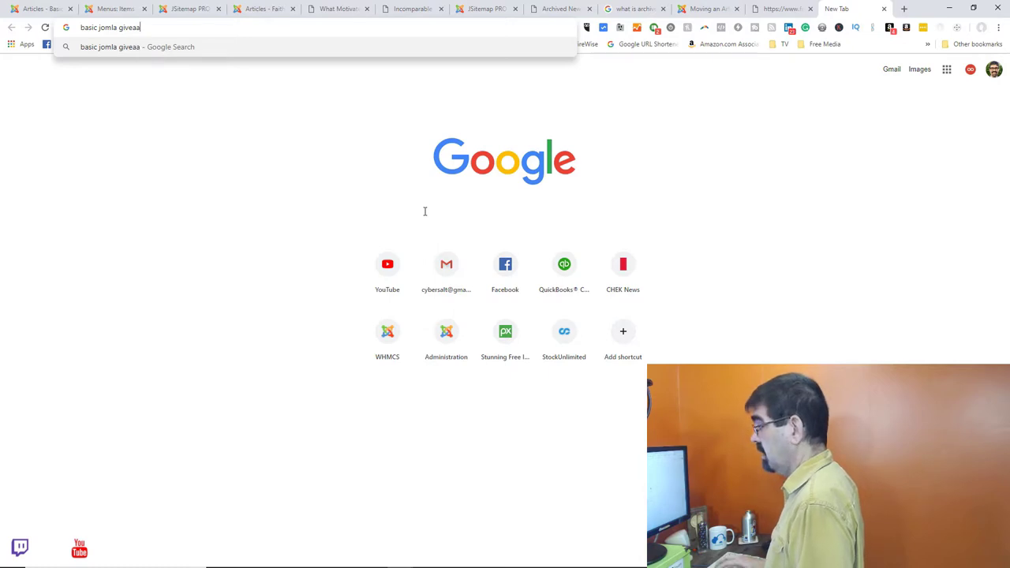
pyautogui.press('BackSpace')
pyautogui.write('way')
pyautogui.press('Return')
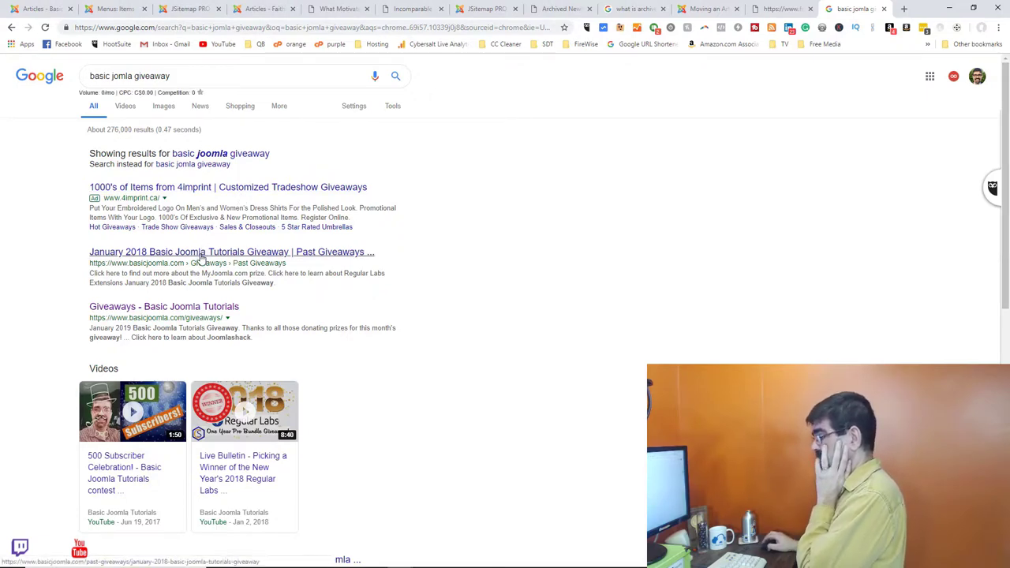
pyautogui.scroll(-3, 202, 258)
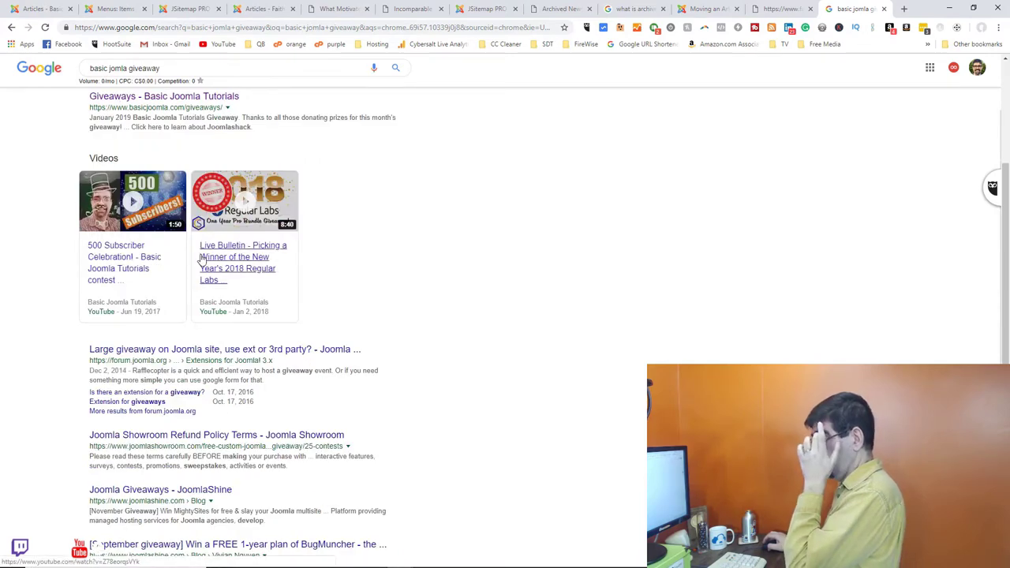
# Look through the rest of the Google results and their second page for Basic Joomla giveaway pages, and return to the first page
pyautogui.scroll(-4, 202, 259)
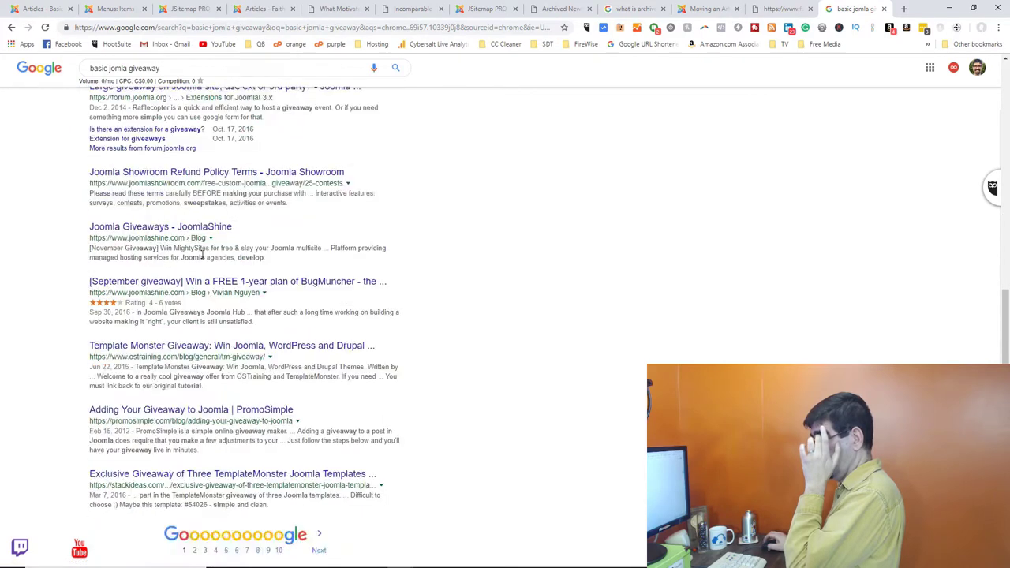
pyautogui.click(195, 501)
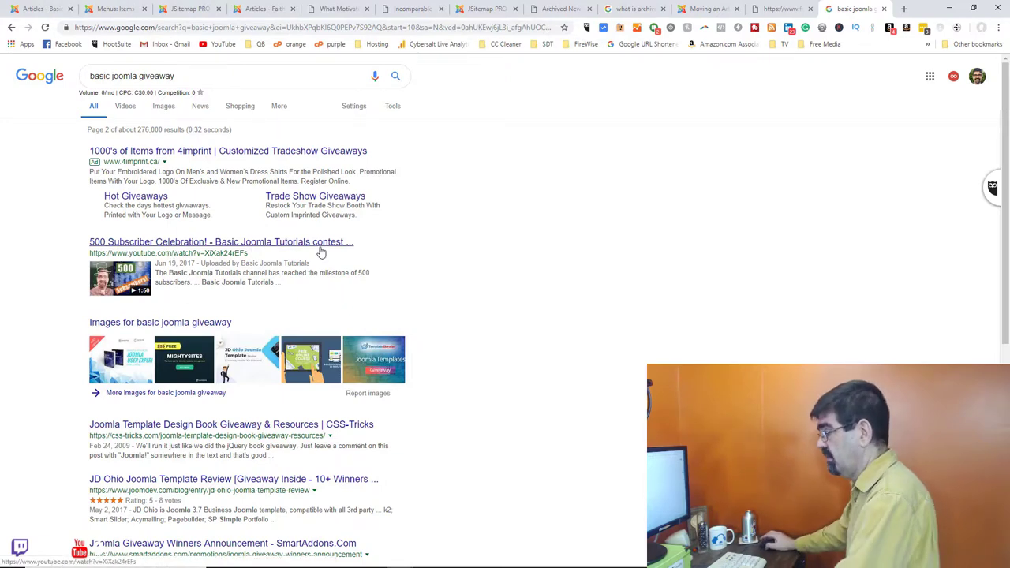
pyautogui.scroll(-2, 319, 253)
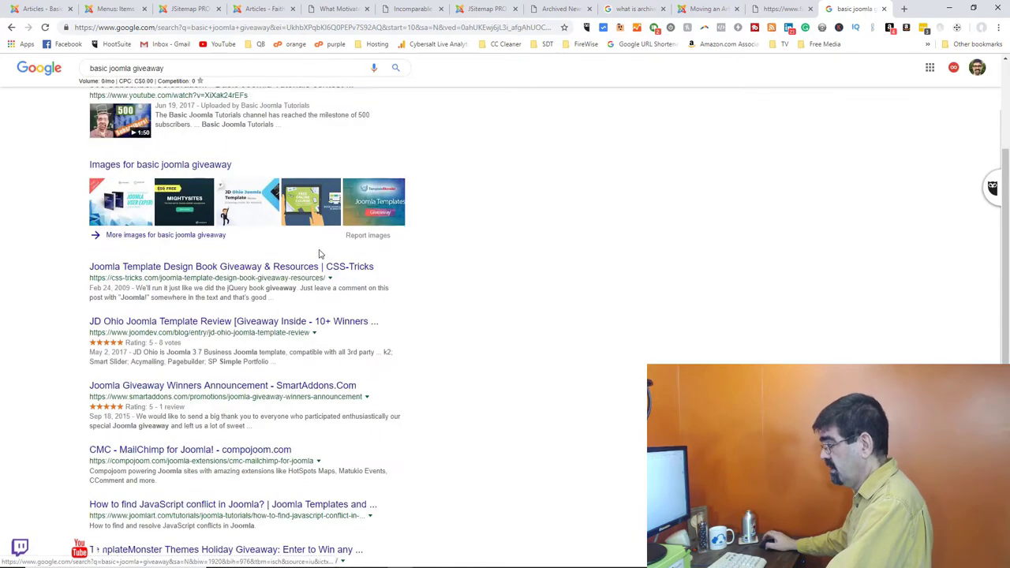
pyautogui.scroll(-2, 319, 253)
pyautogui.scroll(5, 321, 254)
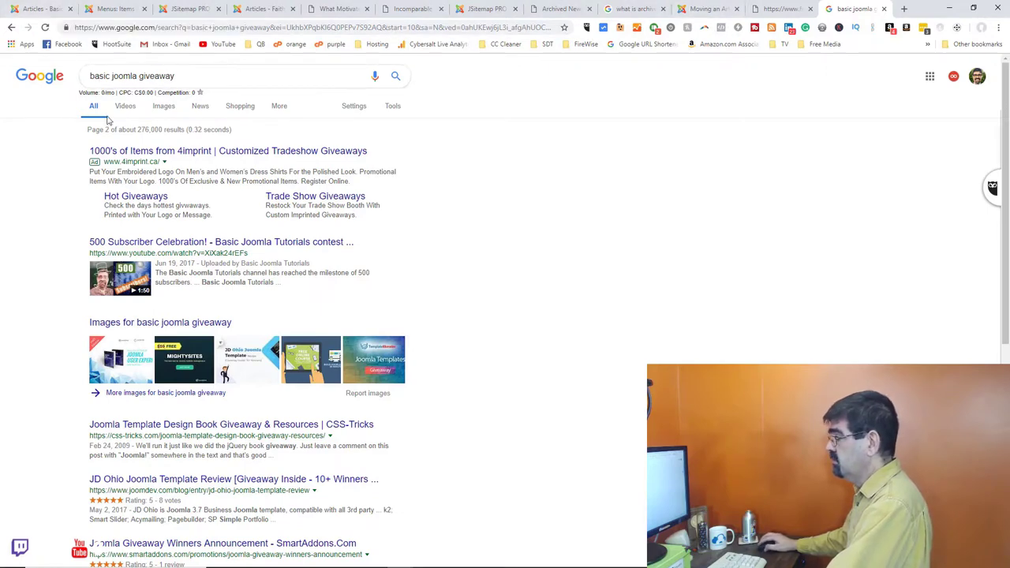
pyautogui.click(11, 28)
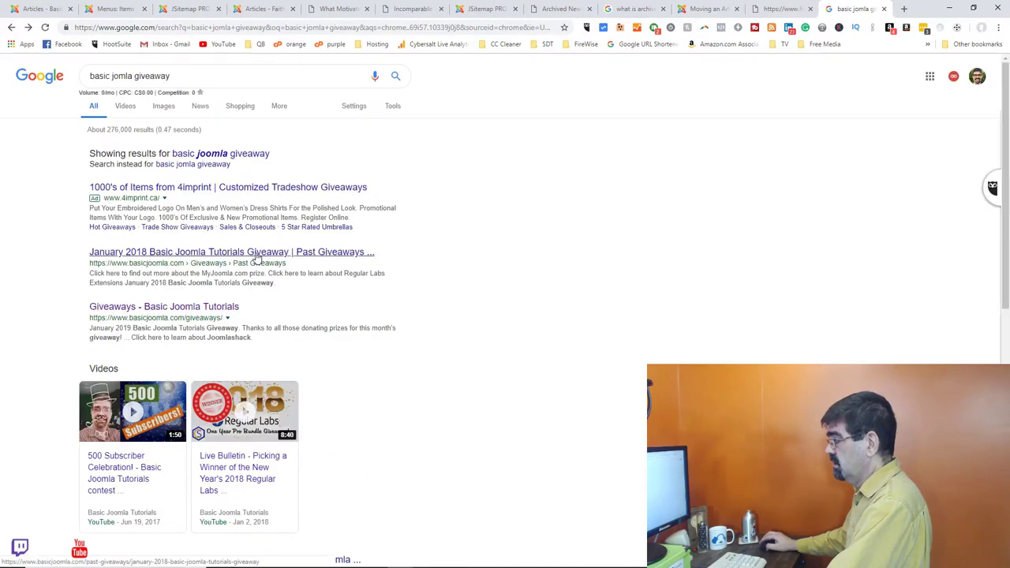
# Correct the misspelled Google query and search for "basic joomla giveaway"
pyautogui.click(120, 75)
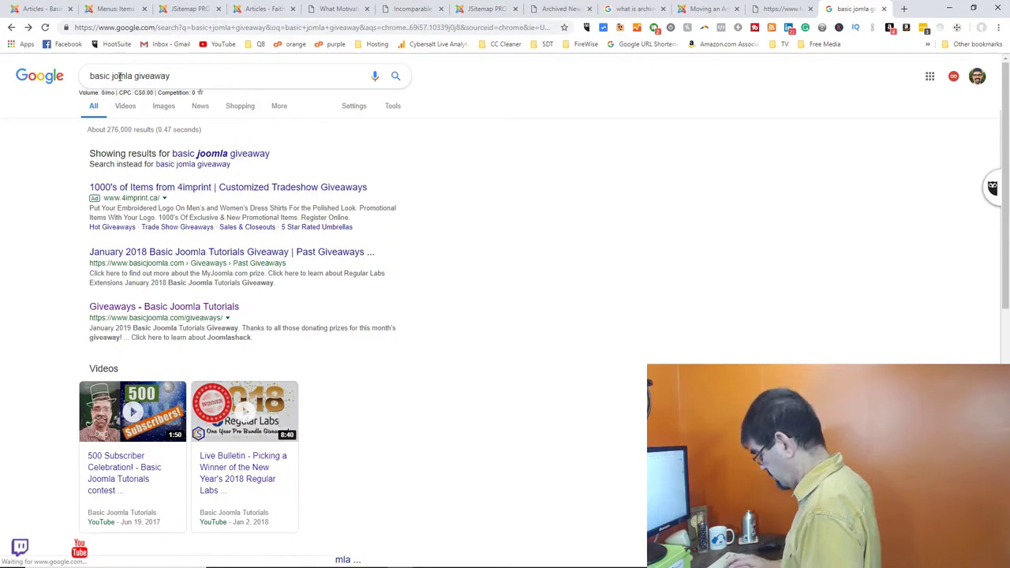
pyautogui.write('o')
pyautogui.press('Return')
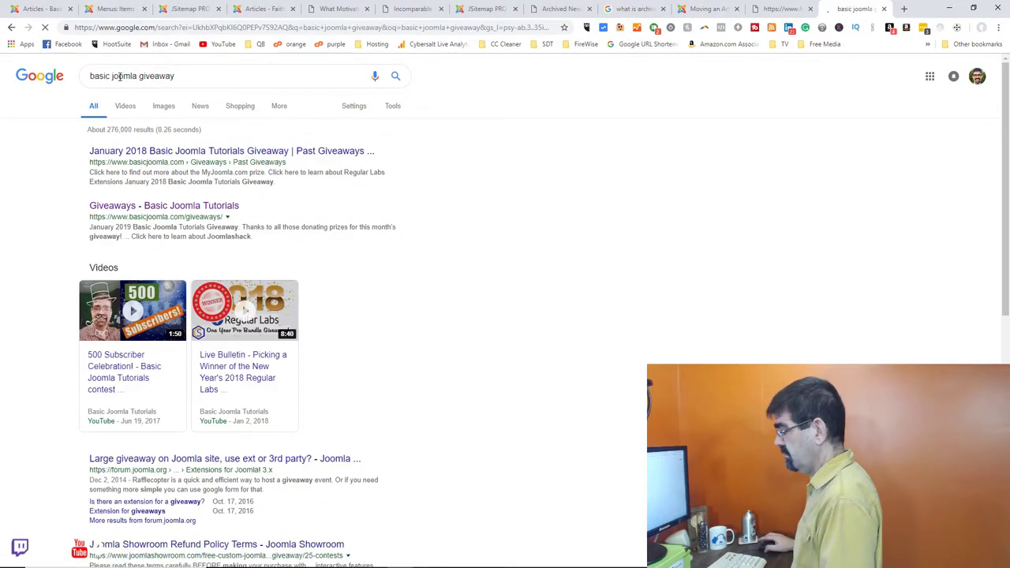
# Refine the Google search to "basic joomla tutorials giveaway" and look through the results for Past Giveaways pages
pyautogui.click(193, 76)
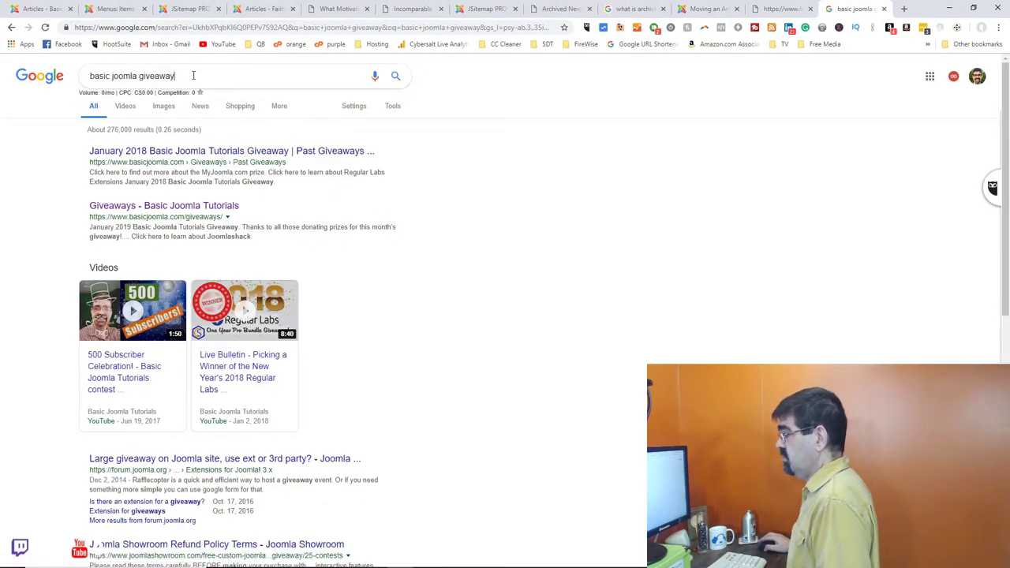
pyautogui.click(139, 76)
pyautogui.write('tutoria')
pyautogui.write('ls')
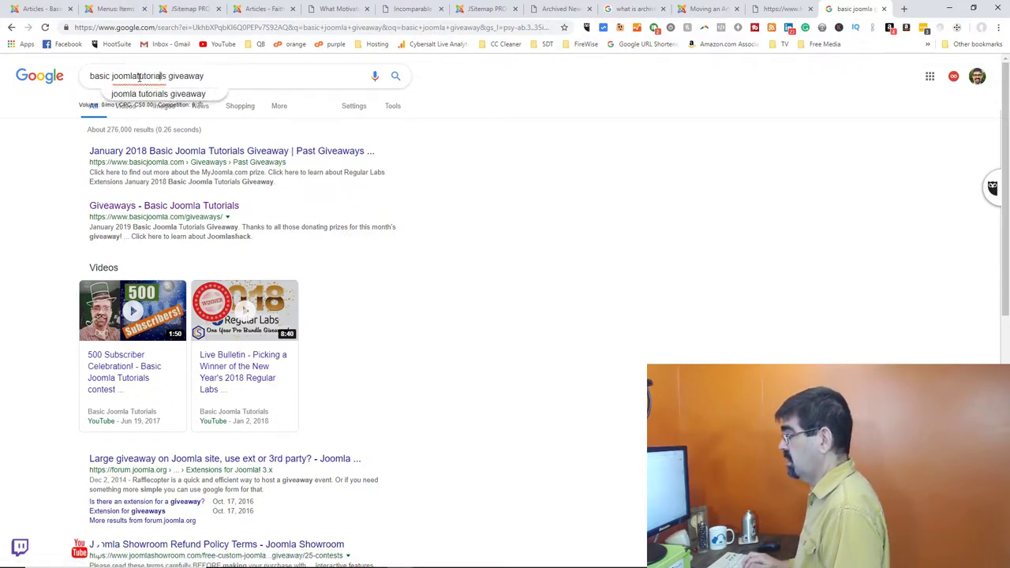
pyautogui.click(139, 77)
pyautogui.press('Return')
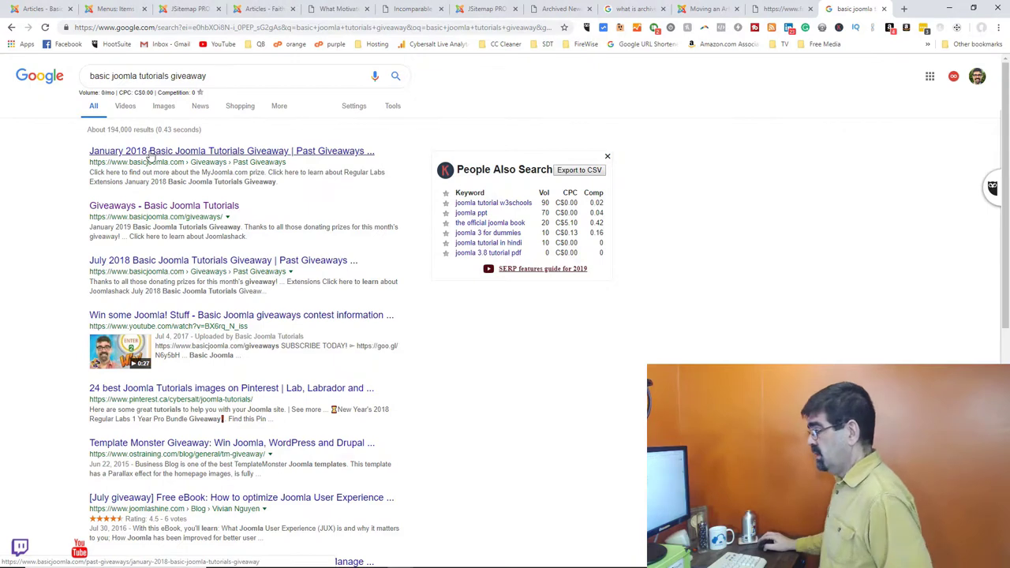
pyautogui.scroll(-3, 141, 268)
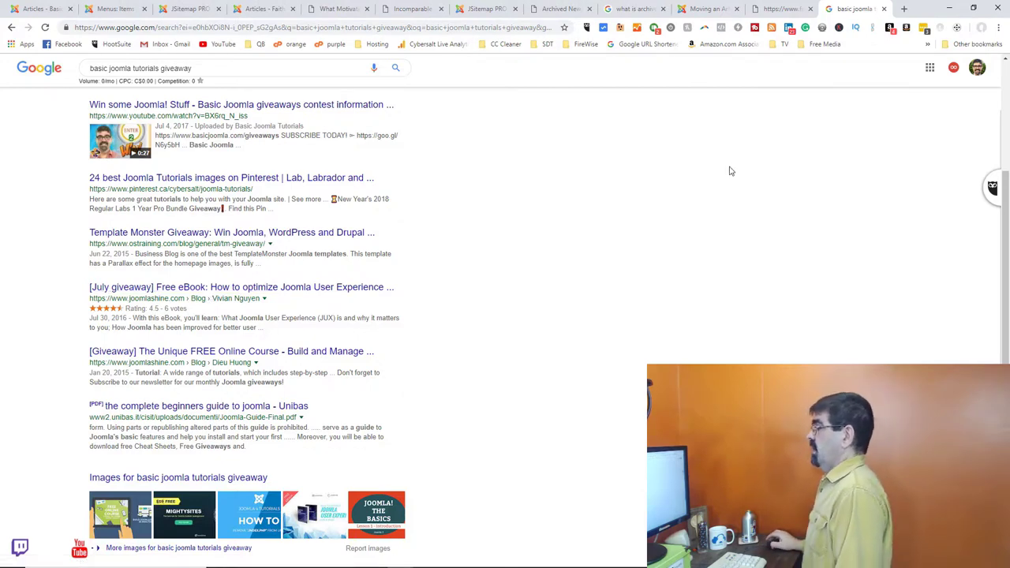
# Open the church site's Home menu item, change its type to Category Blog and view the tags available for filtering
pyautogui.click(116, 9)
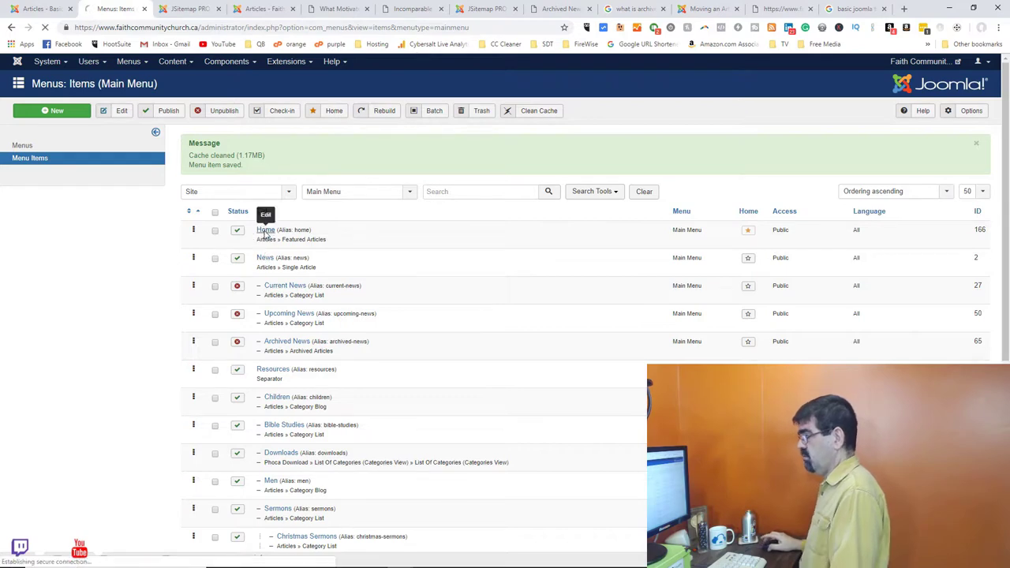
pyautogui.click(265, 231)
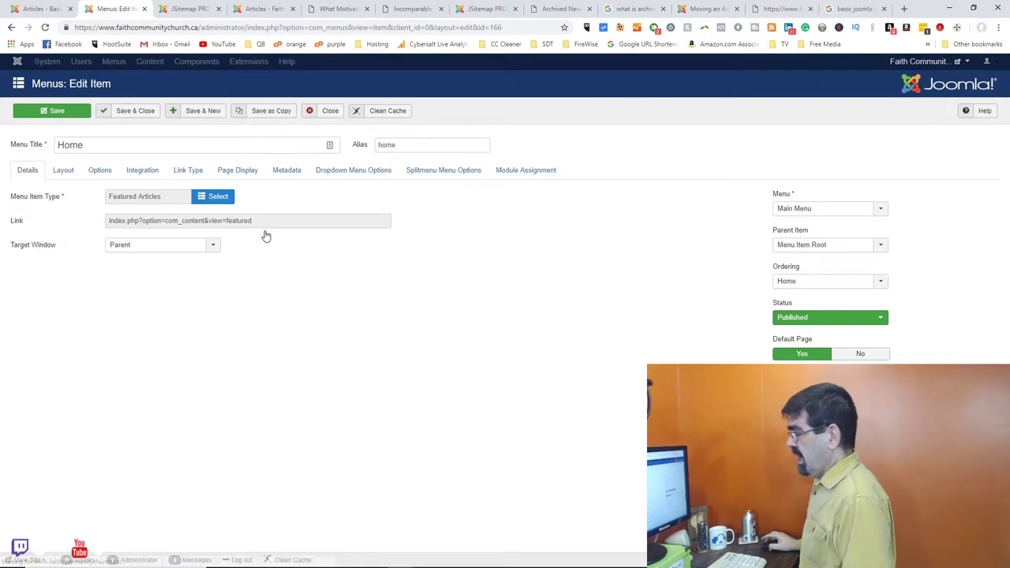
pyautogui.click(217, 197)
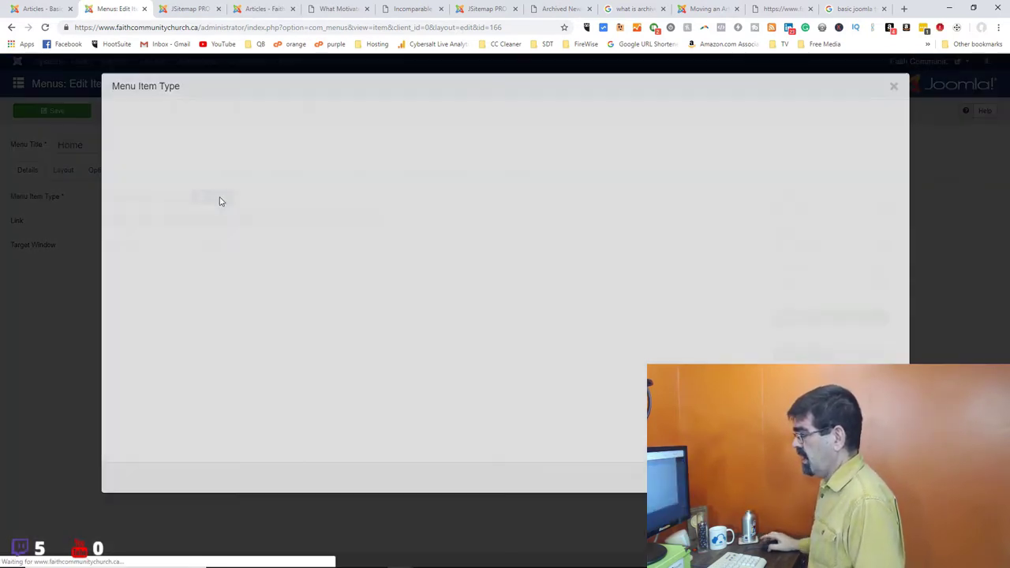
pyautogui.click(128, 143)
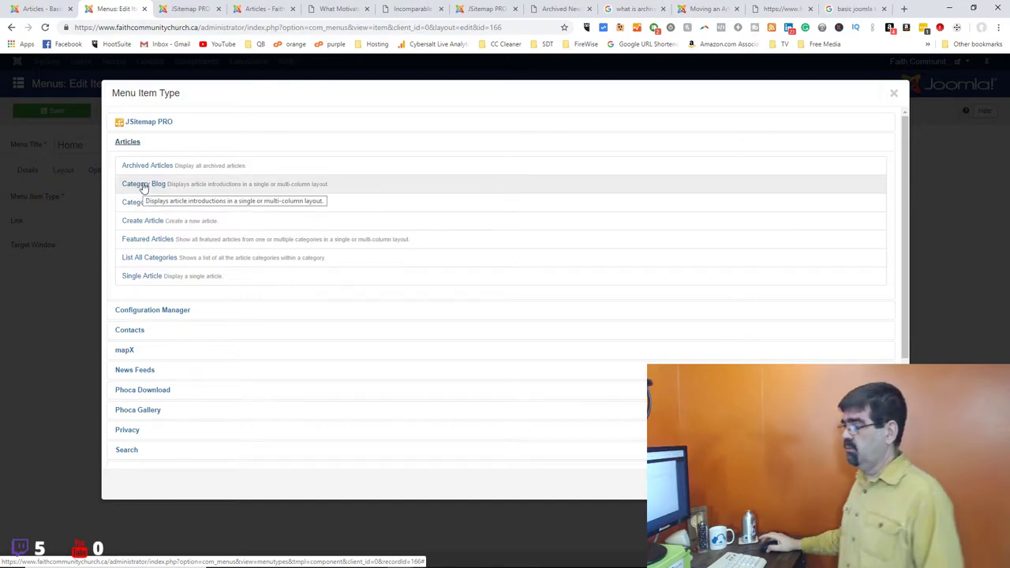
pyautogui.click(143, 186)
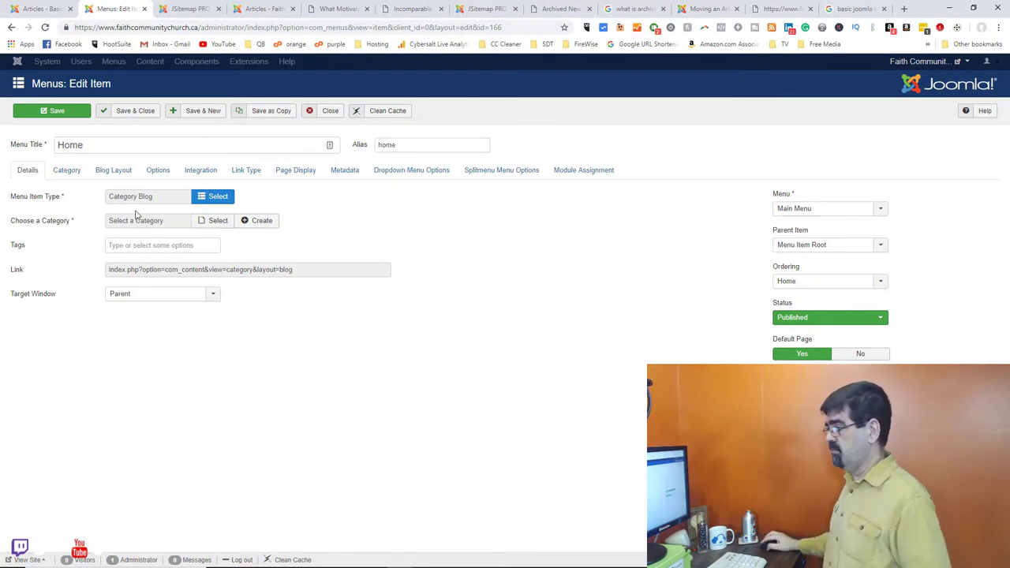
pyautogui.click(163, 245)
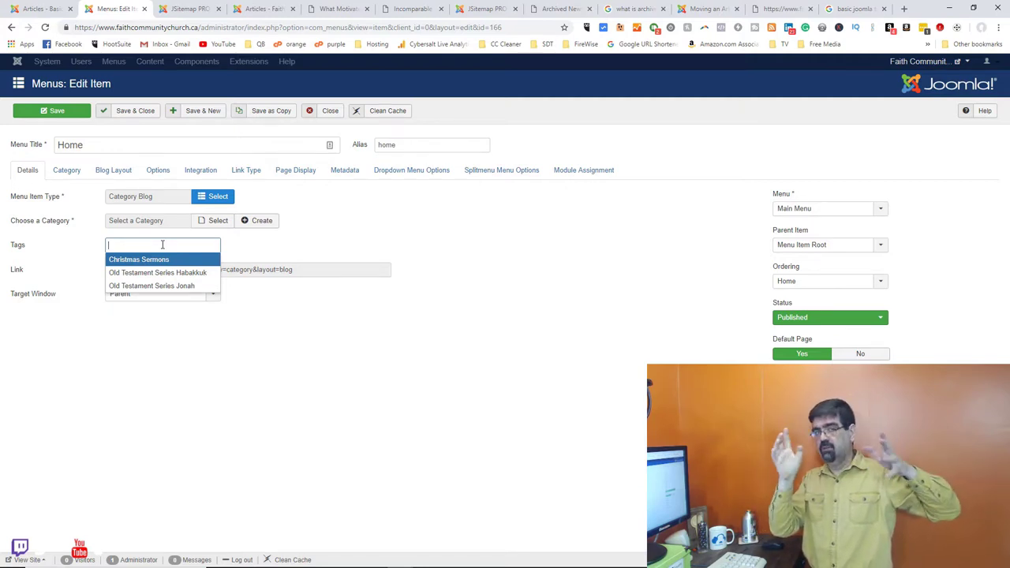
pyautogui.click(399, 226)
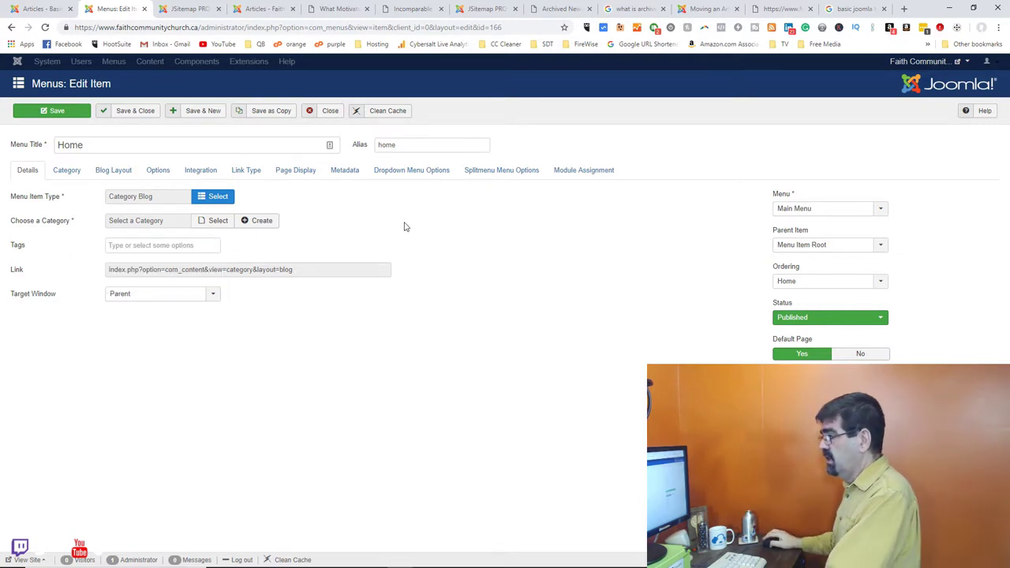
# Look through the Home menu item's Category Blog settings, searching the page for "feat" to locate the featured-article options
pyautogui.click(66, 173)
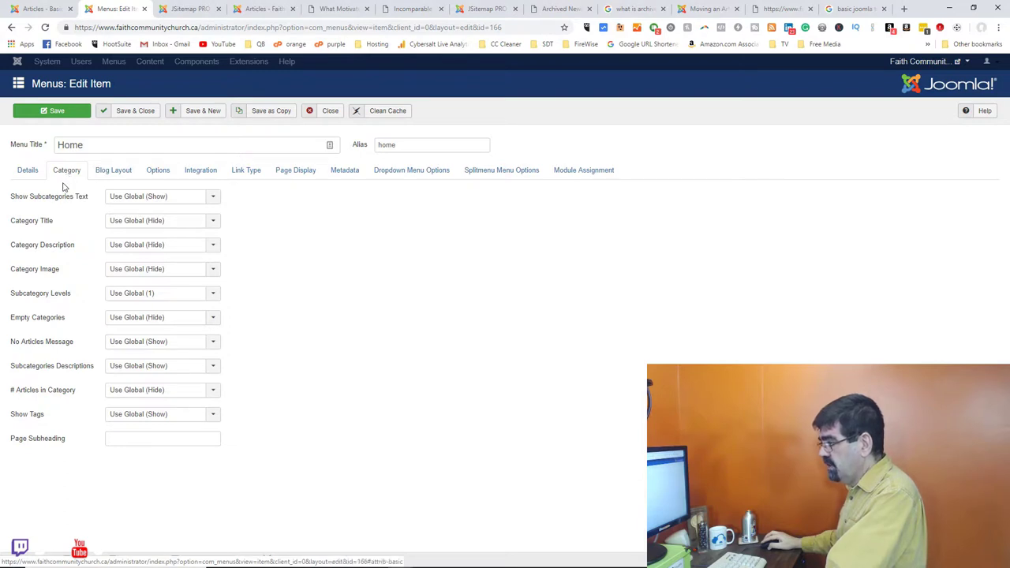
pyautogui.click(112, 169)
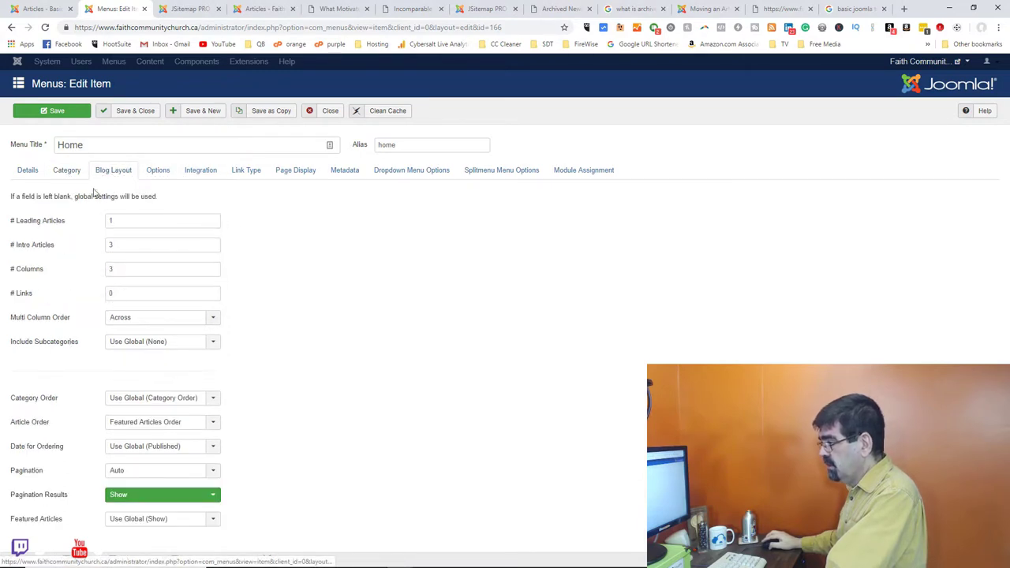
pyautogui.click(158, 171)
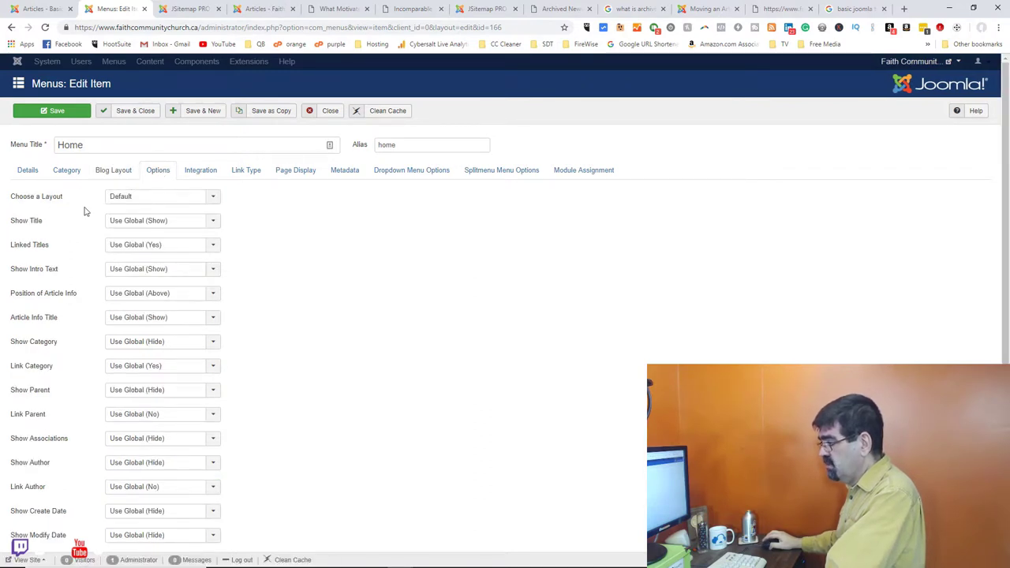
pyautogui.hotkey('ctrl', 'f')
pyautogui.write('feat')
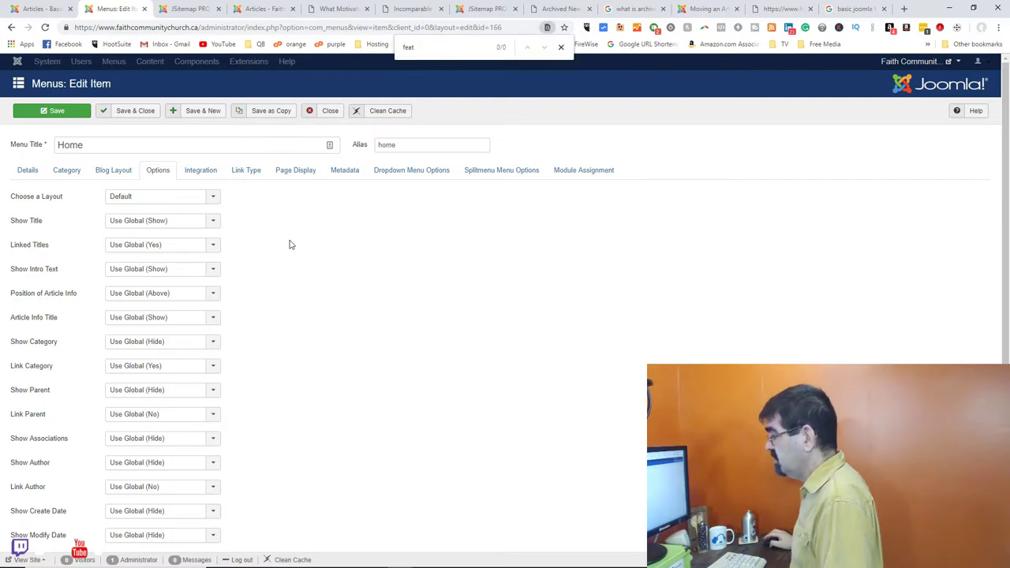
pyautogui.click(195, 176)
pyautogui.click(234, 174)
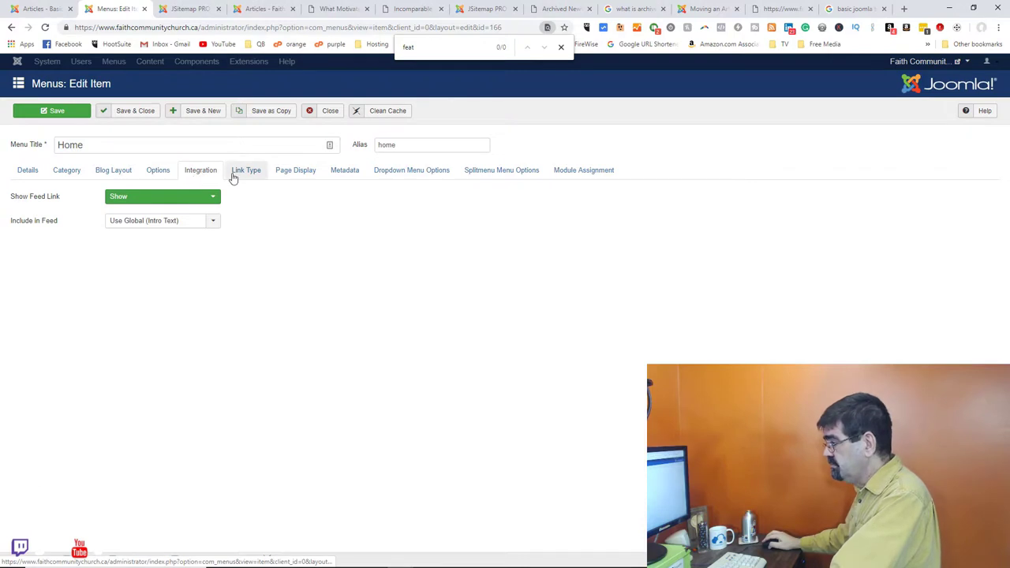
pyautogui.click(295, 172)
pyautogui.click(349, 174)
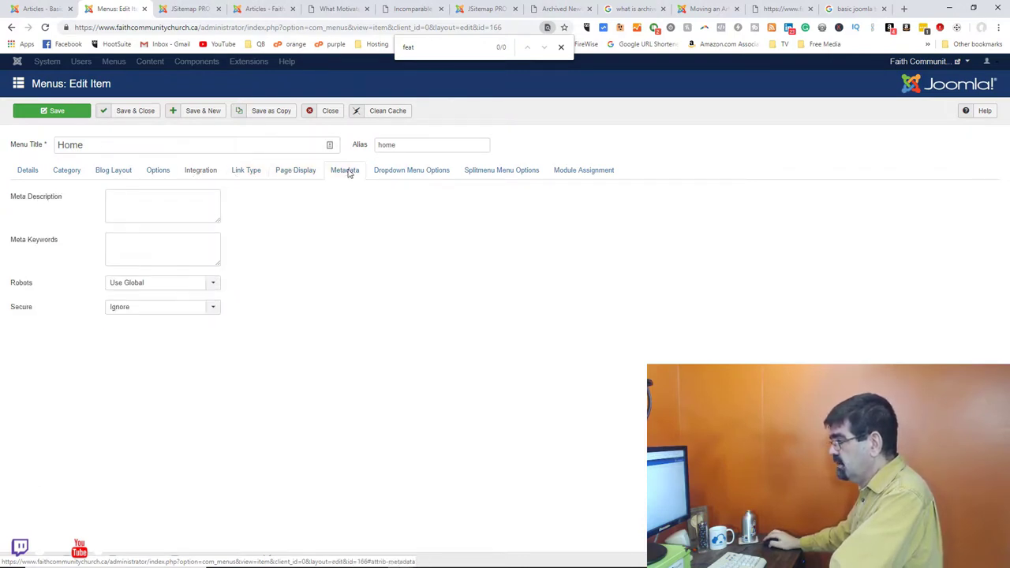
pyautogui.click(401, 176)
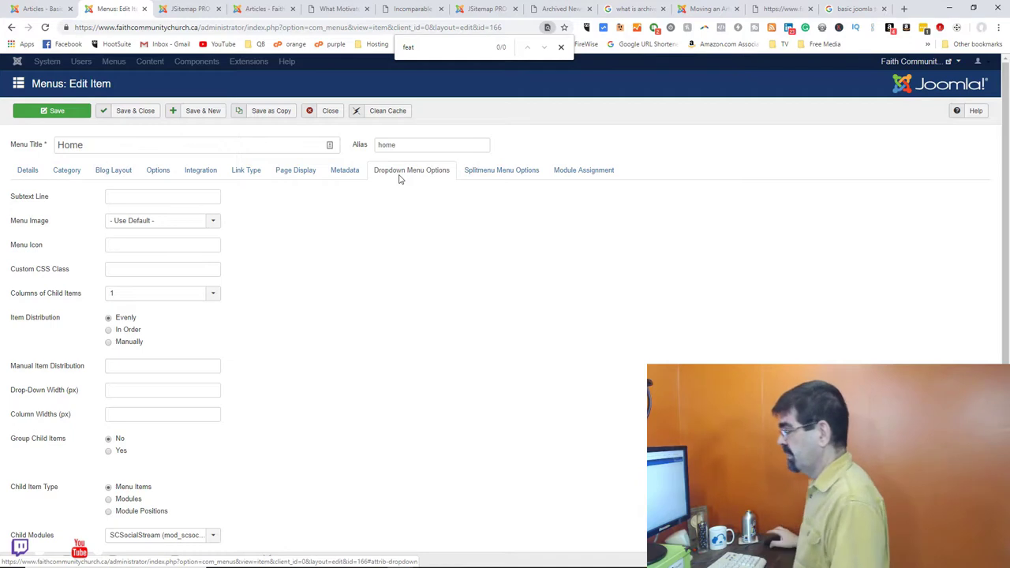
pyautogui.click(499, 175)
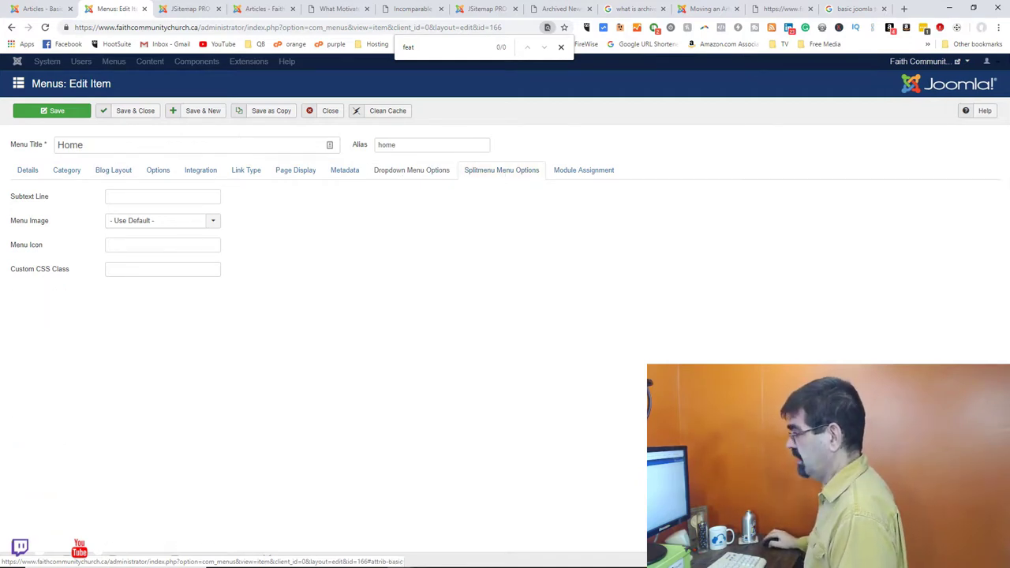
pyautogui.click(19, 172)
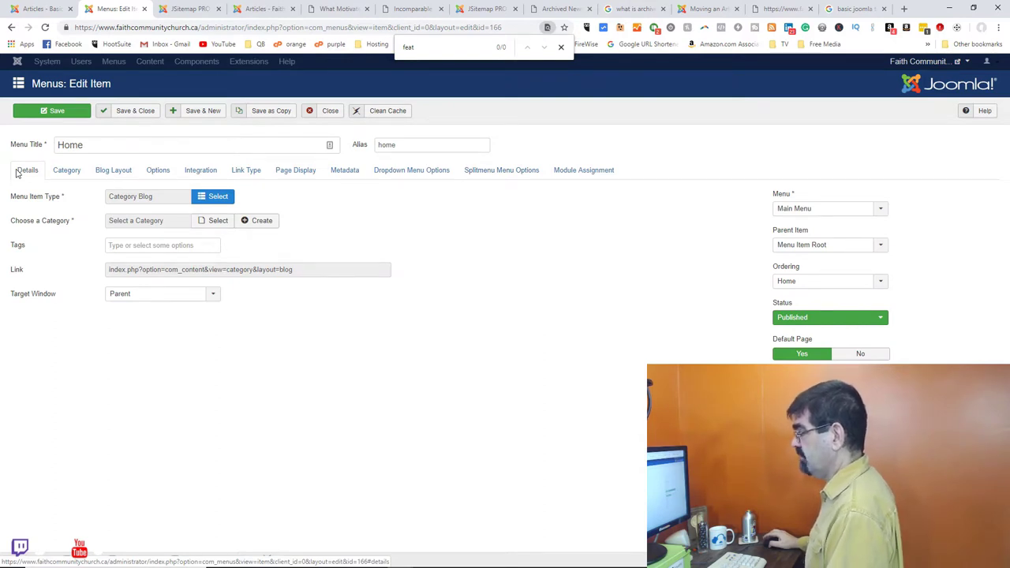
pyautogui.click(78, 174)
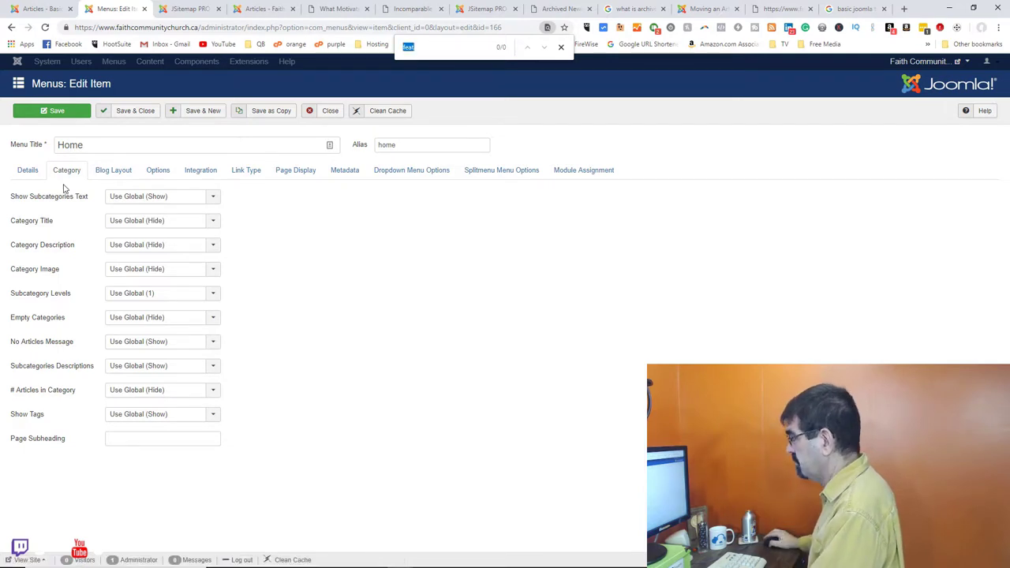
# Set Featured Articles to Show in the Home item's blog layout settings, and close the menu item without saving
pyautogui.click(113, 175)
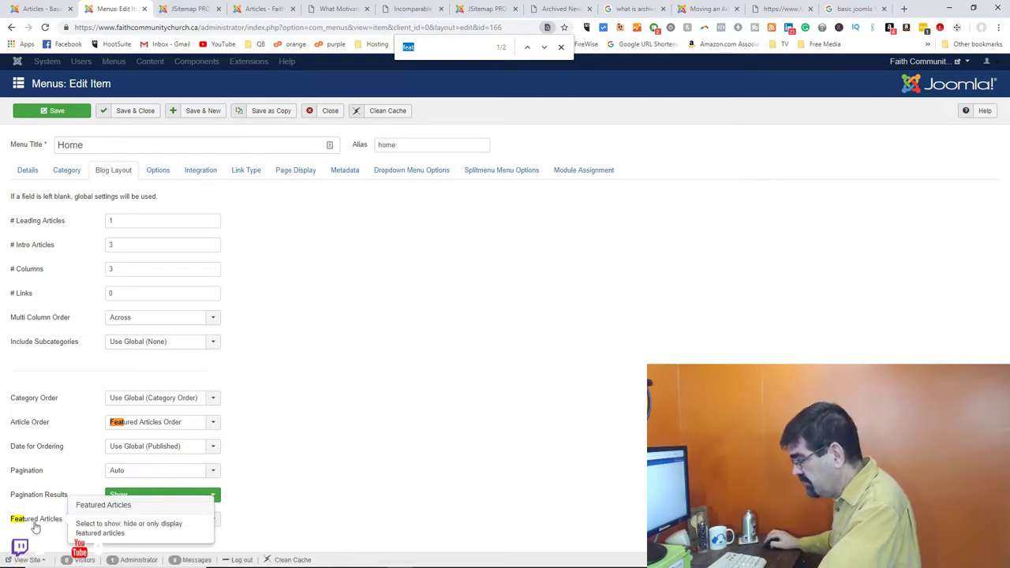
pyautogui.click(213, 521)
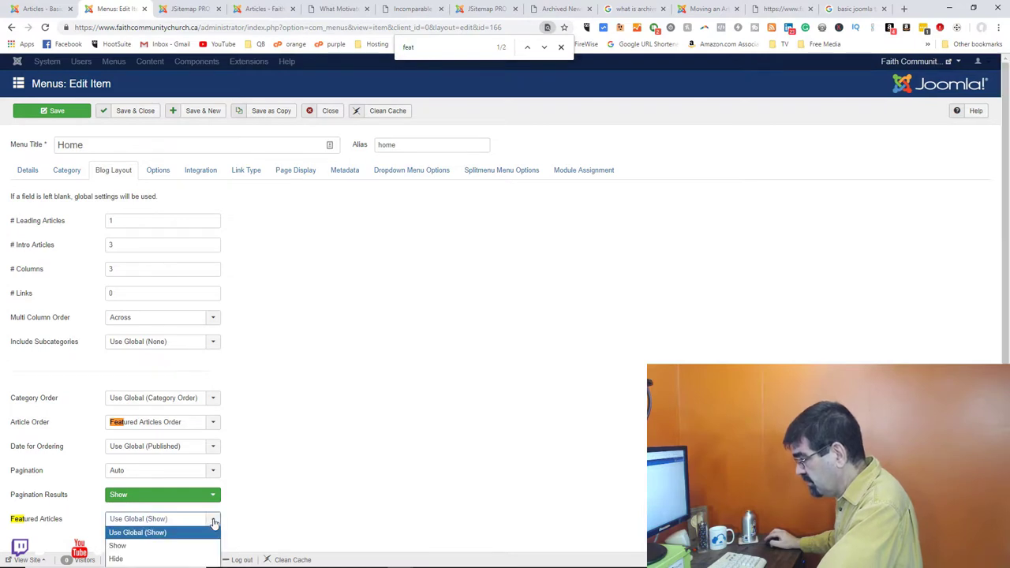
pyautogui.click(173, 546)
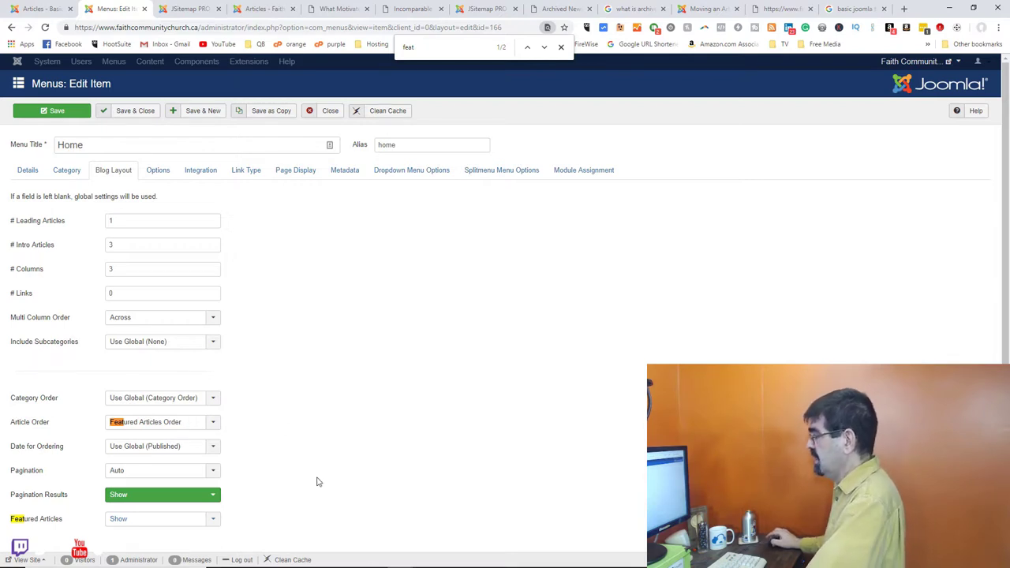
pyautogui.click(331, 112)
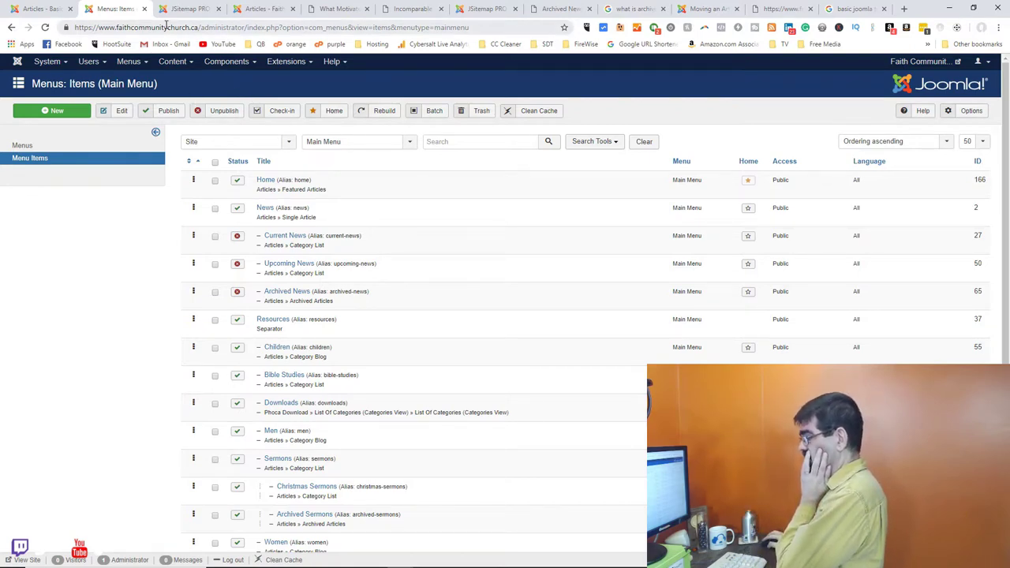
pyautogui.click(44, 8)
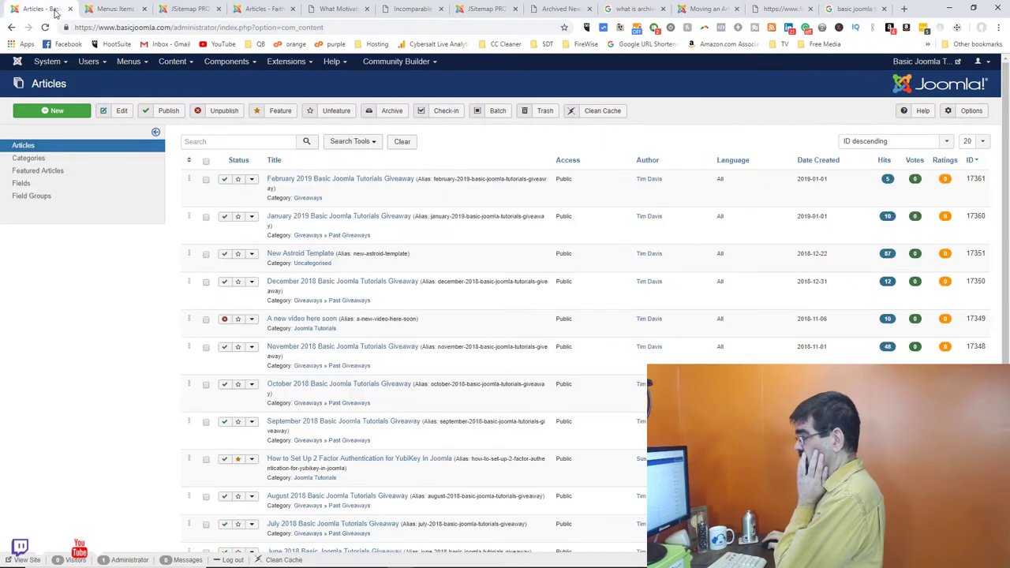
pyautogui.click(163, 9)
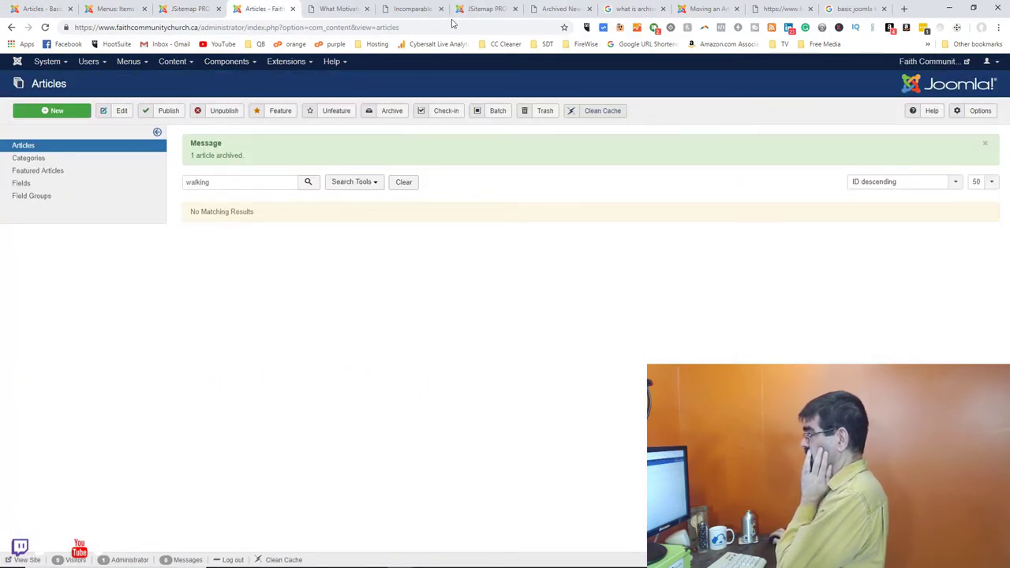
pyautogui.click(108, 10)
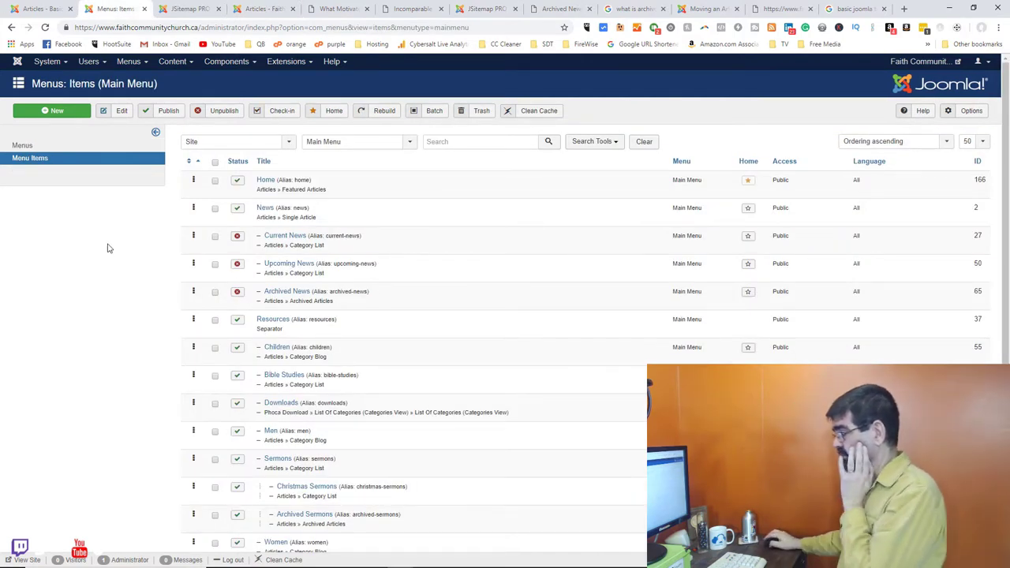
# Review the Articles menu item types available for the Home menu item, close it without saving, and view the church site's front page
pyautogui.click(265, 182)
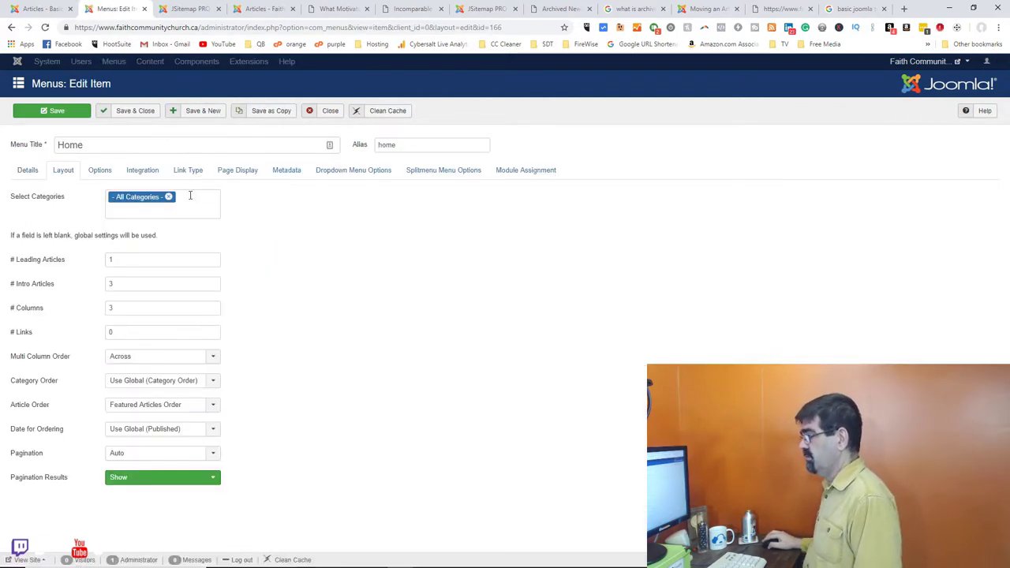
pyautogui.click(27, 173)
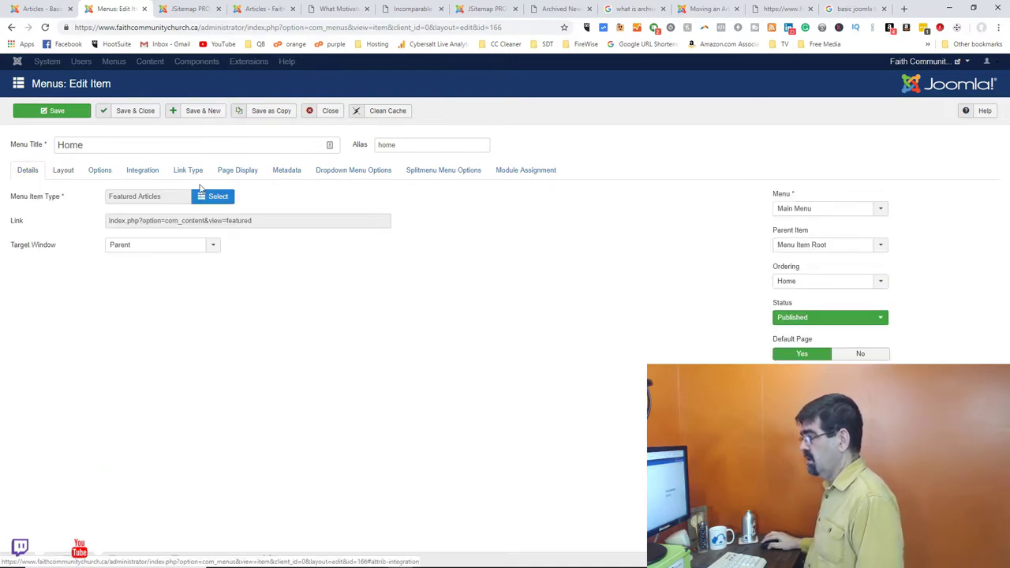
pyautogui.click(218, 196)
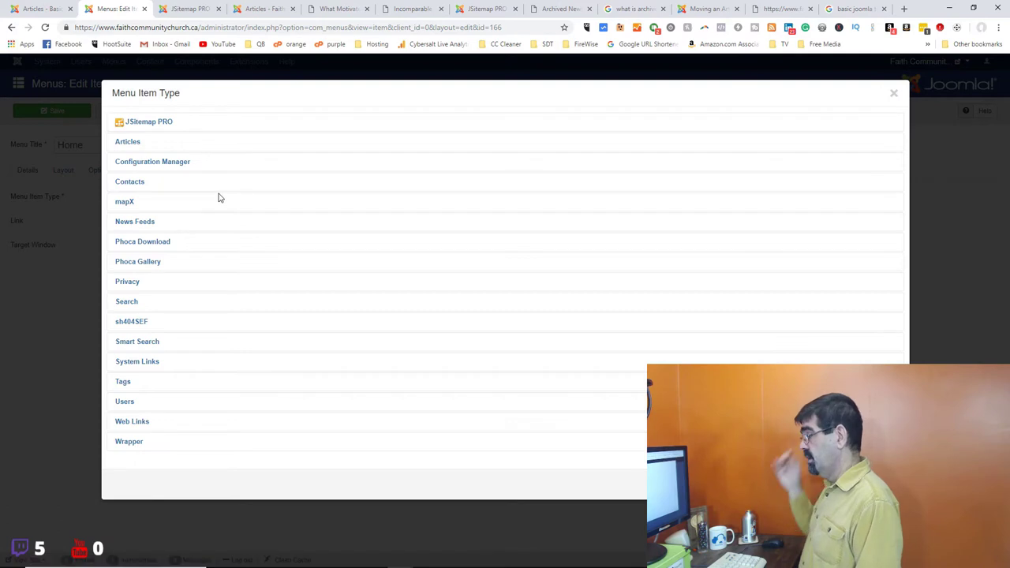
pyautogui.click(122, 142)
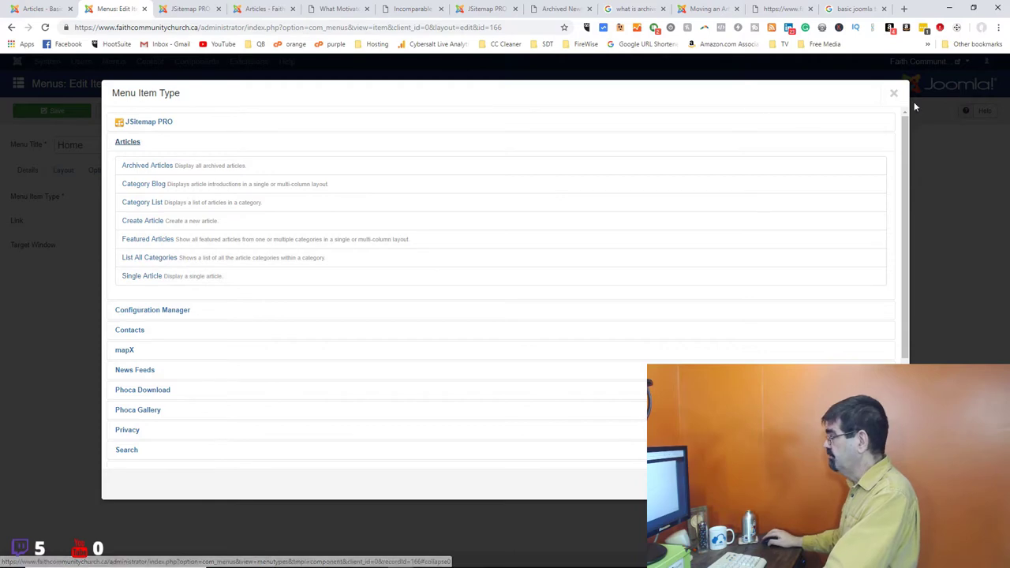
pyautogui.click(891, 93)
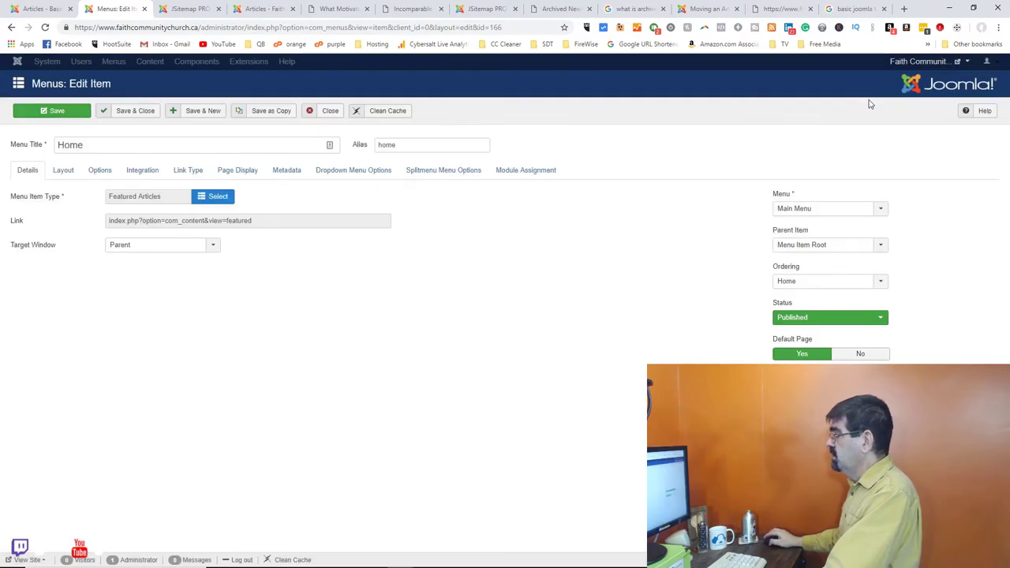
pyautogui.click(330, 111)
pyautogui.click(552, 8)
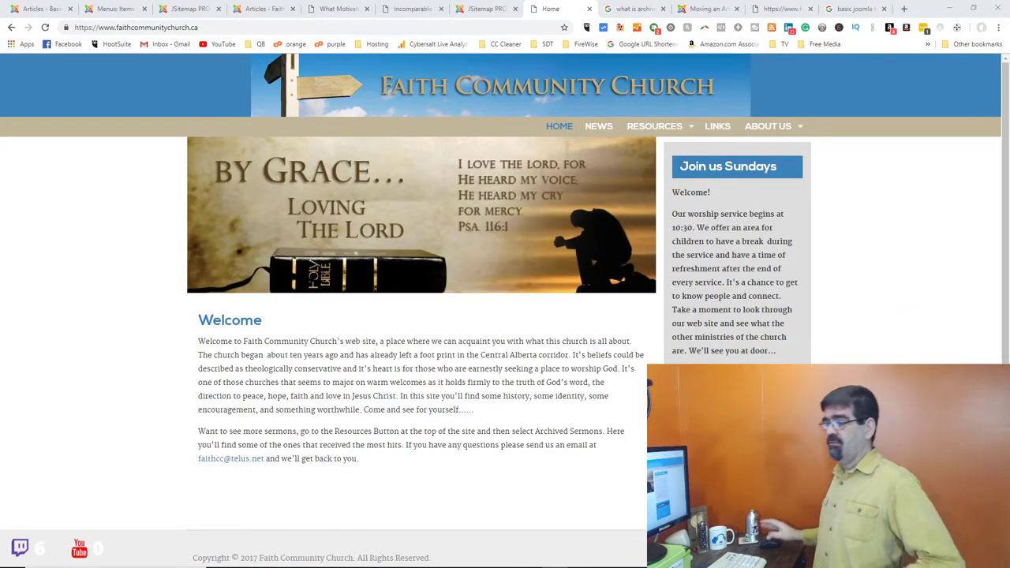